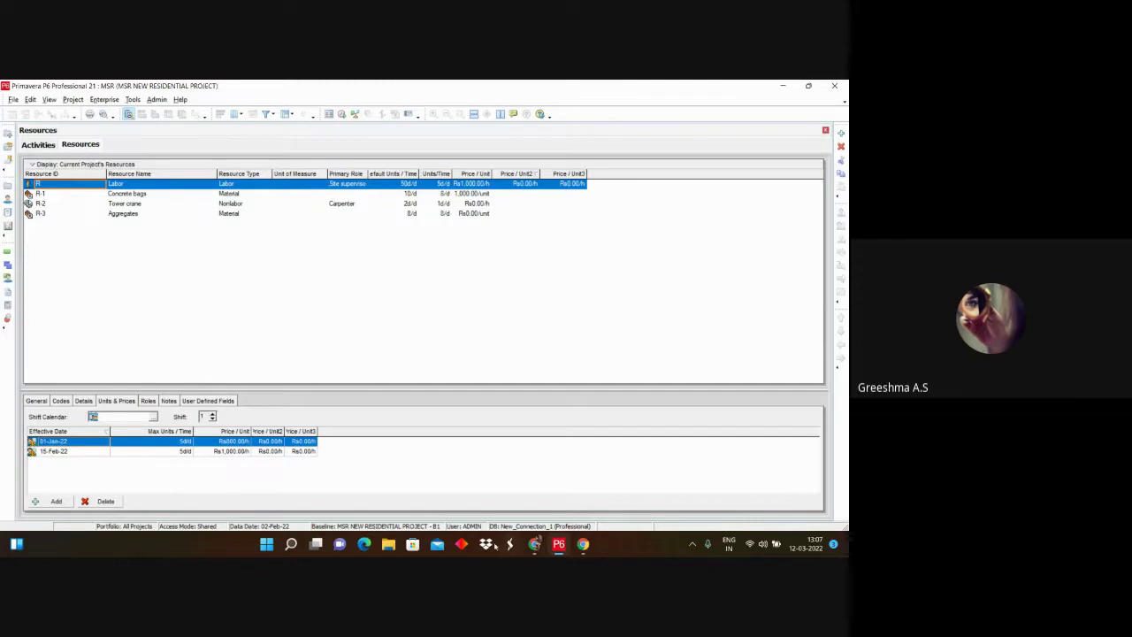
Step: In File Explorer, browse to the Downloads folder and open Primavera data.pdf
{"action": "left_click", "coordinate": [387, 543]}
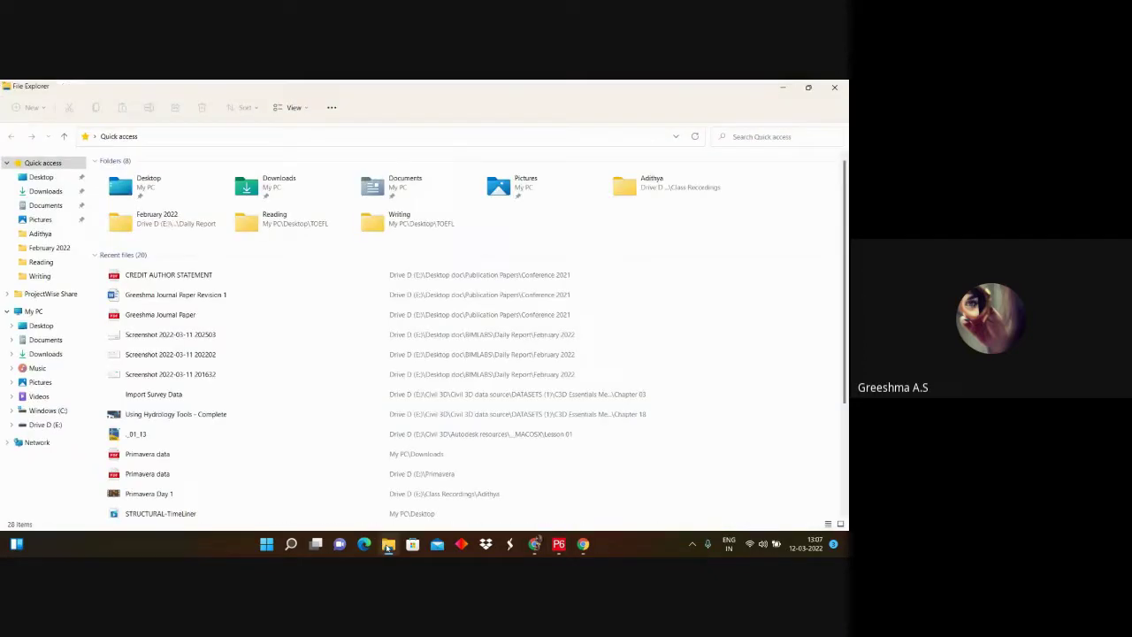
{"action": "left_click", "coordinate": [41, 177]}
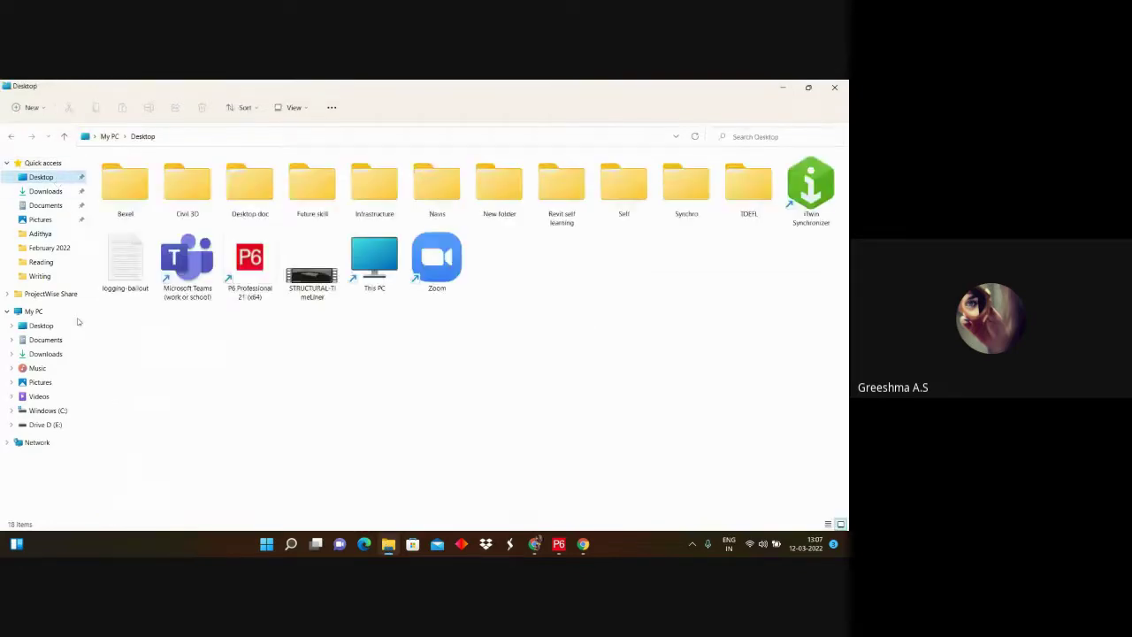
{"action": "left_click", "coordinate": [53, 425]}
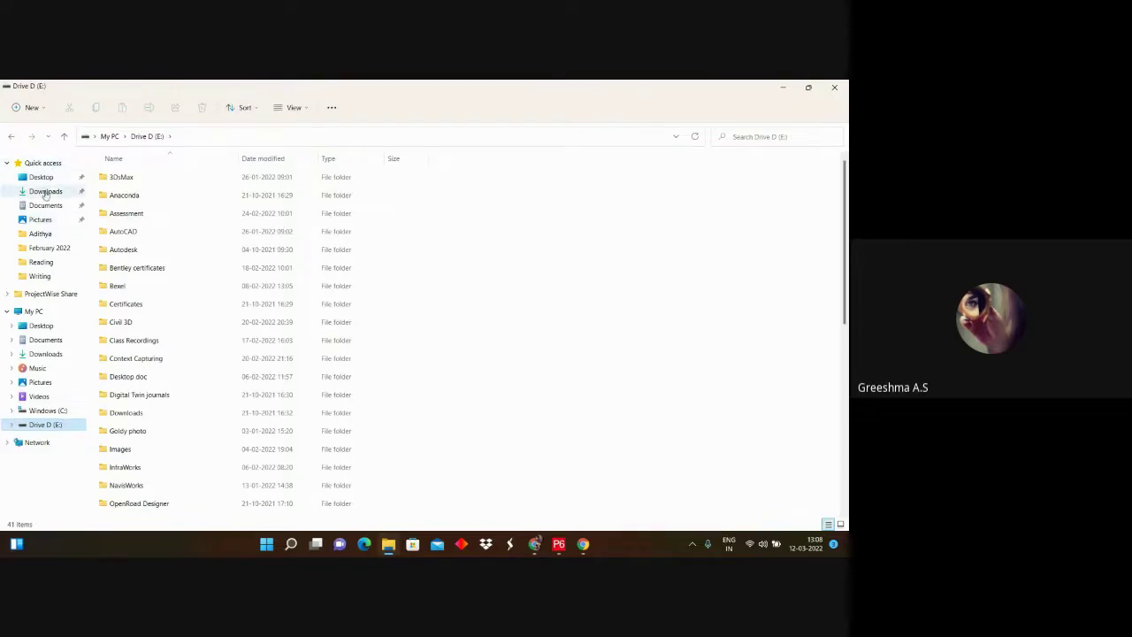
{"action": "left_click", "coordinate": [46, 193]}
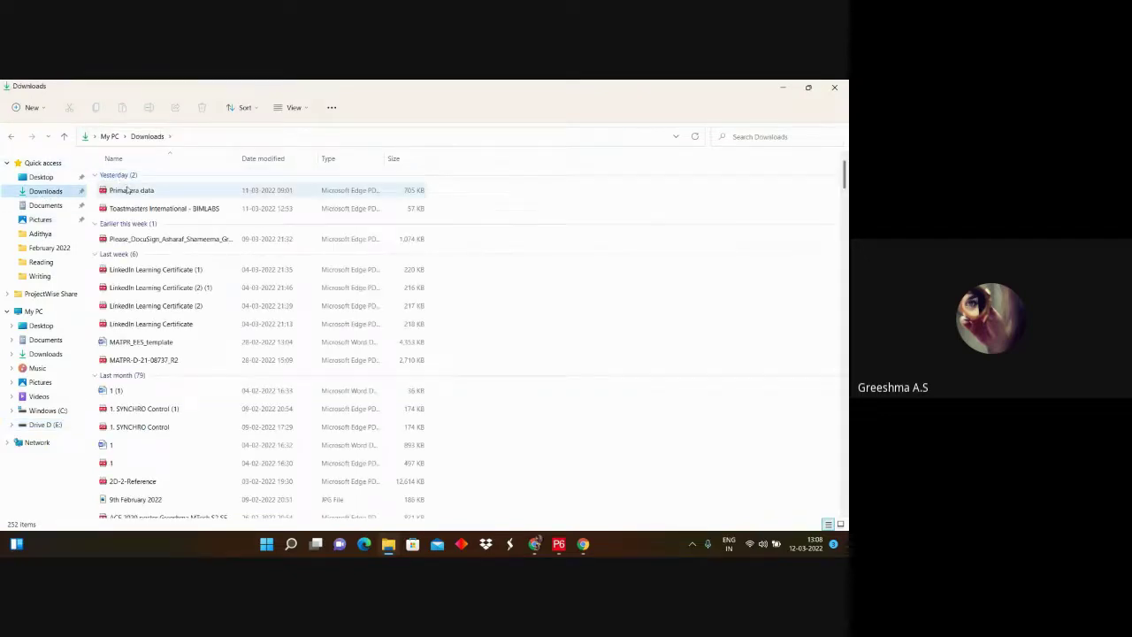
{"action": "double_click", "coordinate": [127, 187]}
Step: Scroll the PDF to the All Resources table, then minimize Edge and File Explorer to reveal P6
{"action": "scroll", "coordinate": [285, 270], "scroll_direction": "down", "scroll_amount": 20}
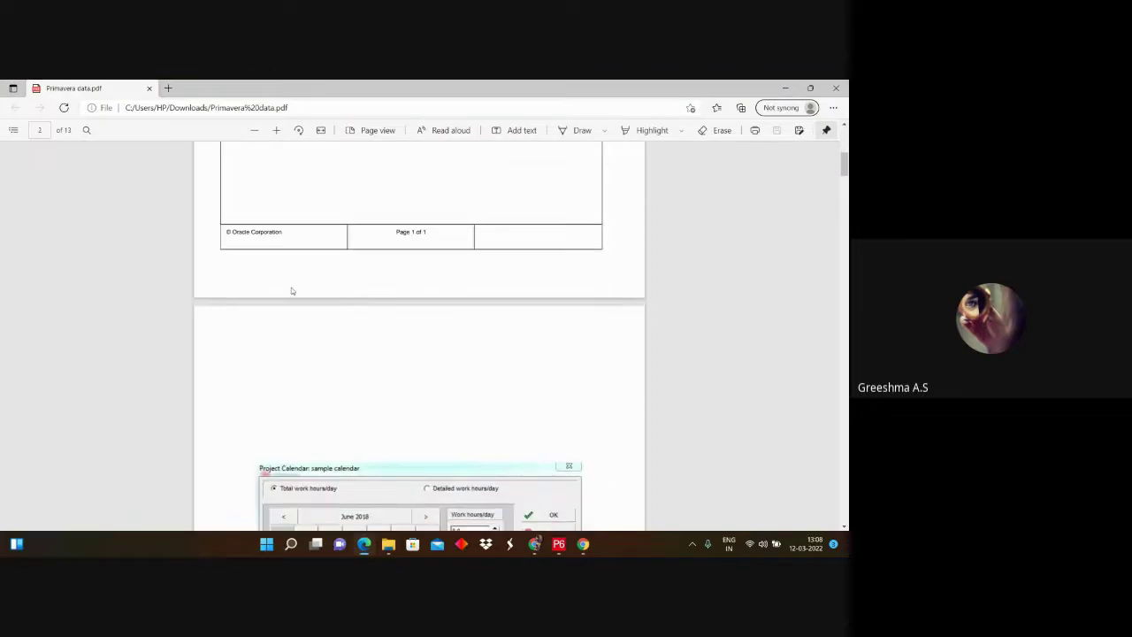
{"action": "scroll", "coordinate": [292, 289], "scroll_direction": "down", "scroll_amount": 20}
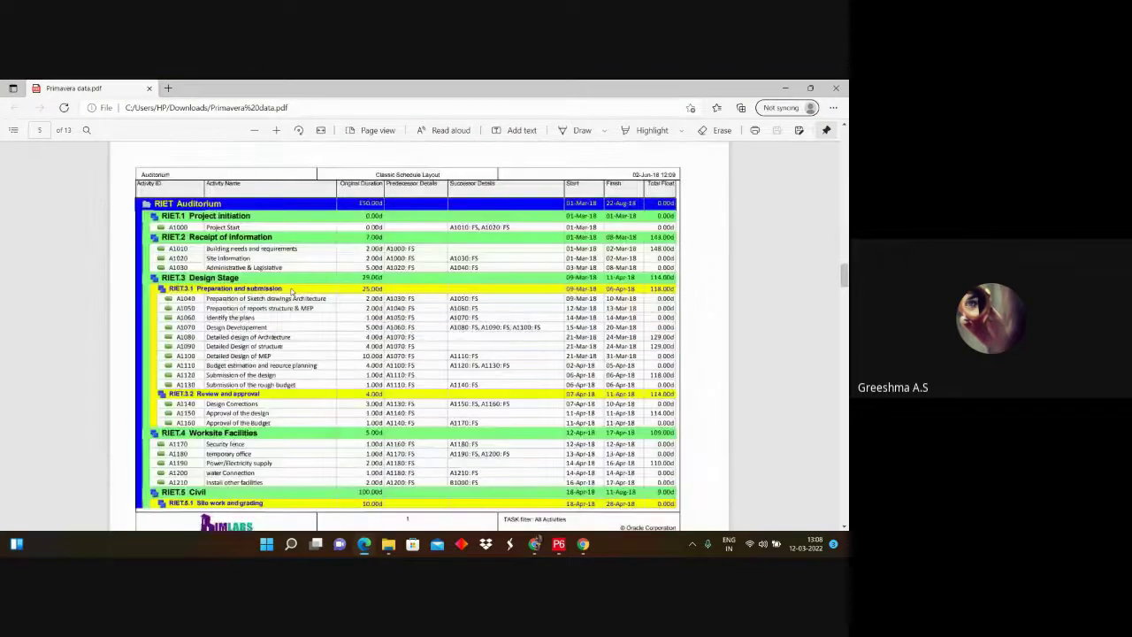
{"action": "scroll", "coordinate": [290, 292], "scroll_direction": "down", "scroll_amount": 20}
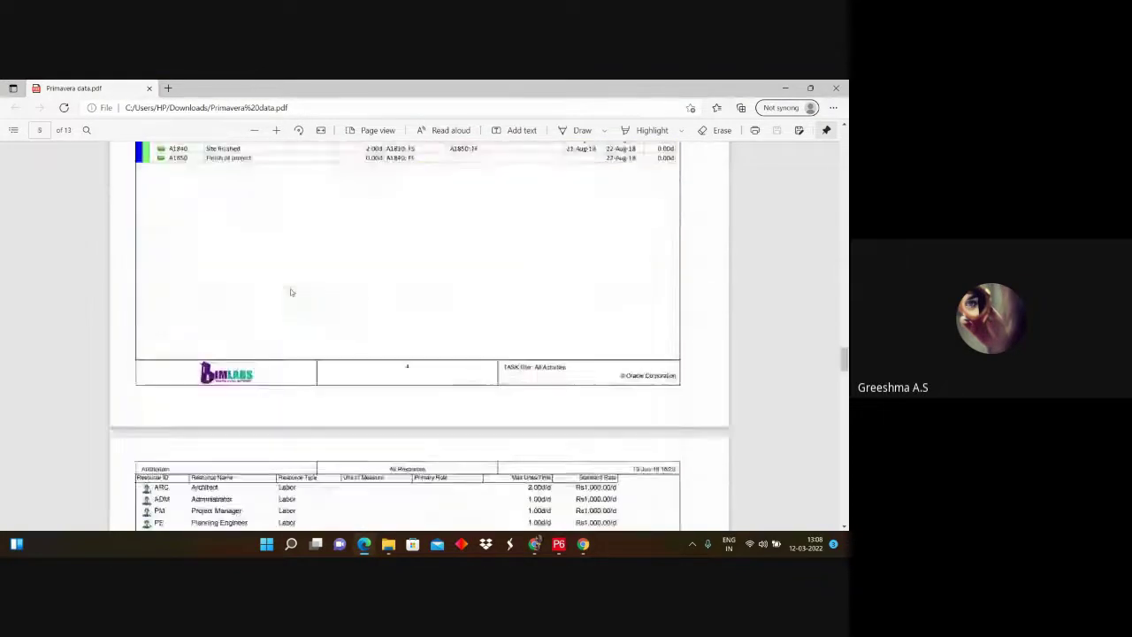
{"action": "scroll", "coordinate": [290, 292], "scroll_direction": "up", "scroll_amount": 3}
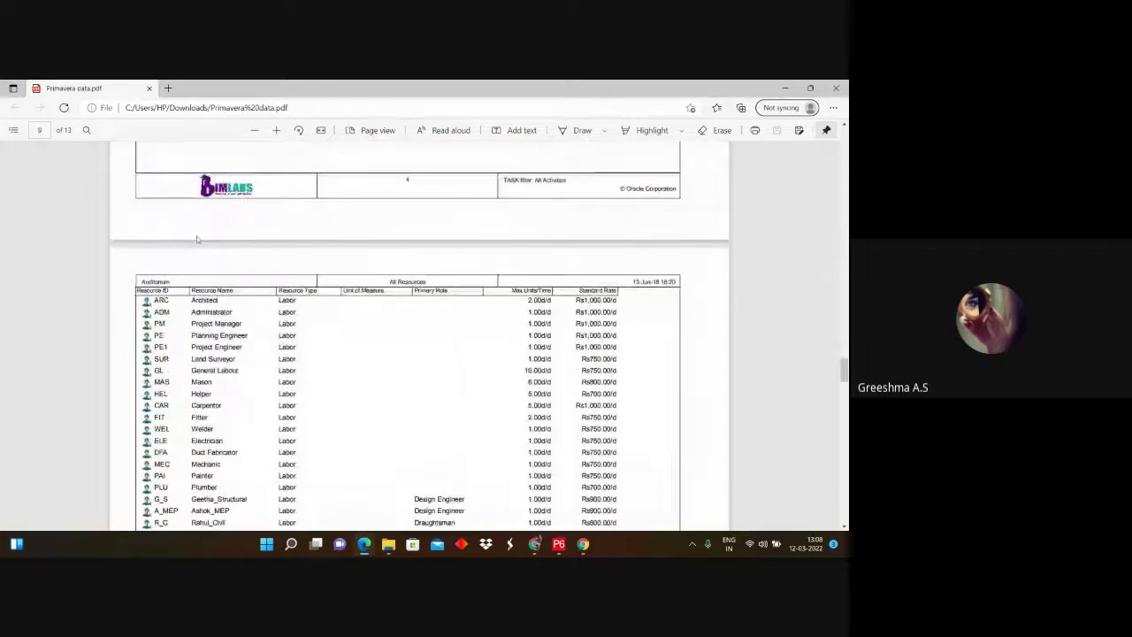
{"action": "scroll", "coordinate": [221, 353], "scroll_direction": "down", "scroll_amount": 3}
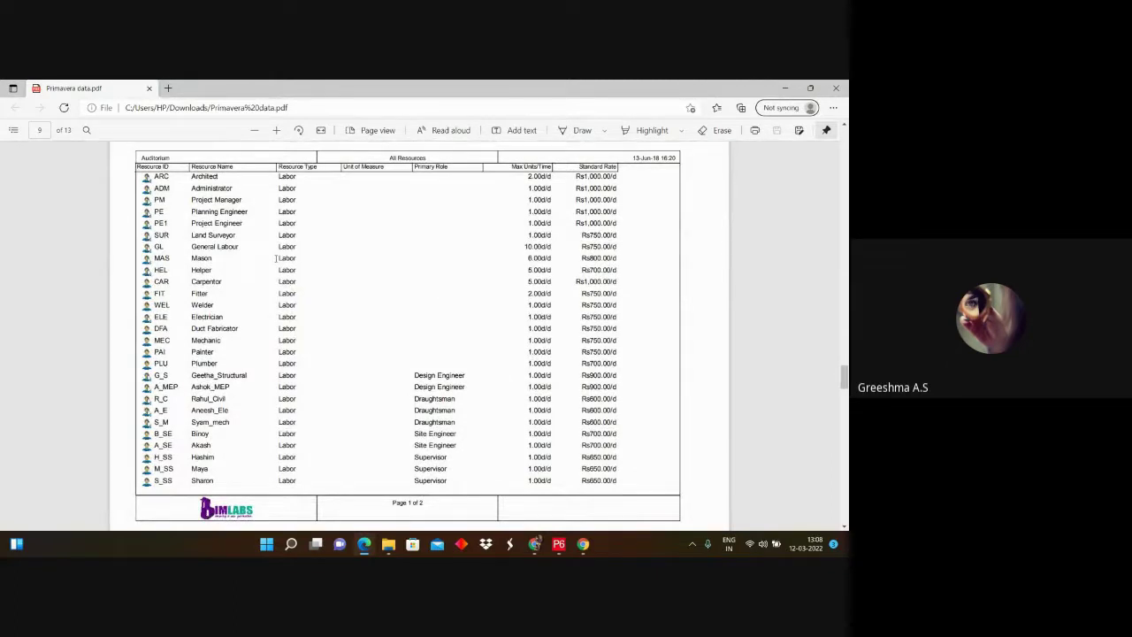
{"action": "left_click", "coordinate": [784, 88]}
{"action": "left_click", "coordinate": [782, 87]}
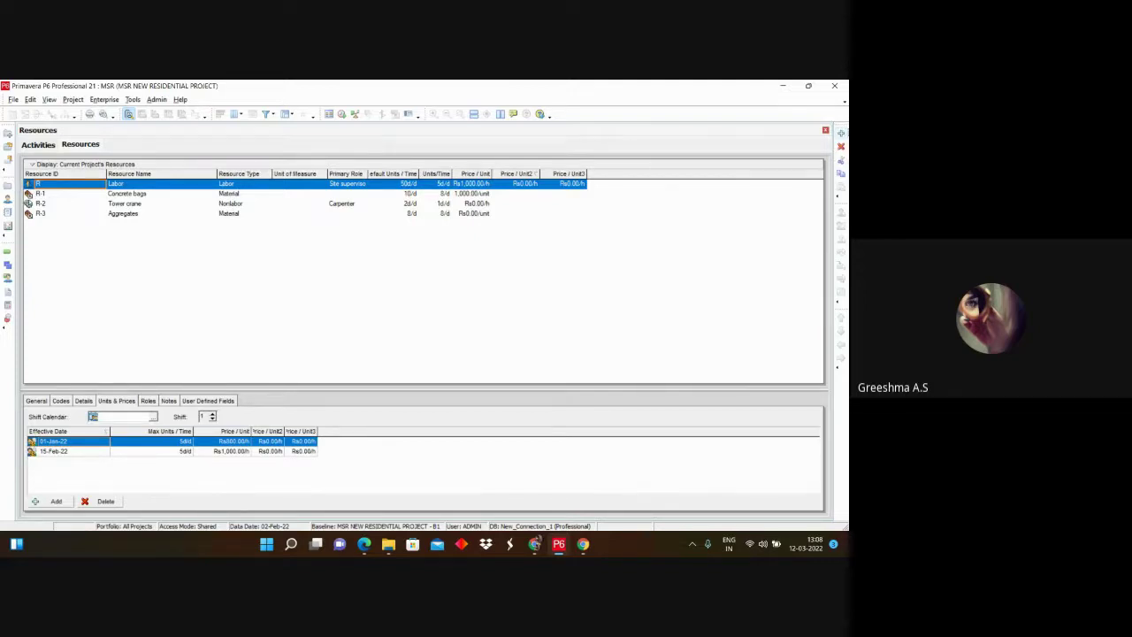
Step: Accept switching to All Resources and add new Labor resource R-4 under Labor
{"action": "left_click", "coordinate": [841, 134]}
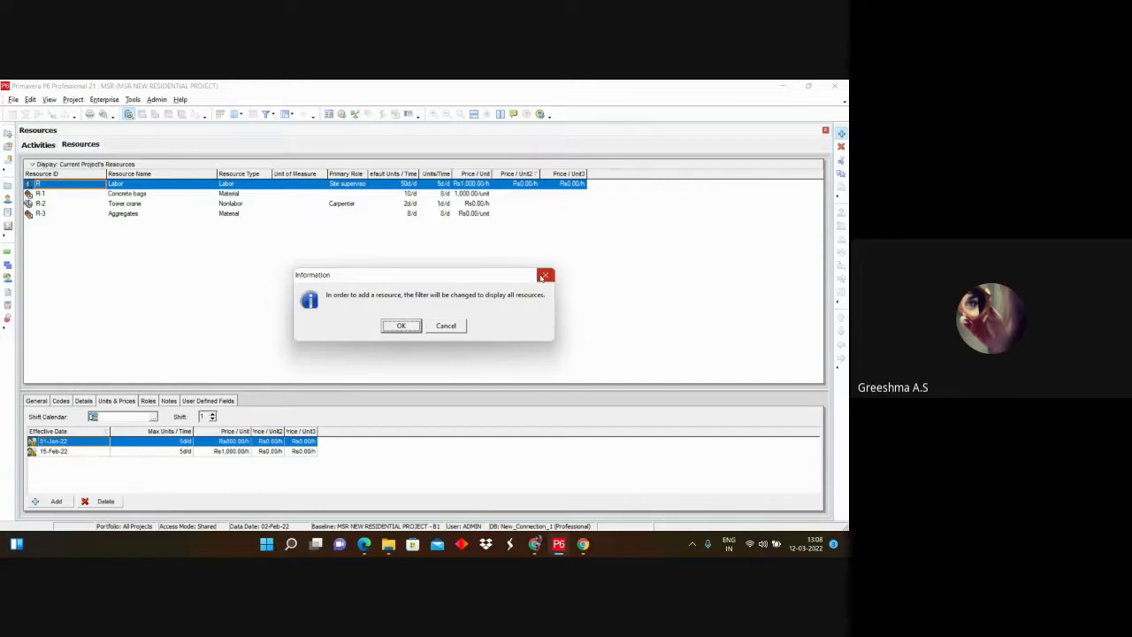
{"action": "left_click", "coordinate": [544, 276]}
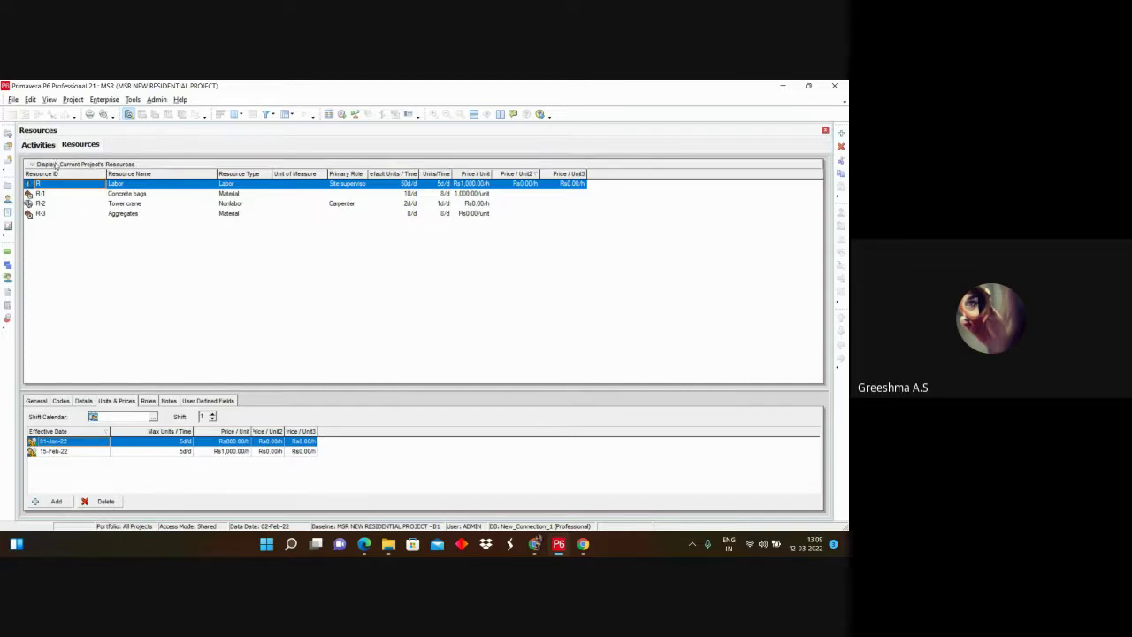
{"action": "left_click", "coordinate": [55, 164]}
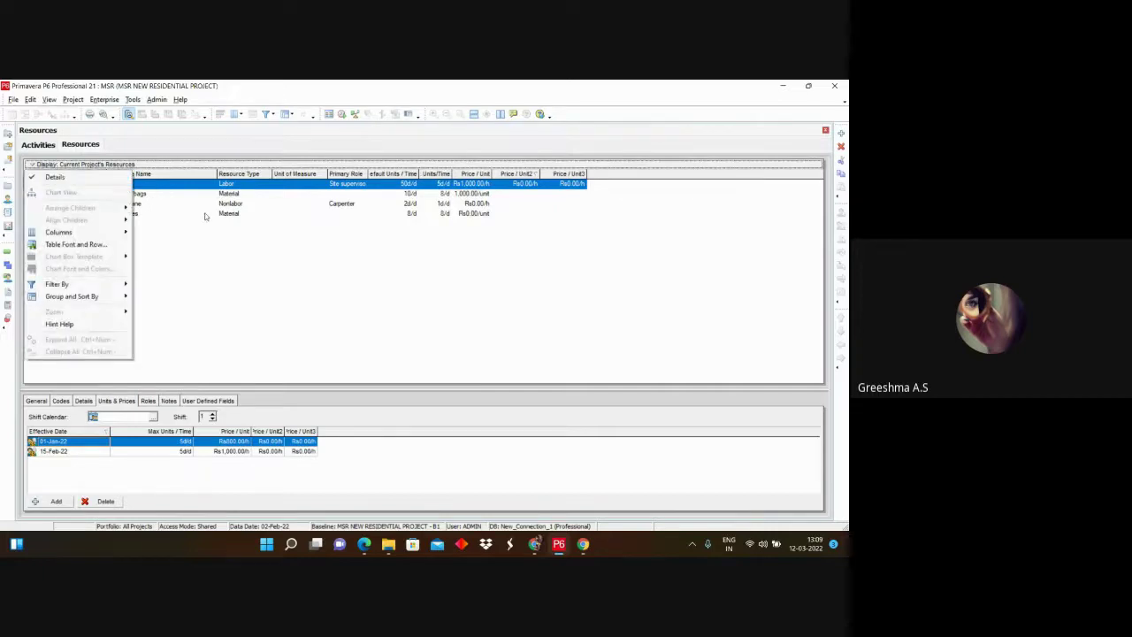
{"action": "left_click", "coordinate": [205, 247]}
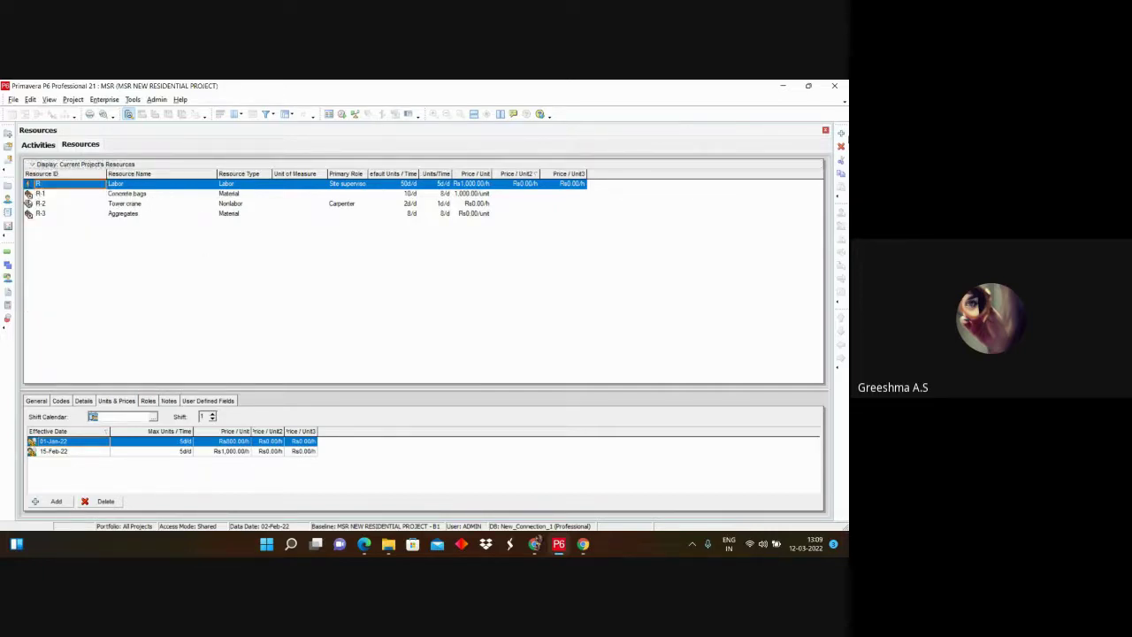
{"action": "left_click", "coordinate": [841, 134]}
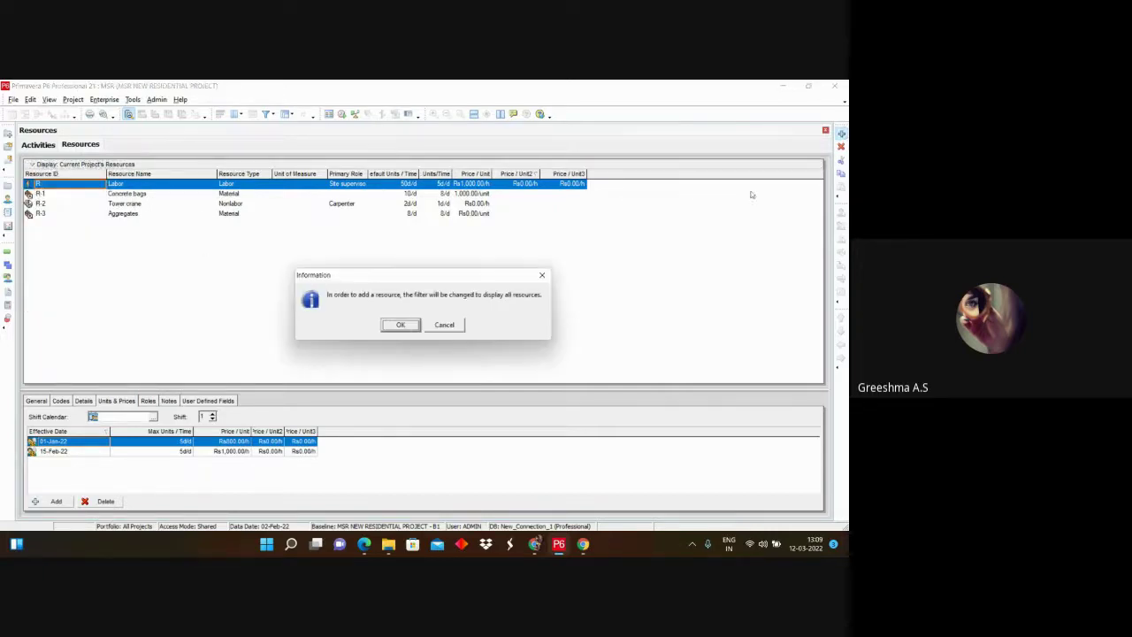
{"action": "left_click", "coordinate": [404, 324]}
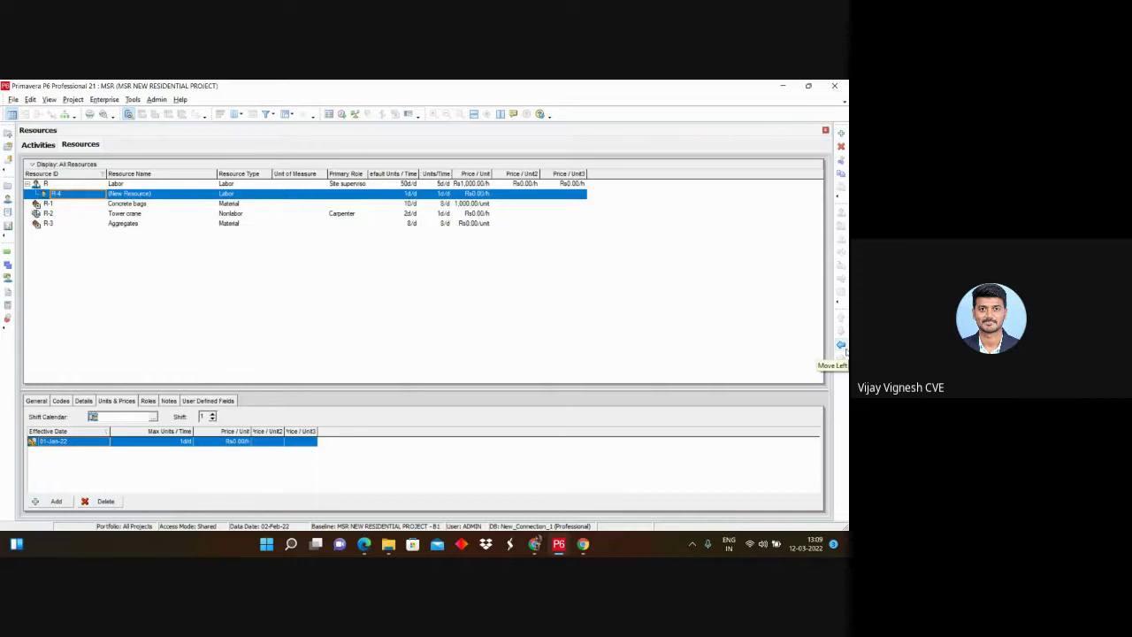
Step: Open User Preferences from the Edit menu to see both wizards turned off
{"action": "mouse_move", "coordinate": [567, 548]}
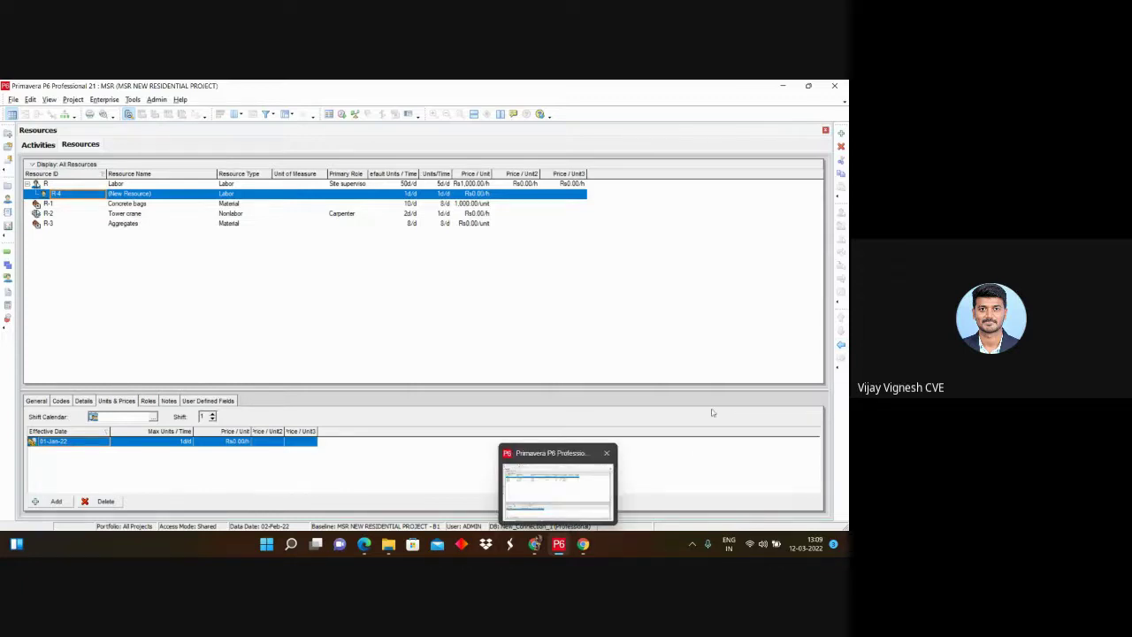
{"action": "left_click", "coordinate": [30, 99]}
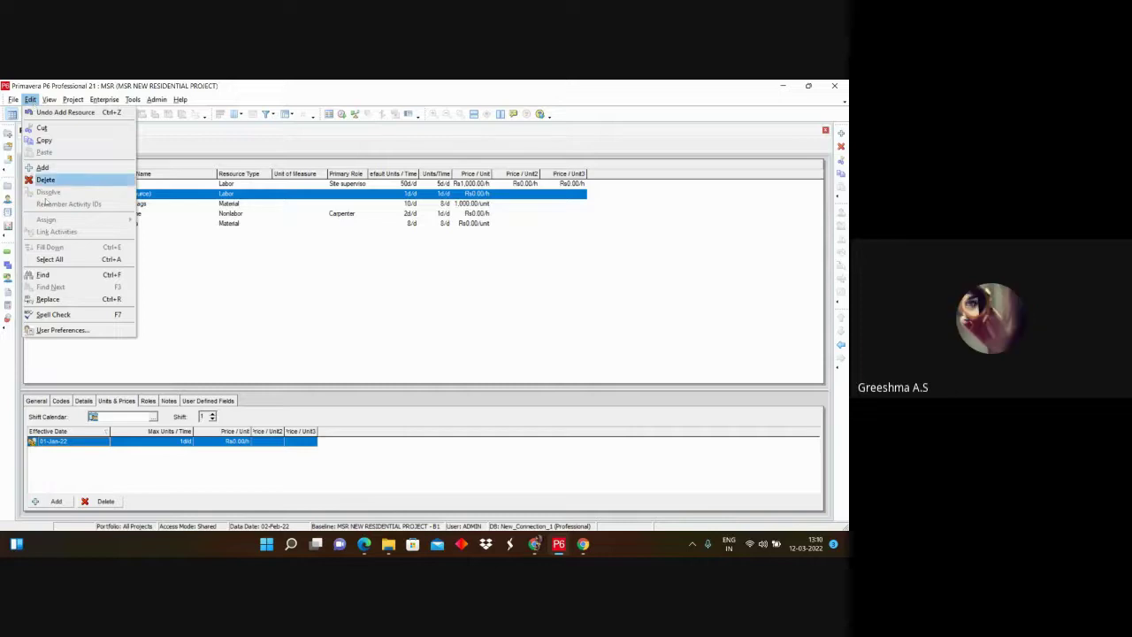
{"action": "left_click", "coordinate": [30, 99]}
{"action": "left_click", "coordinate": [30, 99]}
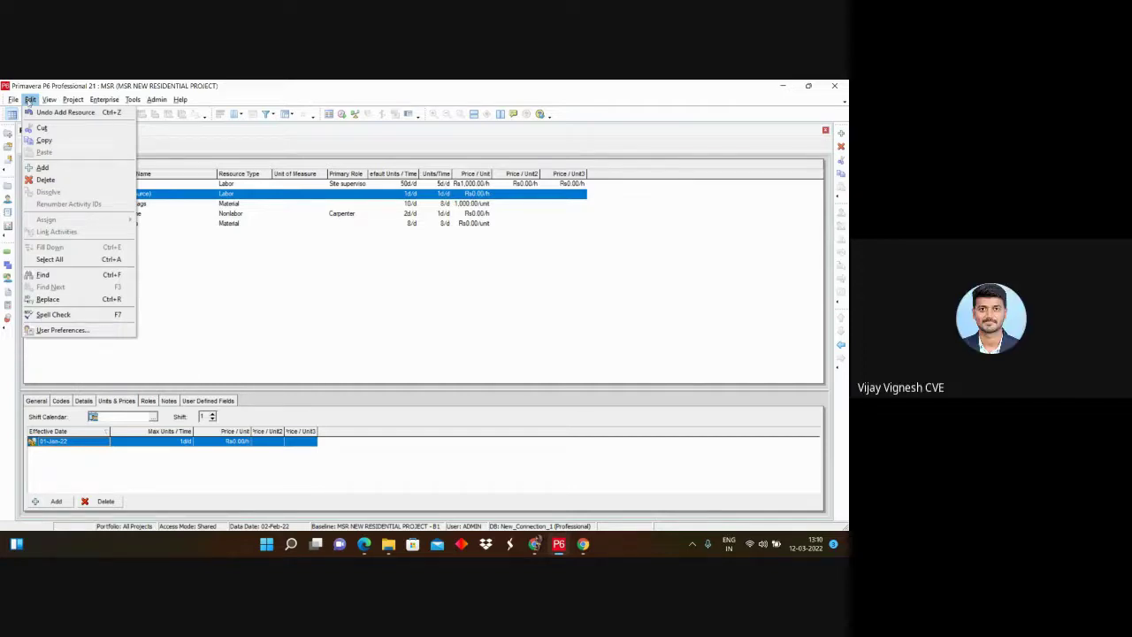
{"action": "left_click", "coordinate": [62, 330]}
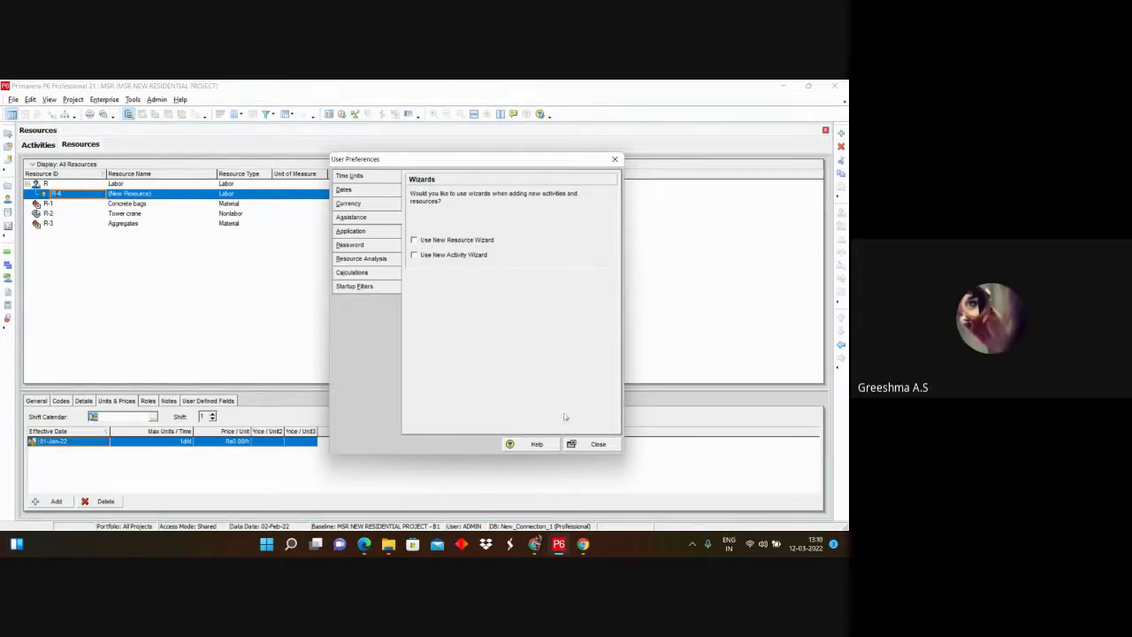
Step: Close User Preferences, reopen it from the Edit menu to recheck the wizards, and close it
{"action": "left_click", "coordinate": [611, 447]}
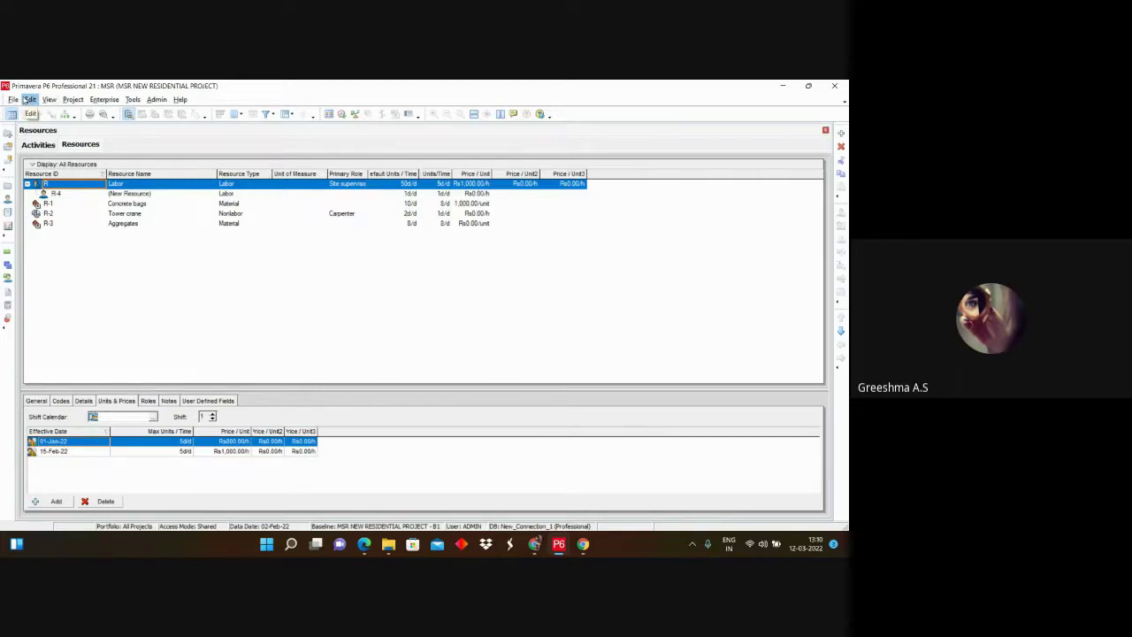
{"action": "left_click", "coordinate": [29, 100]}
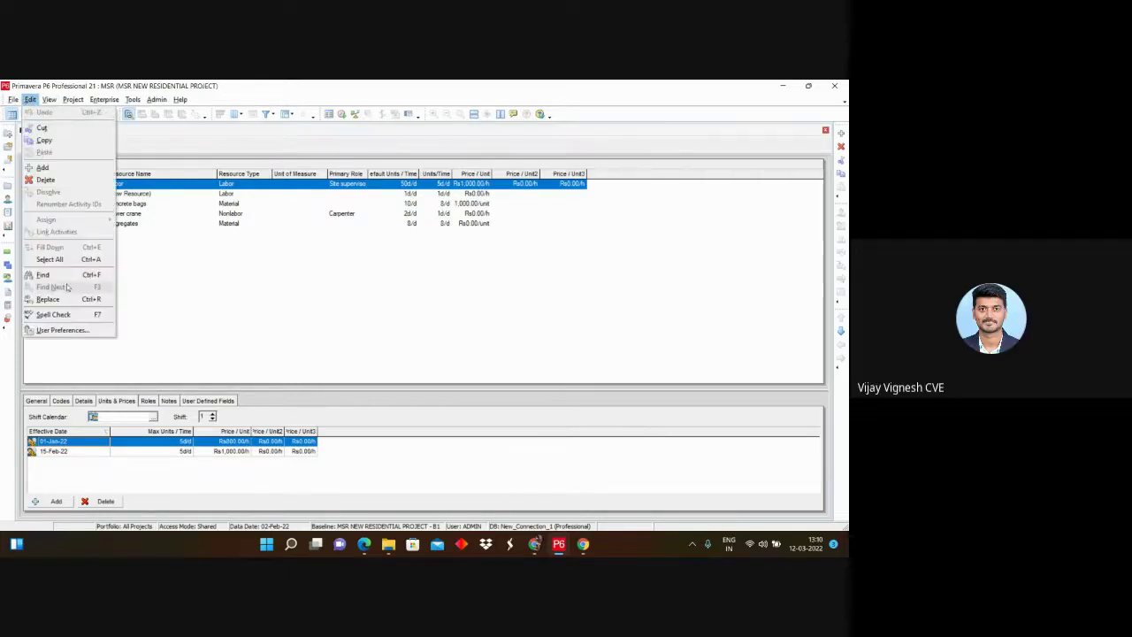
{"action": "left_click", "coordinate": [50, 334]}
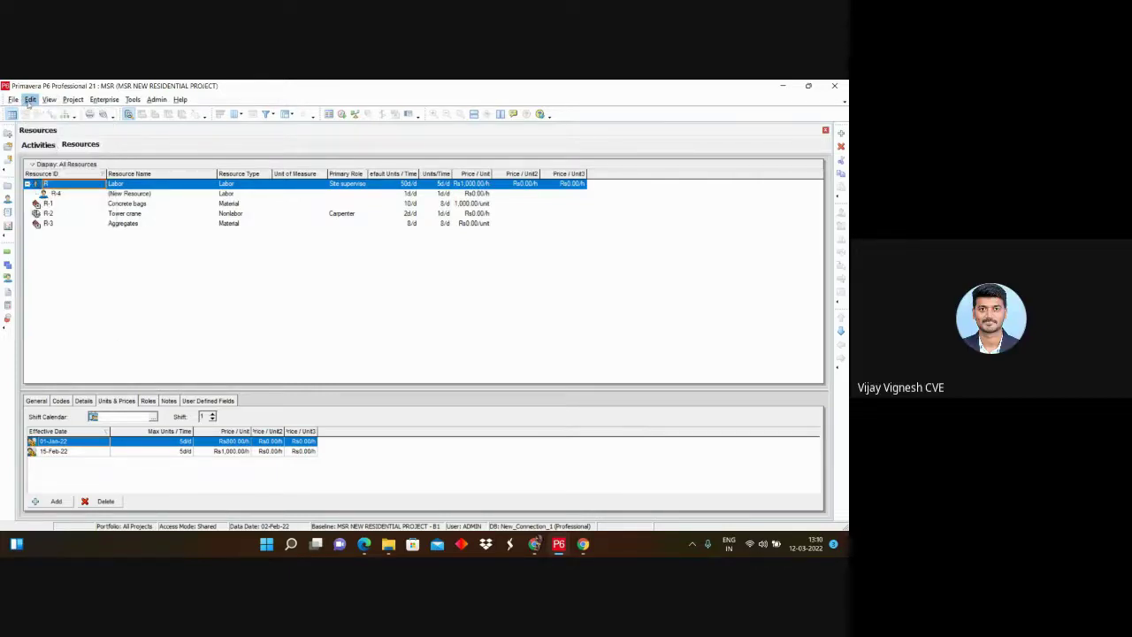
{"action": "left_click", "coordinate": [30, 99]}
{"action": "left_click", "coordinate": [53, 330]}
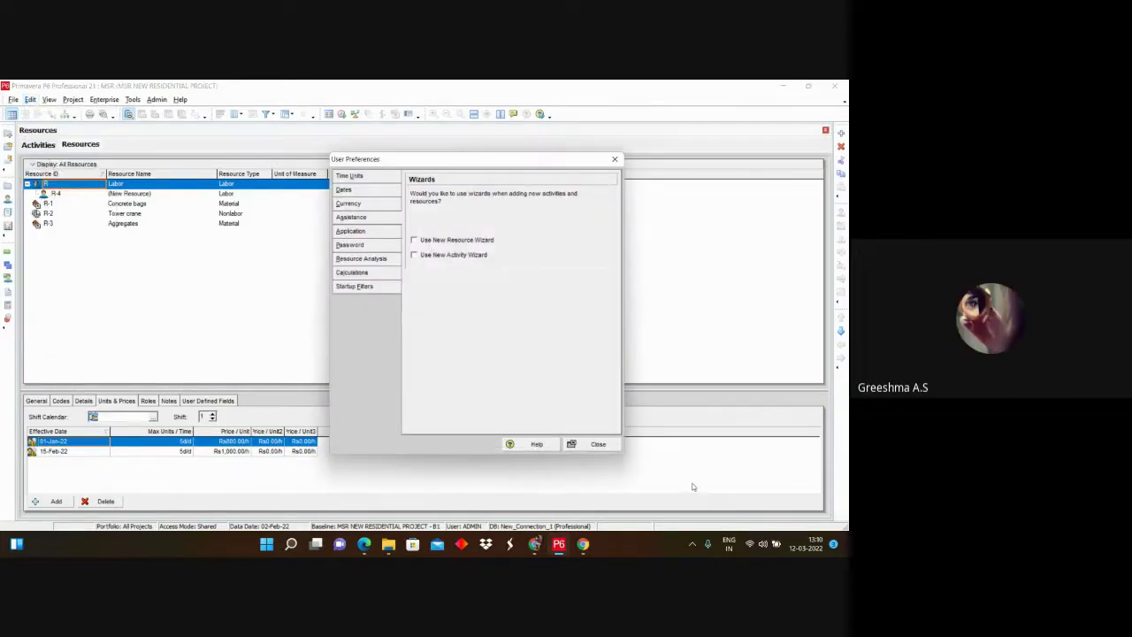
{"action": "left_click", "coordinate": [596, 444]}
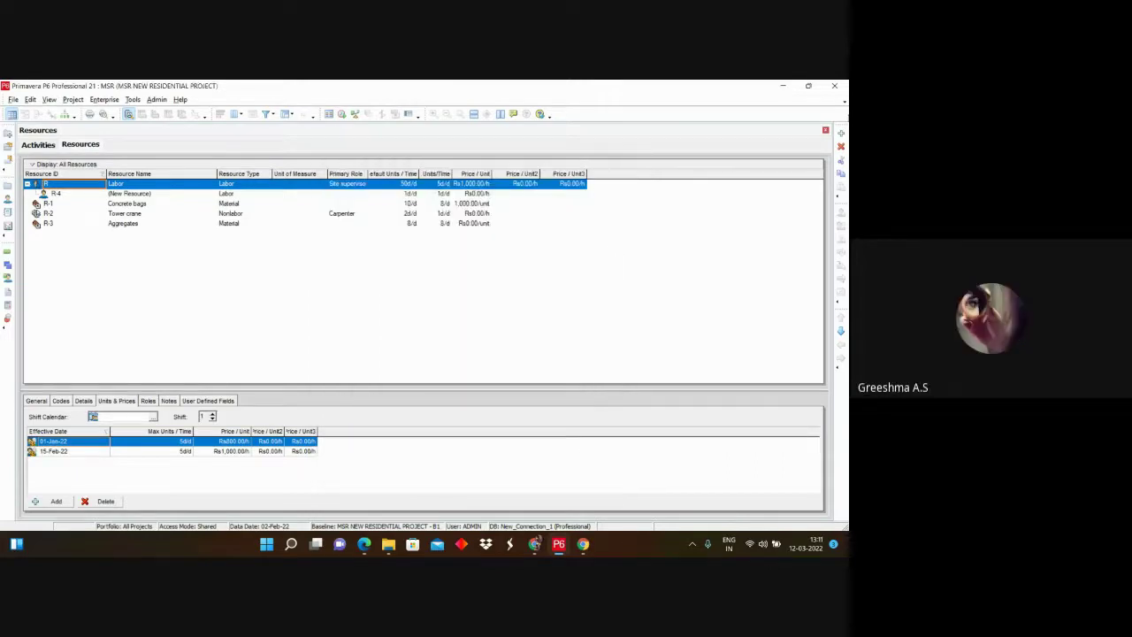
Step: Add Labor resource R-5 under Labor, then switch to the Activities Gantt view
{"action": "left_click", "coordinate": [841, 133]}
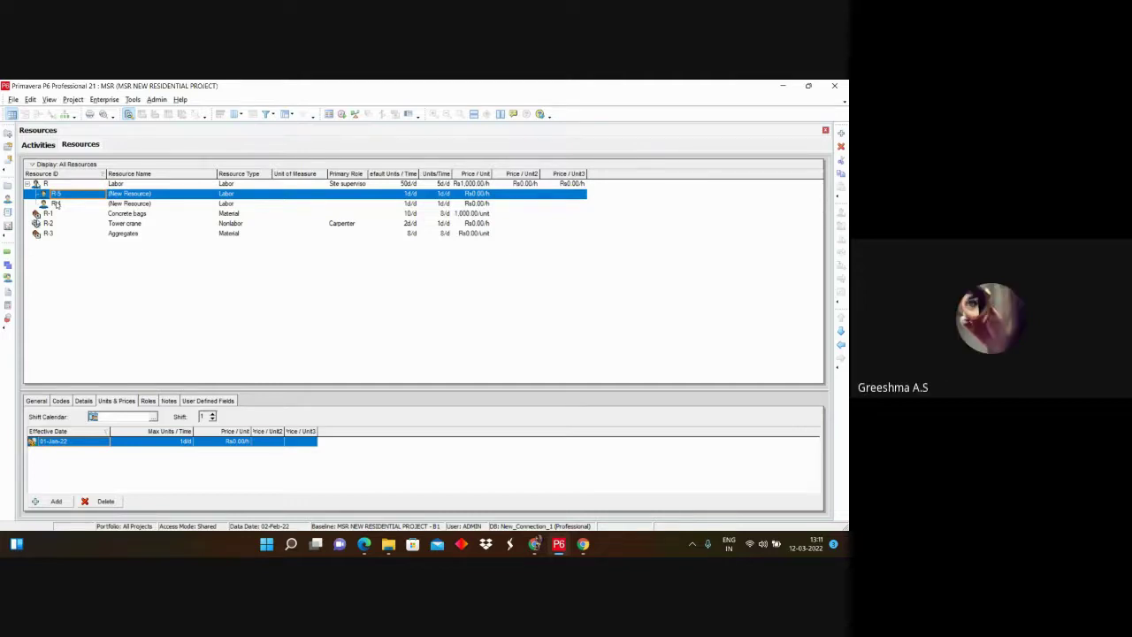
{"action": "left_click", "coordinate": [37, 144]}
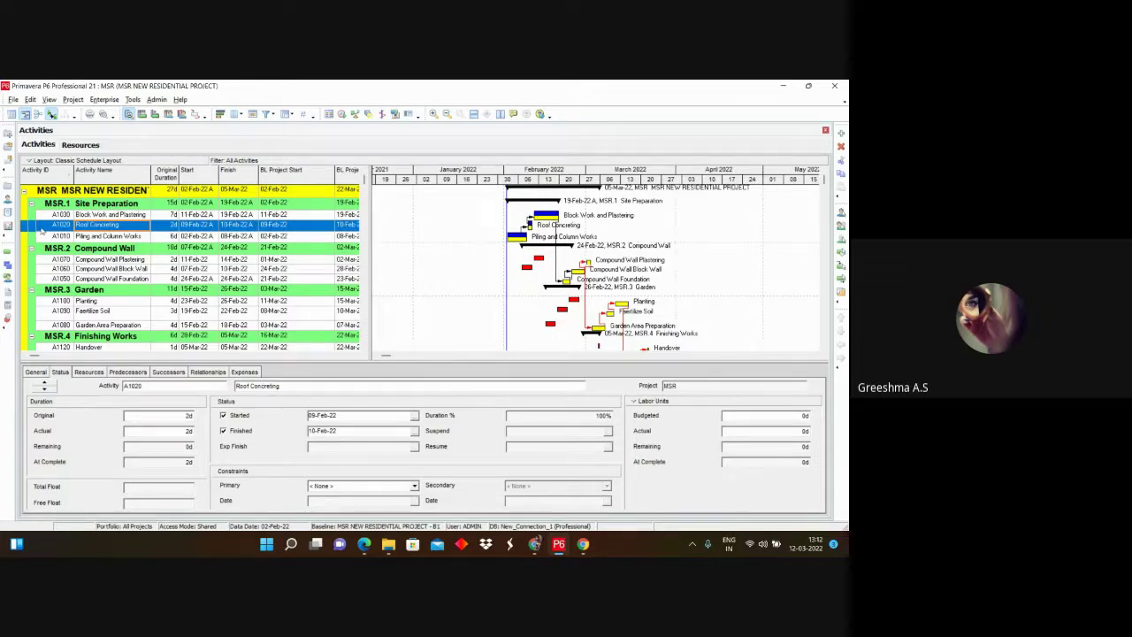
Step: Switch between the Activities and Resources views, ending on the Resources list with Labor's rates
{"action": "left_click", "coordinate": [80, 145]}
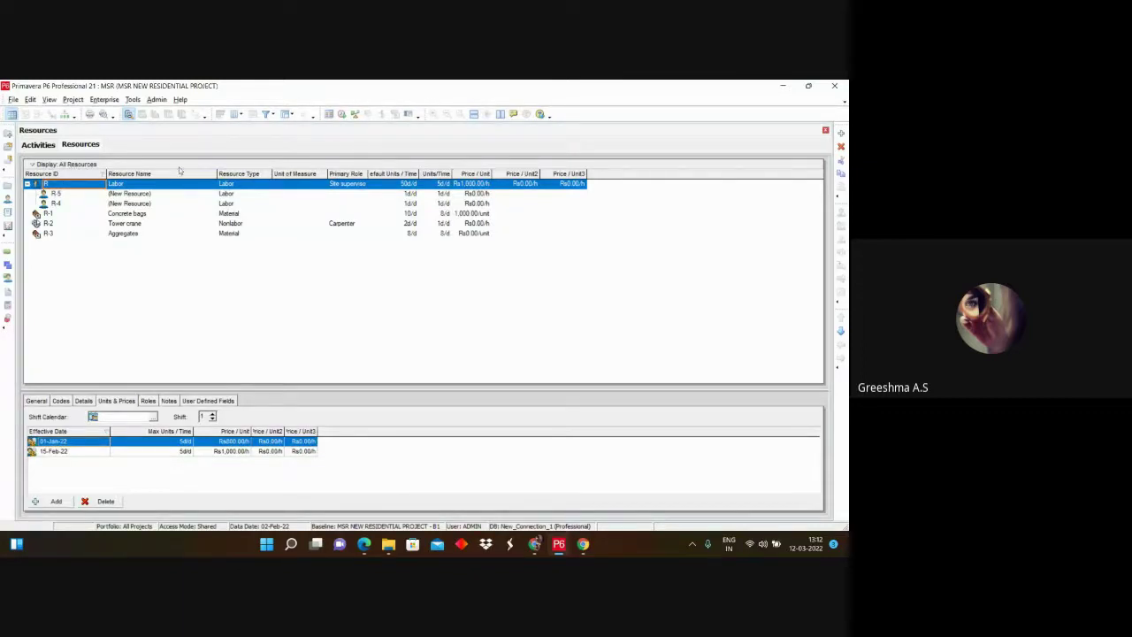
{"action": "left_click", "coordinate": [38, 144]}
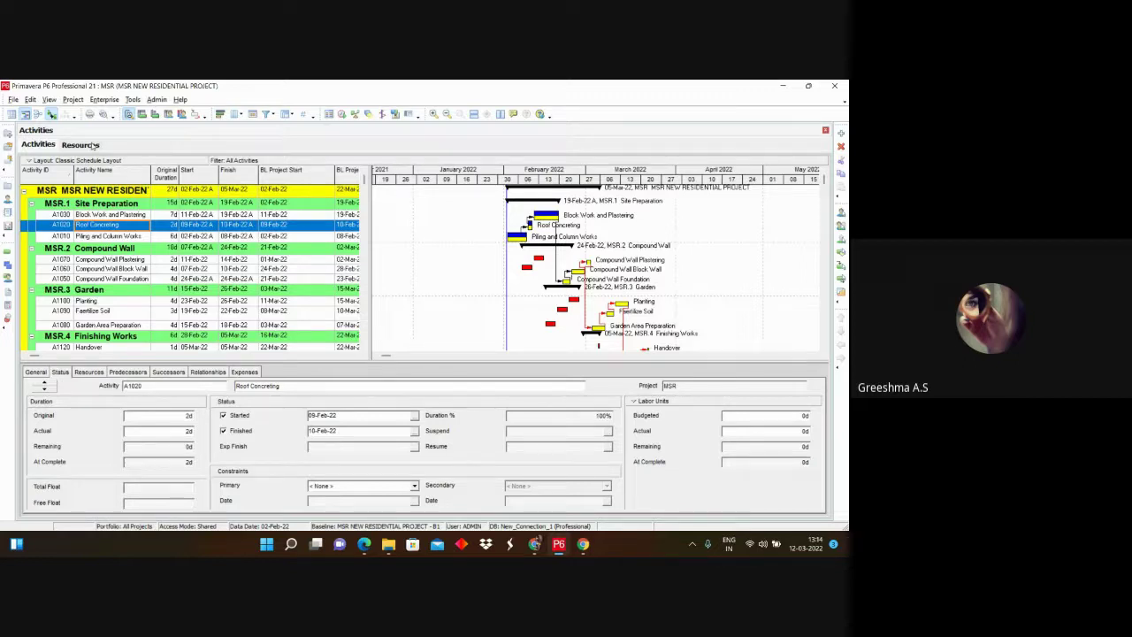
{"action": "left_click", "coordinate": [94, 145]}
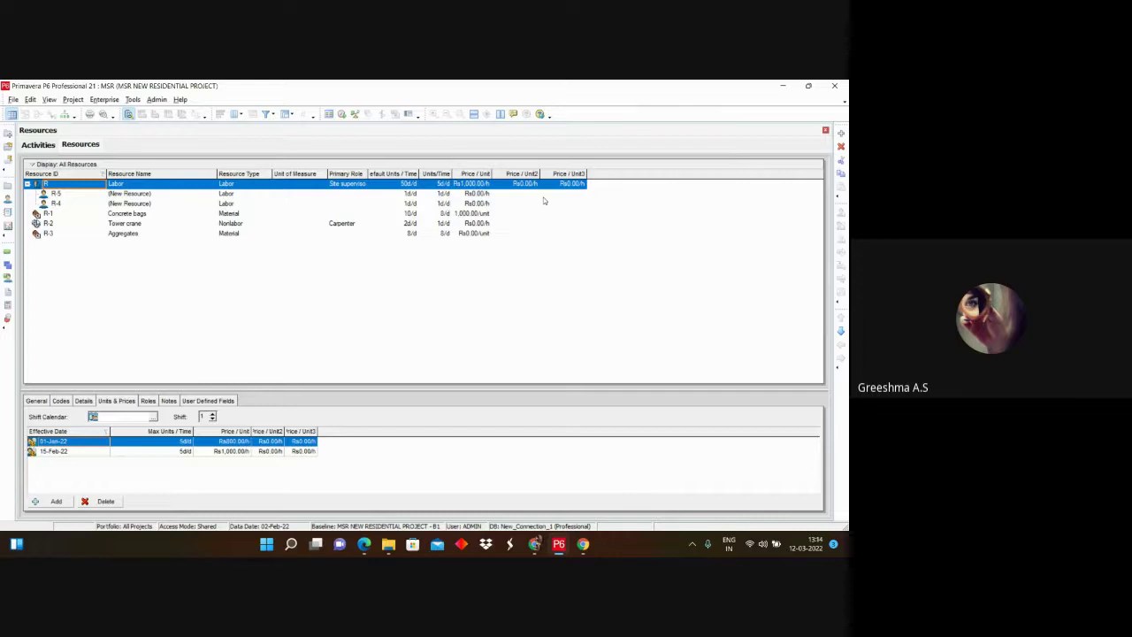
Step: Change R-5's Resource ID to ARC and name to Architect, keeping Resource Type as Labor
{"action": "left_click", "coordinate": [64, 195]}
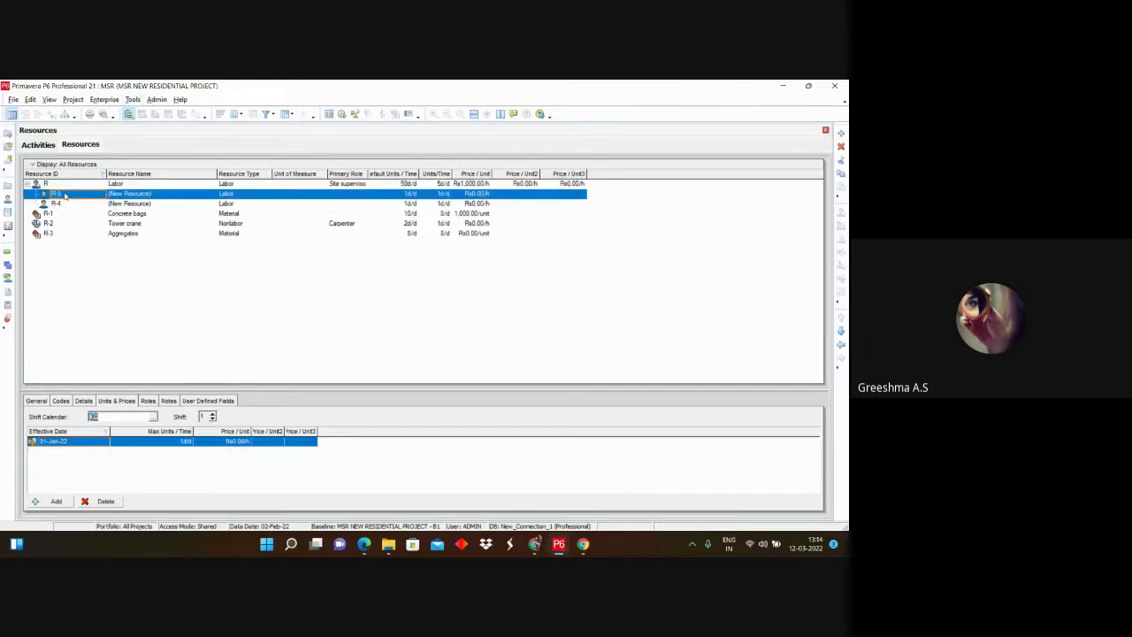
{"action": "left_click", "coordinate": [64, 194]}
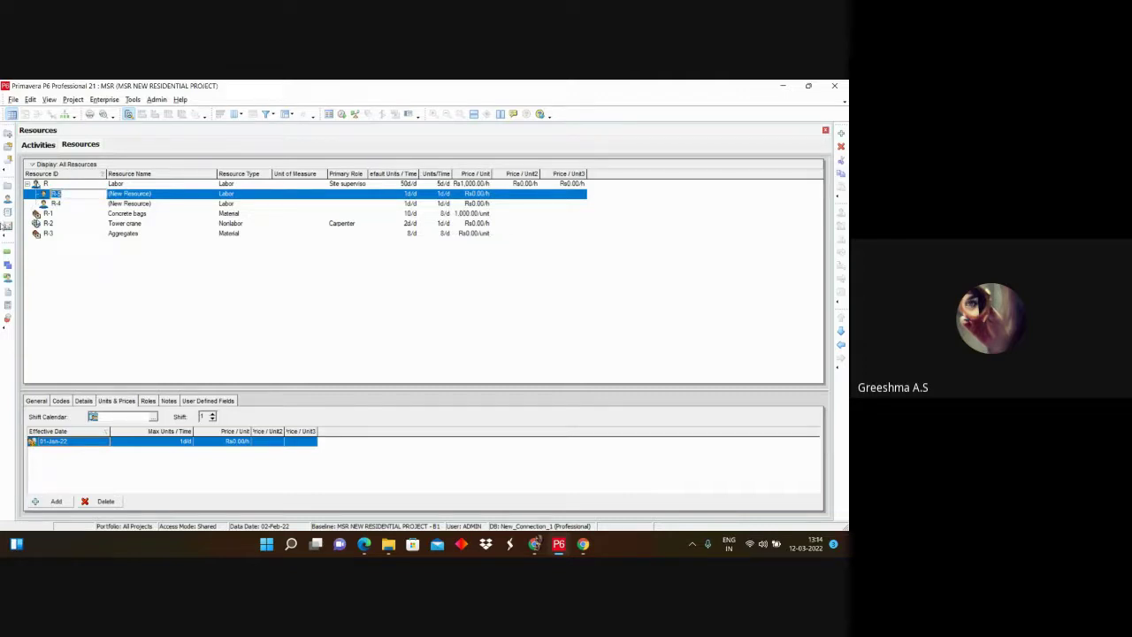
{"action": "type", "text": "ARC"}
{"action": "left_click", "coordinate": [168, 196]}
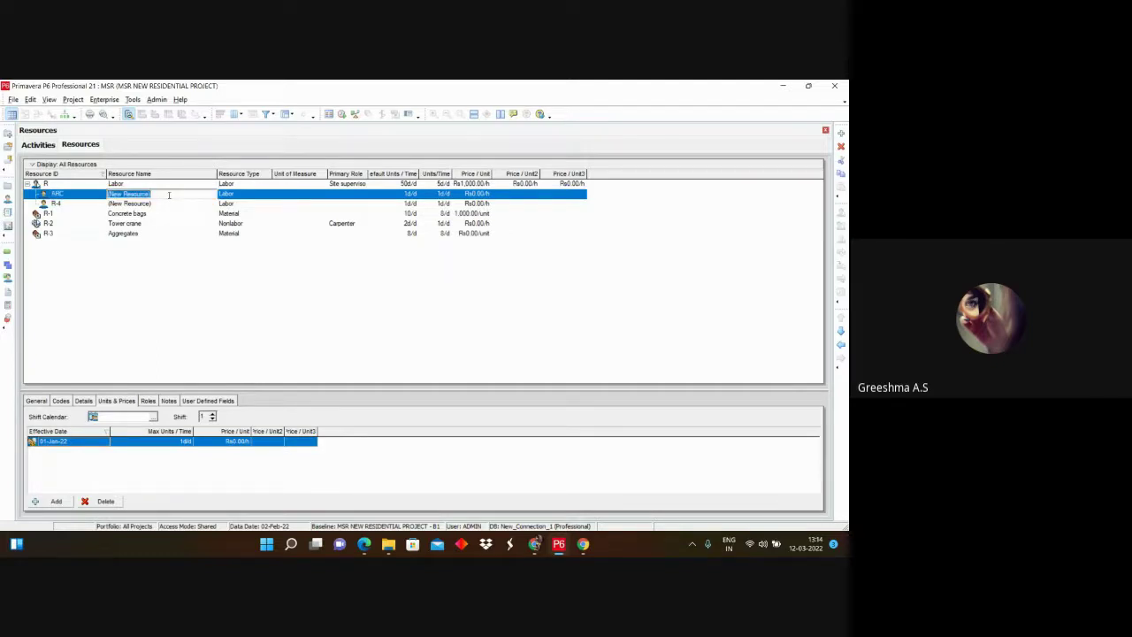
{"action": "type", "text": "Architect"}
{"action": "left_click", "coordinate": [255, 198]}
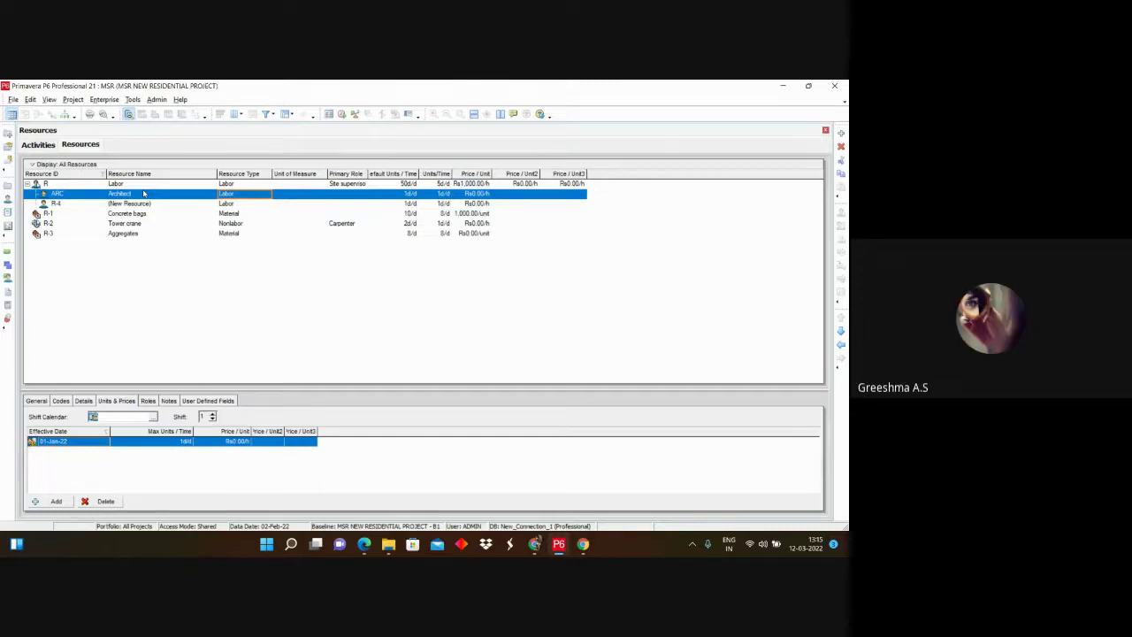
{"action": "left_click", "coordinate": [269, 194]}
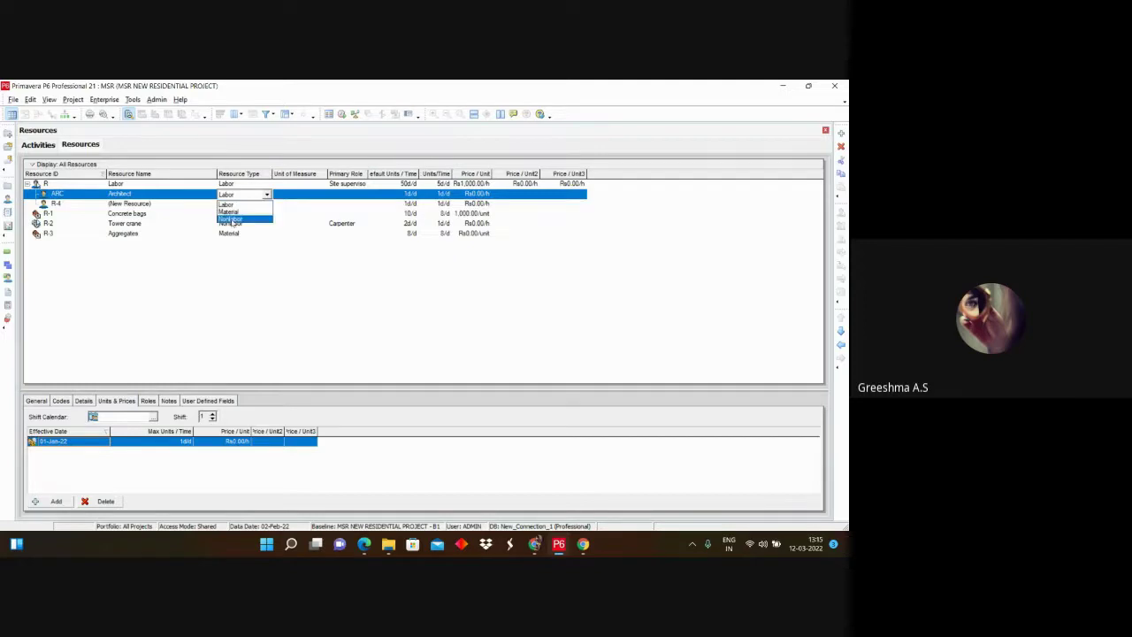
{"action": "left_click", "coordinate": [177, 292]}
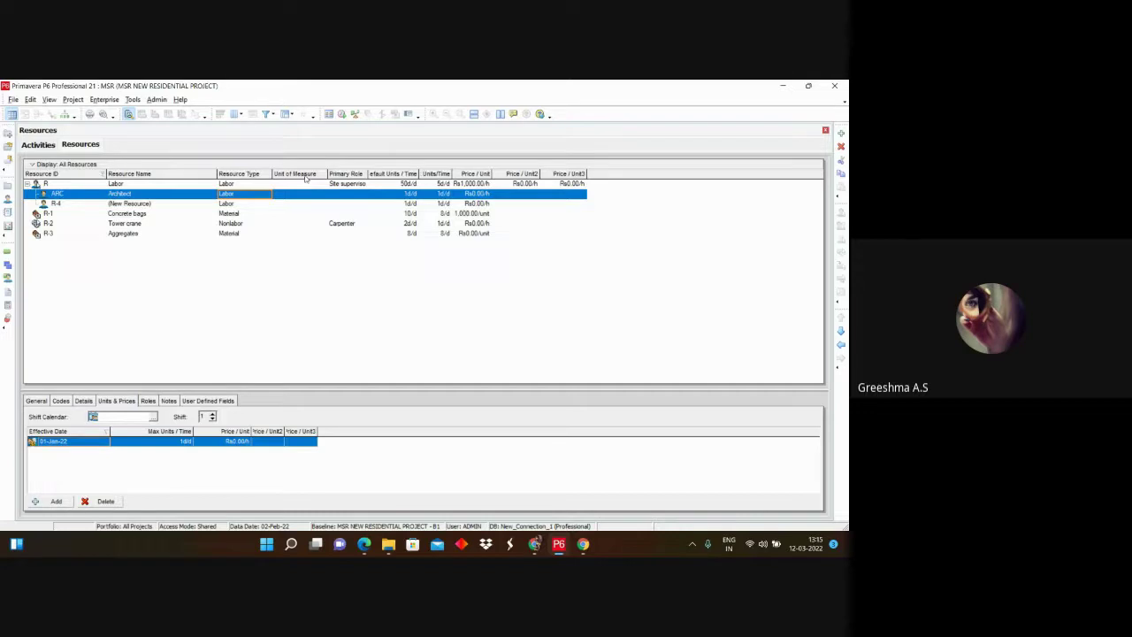
{"action": "left_click", "coordinate": [299, 198]}
Step: Sort resources by Unit of Measure in reverse, check Architect's Primary Role, then return to Activities
{"action": "left_click", "coordinate": [309, 174]}
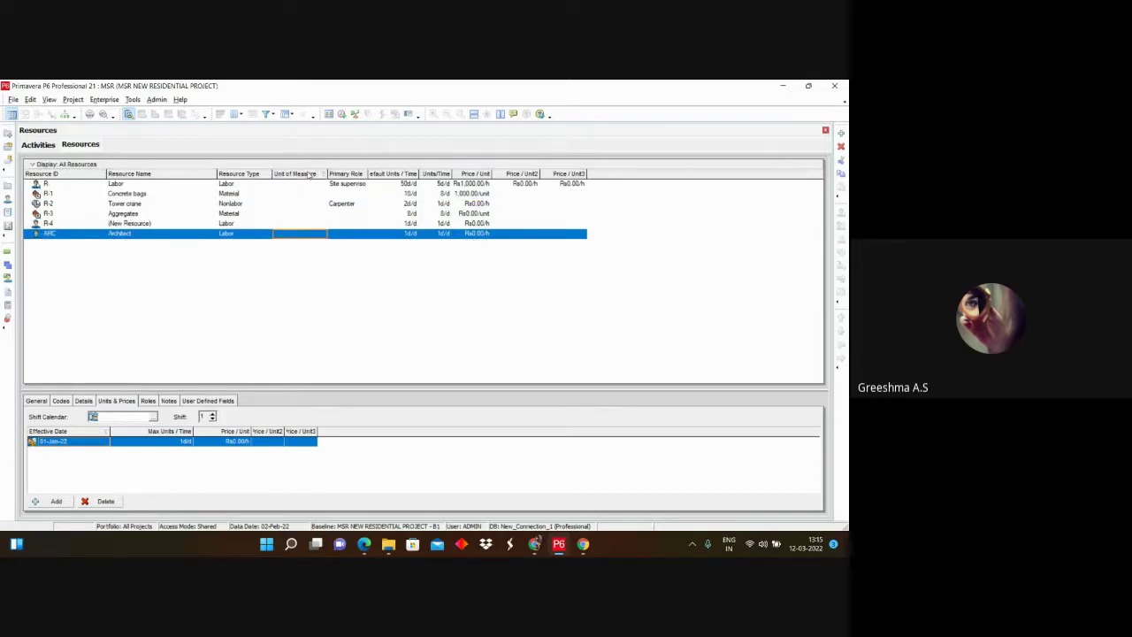
{"action": "left_click", "coordinate": [311, 174]}
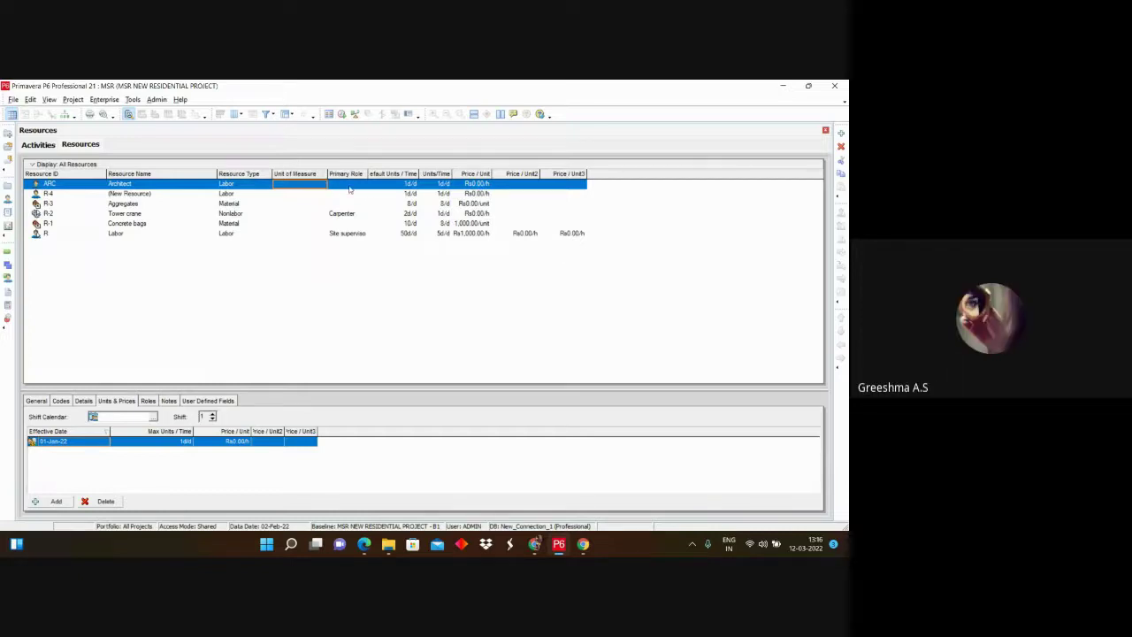
{"action": "left_click", "coordinate": [350, 185]}
{"action": "left_click", "coordinate": [363, 184]}
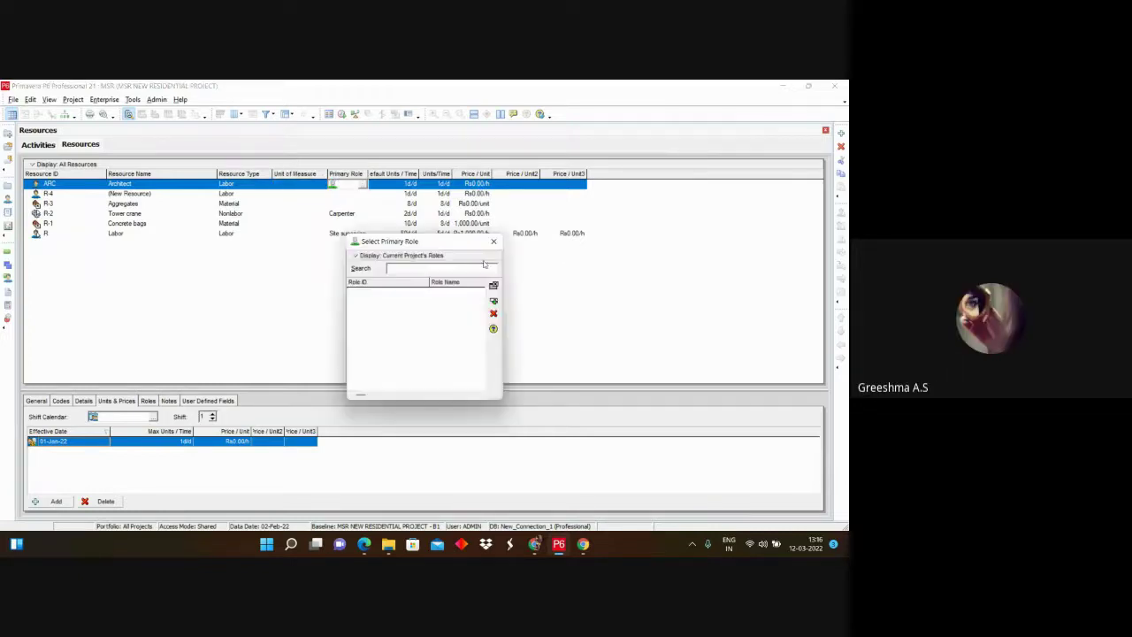
{"action": "left_click", "coordinate": [494, 241]}
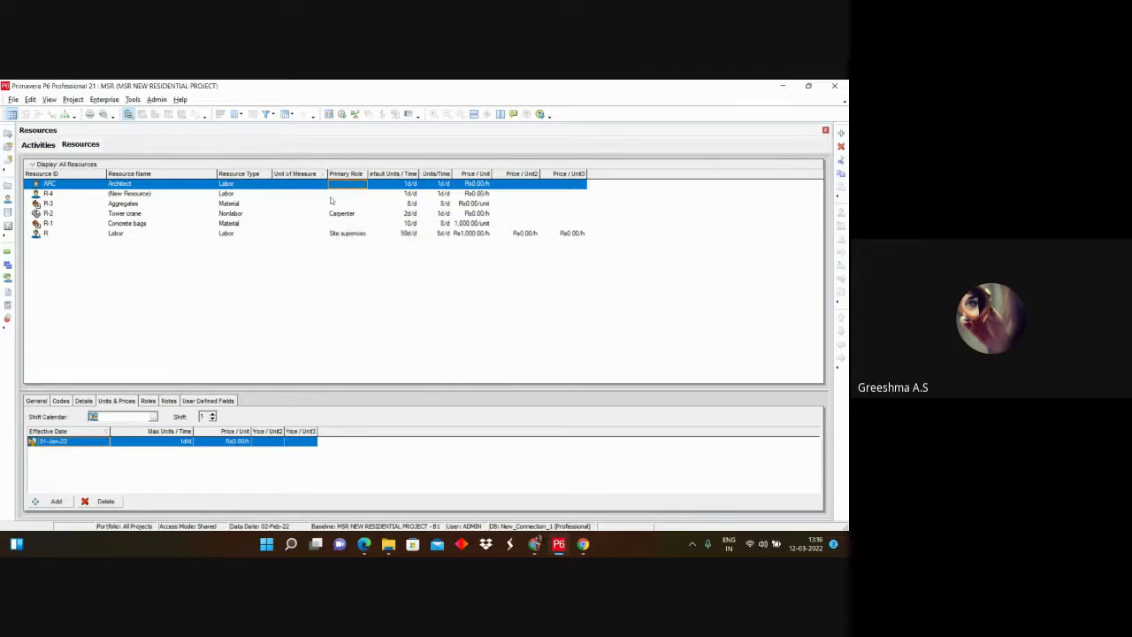
{"action": "left_click", "coordinate": [47, 145]}
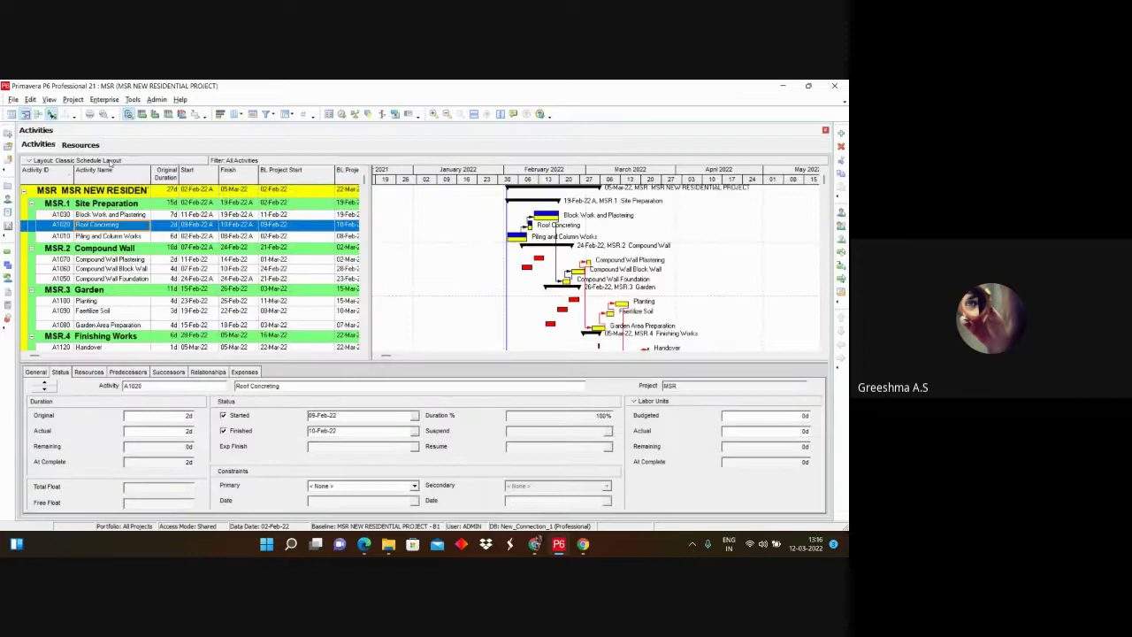
Step: Scroll the activity schedule, select Piling and Column Works, then return to the Resources list
{"action": "scroll", "coordinate": [116, 253], "scroll_direction": "down", "scroll_amount": 1}
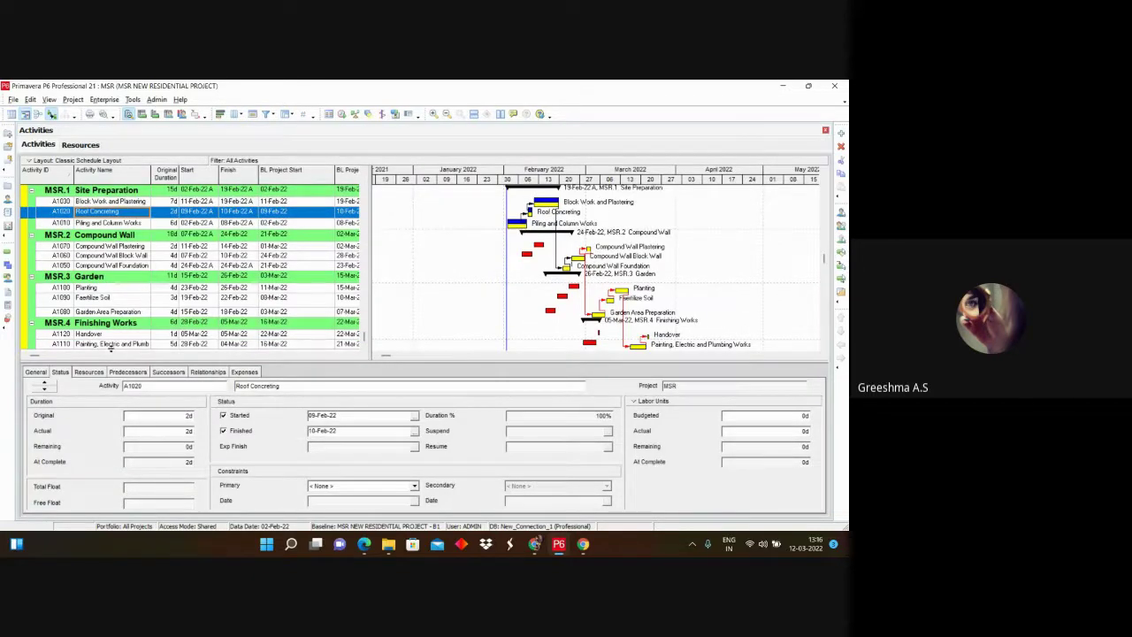
{"action": "scroll", "coordinate": [60, 270], "scroll_direction": "up", "scroll_amount": 1}
{"action": "scroll", "coordinate": [77, 332], "scroll_direction": "down", "scroll_amount": 1}
{"action": "scroll", "coordinate": [77, 325], "scroll_direction": "up", "scroll_amount": 1}
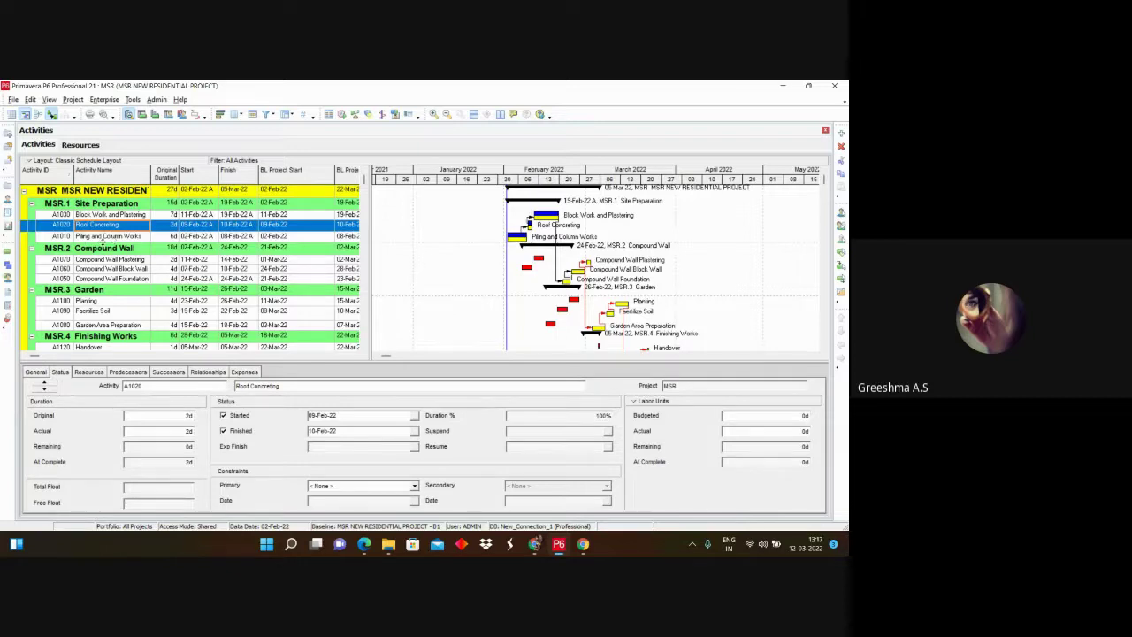
{"action": "left_click", "coordinate": [103, 237]}
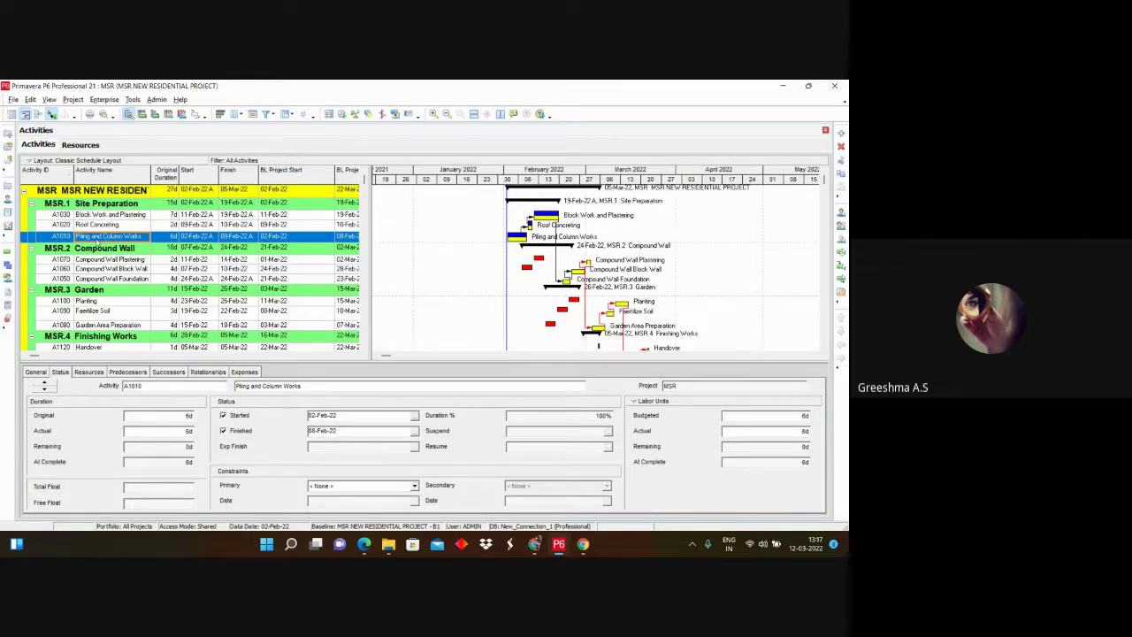
{"action": "left_click", "coordinate": [88, 145]}
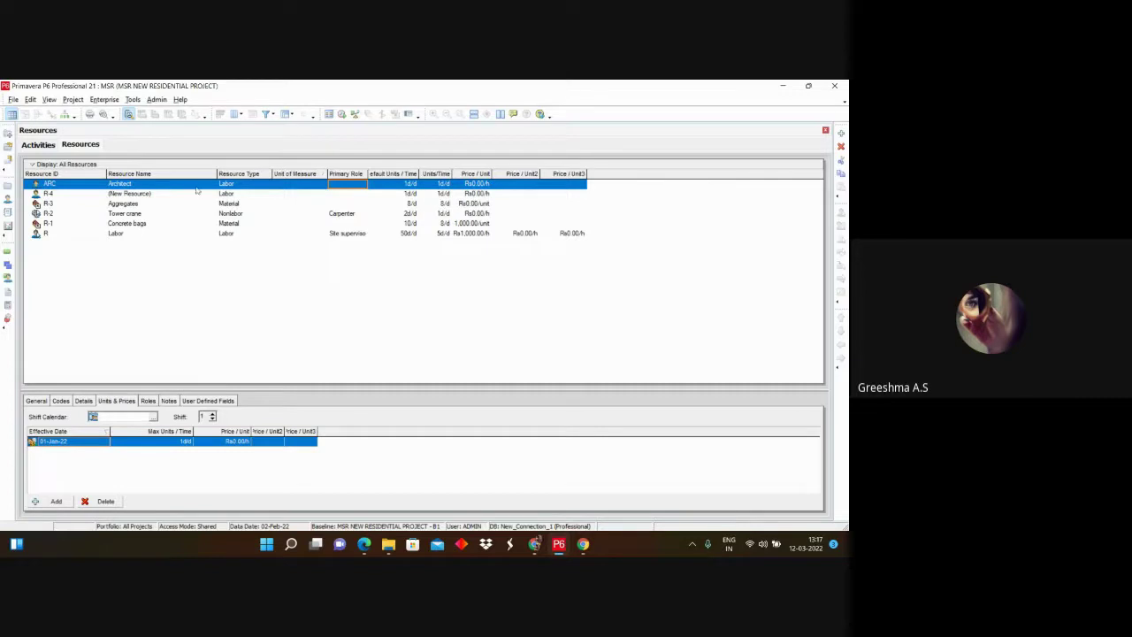
{"action": "left_click", "coordinate": [44, 147]}
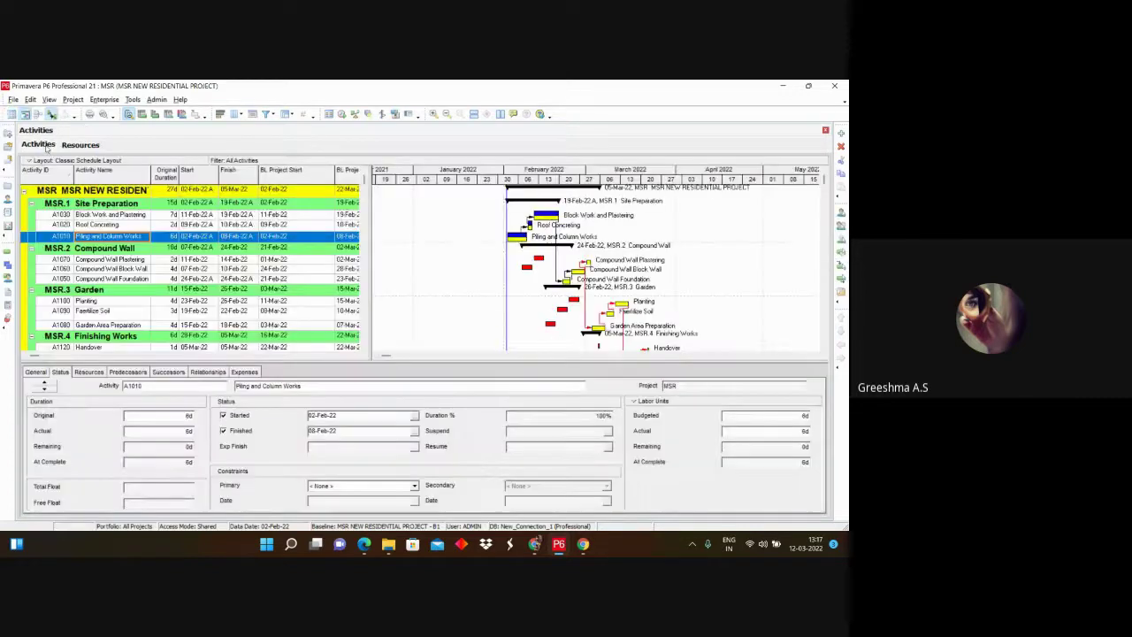
{"action": "left_click", "coordinate": [100, 216]}
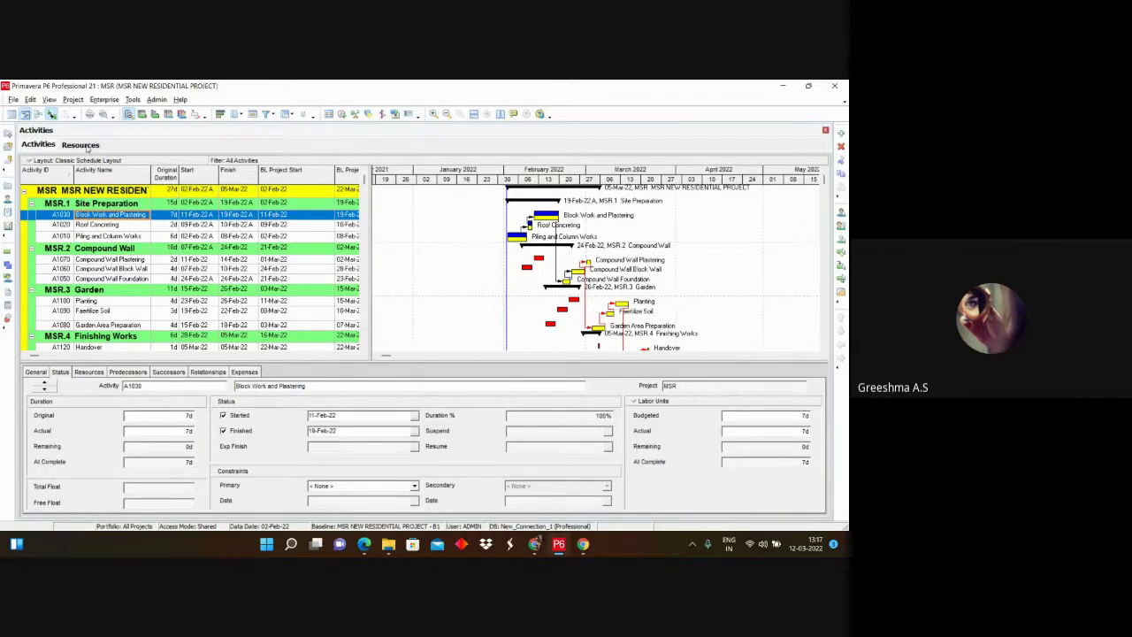
{"action": "left_click", "coordinate": [88, 147]}
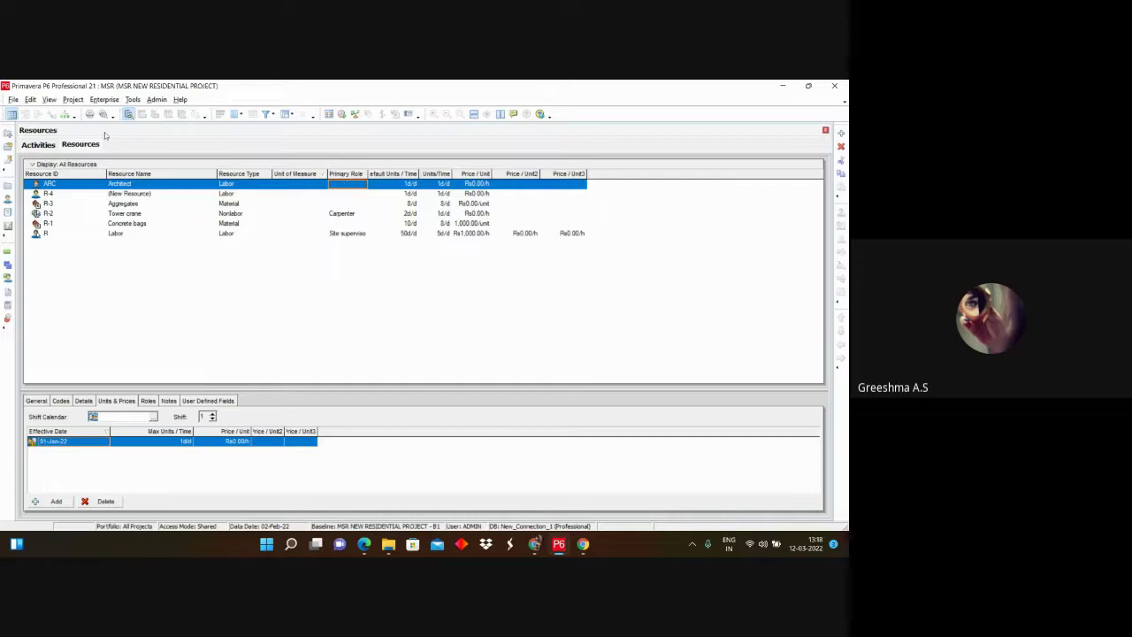
{"action": "left_click", "coordinate": [55, 194]}
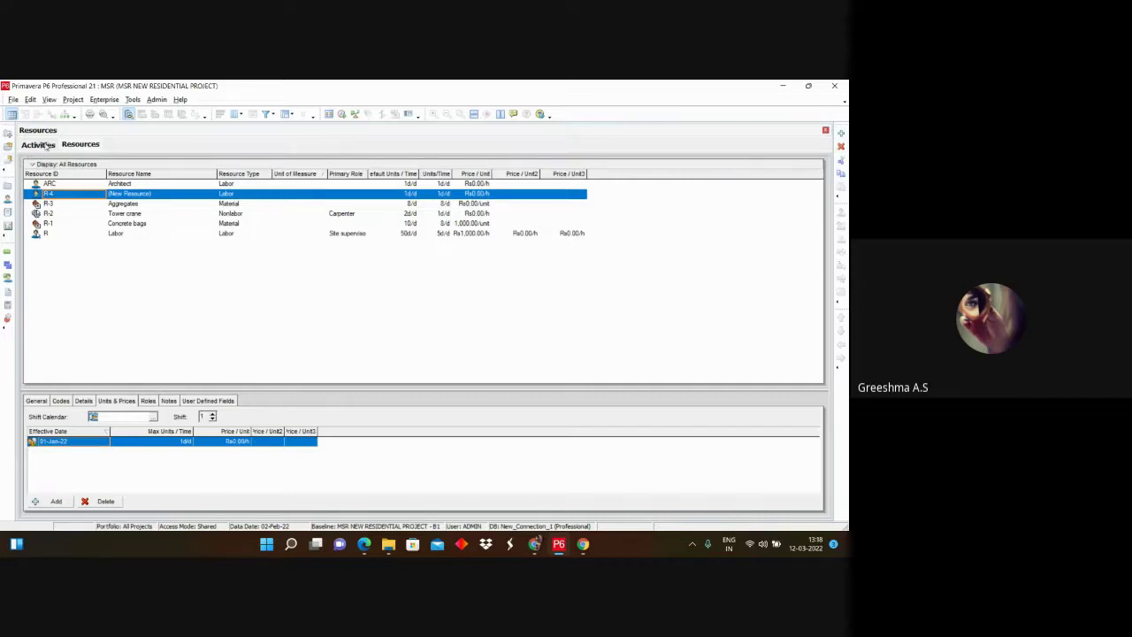
{"action": "left_click", "coordinate": [63, 194]}
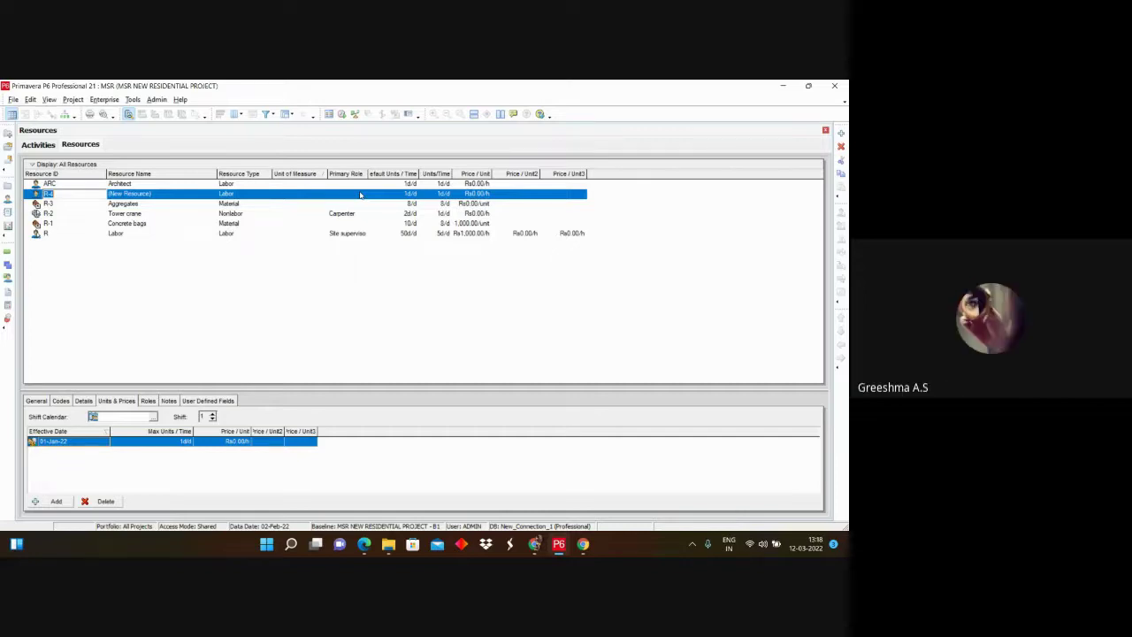
Step: Open the resources table's column customization dialog, then close it unchanged
{"action": "right_click", "coordinate": [597, 178]}
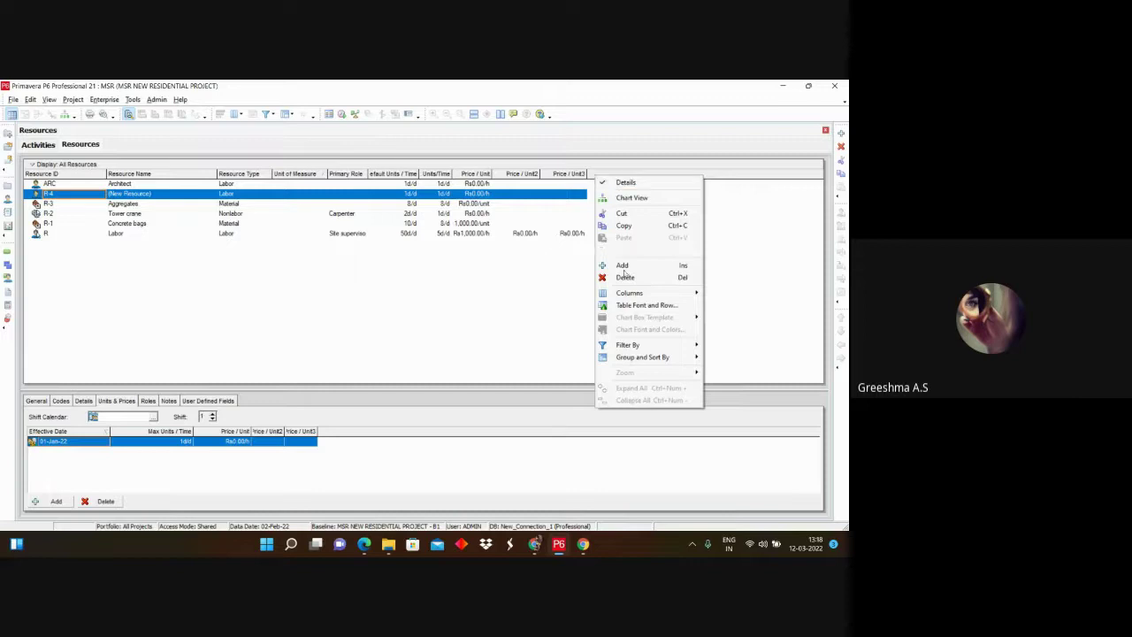
{"action": "mouse_move", "coordinate": [628, 292]}
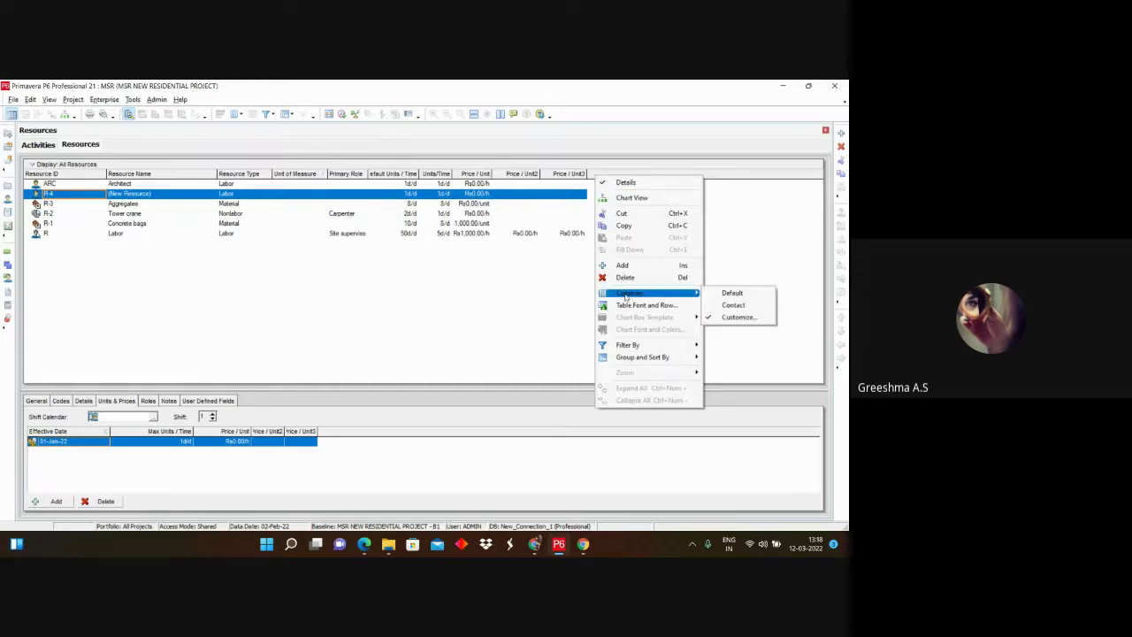
{"action": "left_click", "coordinate": [739, 317]}
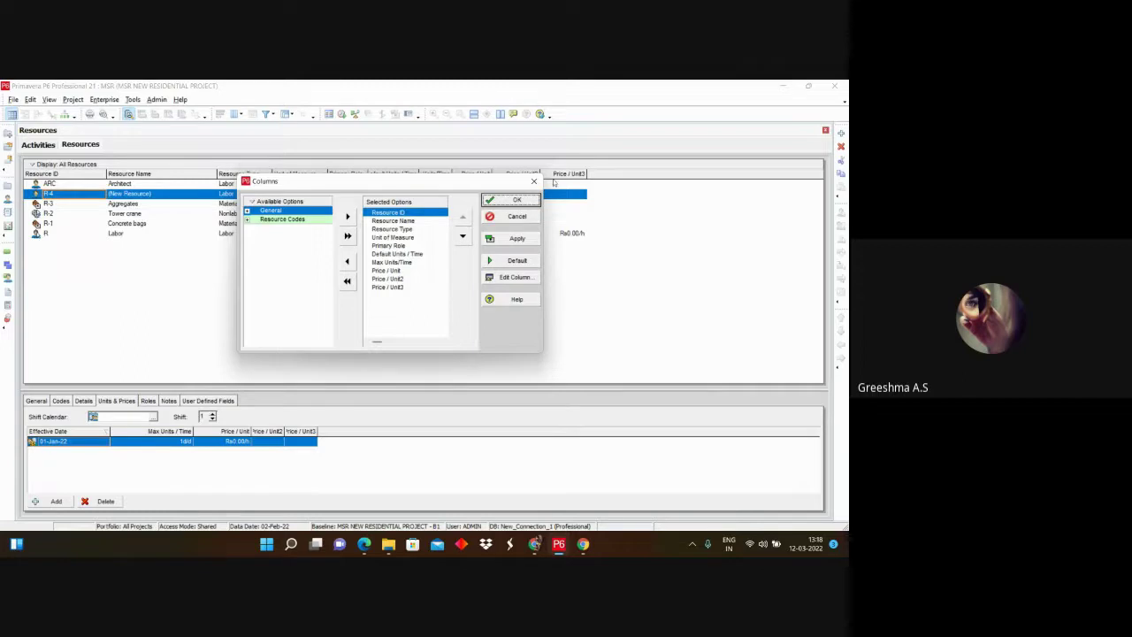
{"action": "left_click", "coordinate": [536, 181]}
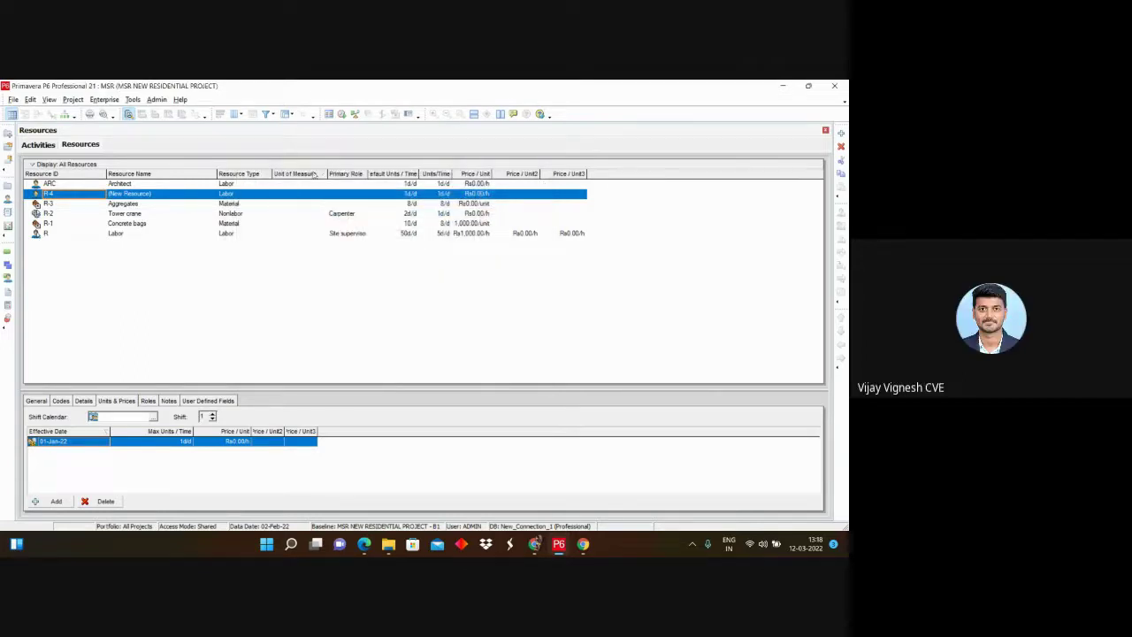
Step: Reopen the Columns dialog and browse the General fields under Available Options
{"action": "right_click", "coordinate": [614, 174]}
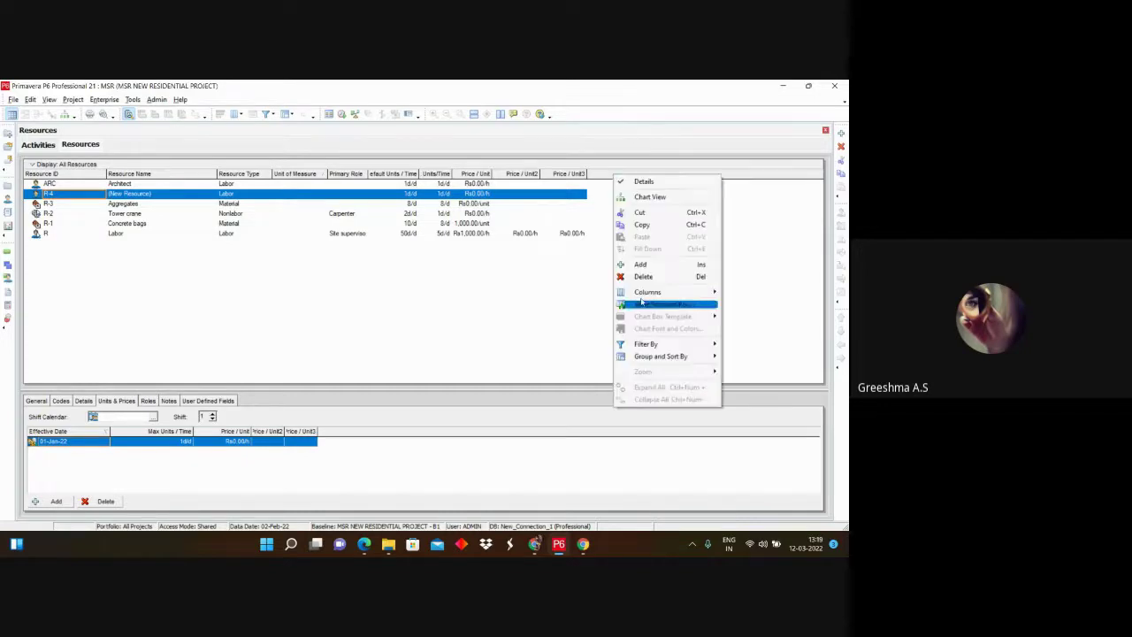
{"action": "mouse_move", "coordinate": [643, 296]}
{"action": "left_click", "coordinate": [754, 316]}
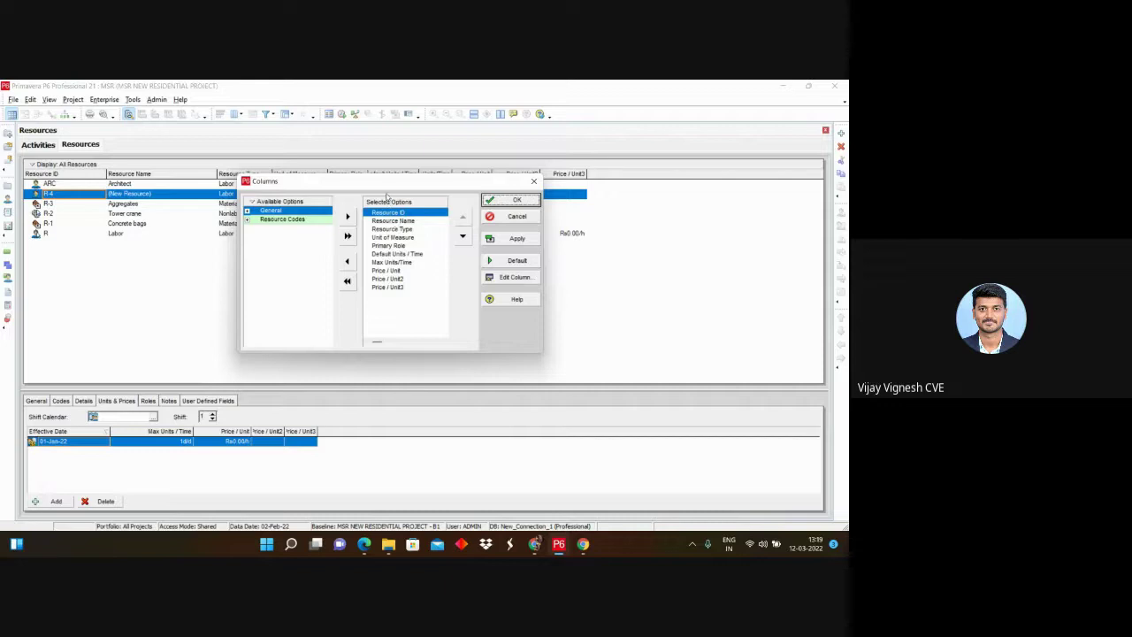
{"action": "left_click", "coordinate": [247, 212]}
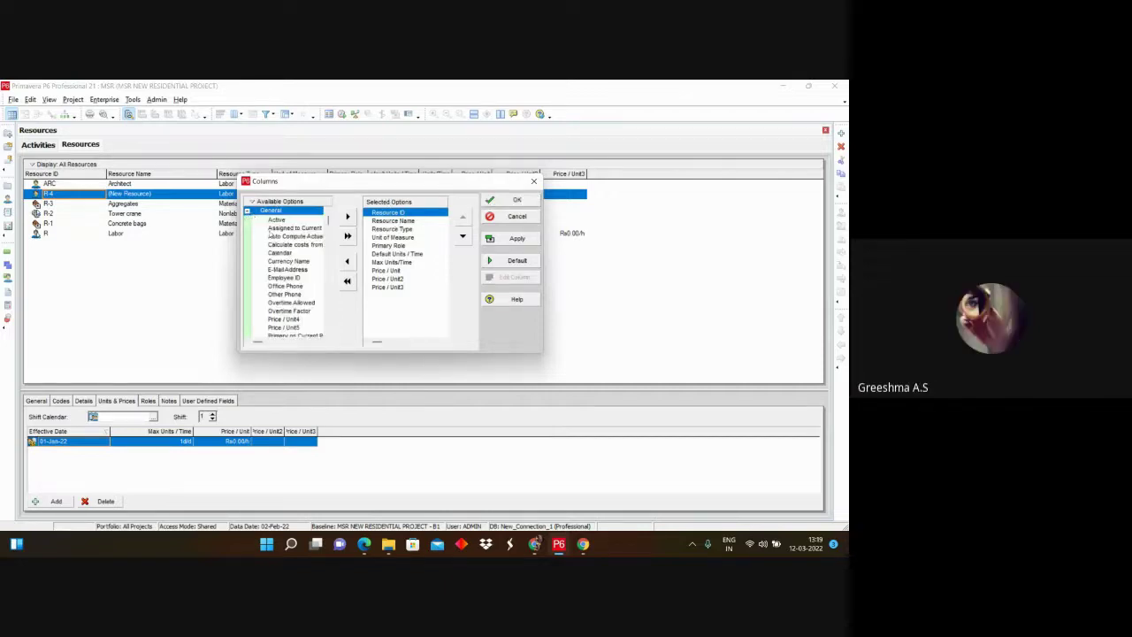
{"action": "scroll", "coordinate": [270, 262], "scroll_direction": "down", "scroll_amount": 5}
{"action": "scroll", "coordinate": [269, 263], "scroll_direction": "up", "scroll_amount": 5}
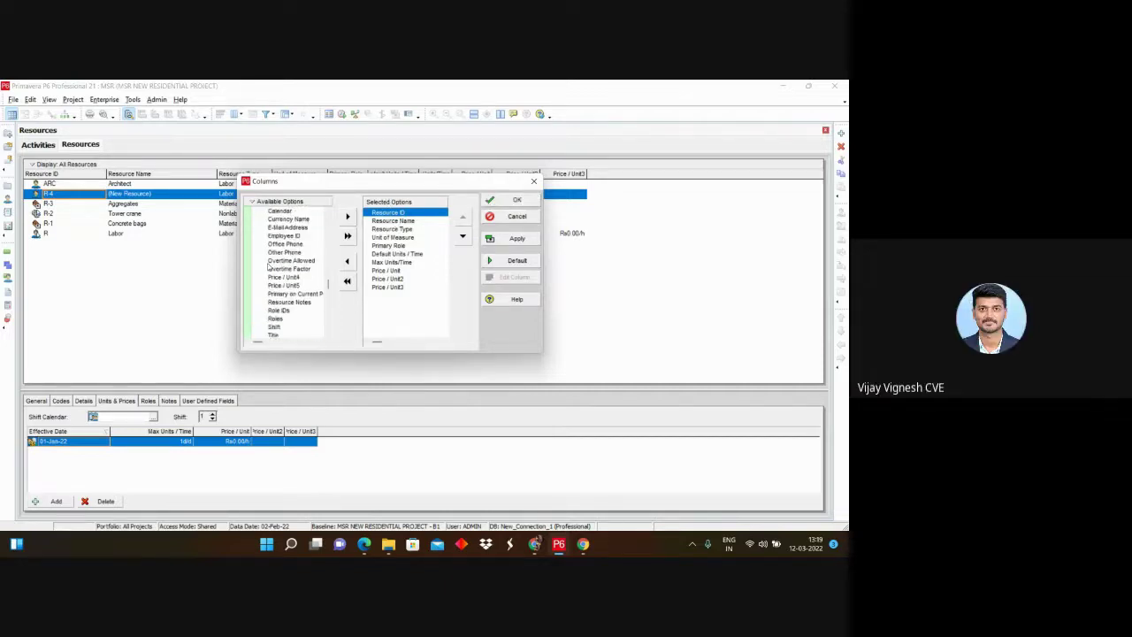
{"action": "scroll", "coordinate": [276, 227], "scroll_direction": "down", "scroll_amount": 3}
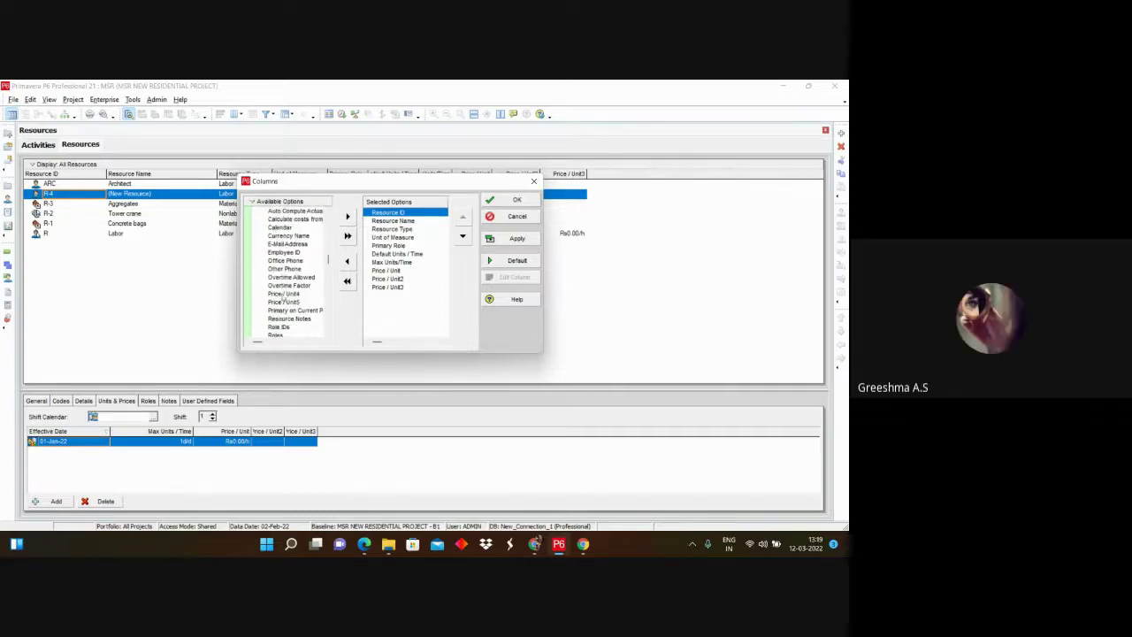
{"action": "scroll", "coordinate": [280, 301], "scroll_direction": "down", "scroll_amount": 5}
{"action": "scroll", "coordinate": [280, 300], "scroll_direction": "up", "scroll_amount": 1}
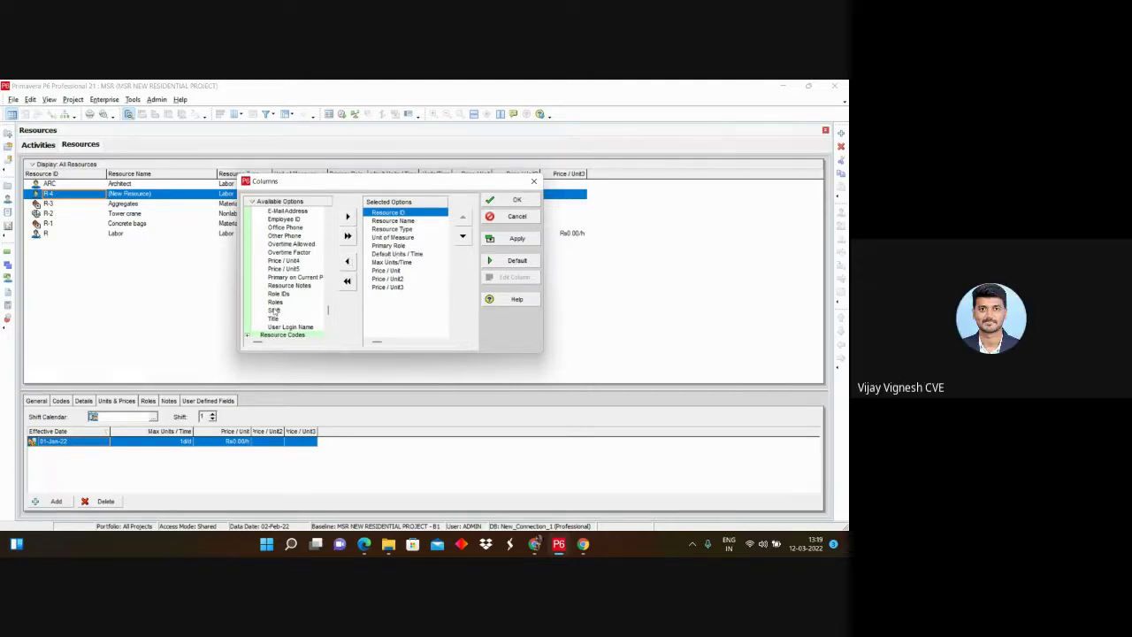
{"action": "scroll", "coordinate": [274, 300], "scroll_direction": "down", "scroll_amount": 1}
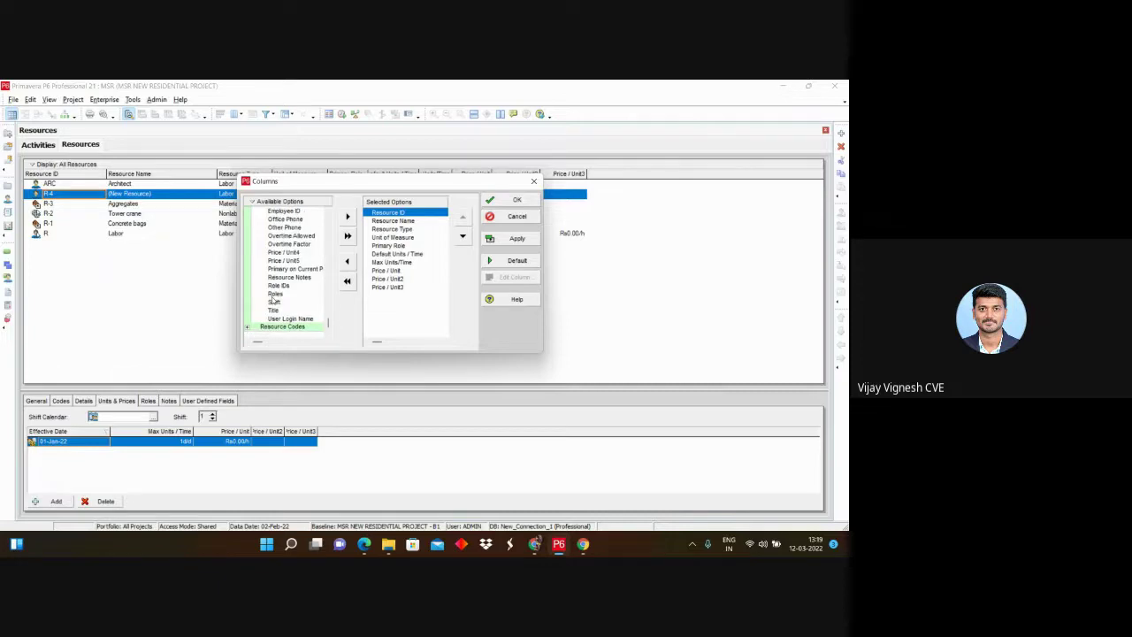
{"action": "scroll", "coordinate": [273, 301], "scroll_direction": "up", "scroll_amount": 3}
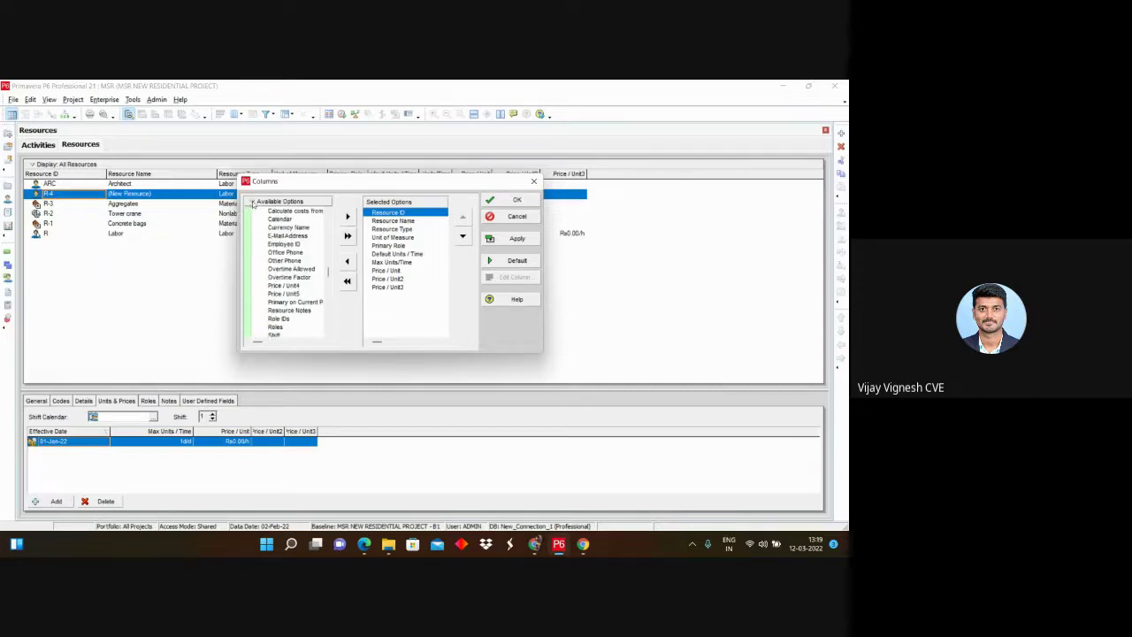
Step: Try Find on the available columns twice, closing it without searching
{"action": "right_click", "coordinate": [253, 204]}
{"action": "left_click", "coordinate": [263, 214]}
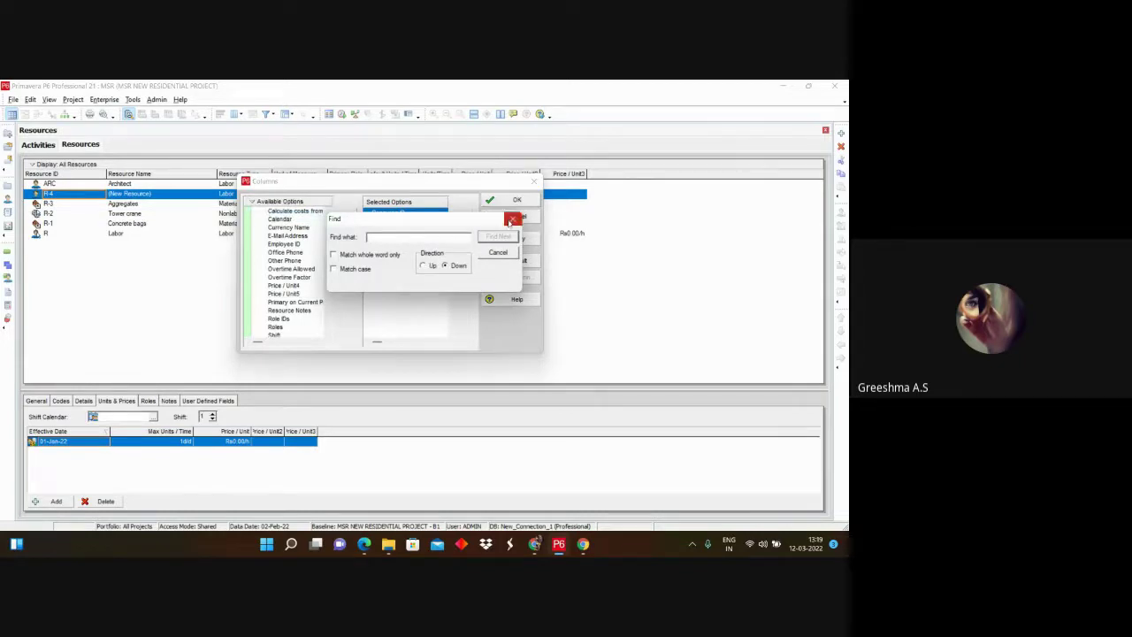
{"action": "left_click", "coordinate": [511, 220]}
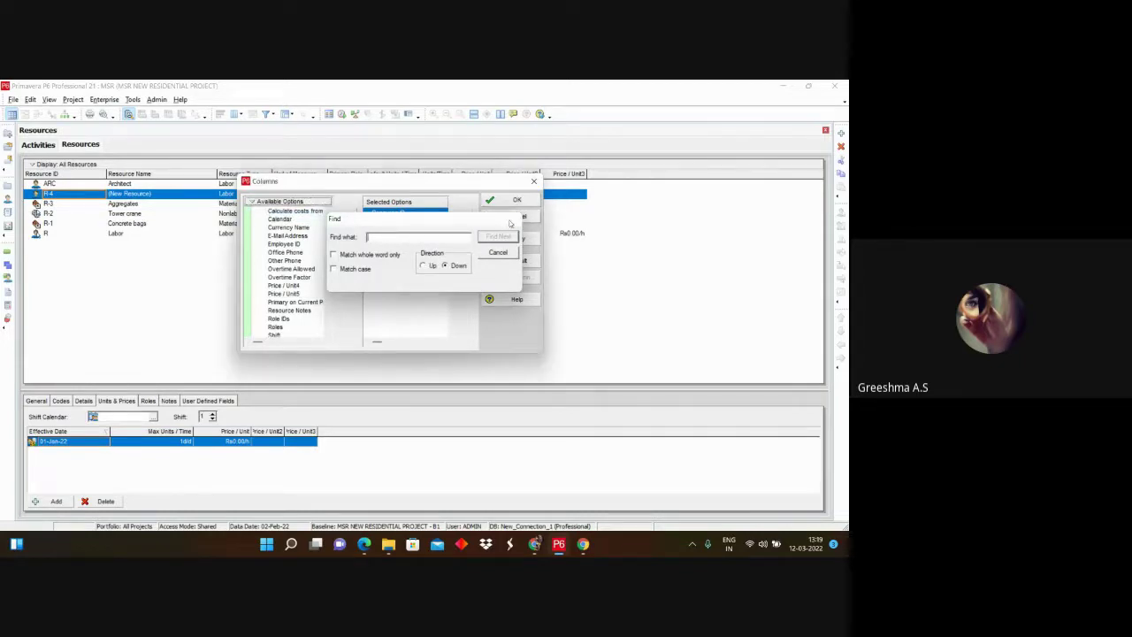
{"action": "right_click", "coordinate": [255, 203]}
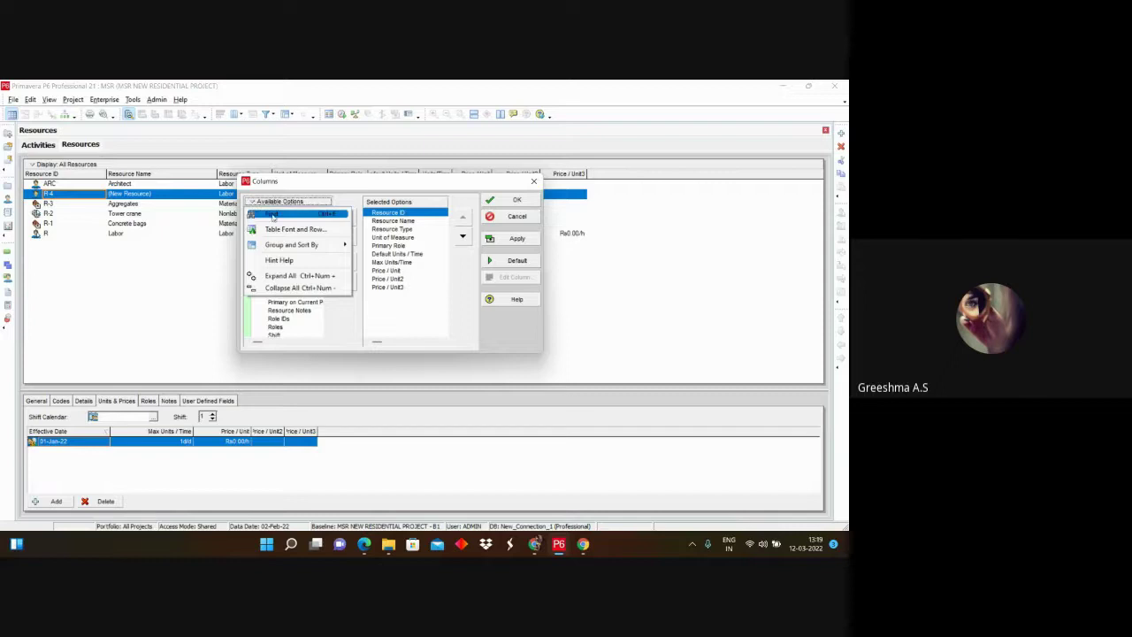
{"action": "left_click", "coordinate": [315, 214]}
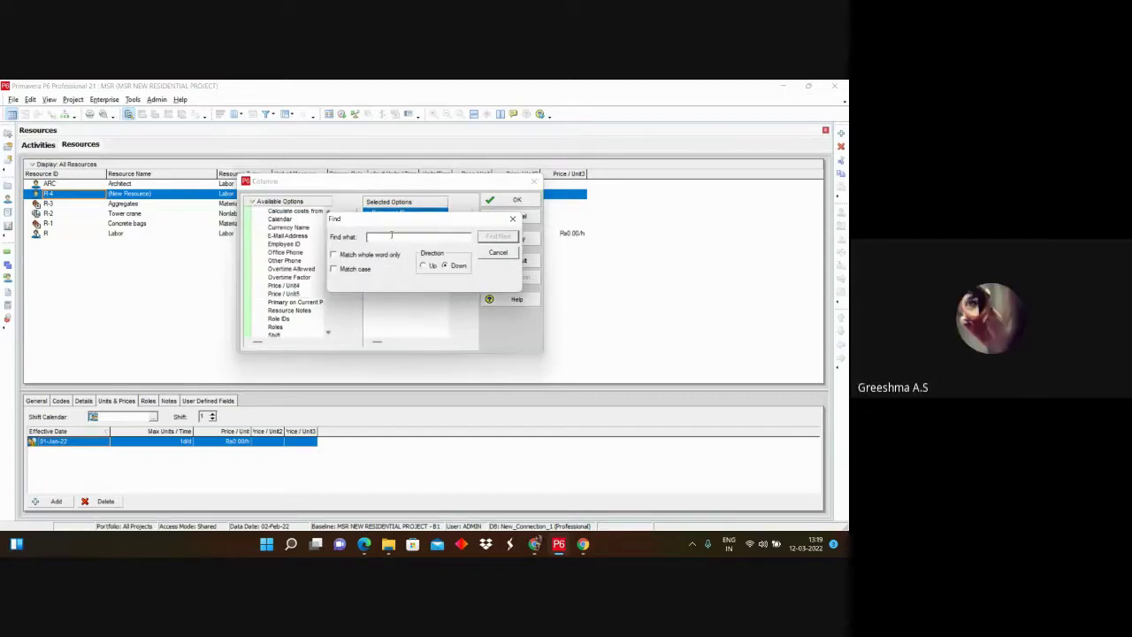
{"action": "left_click_drag", "start_coordinate": [449, 221], "coordinate": [466, 307]}
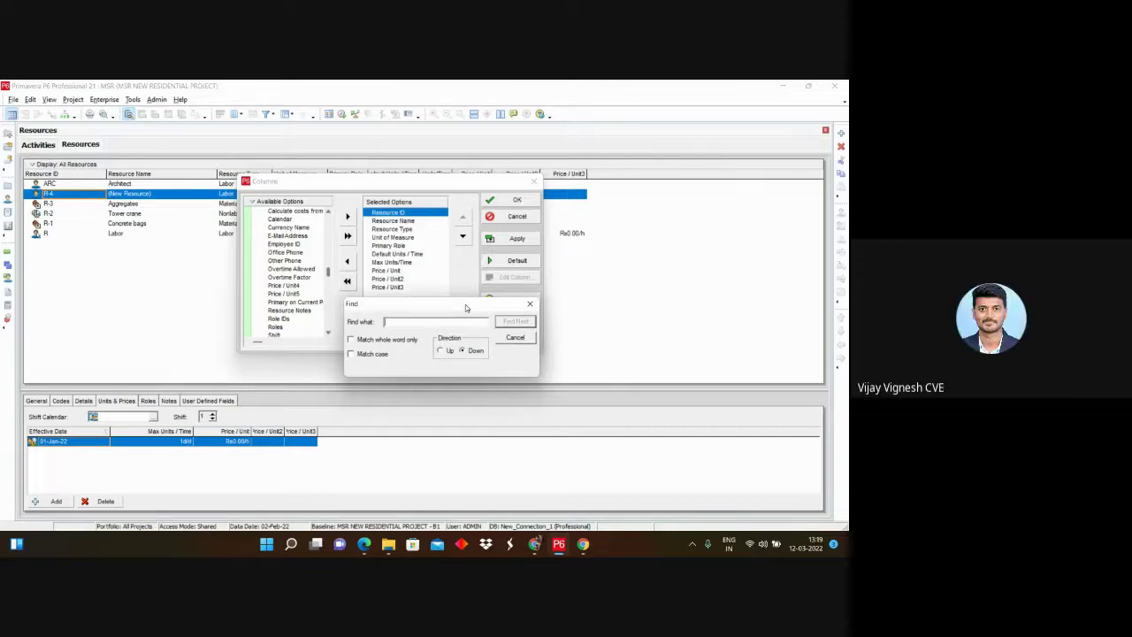
{"action": "left_click", "coordinate": [529, 304]}
Step: Reposition the column chooser, dismiss its list options, and close it without changes
{"action": "left_click_drag", "start_coordinate": [385, 191], "coordinate": [400, 228]}
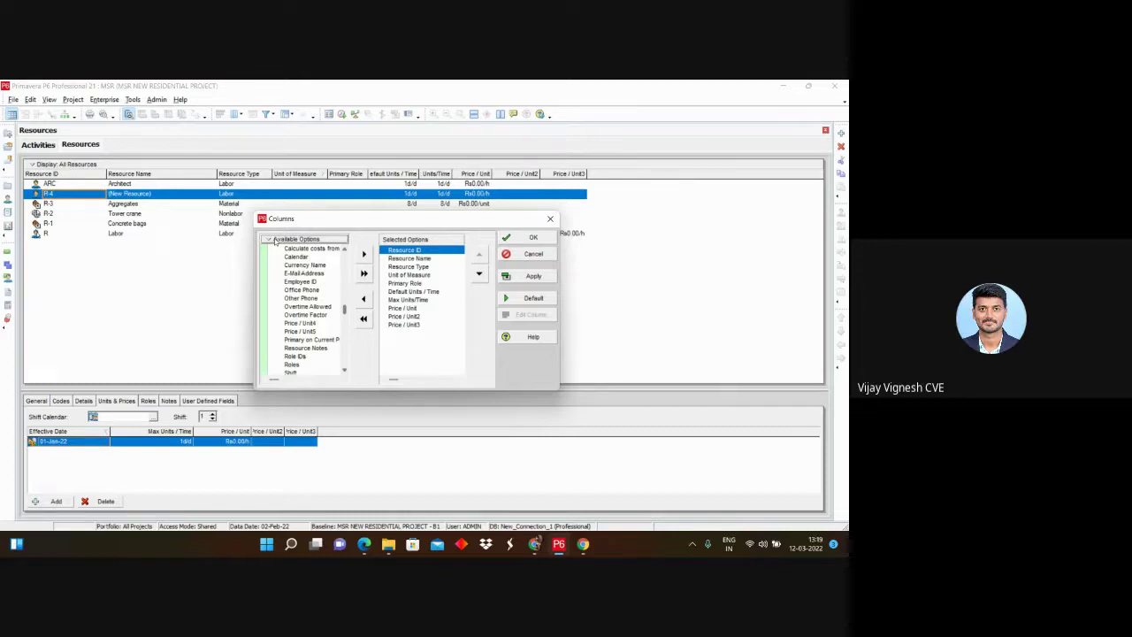
{"action": "right_click", "coordinate": [274, 242]}
{"action": "key", "text": "Escape"}
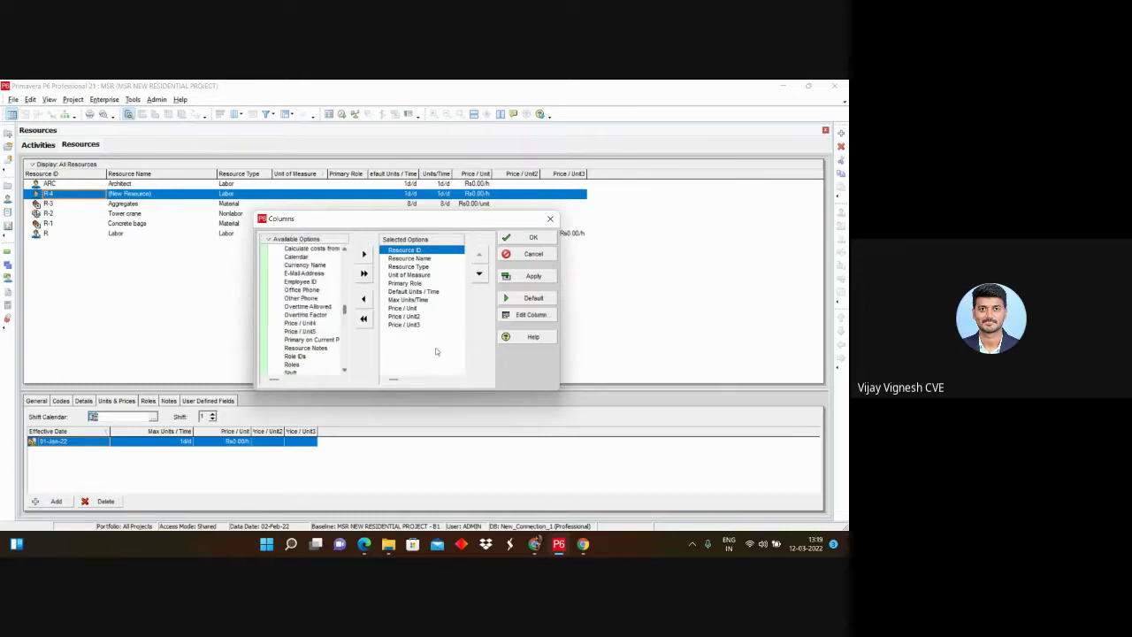
{"action": "right_click", "coordinate": [268, 242]}
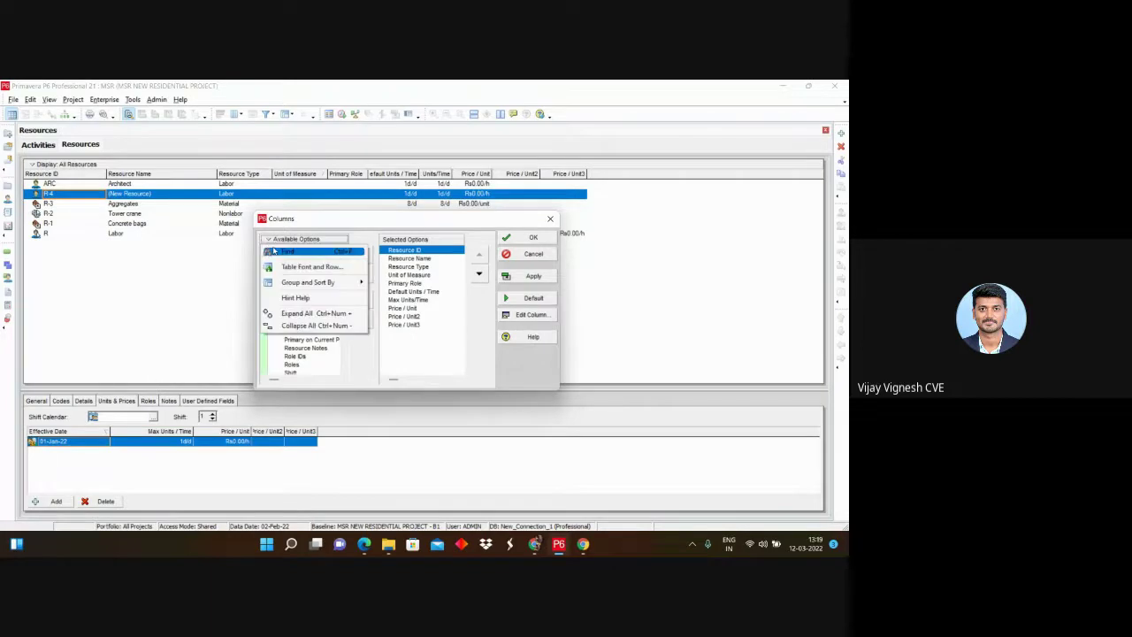
{"action": "key", "text": "Escape"}
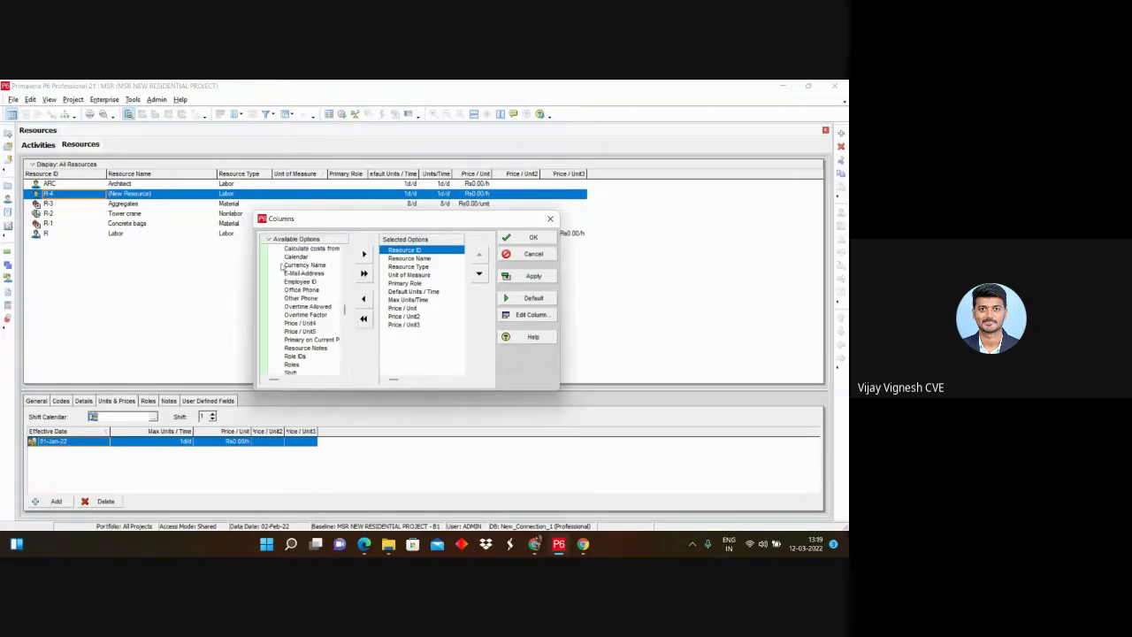
{"action": "left_click", "coordinate": [550, 218]}
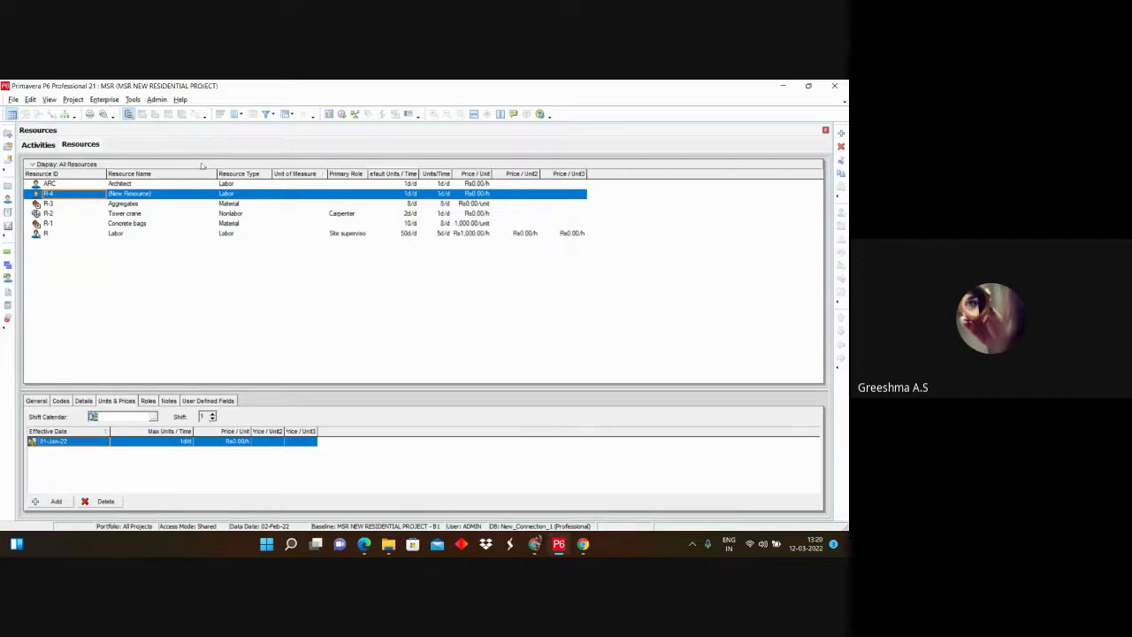
Step: Open Columns > Customize for the resources table
{"action": "right_click", "coordinate": [617, 182]}
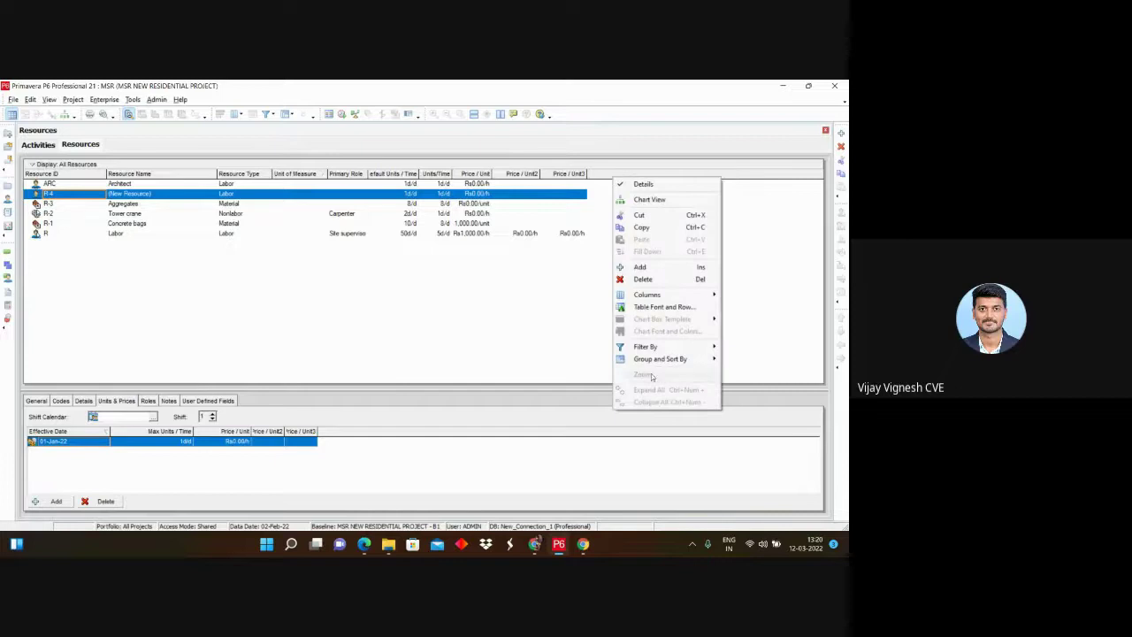
{"action": "mouse_move", "coordinate": [657, 294]}
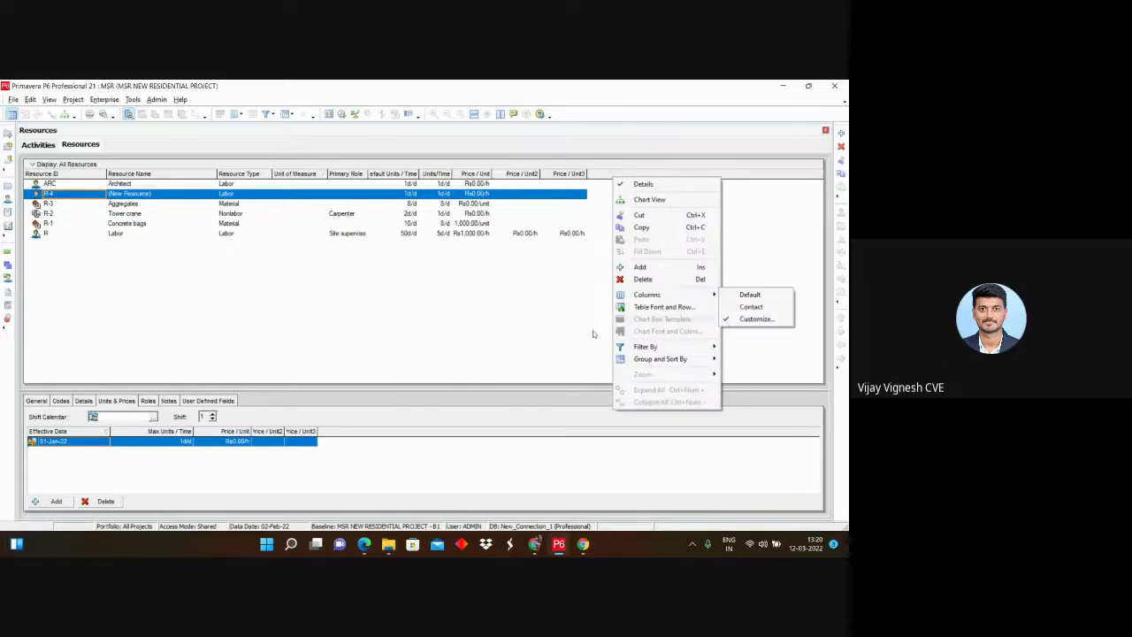
{"action": "left_click", "coordinate": [549, 326]}
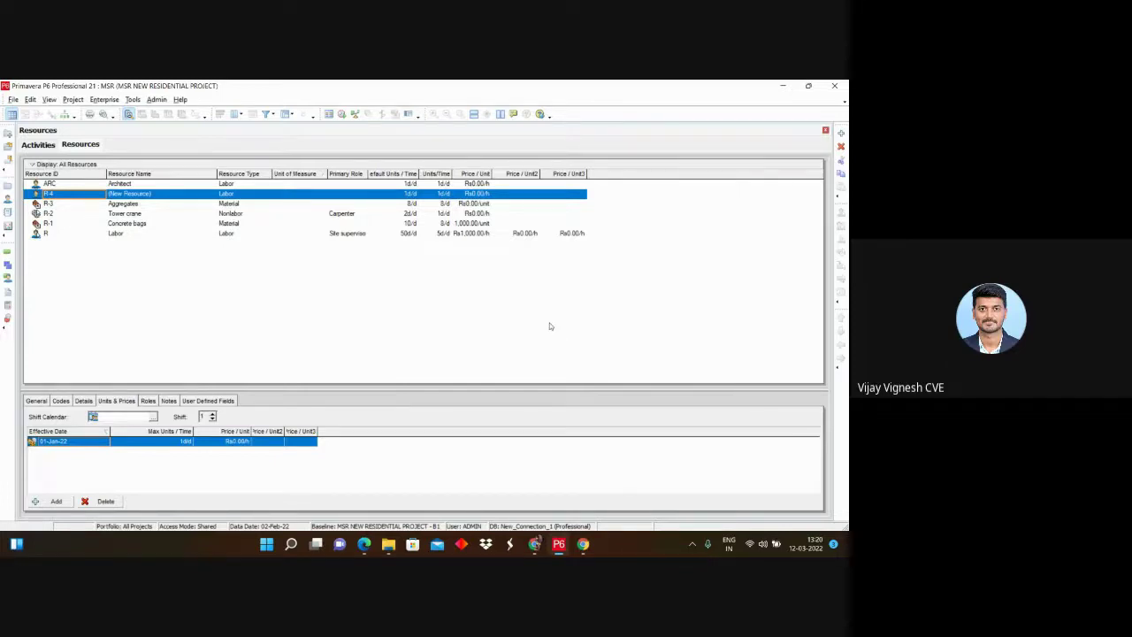
{"action": "right_click", "coordinate": [595, 177]}
{"action": "mouse_move", "coordinate": [629, 291]}
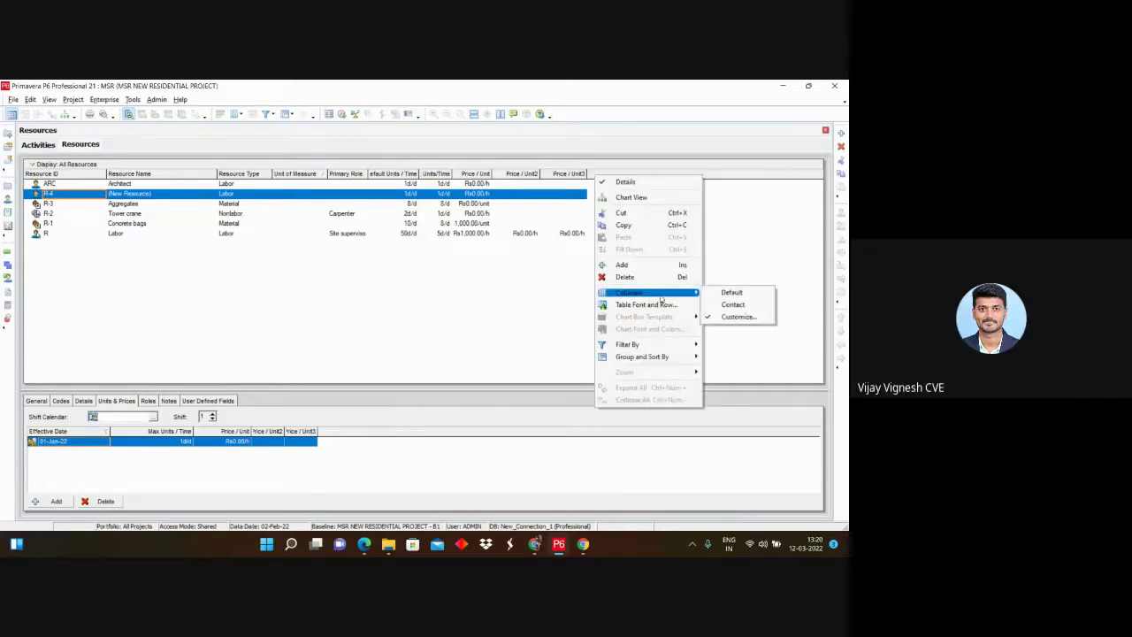
{"action": "left_click", "coordinate": [734, 317]}
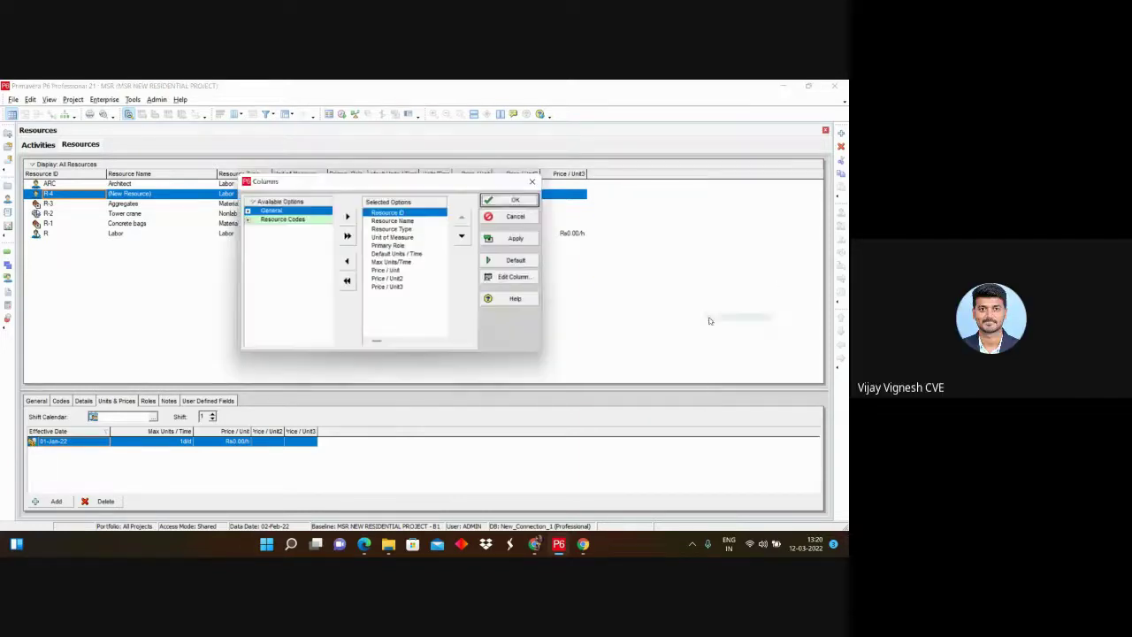
Step: Expand and collapse Resource Codes, then start a Find over the available columns
{"action": "left_click", "coordinate": [248, 220]}
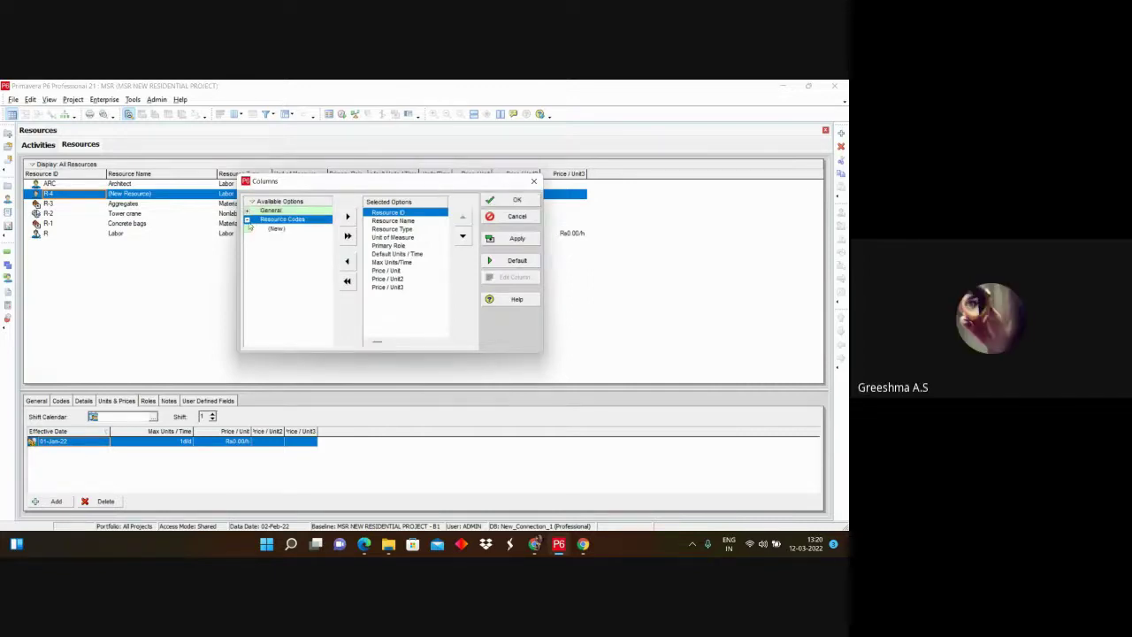
{"action": "left_click", "coordinate": [247, 219]}
{"action": "left_click_drag", "start_coordinate": [347, 184], "coordinate": [351, 203]}
{"action": "left_click", "coordinate": [308, 221]}
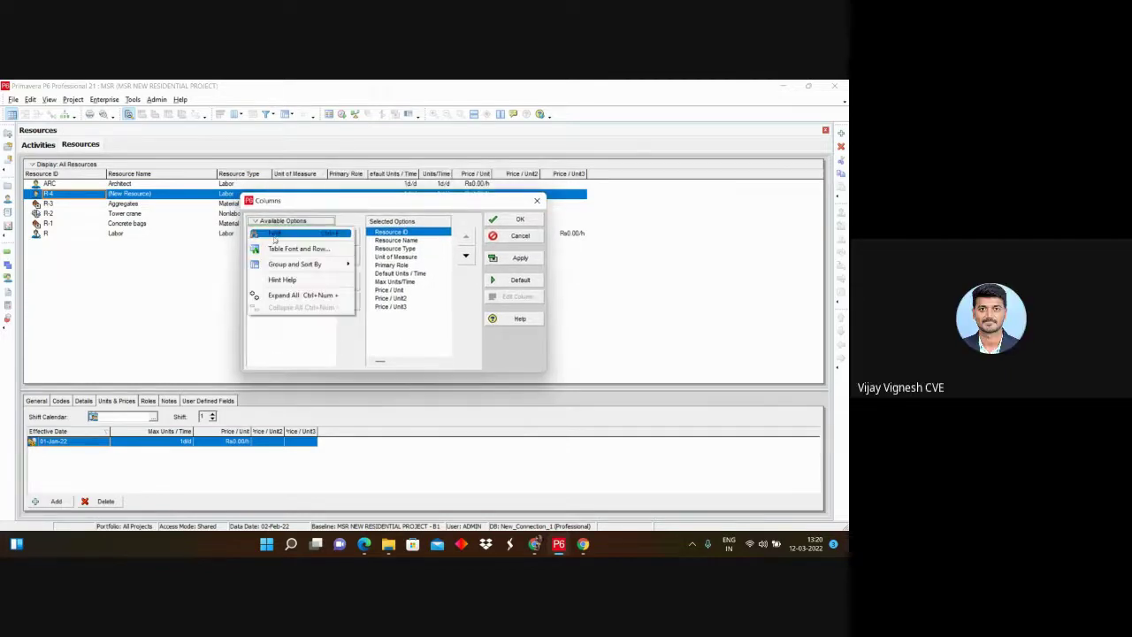
{"action": "left_click", "coordinate": [292, 263]}
Step: Search available columns for 'standard rate', accept the no-match message, and close the column chooser
{"action": "type", "text": "a"}
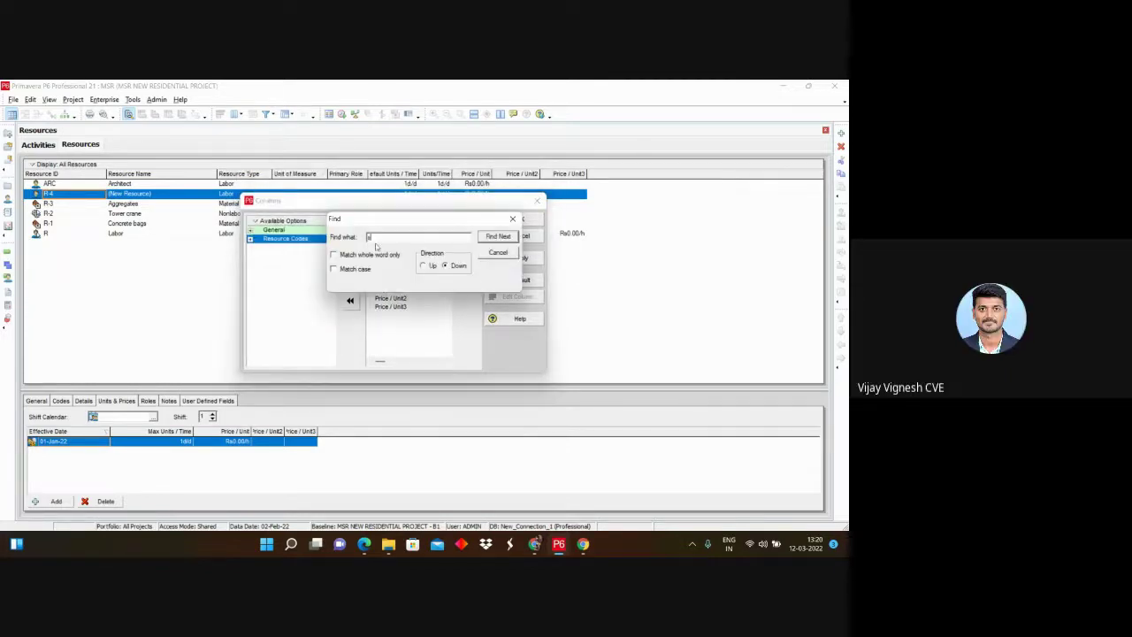
{"action": "type", "text": "tanda"}
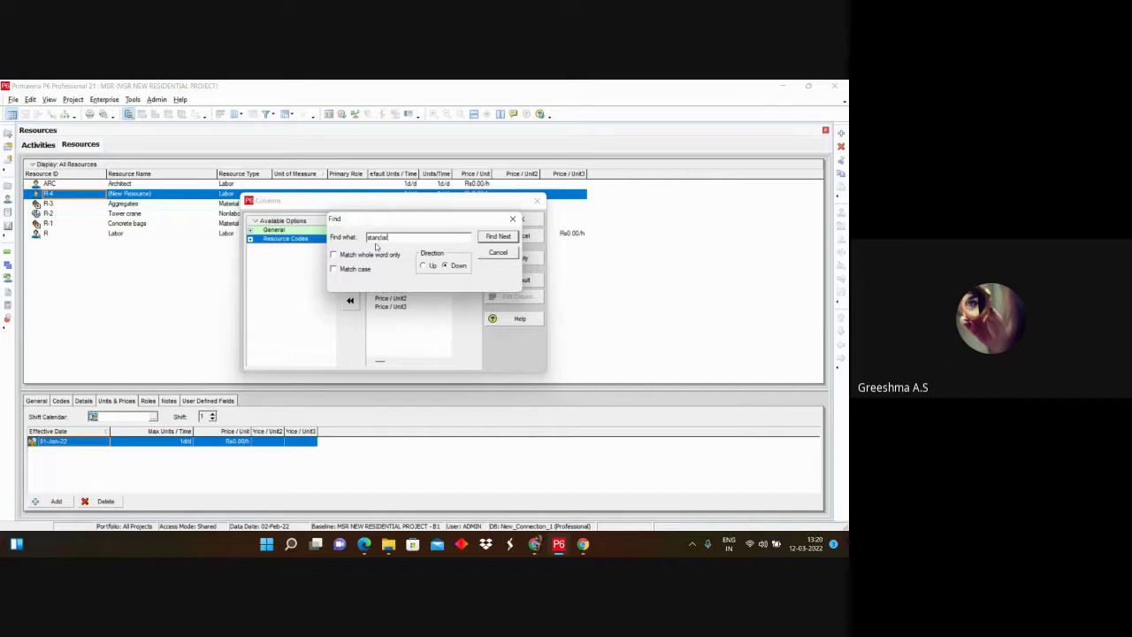
{"action": "type", "text": "rd ra"}
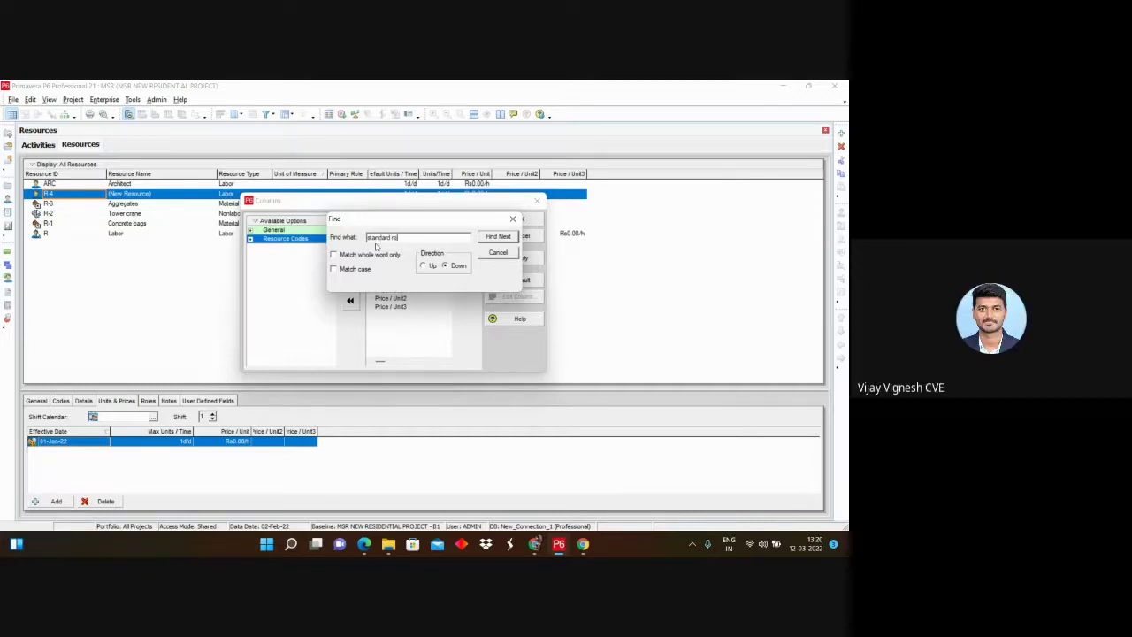
{"action": "type", "text": "te"}
{"action": "left_click", "coordinate": [514, 237]}
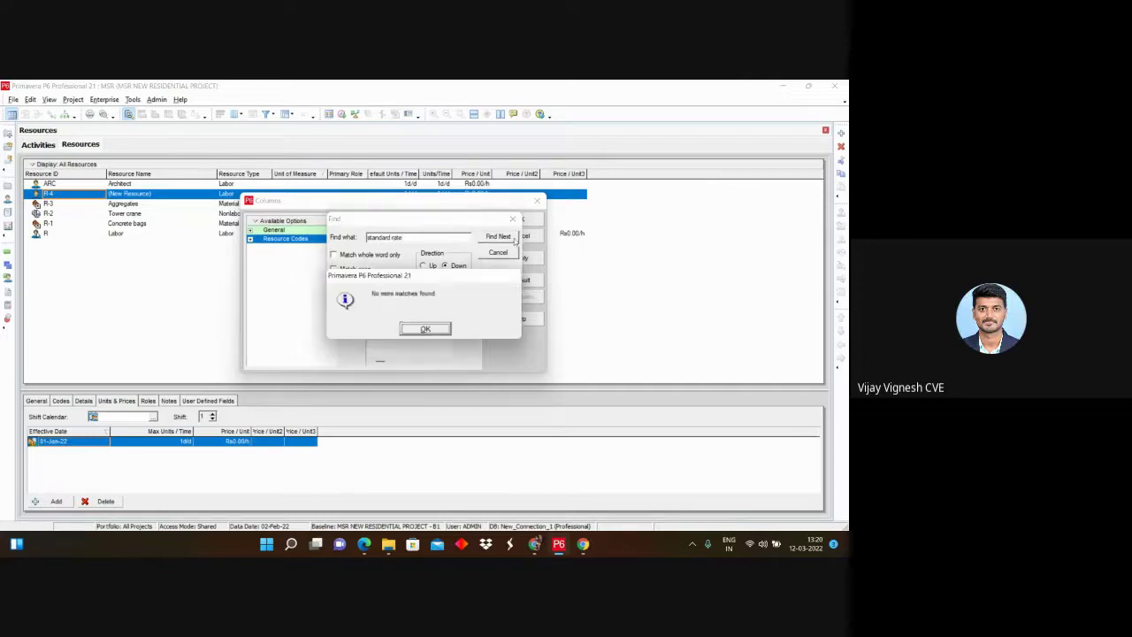
{"action": "key", "text": "Return"}
{"action": "left_click", "coordinate": [516, 219]}
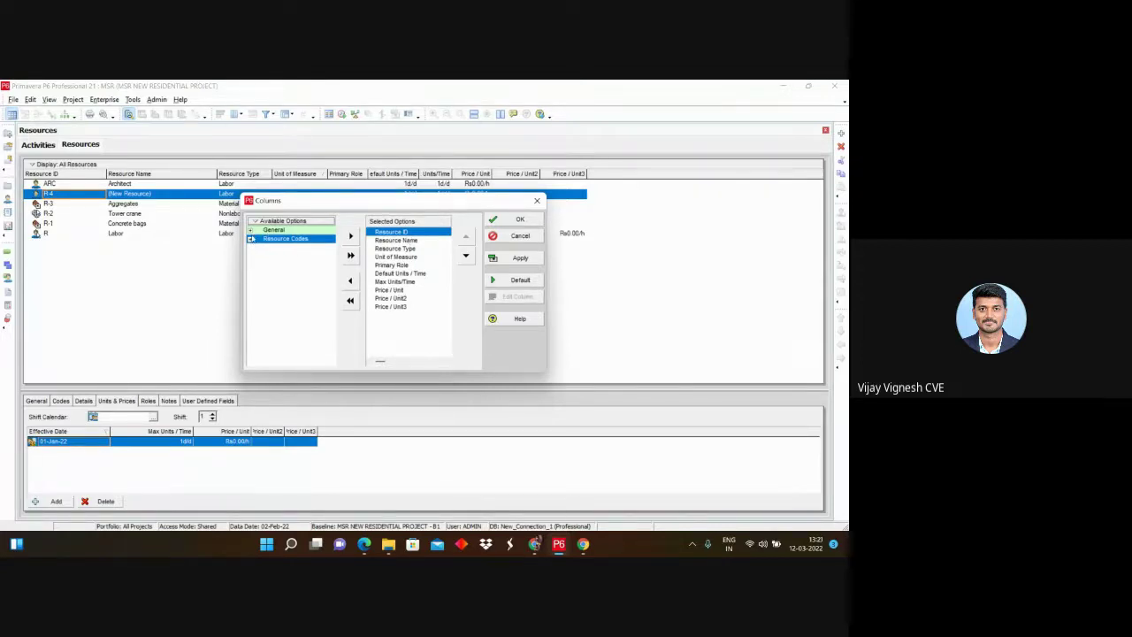
{"action": "key", "text": "Escape"}
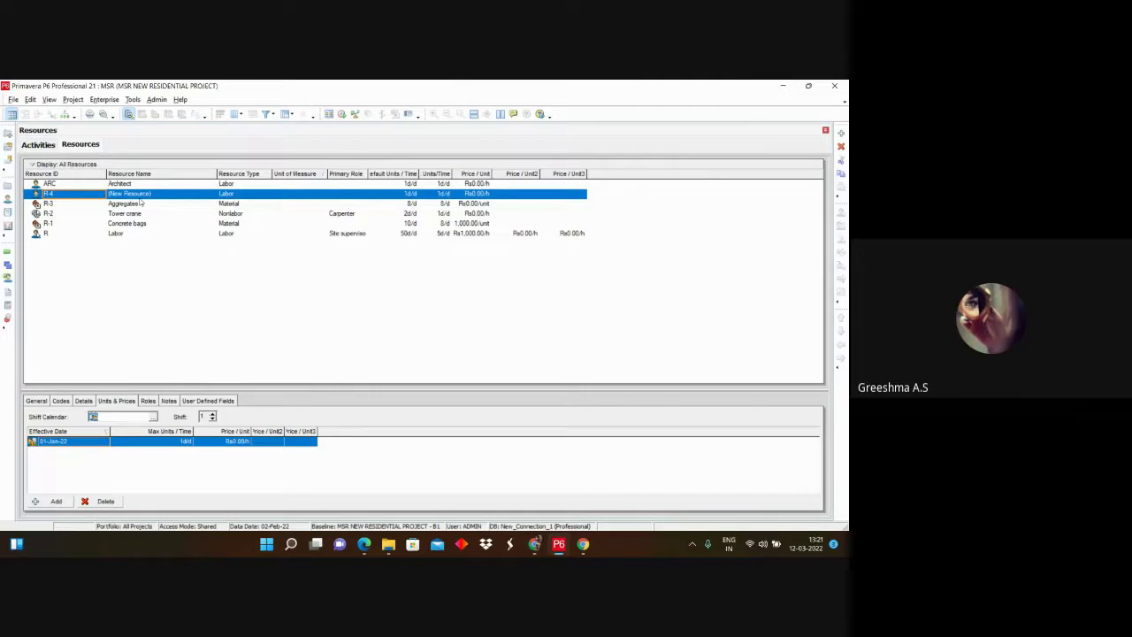
{"action": "left_click", "coordinate": [434, 192]}
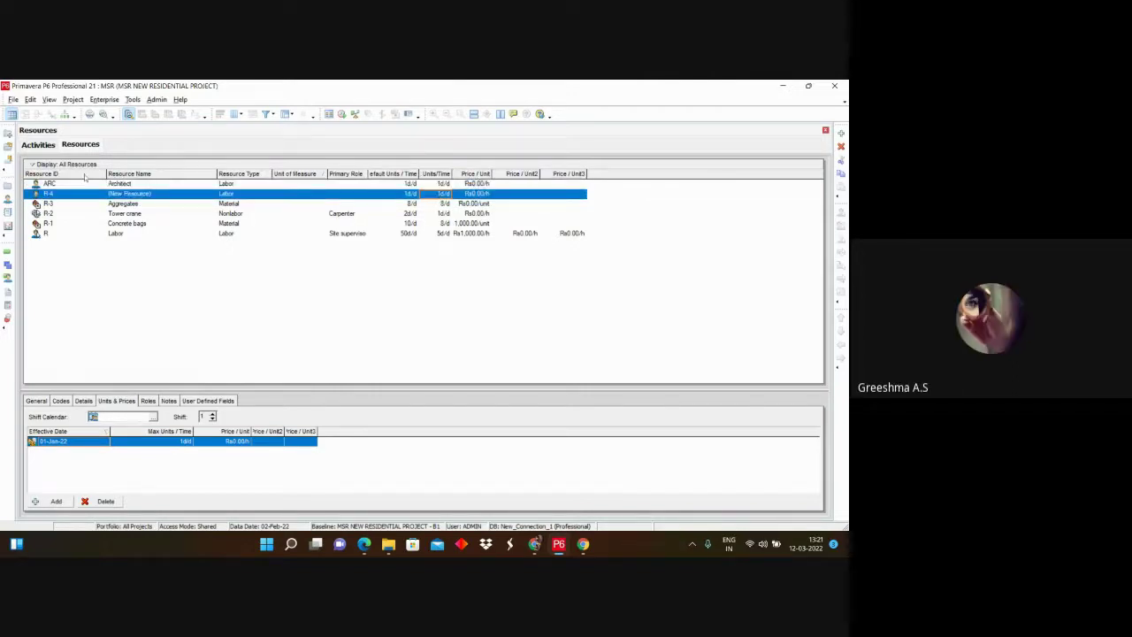
{"action": "left_click", "coordinate": [53, 213]}
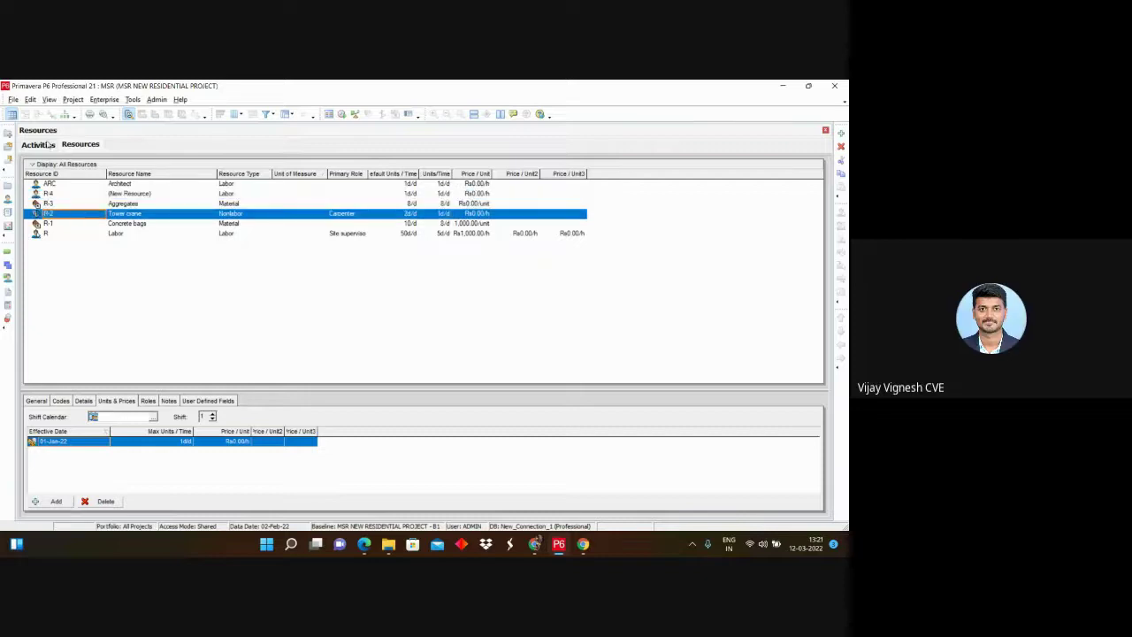
{"action": "left_click", "coordinate": [49, 145]}
{"action": "left_click", "coordinate": [81, 145]}
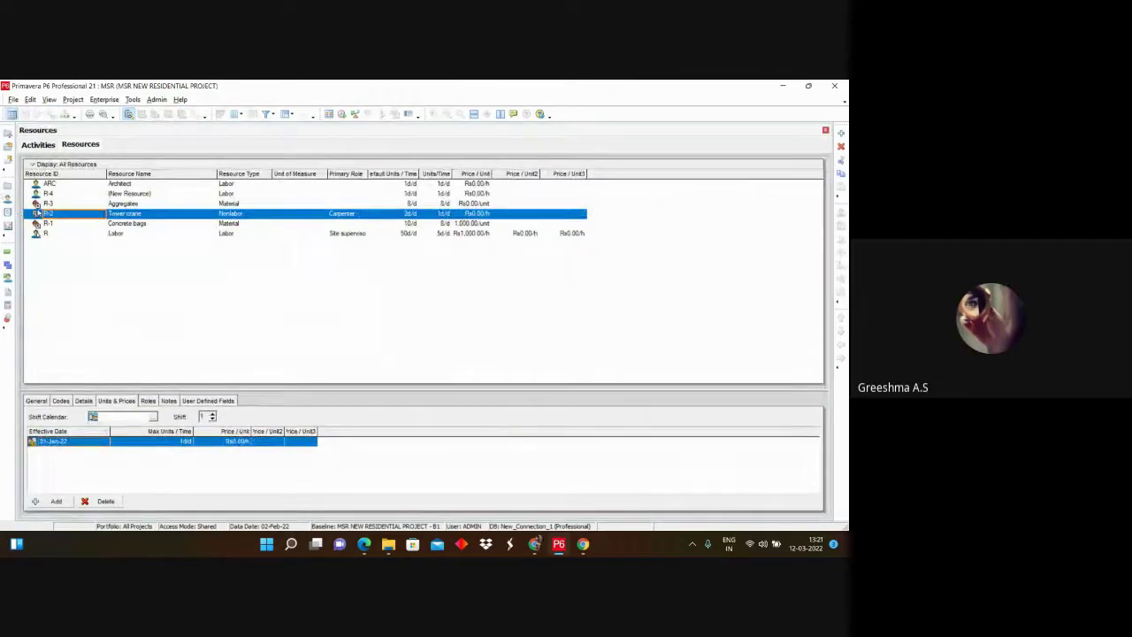
{"action": "right_click", "coordinate": [38, 213]}
{"action": "left_click", "coordinate": [88, 344]}
{"action": "left_click", "coordinate": [49, 193]}
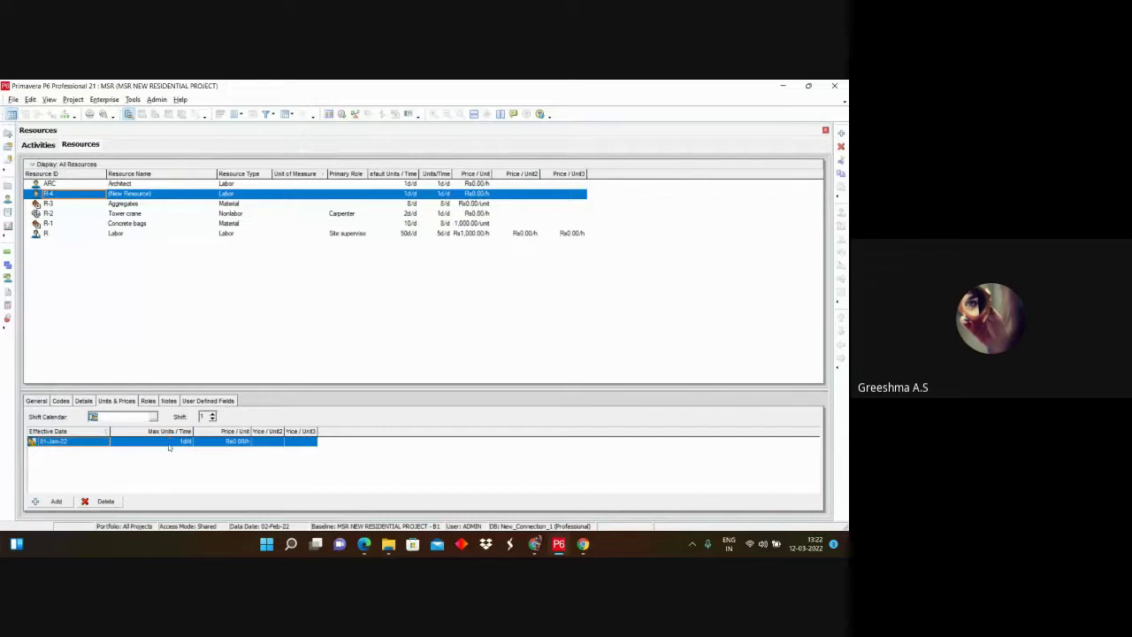
{"action": "left_click", "coordinate": [169, 441]}
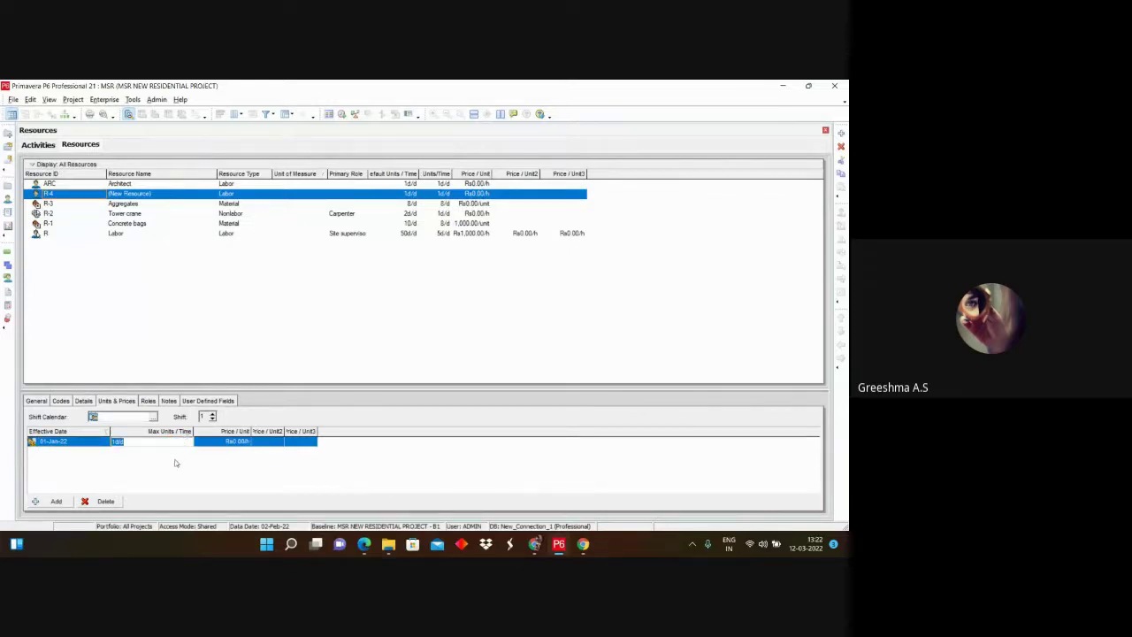
{"action": "key", "text": "Return"}
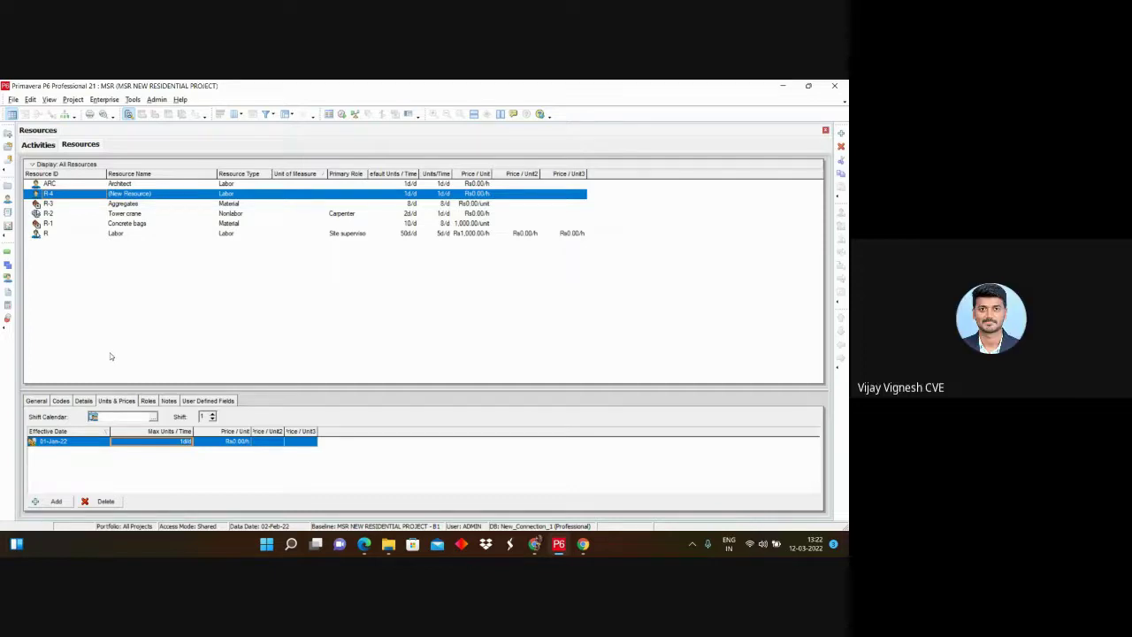
Step: Open User Preferences to the Currency page, then close it
{"action": "left_click", "coordinate": [14, 99]}
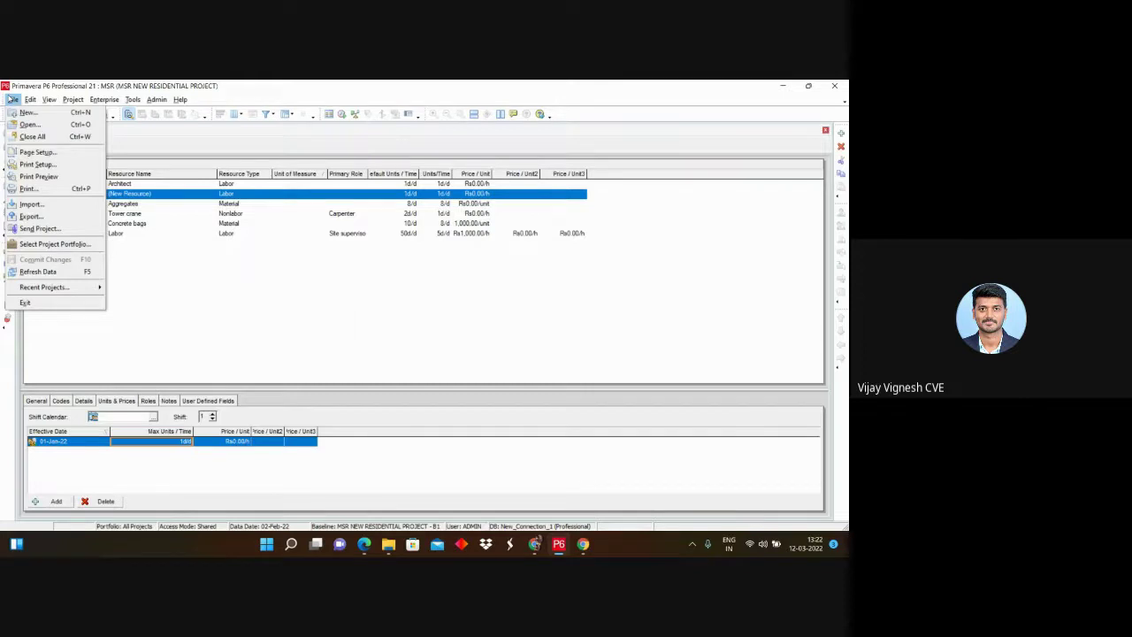
{"action": "mouse_move", "coordinate": [65, 101]}
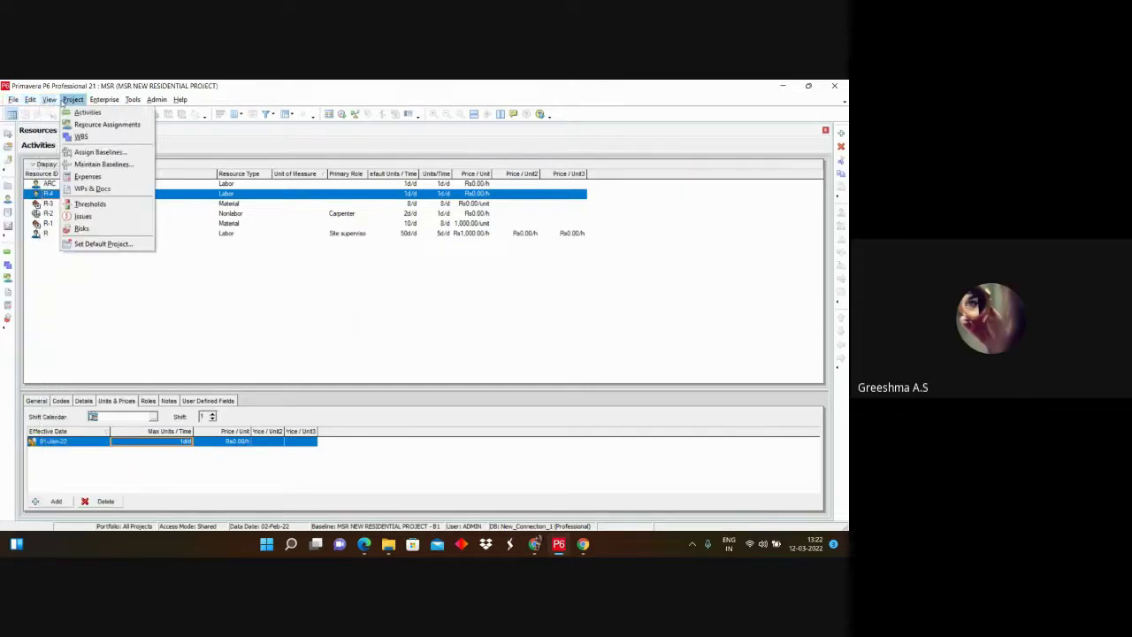
{"action": "mouse_move", "coordinate": [30, 100]}
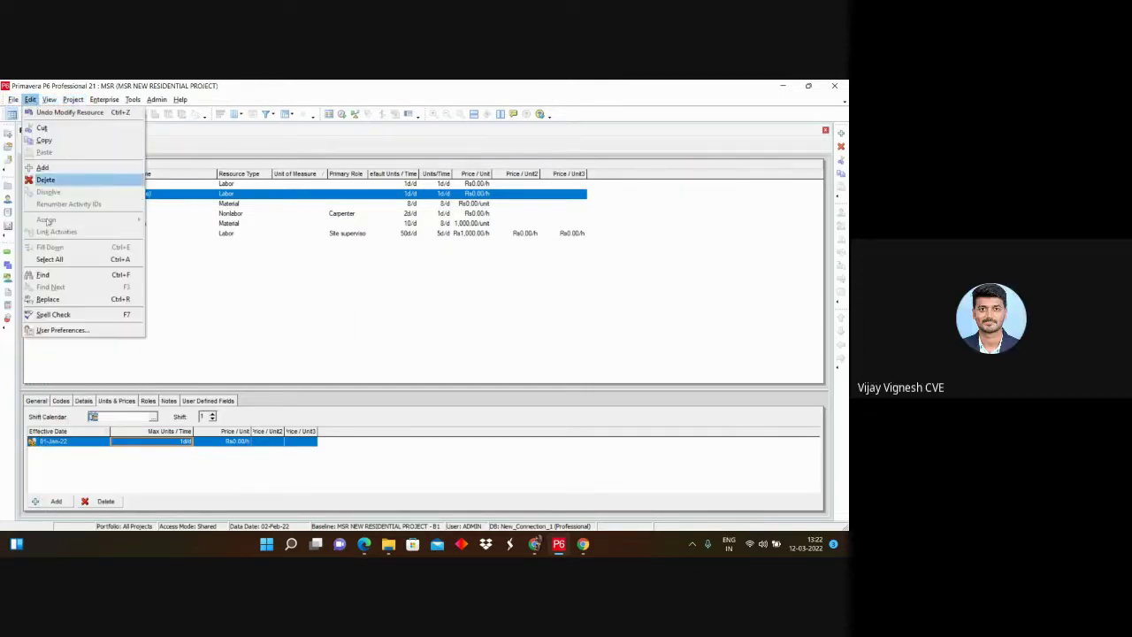
{"action": "left_click", "coordinate": [62, 330]}
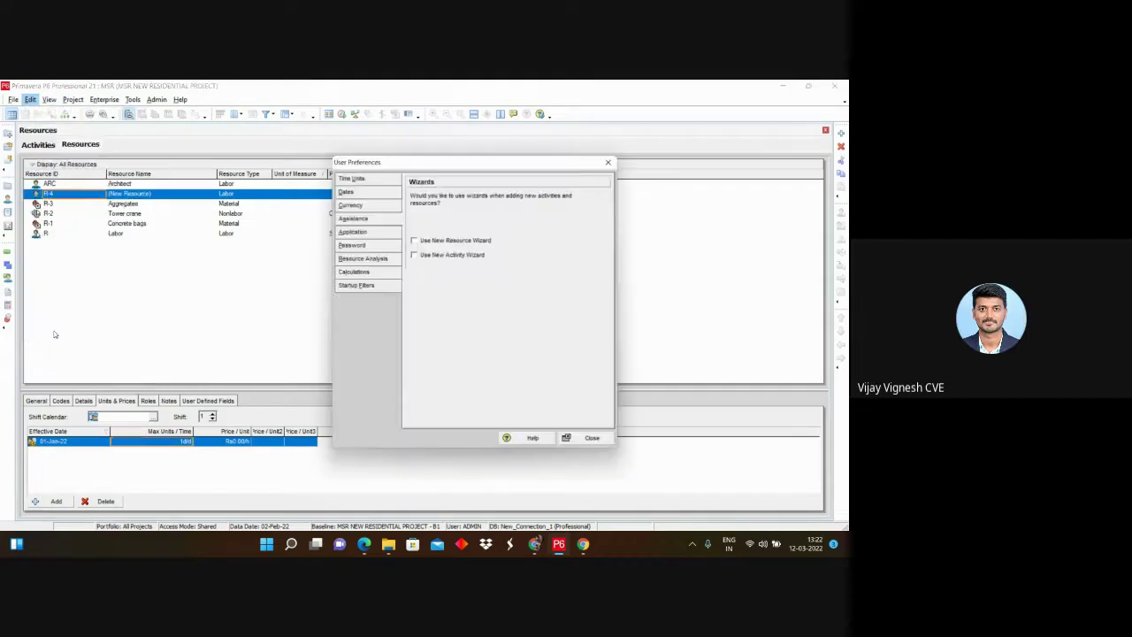
{"action": "left_click", "coordinate": [363, 202]}
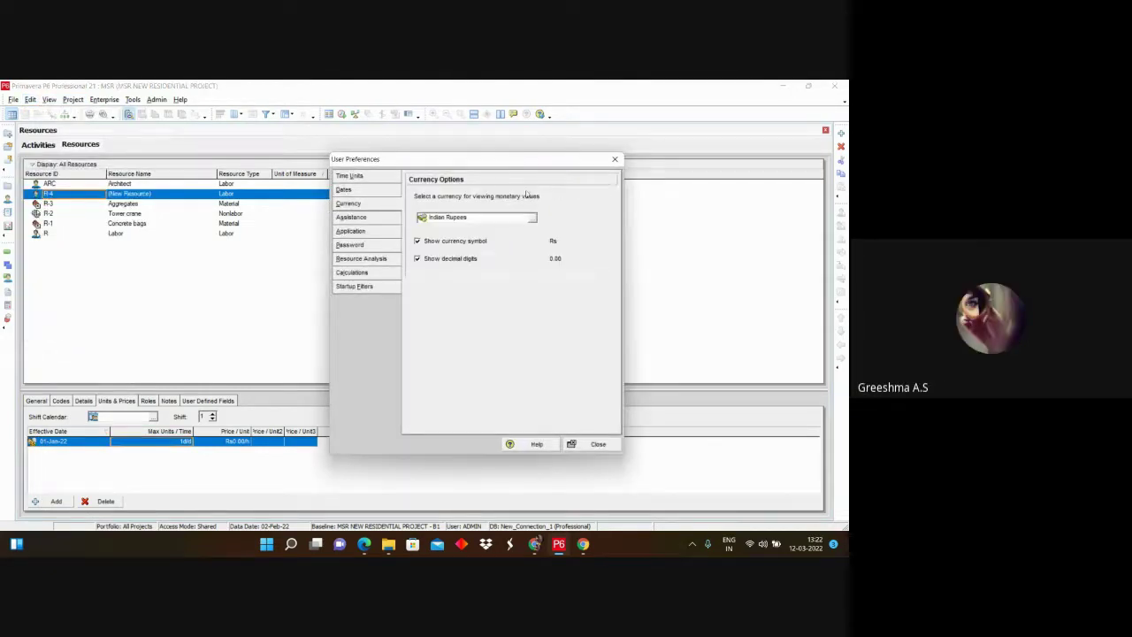
{"action": "left_click", "coordinate": [614, 159]}
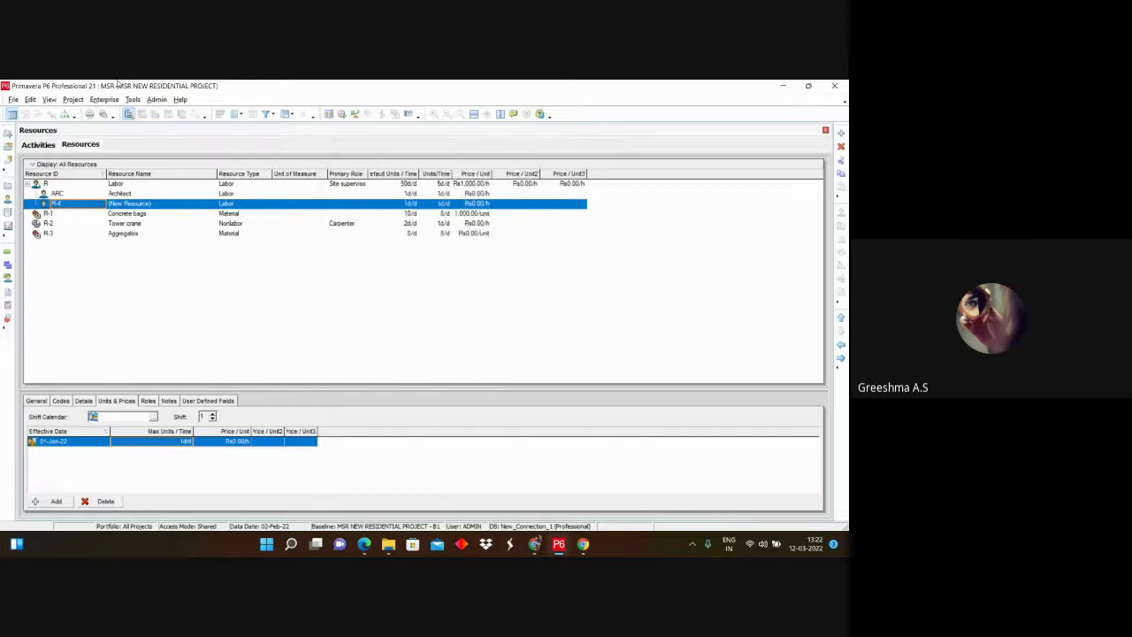
Step: Check the currency list showing Indian Rupees without changing it, then close preferences
{"action": "left_click", "coordinate": [30, 100]}
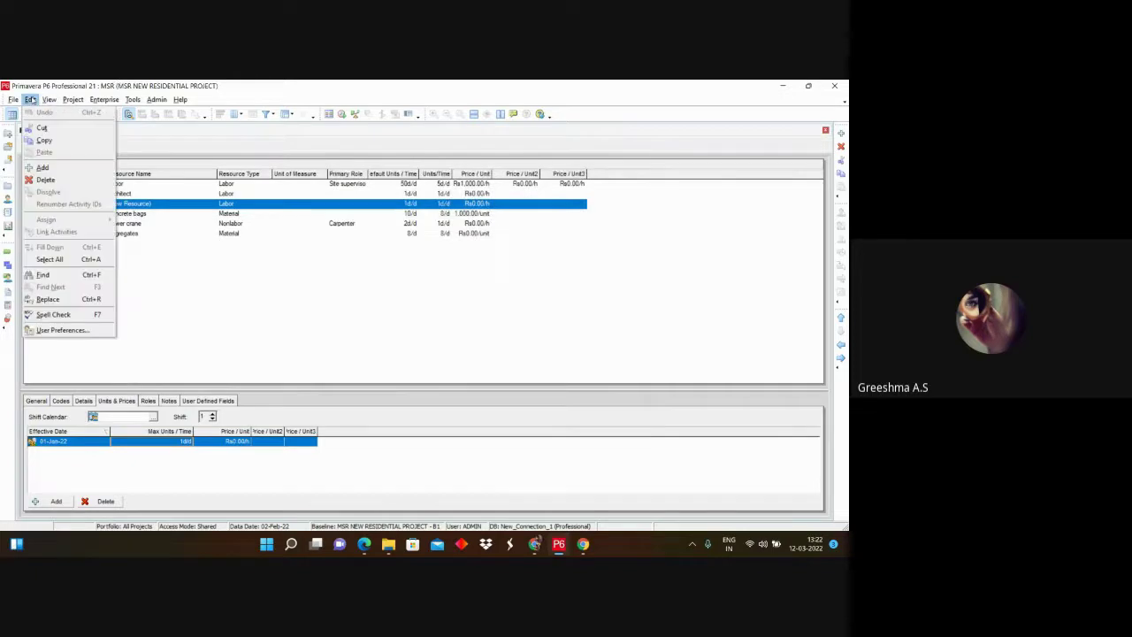
{"action": "left_click", "coordinate": [62, 330]}
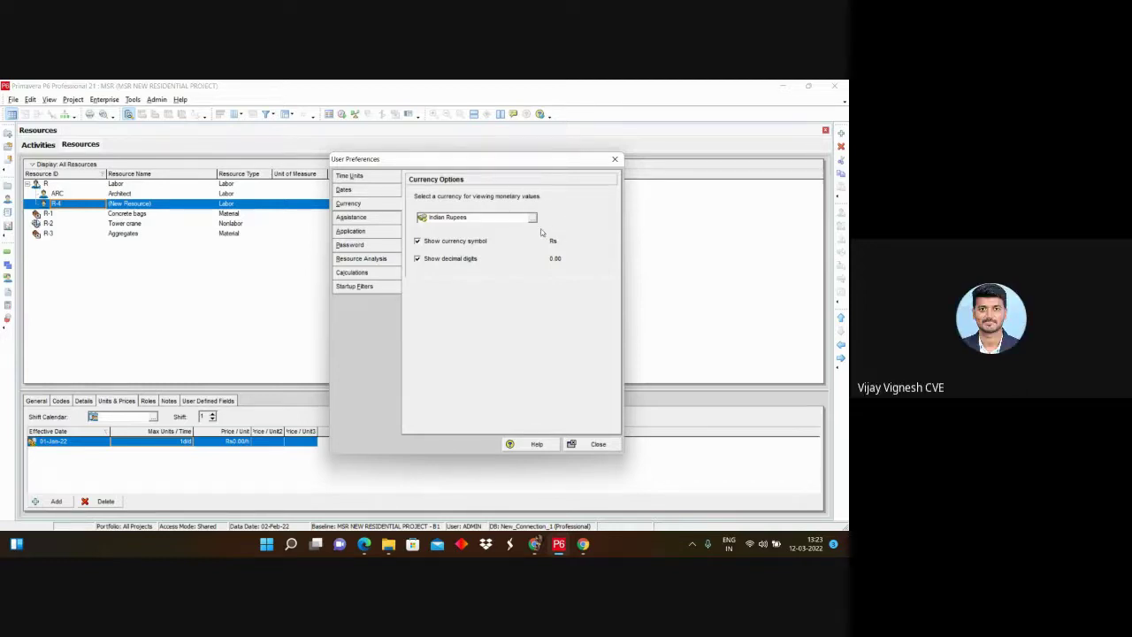
{"action": "left_click", "coordinate": [532, 218]}
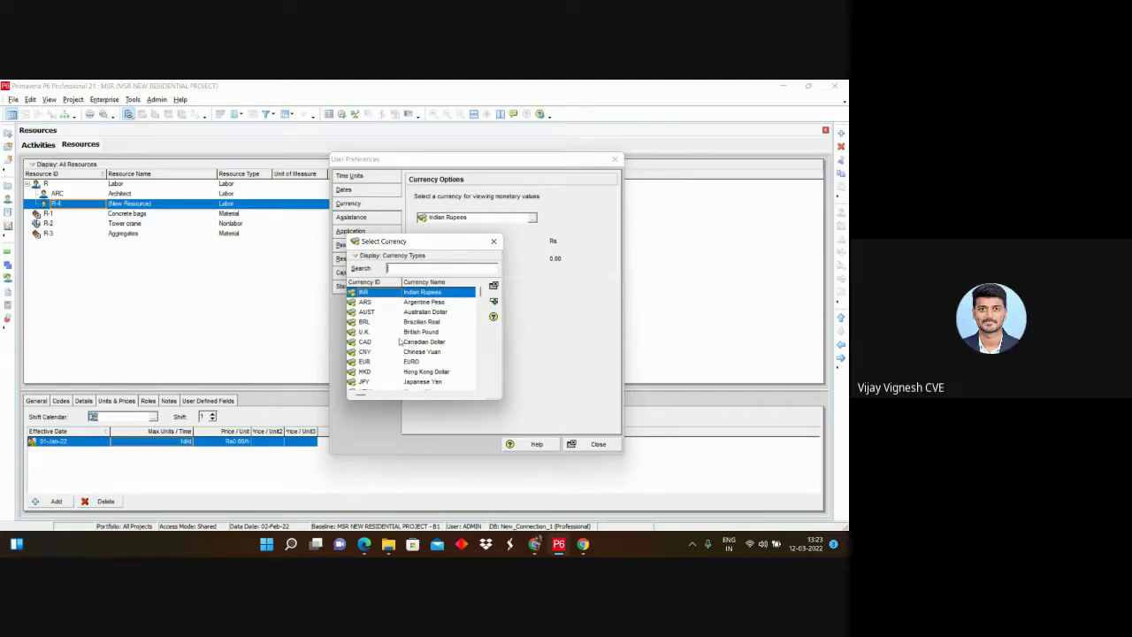
{"action": "left_click", "coordinate": [493, 240]}
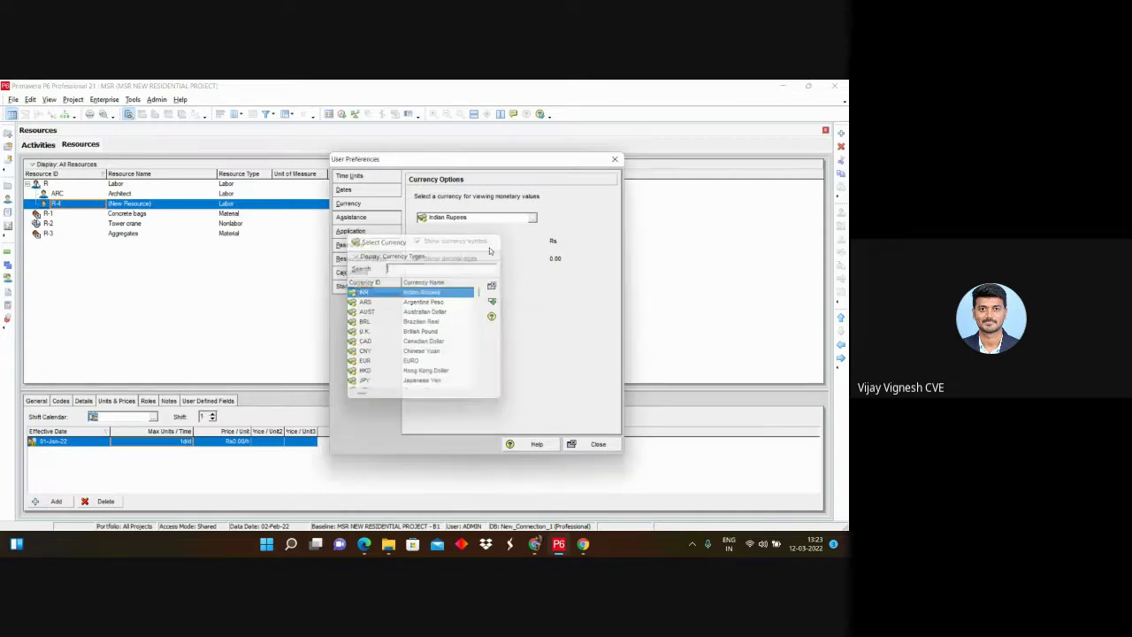
{"action": "left_click", "coordinate": [614, 159]}
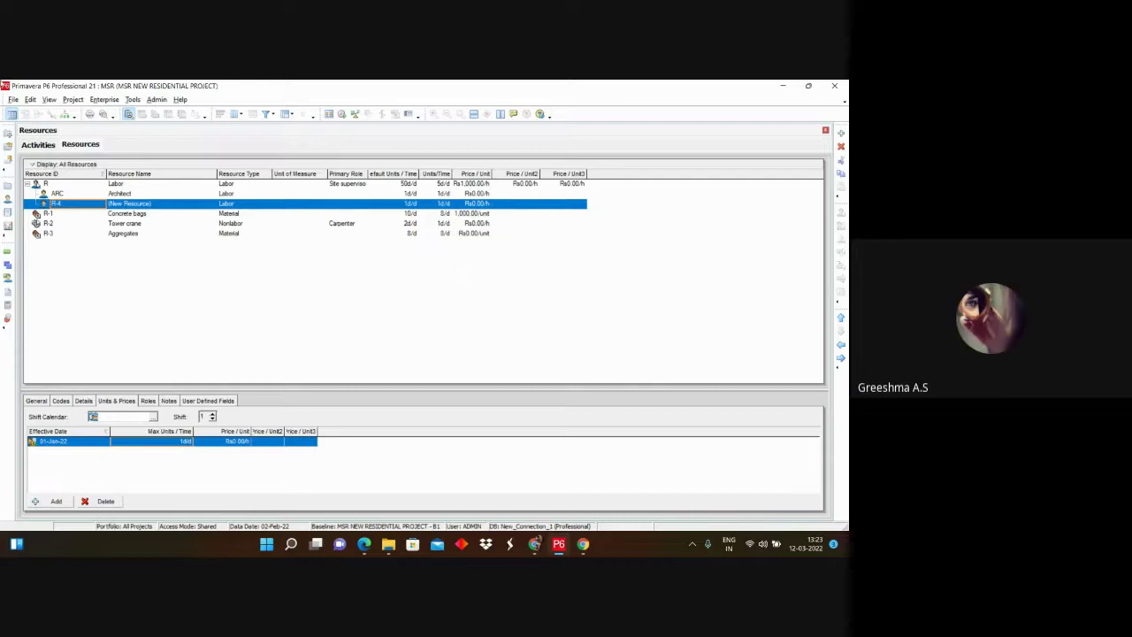
Step: Reopen User Preferences and compare the Time Units, Dates and Currency pages
{"action": "left_click", "coordinate": [29, 100]}
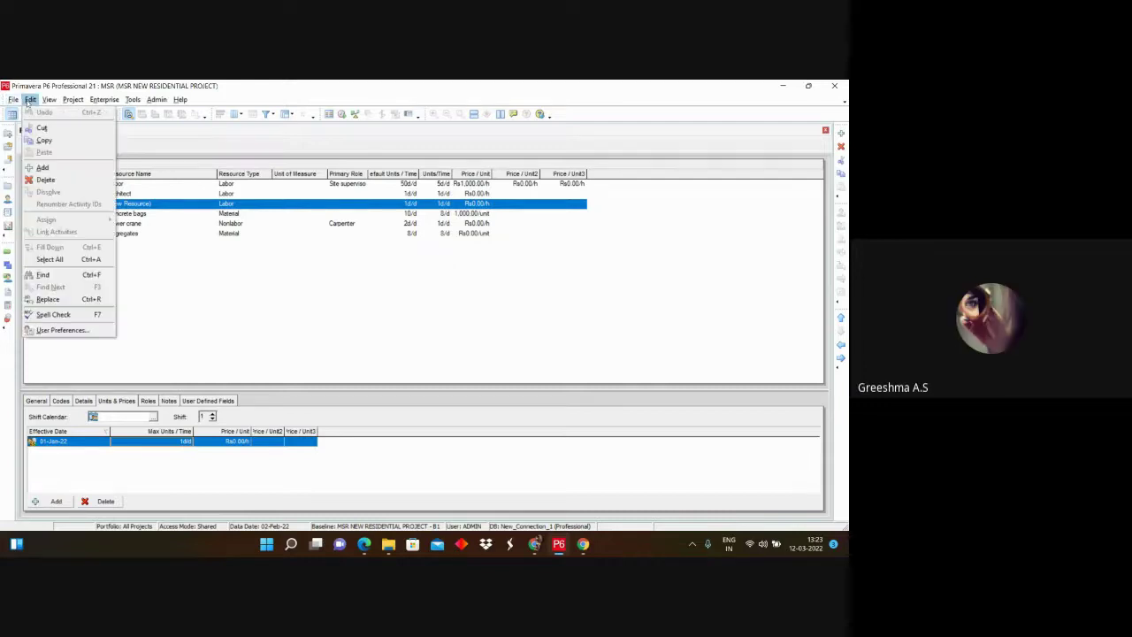
{"action": "left_click", "coordinate": [62, 329]}
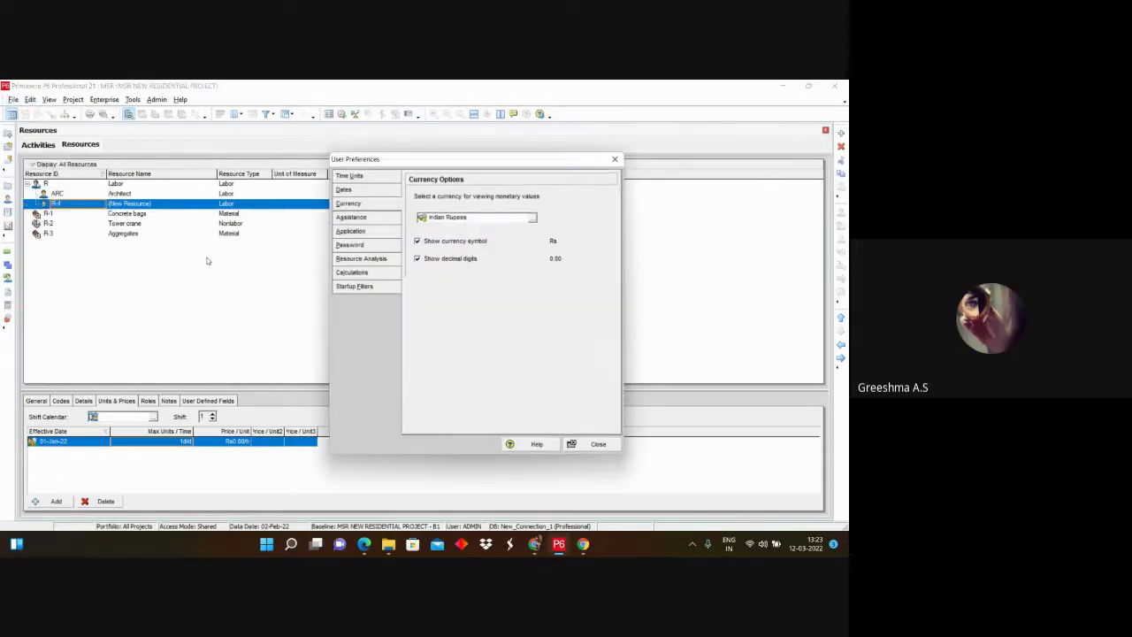
{"action": "left_click", "coordinate": [354, 176]}
{"action": "left_click", "coordinate": [352, 190]}
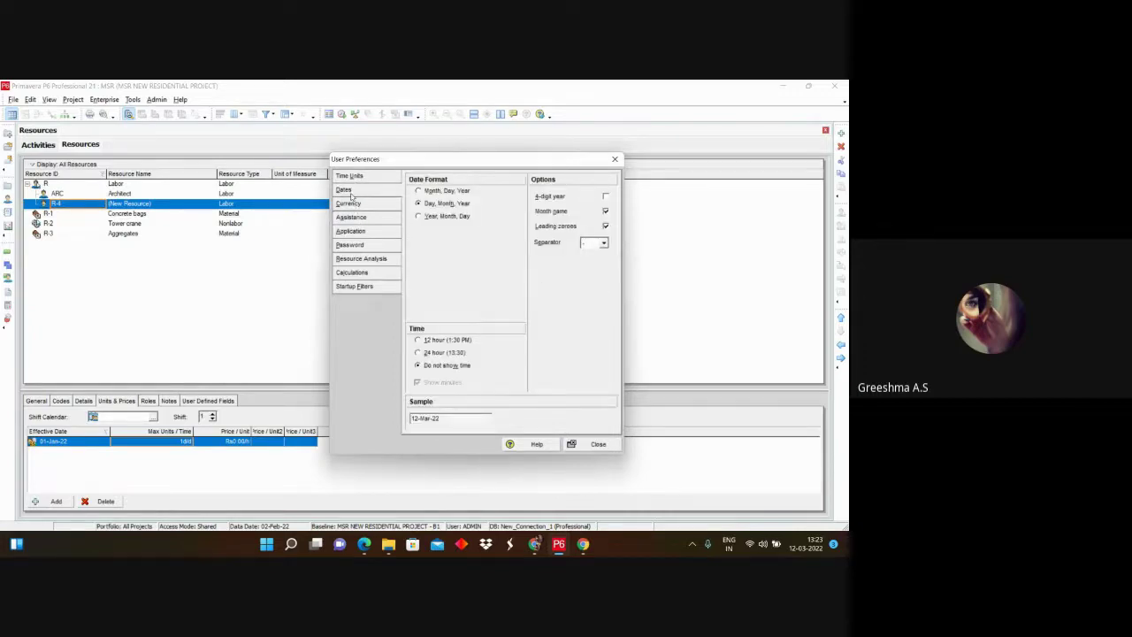
{"action": "left_click", "coordinate": [355, 176]}
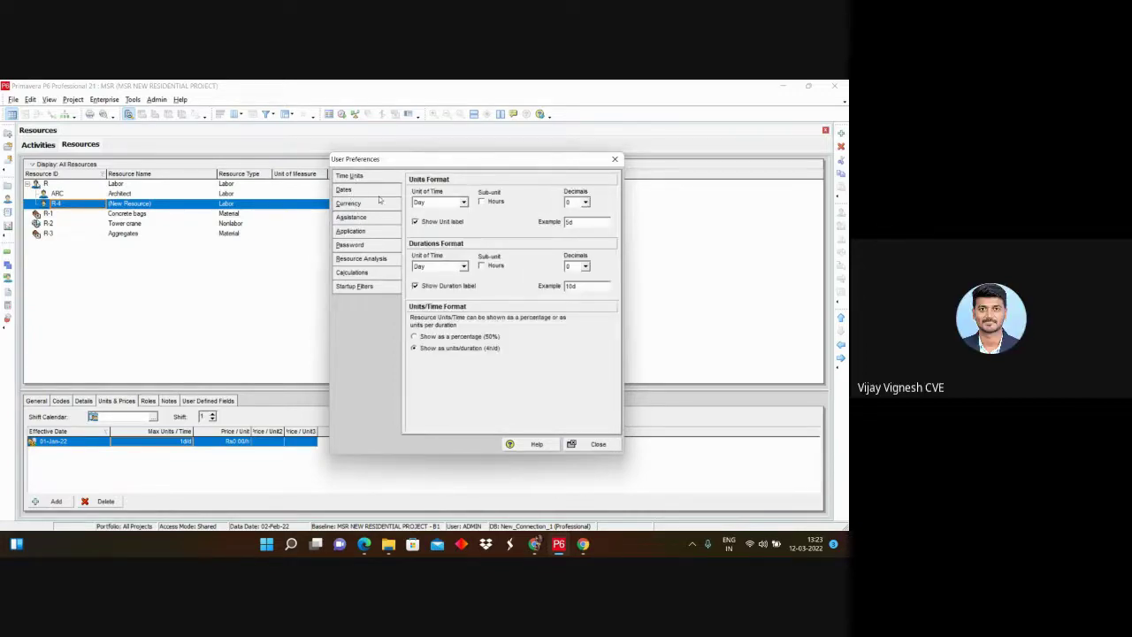
{"action": "left_click", "coordinate": [363, 204]}
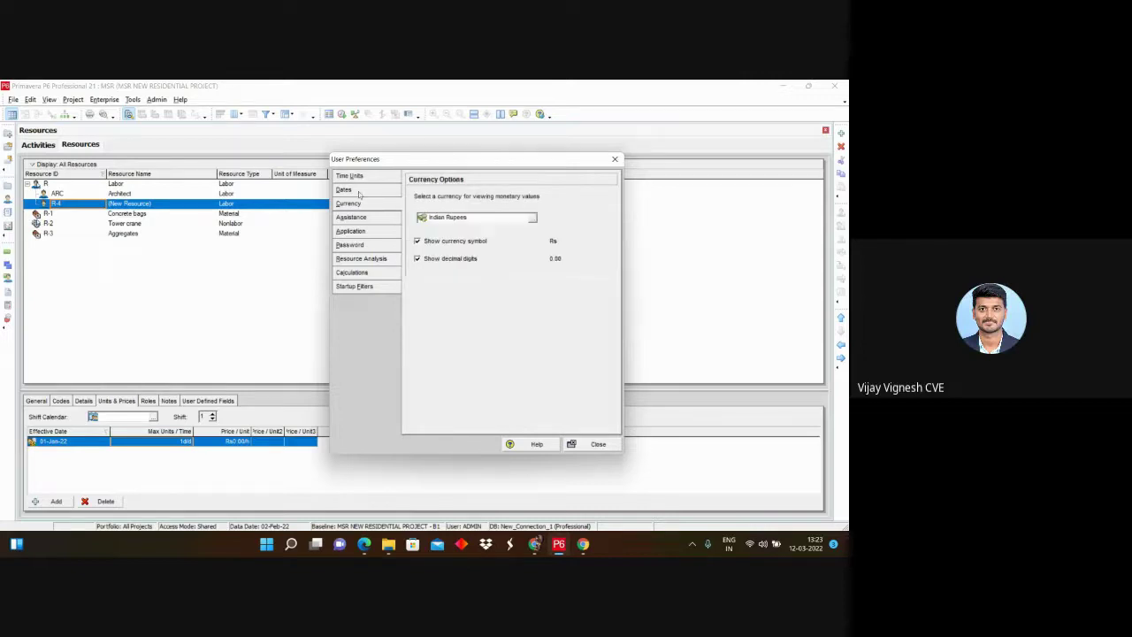
{"action": "left_click", "coordinate": [357, 177]}
{"action": "left_click_drag", "start_coordinate": [382, 160], "coordinate": [339, 244]}
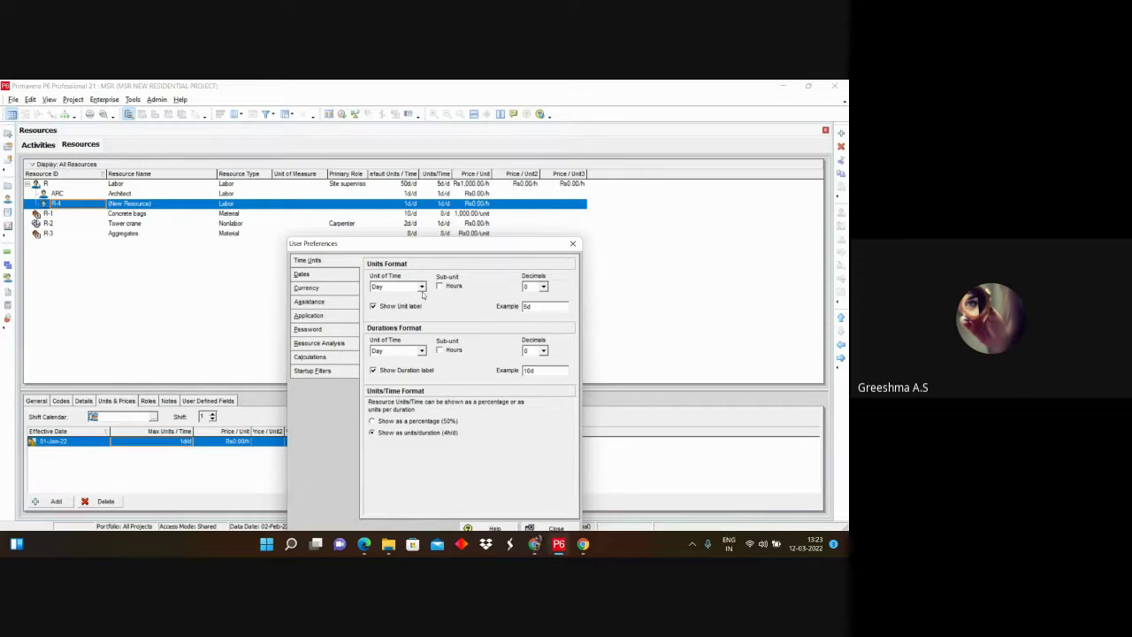
{"action": "left_click_drag", "start_coordinate": [394, 246], "coordinate": [359, 246]}
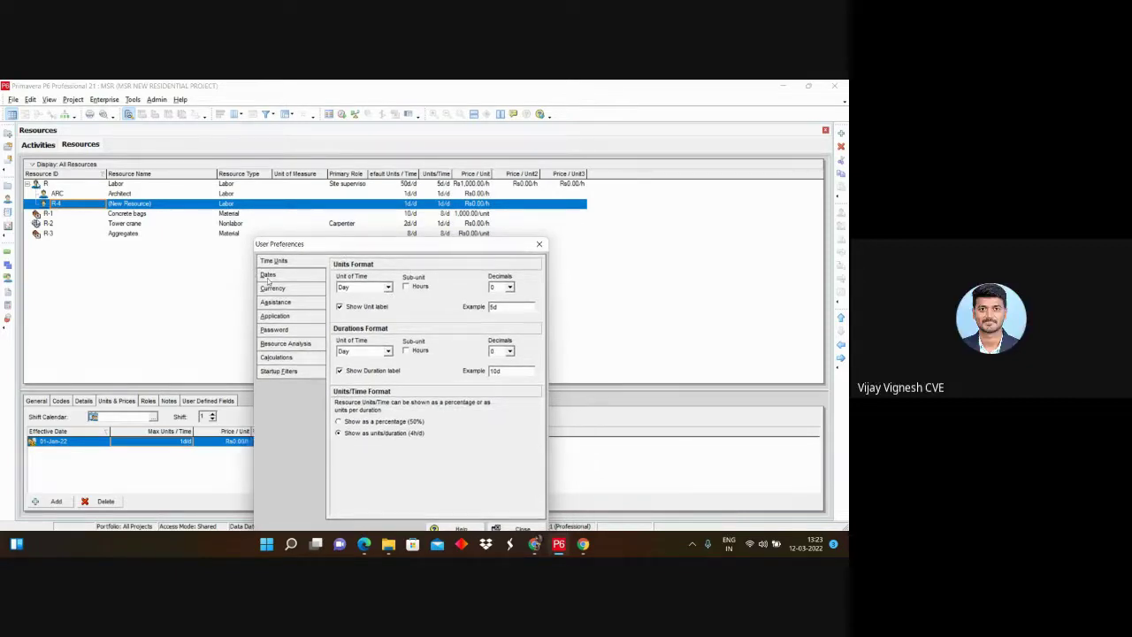
Step: Review the date format and day time units, close preferences, and select the Rs0.00/h price
{"action": "left_click", "coordinate": [267, 277]}
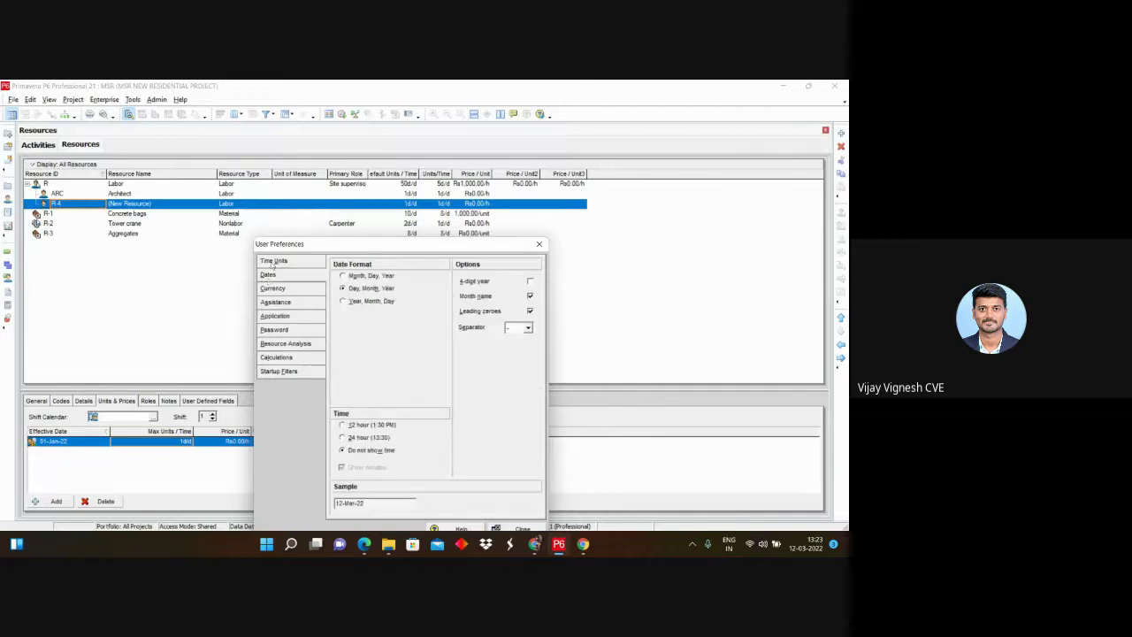
{"action": "left_click", "coordinate": [279, 262]}
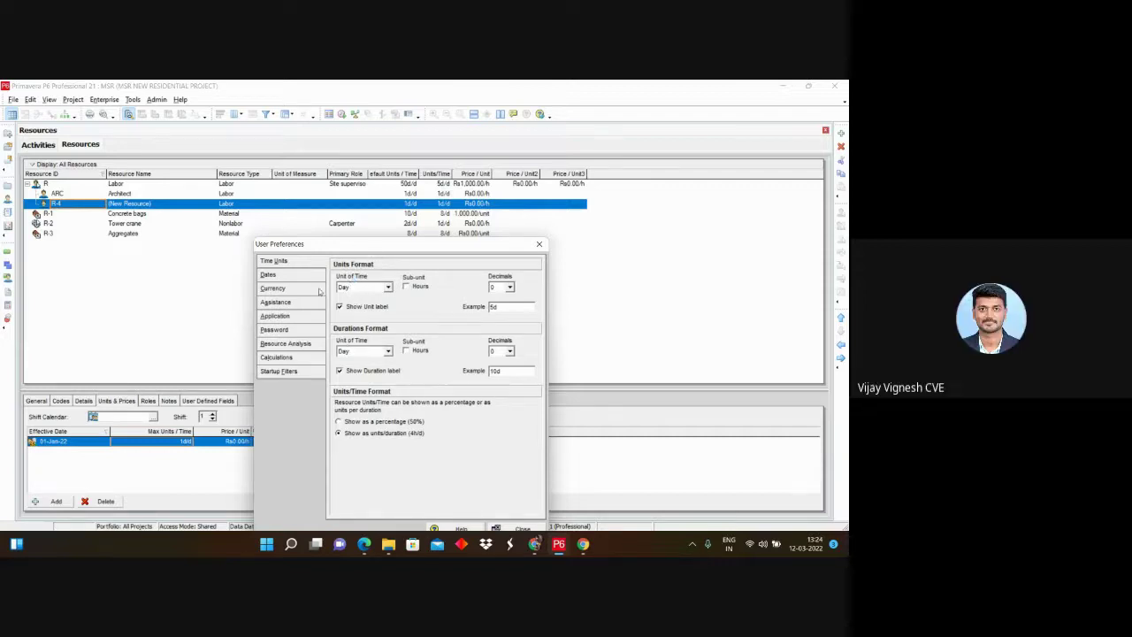
{"action": "left_click", "coordinate": [302, 276]}
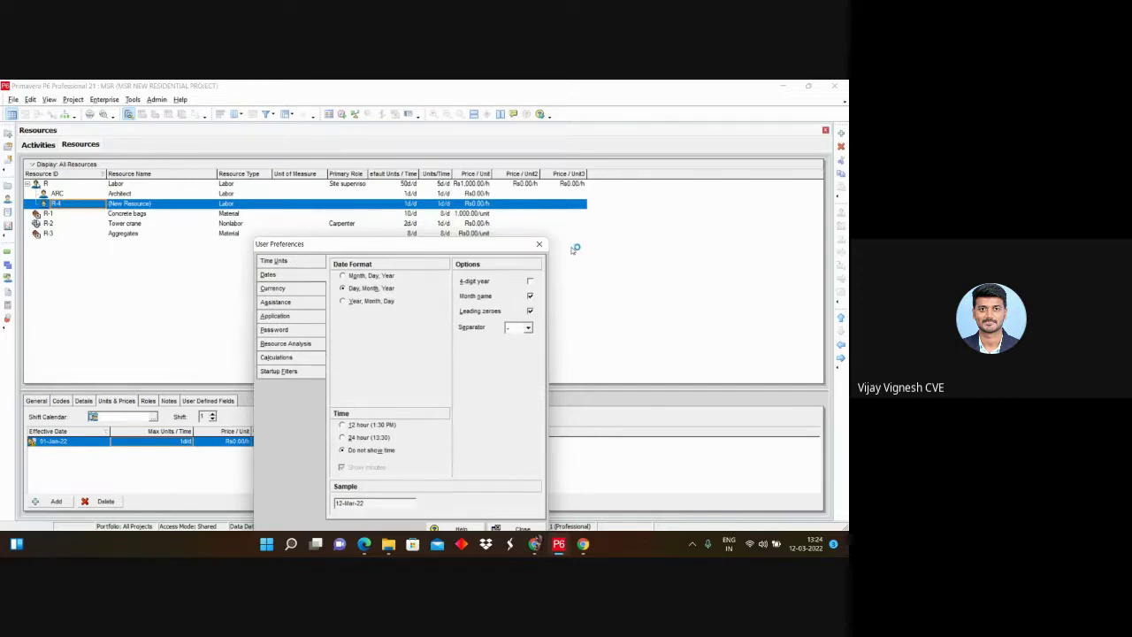
{"action": "left_click", "coordinate": [538, 244]}
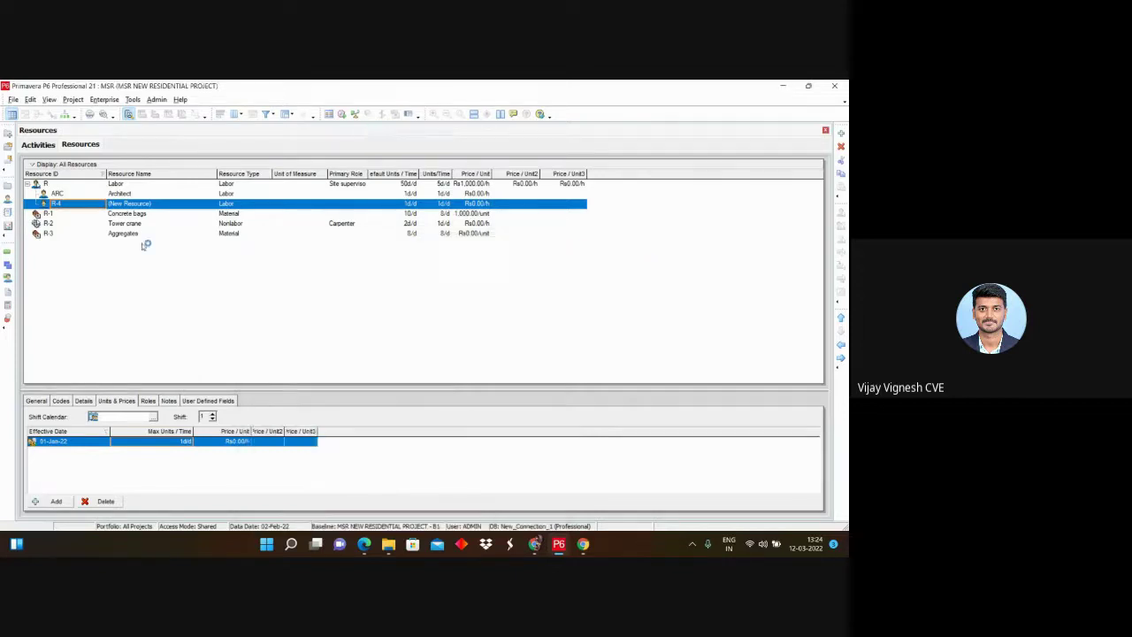
{"action": "left_click", "coordinate": [246, 442]}
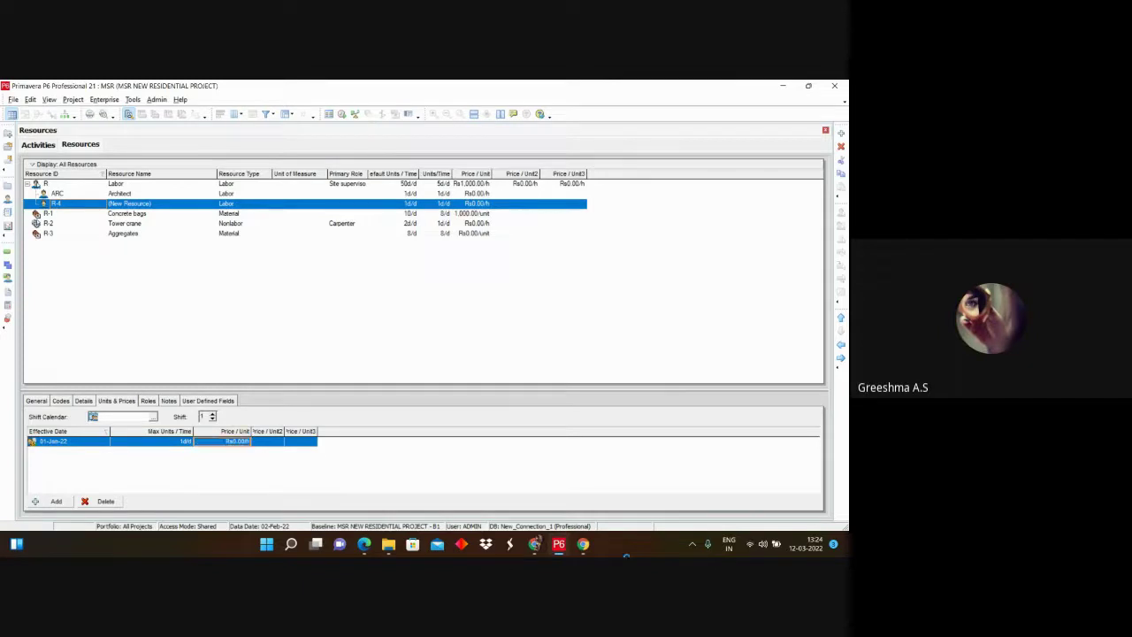
Step: Bring Google Meet forward and stop presenting the screen
{"action": "left_click", "coordinate": [535, 543]}
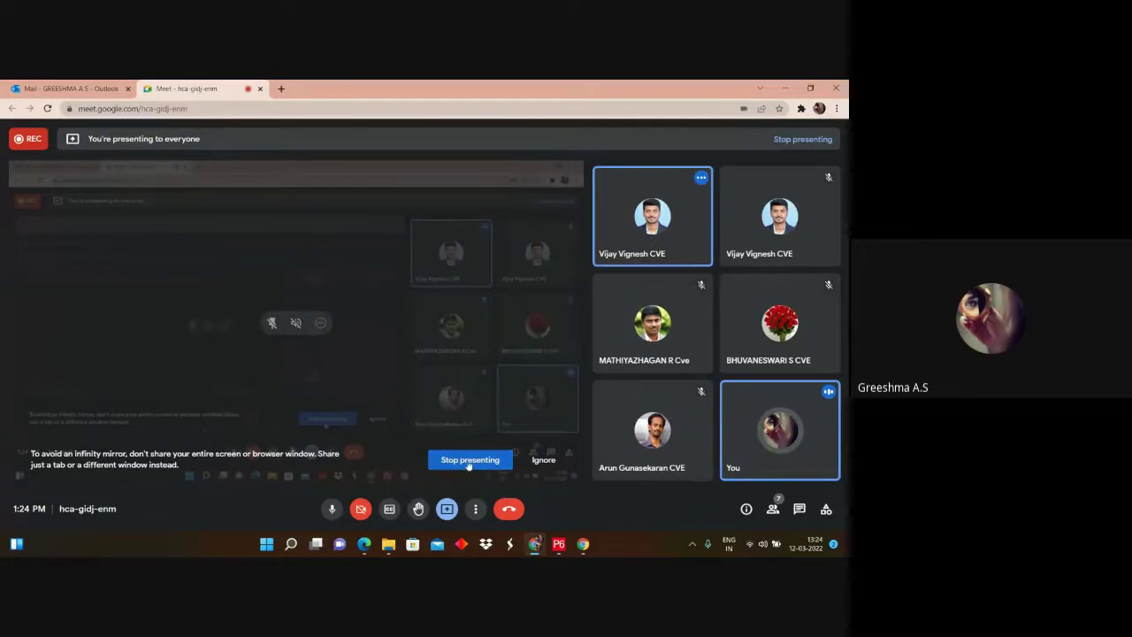
{"action": "left_click", "coordinate": [466, 461]}
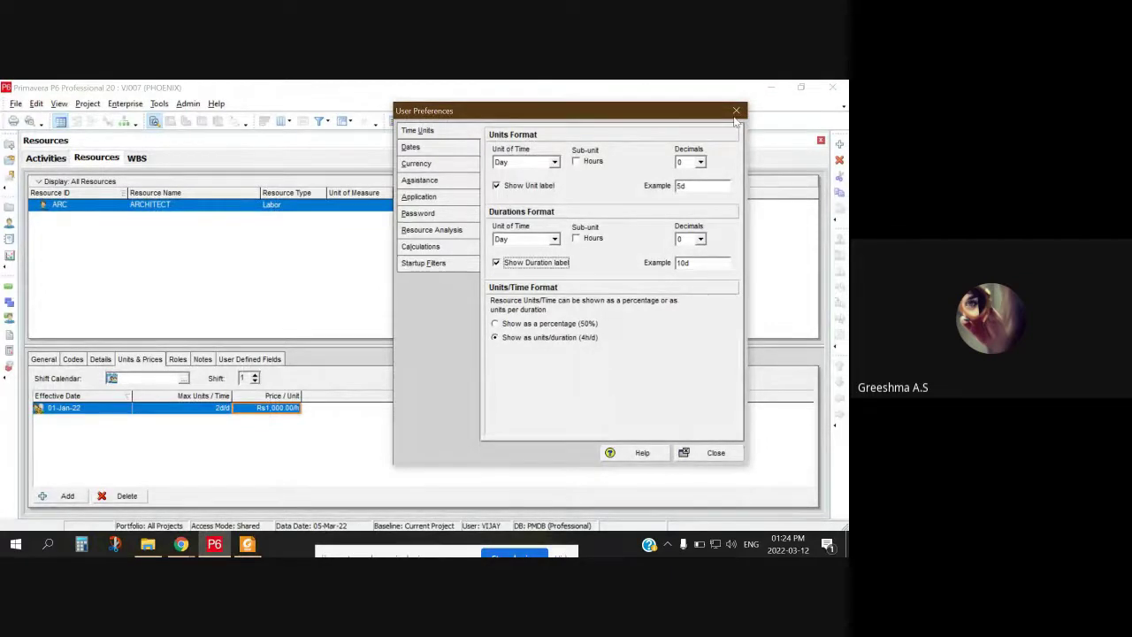
{"action": "key", "text": "Escape"}
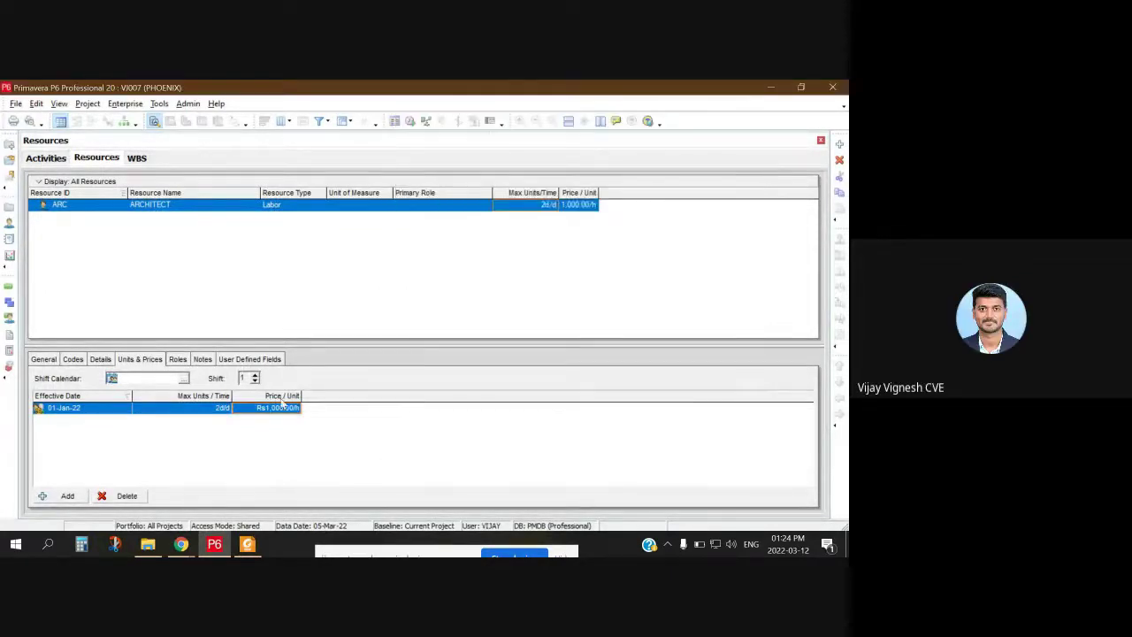
{"action": "left_click", "coordinate": [36, 104]}
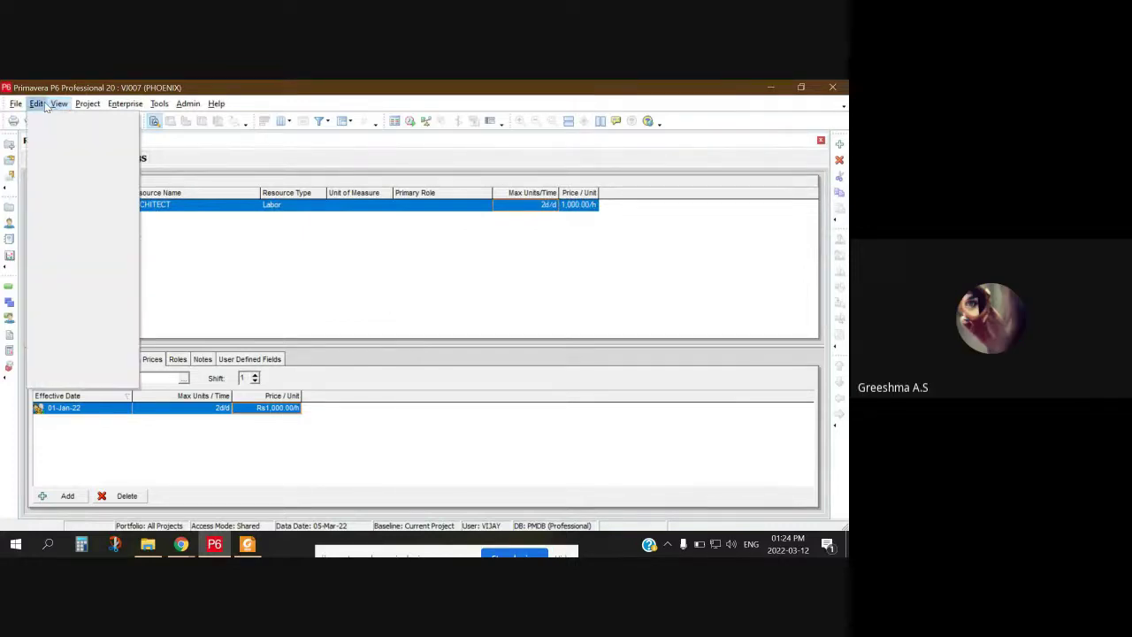
{"action": "left_click", "coordinate": [311, 425]}
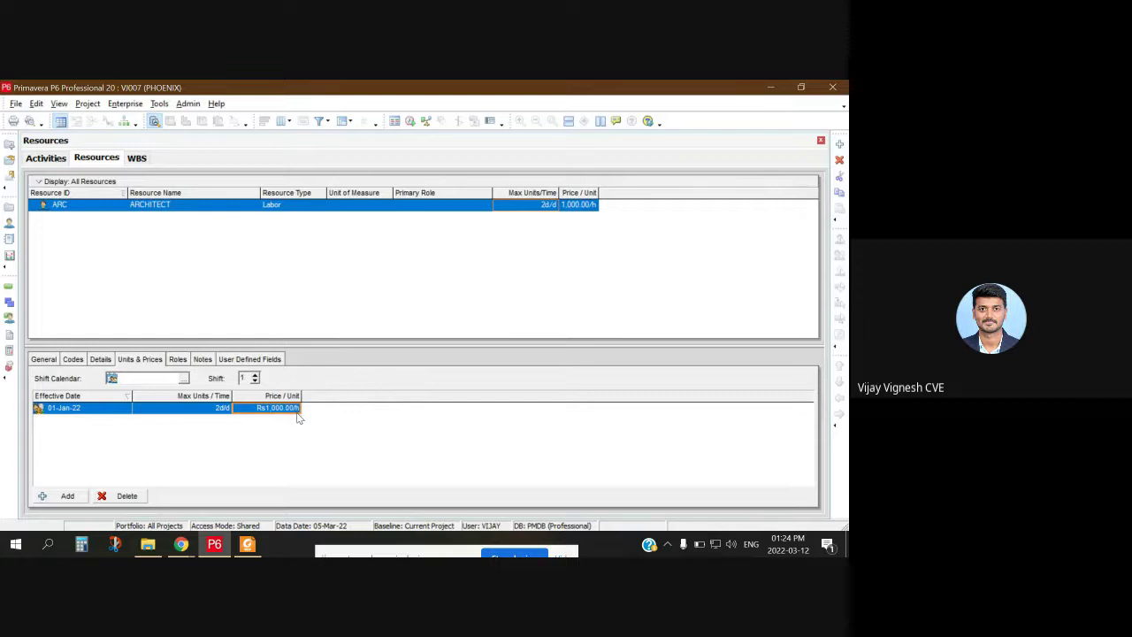
{"action": "left_click", "coordinate": [283, 412]}
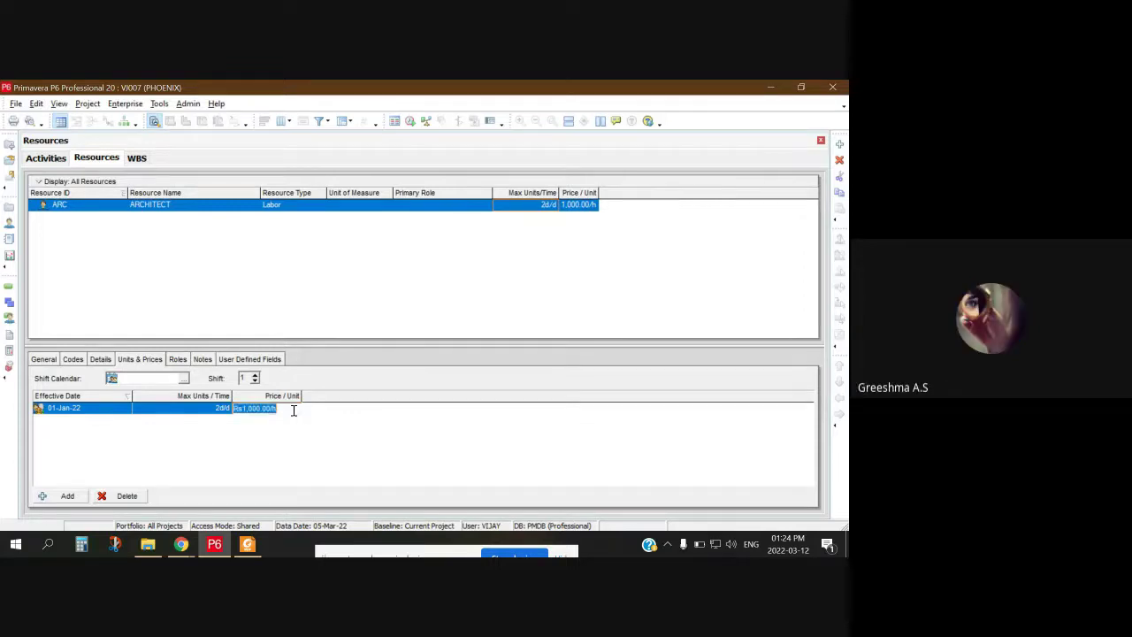
{"action": "left_click", "coordinate": [268, 433]}
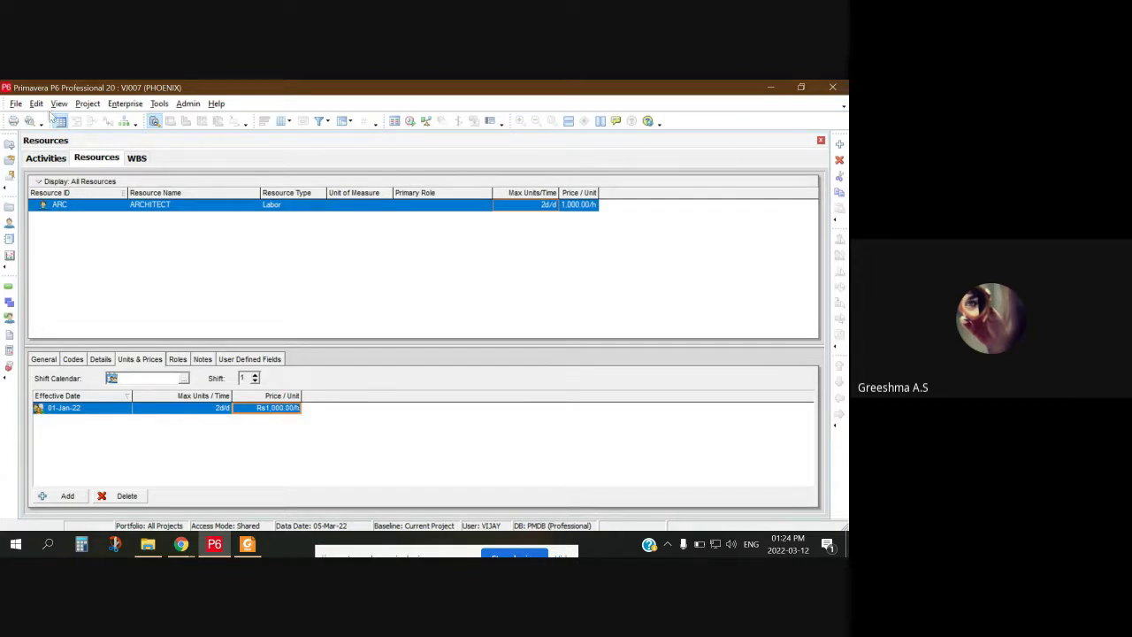
{"action": "left_click", "coordinate": [39, 104]}
{"action": "left_click", "coordinate": [106, 380]}
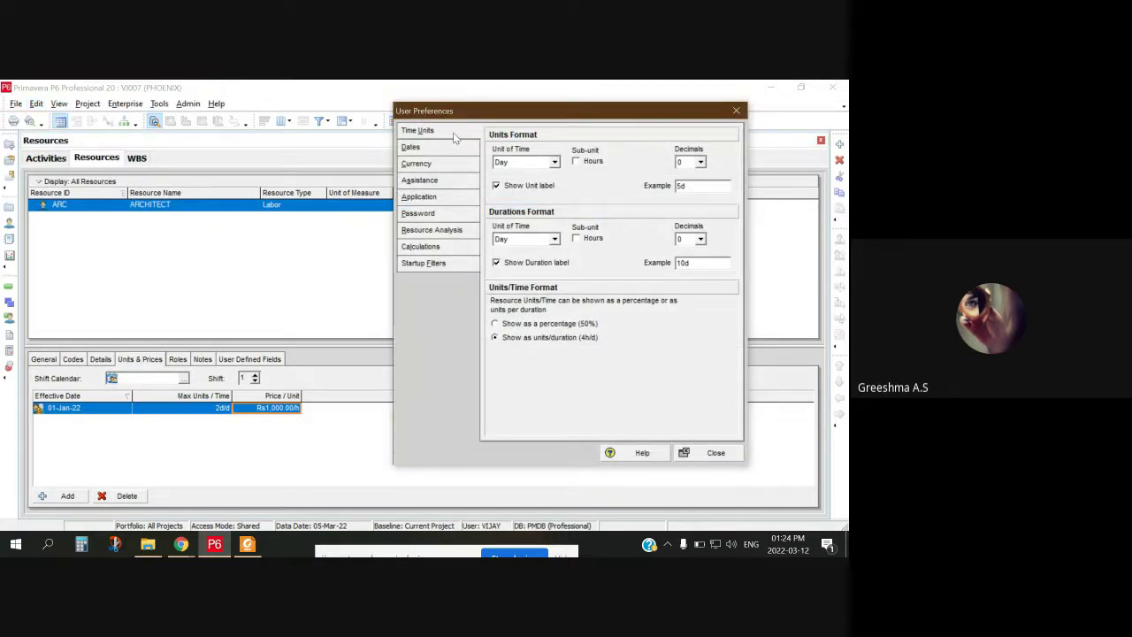
{"action": "left_click", "coordinate": [418, 165]}
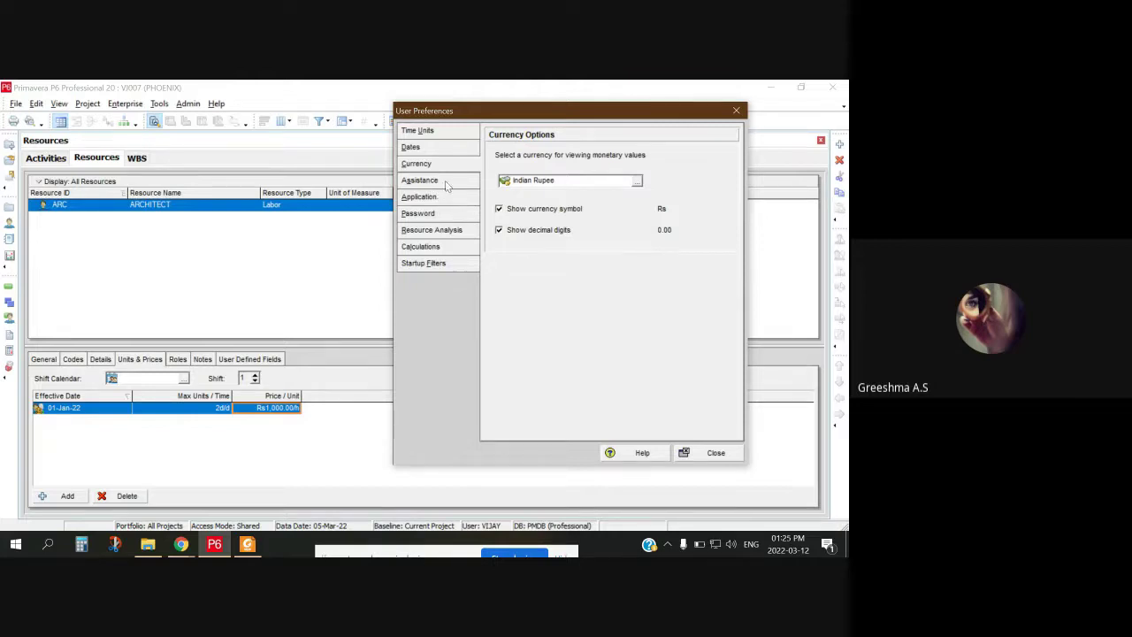
{"action": "left_click", "coordinate": [438, 133]}
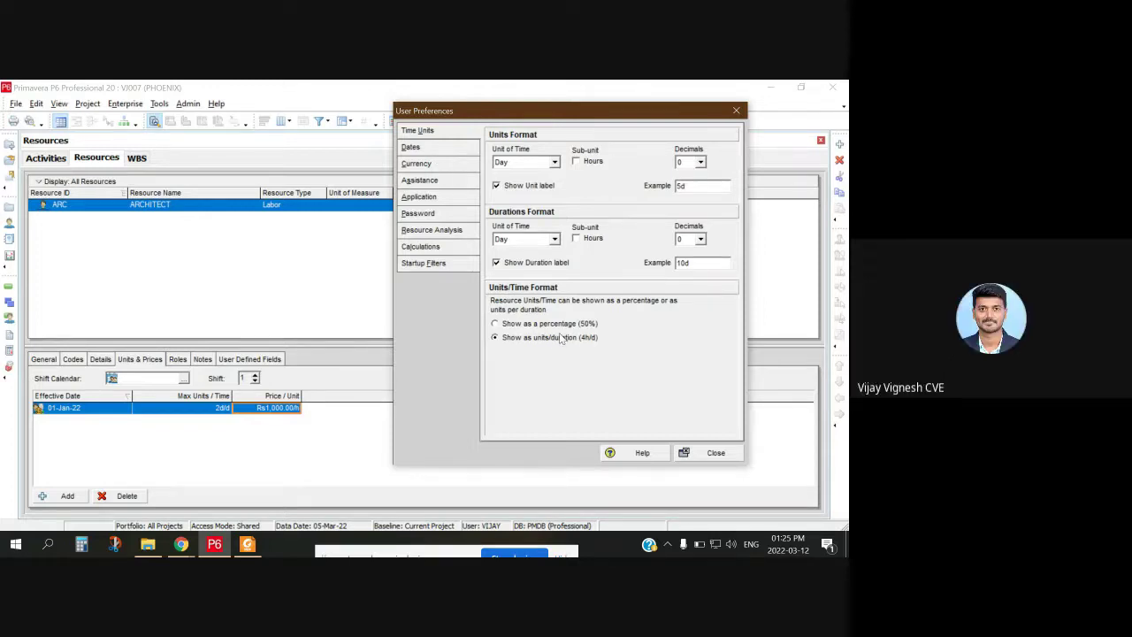
{"action": "left_click", "coordinate": [496, 324]}
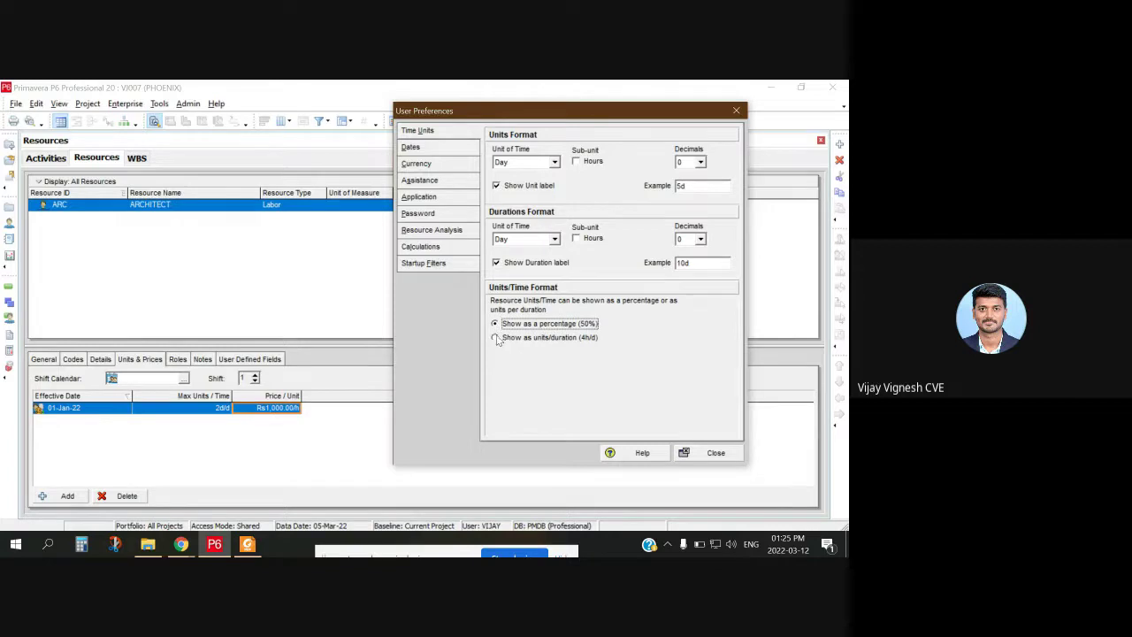
{"action": "left_click", "coordinate": [496, 338]}
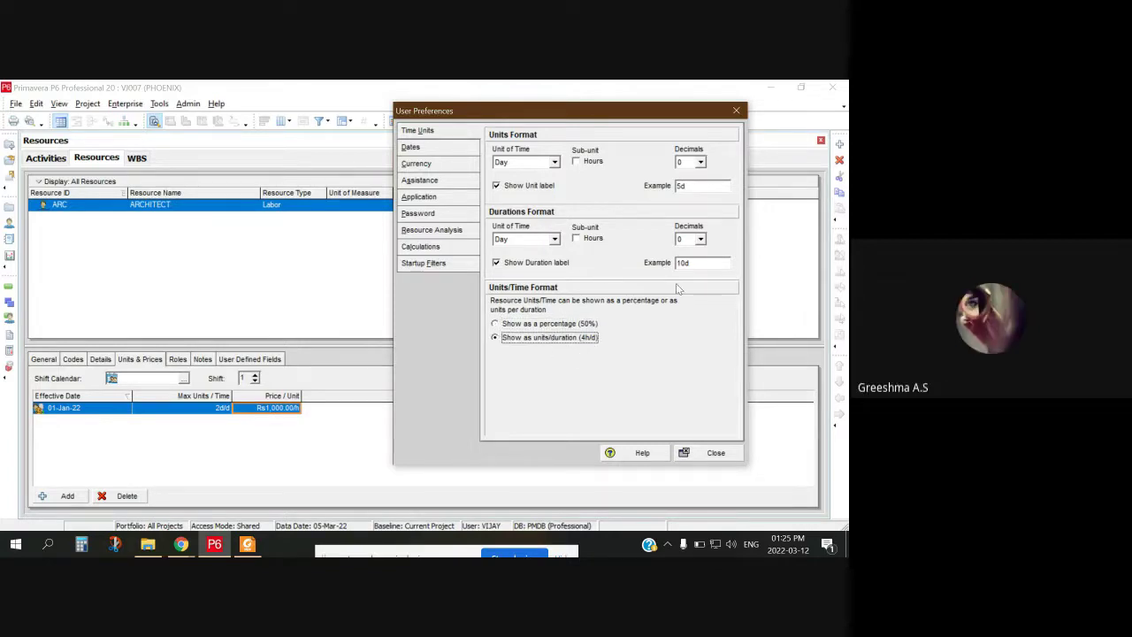
{"action": "left_click", "coordinate": [424, 149]}
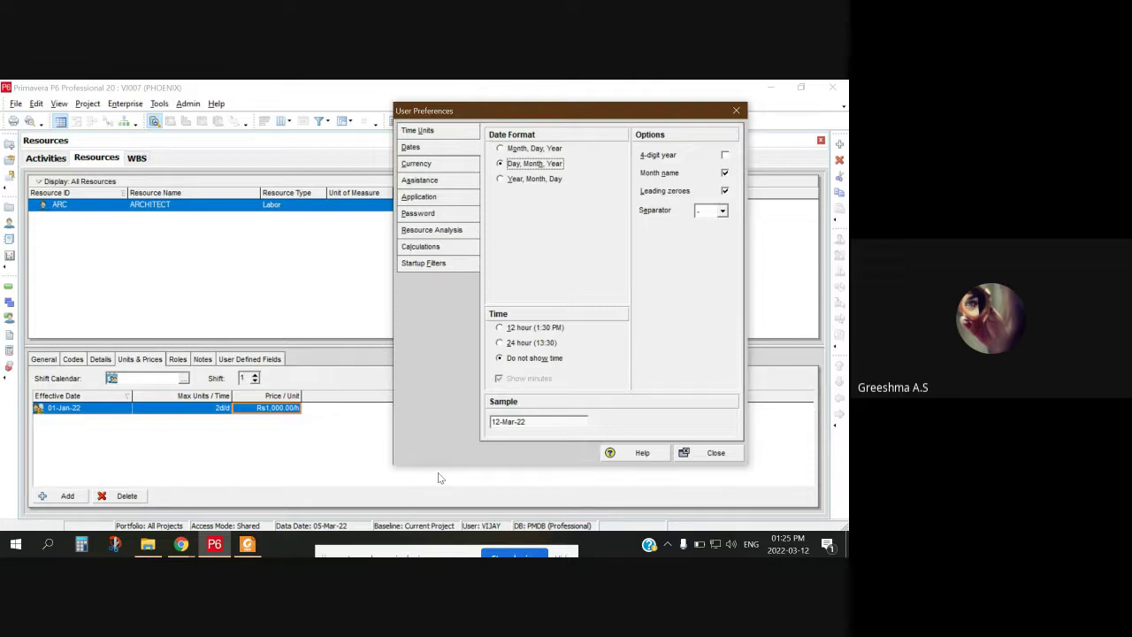
{"action": "left_click", "coordinate": [736, 109]}
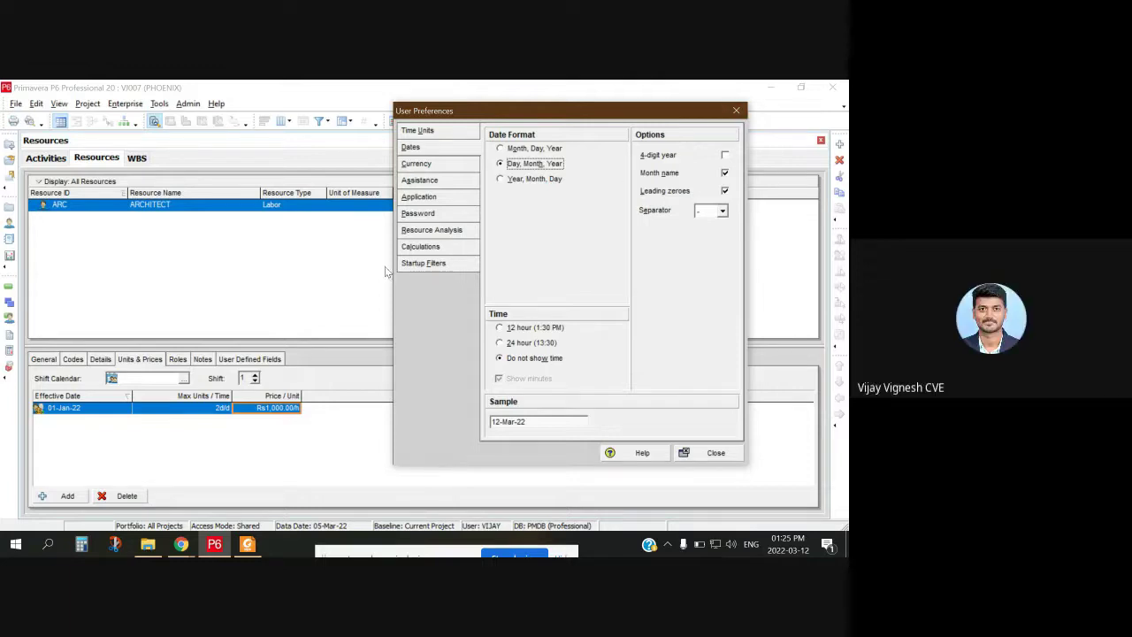
Step: Change the Architect's price unit from /h to /d, giving Rs1,000.00/d
{"action": "left_click", "coordinate": [296, 408]}
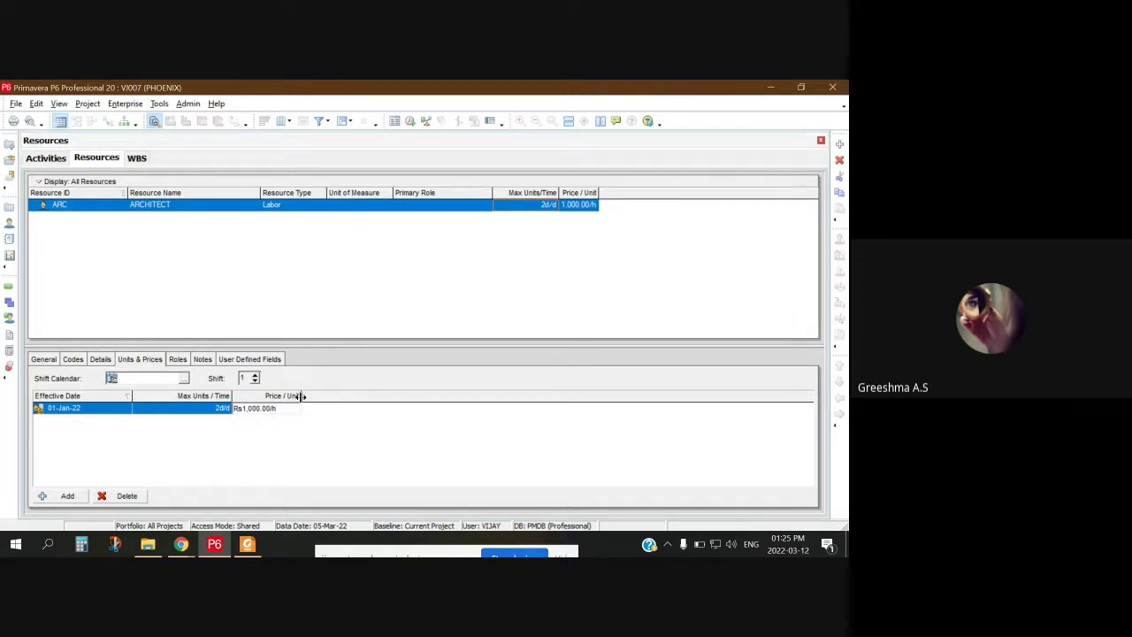
{"action": "type", "text": "d"}
{"action": "key", "text": "Return"}
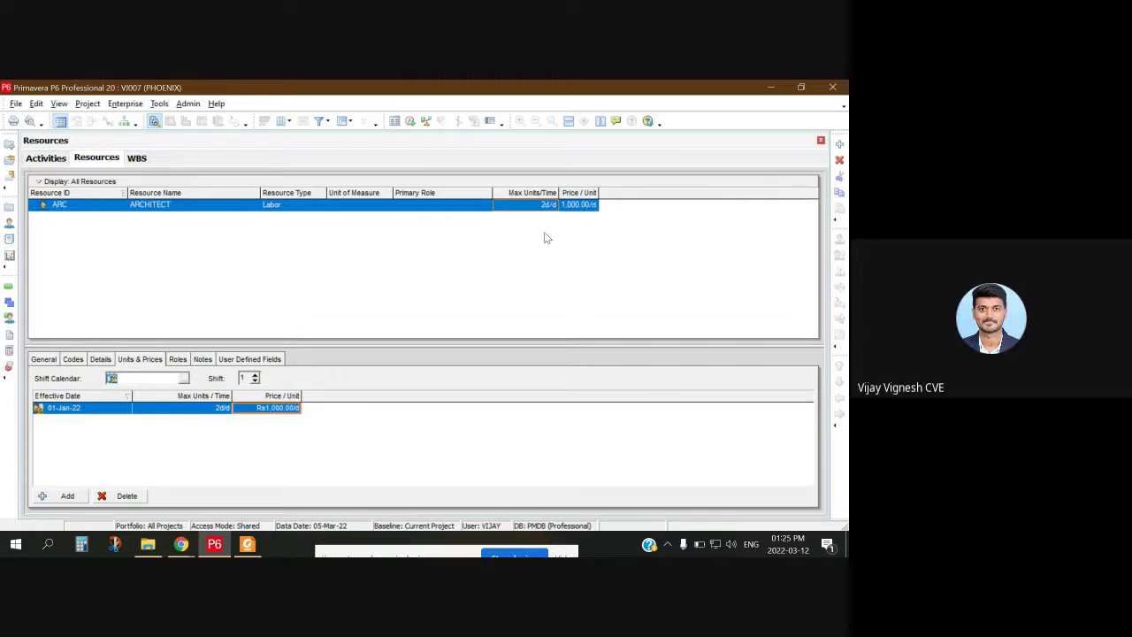
{"action": "left_click", "coordinate": [268, 411]}
{"action": "right_click", "coordinate": [538, 299]}
{"action": "left_click", "coordinate": [474, 331]}
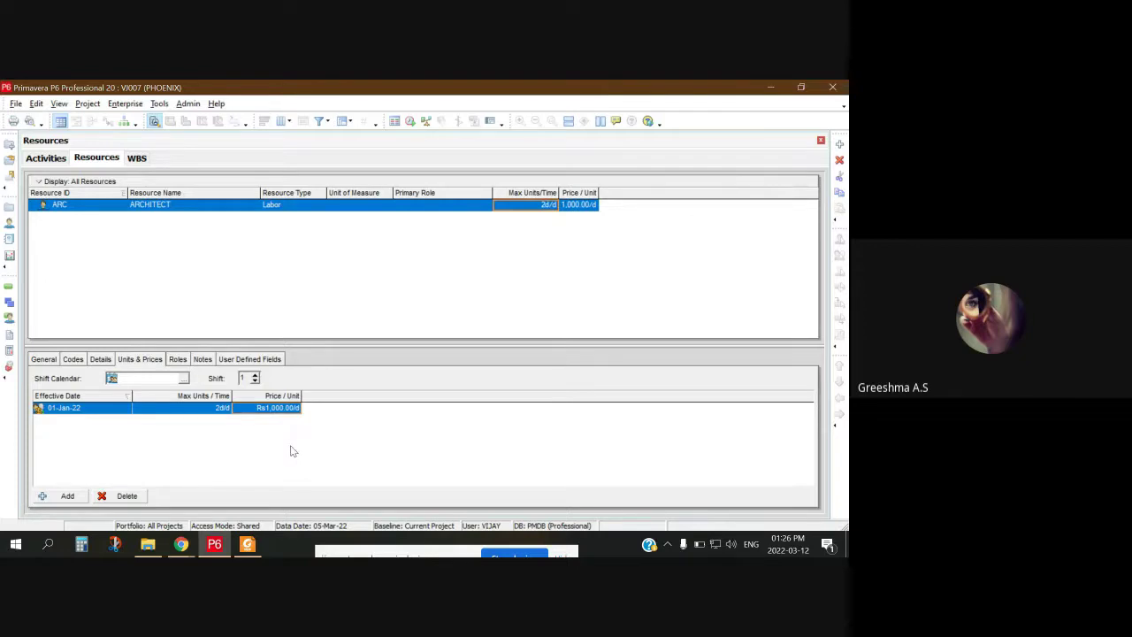
Step: Check the Time Units page in User Preferences, then close it
{"action": "left_click", "coordinate": [59, 104]}
{"action": "mouse_move", "coordinate": [34, 106]}
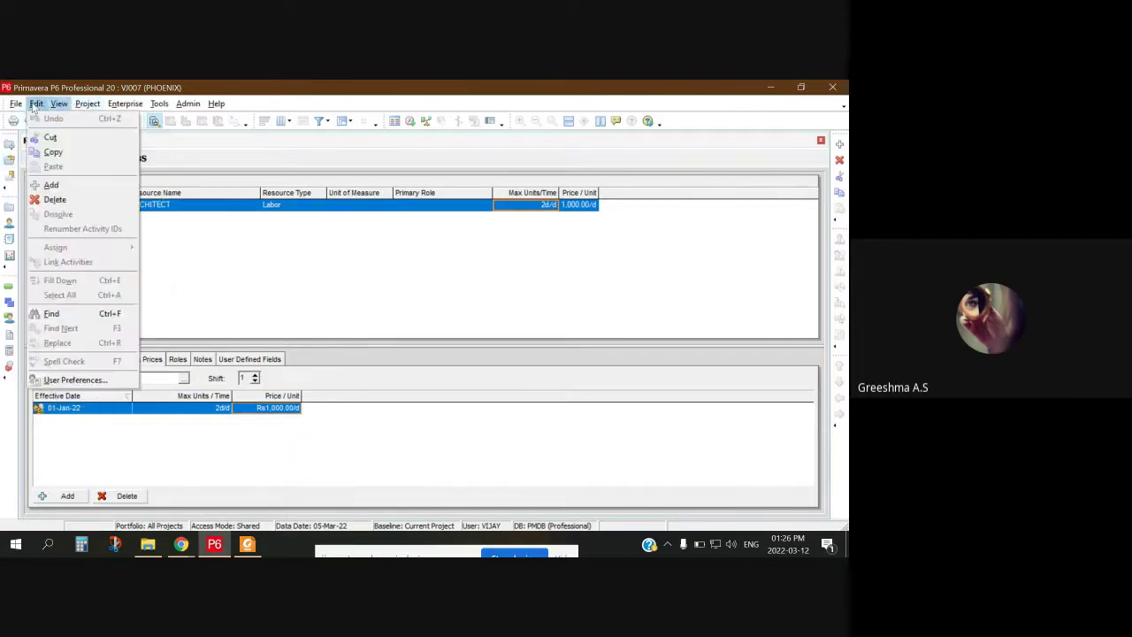
{"action": "left_click", "coordinate": [94, 380]}
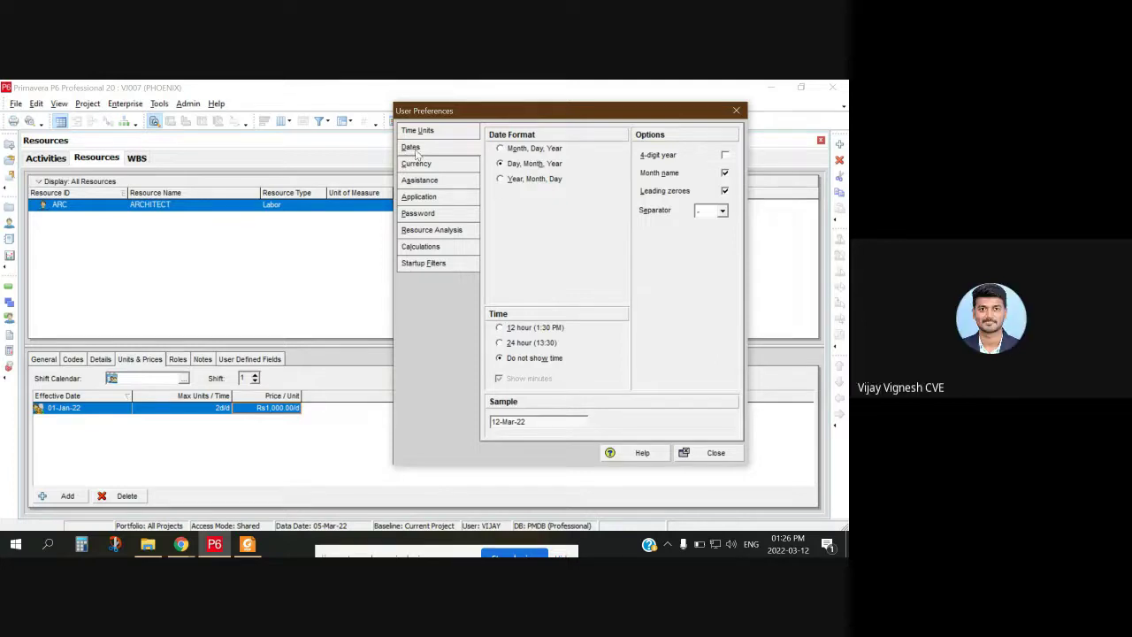
{"action": "left_click", "coordinate": [419, 130]}
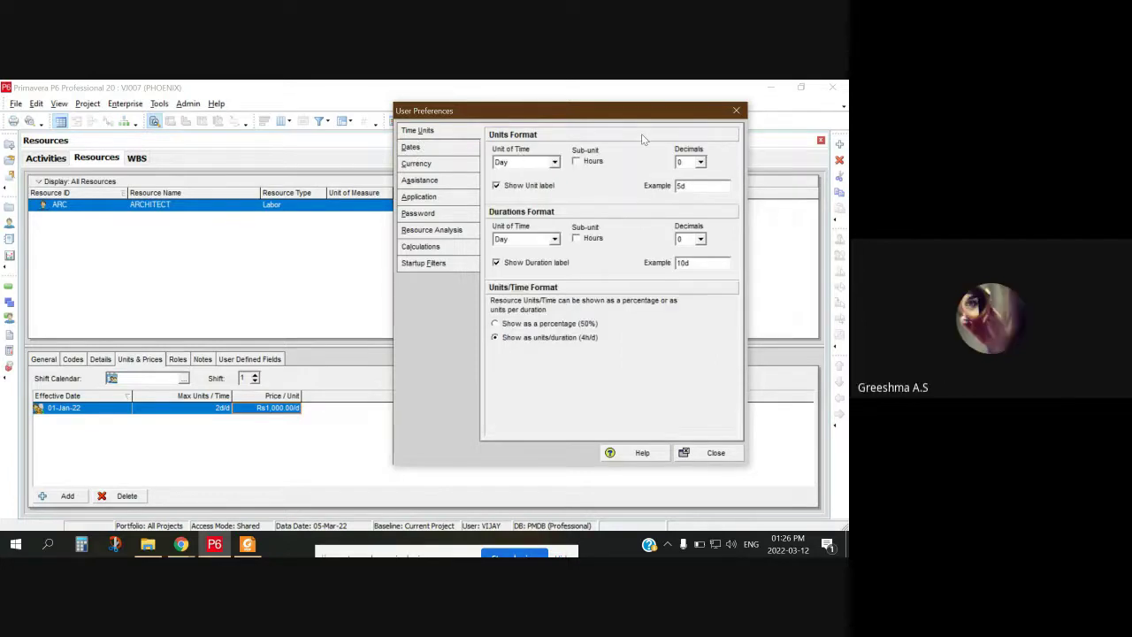
{"action": "left_click", "coordinate": [731, 104]}
Step: Dismiss the table shortcut menu and bring up the Primavera data PDF in Foxit
{"action": "right_click", "coordinate": [560, 249]}
{"action": "left_click", "coordinate": [494, 262]}
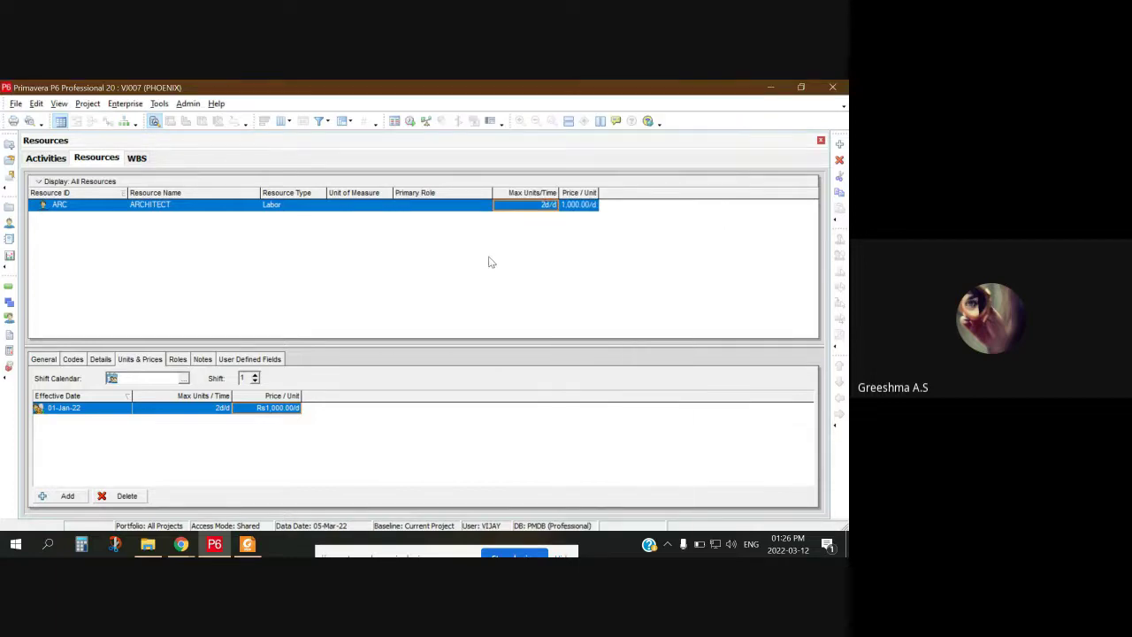
{"action": "right_click", "coordinate": [490, 253]}
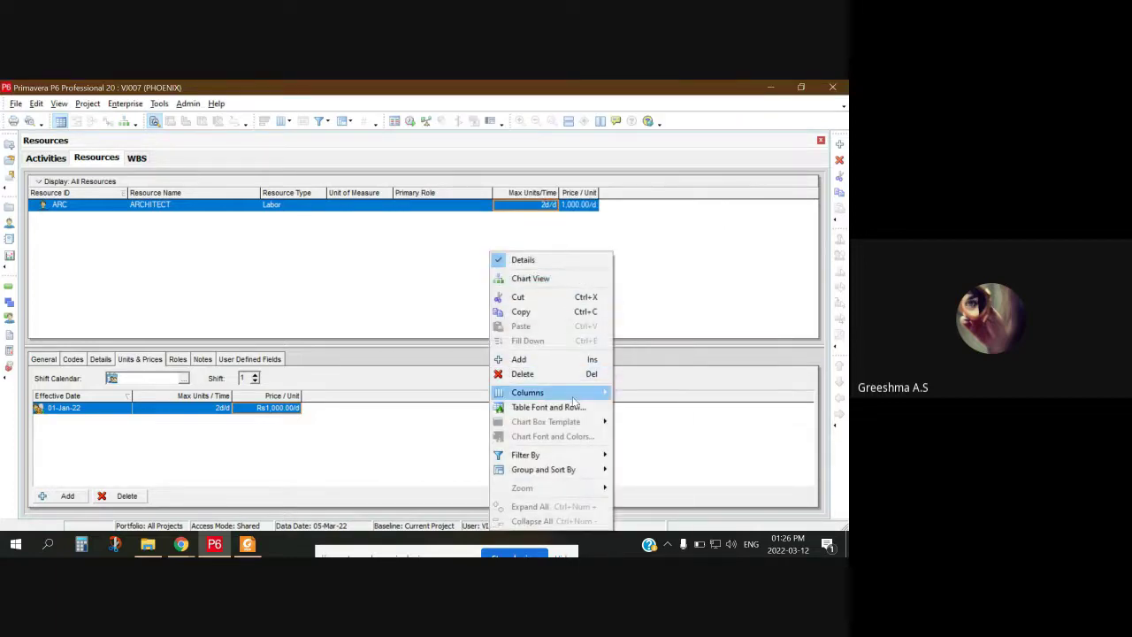
{"action": "left_click", "coordinate": [292, 280]}
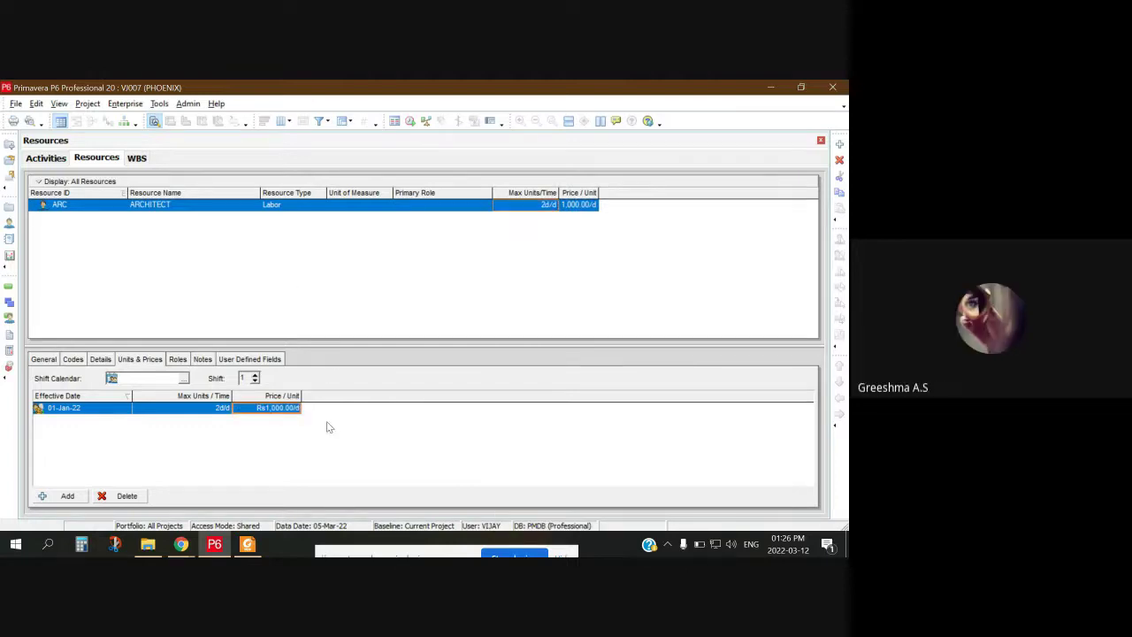
{"action": "left_click", "coordinate": [247, 544]}
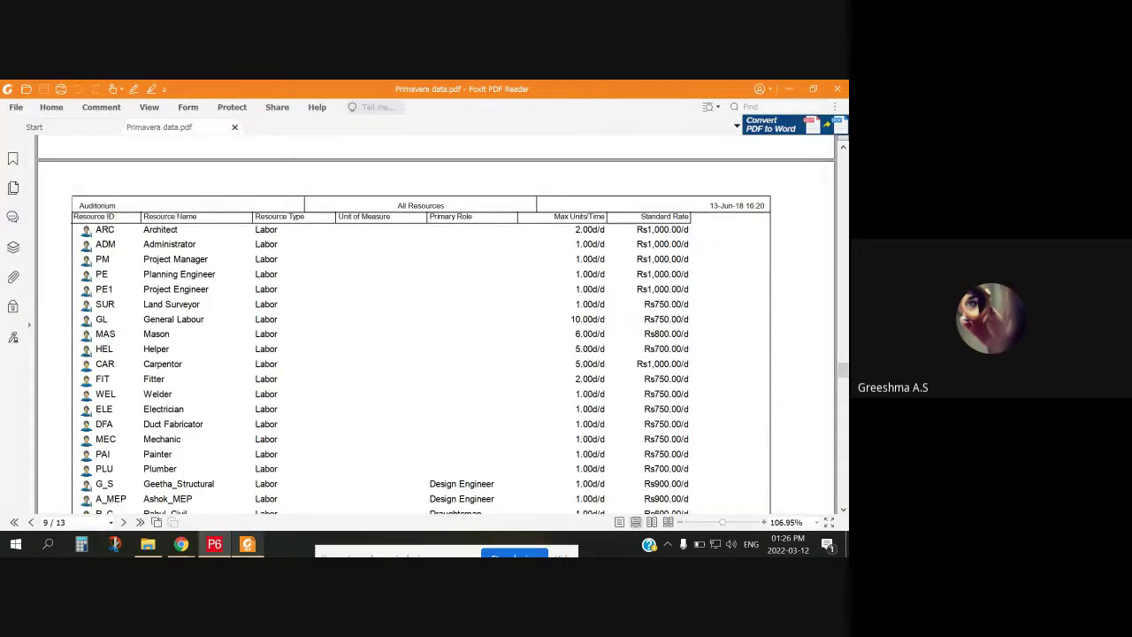
Step: Return from the reference rates PDF to the P6 Resources window
{"action": "left_click", "coordinate": [214, 544]}
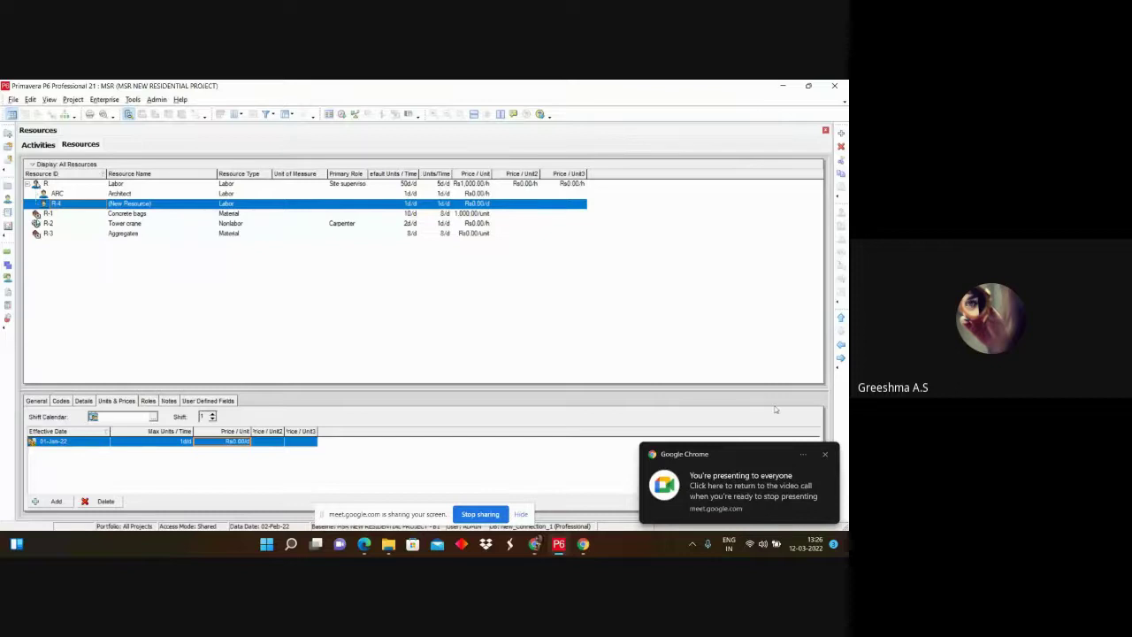
Step: Select ARC Architect, set its price to Rs0.00/d, then switch to Activities
{"action": "left_click", "coordinate": [826, 454]}
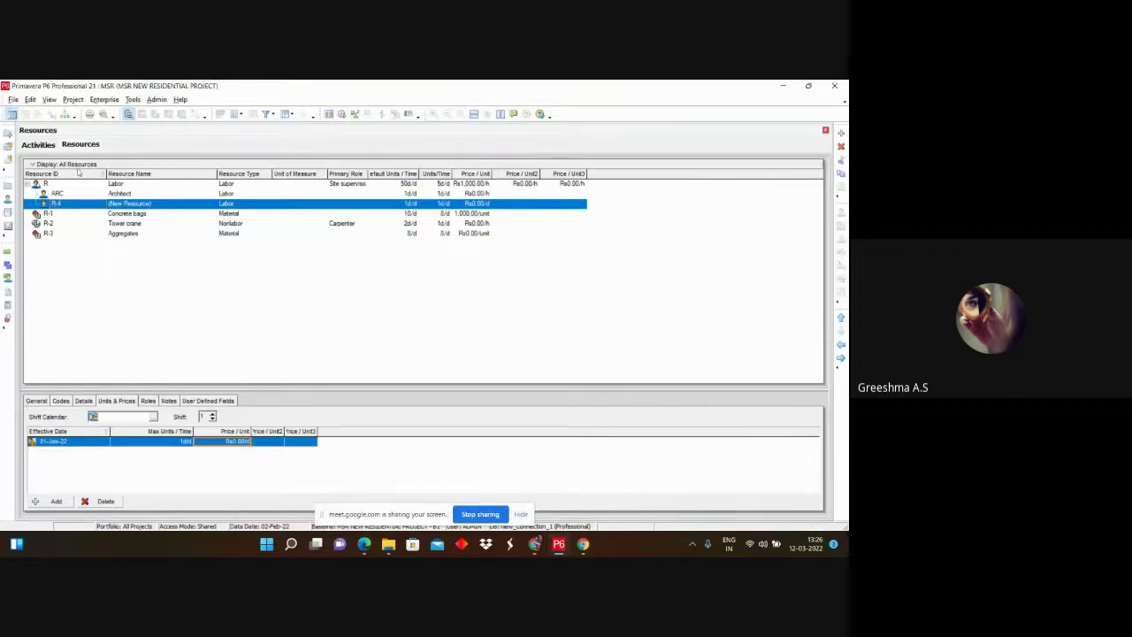
{"action": "left_click", "coordinate": [61, 194]}
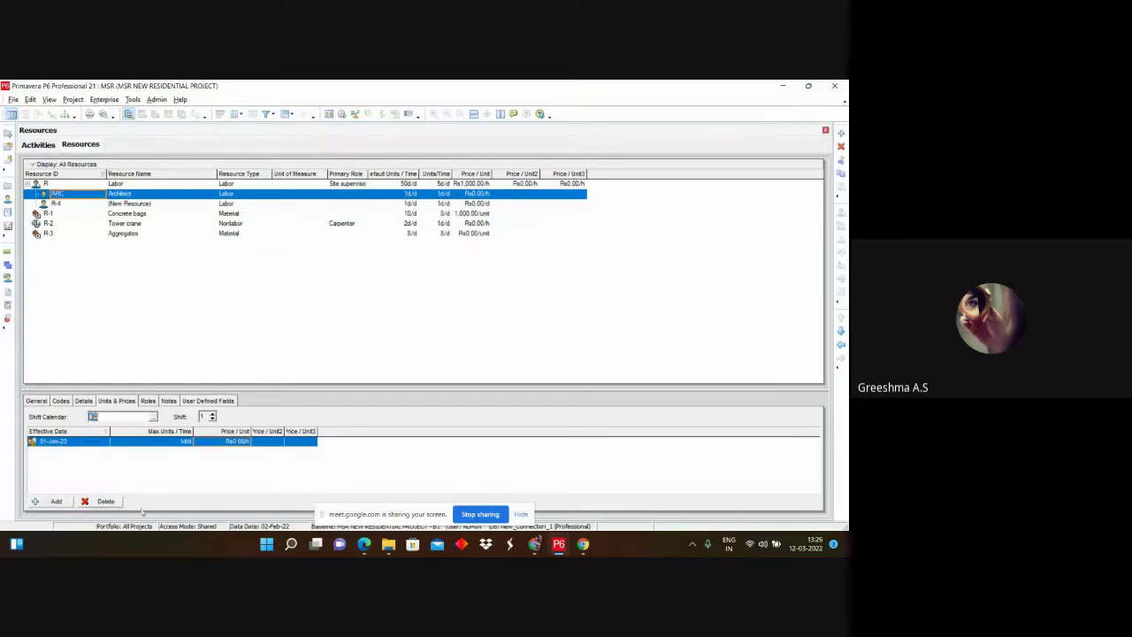
{"action": "left_click", "coordinate": [521, 514]}
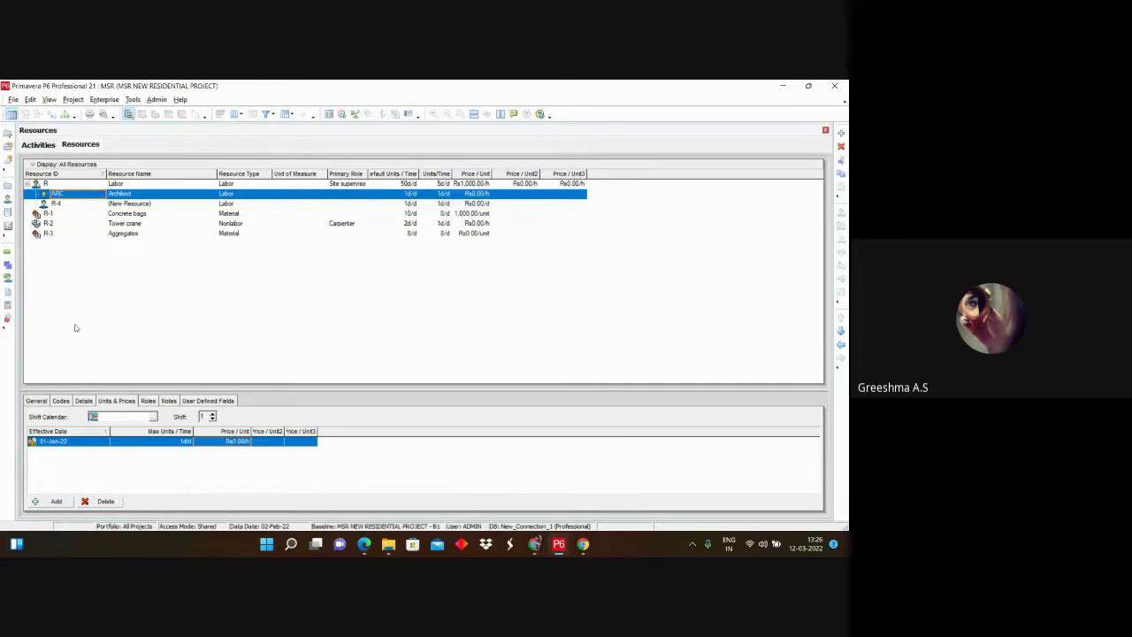
{"action": "left_click", "coordinate": [245, 442]}
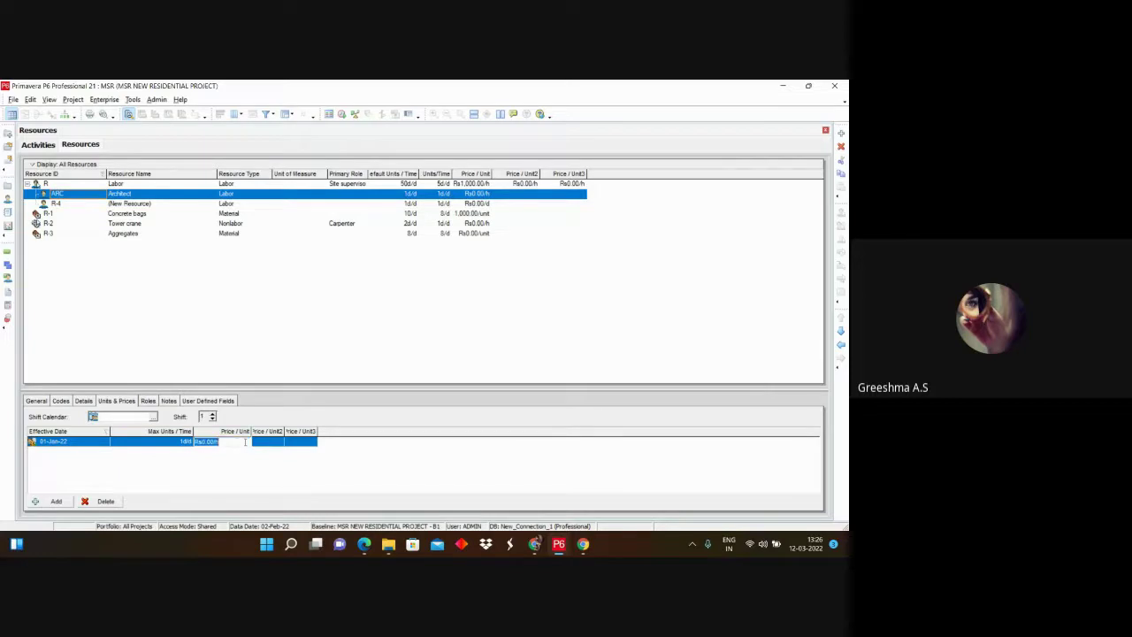
{"action": "left_click", "coordinate": [245, 441]}
{"action": "left_click", "coordinate": [221, 463]}
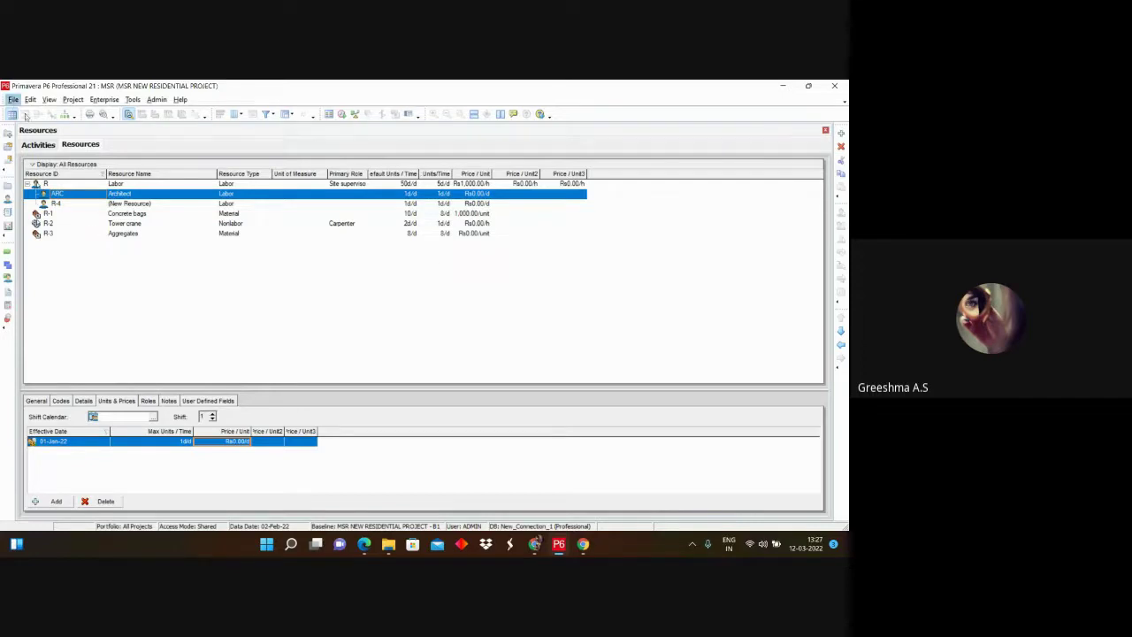
{"action": "left_click", "coordinate": [37, 145]}
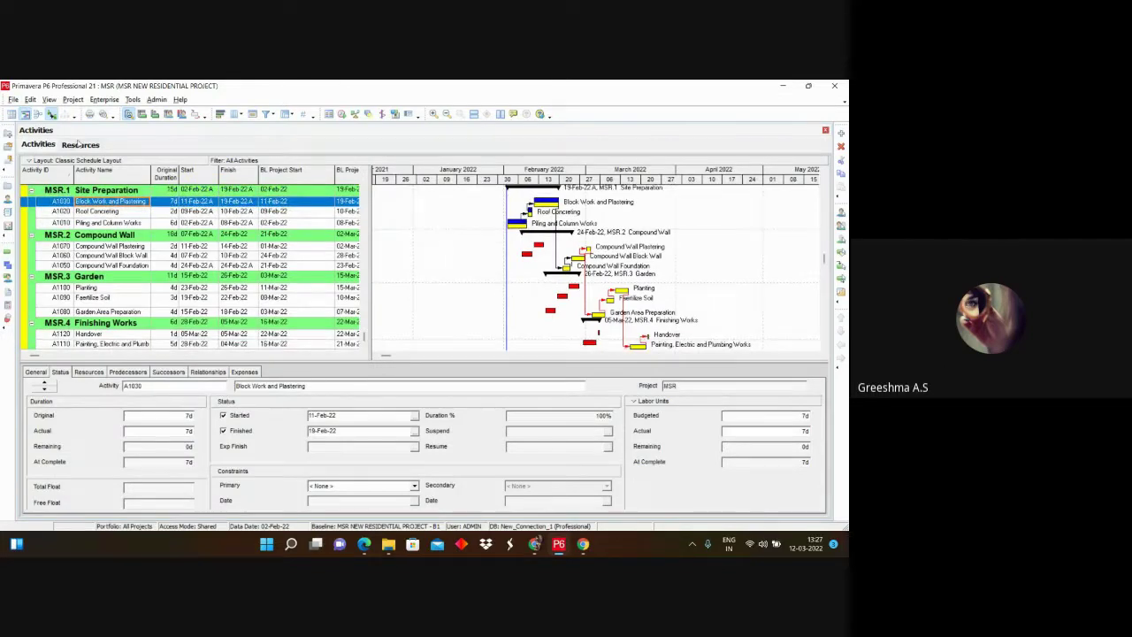
Step: Switch back to the Resources view showing Architect under Labor
{"action": "left_click", "coordinate": [79, 144]}
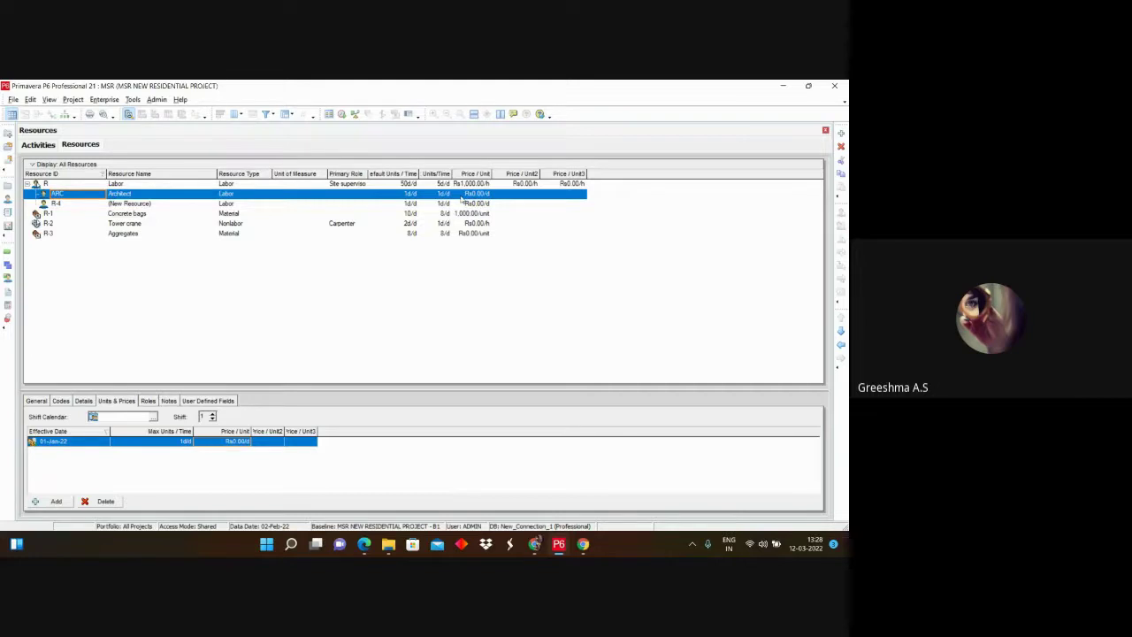
Step: Set the Architect's Max Units/Time to 2 per day
{"action": "left_click", "coordinate": [435, 196]}
{"action": "left_click", "coordinate": [181, 440]}
{"action": "left_click", "coordinate": [181, 439]}
{"action": "type", "text": "2"}
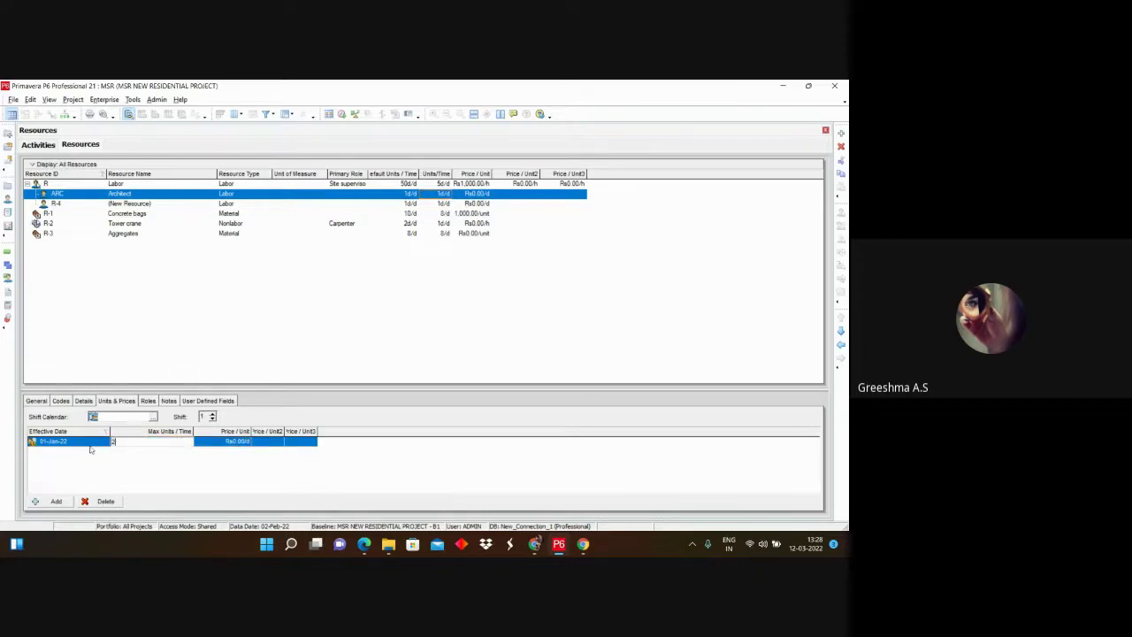
{"action": "key", "text": "Return"}
Step: In User Preferences Time Units, turn off Show Unit label and Show Duration label
{"action": "left_click", "coordinate": [18, 99]}
{"action": "mouse_move", "coordinate": [30, 99]}
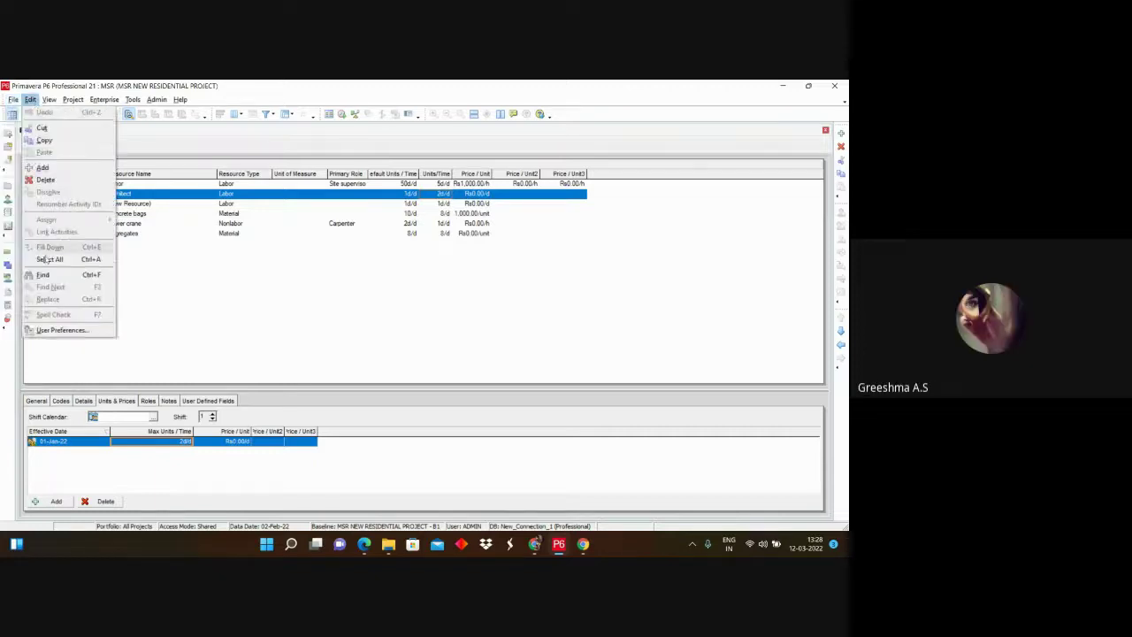
{"action": "left_click", "coordinate": [50, 331]}
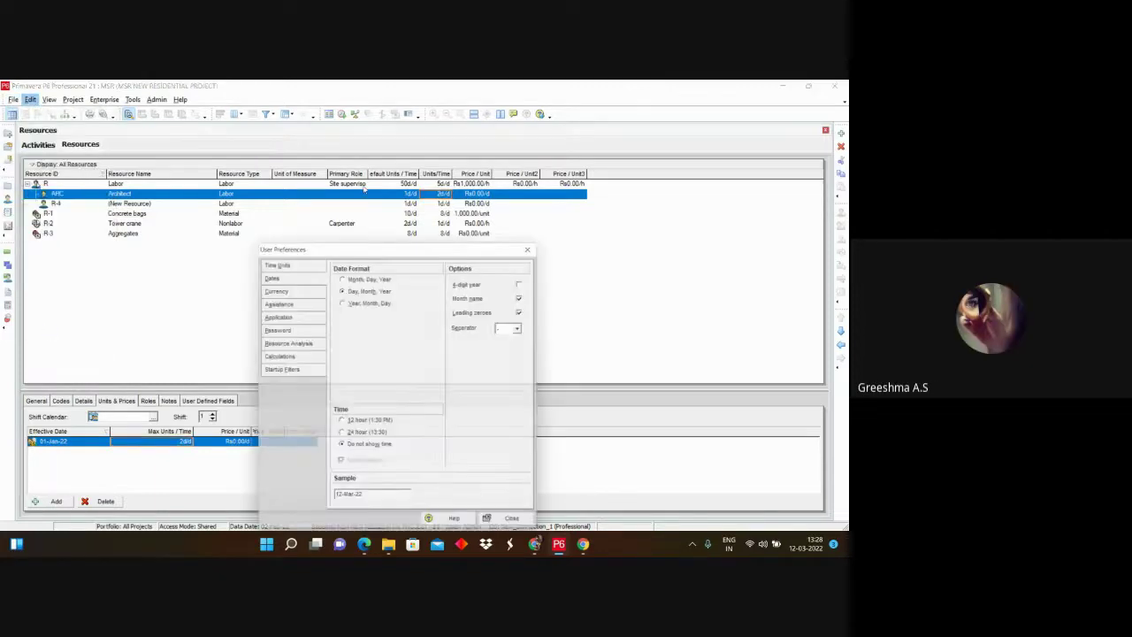
{"action": "left_click", "coordinate": [278, 263]}
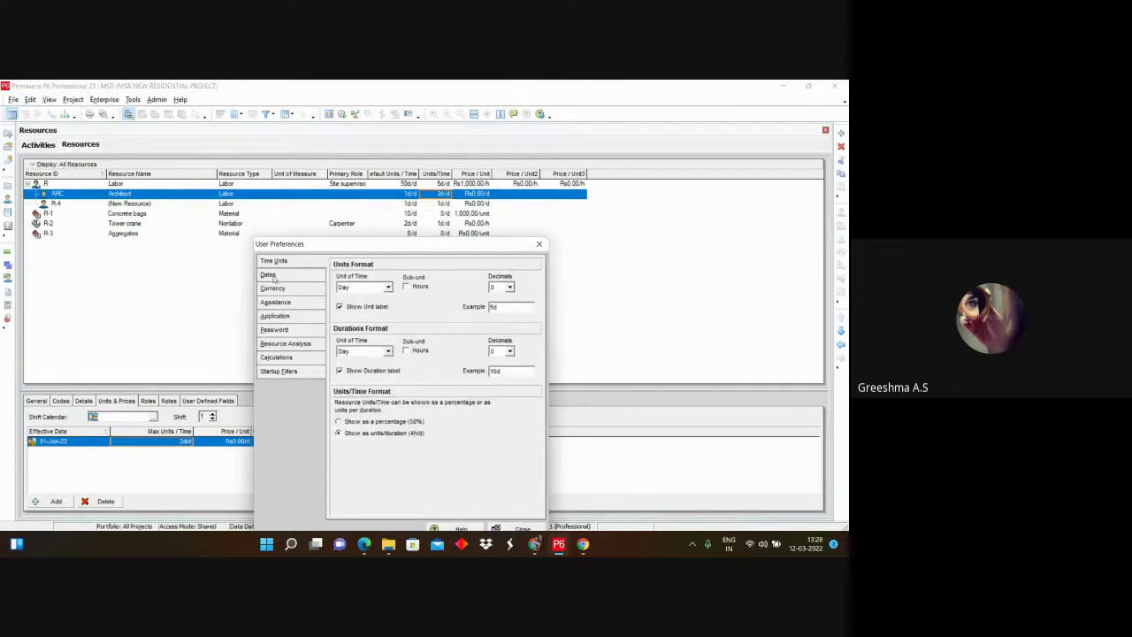
{"action": "left_click", "coordinate": [340, 307]}
{"action": "left_click", "coordinate": [340, 370]}
{"action": "left_click_drag", "start_coordinate": [453, 244], "coordinate": [457, 185]}
{"action": "left_click", "coordinate": [526, 470]}
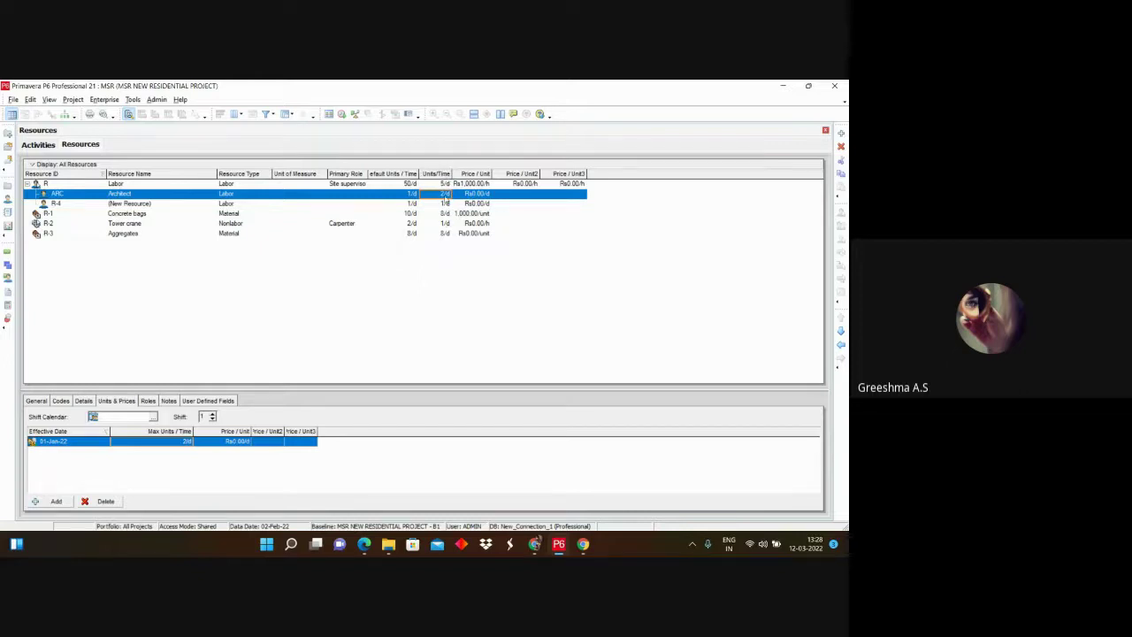
{"action": "left_click", "coordinate": [13, 99]}
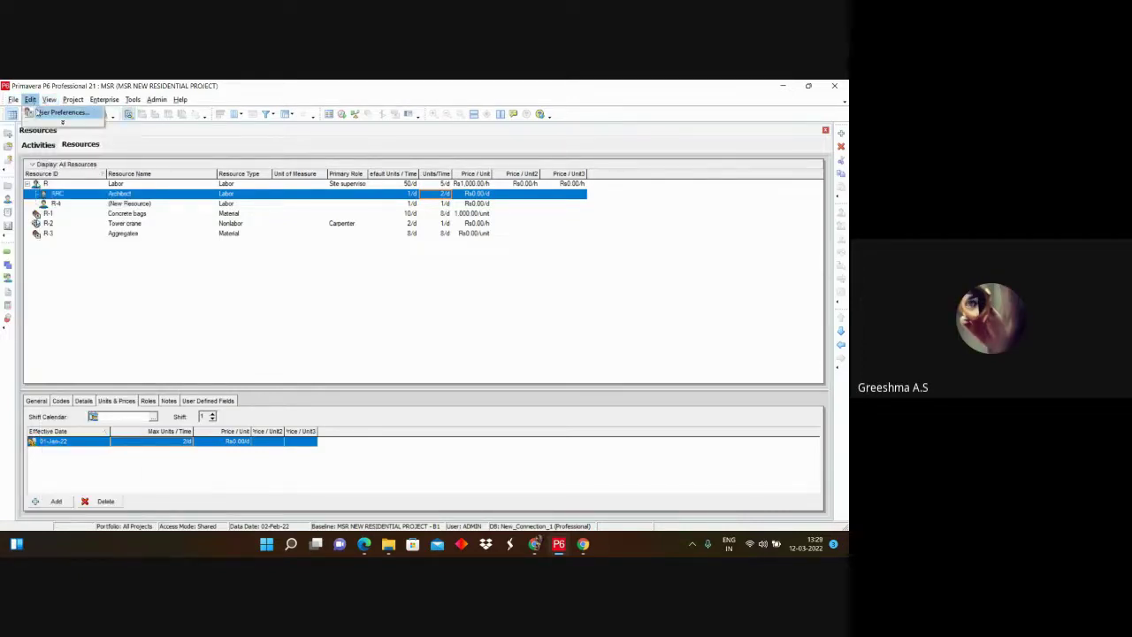
{"action": "left_click", "coordinate": [55, 112]}
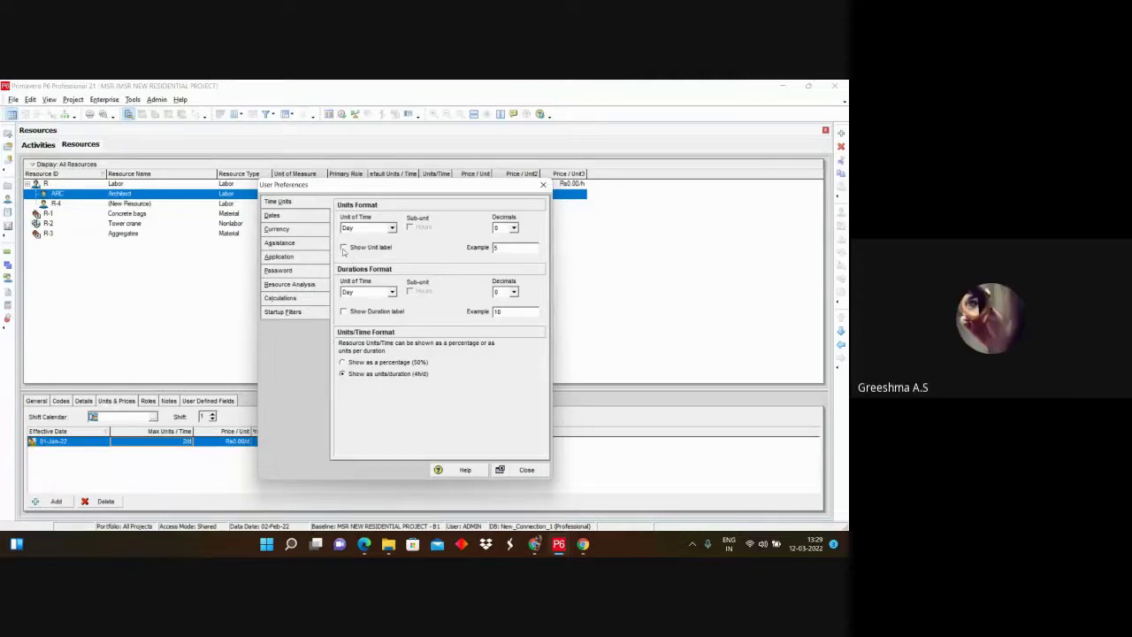
{"action": "left_click", "coordinate": [523, 469]}
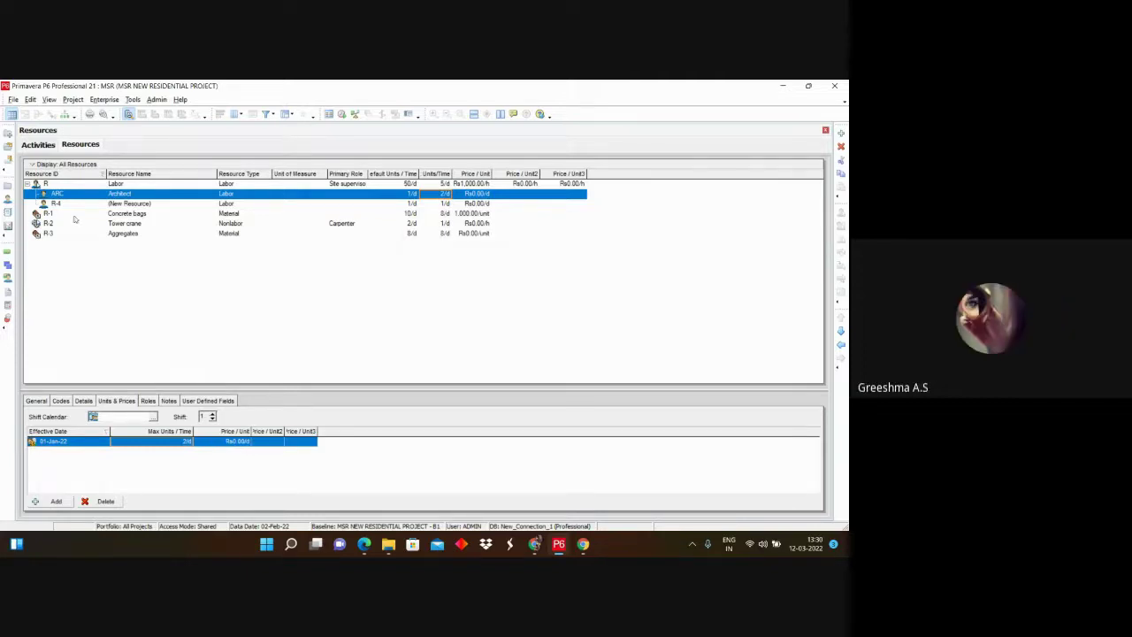
Step: Set ARC Architect's price per unit to 1000, giving Rs1,000.00/d
{"action": "left_click", "coordinate": [477, 194]}
{"action": "left_click", "coordinate": [244, 442]}
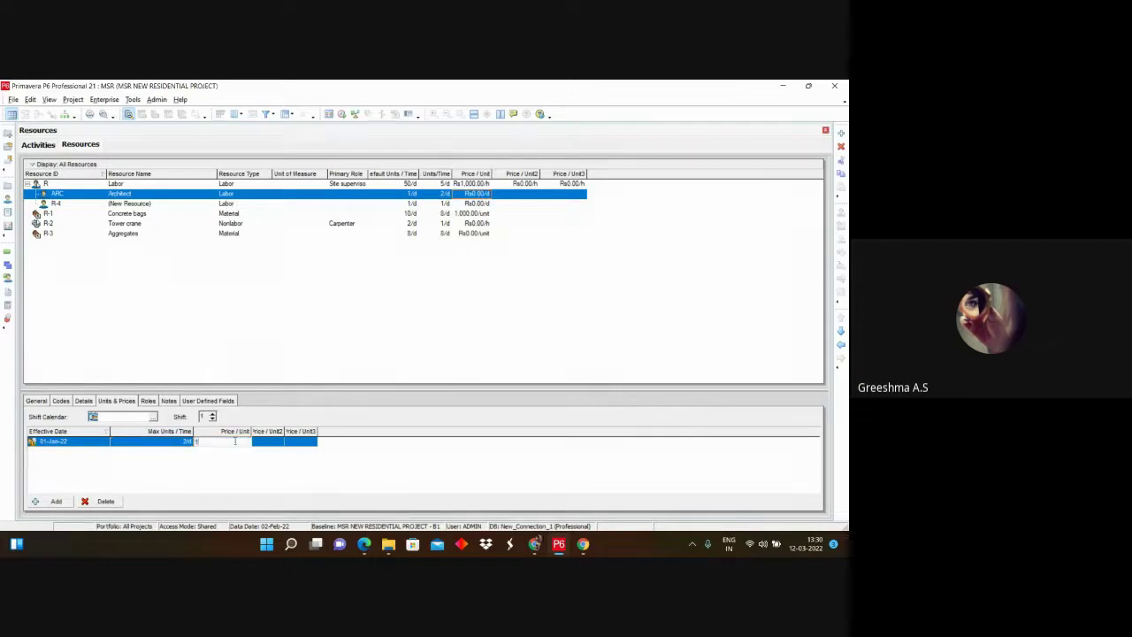
{"action": "type", "text": "1000"}
{"action": "key", "text": "Return"}
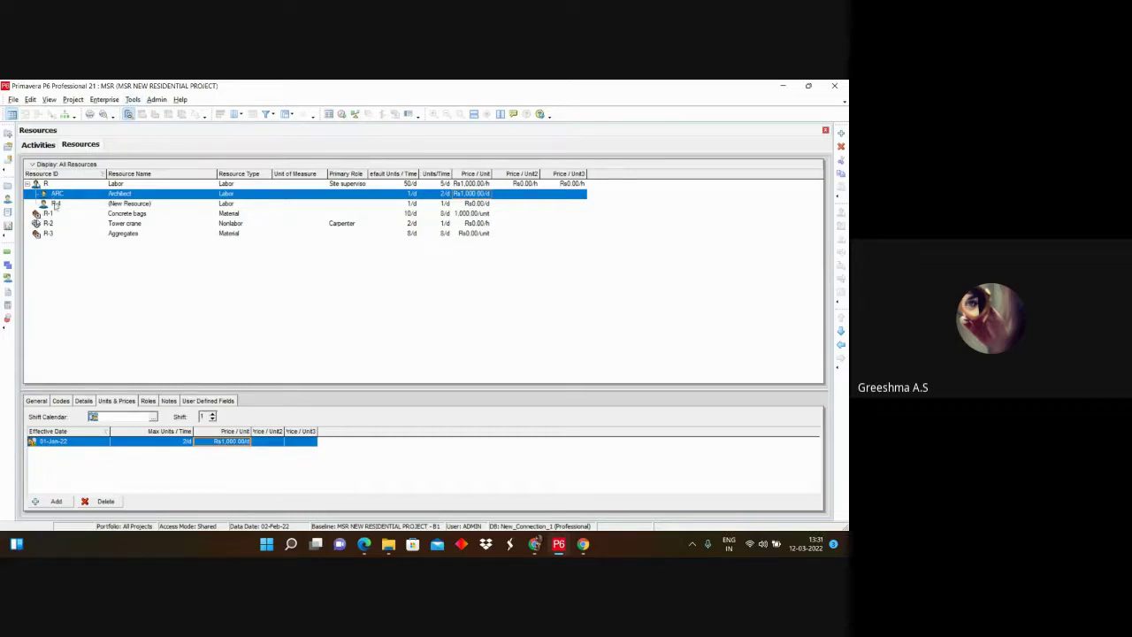
Step: Rename the new resource R-4 to 'Site supervisor'
{"action": "left_click", "coordinate": [57, 204]}
{"action": "left_click", "coordinate": [140, 204]}
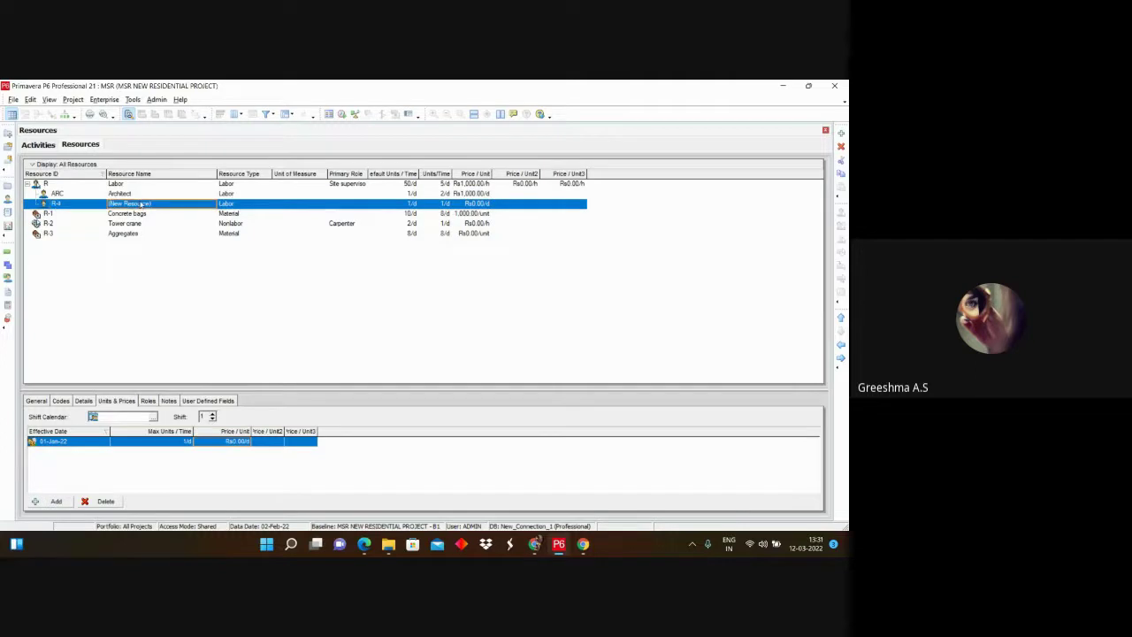
{"action": "type", "text": "S"}
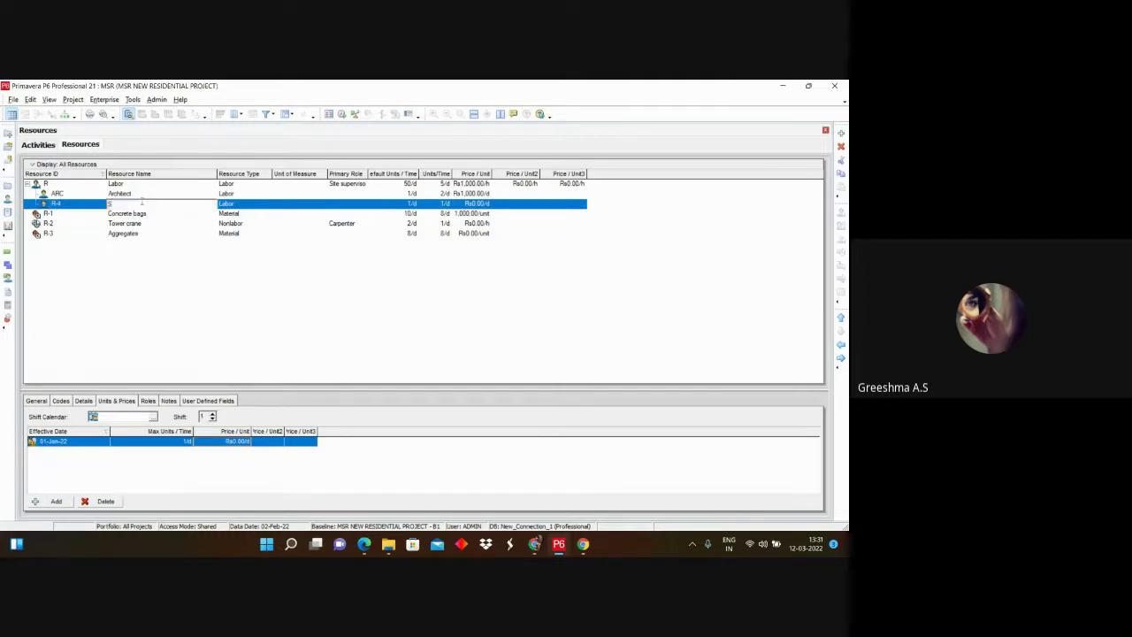
{"action": "type", "text": "ite supervis"}
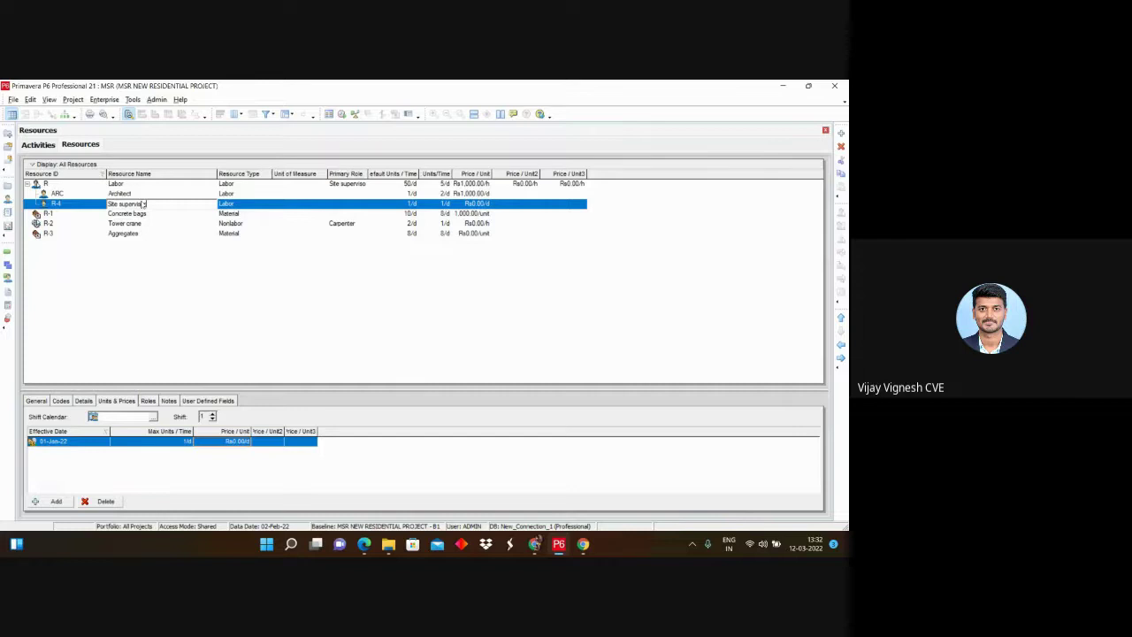
{"action": "type", "text": "or"}
{"action": "left_click", "coordinate": [44, 214]}
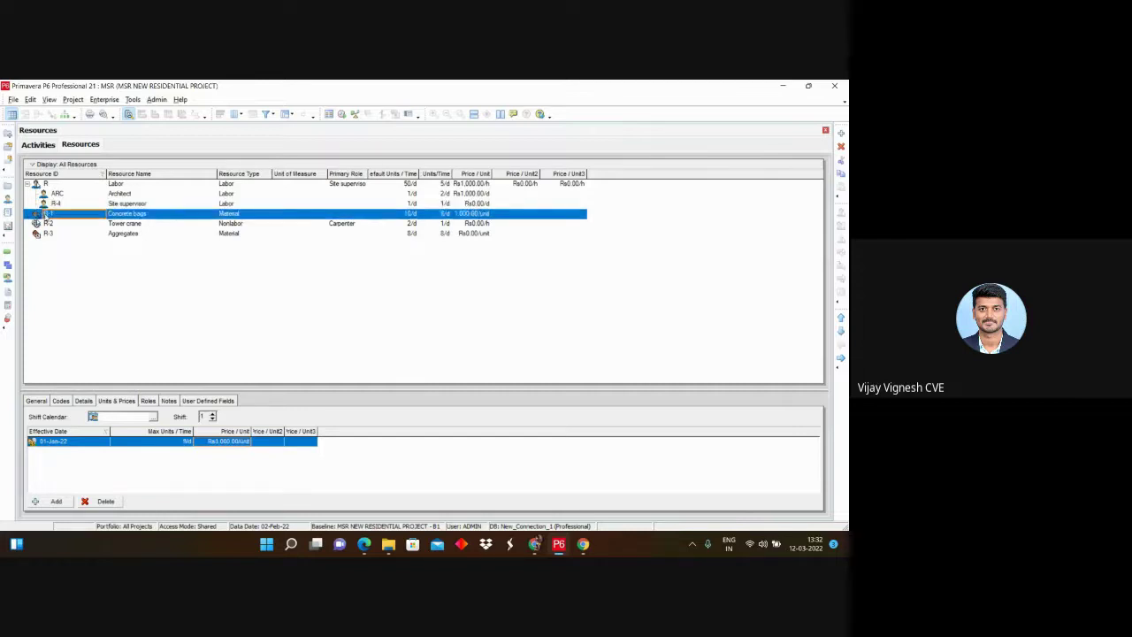
Step: Change Site supervisor's resource ID to SS, then demote Concrete bags one level
{"action": "left_click", "coordinate": [74, 204]}
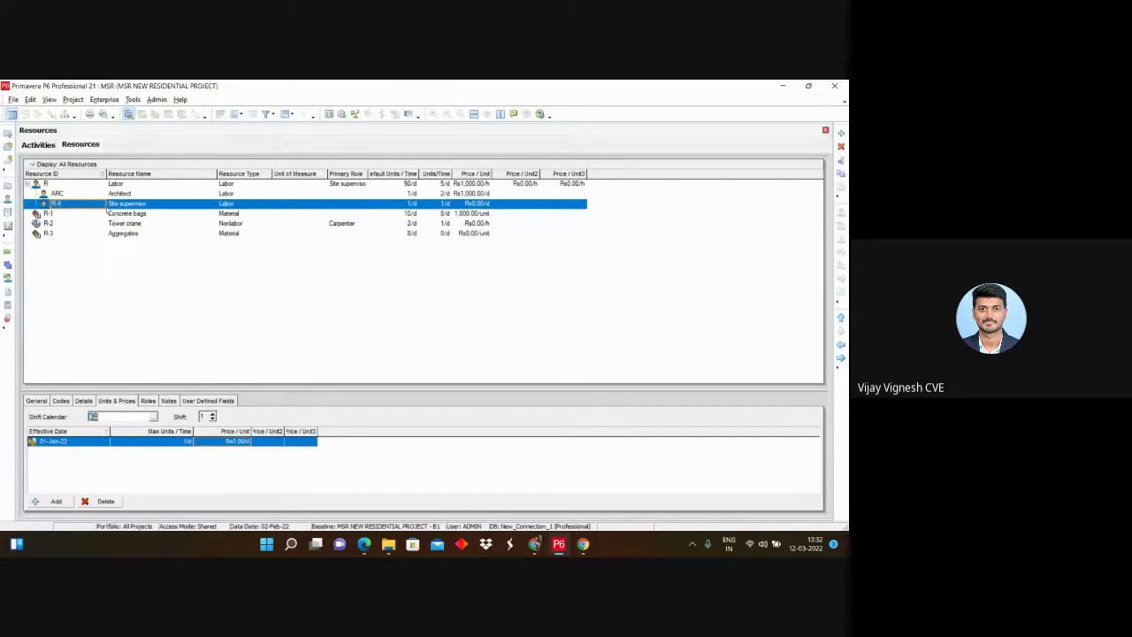
{"action": "left_click", "coordinate": [93, 203]}
{"action": "type", "text": "SS"}
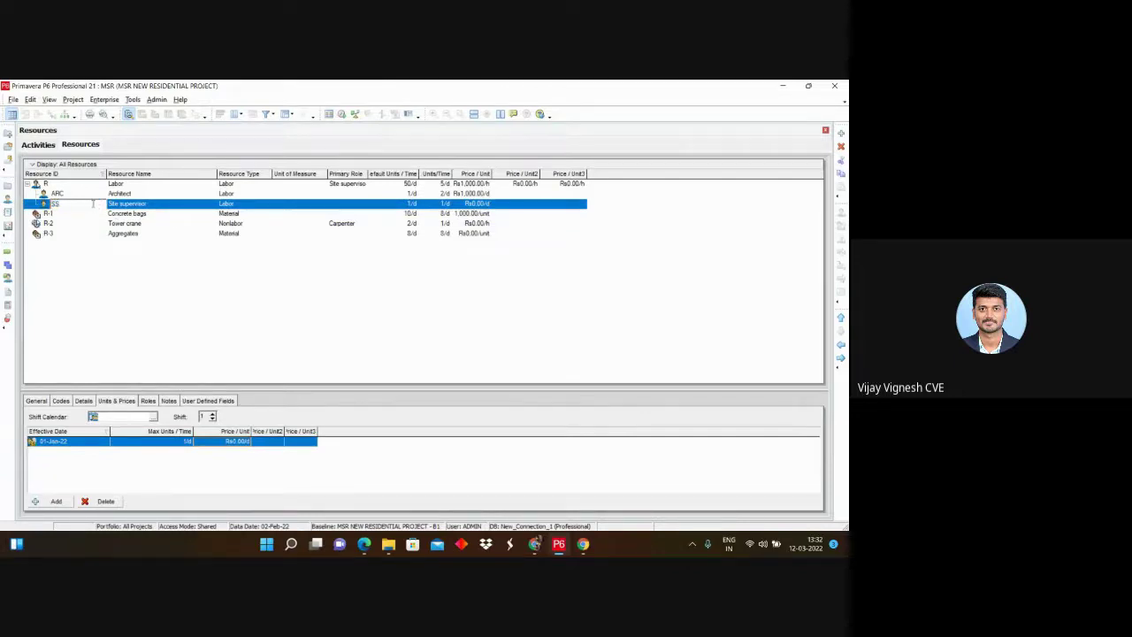
{"action": "left_click", "coordinate": [100, 214]}
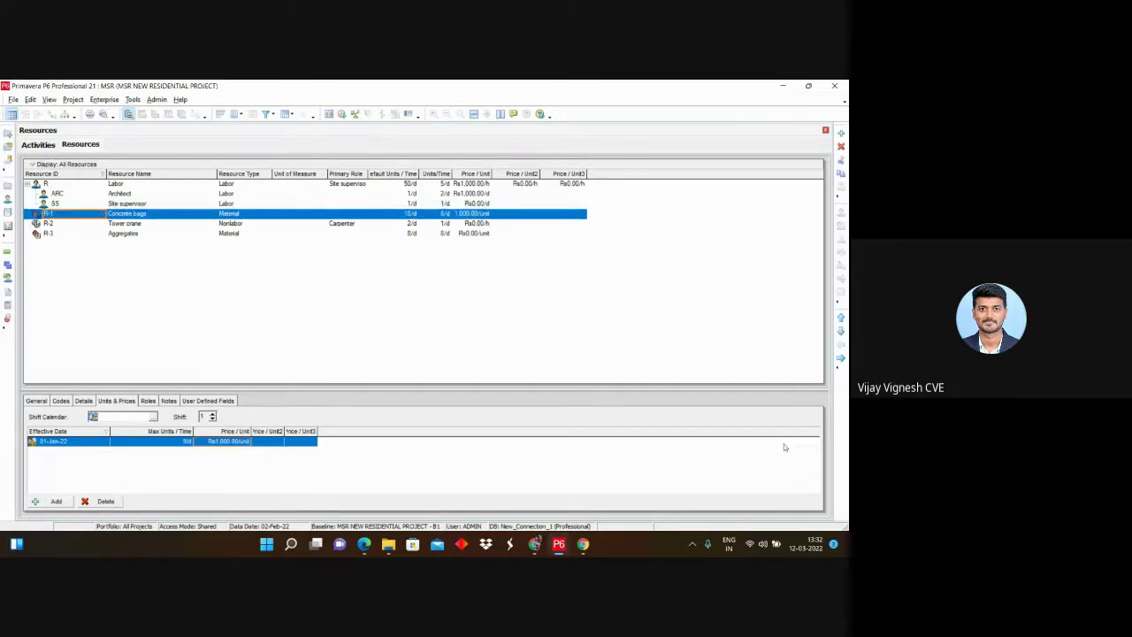
{"action": "left_click", "coordinate": [841, 358]}
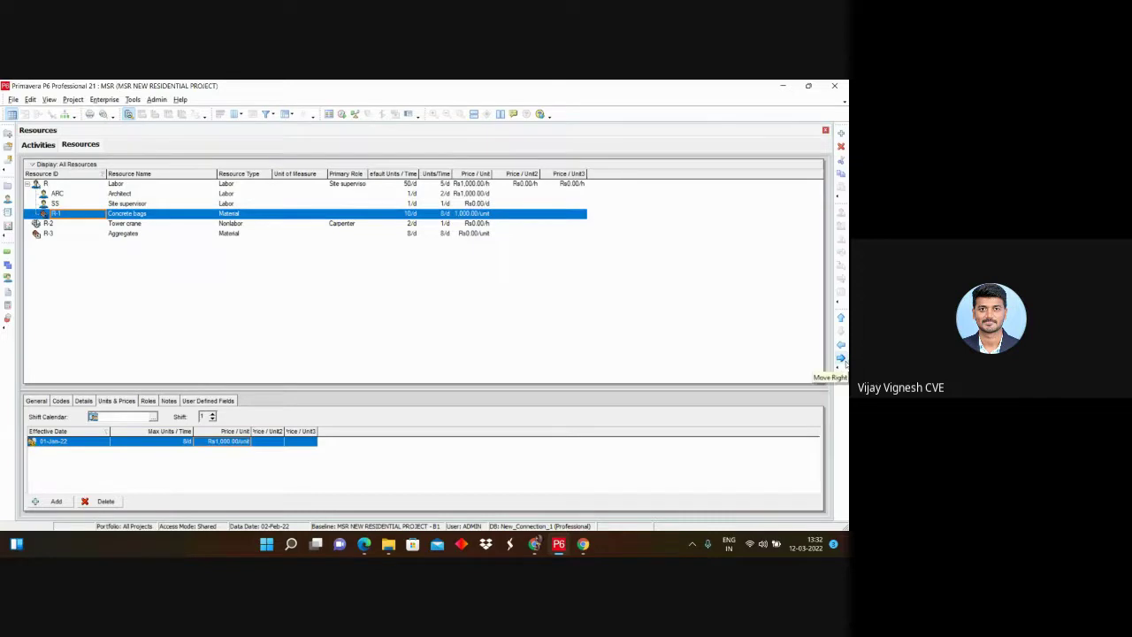
Step: Nest Concrete bags one more level and check Aggregates, Tower crane and Concrete bags
{"action": "left_click", "coordinate": [841, 358]}
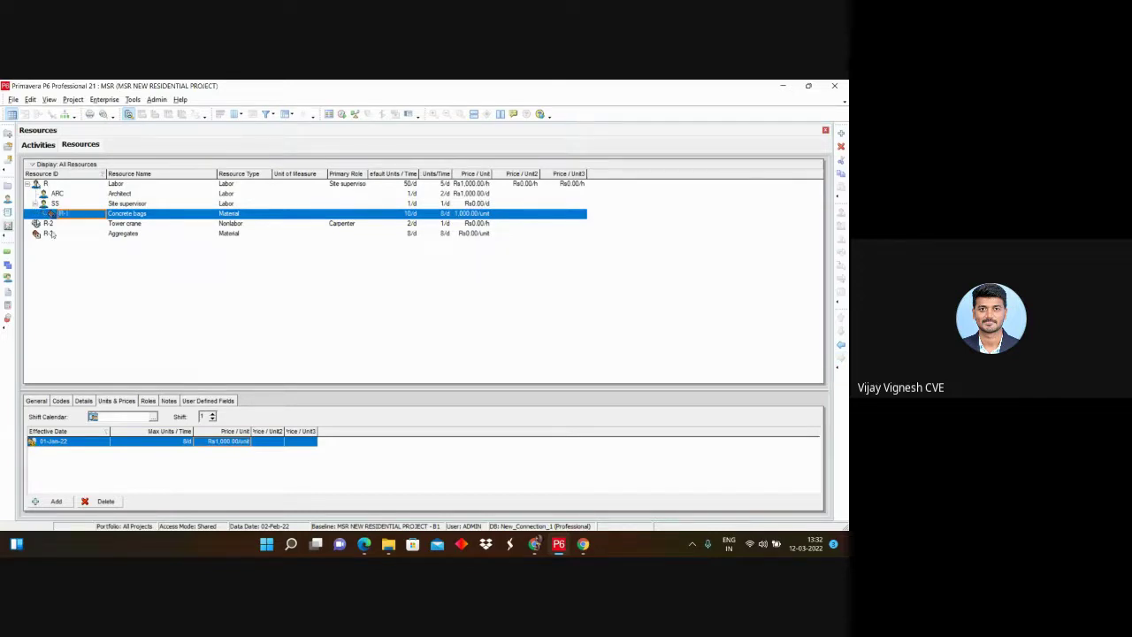
{"action": "left_click", "coordinate": [84, 235]}
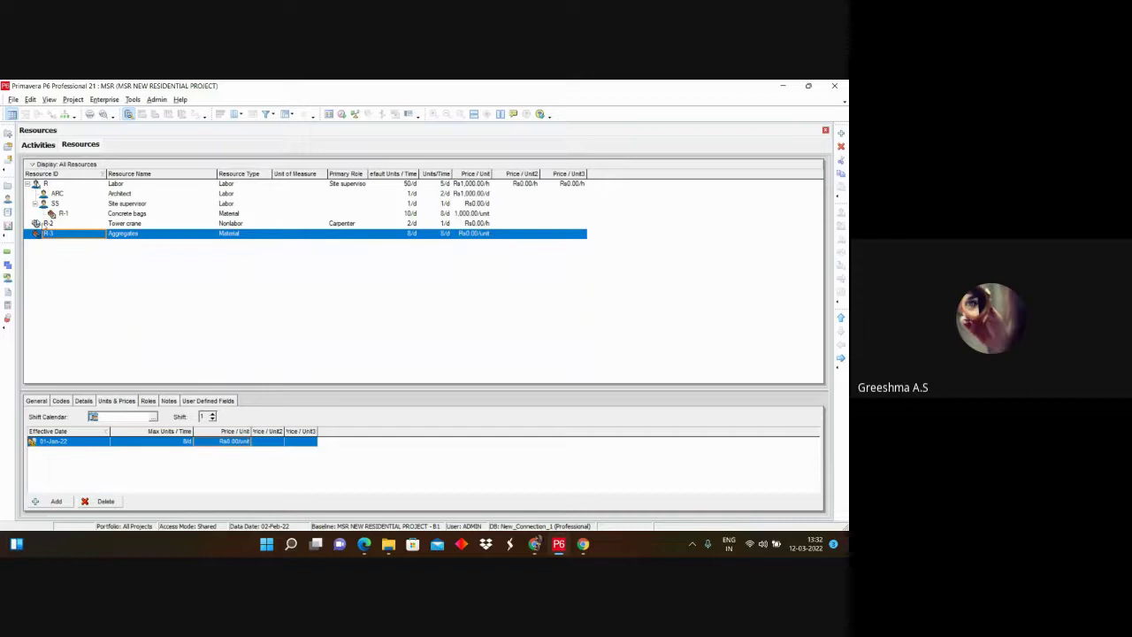
{"action": "left_click", "coordinate": [50, 223]}
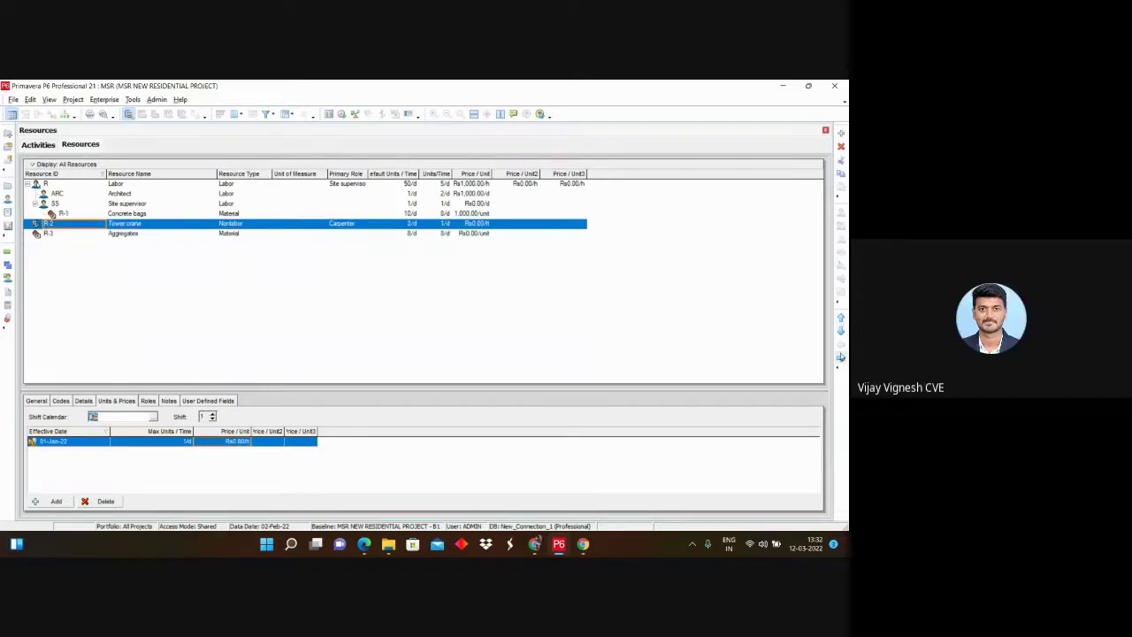
{"action": "left_click", "coordinate": [50, 214]}
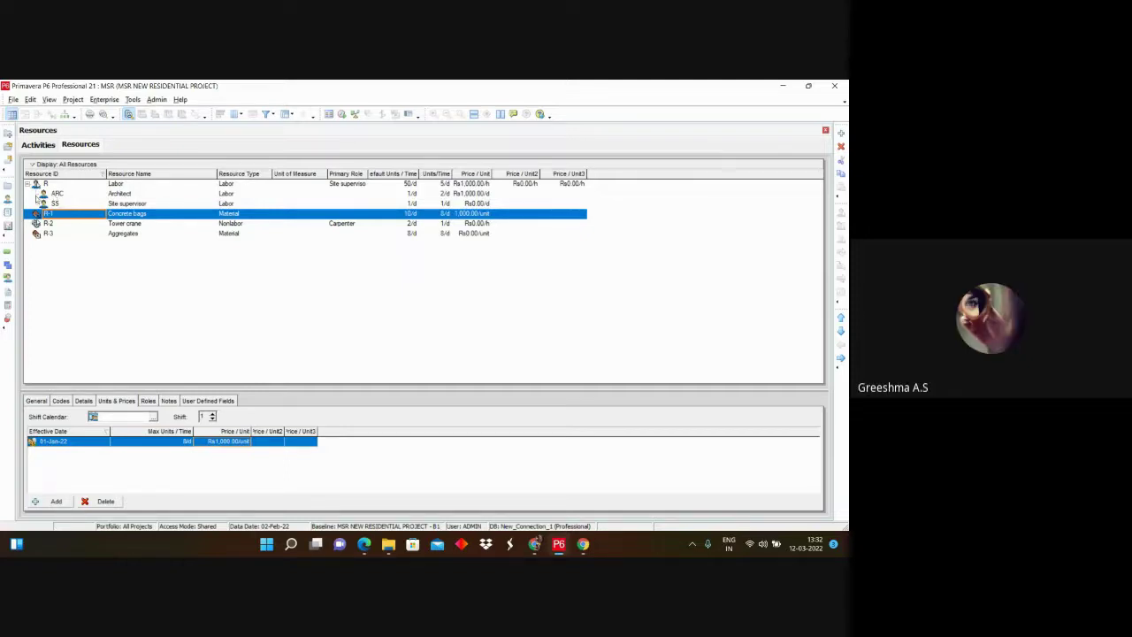
Step: Outdent Architect and Site supervisor from under Labor to the top level
{"action": "left_click", "coordinate": [55, 192]}
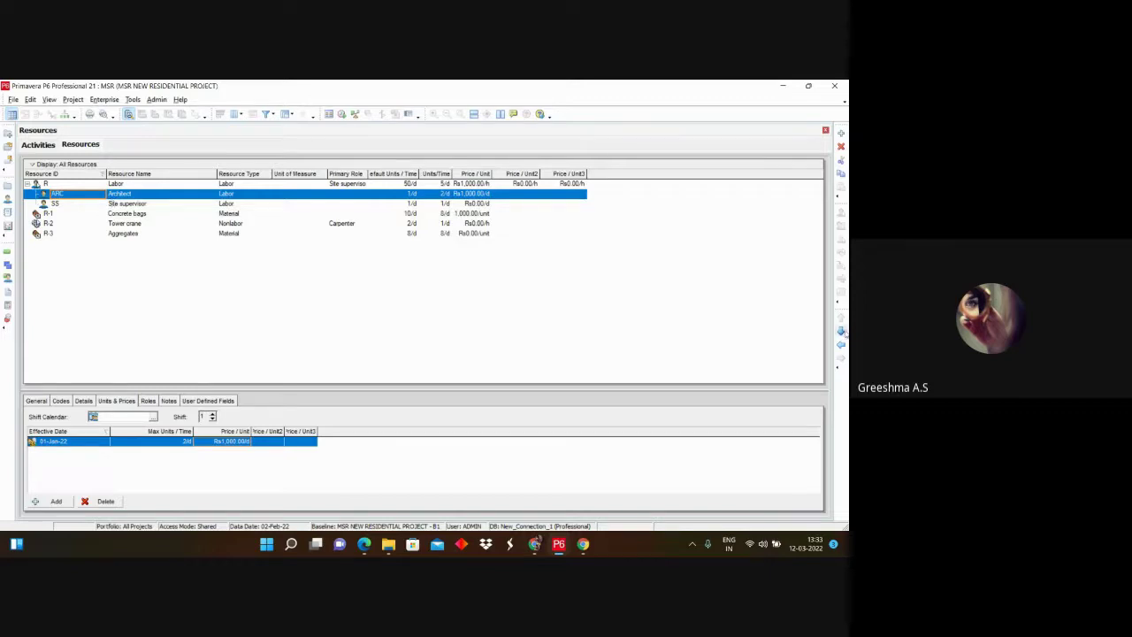
{"action": "left_click", "coordinate": [841, 332]}
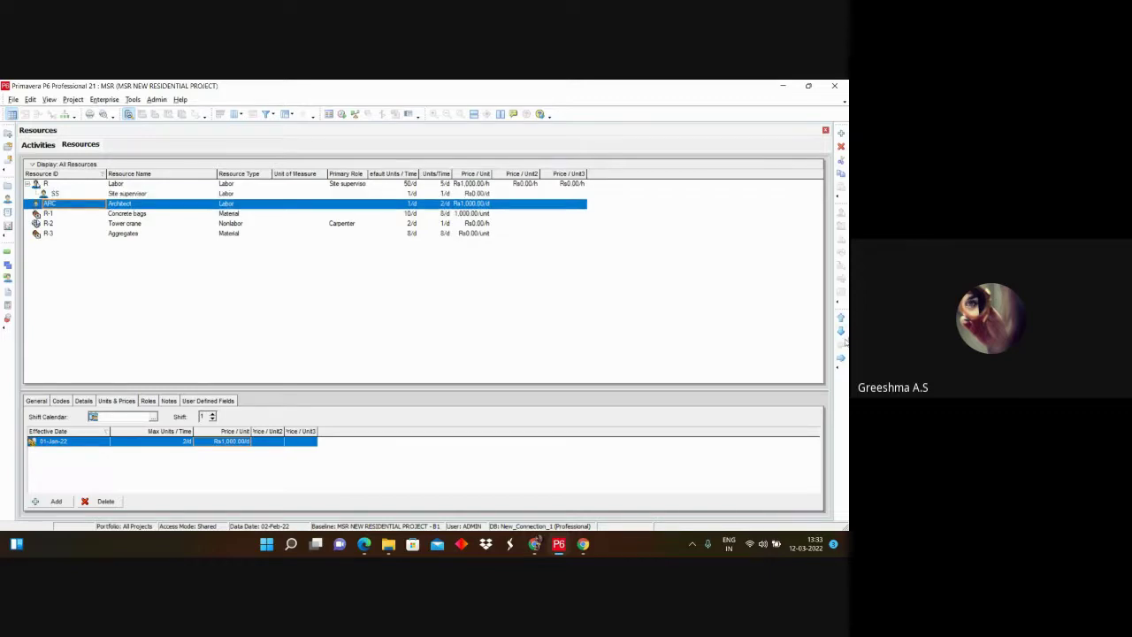
{"action": "left_click", "coordinate": [53, 194]}
{"action": "left_click", "coordinate": [841, 345]}
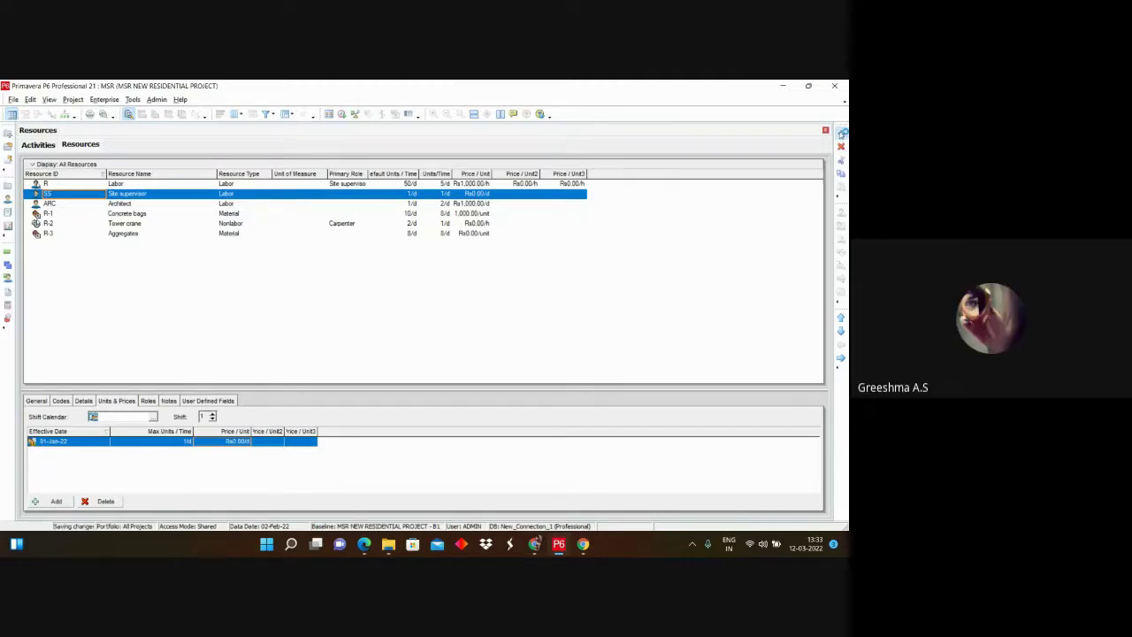
Step: Add a new resource row and change its type to Material
{"action": "left_click", "coordinate": [841, 133]}
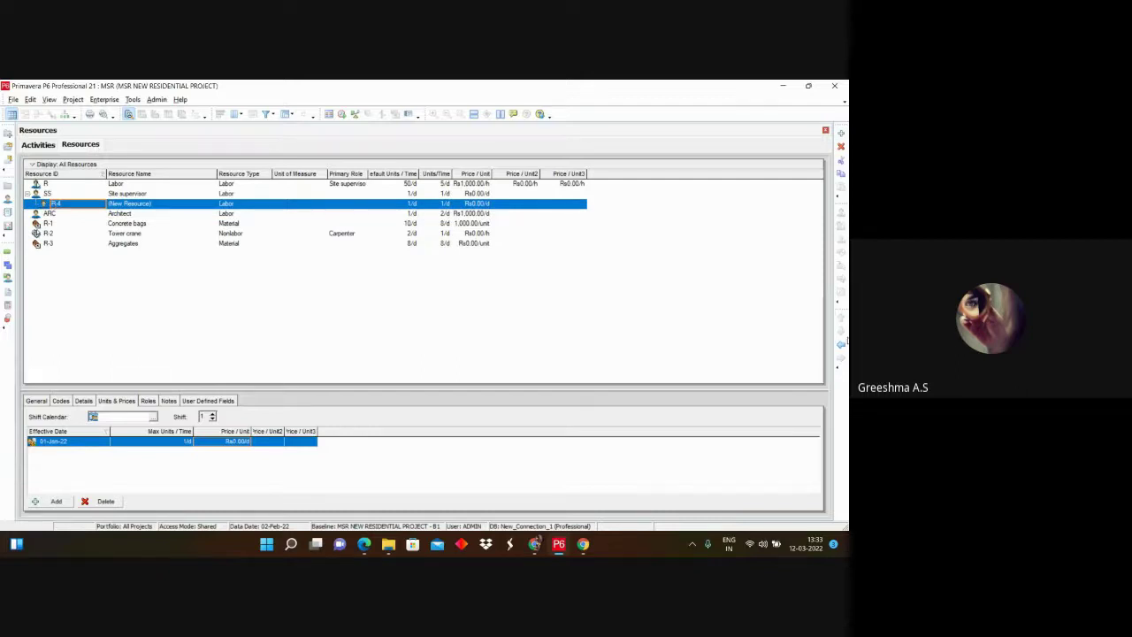
{"action": "left_click", "coordinate": [238, 204]}
{"action": "left_click", "coordinate": [266, 204]}
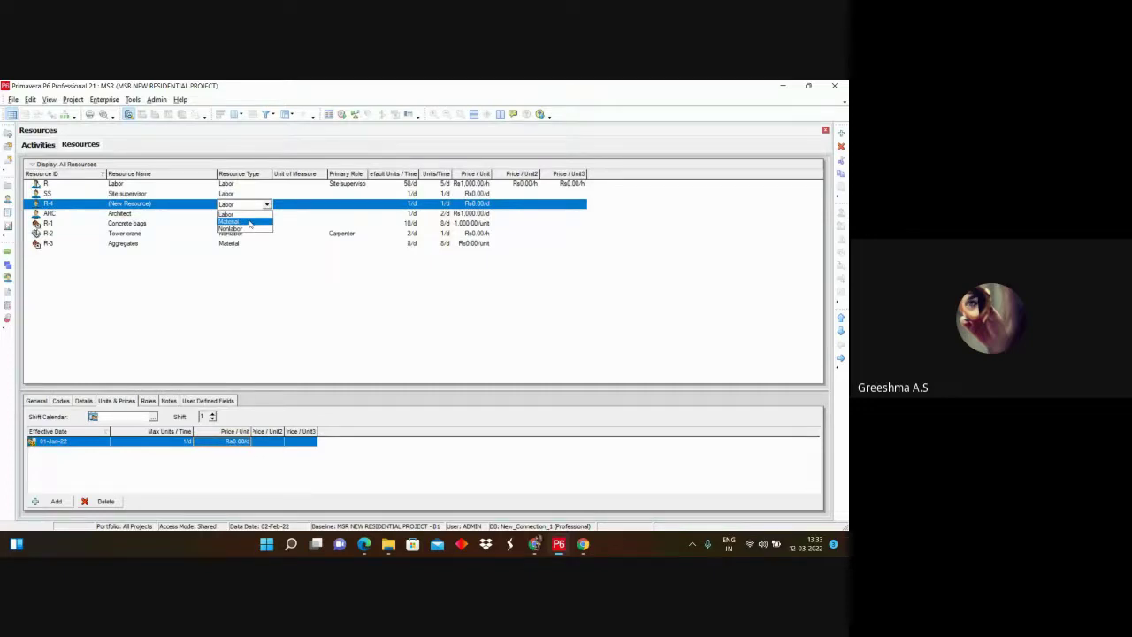
{"action": "left_click", "coordinate": [250, 222]}
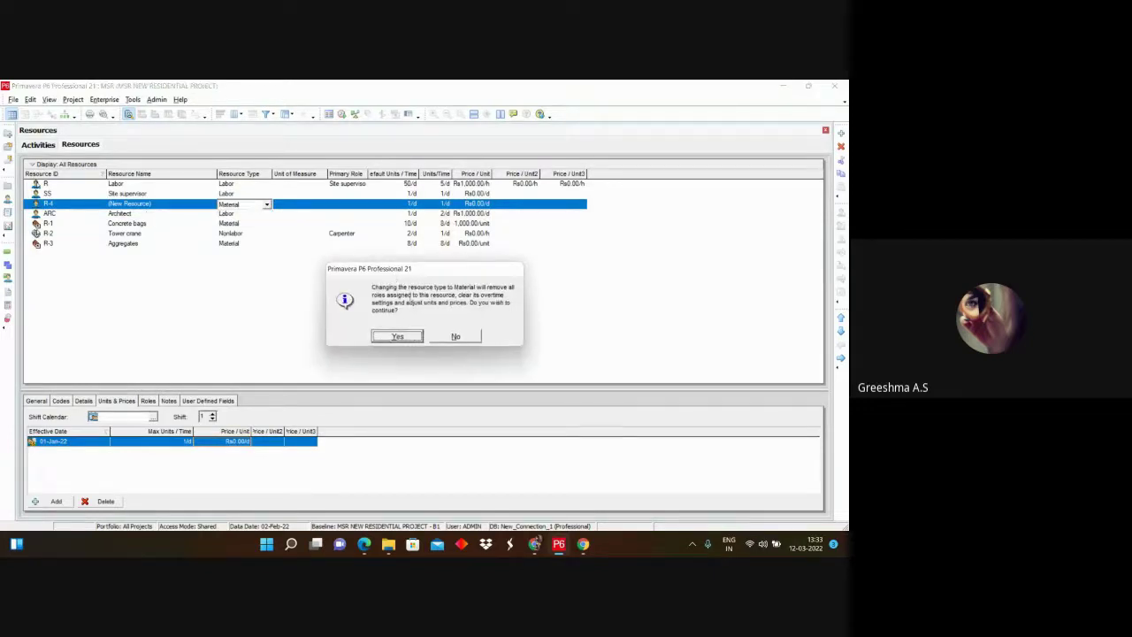
{"action": "left_click", "coordinate": [396, 339]}
Step: Name the new resource Brick and give it the ID BR
{"action": "left_click", "coordinate": [140, 204]}
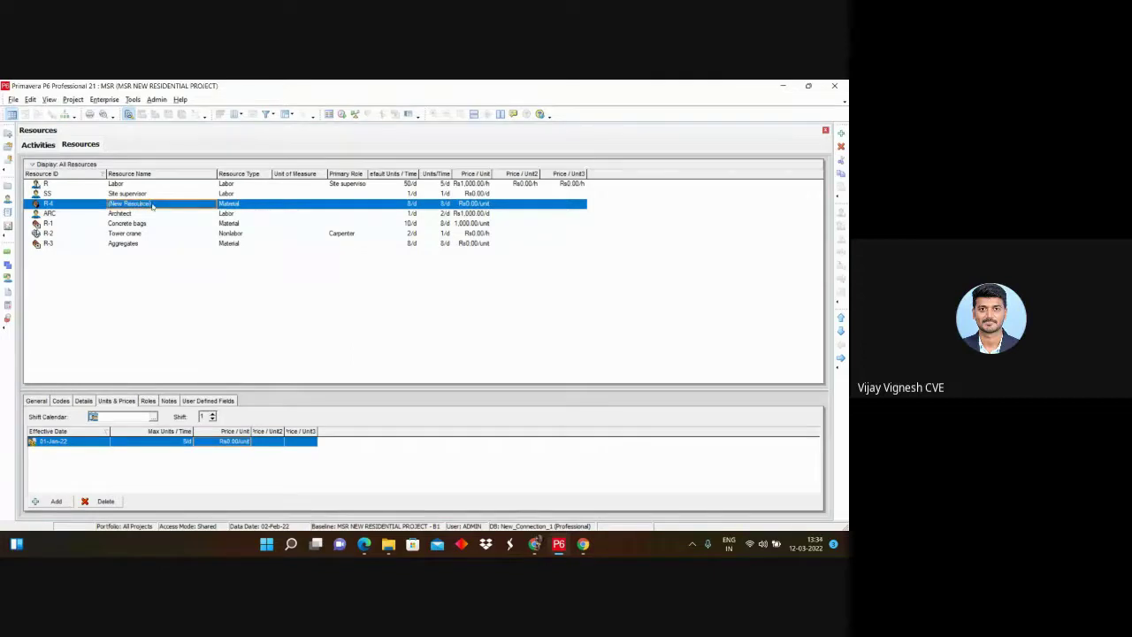
{"action": "type", "text": "Brick"}
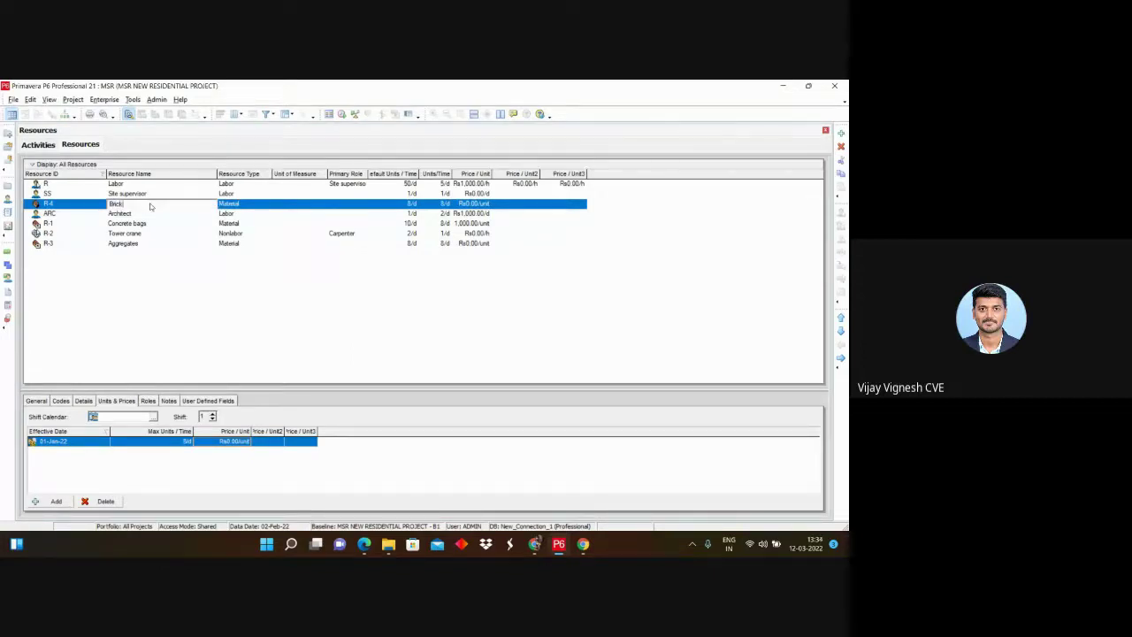
{"action": "left_click", "coordinate": [86, 204]}
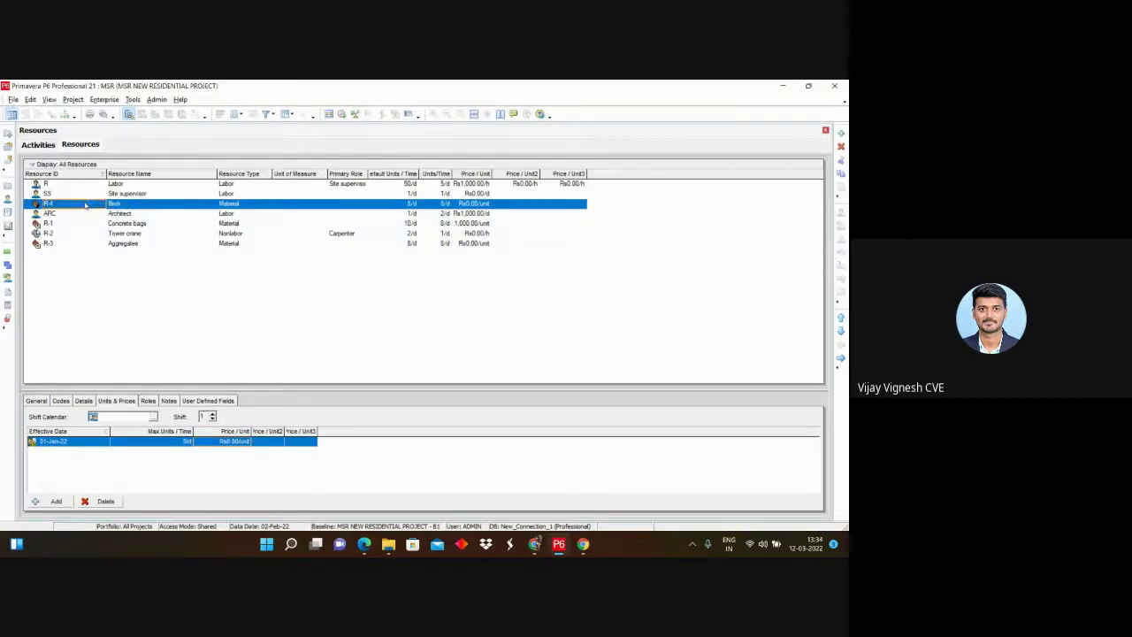
{"action": "type", "text": "B"}
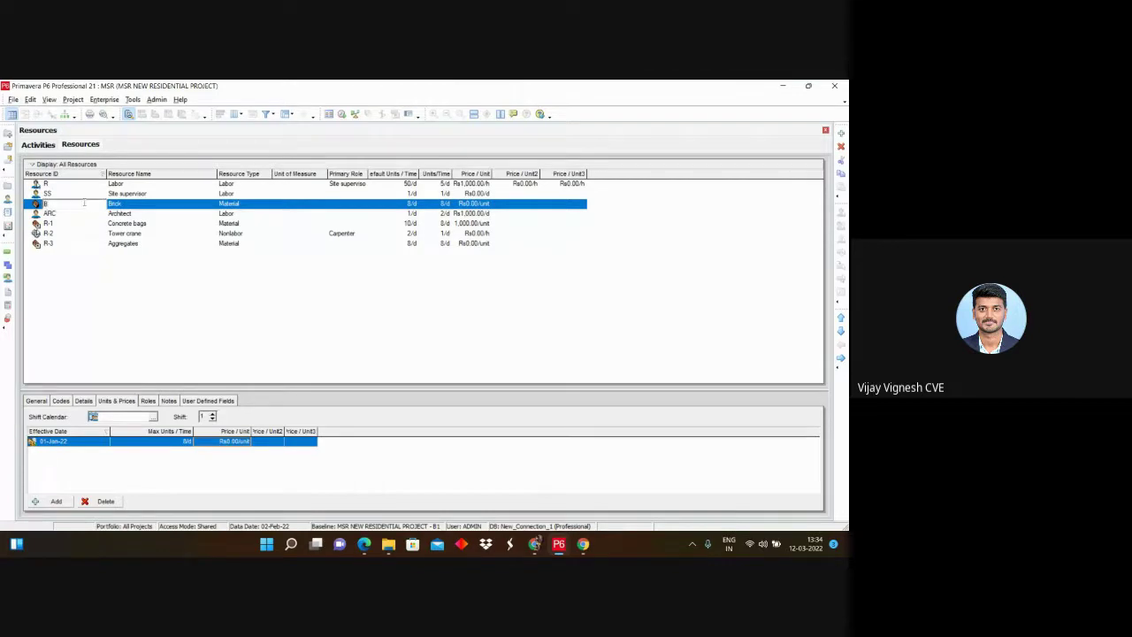
{"action": "type", "text": "R"}
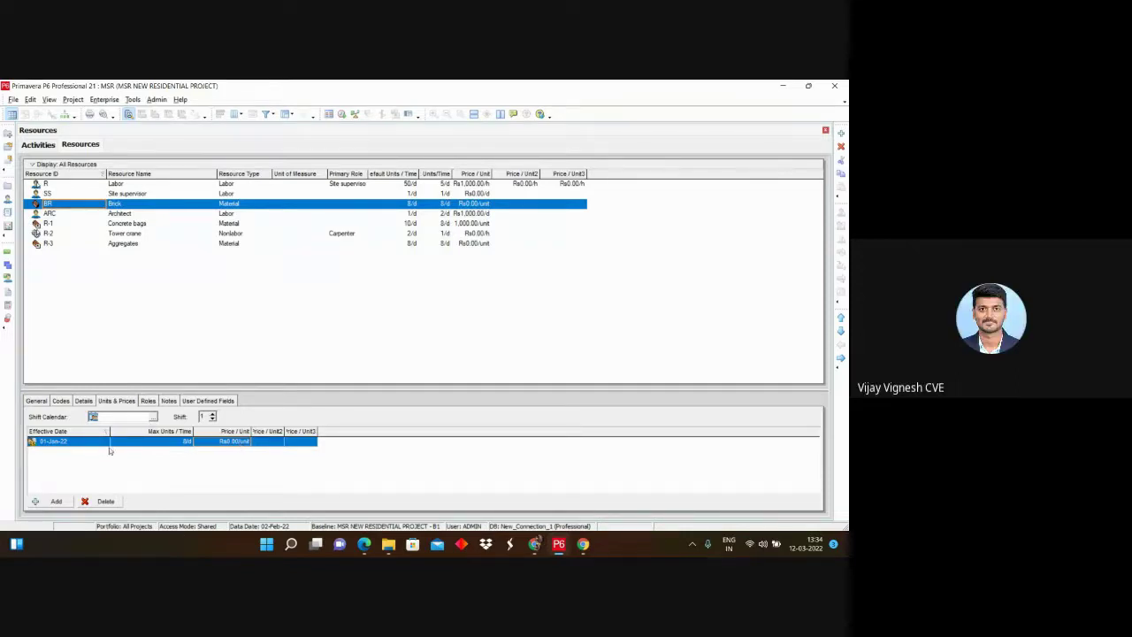
Step: Look through the resource rate column settings and close them without changes
{"action": "right_click", "coordinate": [335, 433]}
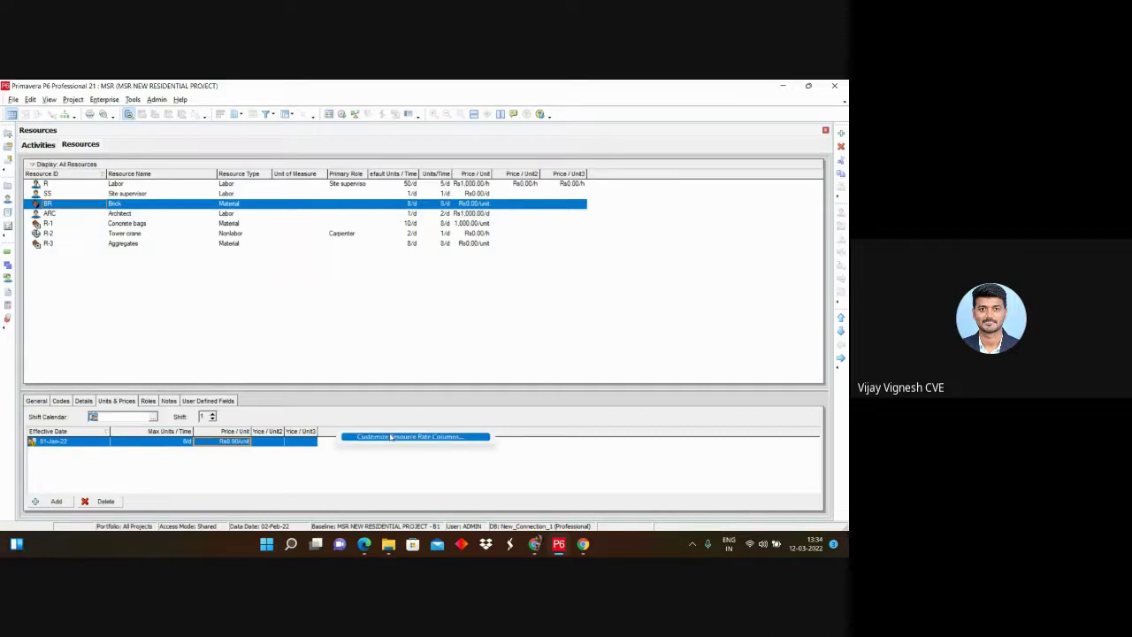
{"action": "left_click", "coordinate": [390, 437]}
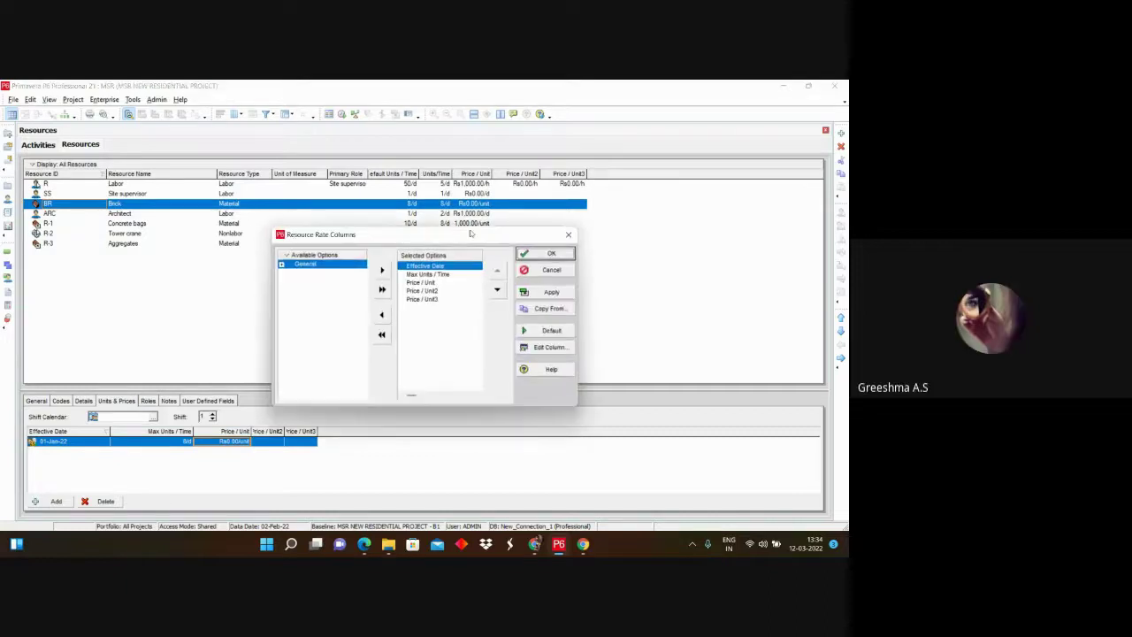
{"action": "left_click", "coordinate": [281, 265]}
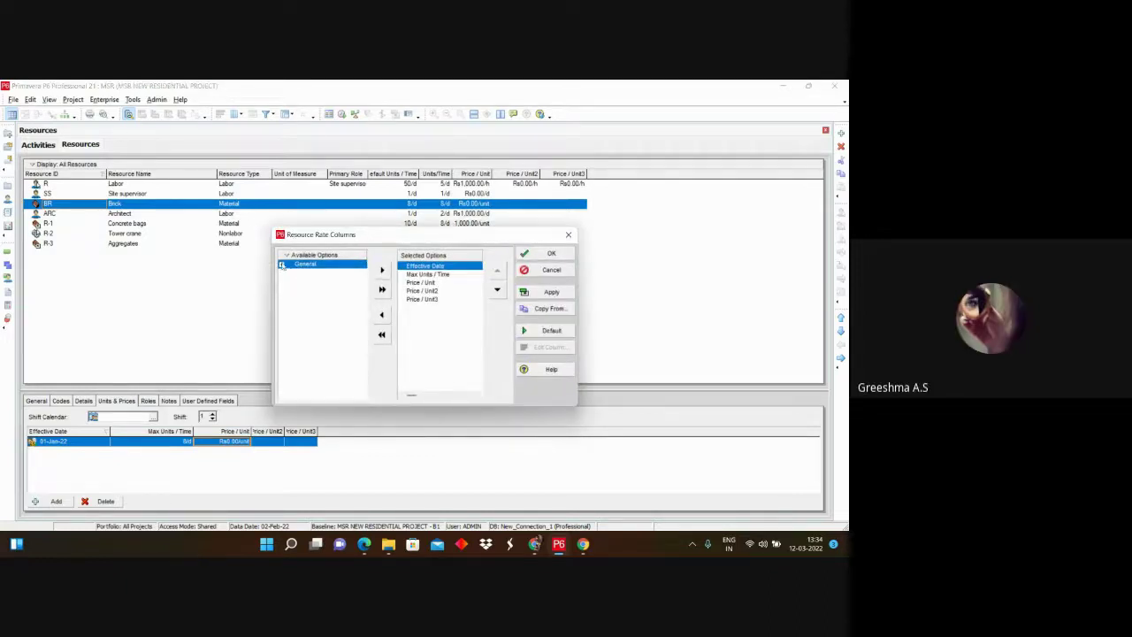
{"action": "left_click", "coordinate": [568, 235]}
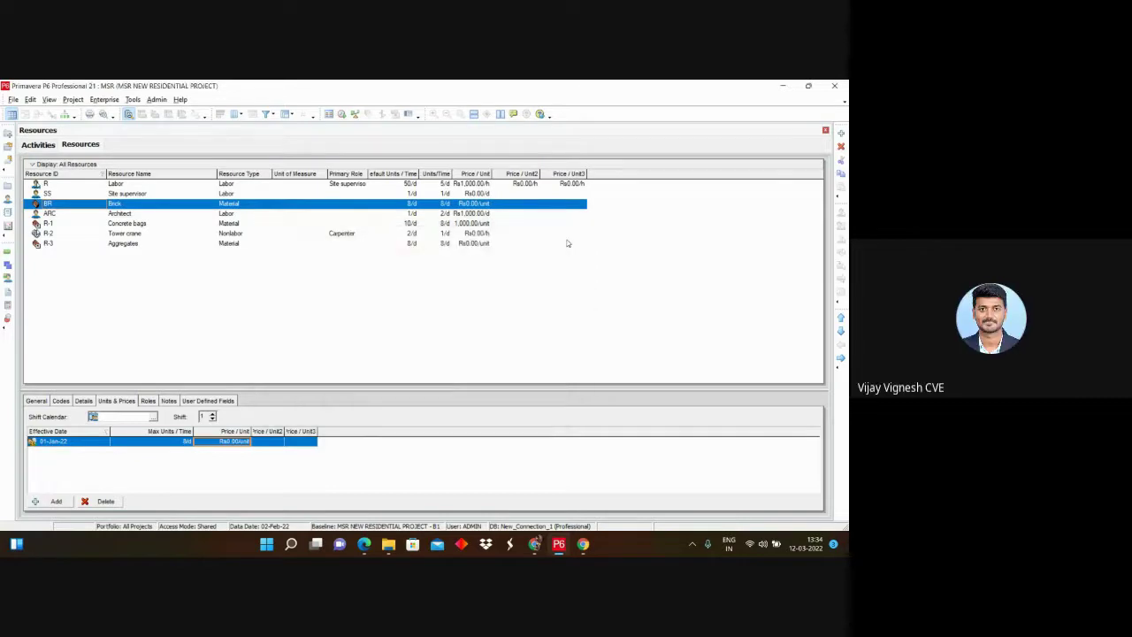
Step: Show Brick's Details tab and browse the unit of measure list without choosing one
{"action": "left_click", "coordinate": [83, 401]}
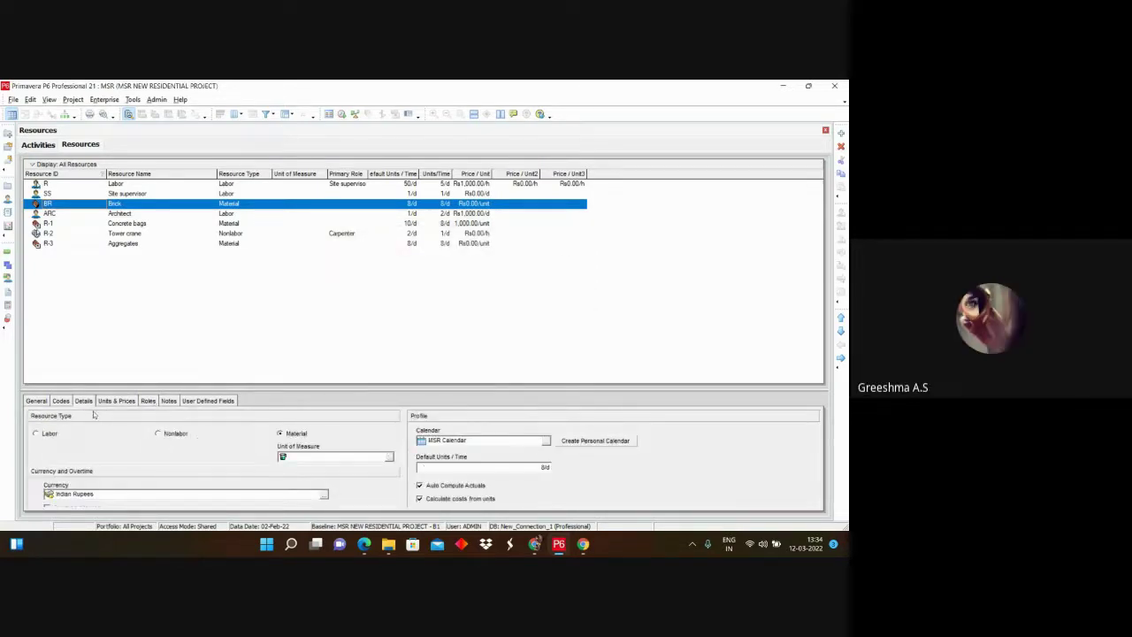
{"action": "left_click", "coordinate": [390, 456]}
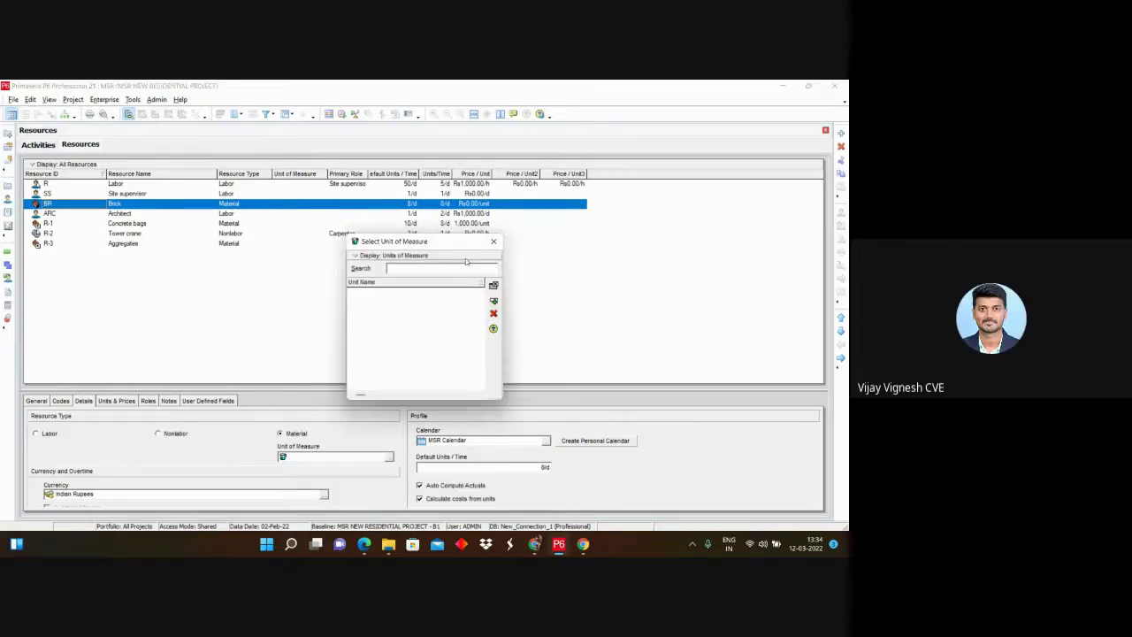
{"action": "left_click", "coordinate": [394, 255]}
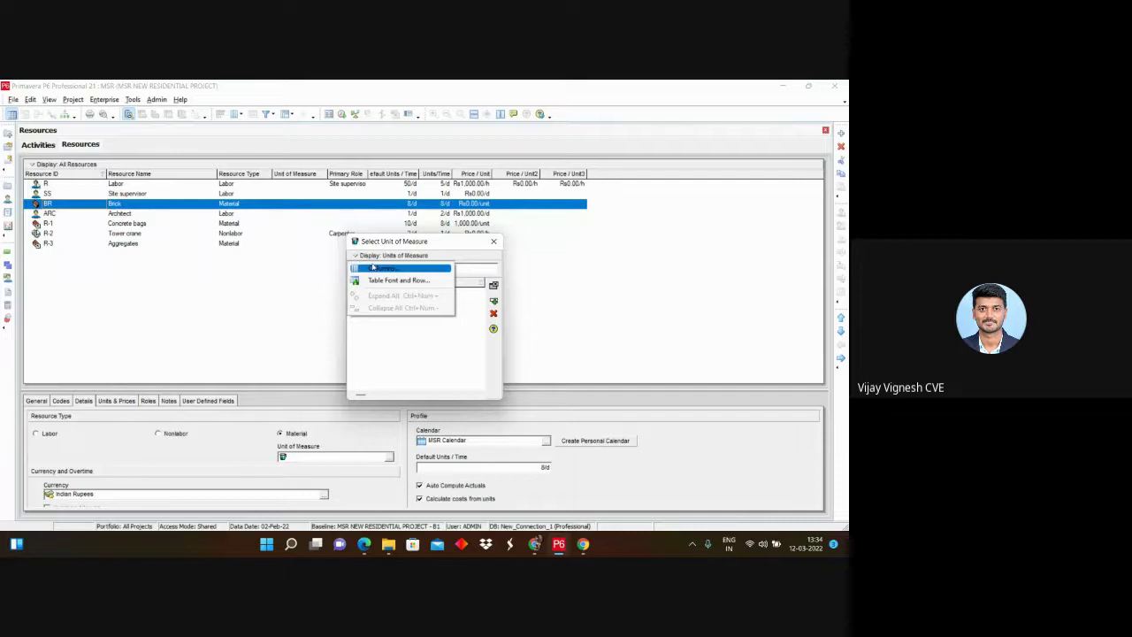
{"action": "key", "text": "Escape"}
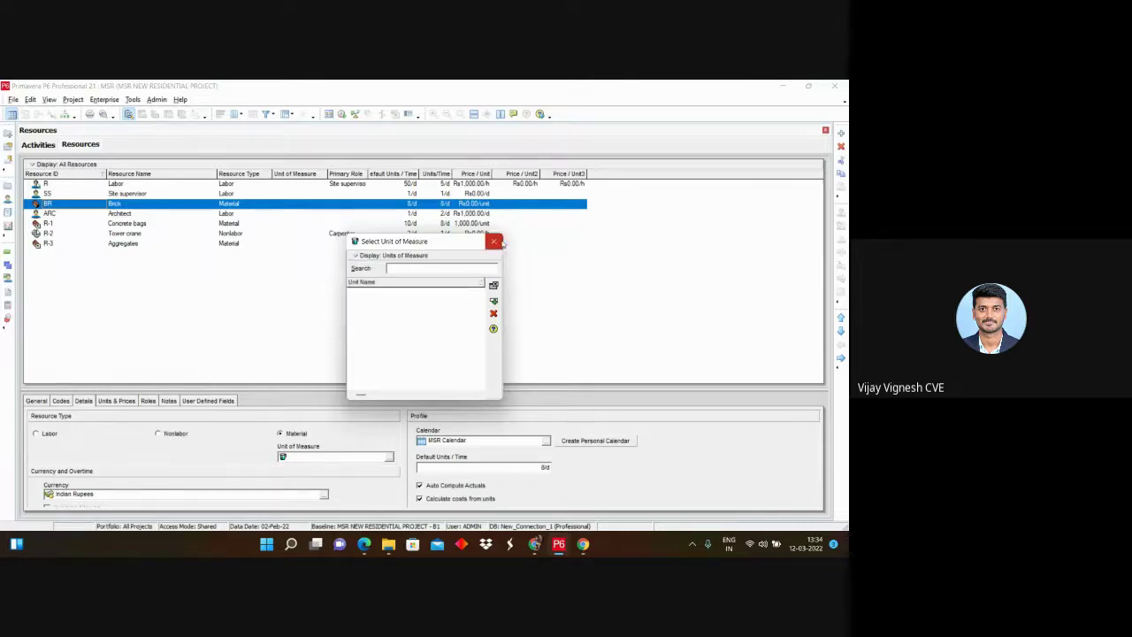
{"action": "left_click", "coordinate": [493, 240]}
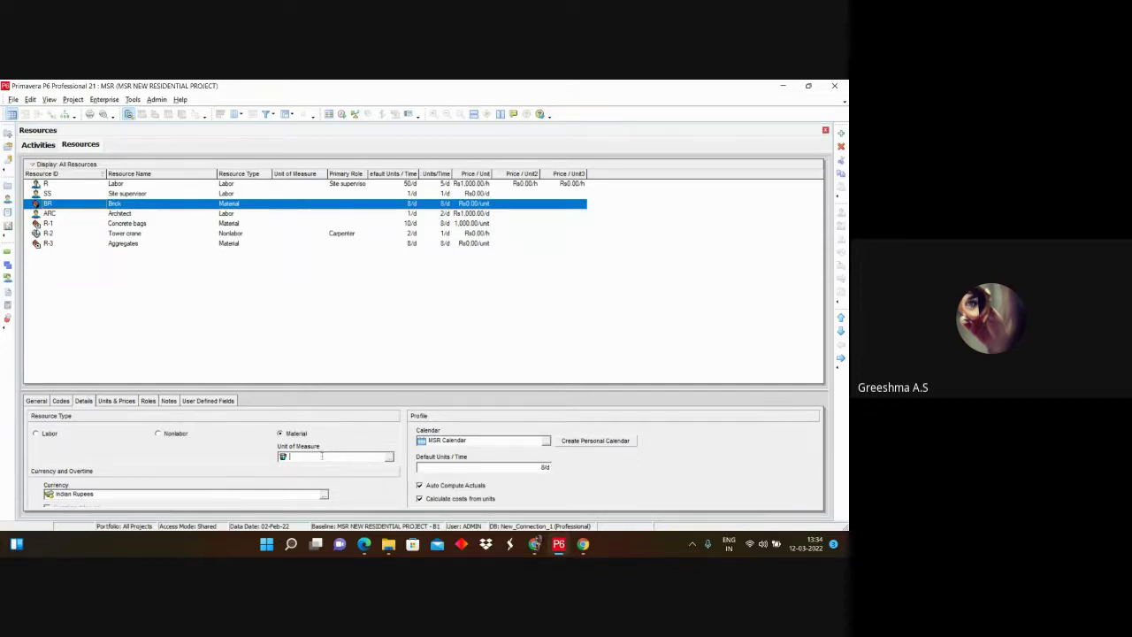
Step: Try entering Packets as Brick's unit of measure, leaving the unit blank when none is found
{"action": "left_click", "coordinate": [322, 456]}
{"action": "type", "text": "N"}
{"action": "type", "text": "ackets"}
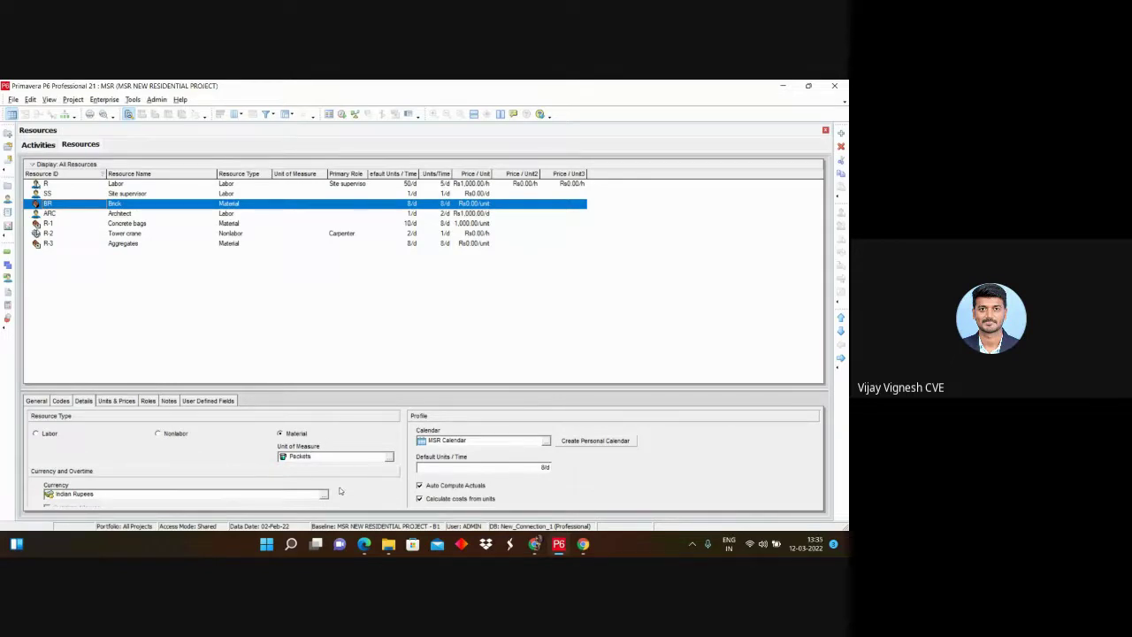
{"action": "key", "text": "Return"}
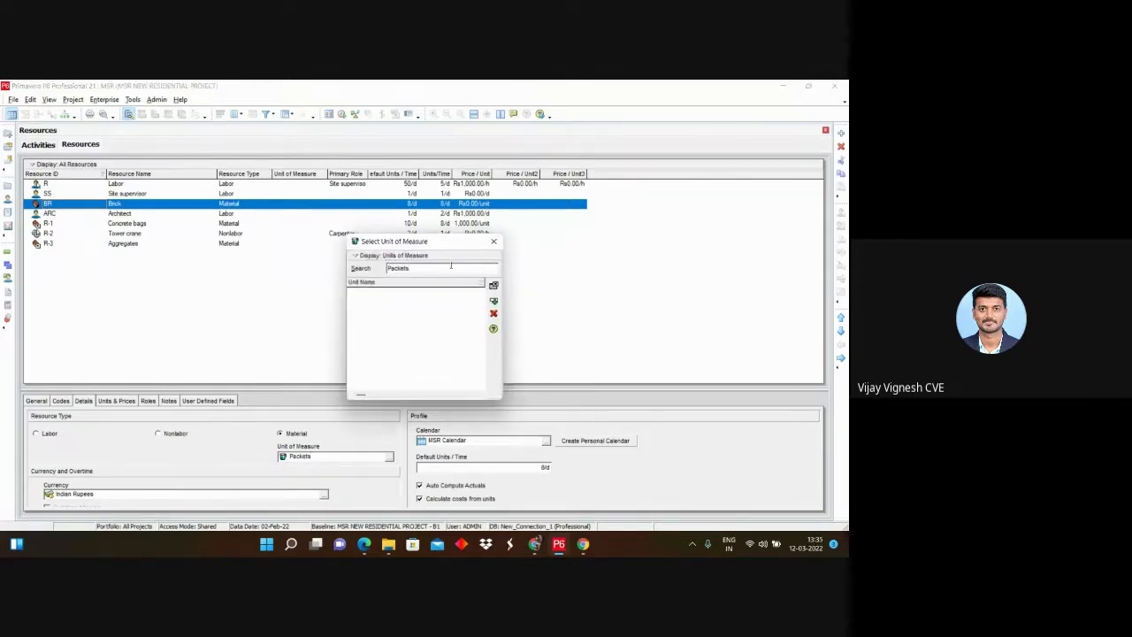
{"action": "left_click", "coordinate": [376, 254]}
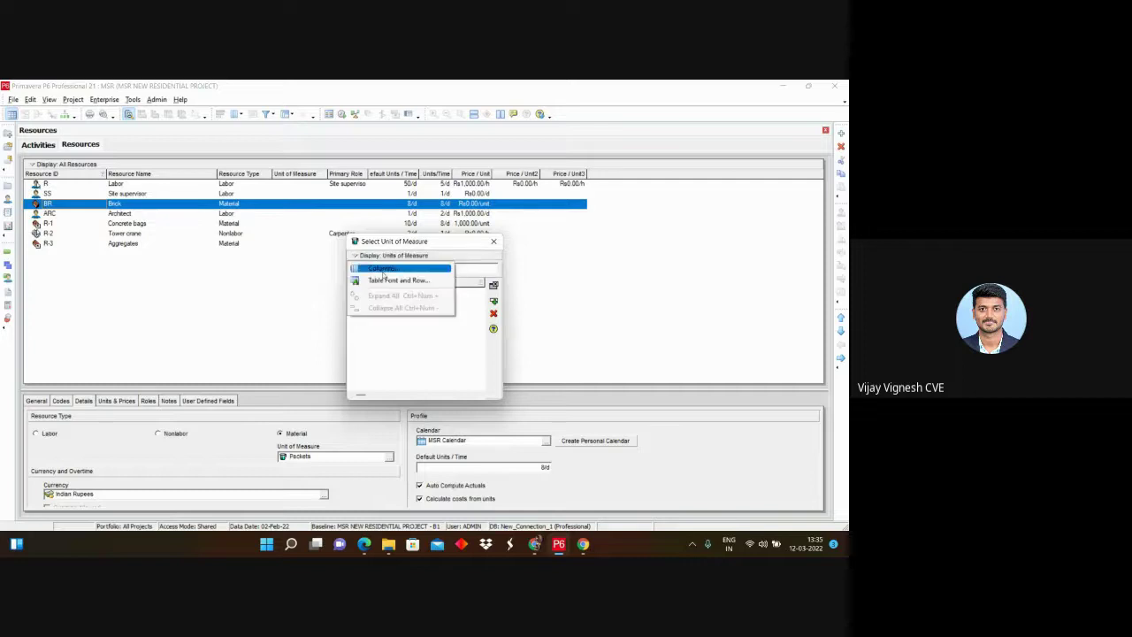
{"action": "left_click", "coordinate": [385, 269]}
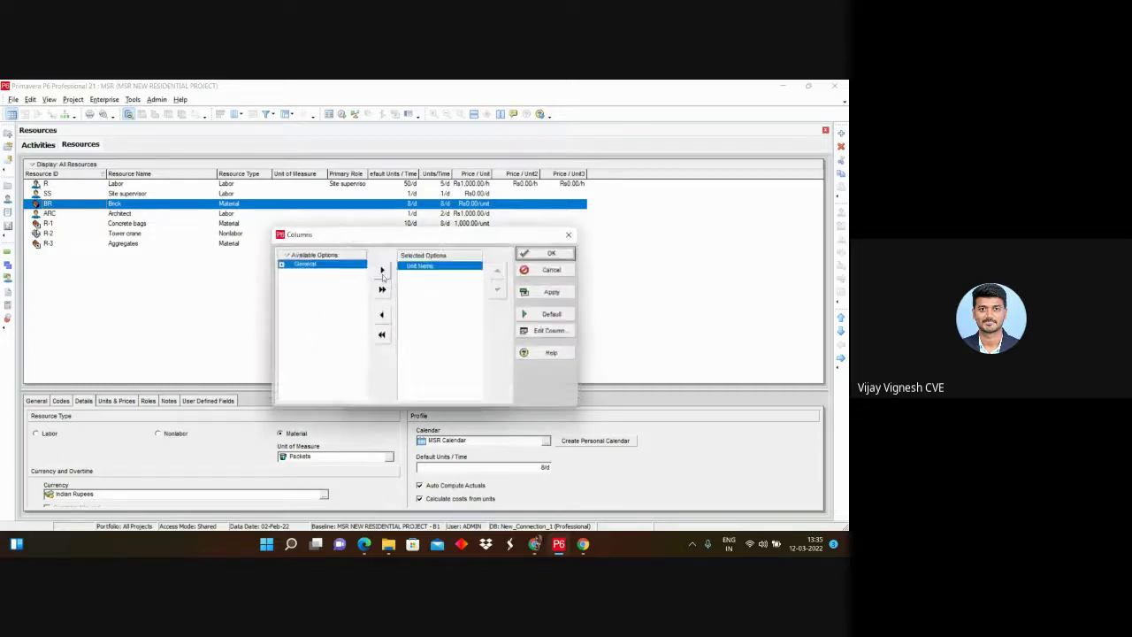
{"action": "left_click", "coordinate": [573, 235]}
{"action": "left_click", "coordinate": [495, 237]}
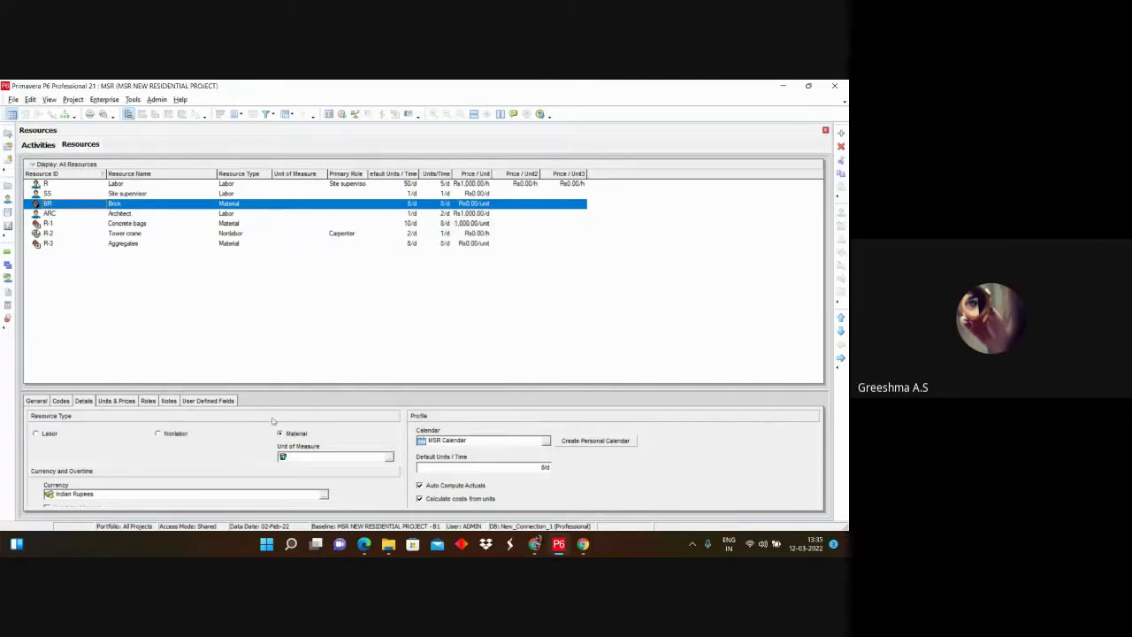
Step: Look through the Edit and Project menus and view the user preferences
{"action": "left_click", "coordinate": [30, 99]}
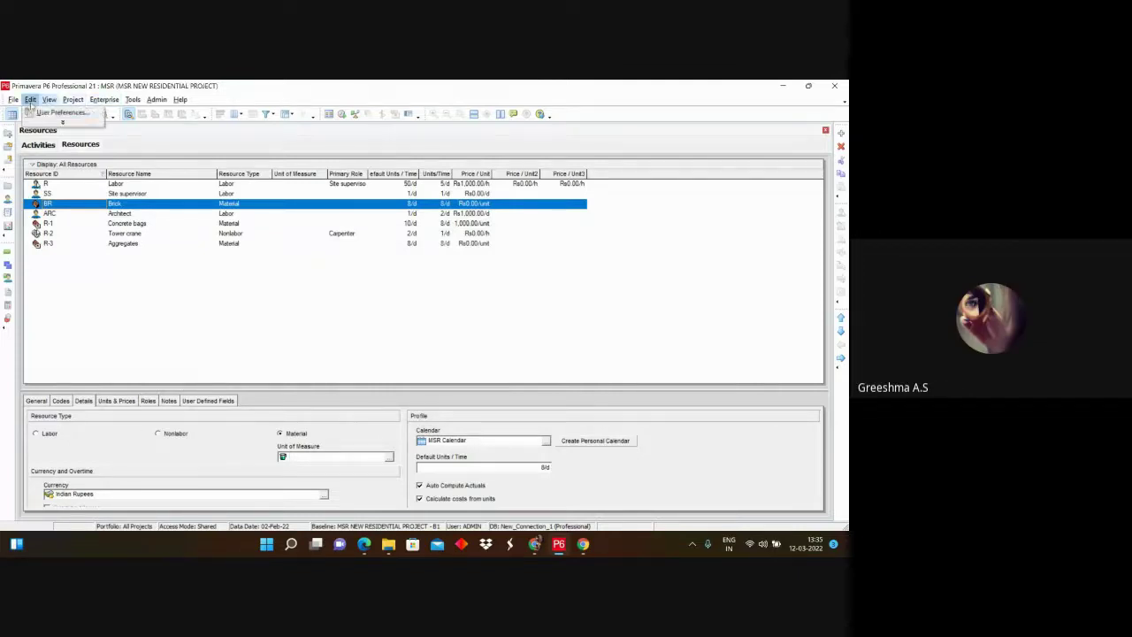
{"action": "left_click", "coordinate": [72, 99]}
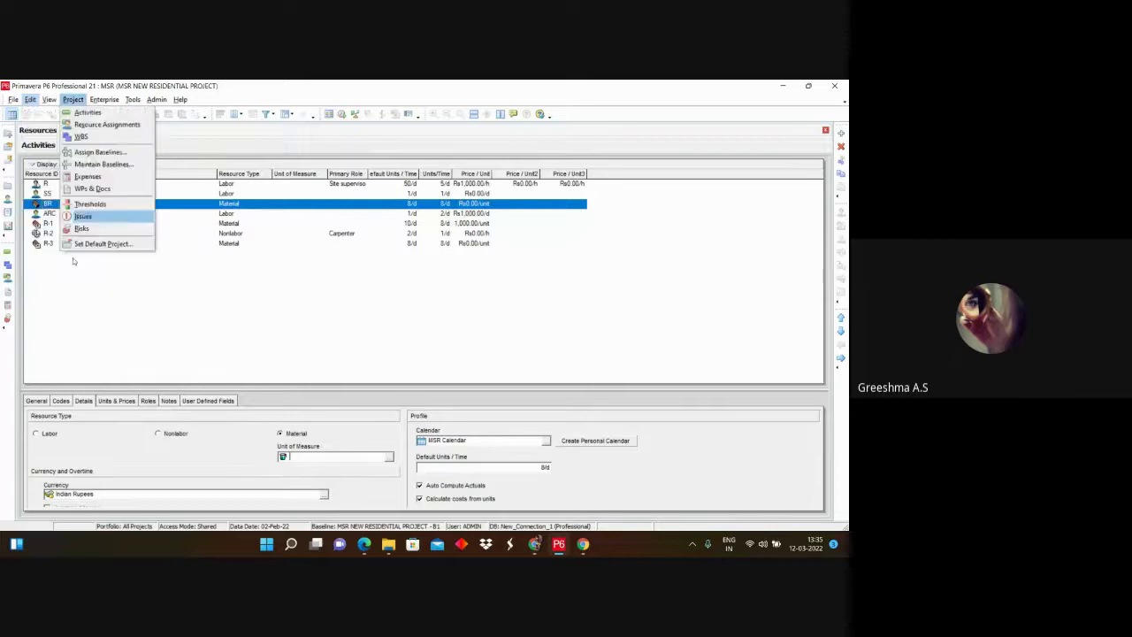
{"action": "mouse_move", "coordinate": [30, 99]}
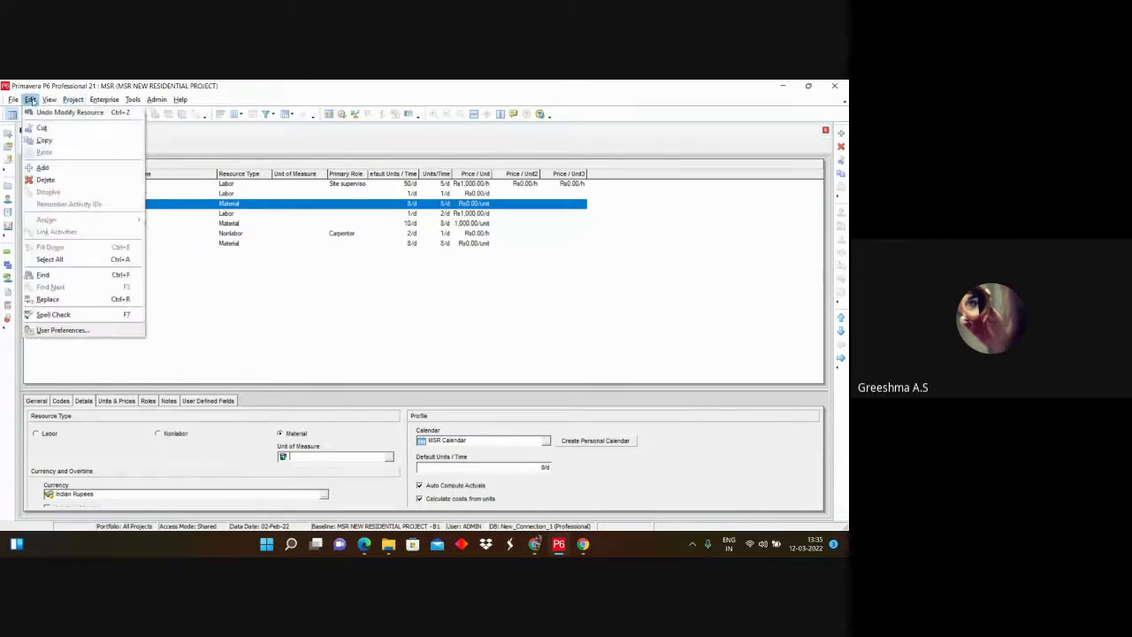
{"action": "left_click", "coordinate": [60, 332]}
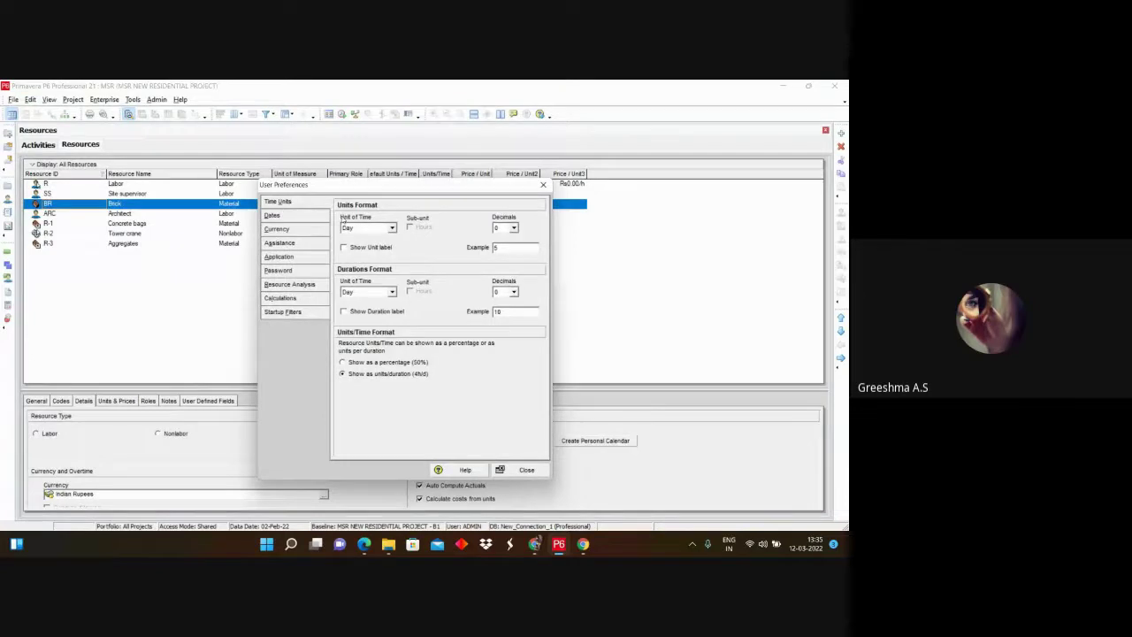
{"action": "left_click", "coordinate": [543, 185]}
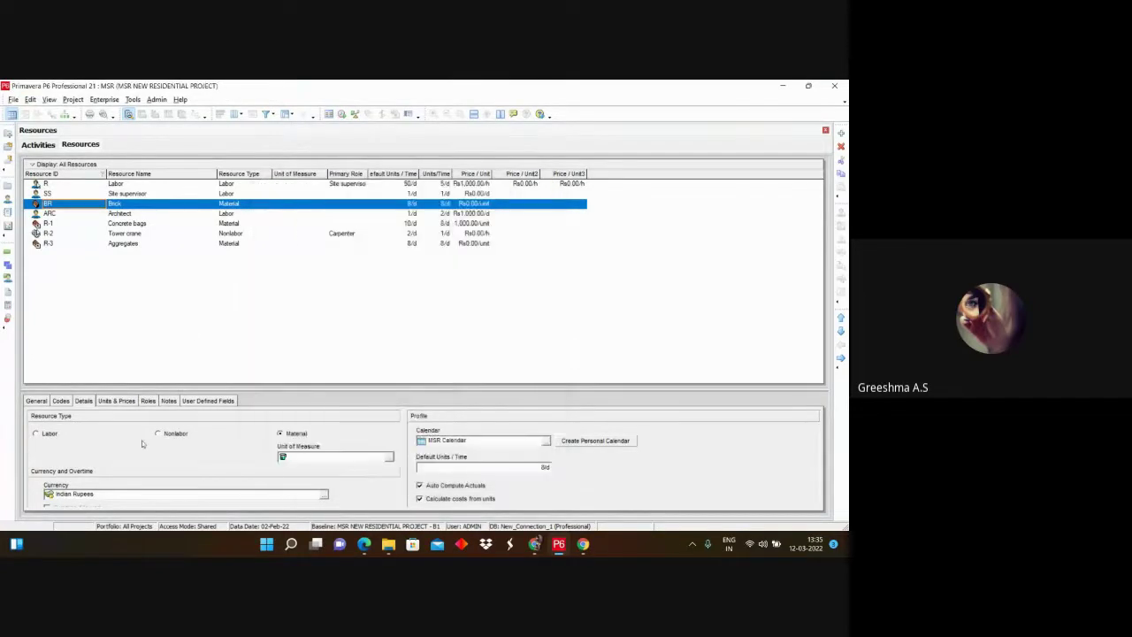
Step: Reopen Brick's unit of measure picker, find it empty, and close it
{"action": "left_click", "coordinate": [302, 455]}
{"action": "left_click", "coordinate": [388, 457]}
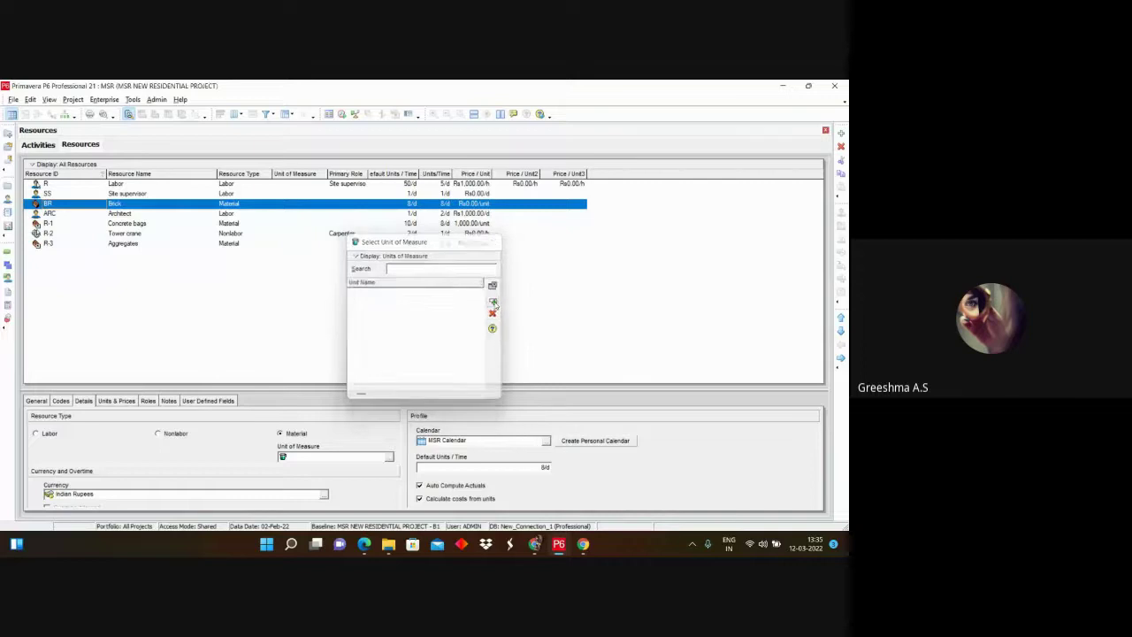
{"action": "left_click", "coordinate": [495, 307]}
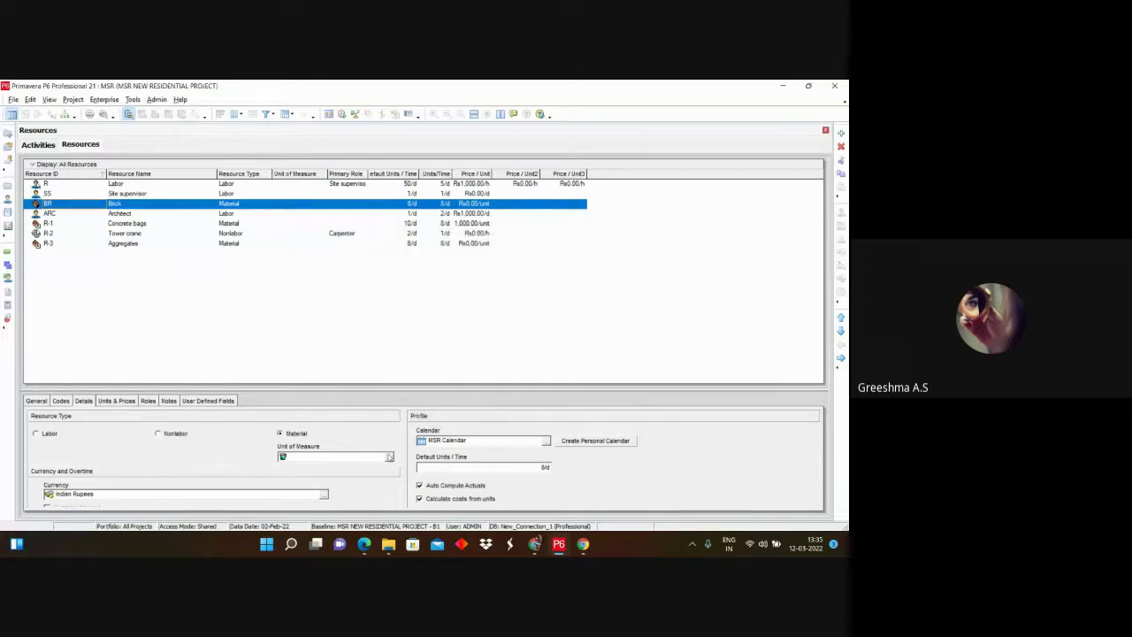
{"action": "left_click", "coordinate": [389, 456]}
{"action": "right_click", "coordinate": [350, 262]}
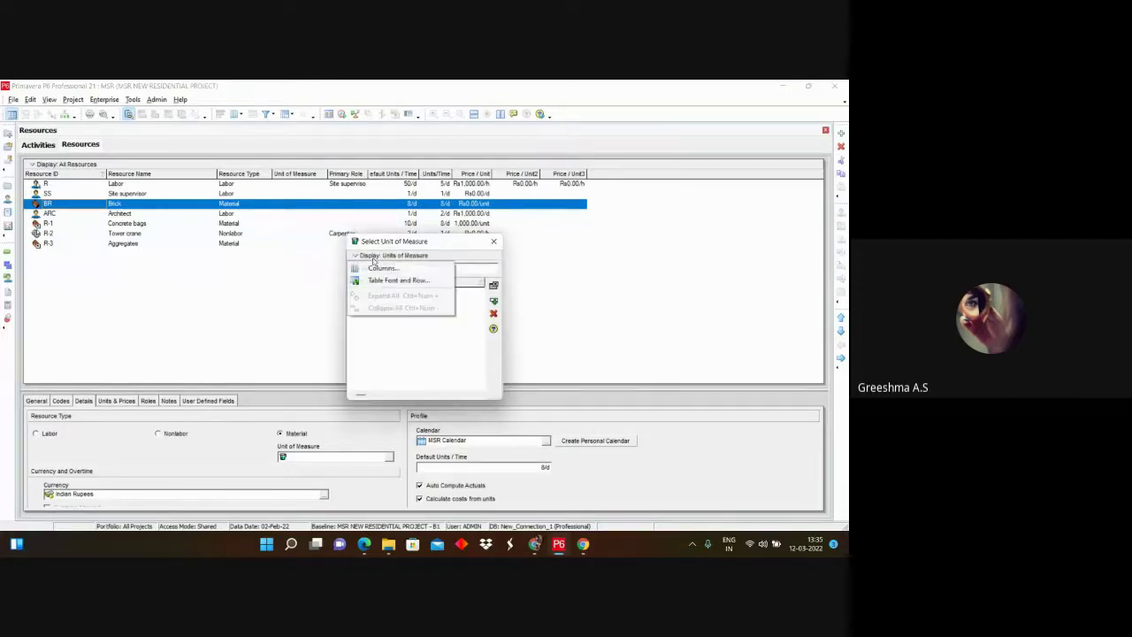
{"action": "left_click", "coordinate": [466, 321]}
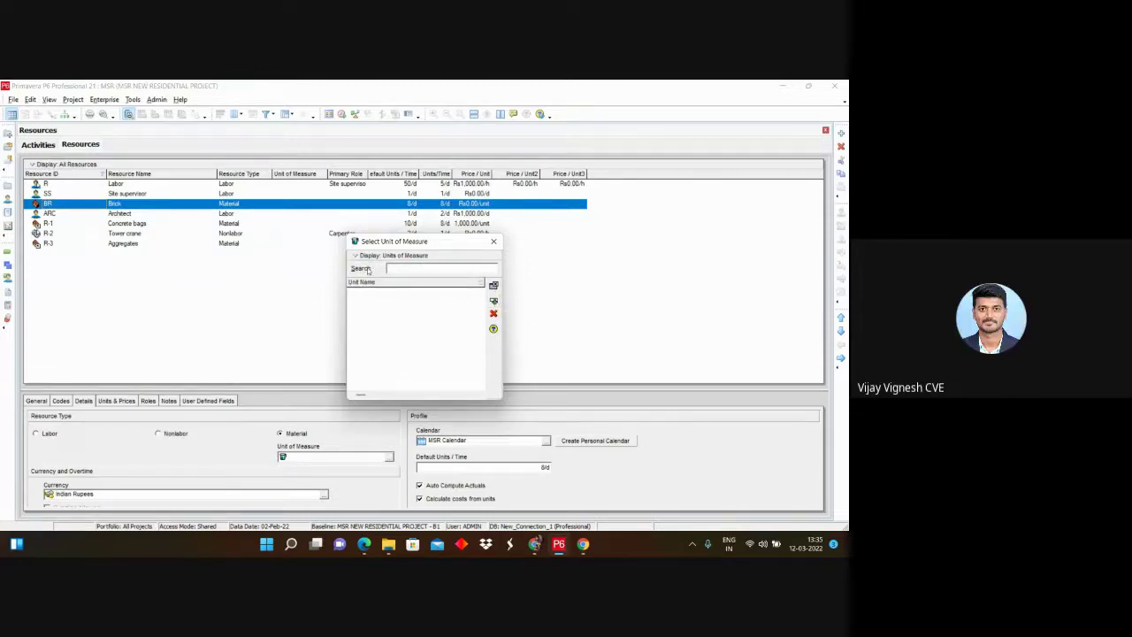
{"action": "left_click", "coordinate": [493, 240]}
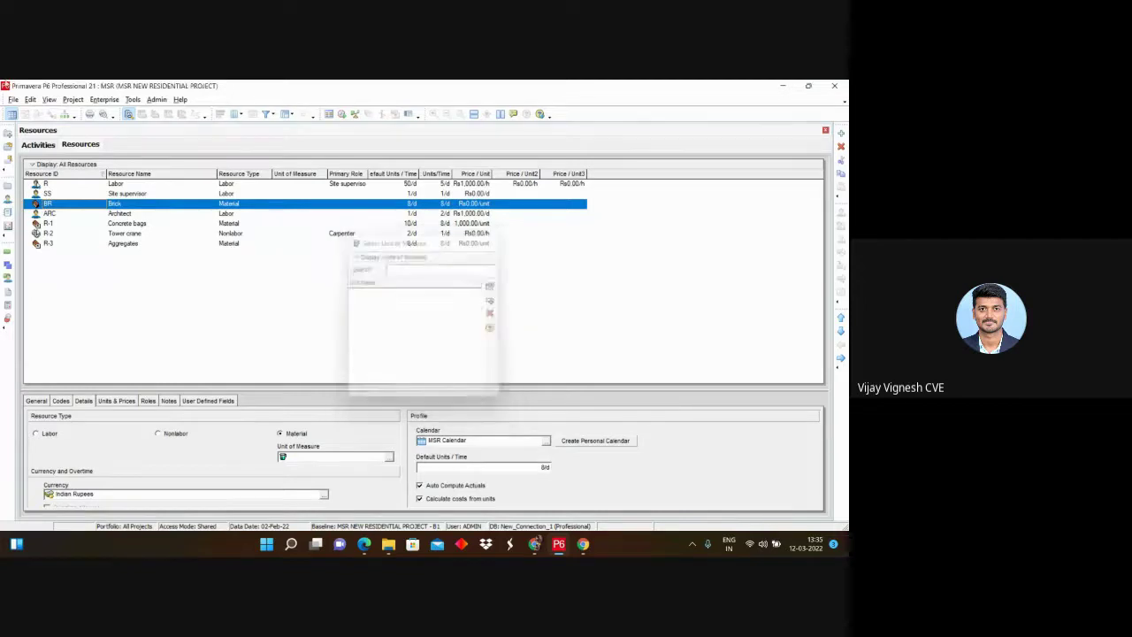
Step: Browse the menu bar across to the Admin menu
{"action": "left_click", "coordinate": [31, 99]}
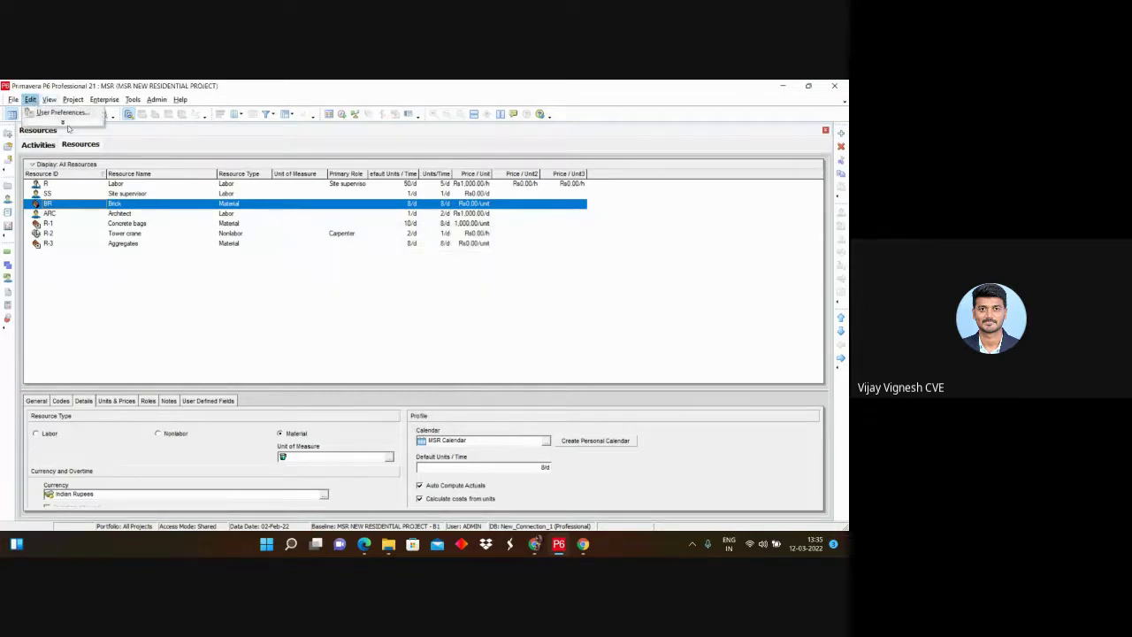
{"action": "mouse_move", "coordinate": [69, 99]}
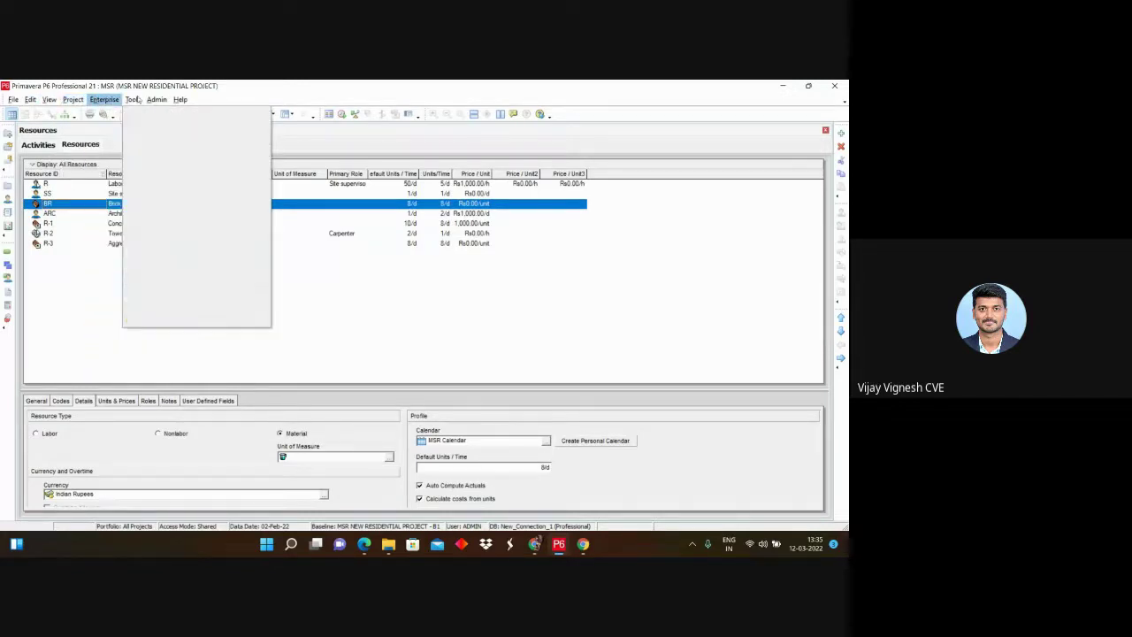
{"action": "mouse_move", "coordinate": [134, 100]}
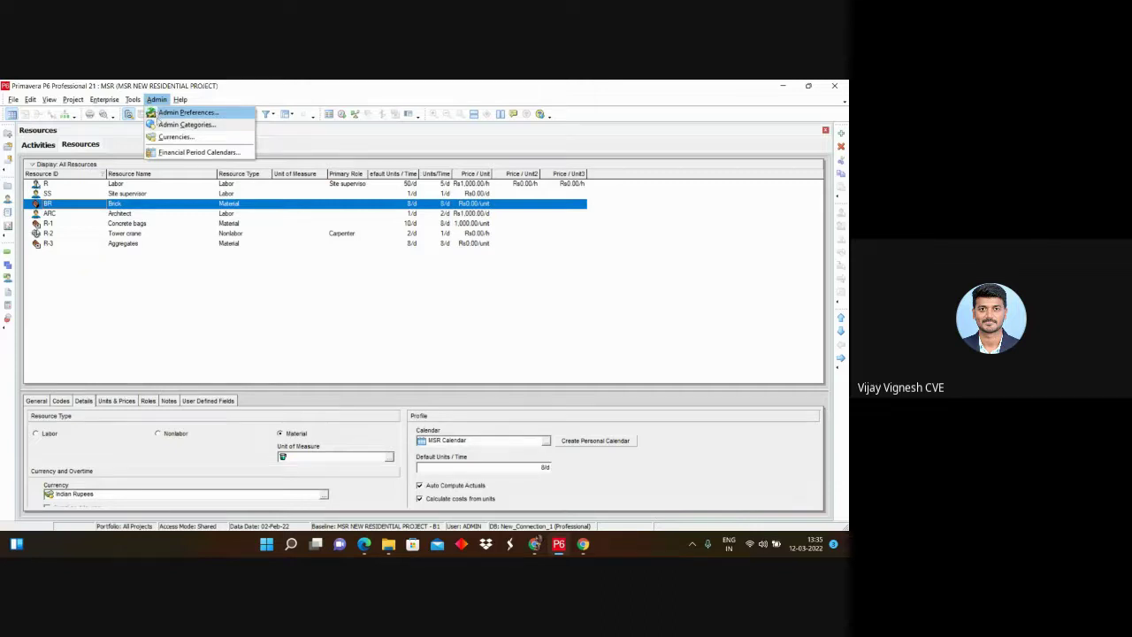
Step: Open Admin Categories at the Units of Measure list
{"action": "left_click", "coordinate": [164, 125]}
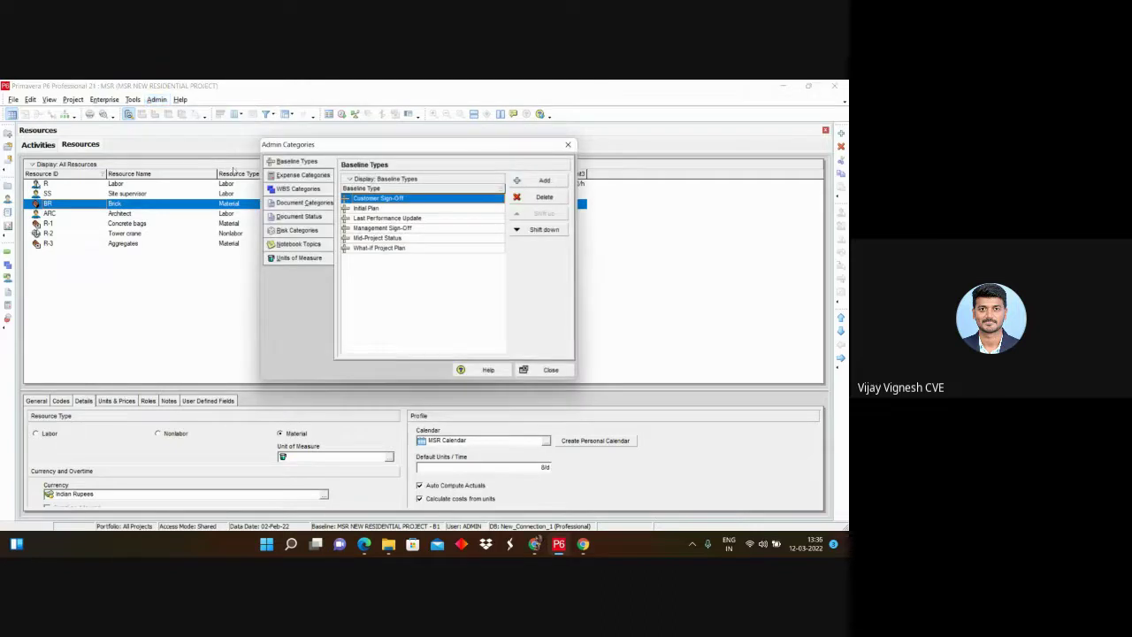
{"action": "left_click", "coordinate": [286, 259]}
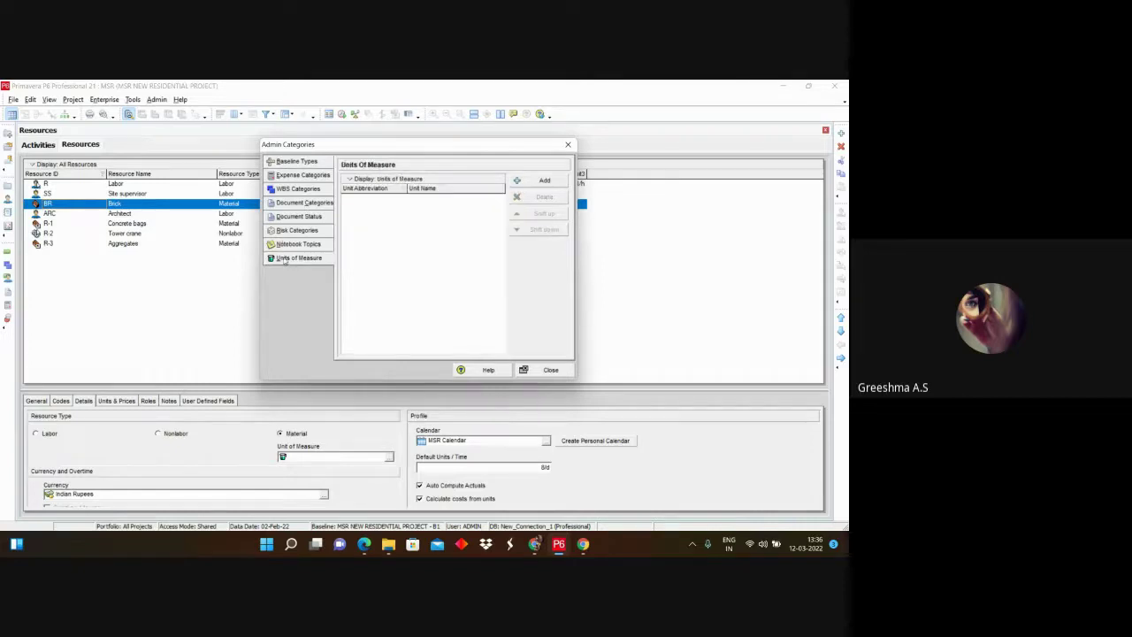
{"action": "left_click", "coordinate": [569, 144]}
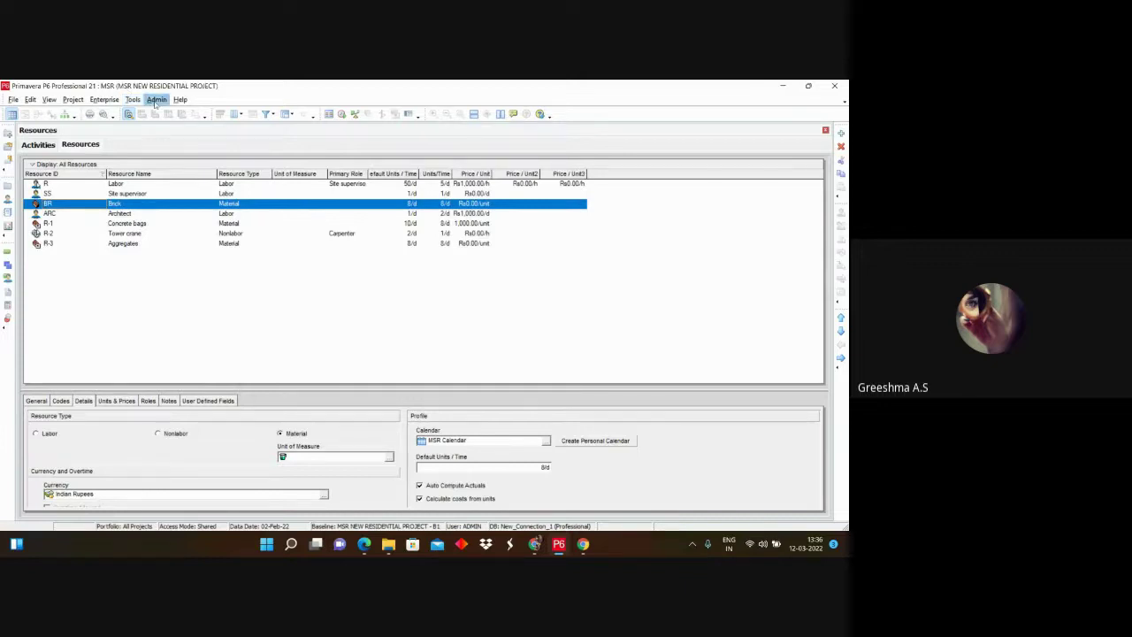
{"action": "left_click", "coordinate": [155, 100]}
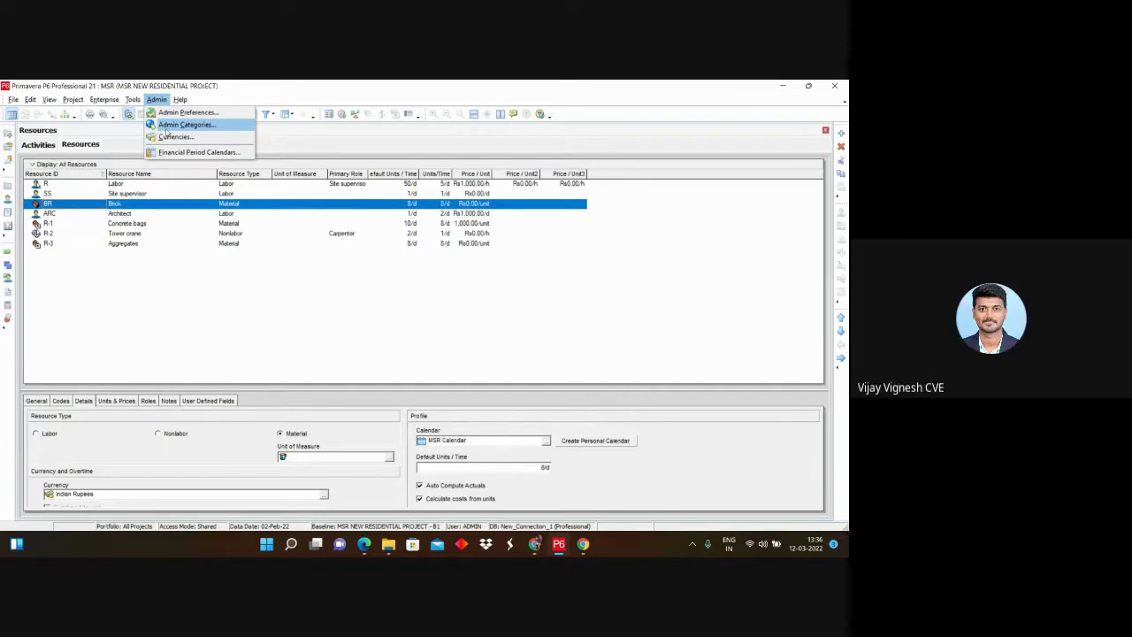
{"action": "left_click", "coordinate": [165, 127]}
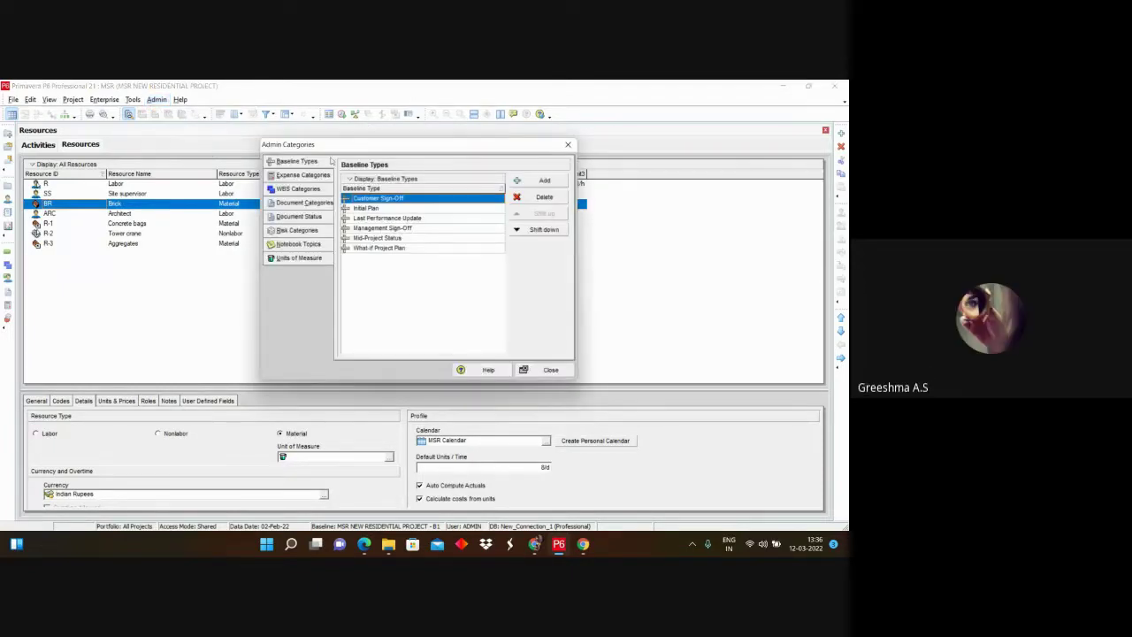
{"action": "left_click", "coordinate": [302, 260]}
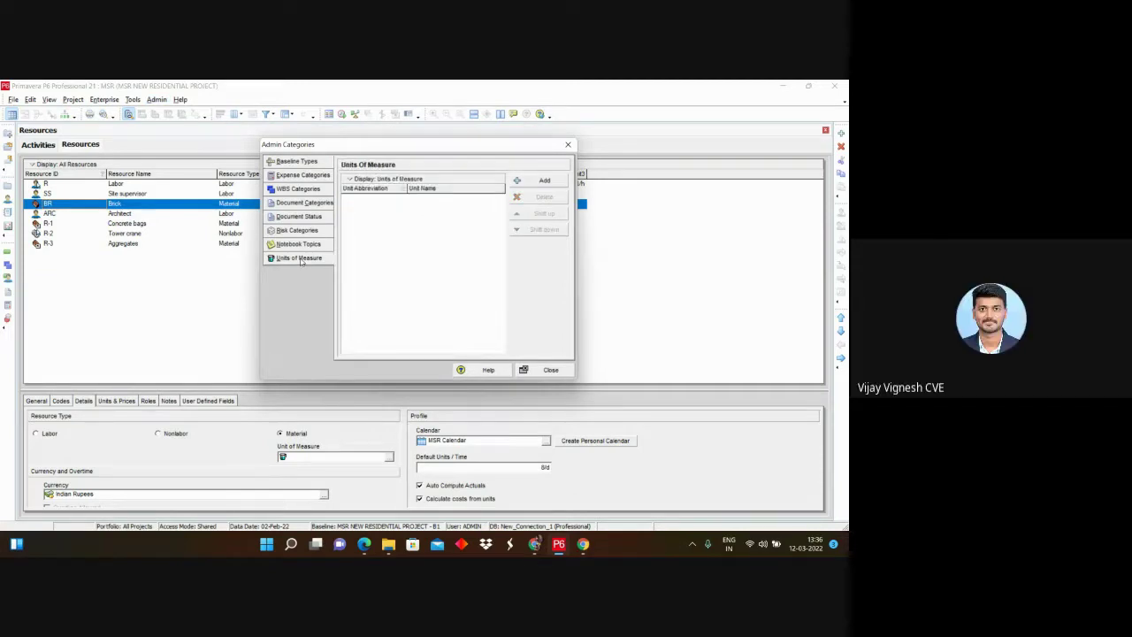
Step: Add the unit of measure Packets with abbreviation Pa and close Admin Categories
{"action": "left_click", "coordinate": [545, 181]}
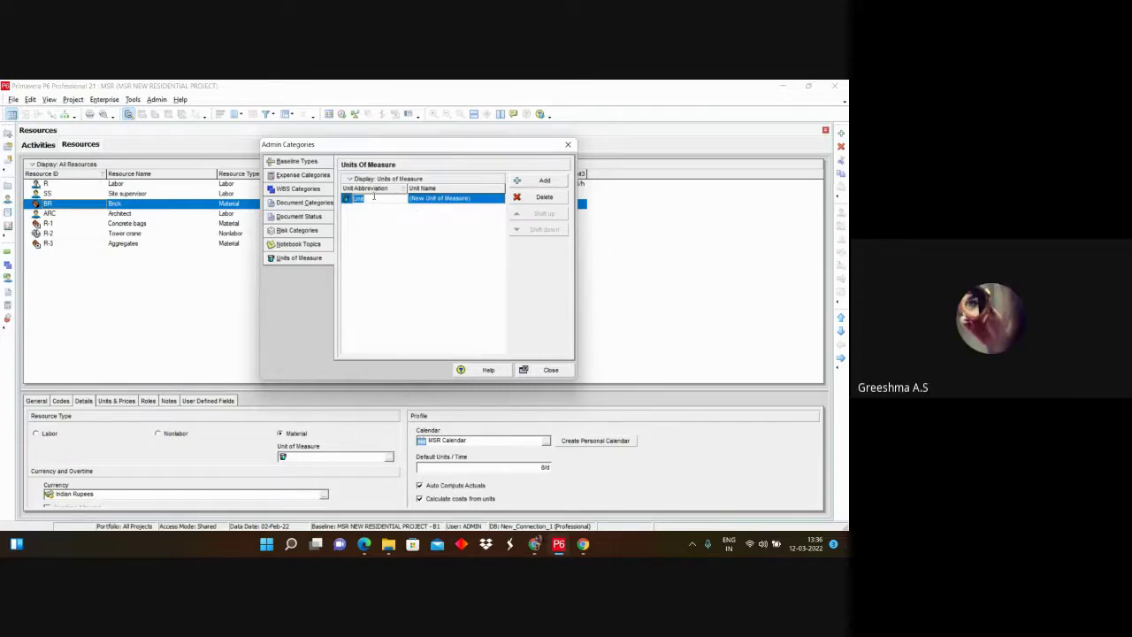
{"action": "type", "text": "Pc"}
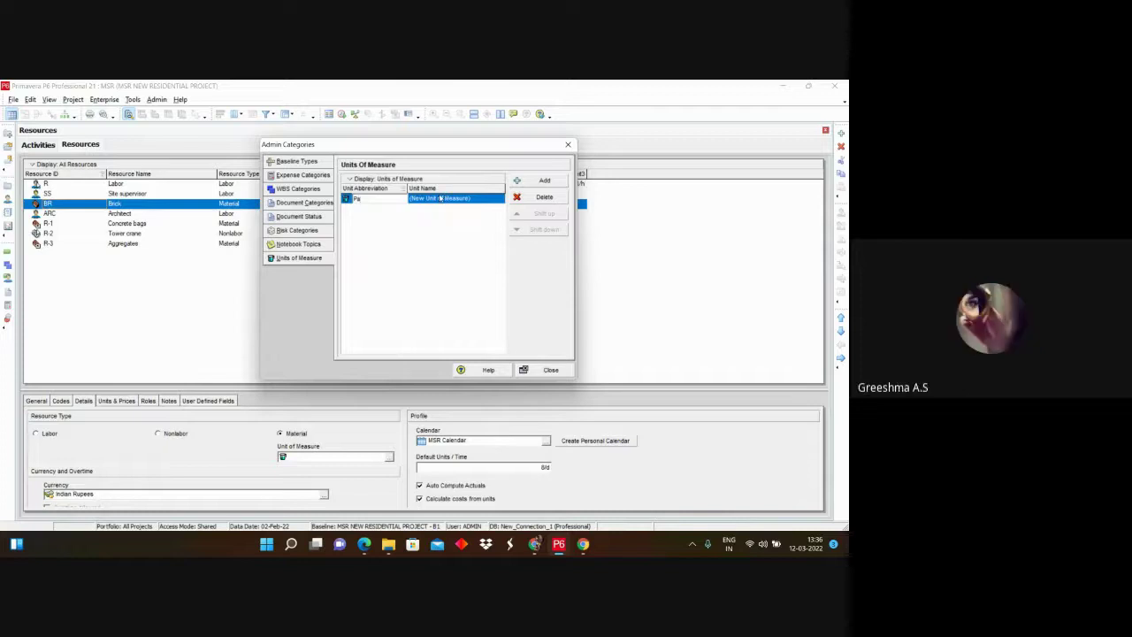
{"action": "left_click", "coordinate": [439, 198]}
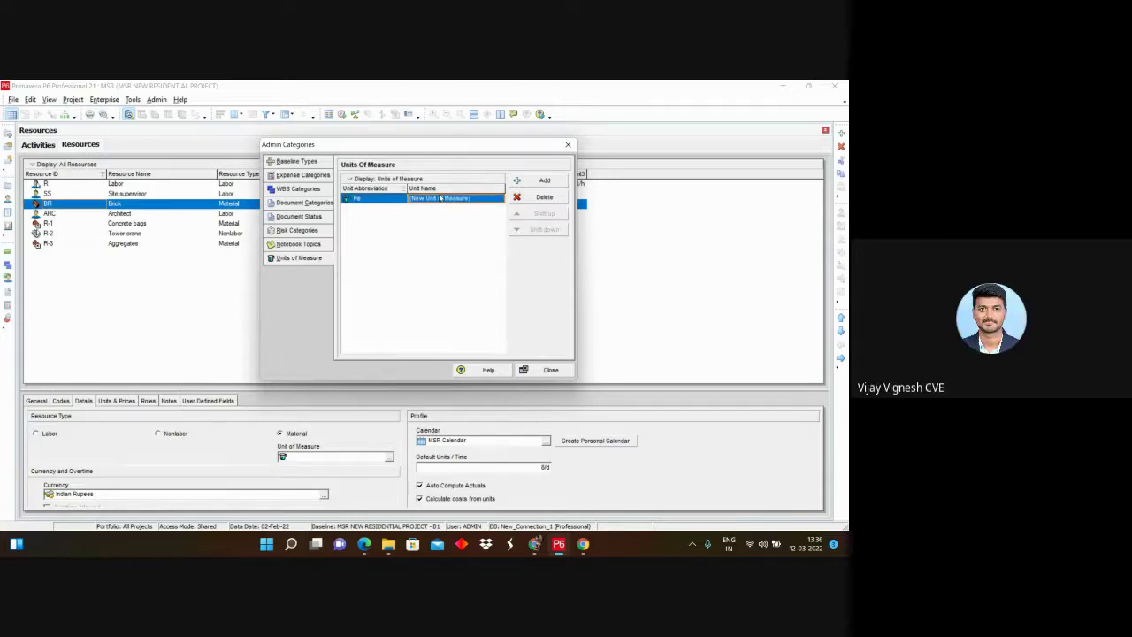
{"action": "type", "text": "Pe"}
{"action": "type", "text": "cke"}
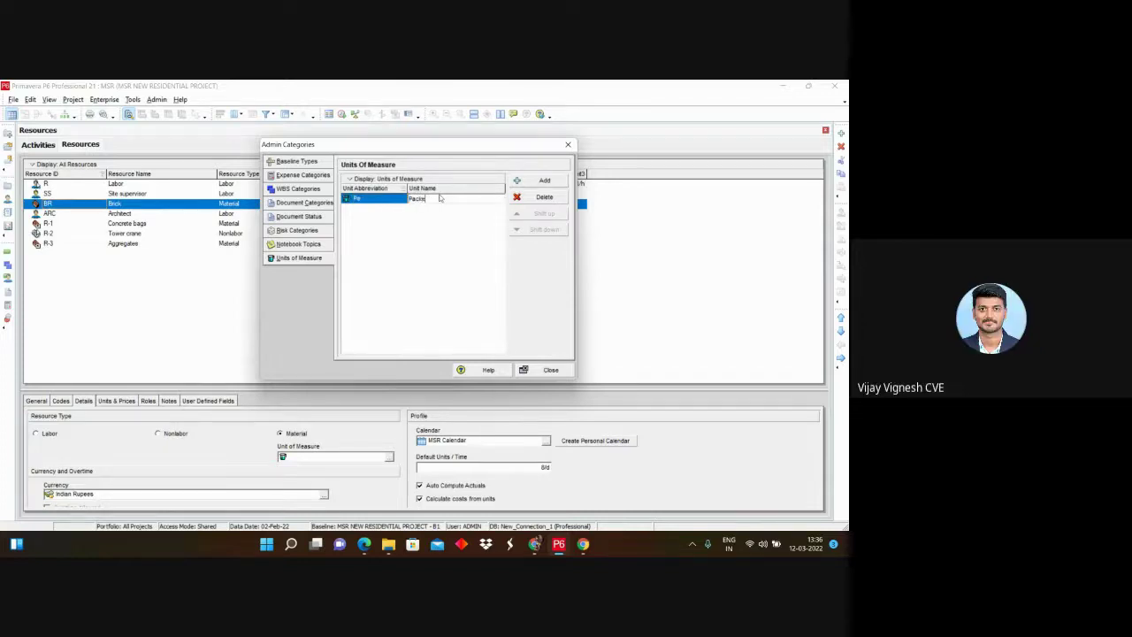
{"action": "type", "text": "ts"}
{"action": "key", "text": "Return"}
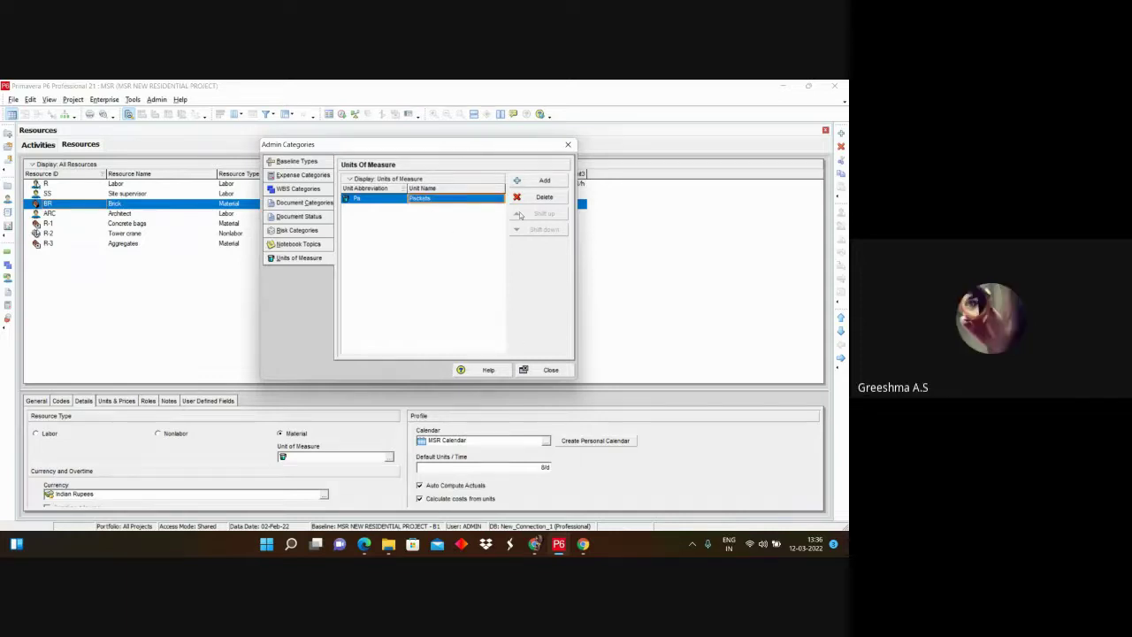
{"action": "left_click", "coordinate": [550, 370]}
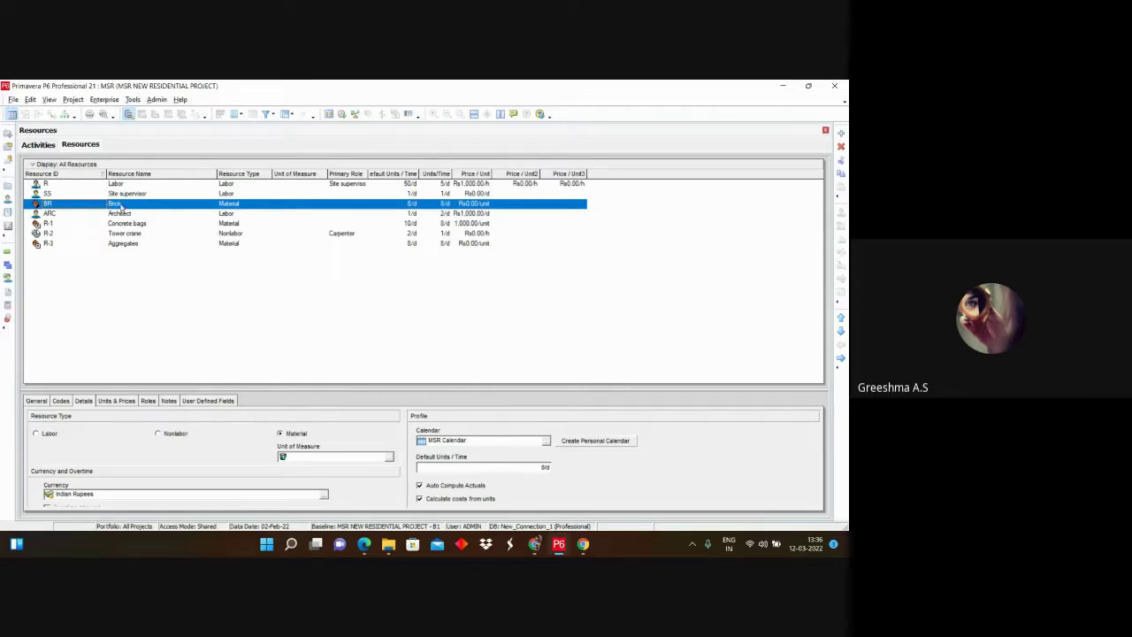
Step: Rename the Brick resource to Cement and change its ID to C1
{"action": "left_click", "coordinate": [122, 204]}
{"action": "type", "text": "C"}
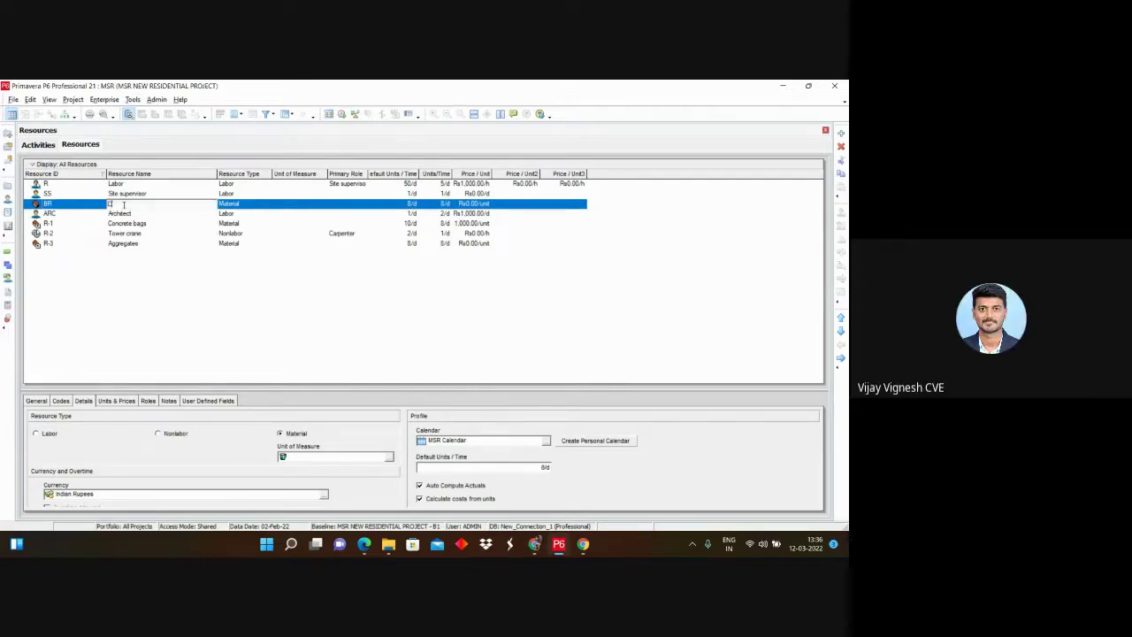
{"action": "type", "text": "ement"}
{"action": "key", "text": "BackSpace"}
{"action": "key", "text": "BackSpace"}
{"action": "type", "text": "nt"}
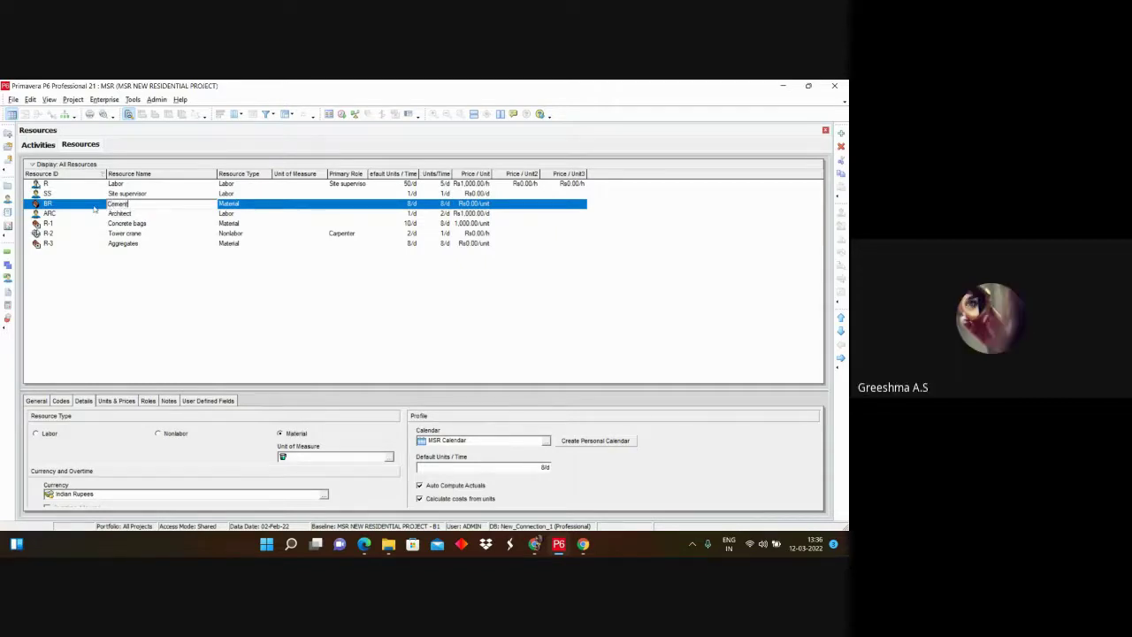
{"action": "key", "text": "Up"}
{"action": "left_click", "coordinate": [64, 203]}
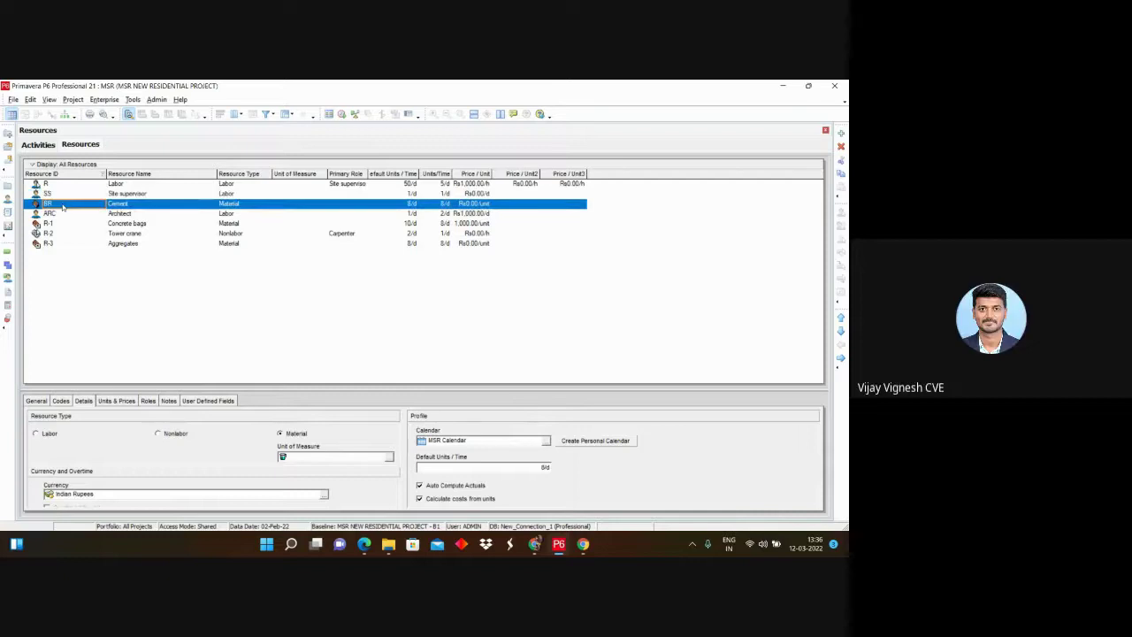
{"action": "left_click", "coordinate": [63, 204]}
{"action": "type", "text": "C"}
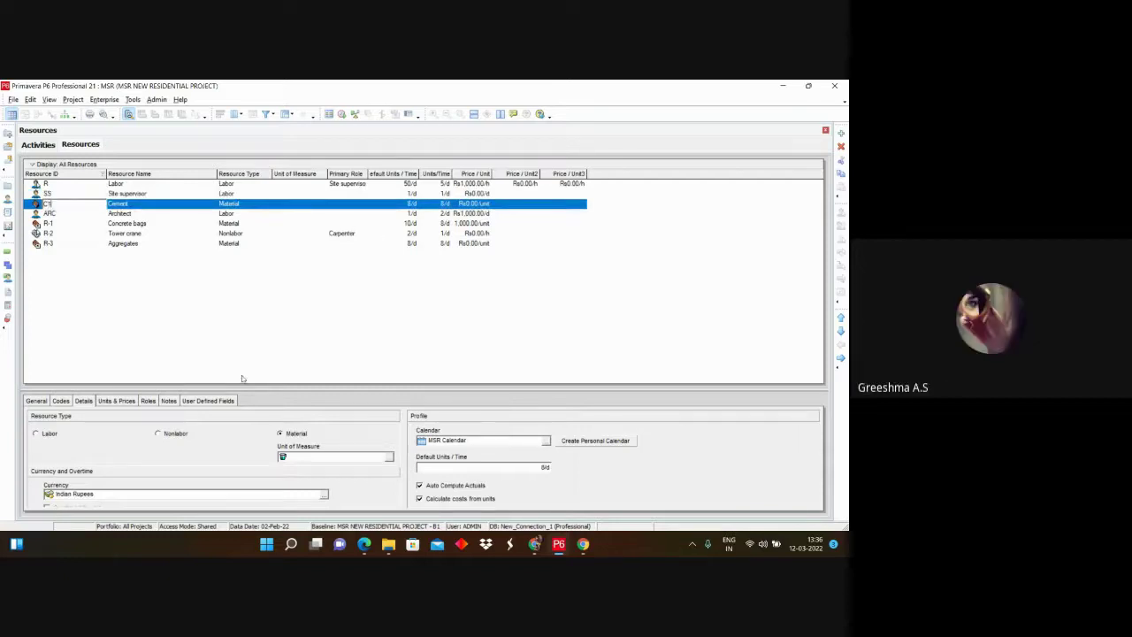
{"action": "key", "text": "Return"}
Step: Set Cement's unit of measure to Packets
{"action": "left_click", "coordinate": [388, 457]}
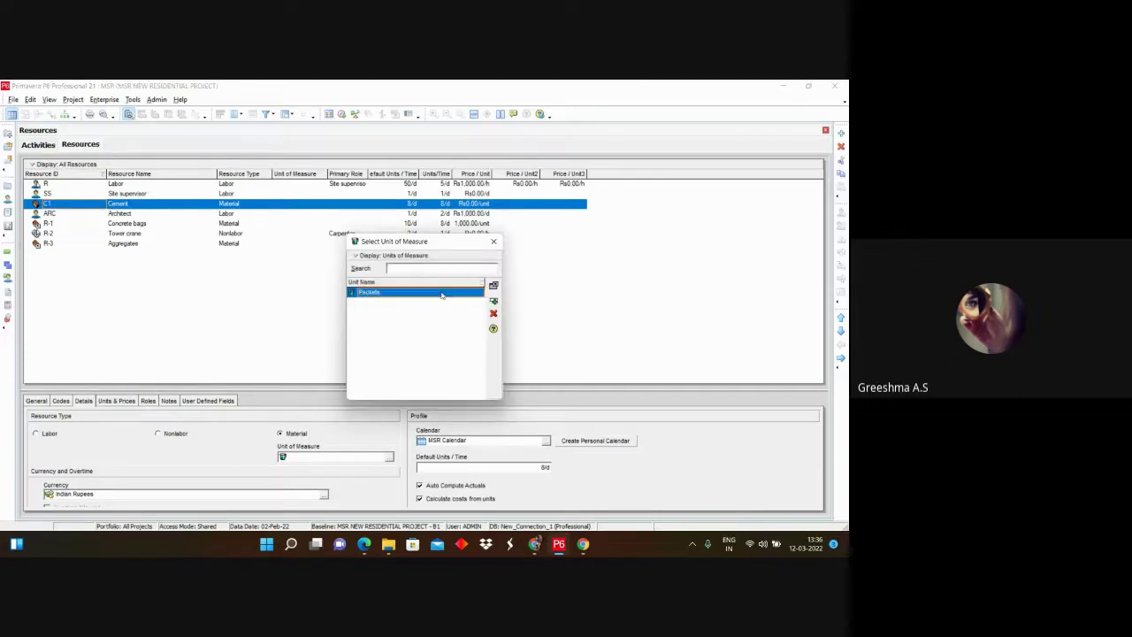
{"action": "double_click", "coordinate": [443, 291]}
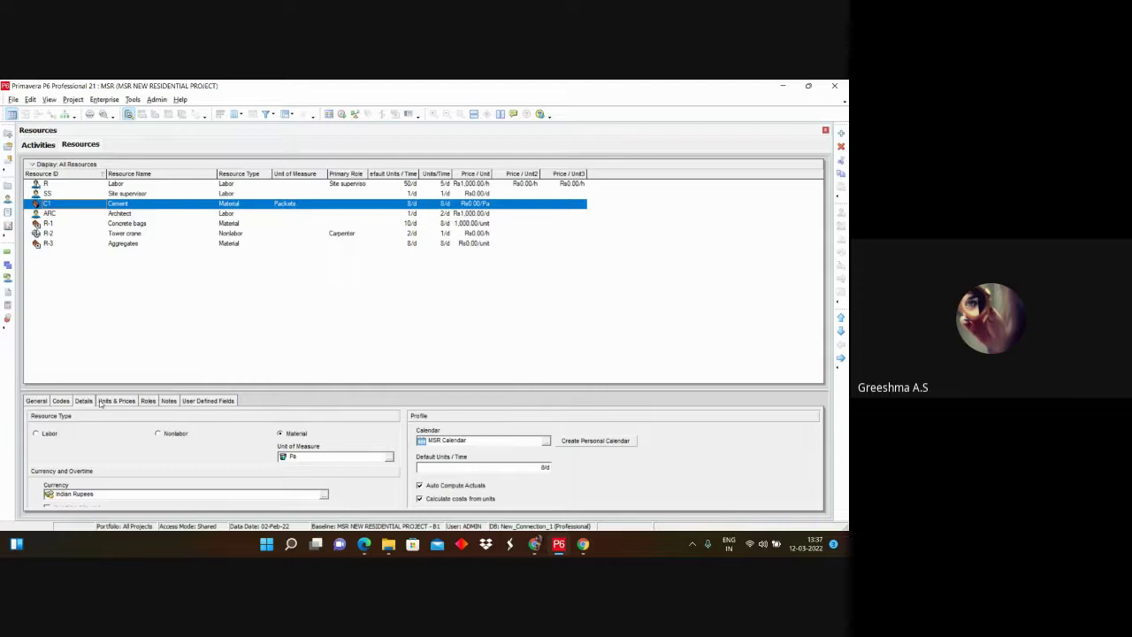
{"action": "left_click", "coordinate": [39, 402]}
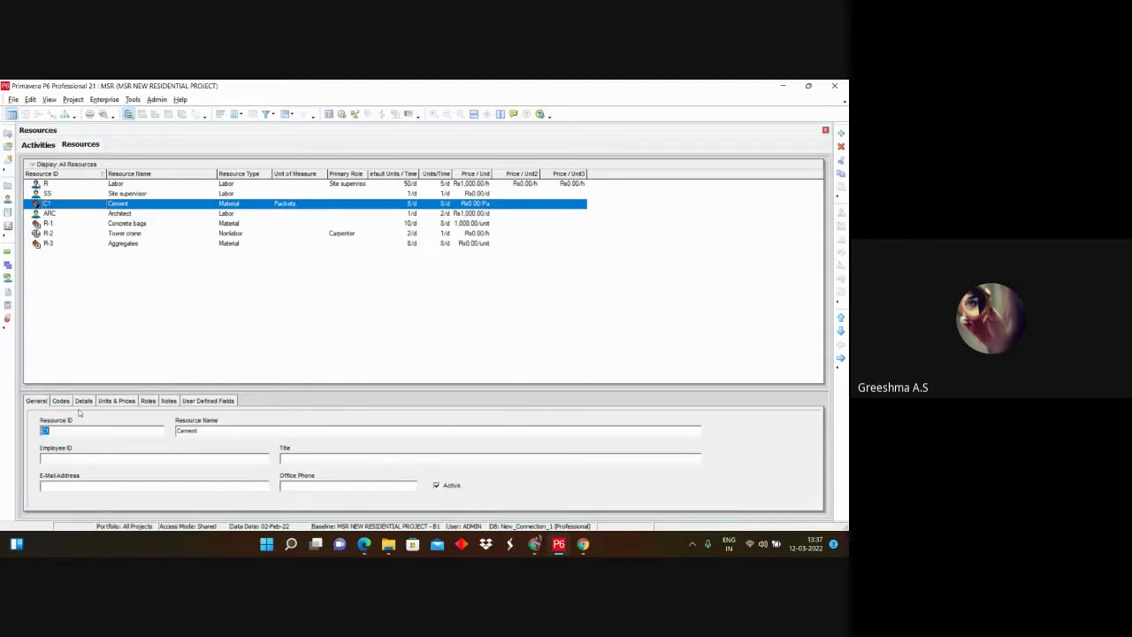
Step: Review the resource's Codes, Details and Units & Prices tabs
{"action": "left_click", "coordinate": [60, 401]}
{"action": "left_click", "coordinate": [83, 401]}
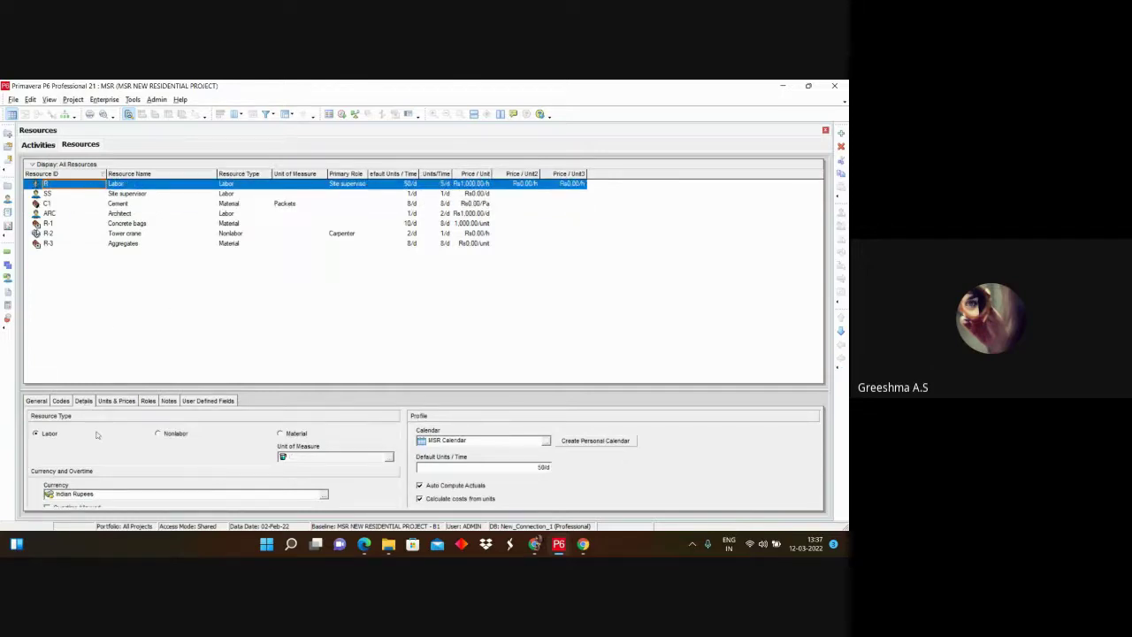
{"action": "left_click", "coordinate": [116, 403]}
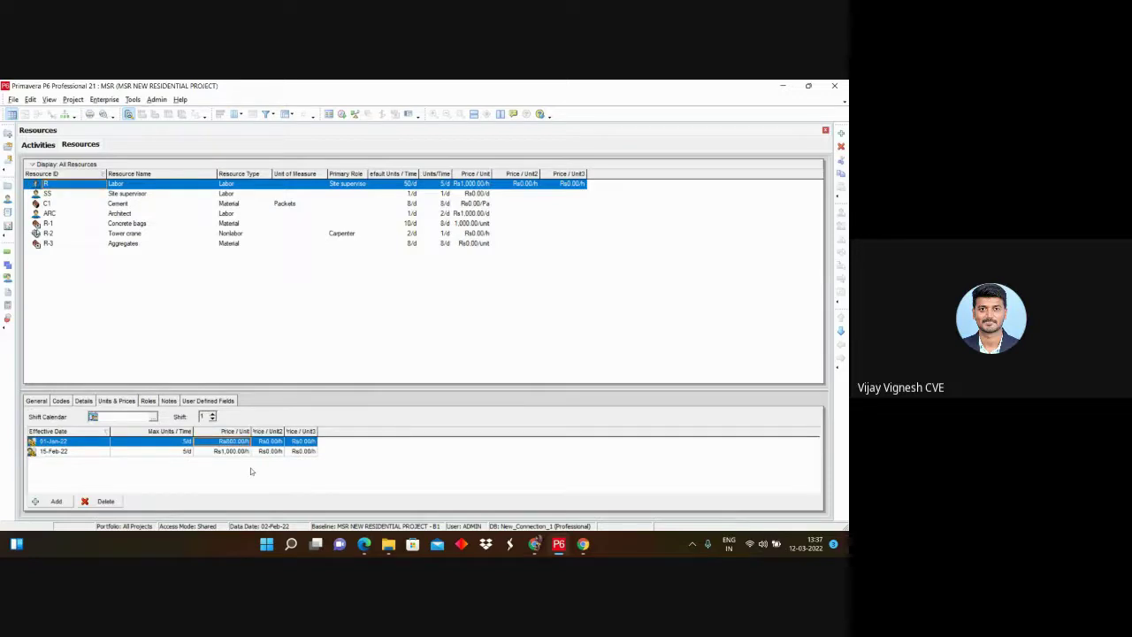
Step: Browse an activity's Resources, General, Expenses and relationship tabs, then return to Resources
{"action": "left_click", "coordinate": [38, 145]}
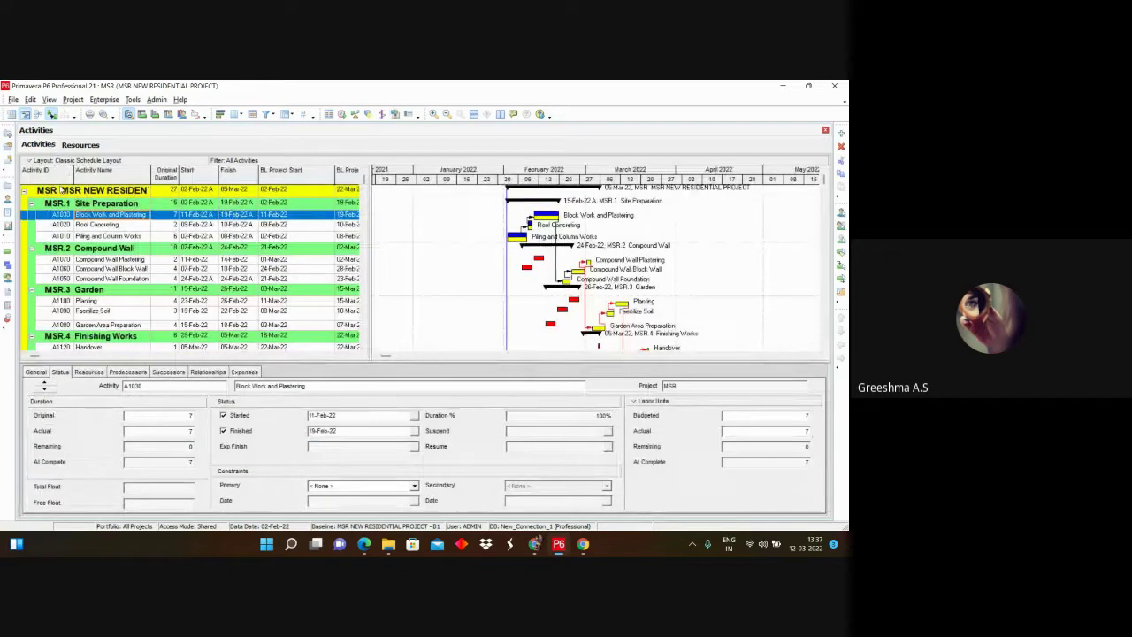
{"action": "left_click", "coordinate": [86, 373]}
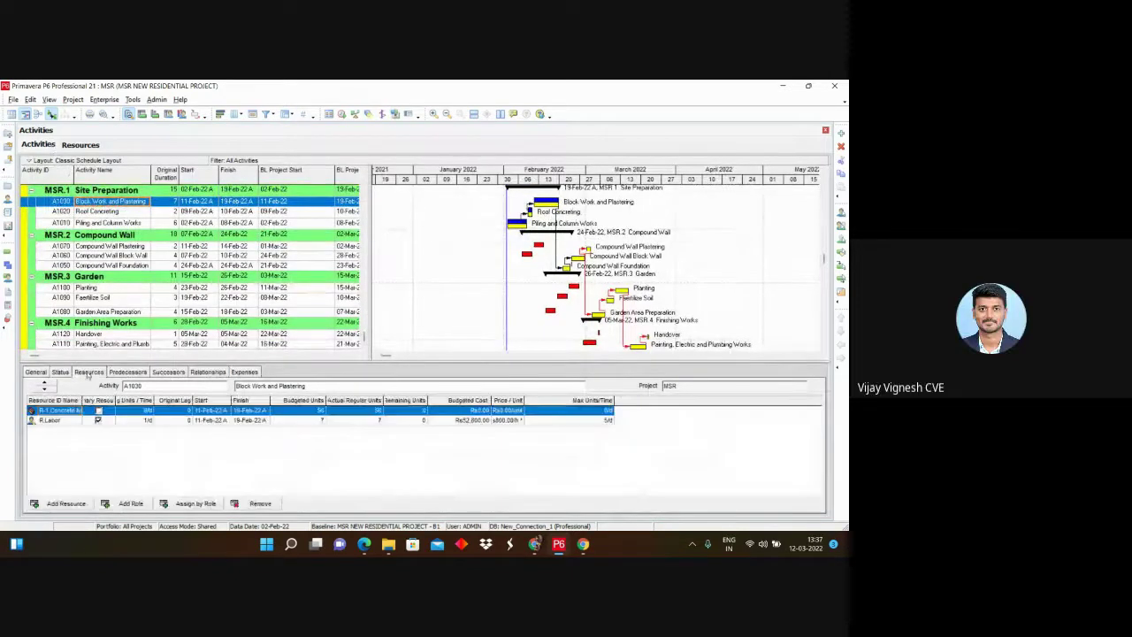
{"action": "left_click", "coordinate": [36, 372]}
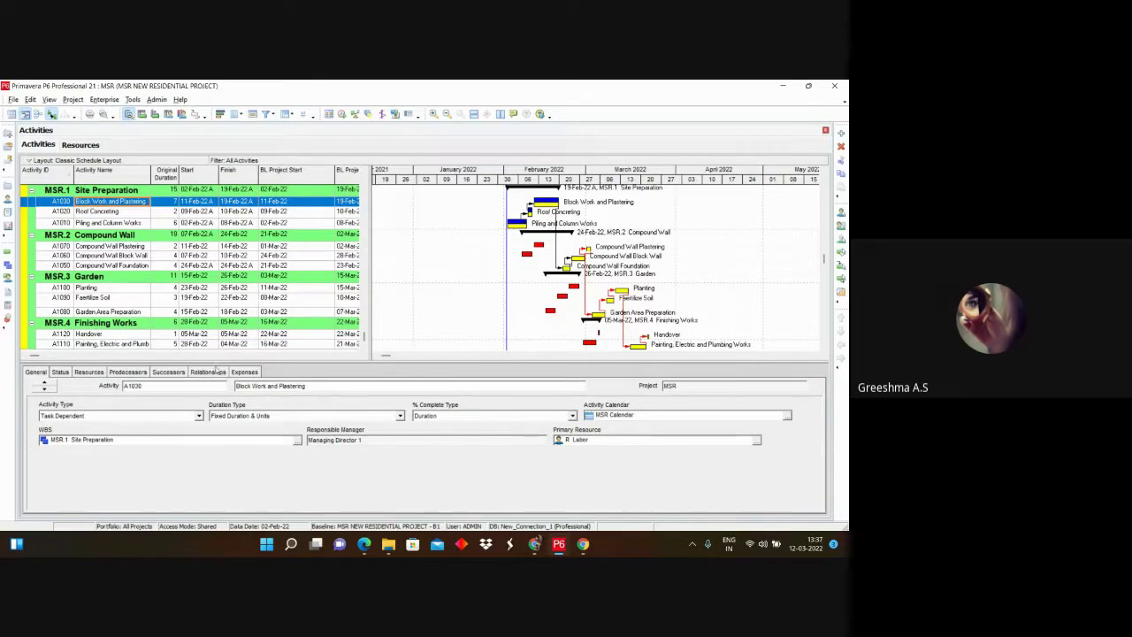
{"action": "left_click", "coordinate": [245, 372]}
{"action": "left_click", "coordinate": [209, 372]}
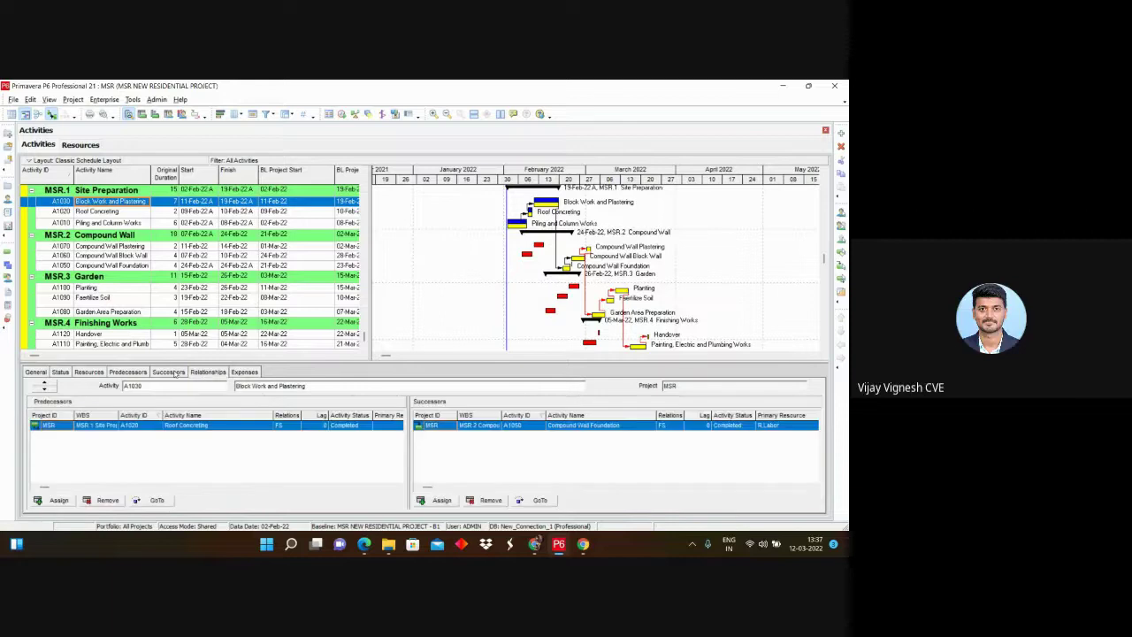
{"action": "left_click", "coordinate": [170, 372]}
{"action": "left_click", "coordinate": [147, 372]}
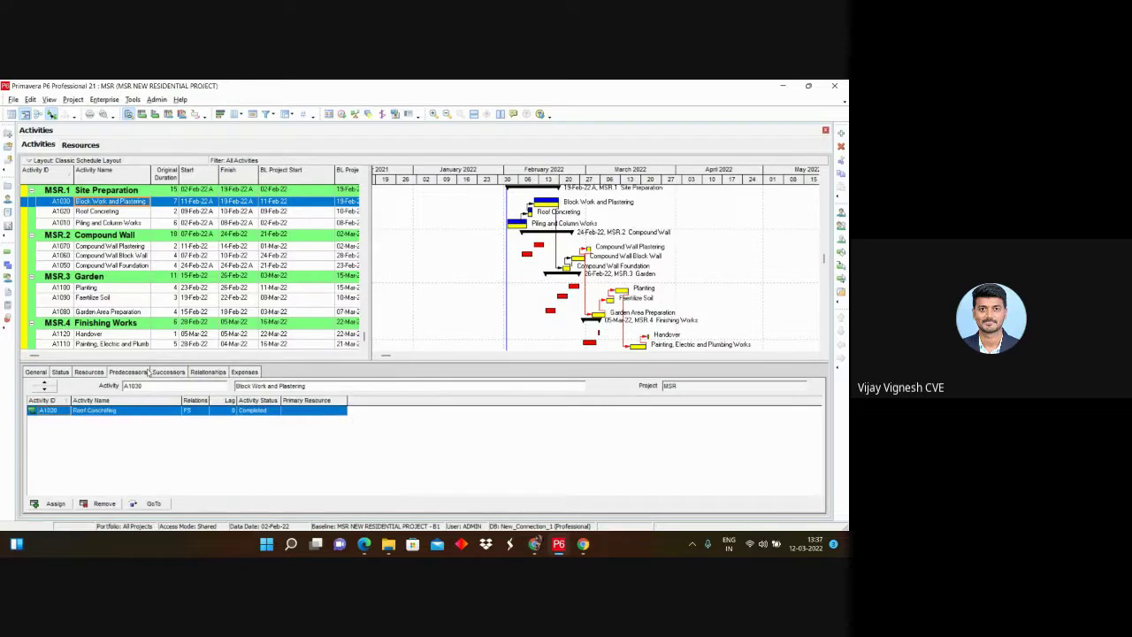
{"action": "left_click", "coordinate": [89, 374]}
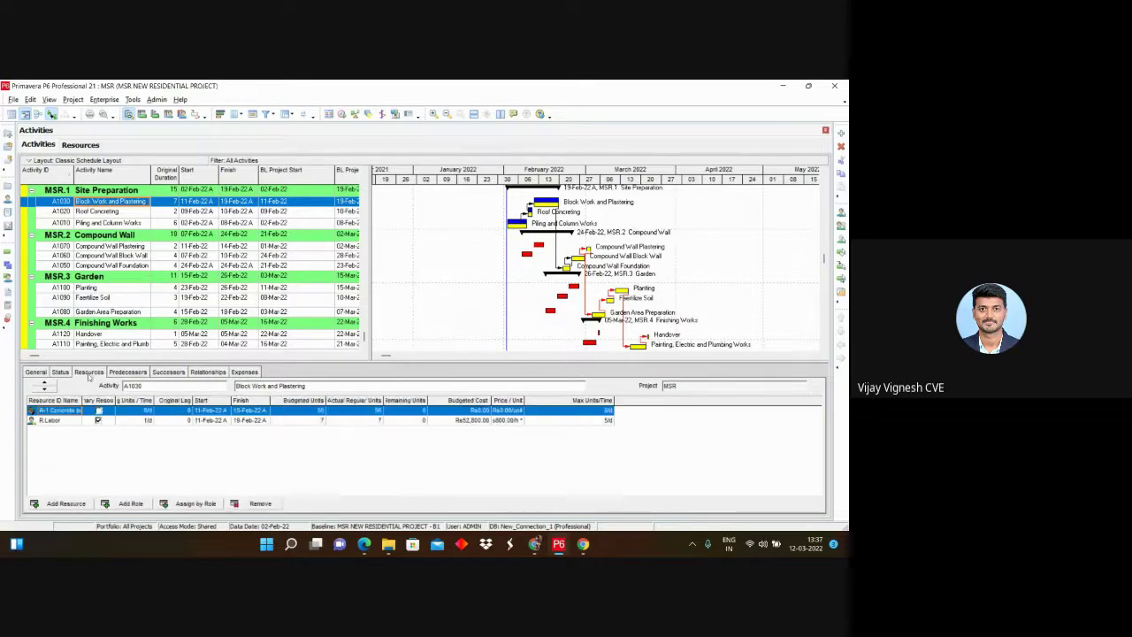
{"action": "left_click", "coordinate": [74, 147]}
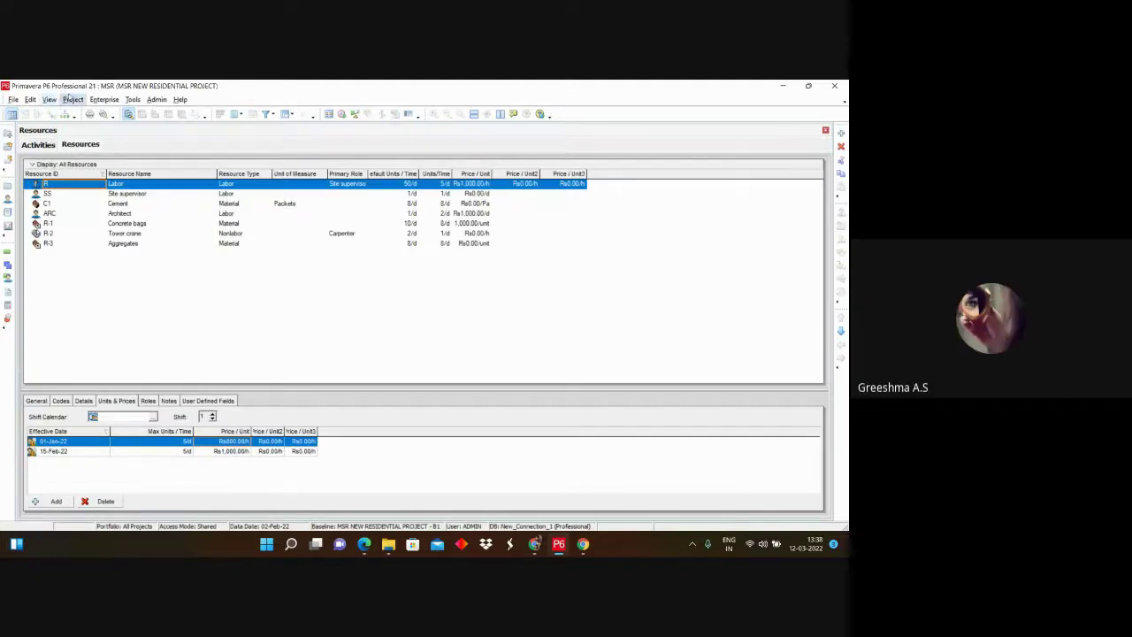
Step: Add role R-4 in Enterprise Roles, then bring up the resources table options
{"action": "left_click", "coordinate": [96, 100]}
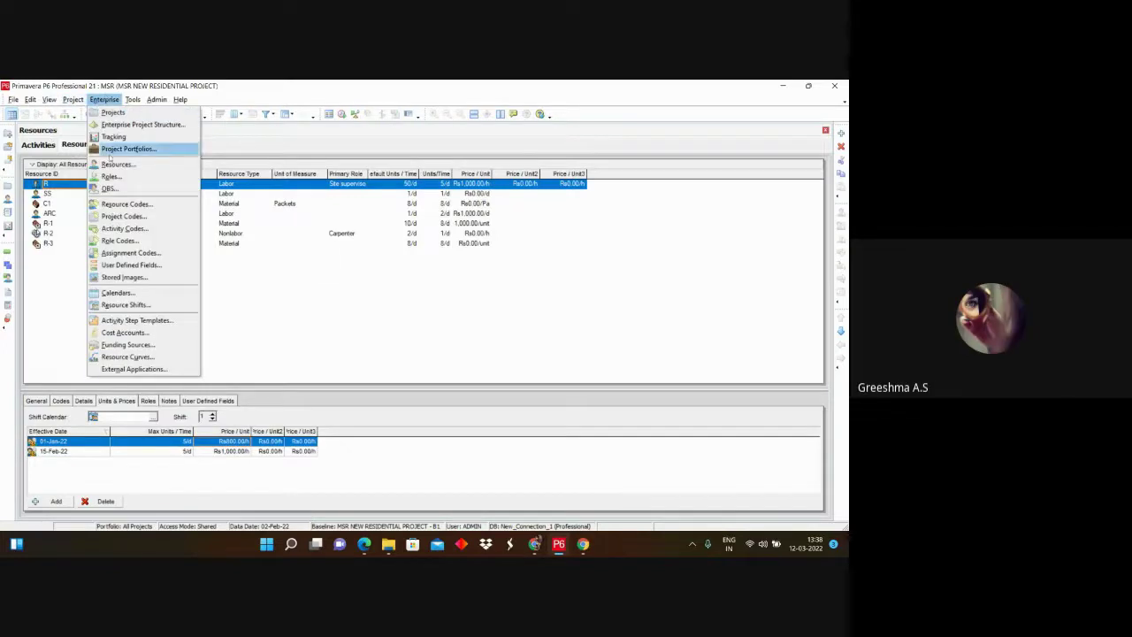
{"action": "left_click", "coordinate": [112, 176]}
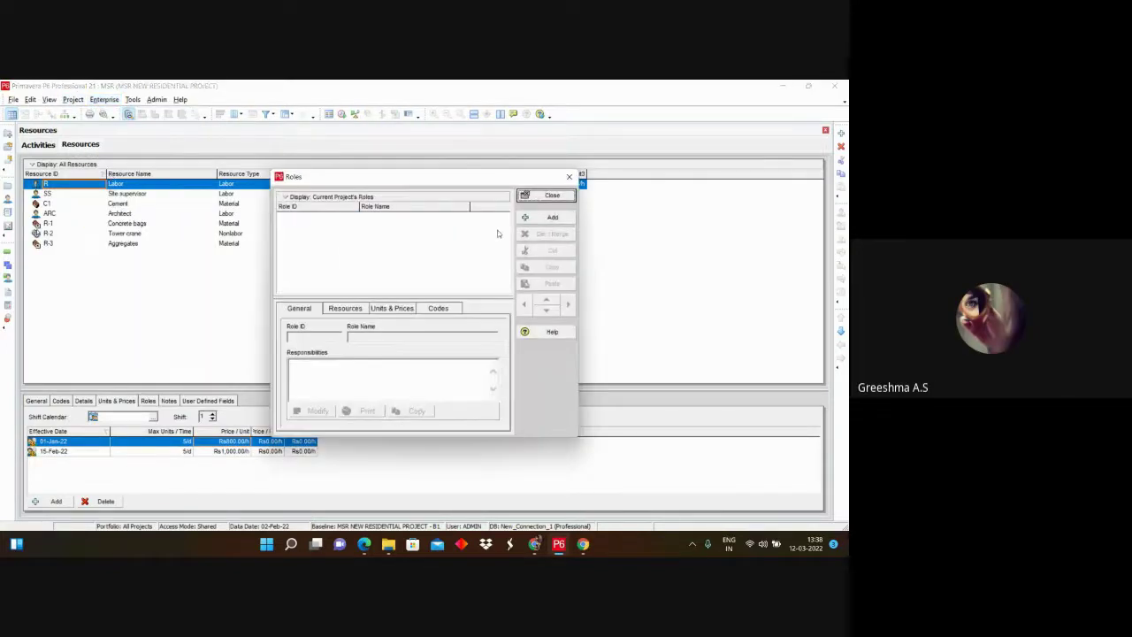
{"action": "left_click", "coordinate": [542, 220]}
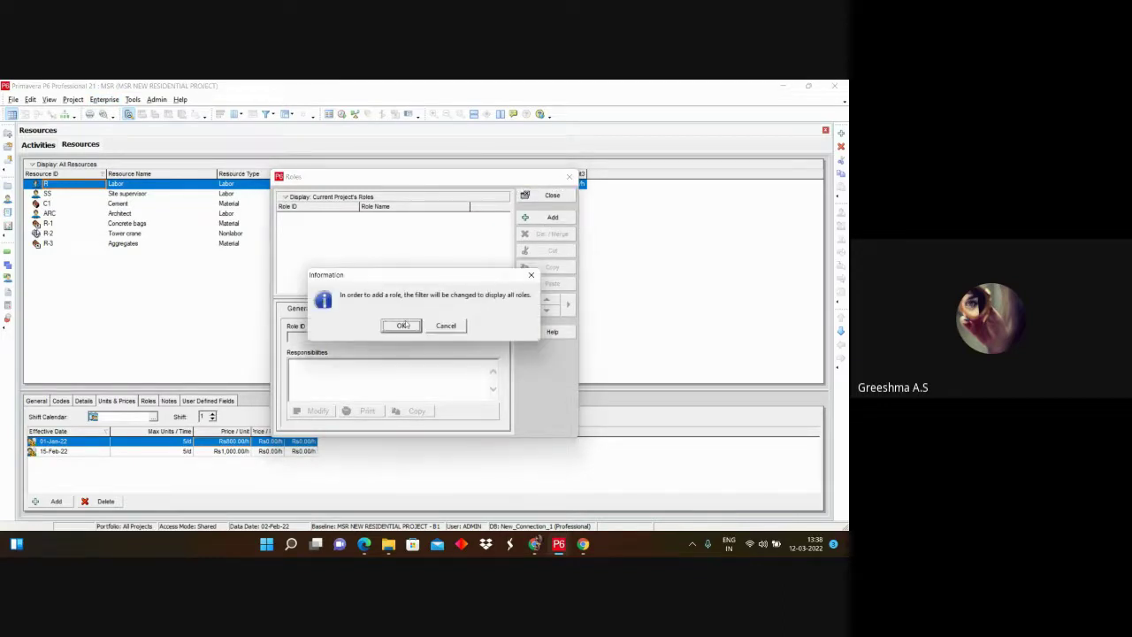
{"action": "left_click", "coordinate": [406, 325]}
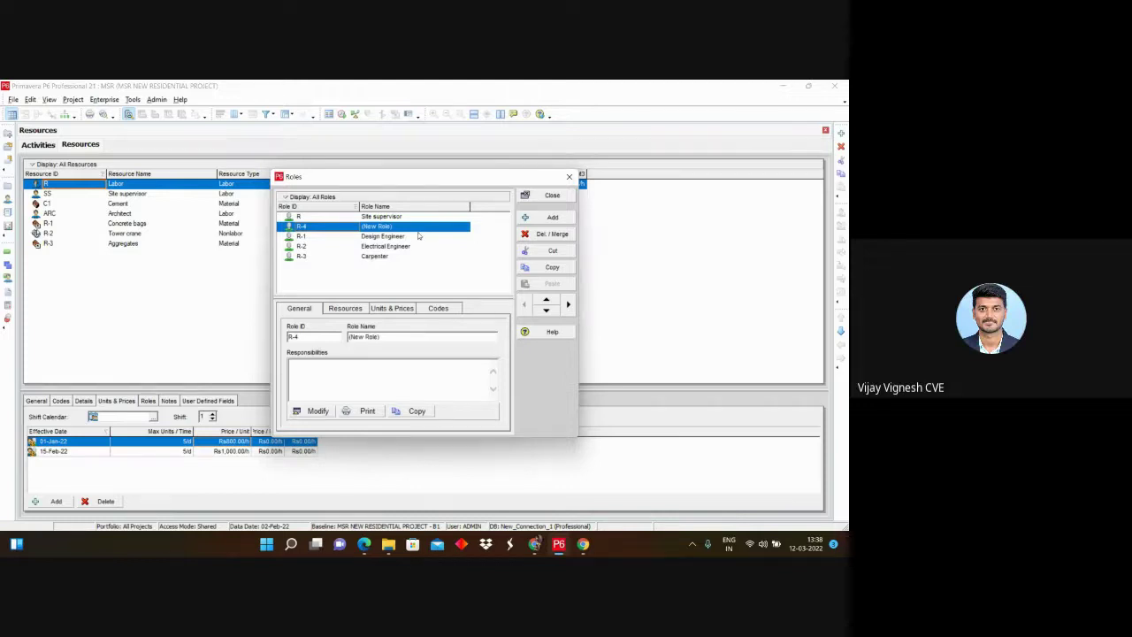
{"action": "left_click", "coordinate": [569, 176]}
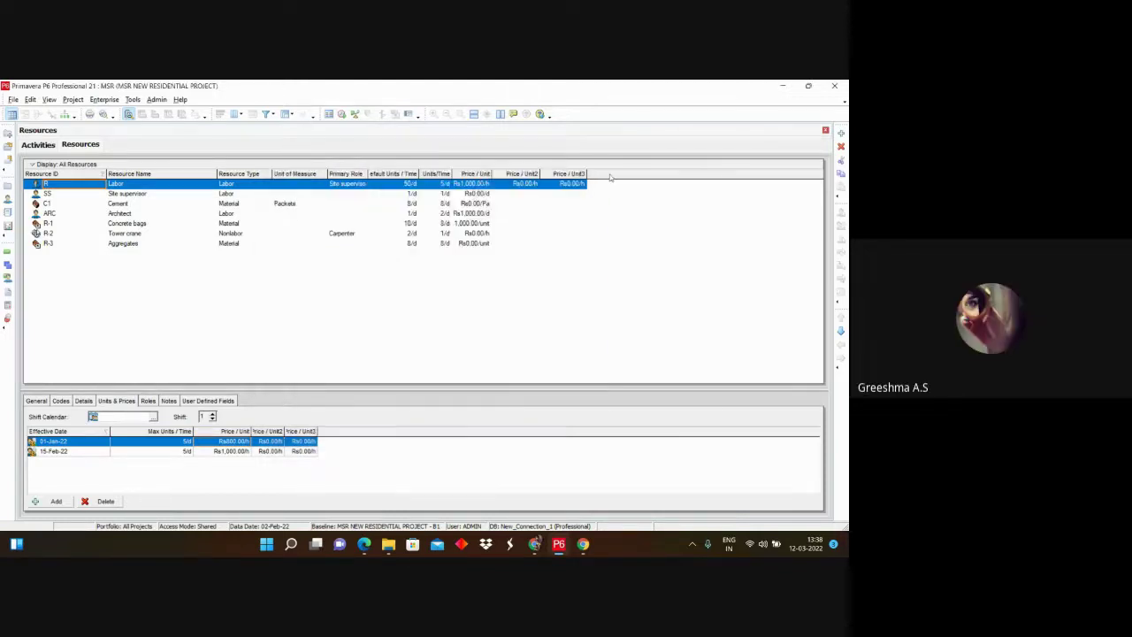
{"action": "right_click", "coordinate": [610, 178]}
{"action": "mouse_move", "coordinate": [672, 292]}
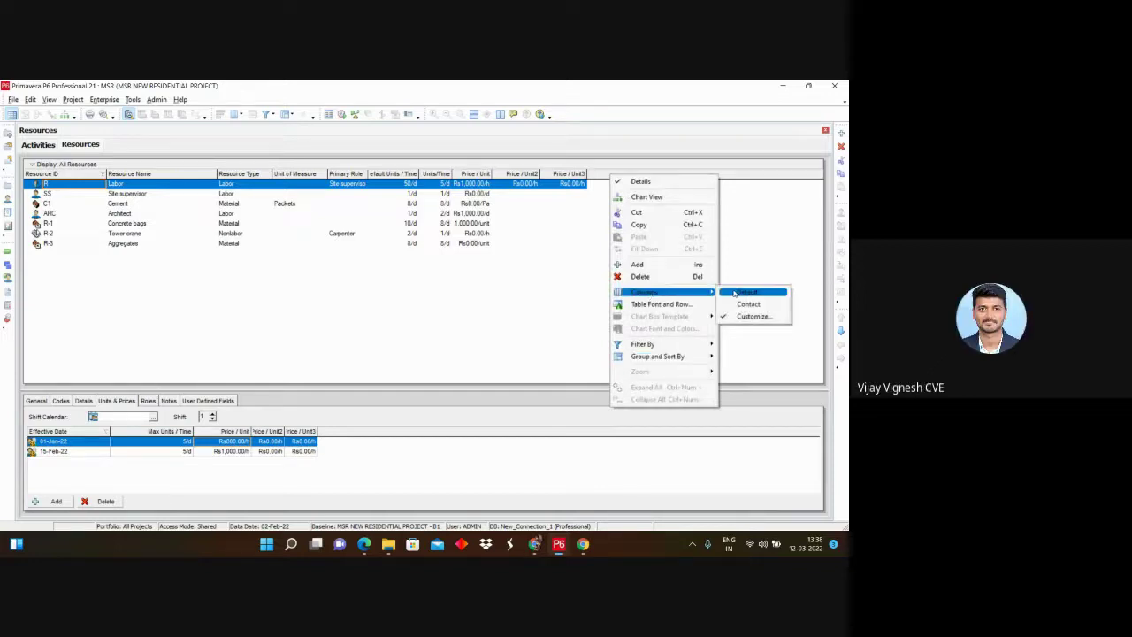
Step: After checking Labor's Site supervisor role, delete empty role R-4 and close Roles
{"action": "left_click", "coordinate": [358, 235]}
{"action": "left_click", "coordinate": [350, 194]}
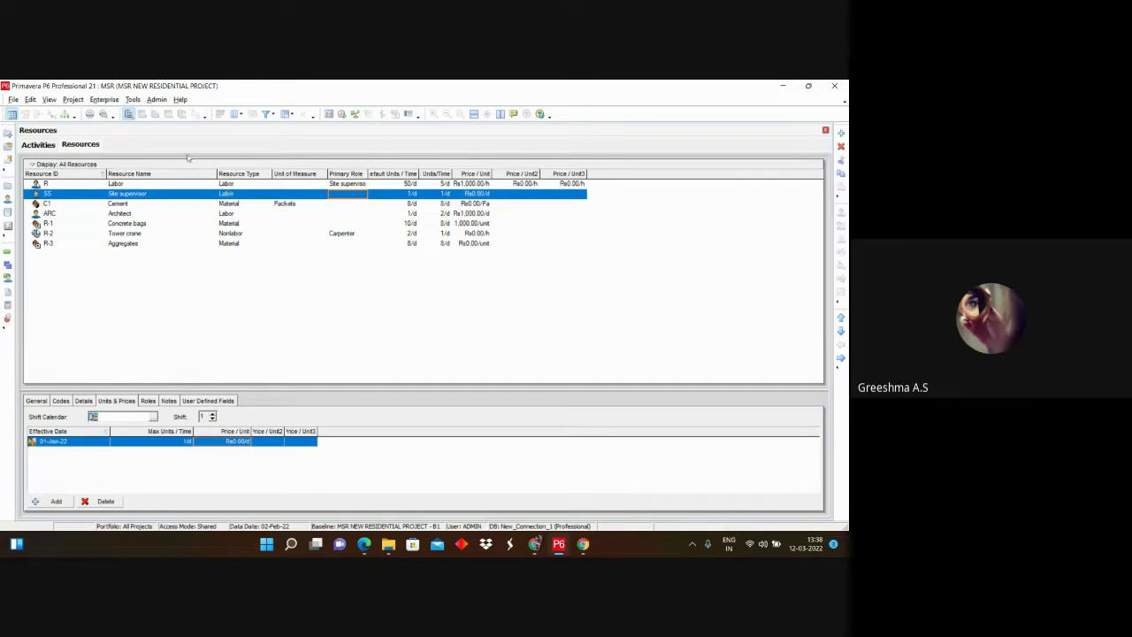
{"action": "left_click", "coordinate": [101, 99]}
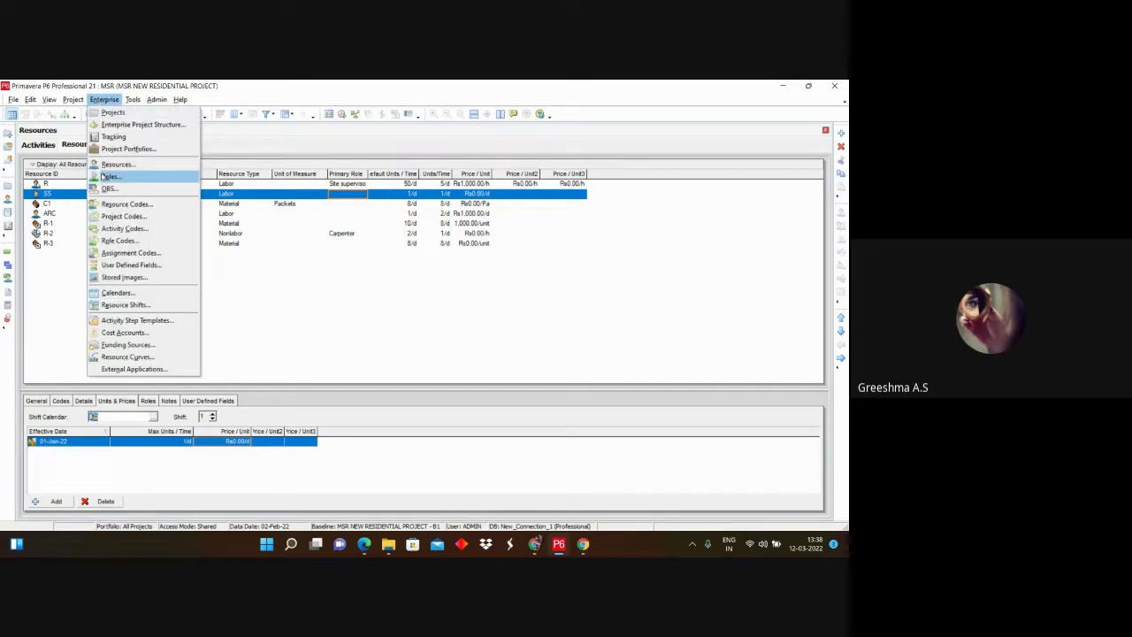
{"action": "left_click", "coordinate": [108, 176]}
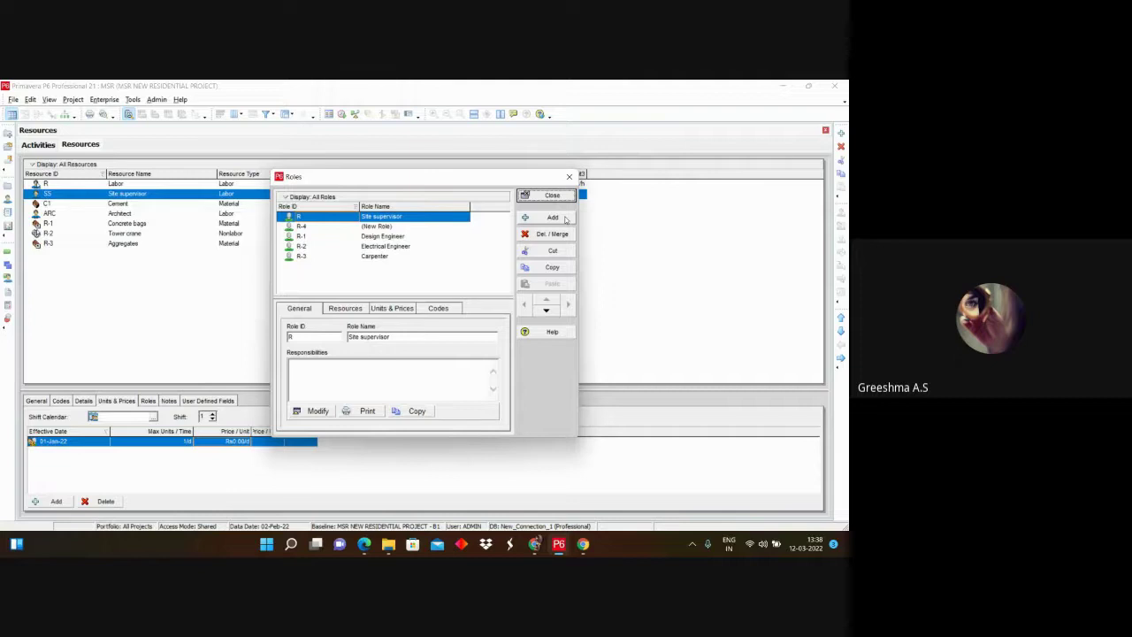
{"action": "left_click", "coordinate": [385, 228]}
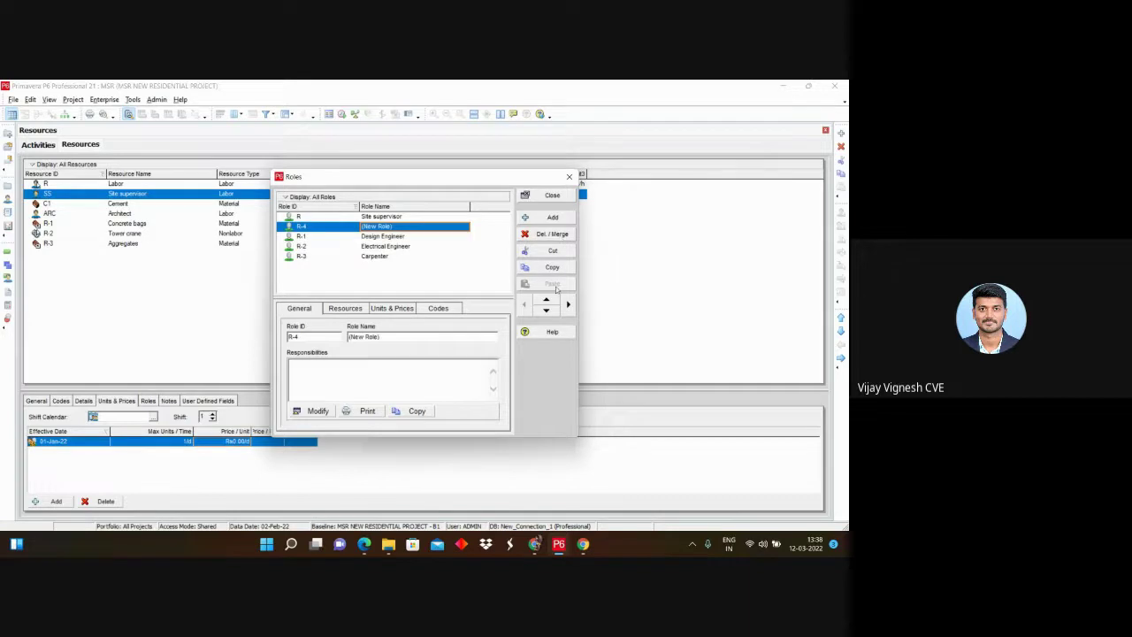
{"action": "left_click", "coordinate": [551, 234]}
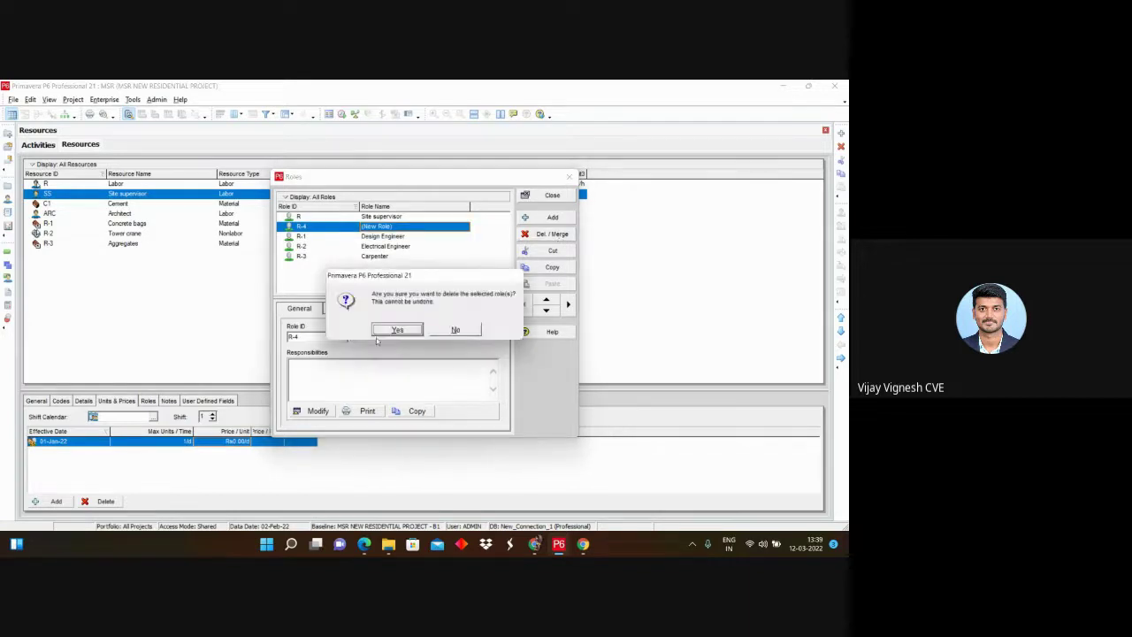
{"action": "left_click", "coordinate": [387, 330]}
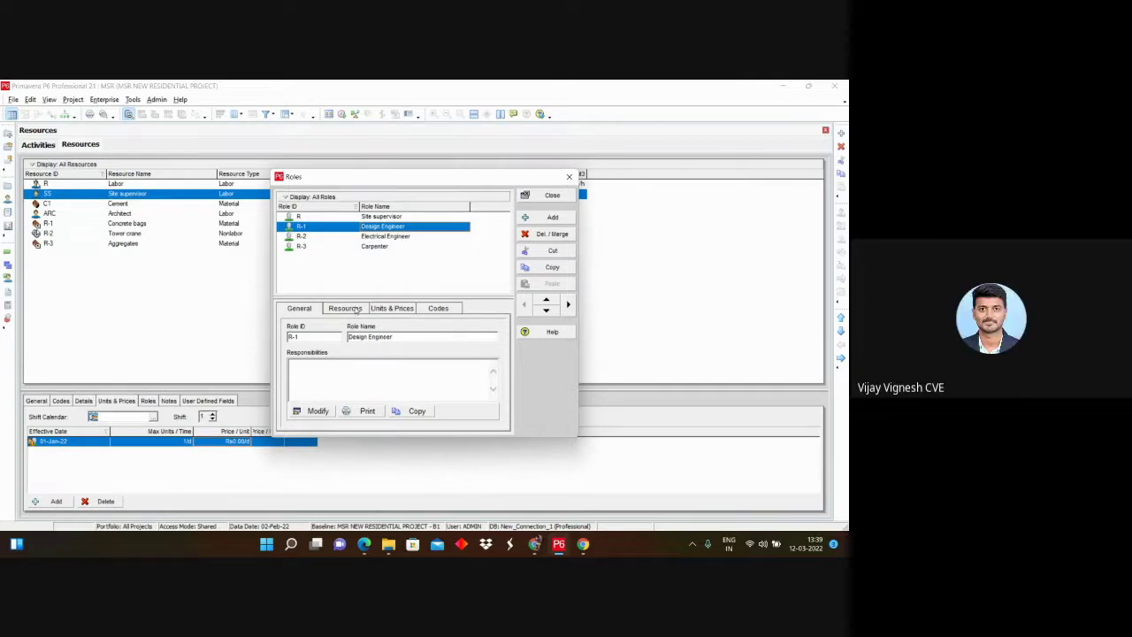
{"action": "left_click", "coordinate": [571, 178]}
Step: Stop presenting this screen in the Google Meet call
{"action": "left_click", "coordinate": [535, 543]}
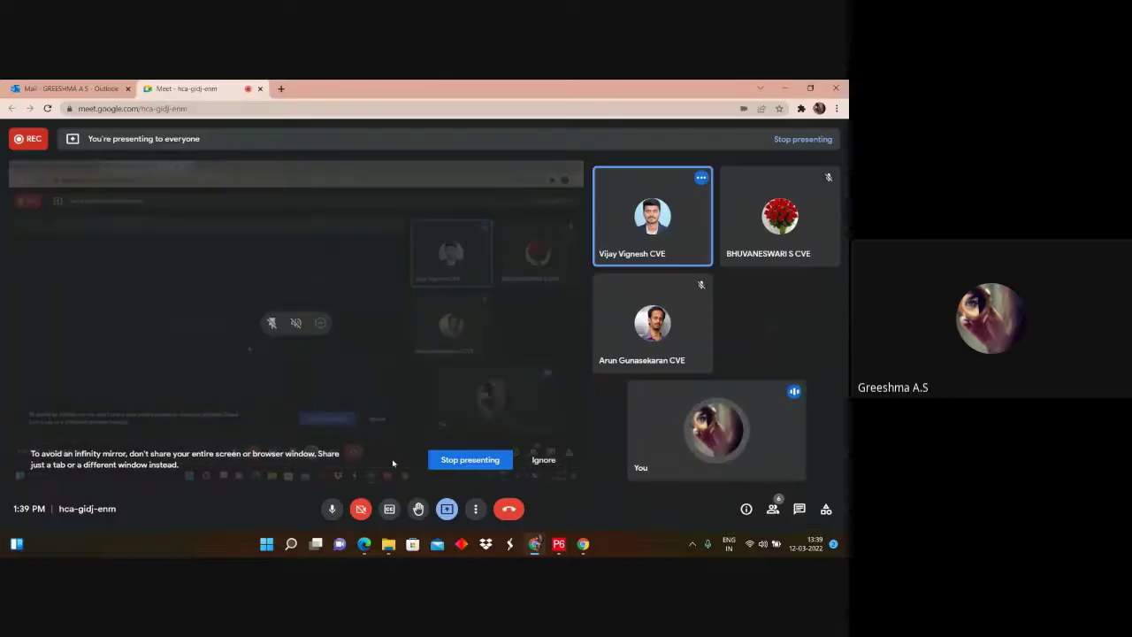
{"action": "left_click", "coordinate": [468, 458]}
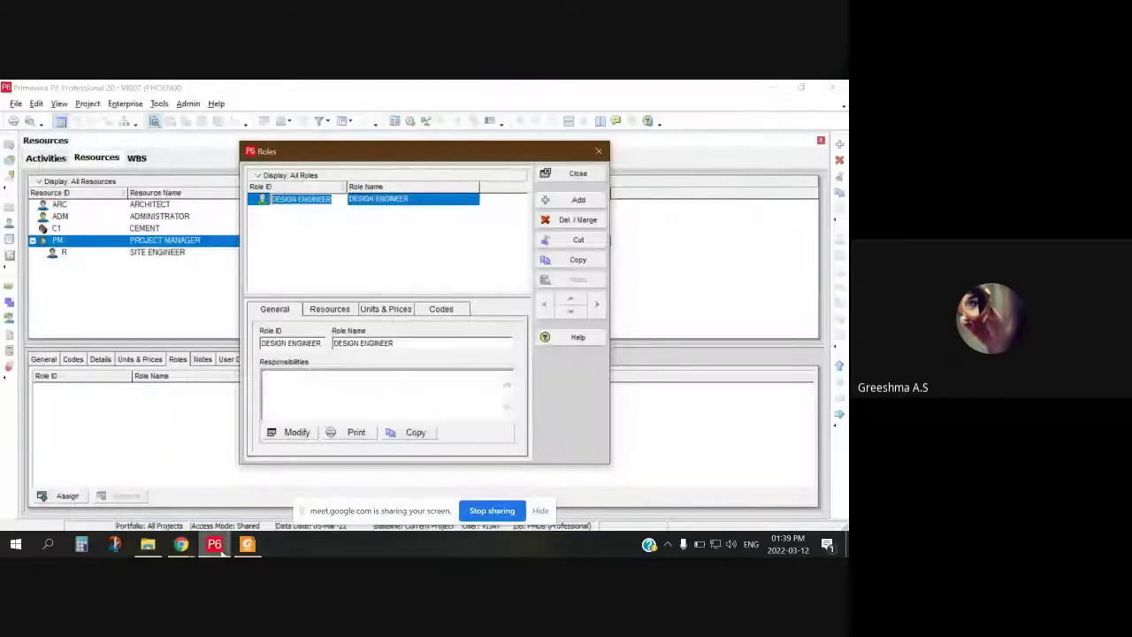
Step: Change the Design Engineer role's ID to DES001
{"action": "left_click_drag", "start_coordinate": [354, 187], "coordinate": [397, 221]}
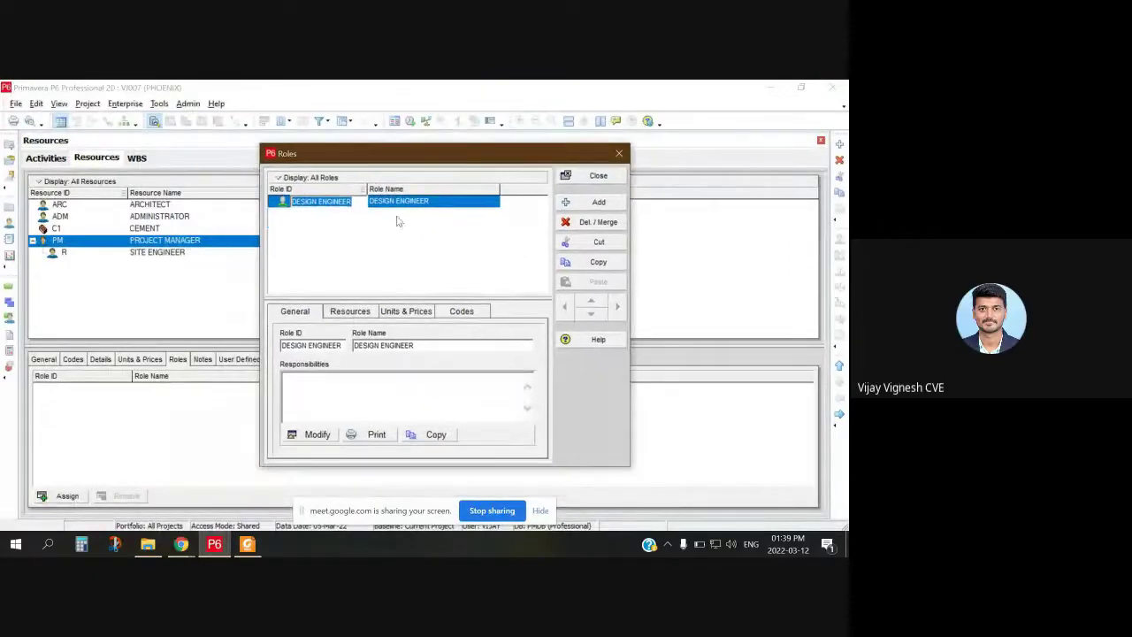
{"action": "key", "text": "BackSpace"}
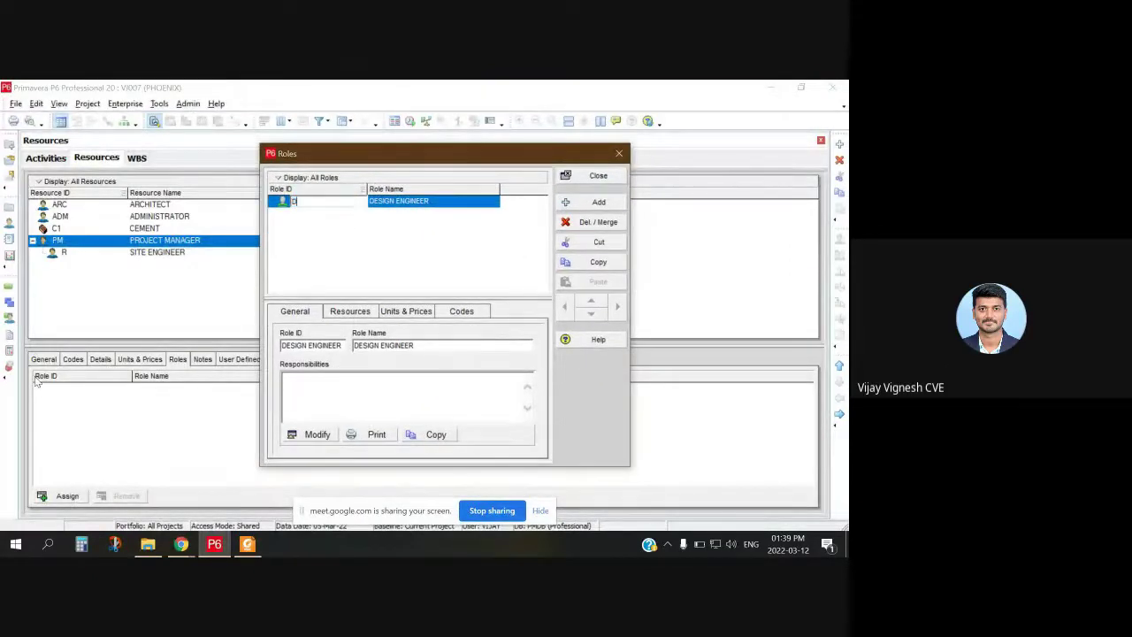
{"action": "type", "text": "DES001"}
{"action": "key", "text": "Return"}
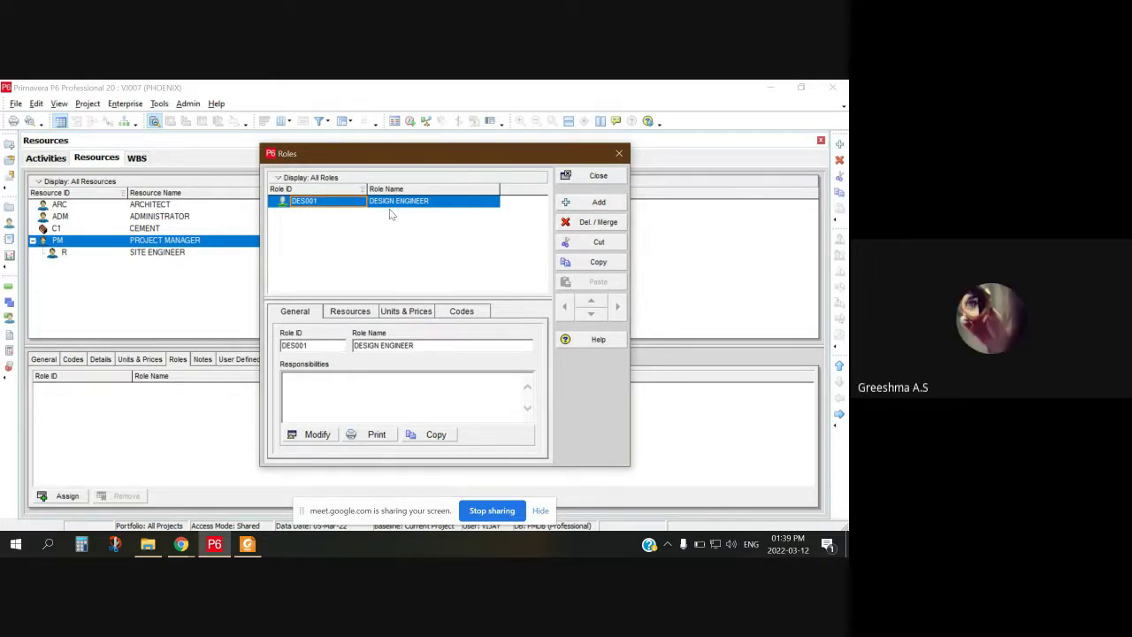
Step: Add a new top-level role R to the Roles list, then return to the browser
{"action": "left_click", "coordinate": [584, 205]}
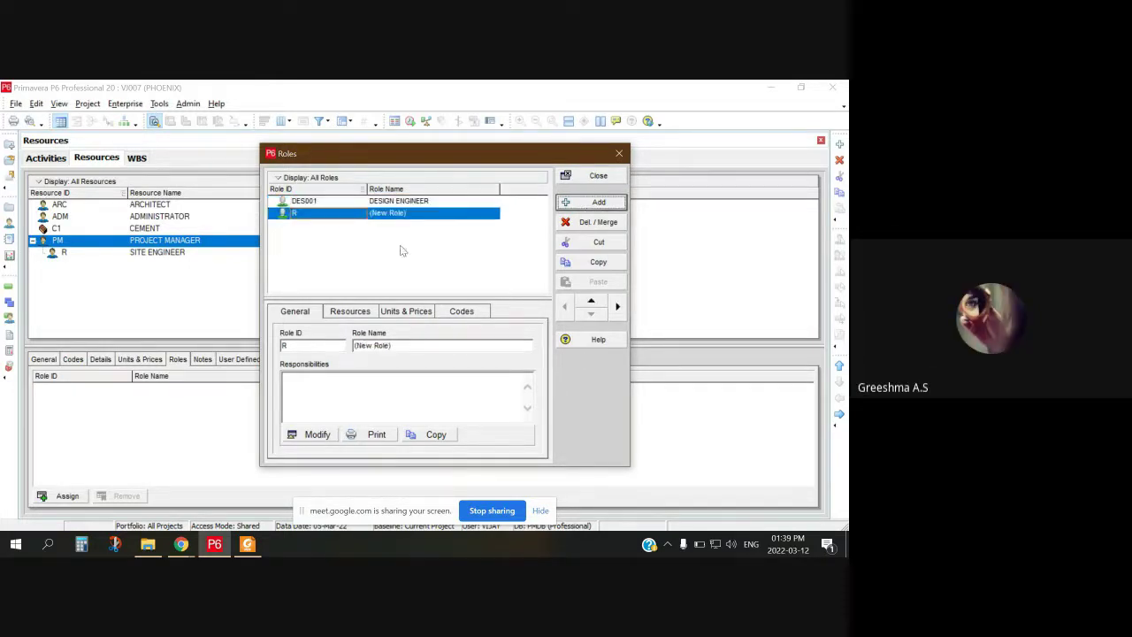
{"action": "left_click", "coordinate": [618, 306]}
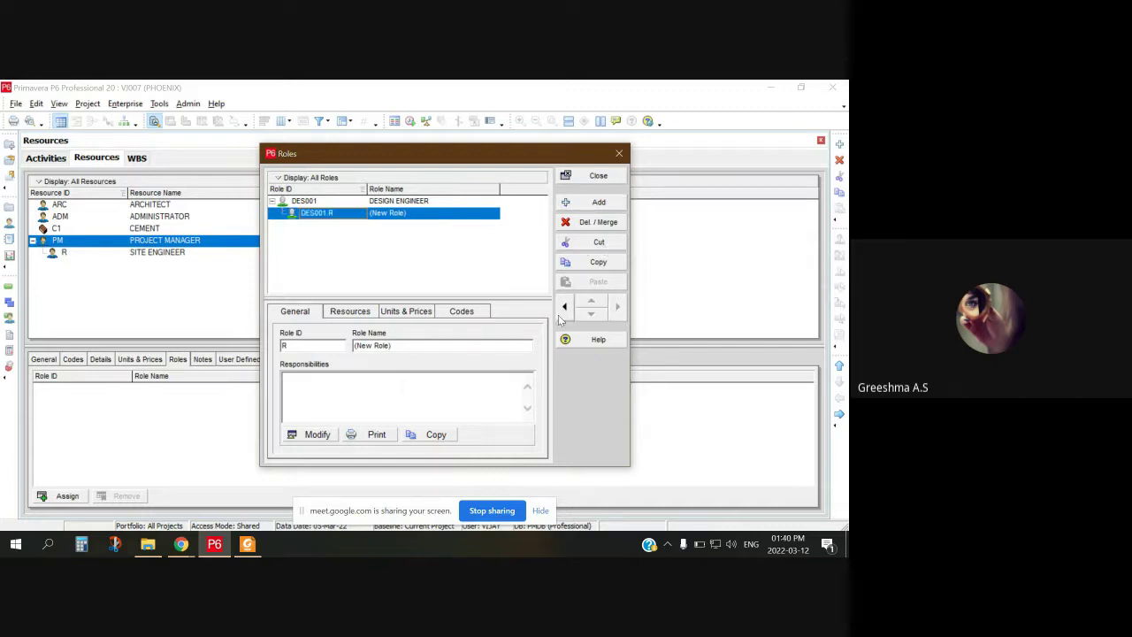
{"action": "left_click", "coordinate": [564, 306]}
{"action": "left_click", "coordinate": [412, 214]}
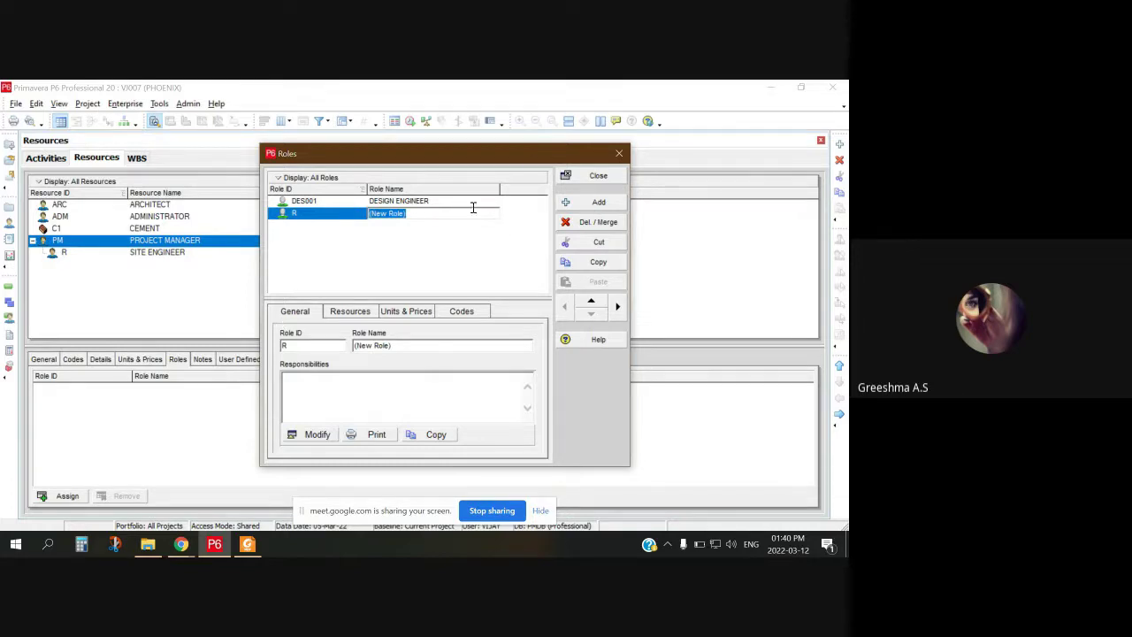
{"action": "left_click_drag", "start_coordinate": [535, 157], "coordinate": [631, 123]}
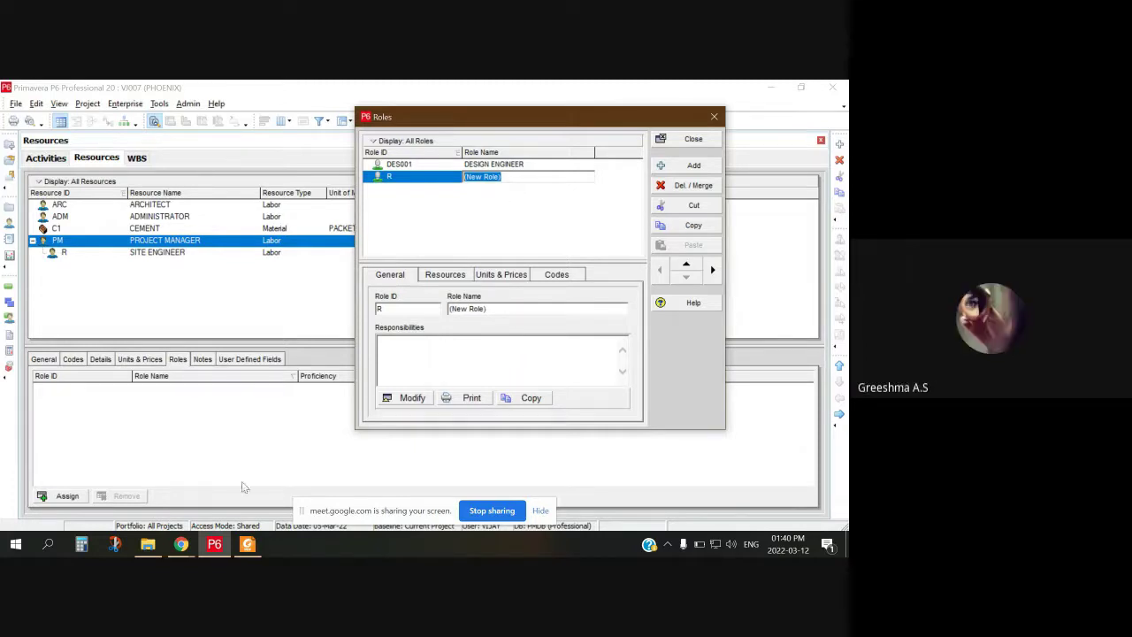
{"action": "left_click", "coordinate": [181, 544]}
Step: In Google Meet, leave the microphone muted after toggling it, and stop screen sharing
{"action": "left_click", "coordinate": [157, 487]}
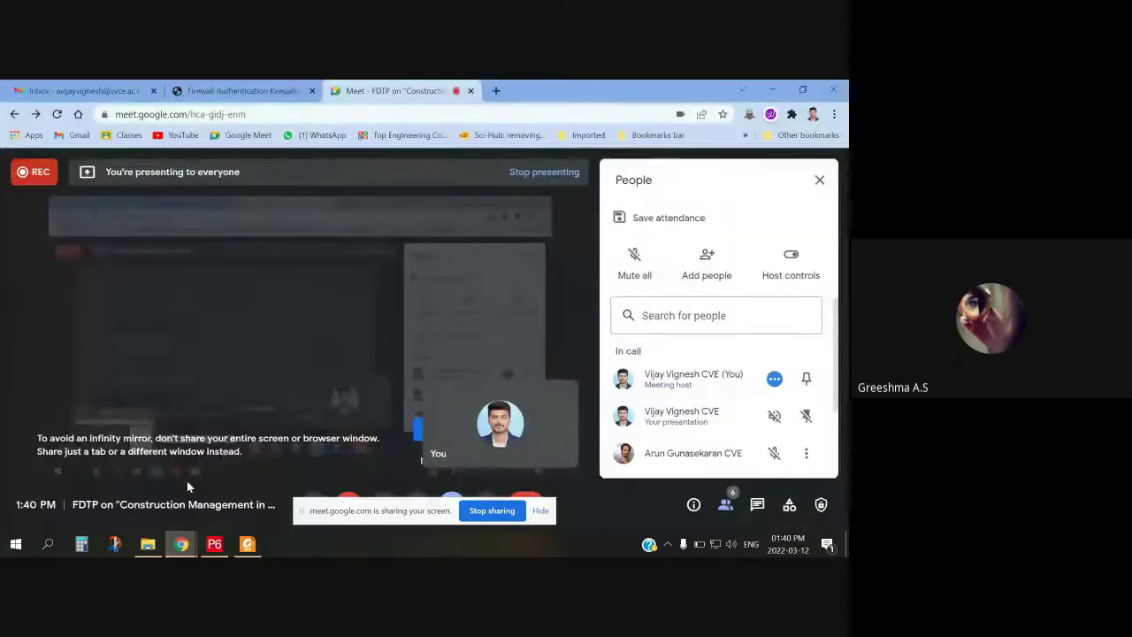
{"action": "left_click", "coordinate": [311, 505]}
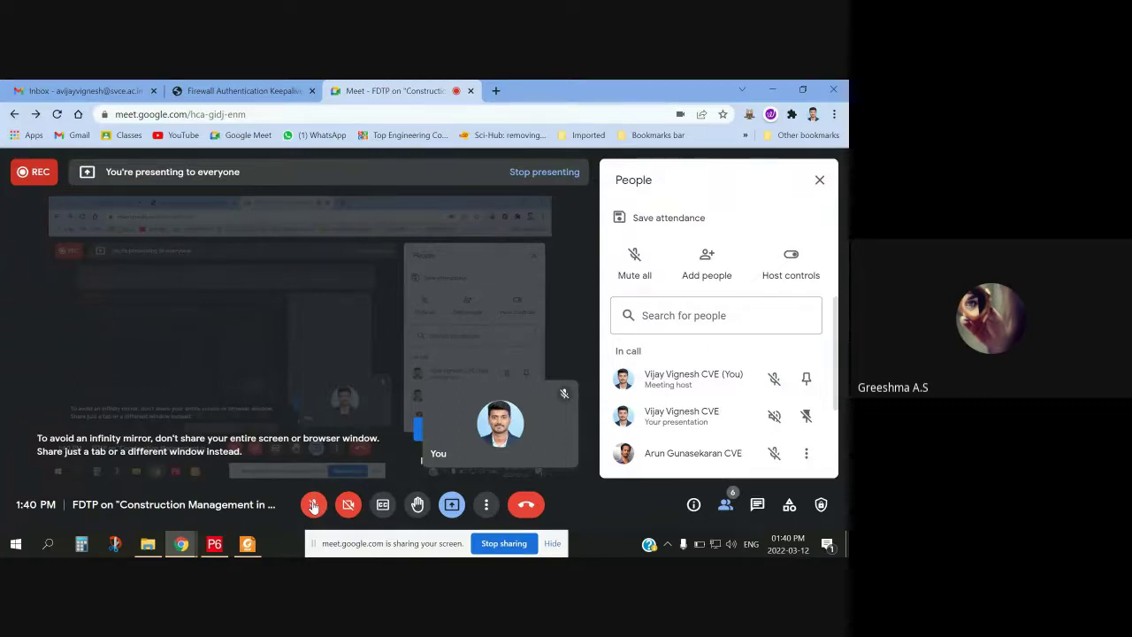
{"action": "left_click", "coordinate": [314, 505]}
{"action": "left_click", "coordinate": [313, 505]}
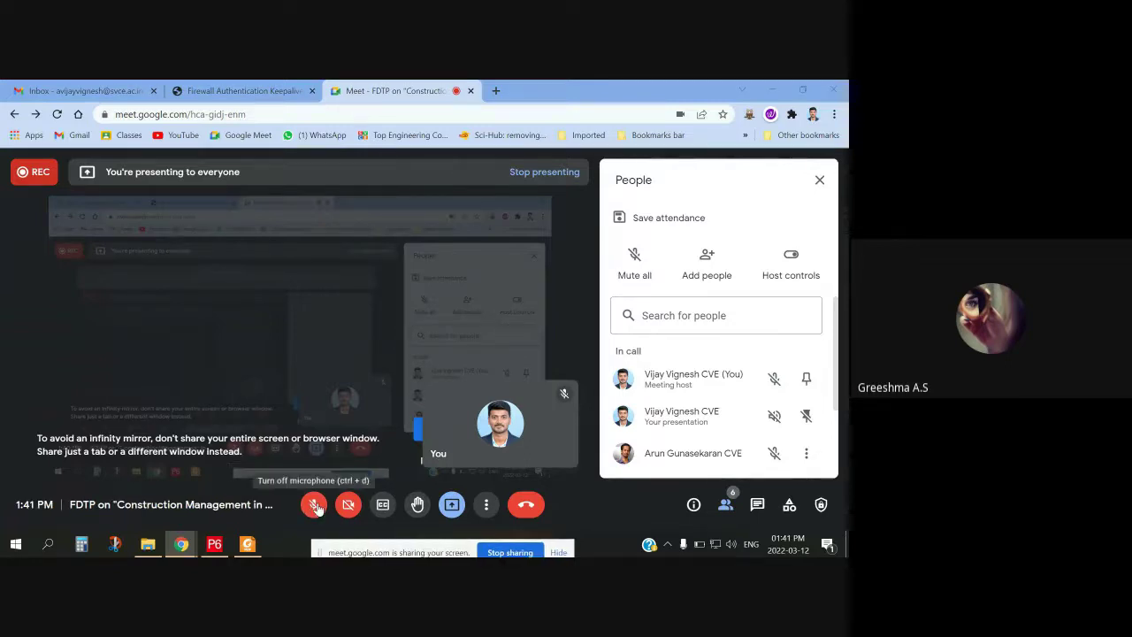
{"action": "left_click", "coordinate": [314, 505]}
{"action": "left_click", "coordinate": [314, 505]}
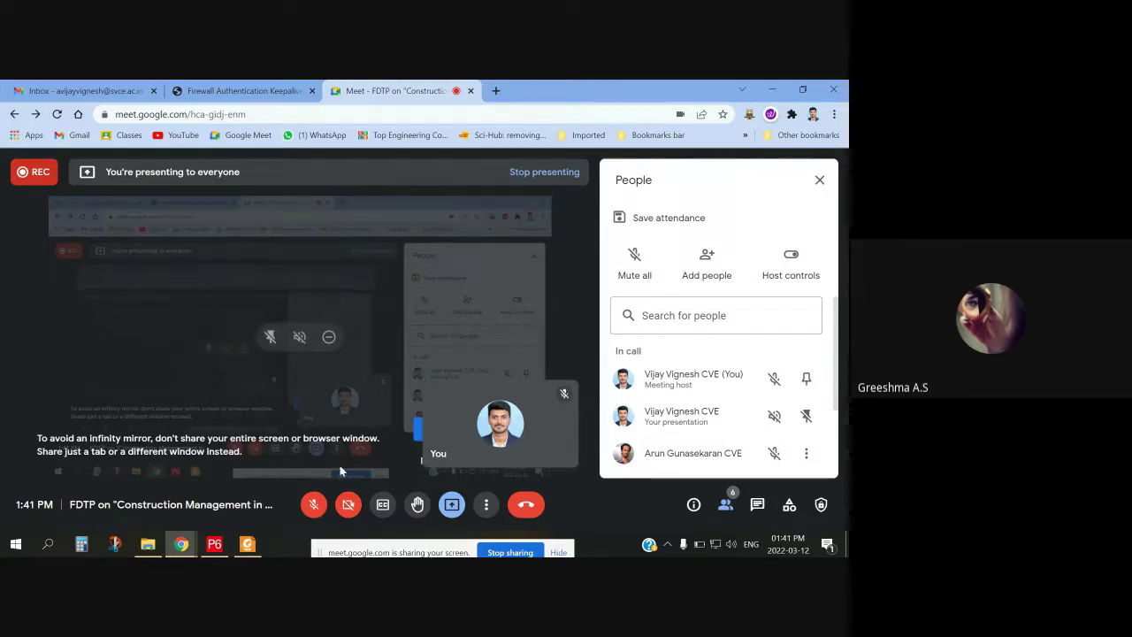
{"action": "left_click", "coordinate": [314, 511]}
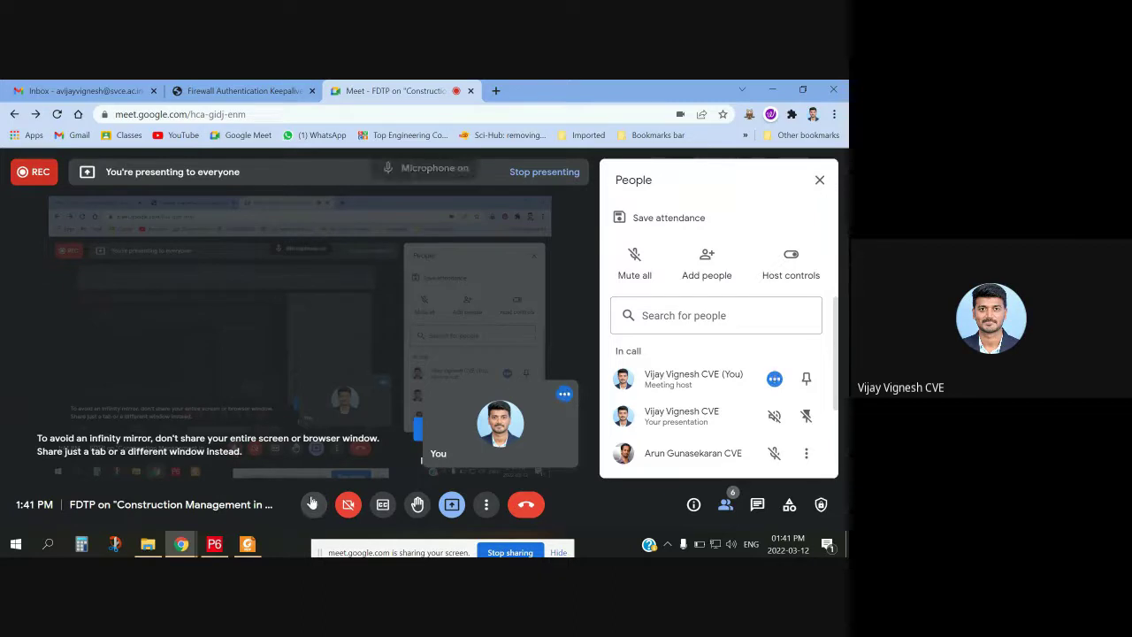
{"action": "left_click", "coordinate": [312, 506]}
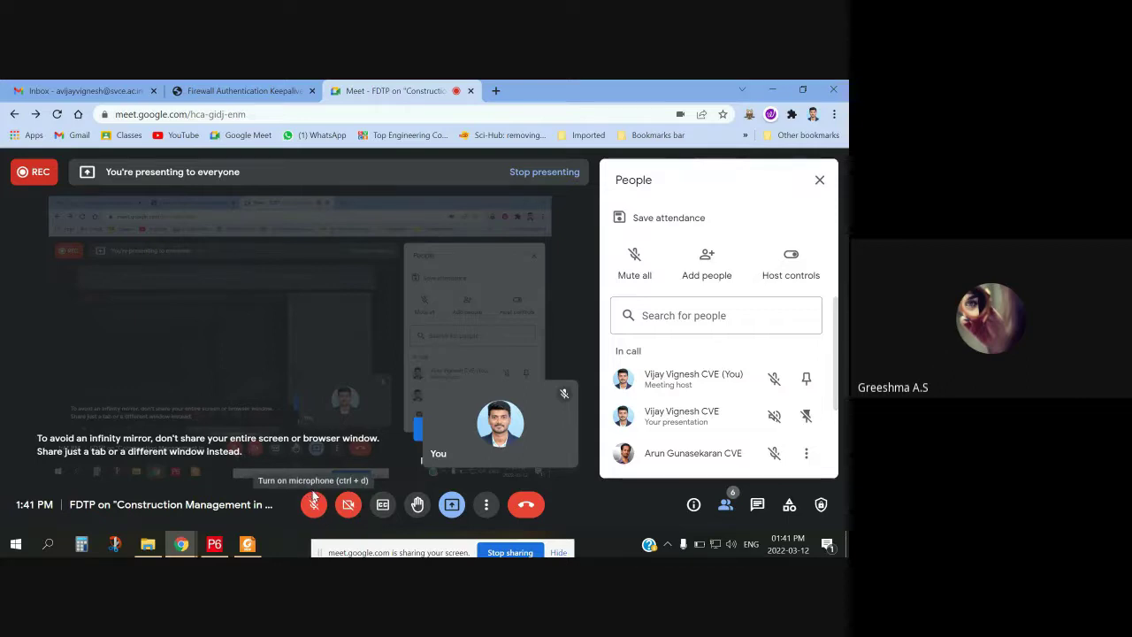
{"action": "left_click", "coordinate": [493, 550]}
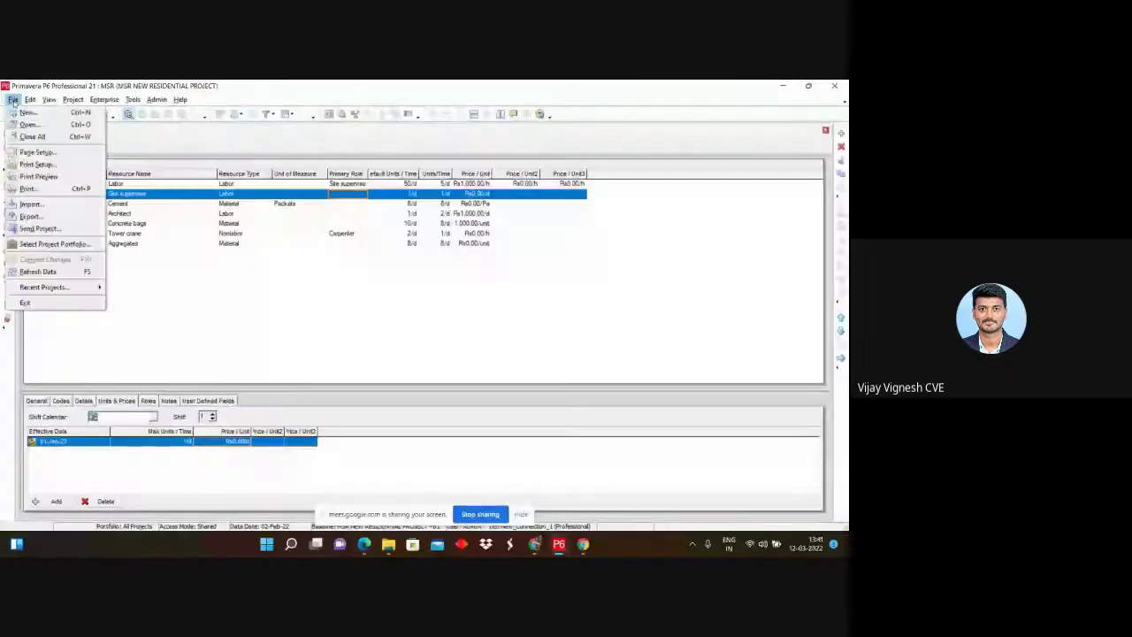
Step: Exit Primavera P6 after declining once, then relaunch it from the P6 Professional 21 desktop shortcut
{"action": "left_click", "coordinate": [28, 113]}
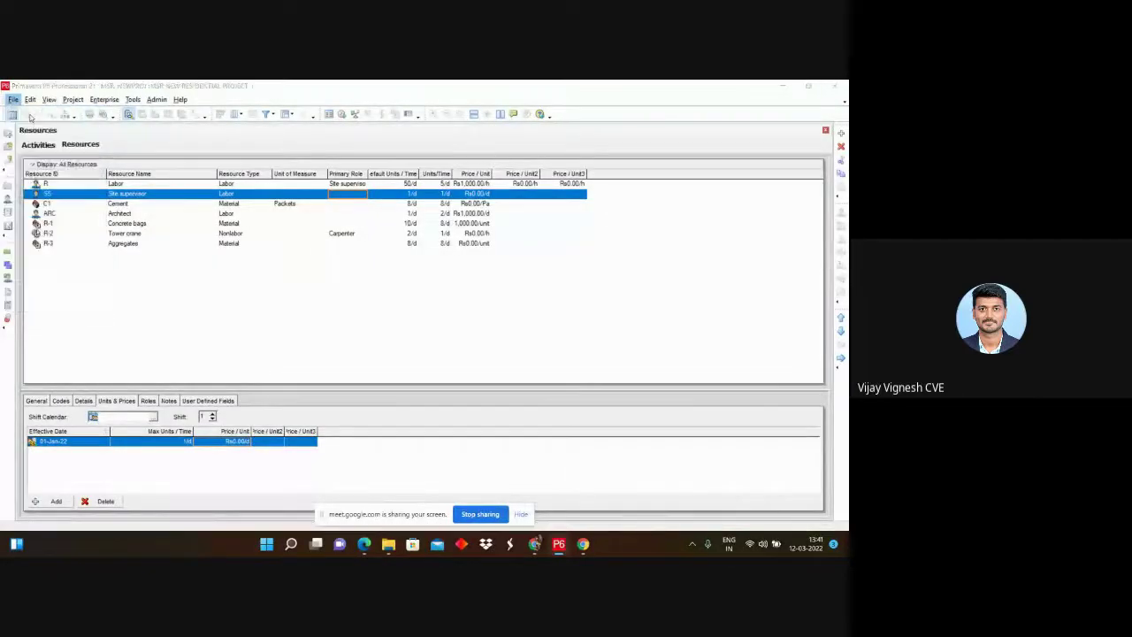
{"action": "left_click", "coordinate": [553, 229]}
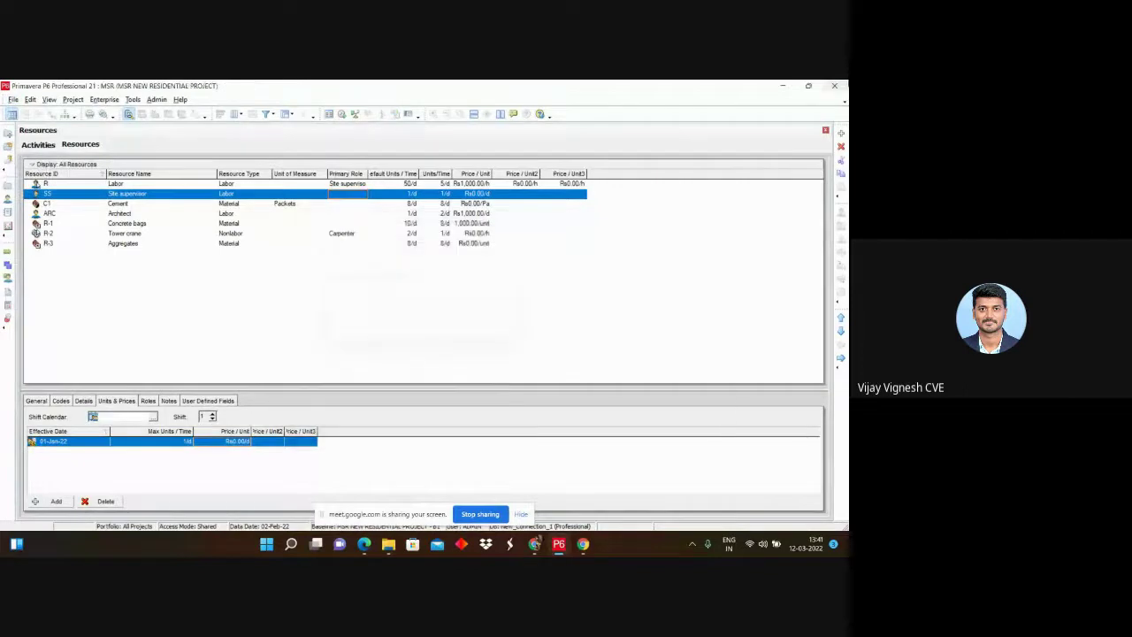
{"action": "left_click", "coordinate": [834, 85]}
{"action": "left_click", "coordinate": [477, 330]}
{"action": "left_click", "coordinate": [834, 86]}
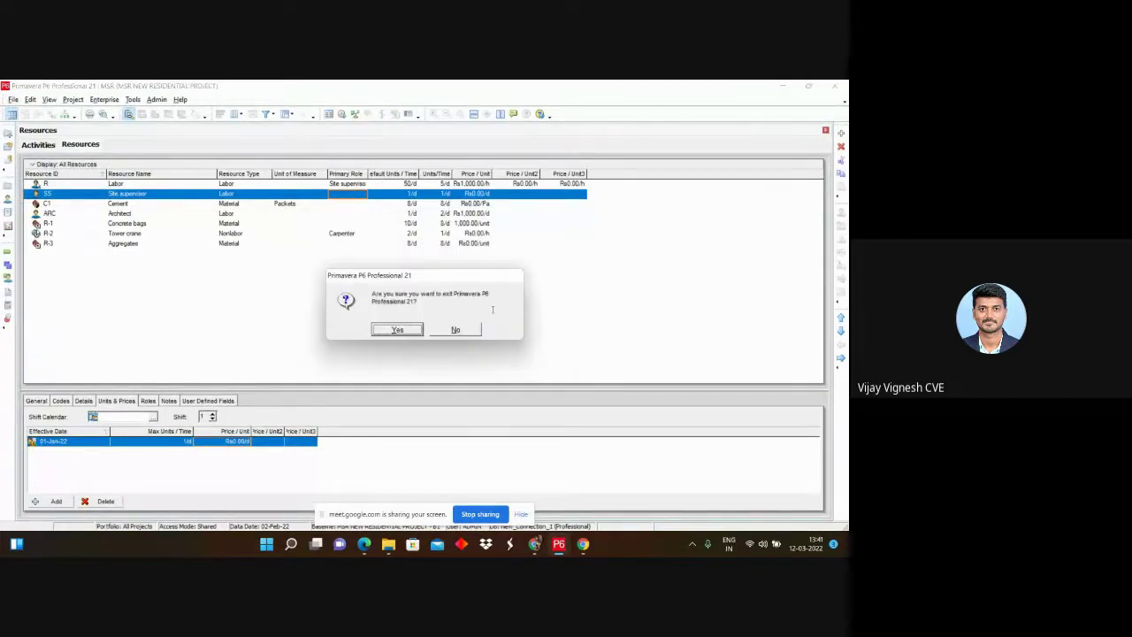
{"action": "left_click", "coordinate": [397, 329]}
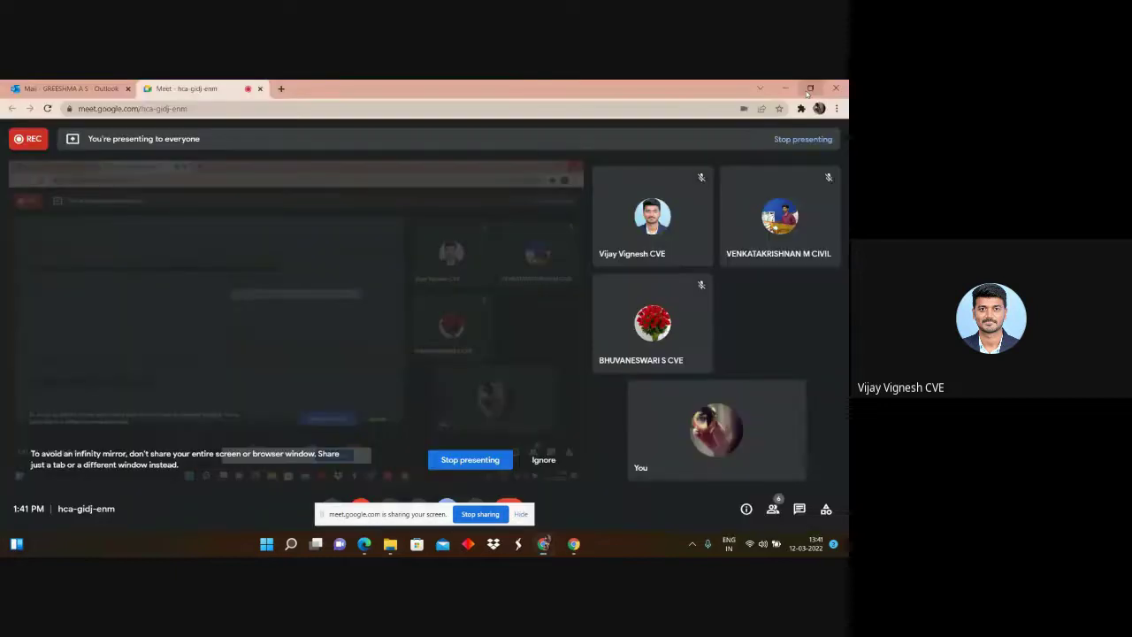
{"action": "left_click", "coordinate": [785, 89]}
{"action": "double_click", "coordinate": [147, 424]}
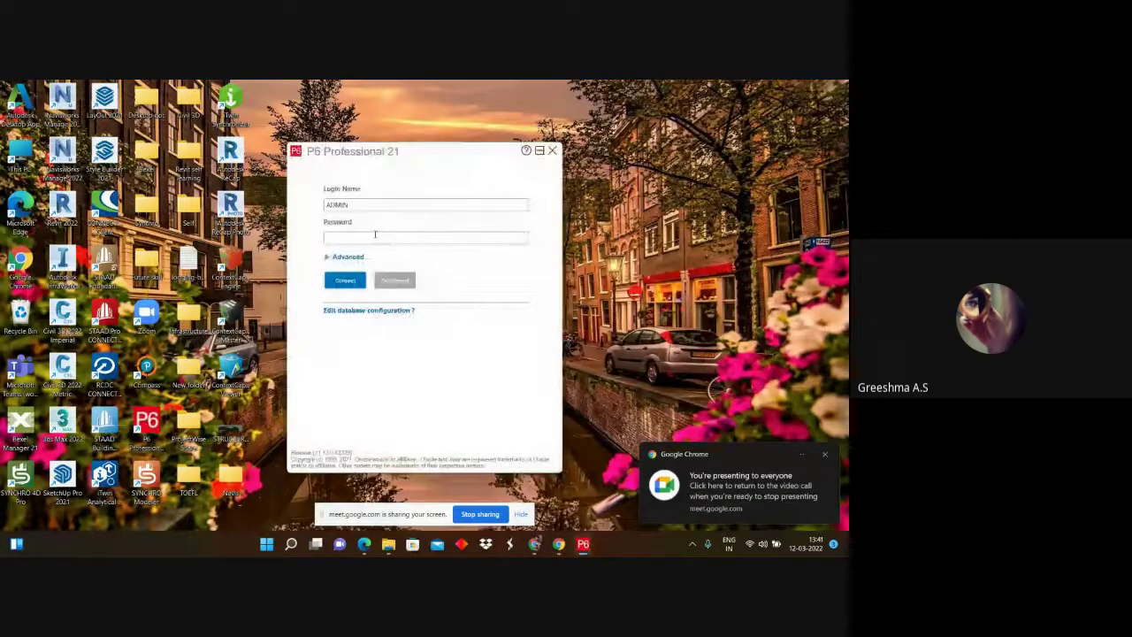
Step: Compare the database connections and switch the login to New_Connection_2
{"action": "left_click", "coordinate": [351, 310]}
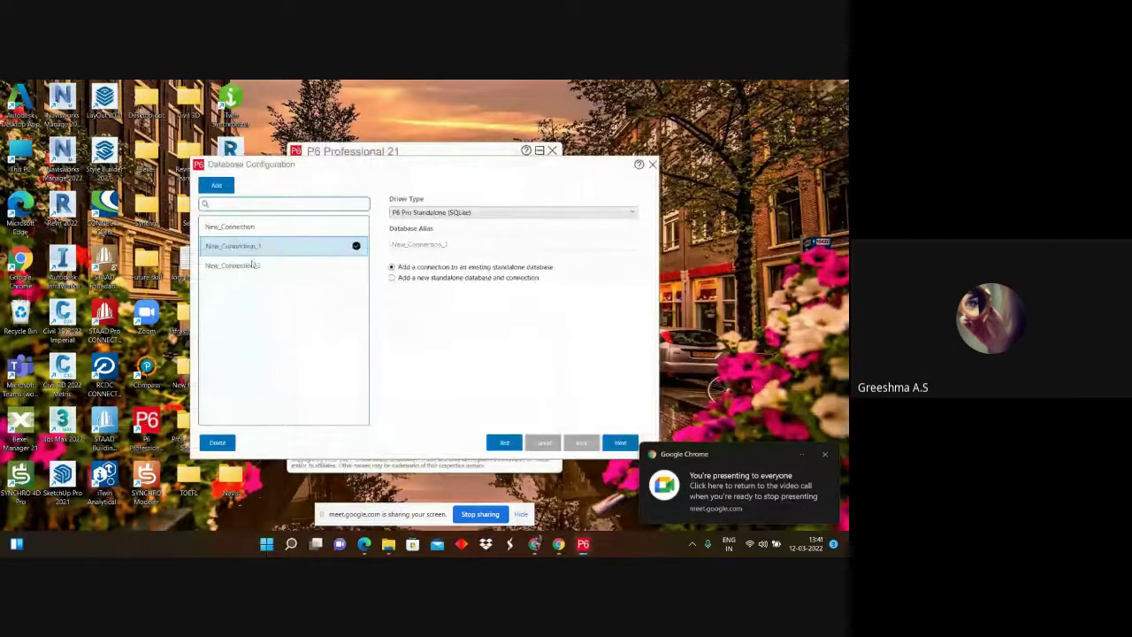
{"action": "left_click", "coordinate": [251, 265]}
{"action": "left_click", "coordinate": [622, 442]}
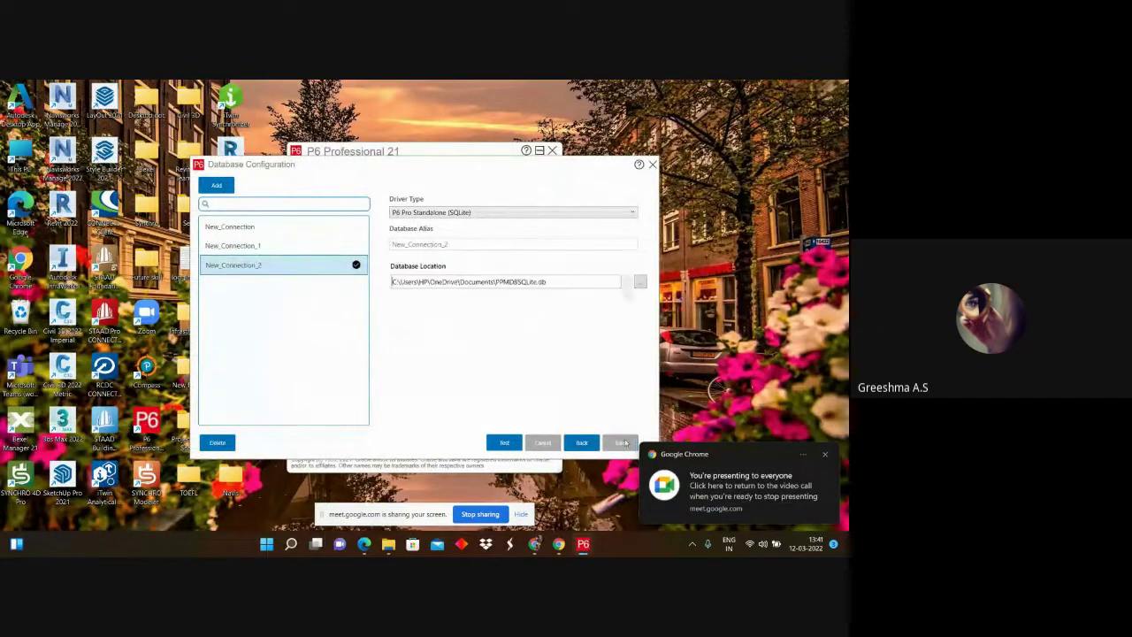
{"action": "left_click", "coordinate": [240, 228]}
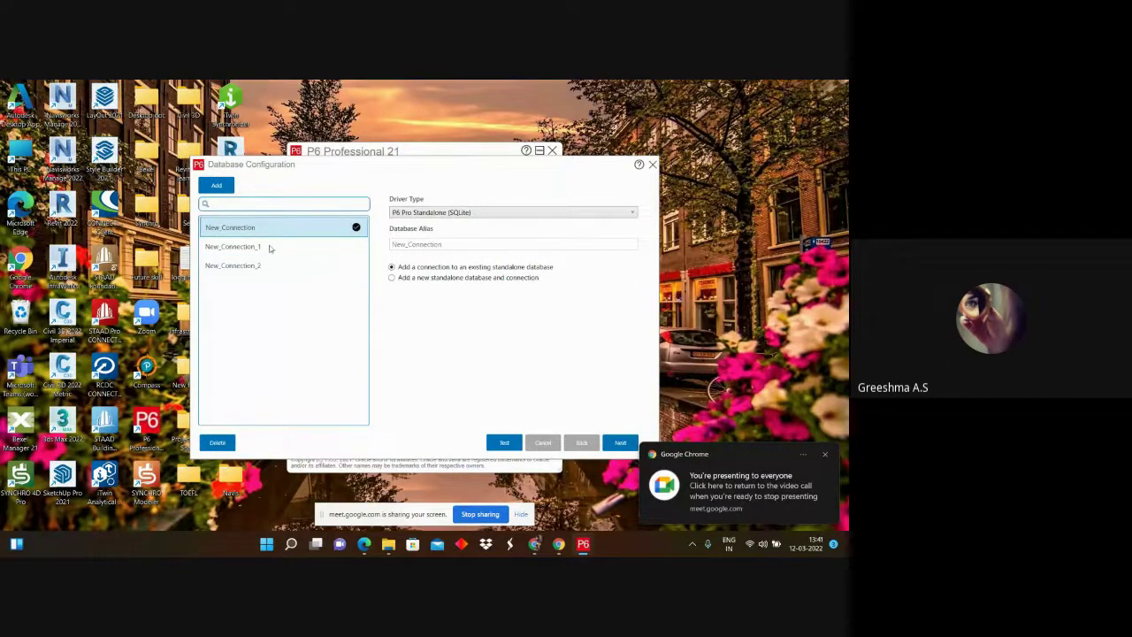
{"action": "left_click", "coordinate": [270, 247]}
{"action": "left_click", "coordinate": [616, 443]}
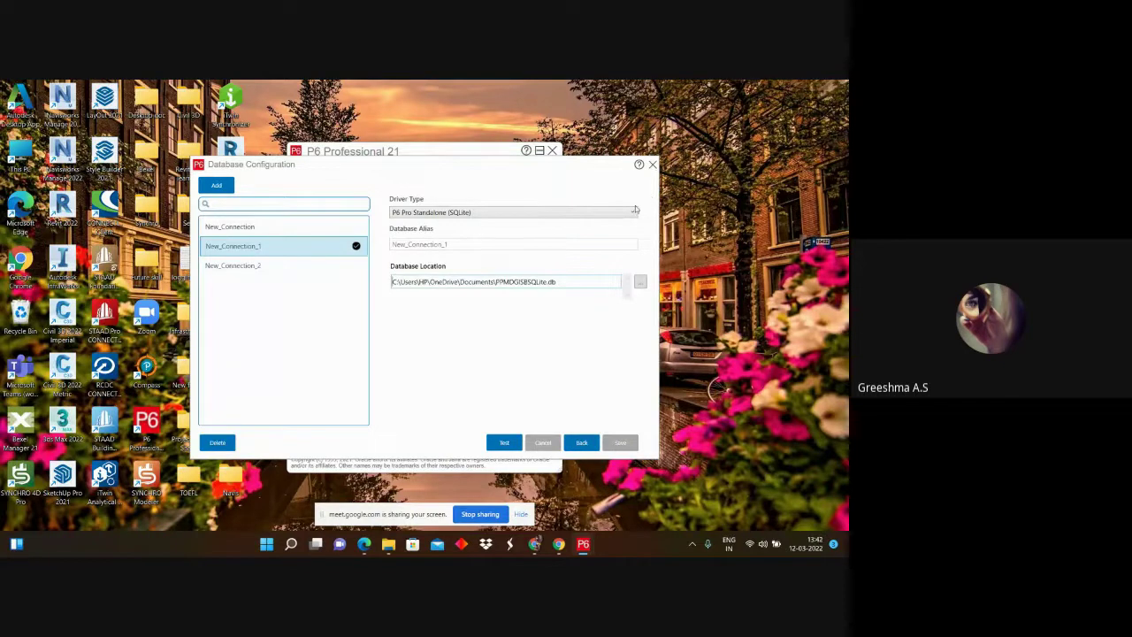
{"action": "left_click", "coordinate": [255, 265]}
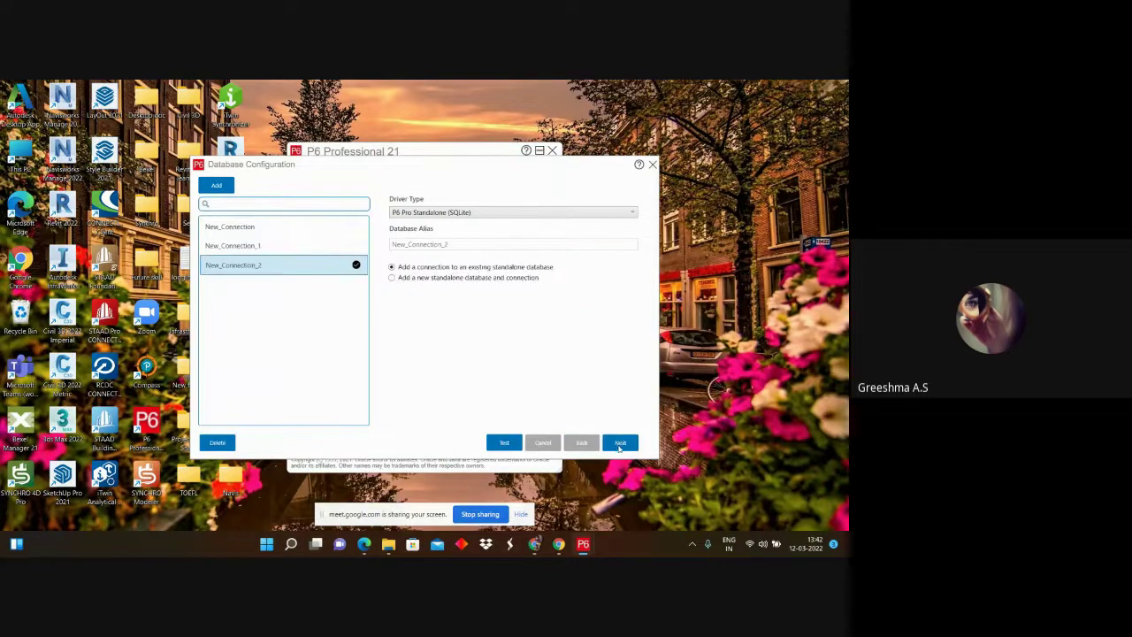
{"action": "left_click", "coordinate": [619, 445]}
{"action": "left_click", "coordinate": [651, 164]}
Step: Log in with the account password and dismiss the industry-not-set warning to reach Auditorium's activities
{"action": "left_click", "coordinate": [373, 236]}
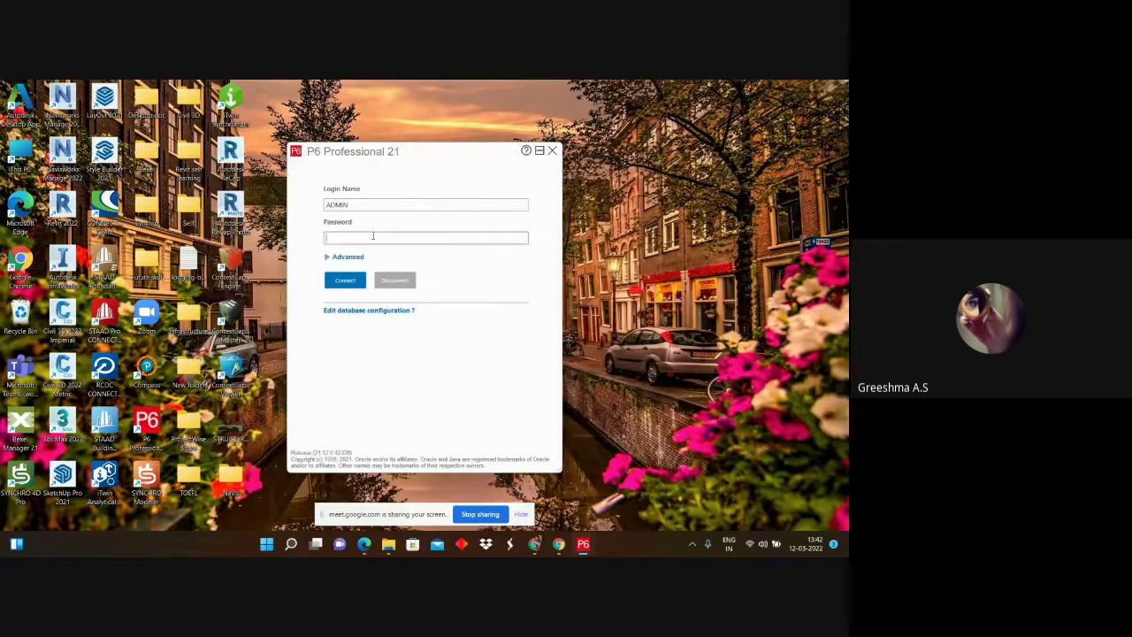
{"action": "type", "text": "admin"}
{"action": "left_click", "coordinate": [342, 283]}
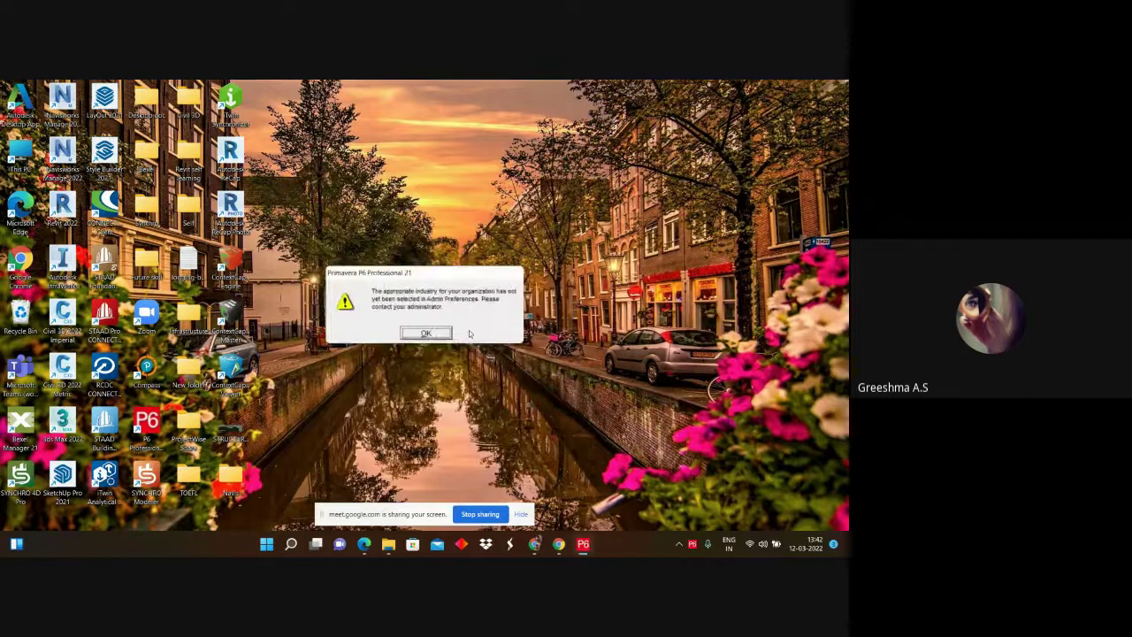
{"action": "left_click", "coordinate": [442, 334]}
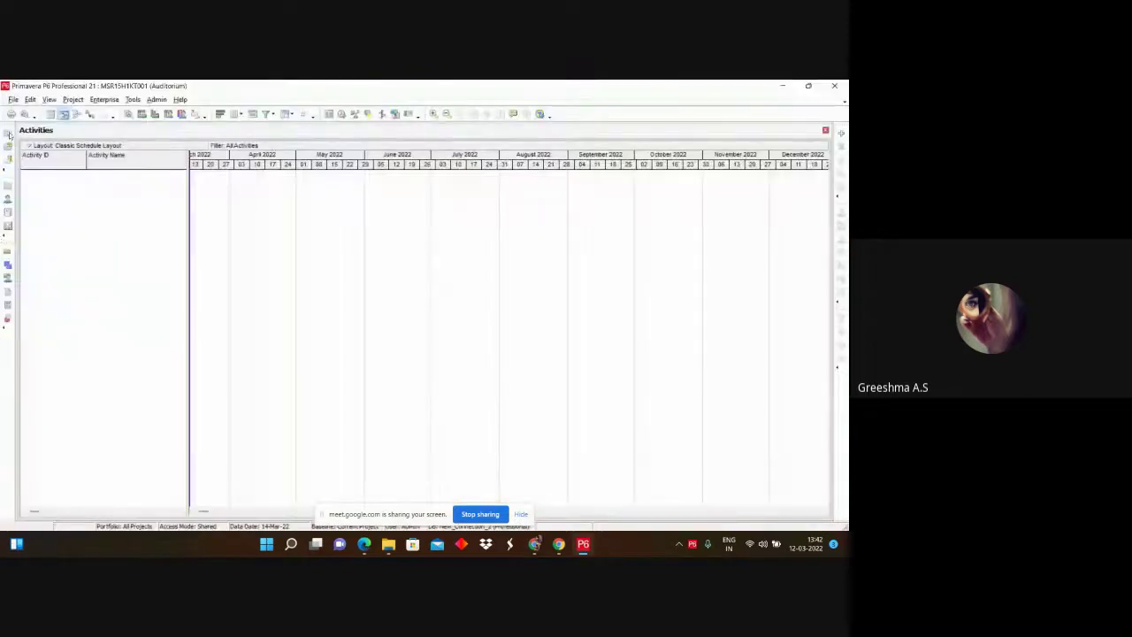
Step: Open Enterprise > Projects to show the MSR Builders EPS tree with Auditorium under MSR Building
{"action": "left_click", "coordinate": [73, 100]}
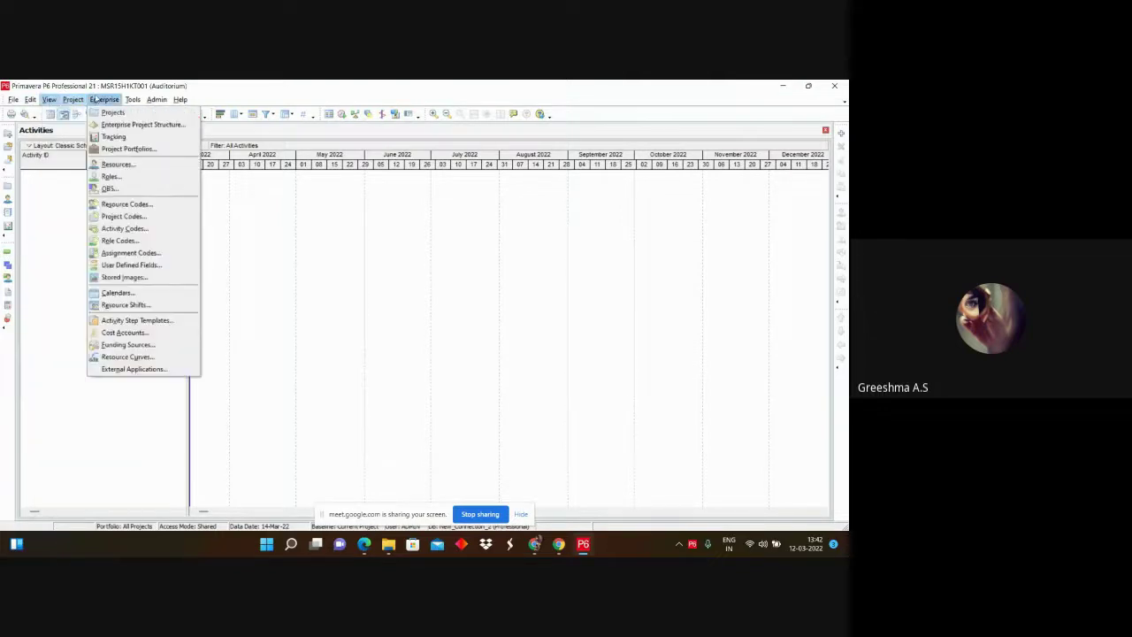
{"action": "left_click", "coordinate": [108, 113]}
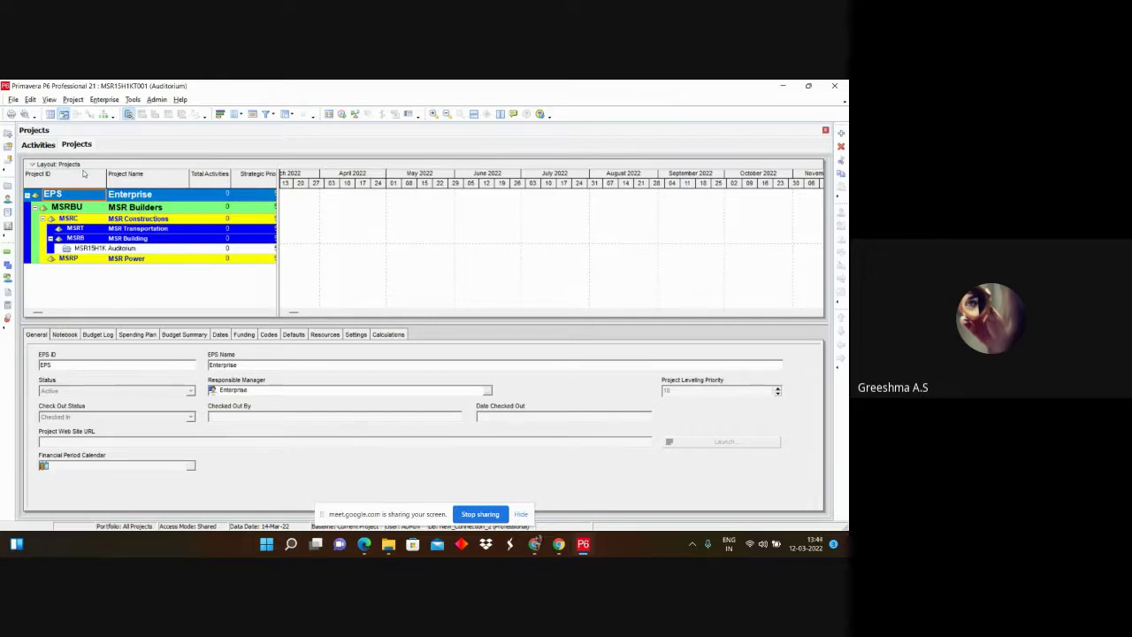
Step: Glance at the Activities and Projects views, then exit Primavera P6 and confirm
{"action": "left_click", "coordinate": [40, 144]}
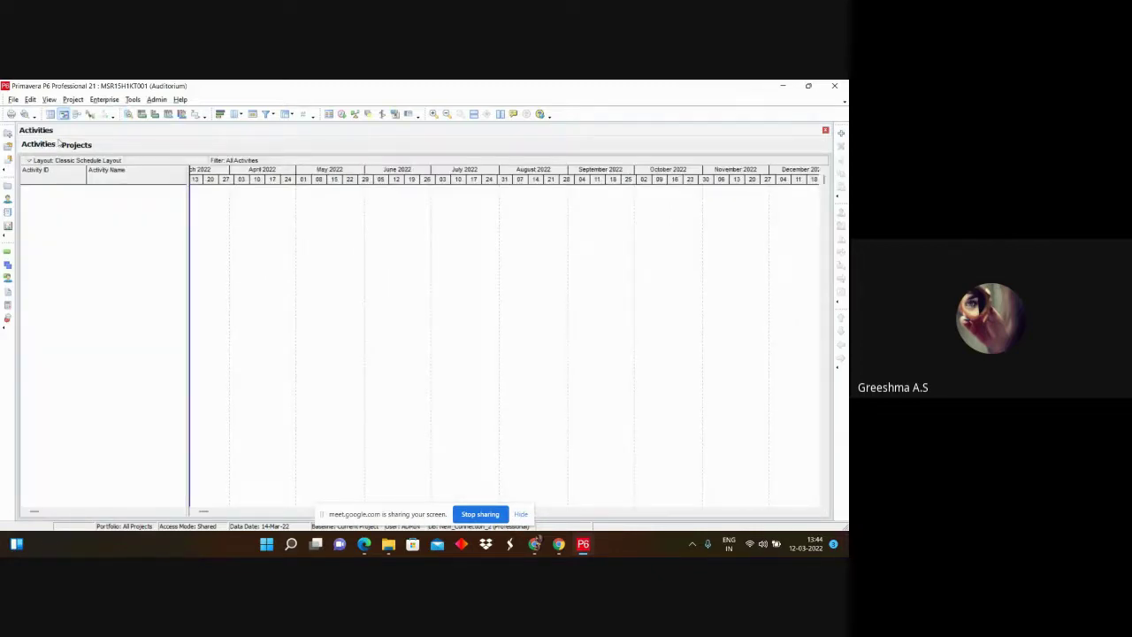
{"action": "left_click", "coordinate": [76, 144]}
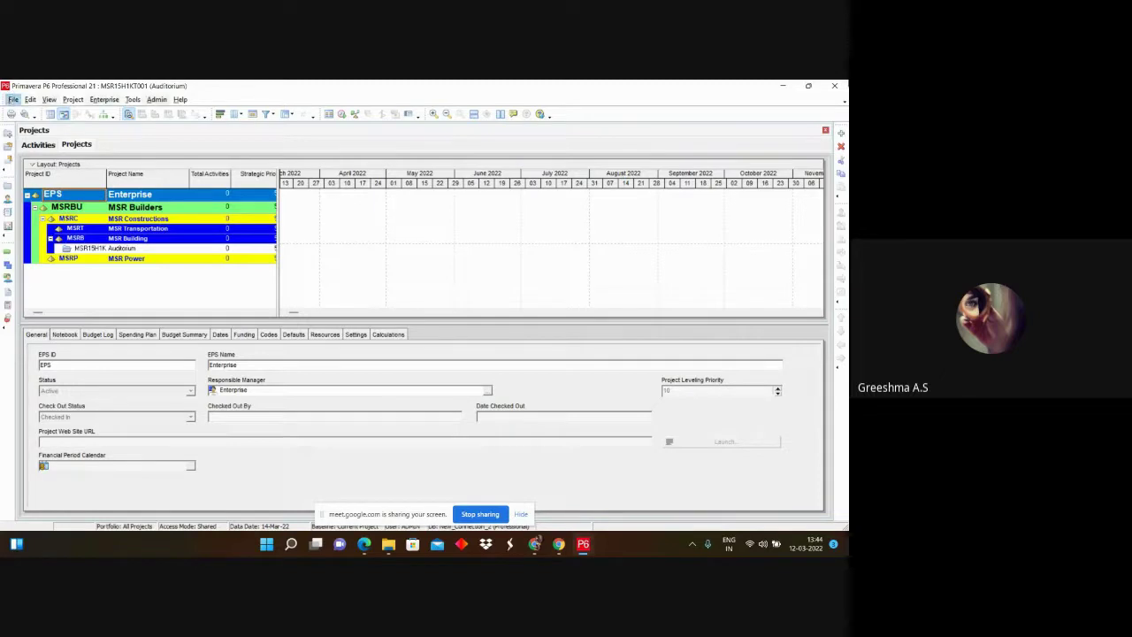
{"action": "left_click", "coordinate": [839, 86]}
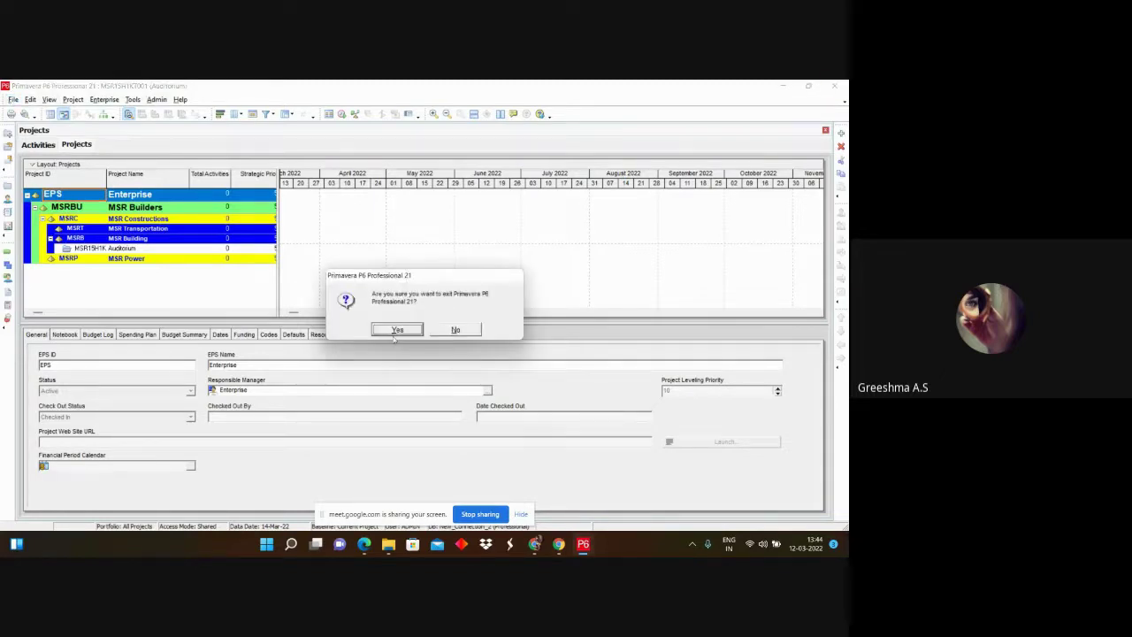
{"action": "key", "text": "Return"}
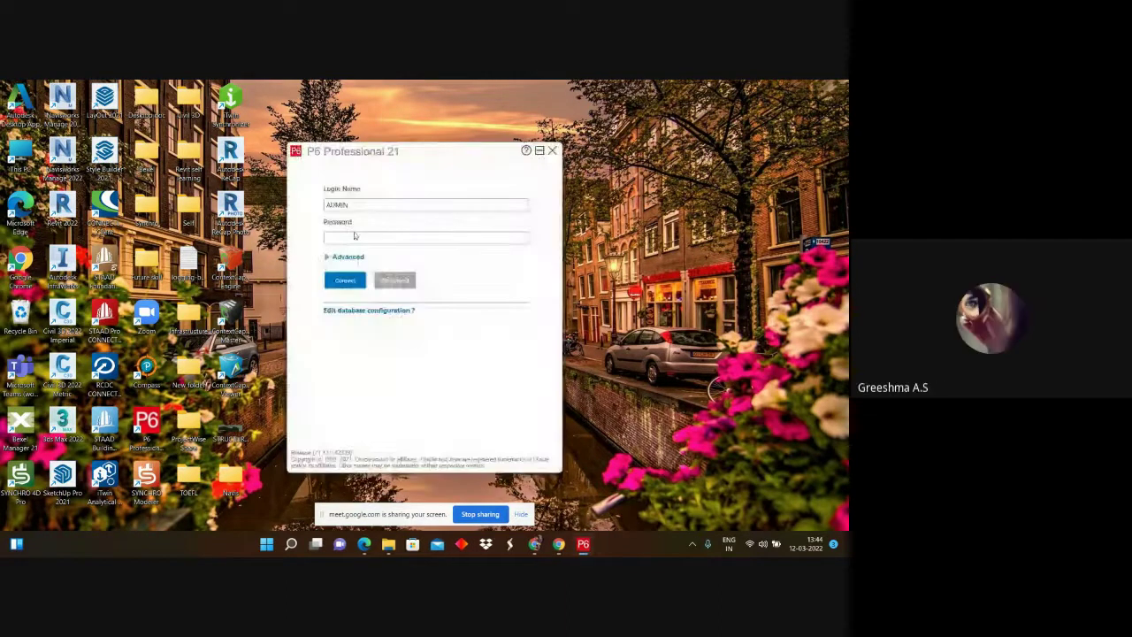
Step: Switch the database connection to New_Connection_1
{"action": "left_click", "coordinate": [356, 311]}
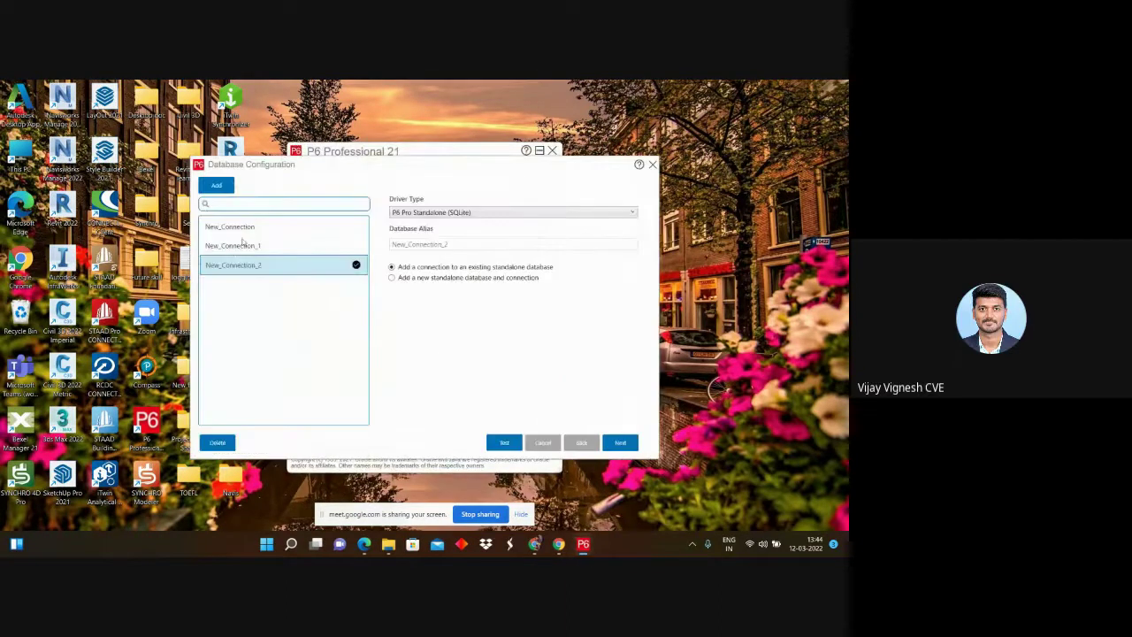
{"action": "left_click", "coordinate": [240, 246]}
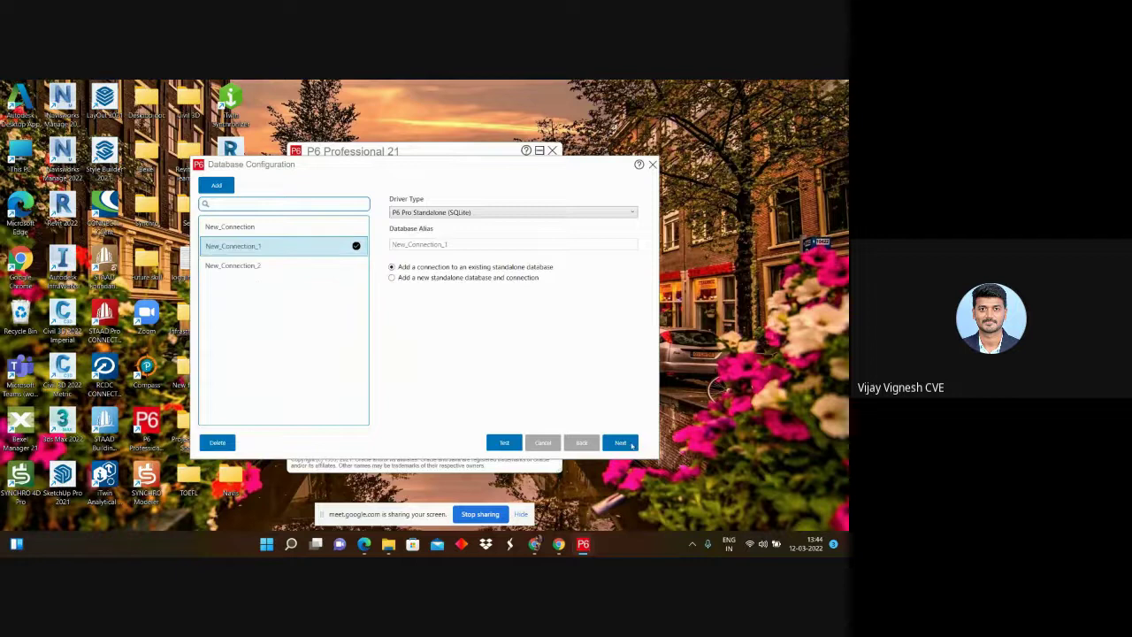
{"action": "left_click", "coordinate": [629, 444]}
{"action": "left_click", "coordinate": [652, 165]}
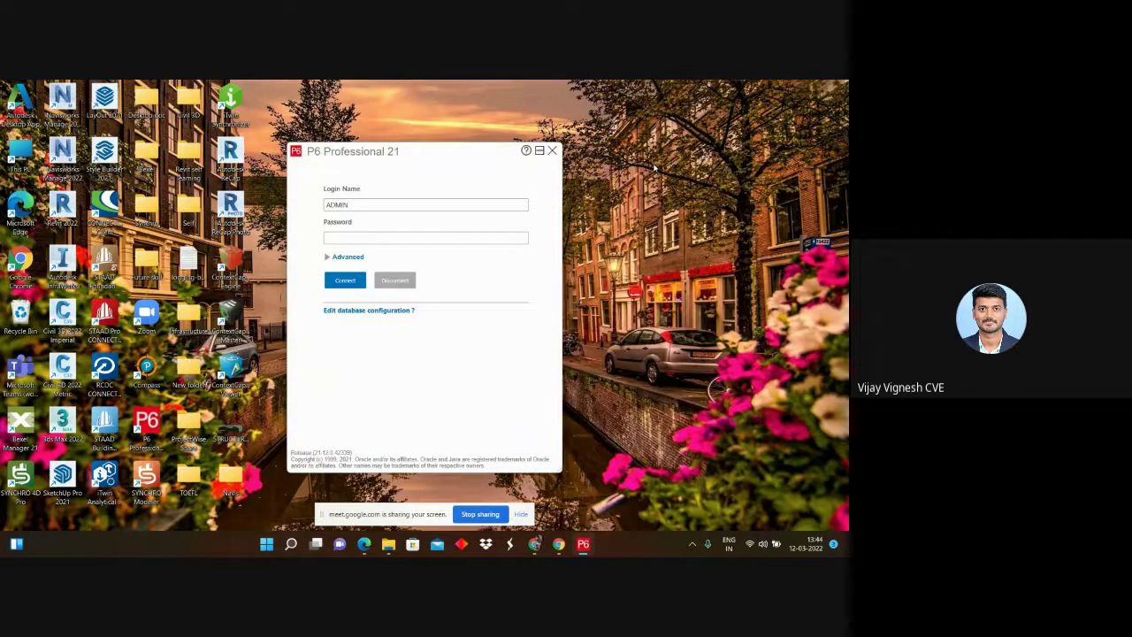
Step: Log in with the account password and dismiss the industry-not-set warning to open MSR's activities
{"action": "left_click", "coordinate": [370, 236]}
{"action": "type", "text": "adm"}
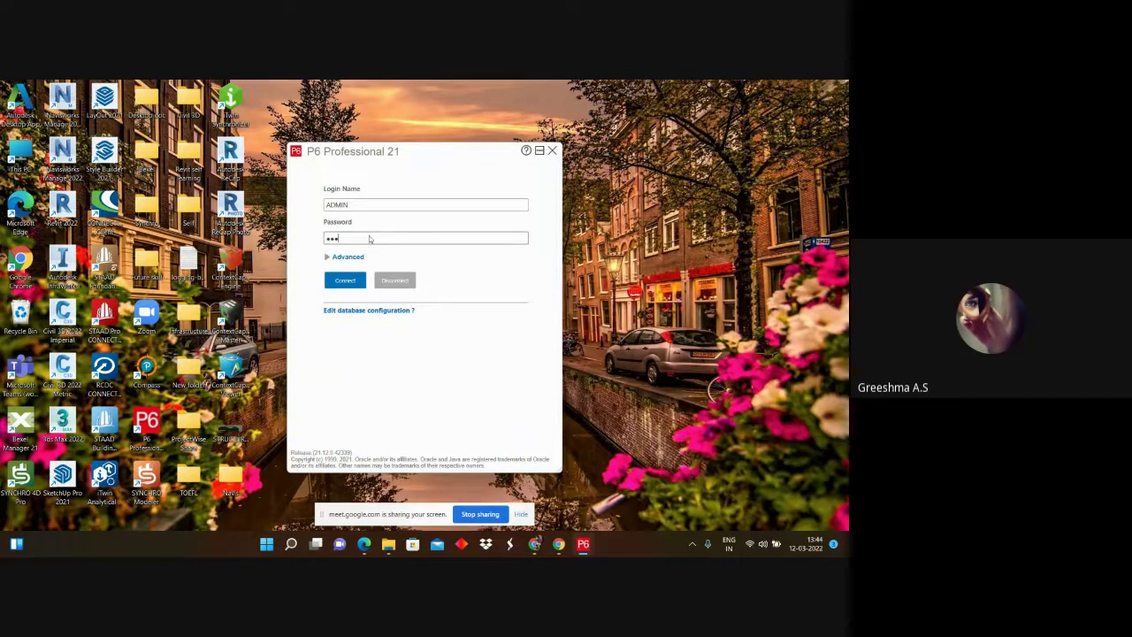
{"action": "type", "text": "in"}
{"action": "key", "text": "Return"}
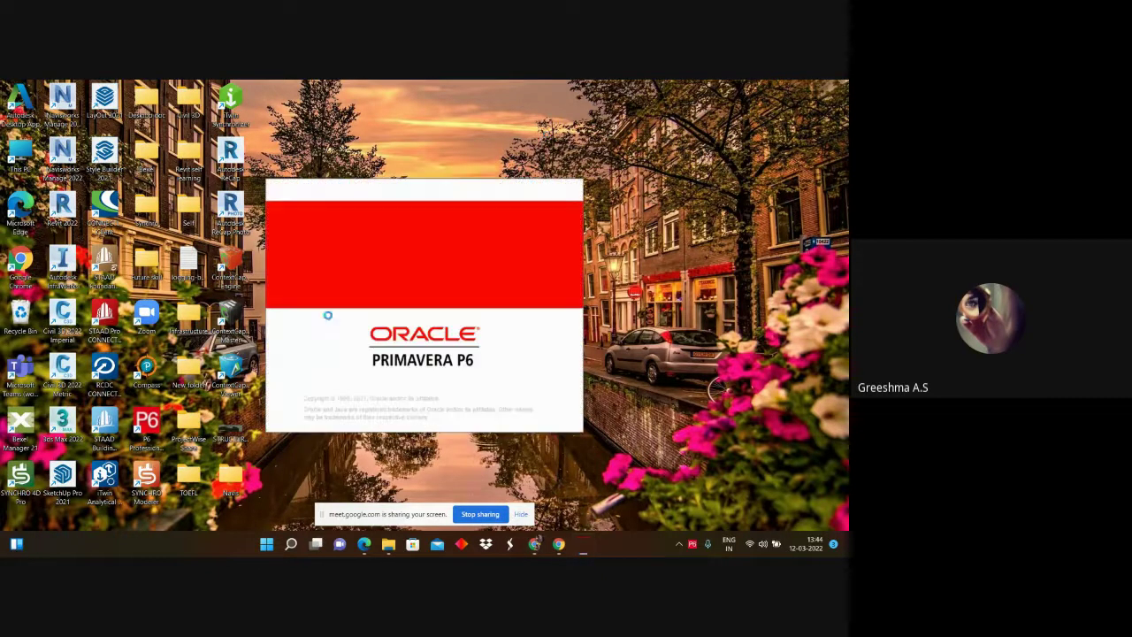
{"action": "left_click", "coordinate": [434, 336]}
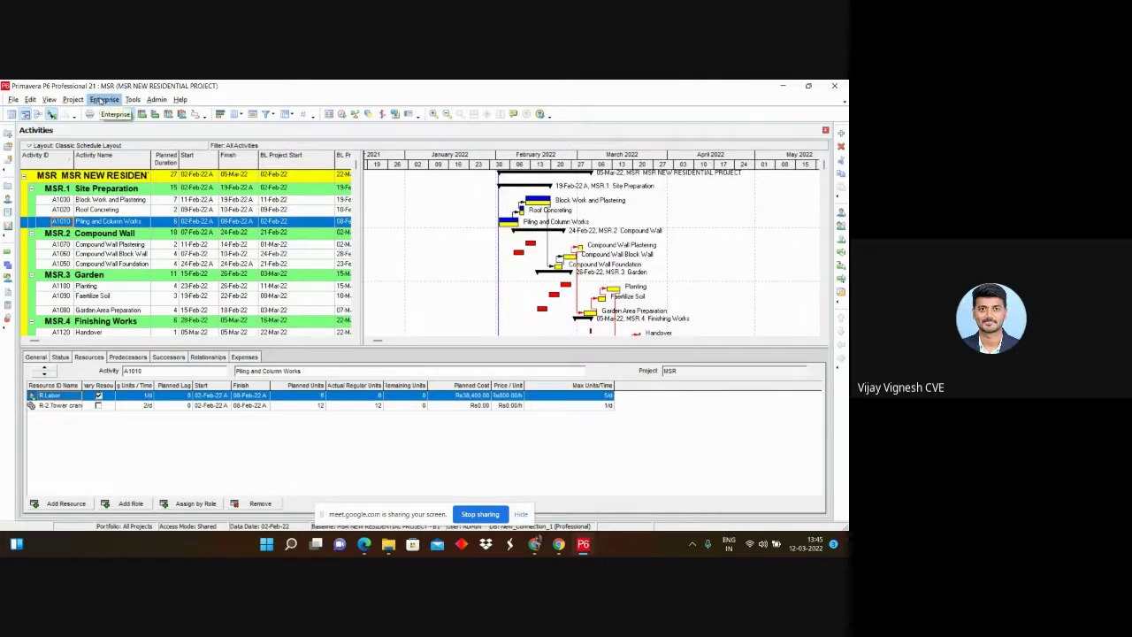
Step: Open the Enterprise Resources window listing the project's resources
{"action": "left_click", "coordinate": [102, 100]}
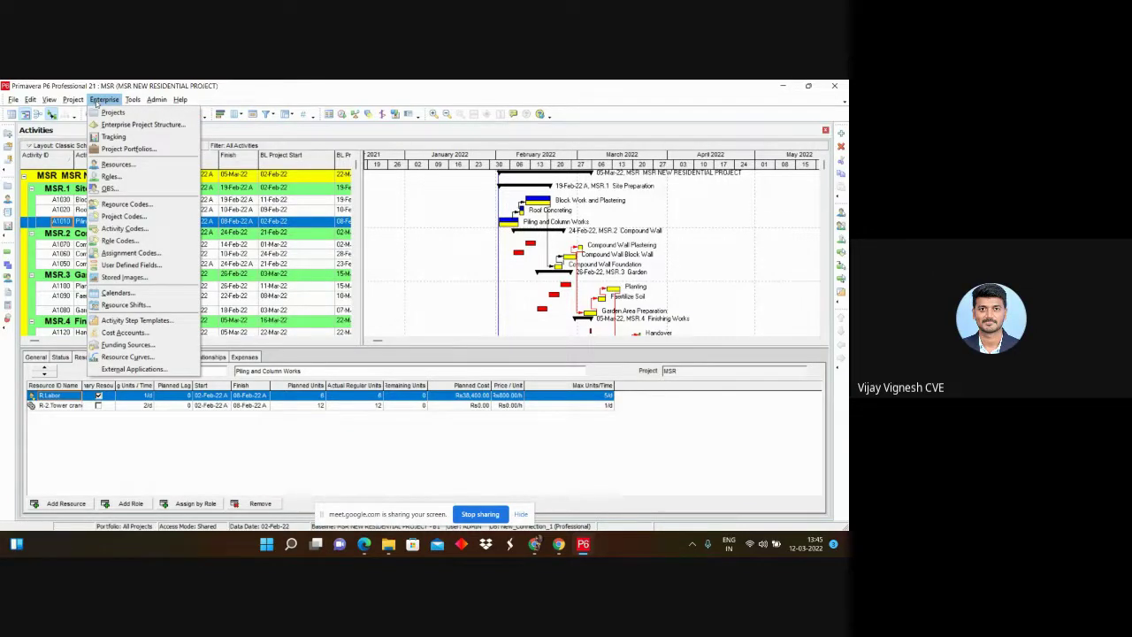
{"action": "mouse_move", "coordinate": [132, 99]}
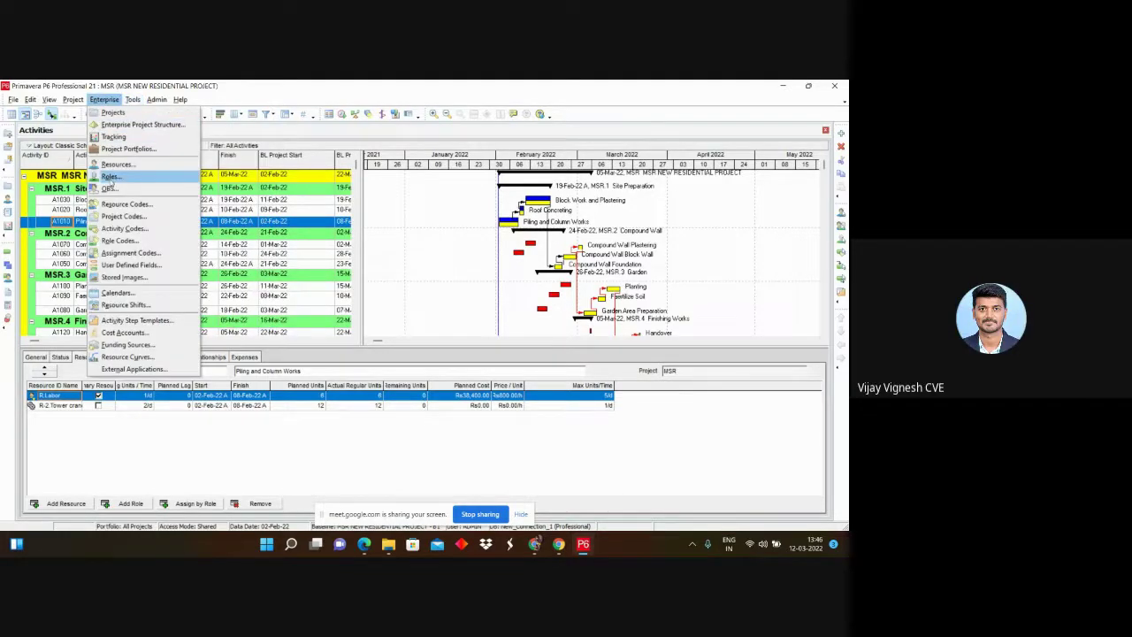
{"action": "left_click", "coordinate": [115, 164]}
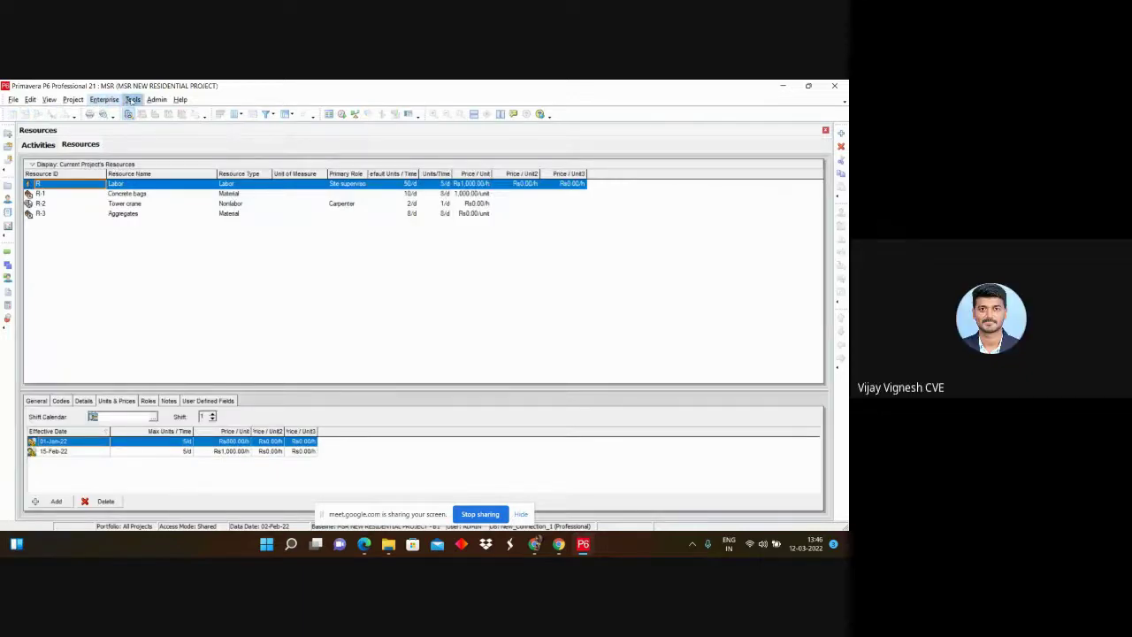
Step: Briefly check the OBS, then open the still-empty Roles list
{"action": "left_click", "coordinate": [105, 100]}
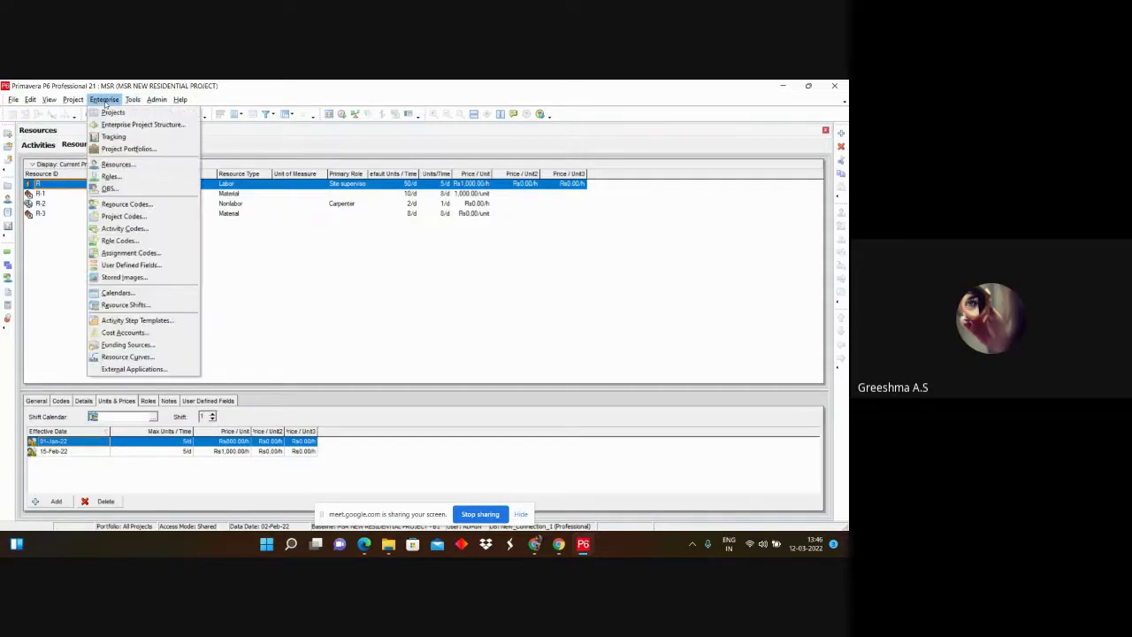
{"action": "left_click", "coordinate": [127, 184]}
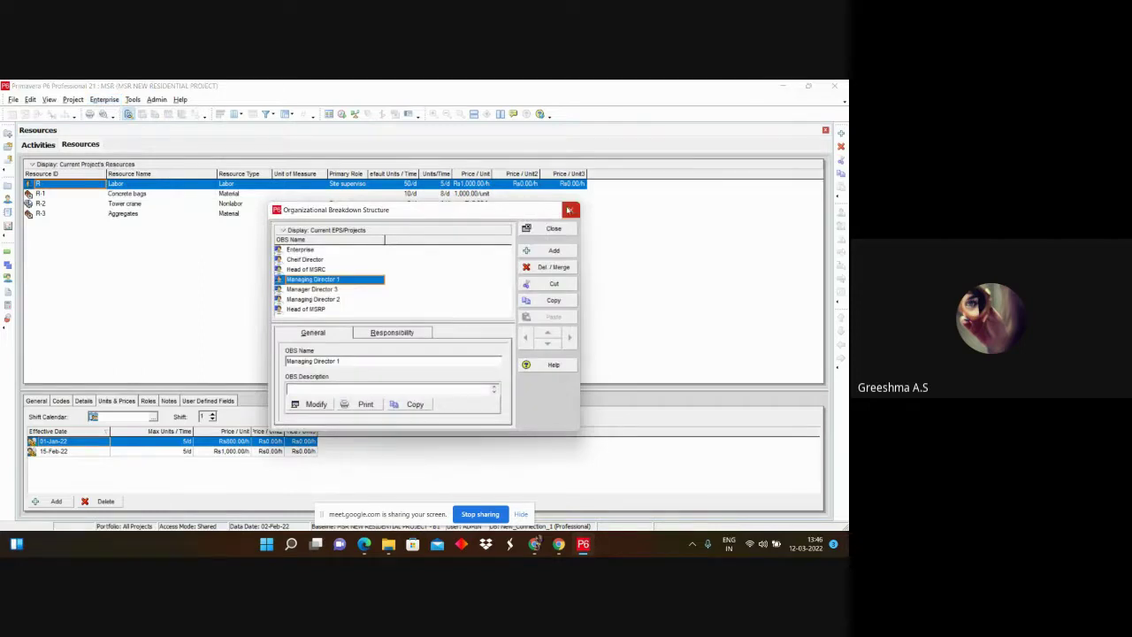
{"action": "left_click", "coordinate": [571, 210]}
{"action": "left_click", "coordinate": [103, 99]}
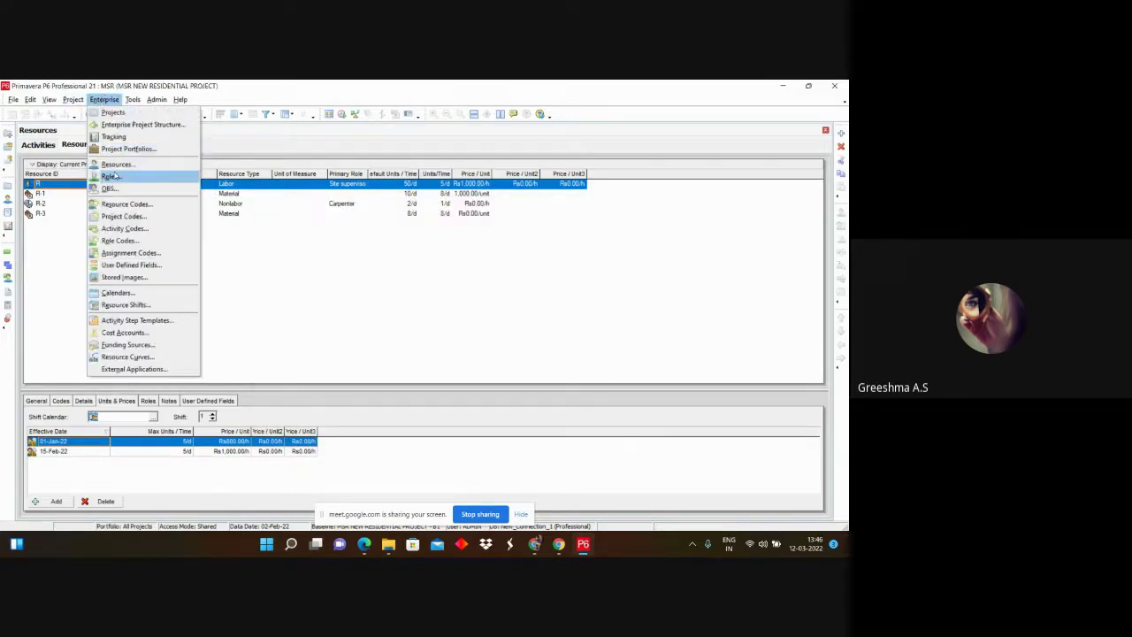
{"action": "left_click", "coordinate": [102, 177]}
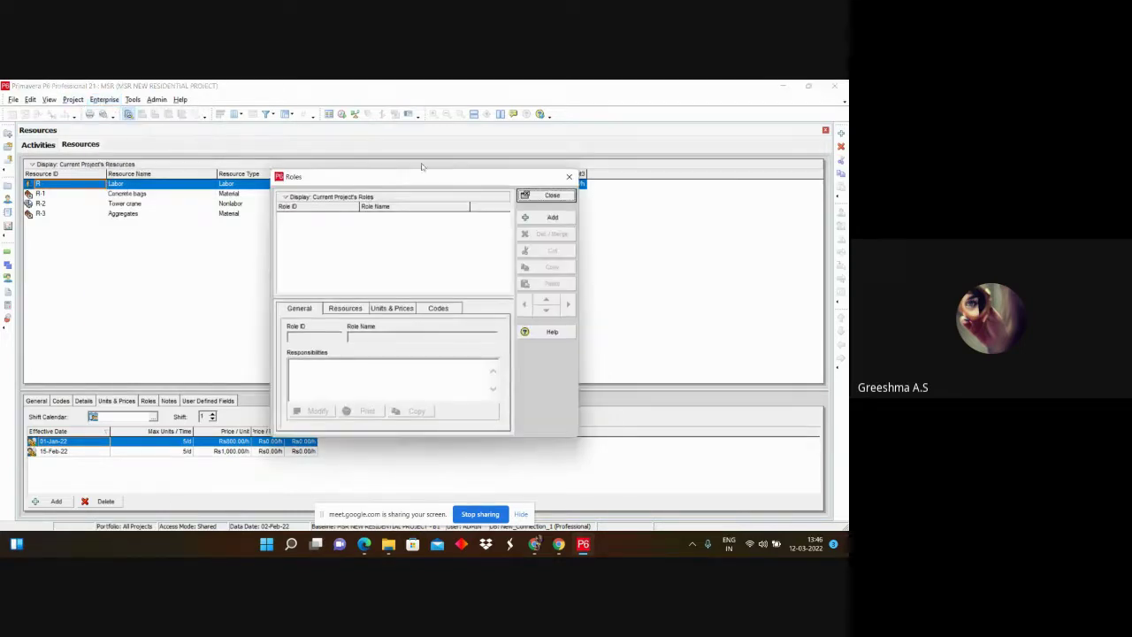
Step: Add role ID DR named Draughtsman in the Roles dialog, then close it
{"action": "left_click", "coordinate": [553, 217]}
{"action": "left_click", "coordinate": [405, 324]}
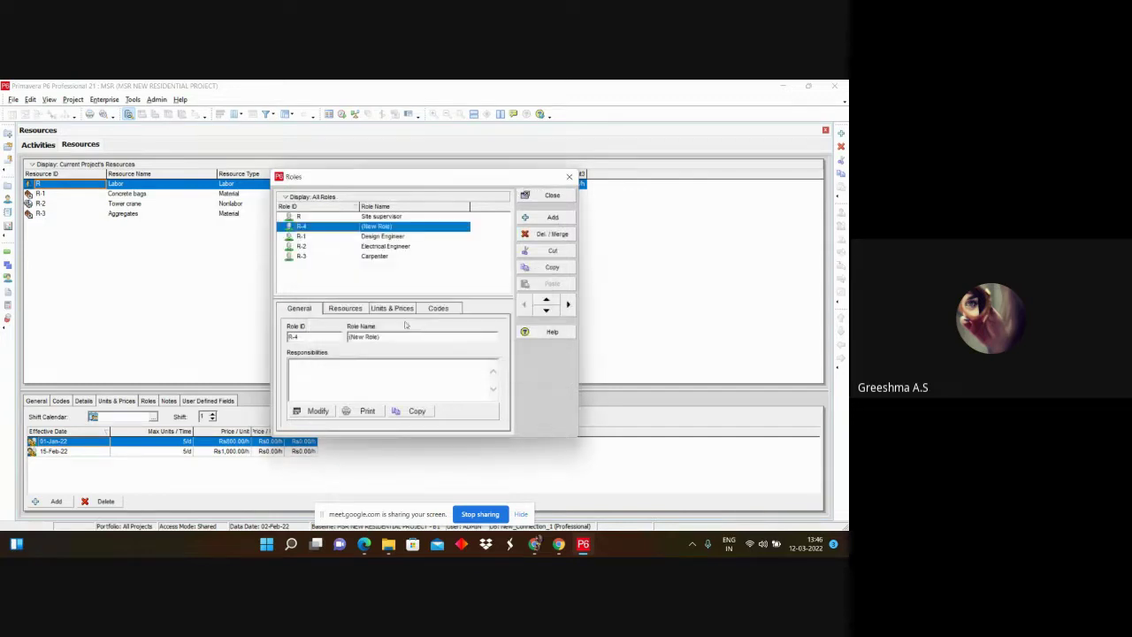
{"action": "left_click", "coordinate": [299, 226]}
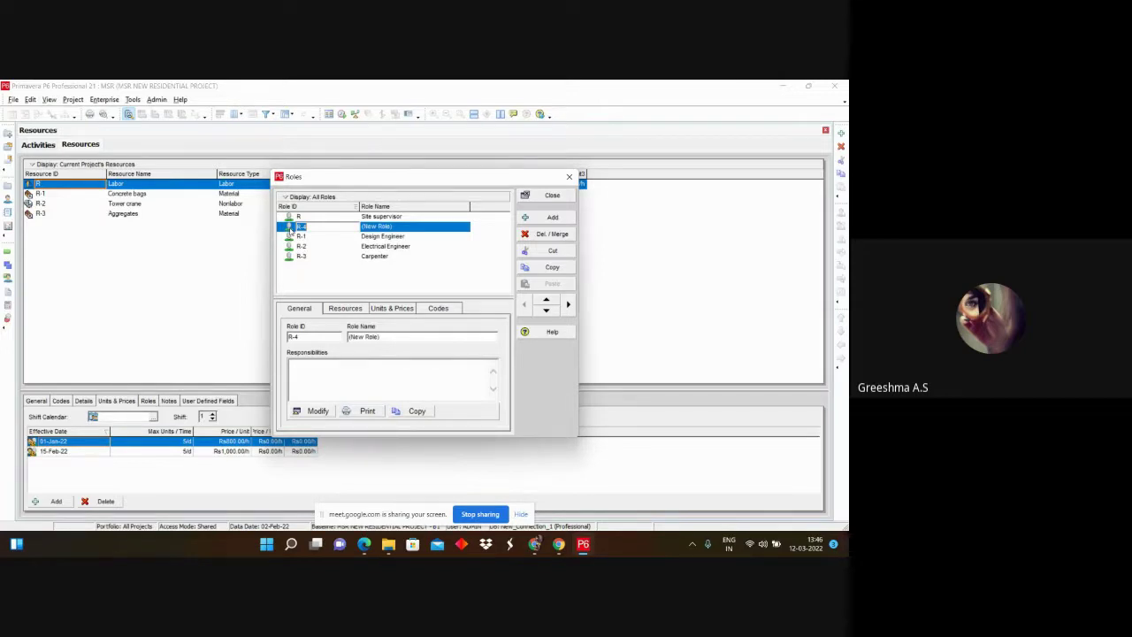
{"action": "type", "text": "DR"}
{"action": "left_click", "coordinate": [417, 228]}
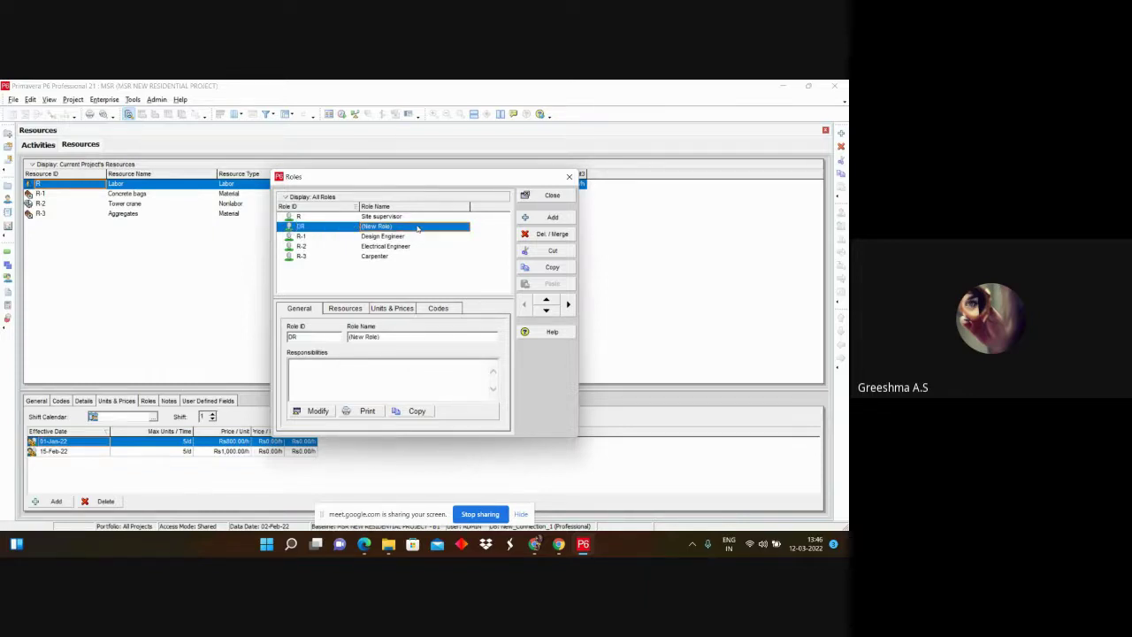
{"action": "type", "text": "D"}
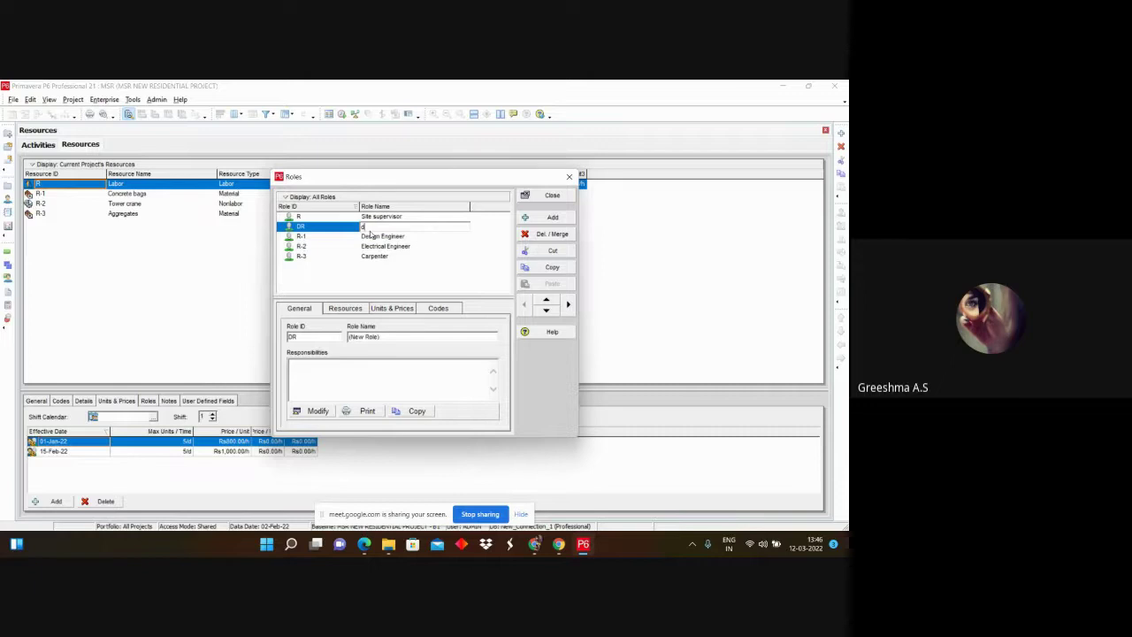
{"action": "type", "text": "raughtsman"}
{"action": "key", "text": "Return"}
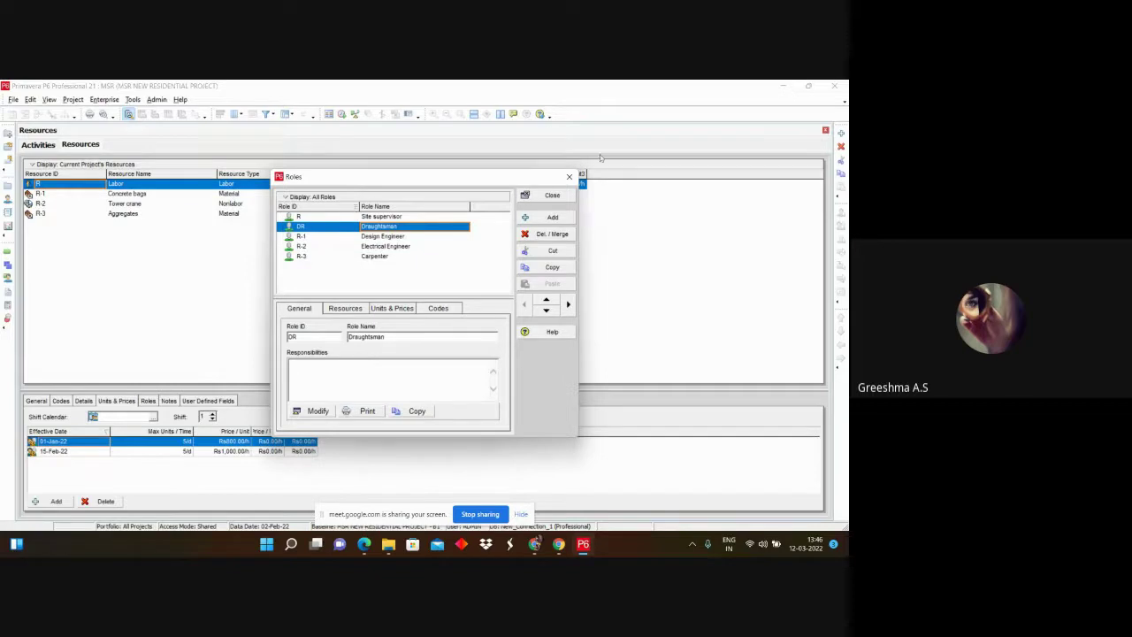
{"action": "left_click", "coordinate": [551, 195]}
{"action": "left_click", "coordinate": [344, 184]}
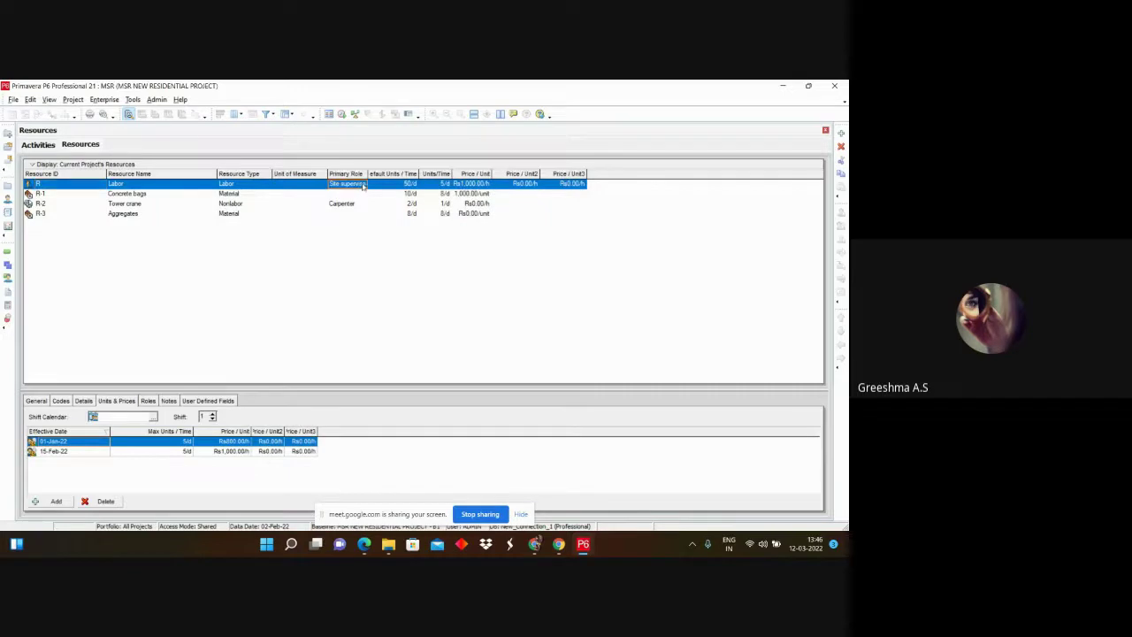
{"action": "left_click", "coordinate": [365, 184]}
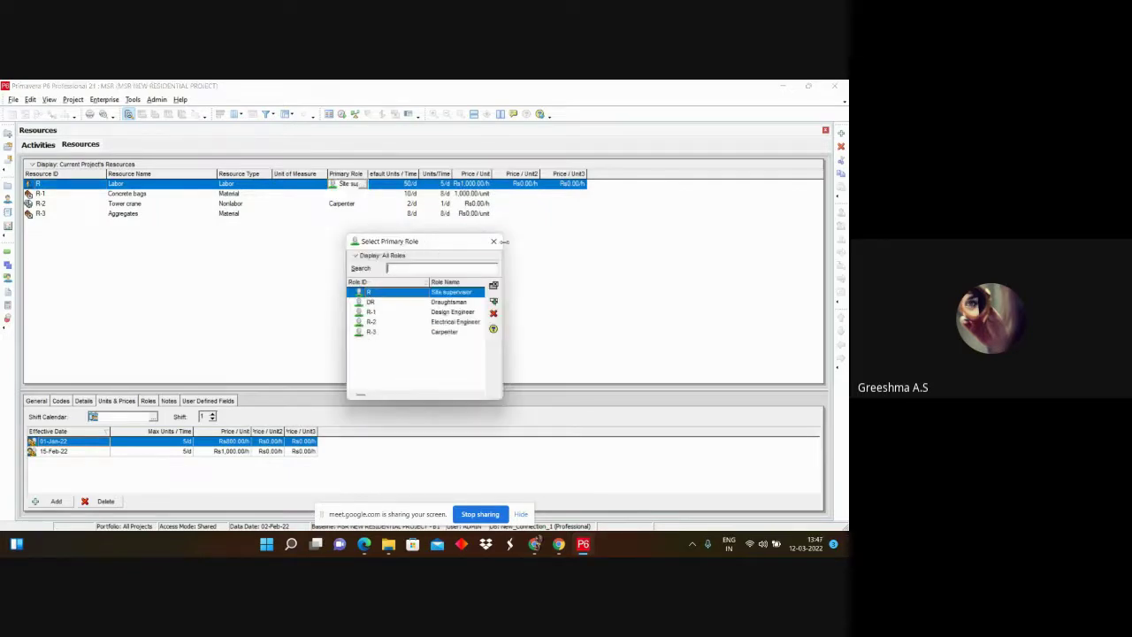
{"action": "left_click", "coordinate": [494, 242]}
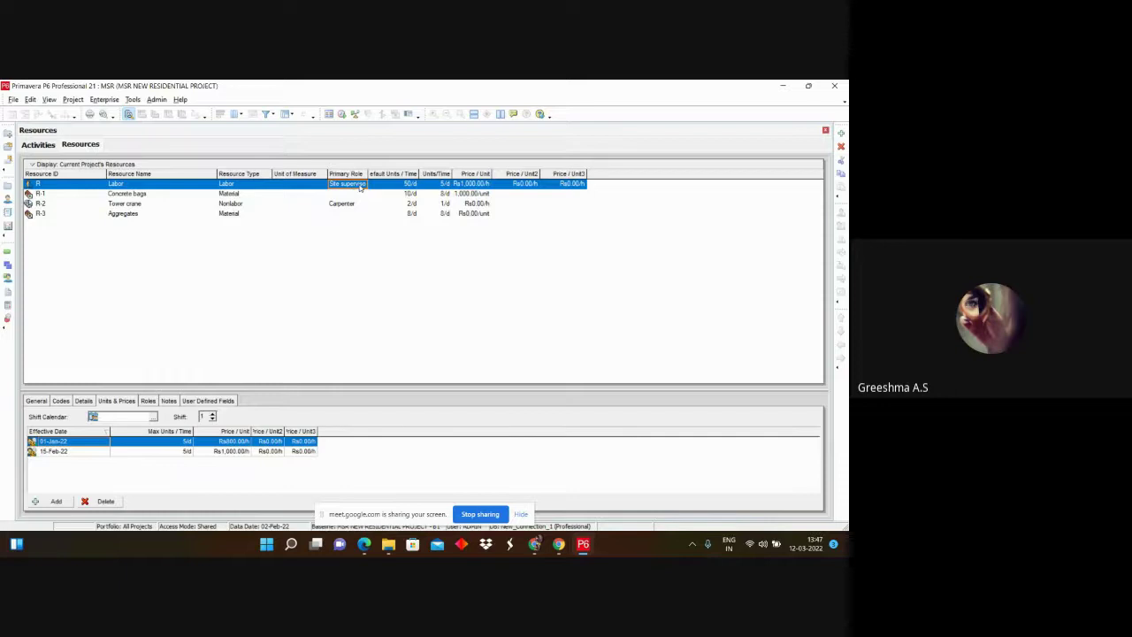
{"action": "left_click", "coordinate": [360, 198]}
{"action": "left_click", "coordinate": [364, 184]}
{"action": "left_click", "coordinate": [364, 183]}
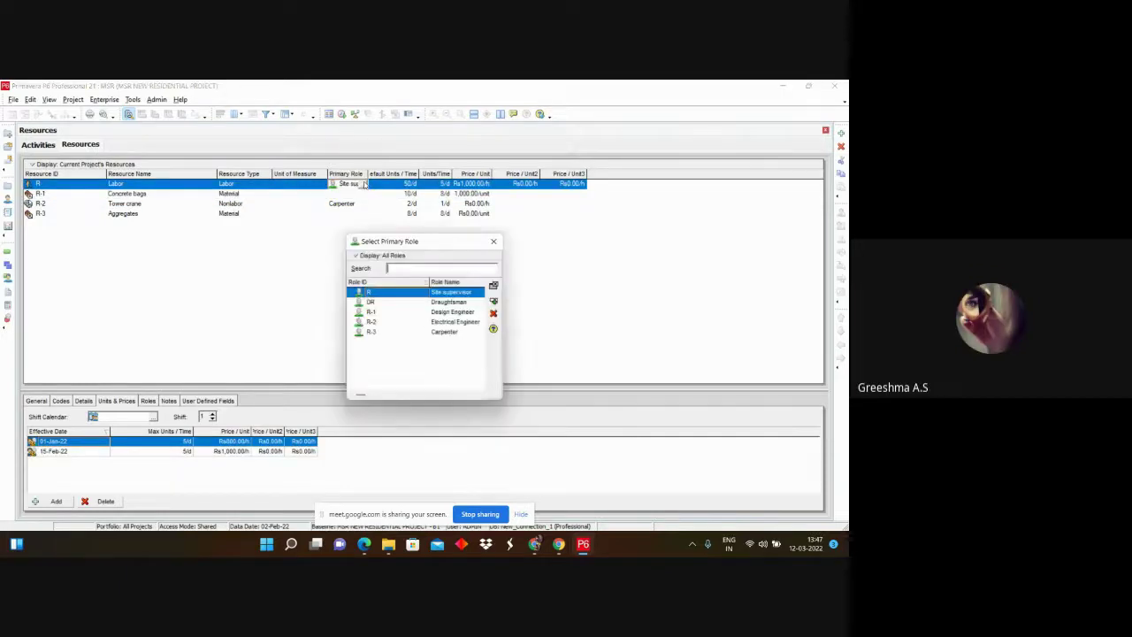
{"action": "left_click", "coordinate": [494, 241]}
{"action": "left_click", "coordinate": [361, 194]}
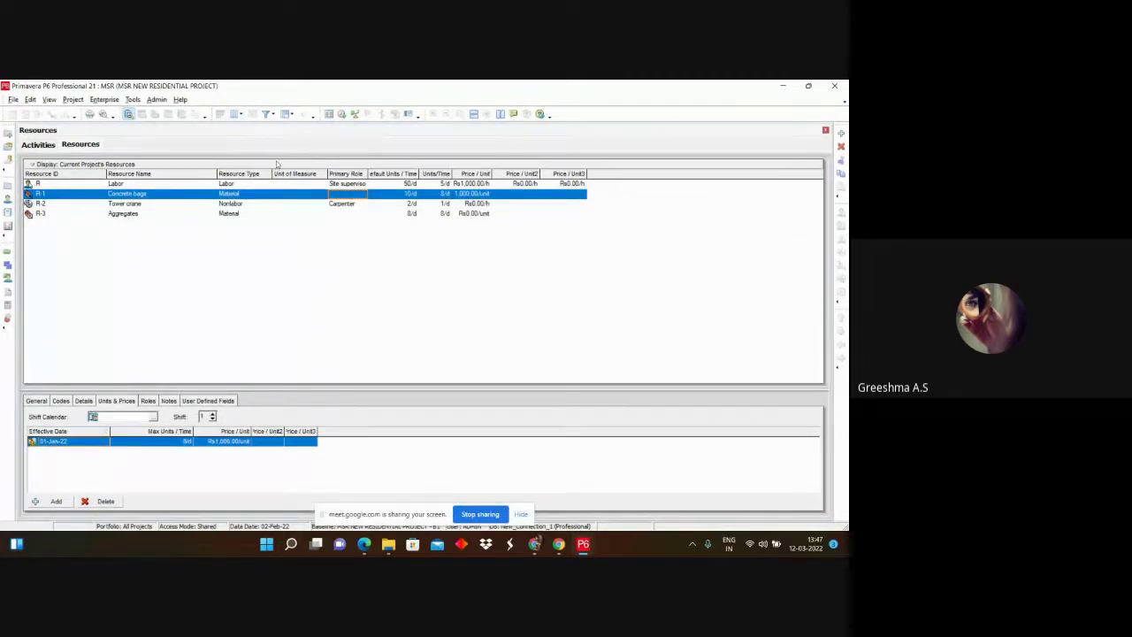
{"action": "left_click", "coordinate": [352, 203]}
{"action": "left_click", "coordinate": [352, 204]}
{"action": "left_click", "coordinate": [362, 203]}
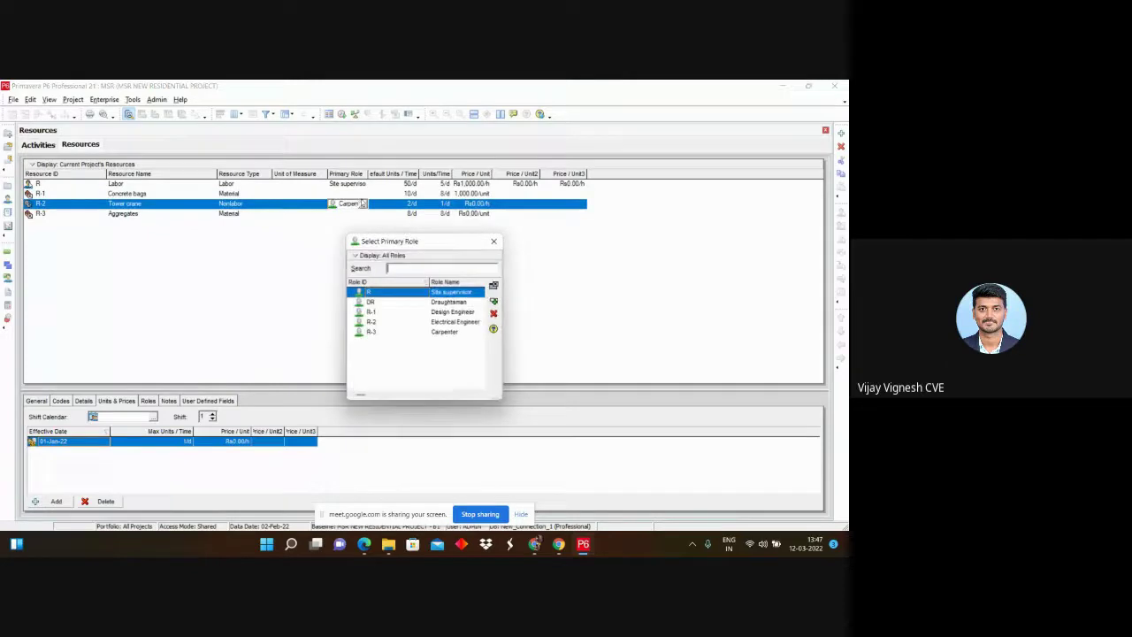
{"action": "left_click", "coordinate": [493, 241]}
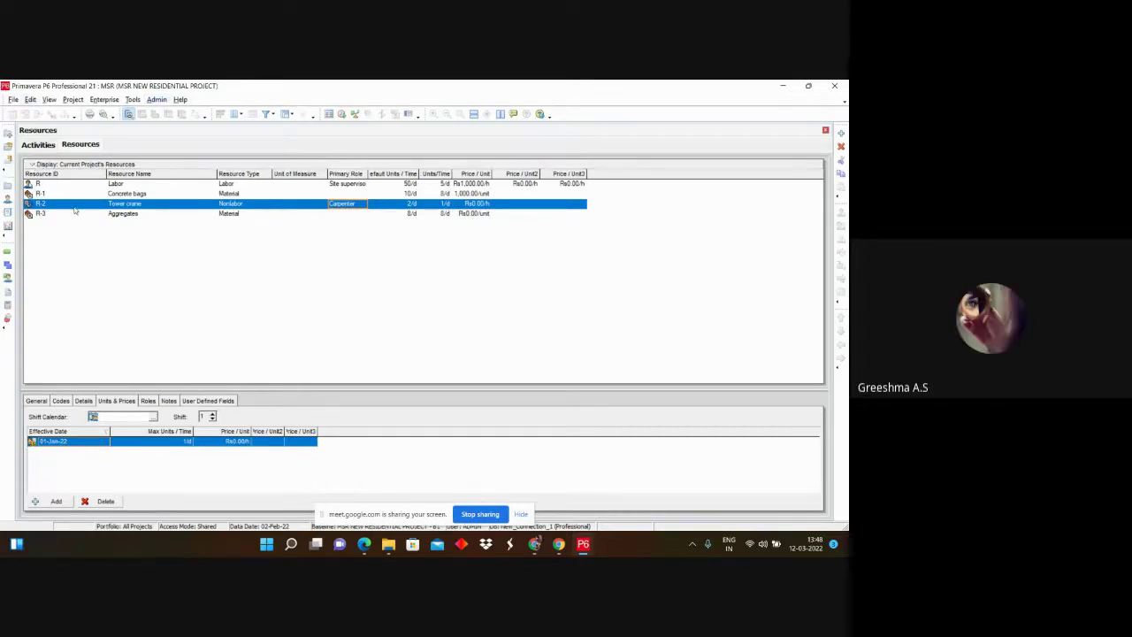
Step: In Activities, check Block Work and Plastering's resources, then view Roof Concreting's Tower crane at 4 units
{"action": "left_click", "coordinate": [46, 146]}
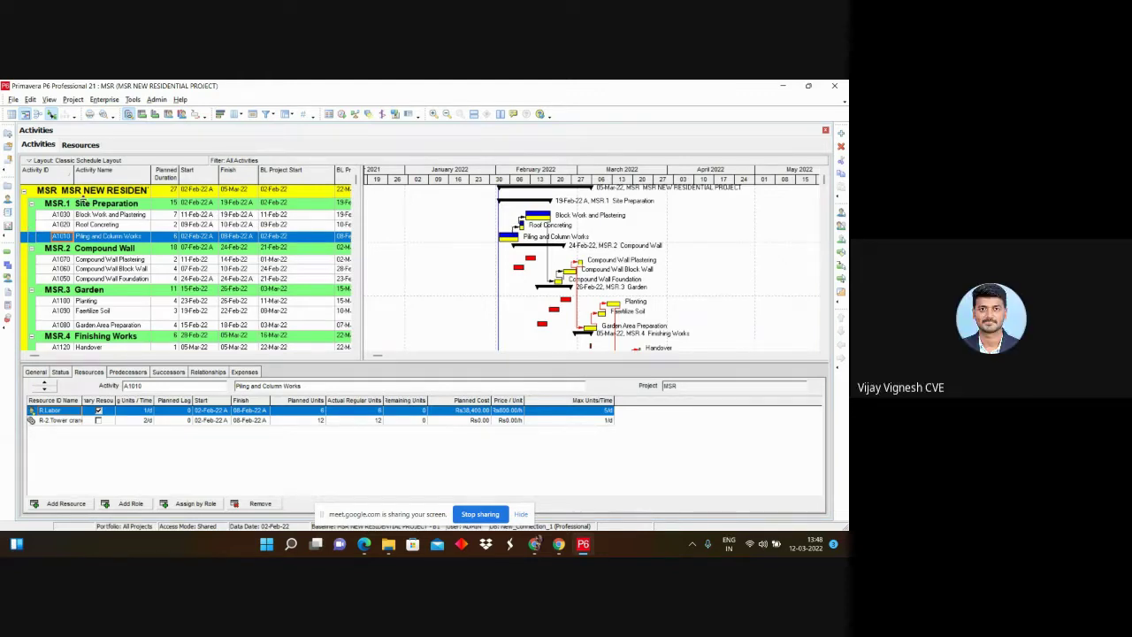
{"action": "left_click", "coordinate": [94, 216]}
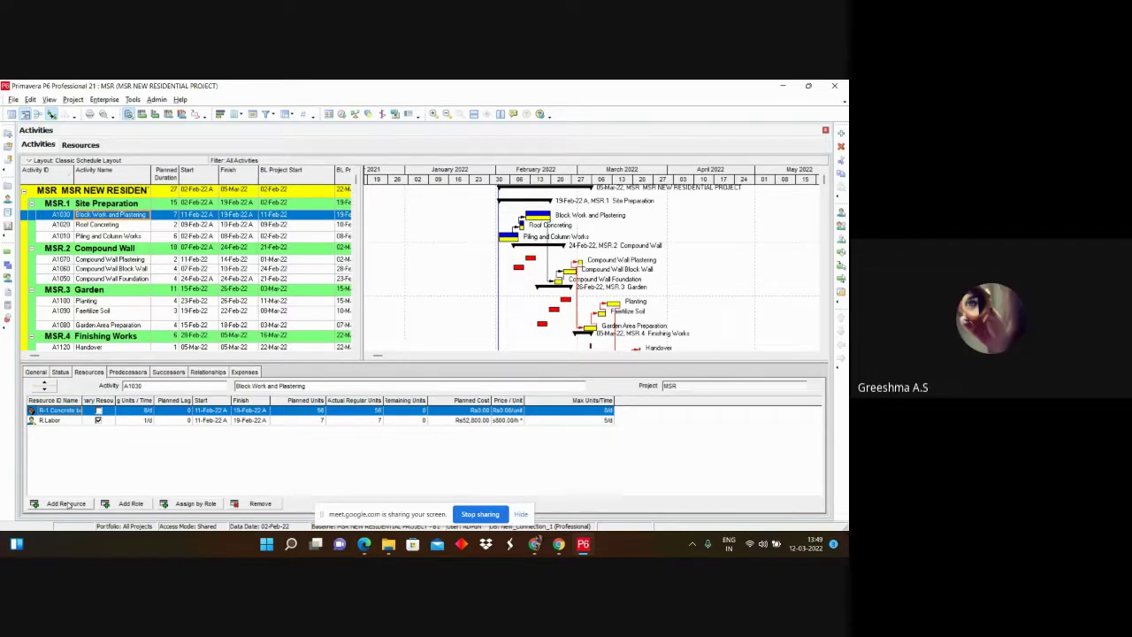
{"action": "left_click", "coordinate": [67, 504]}
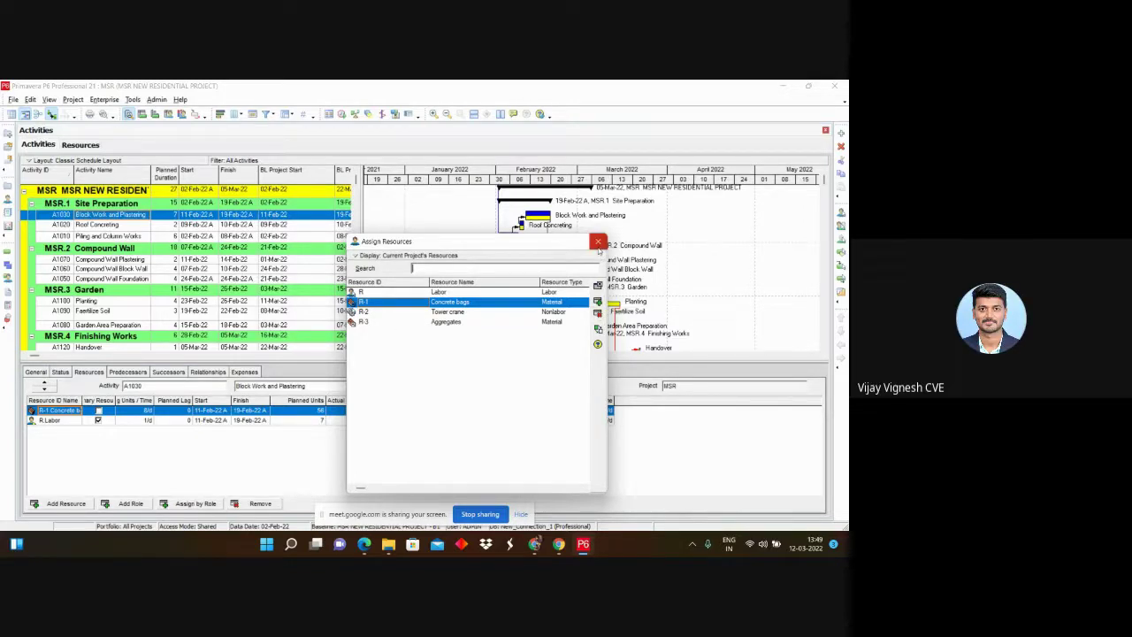
{"action": "left_click", "coordinate": [598, 247]}
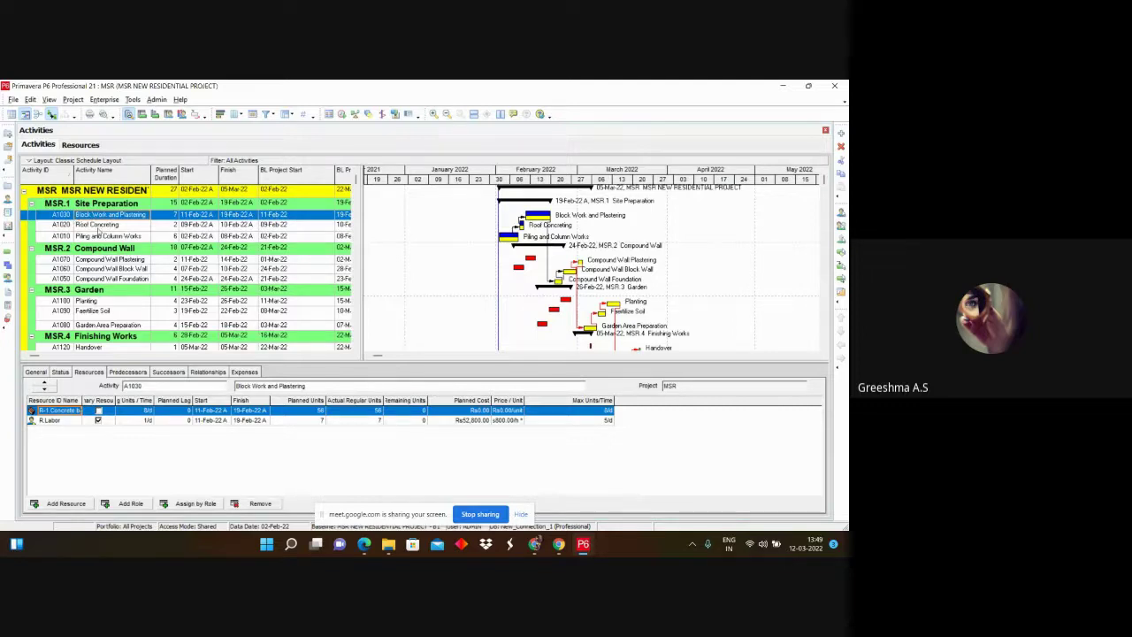
{"action": "left_click", "coordinate": [98, 226]}
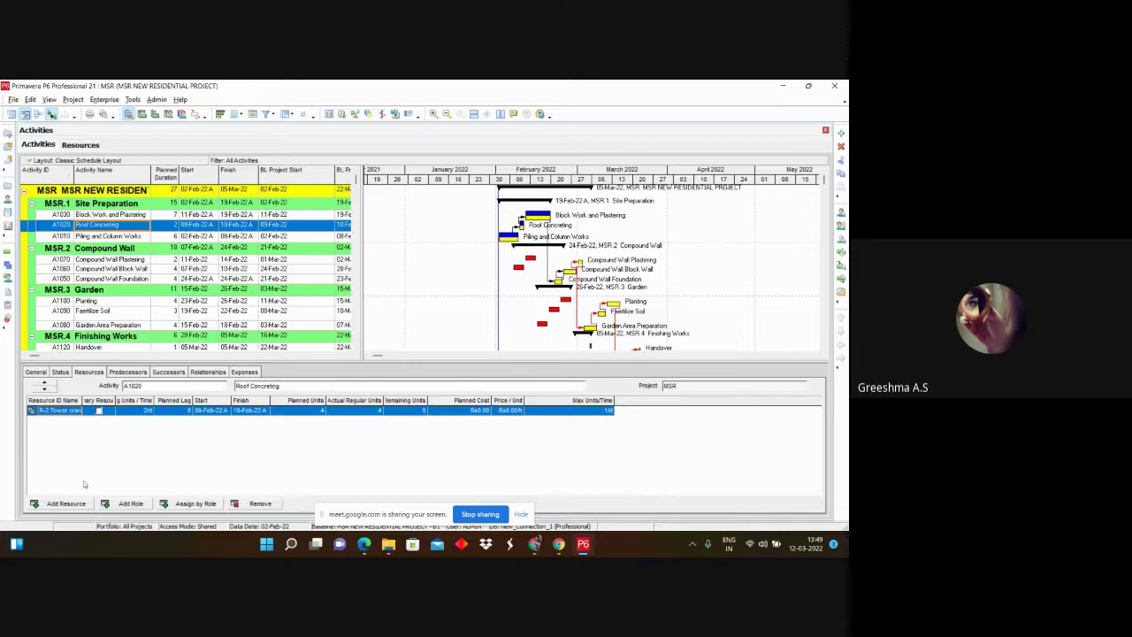
{"action": "left_click", "coordinate": [66, 503]}
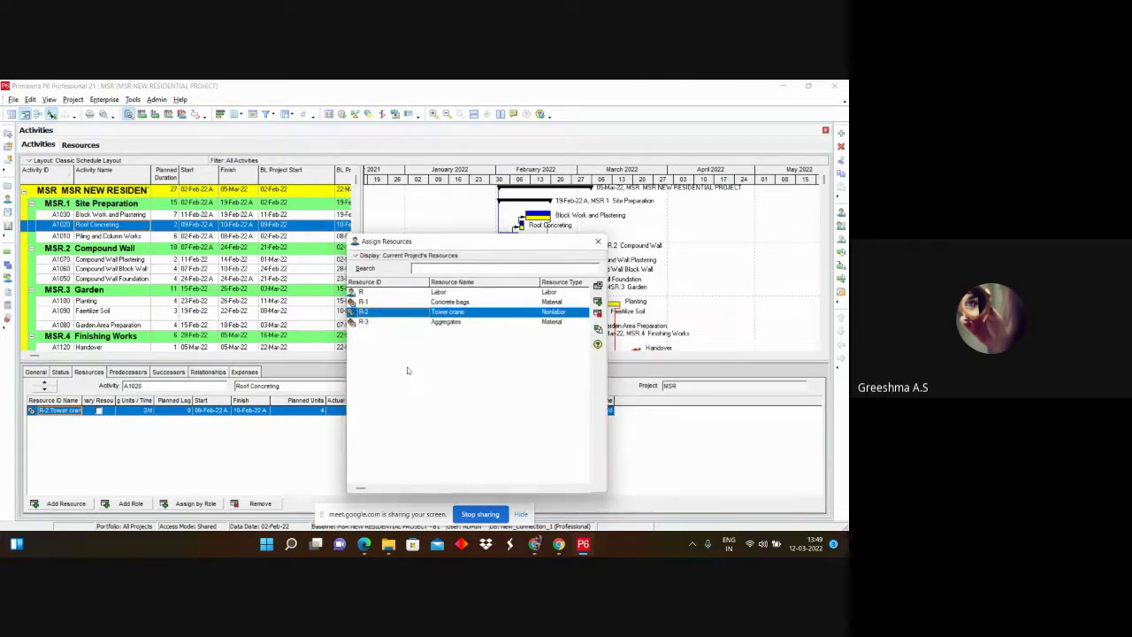
{"action": "left_click", "coordinate": [598, 242]}
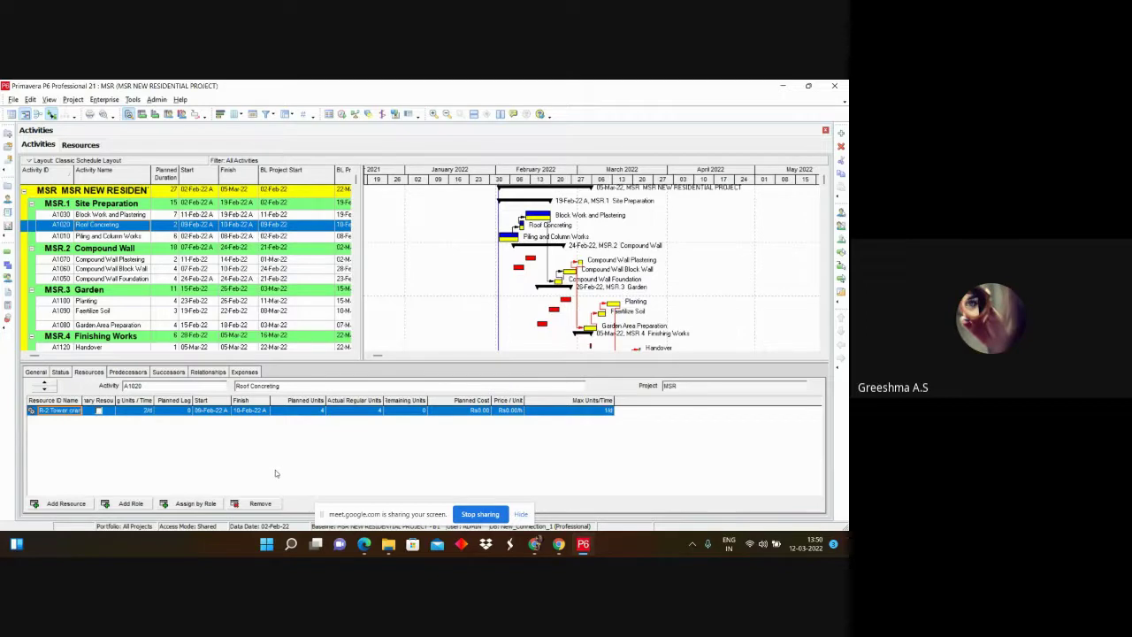
{"action": "left_click", "coordinate": [98, 412]}
{"action": "left_click", "coordinate": [98, 412]}
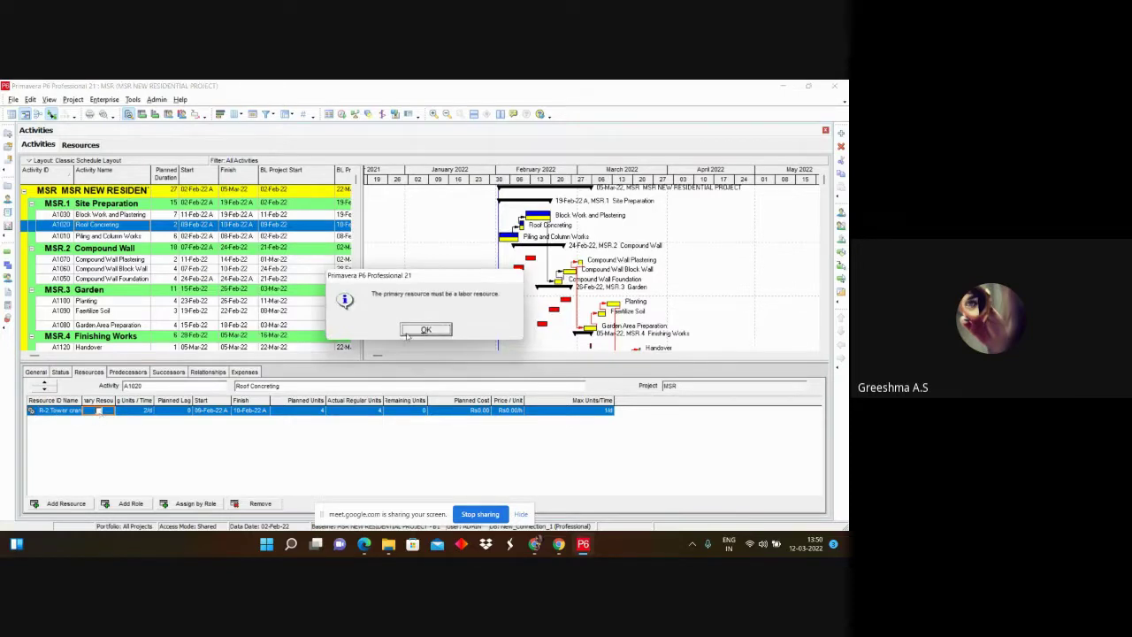
{"action": "left_click", "coordinate": [426, 327]}
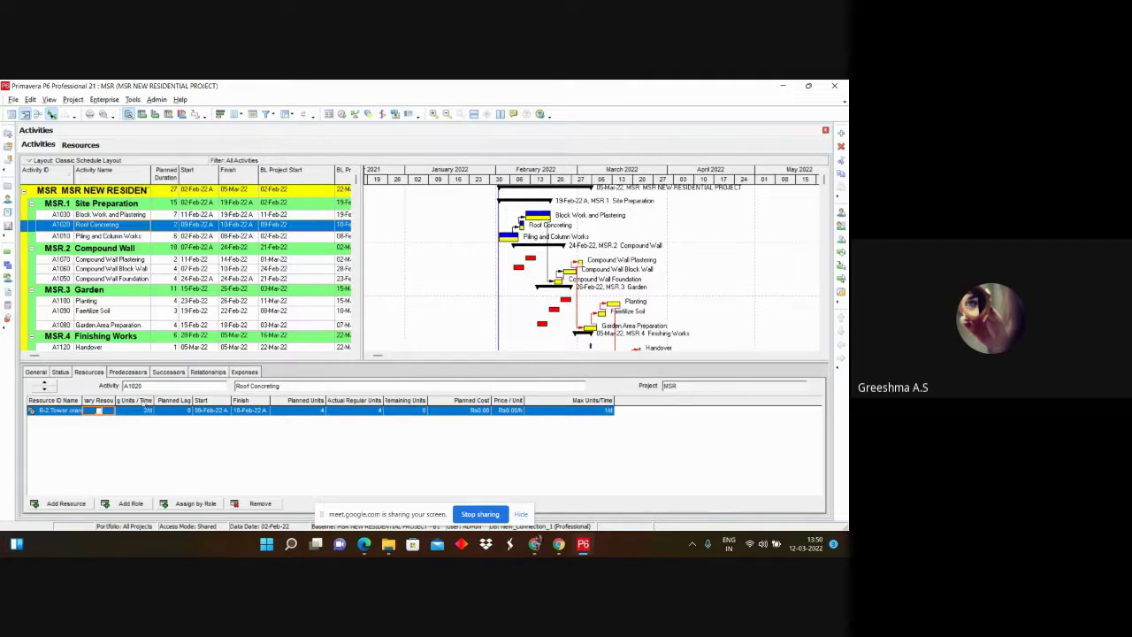
{"action": "left_click", "coordinate": [65, 374]}
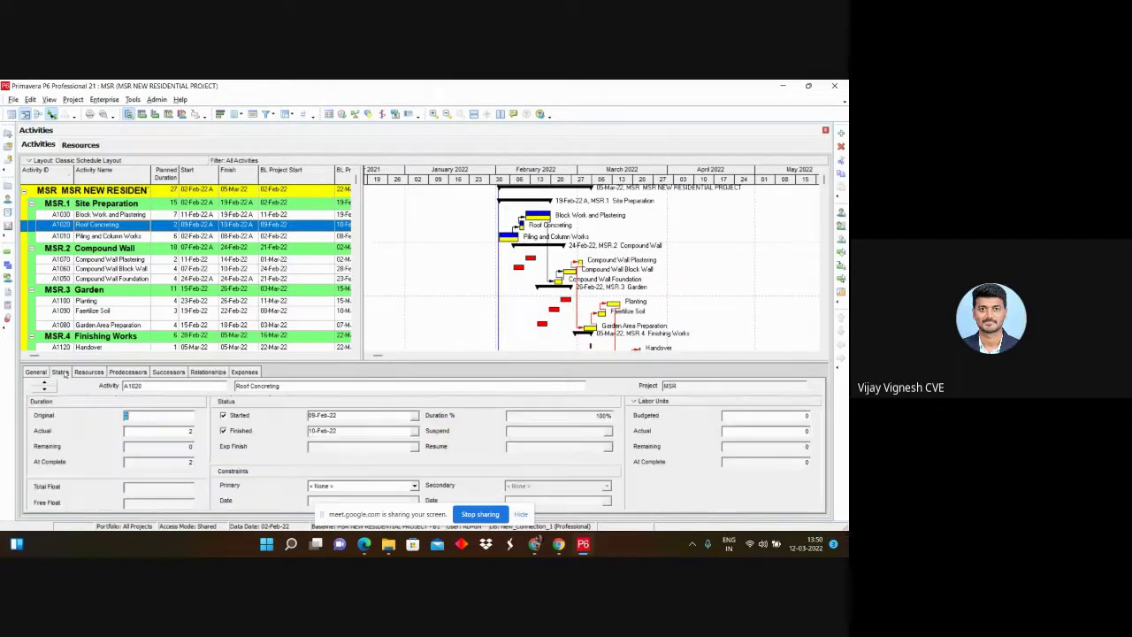
{"action": "left_click", "coordinate": [103, 373]}
{"action": "left_click", "coordinate": [103, 214]}
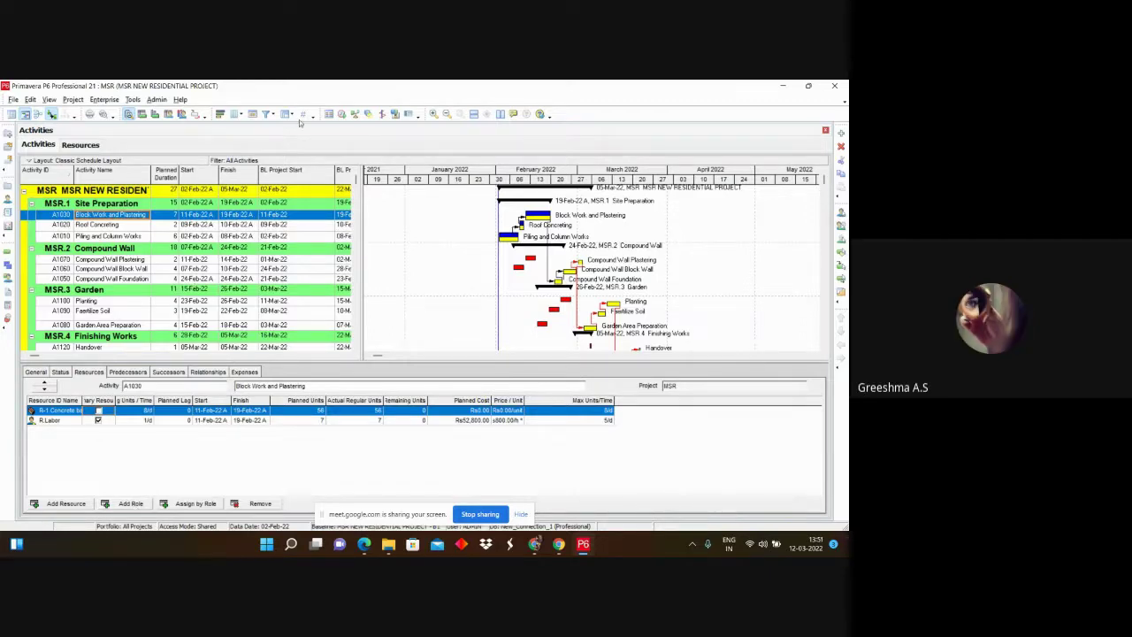
{"action": "left_click", "coordinate": [81, 145]}
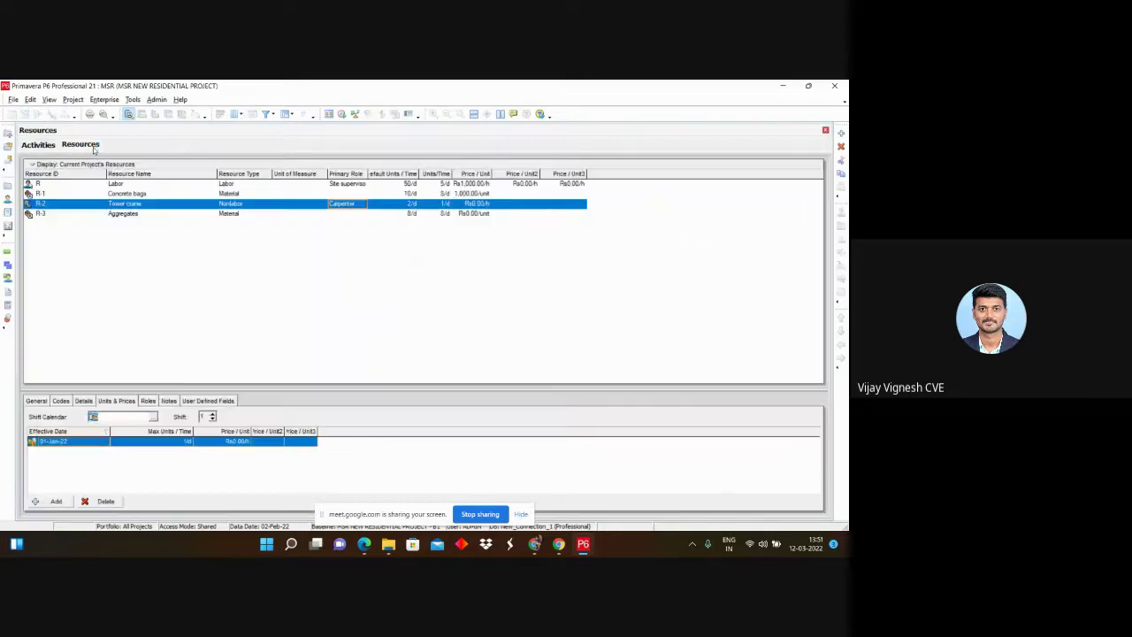
{"action": "left_click", "coordinate": [44, 143]}
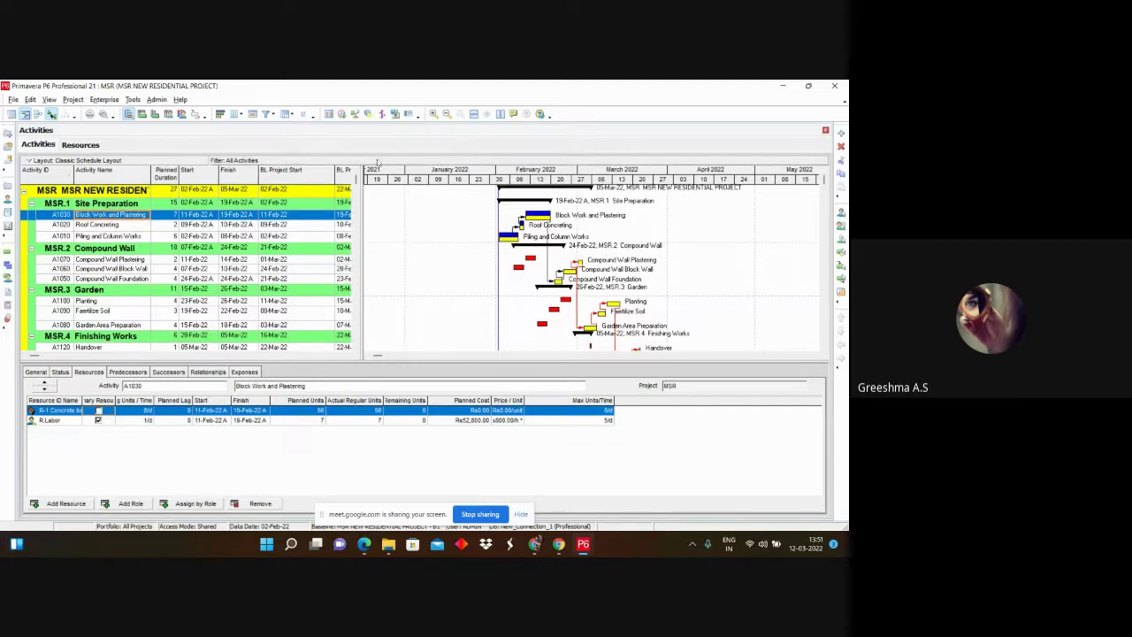
Step: Widen the activity table and review its shown columns in the Columns settings
{"action": "left_click_drag", "start_coordinate": [361, 177], "coordinate": [480, 179]}
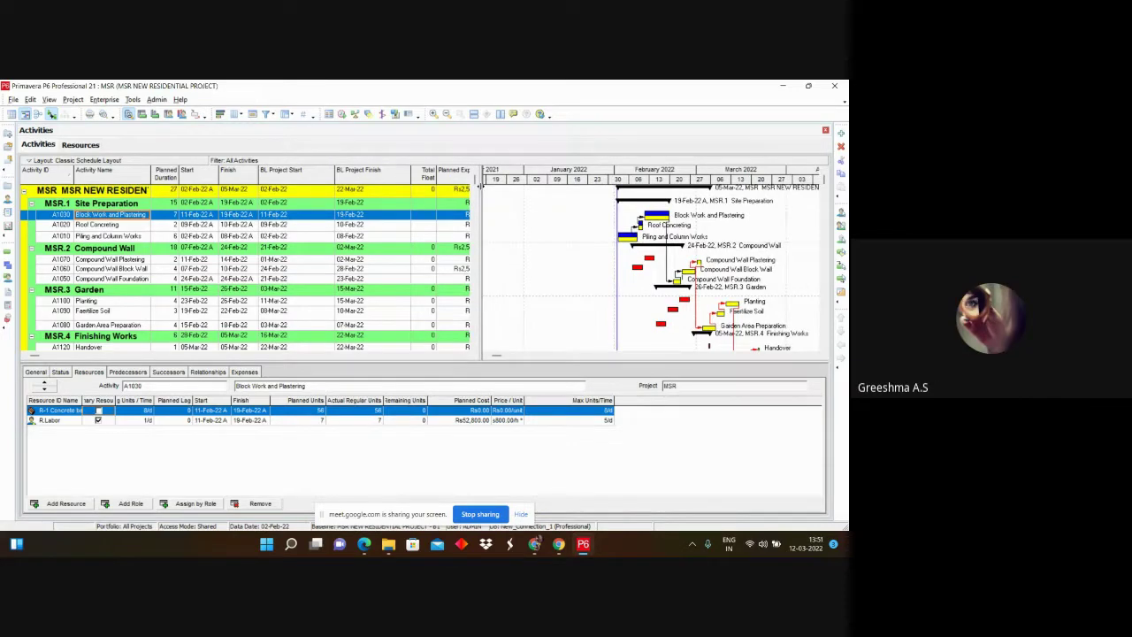
{"action": "right_click", "coordinate": [298, 172]}
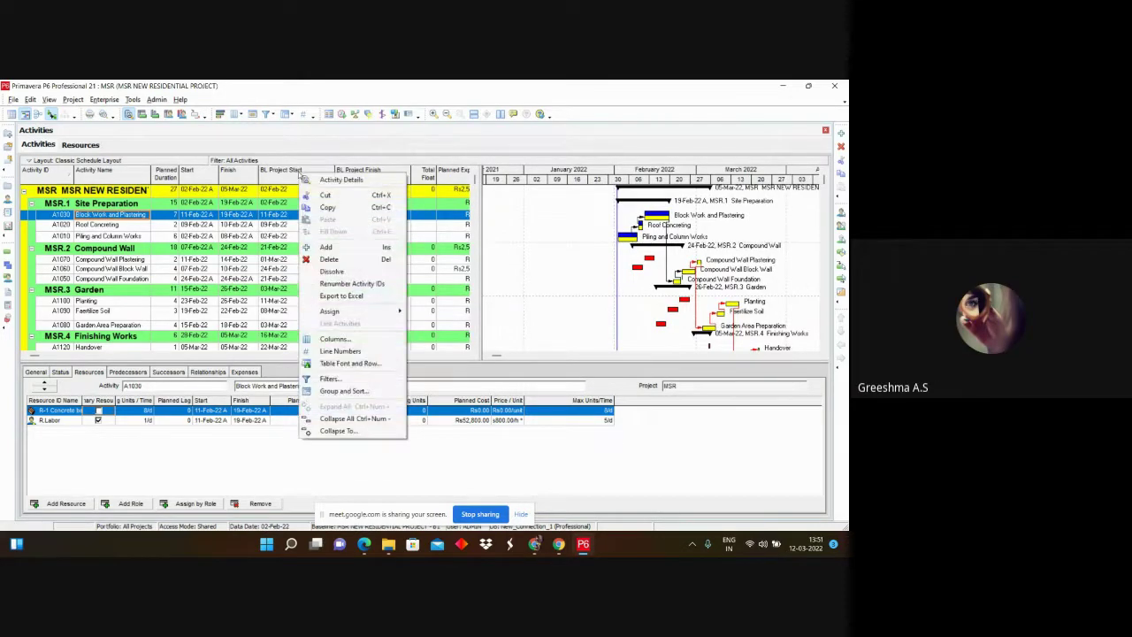
{"action": "left_click", "coordinate": [345, 342]}
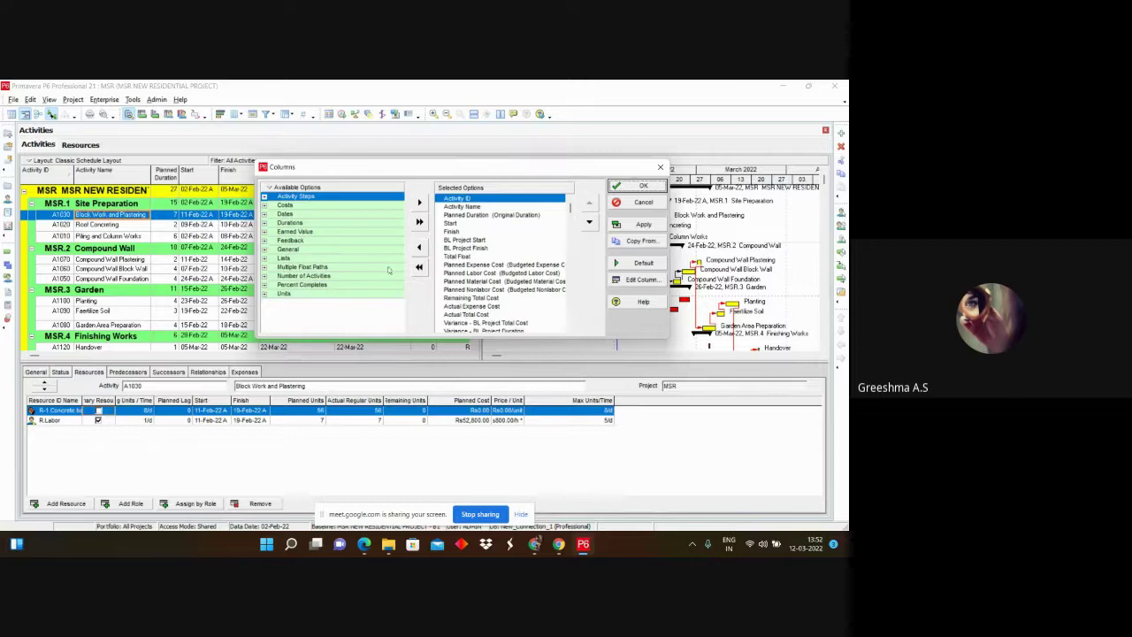
{"action": "left_click", "coordinate": [451, 208]}
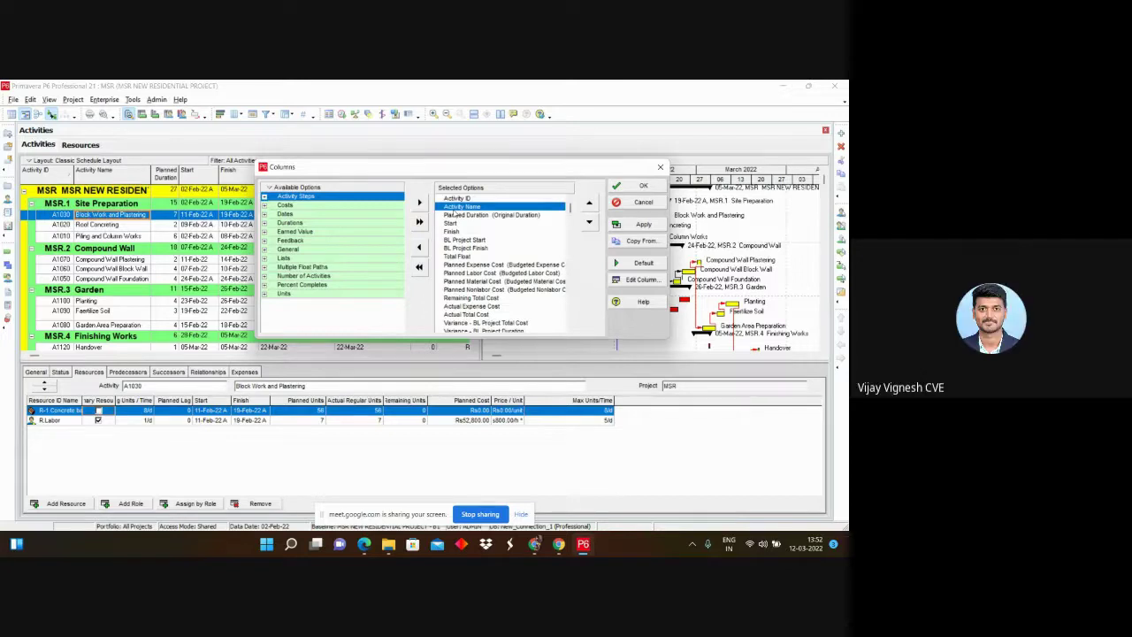
{"action": "scroll", "coordinate": [451, 247], "scroll_direction": "down", "scroll_amount": 1}
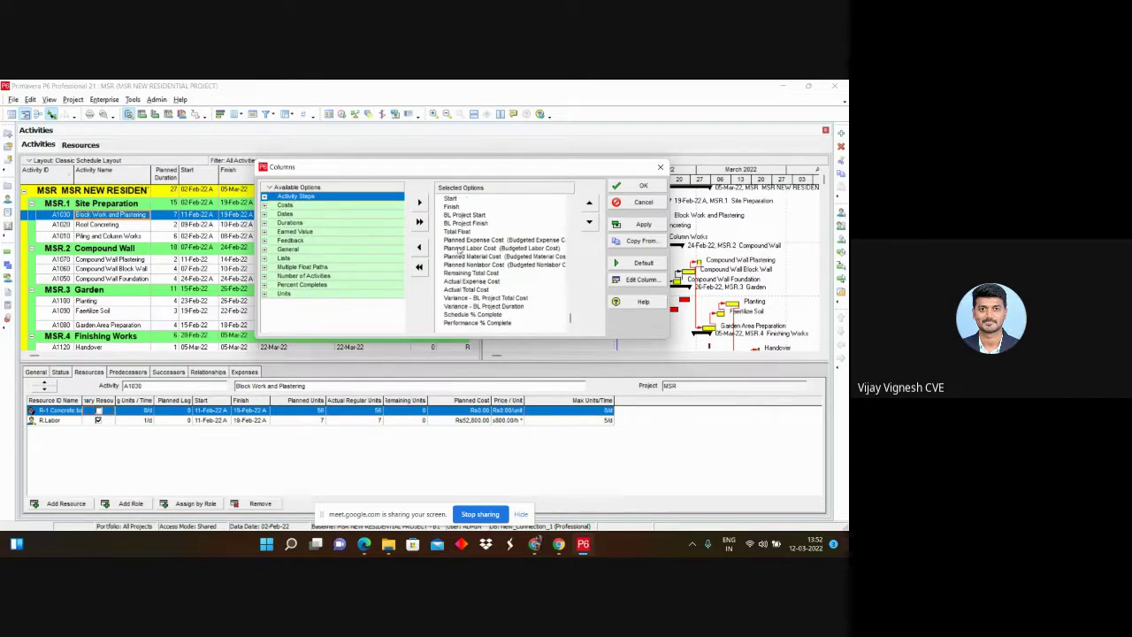
{"action": "scroll", "coordinate": [460, 226], "scroll_direction": "up", "scroll_amount": 1}
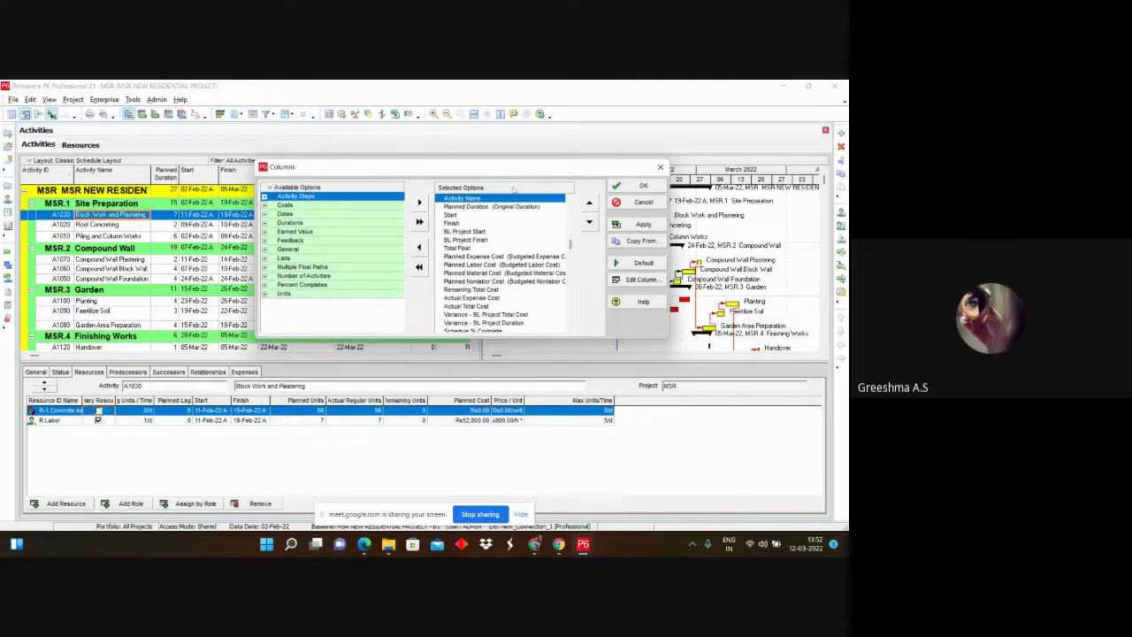
{"action": "scroll", "coordinate": [458, 232], "scroll_direction": "down", "scroll_amount": 2}
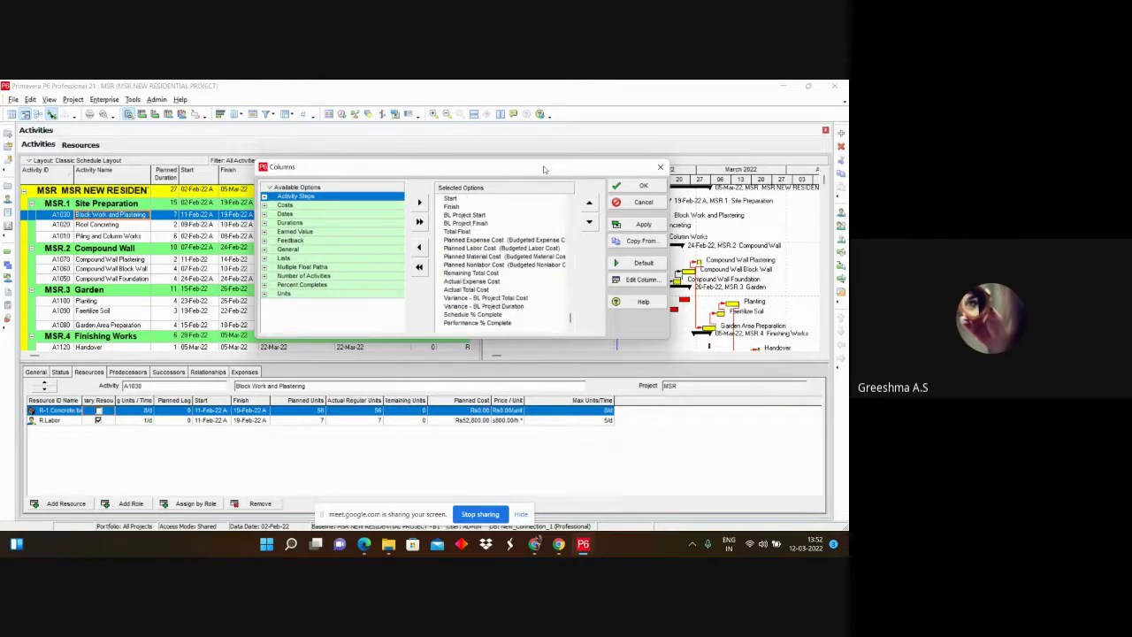
Step: Close the Columns dialog, check the resources list, and return to the activities
{"action": "left_click_drag", "start_coordinate": [557, 176], "coordinate": [418, 240]}
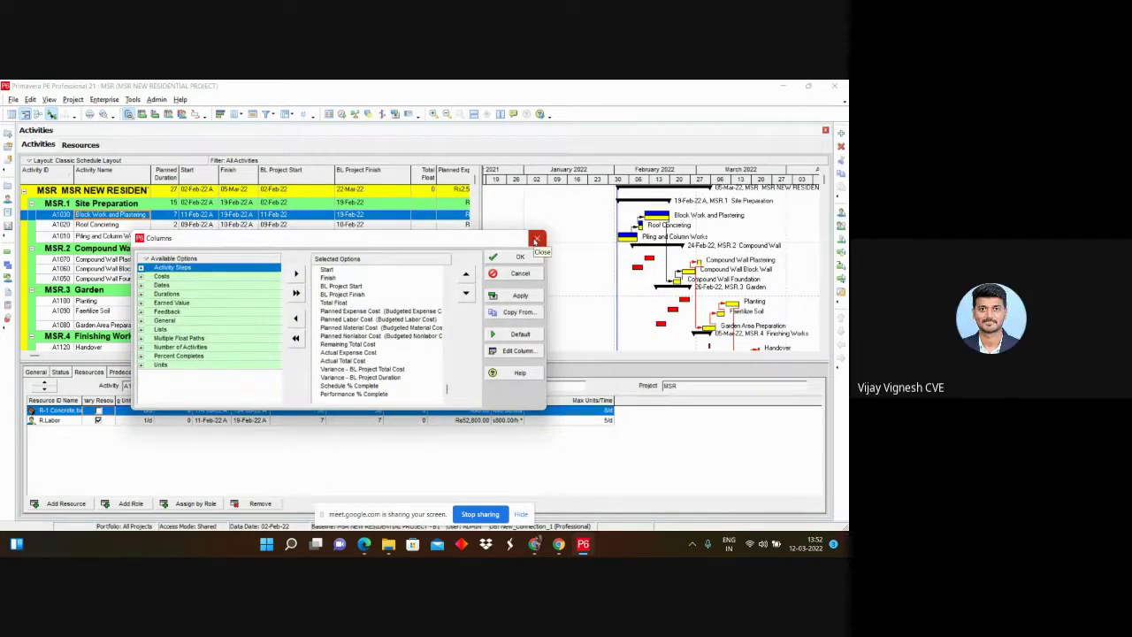
{"action": "left_click", "coordinate": [536, 239]}
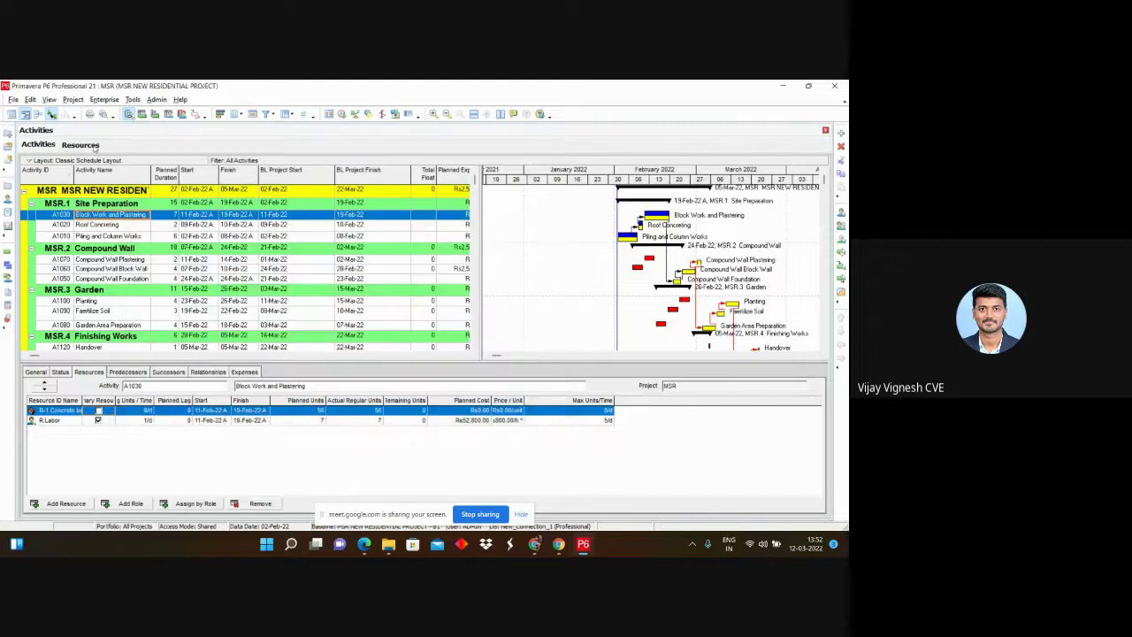
{"action": "left_click", "coordinate": [84, 145]}
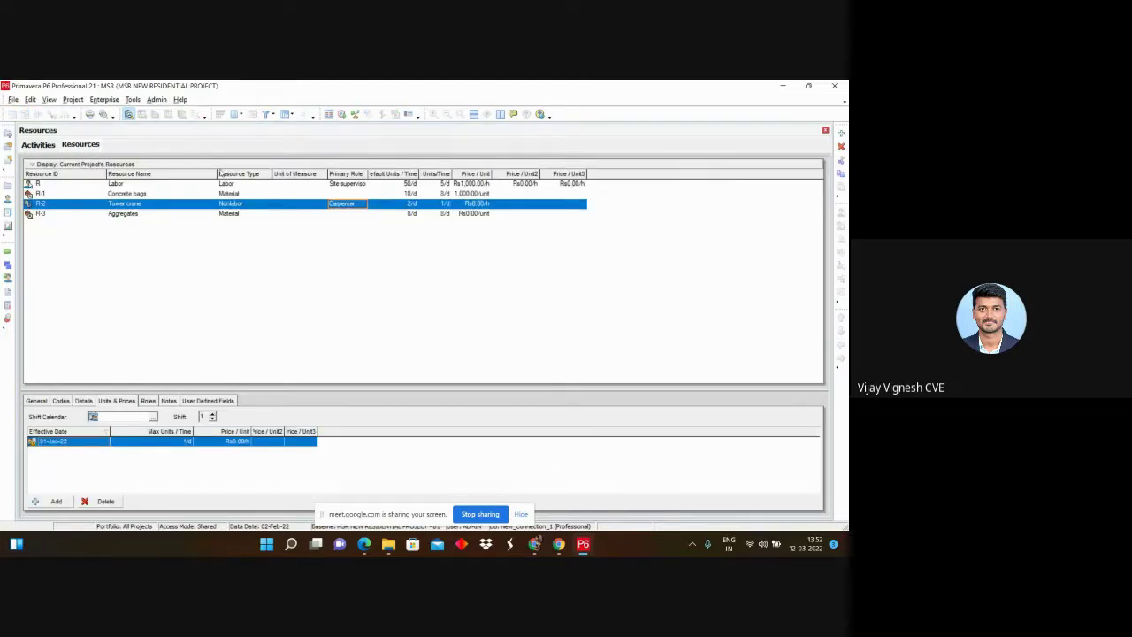
{"action": "left_click", "coordinate": [40, 145]}
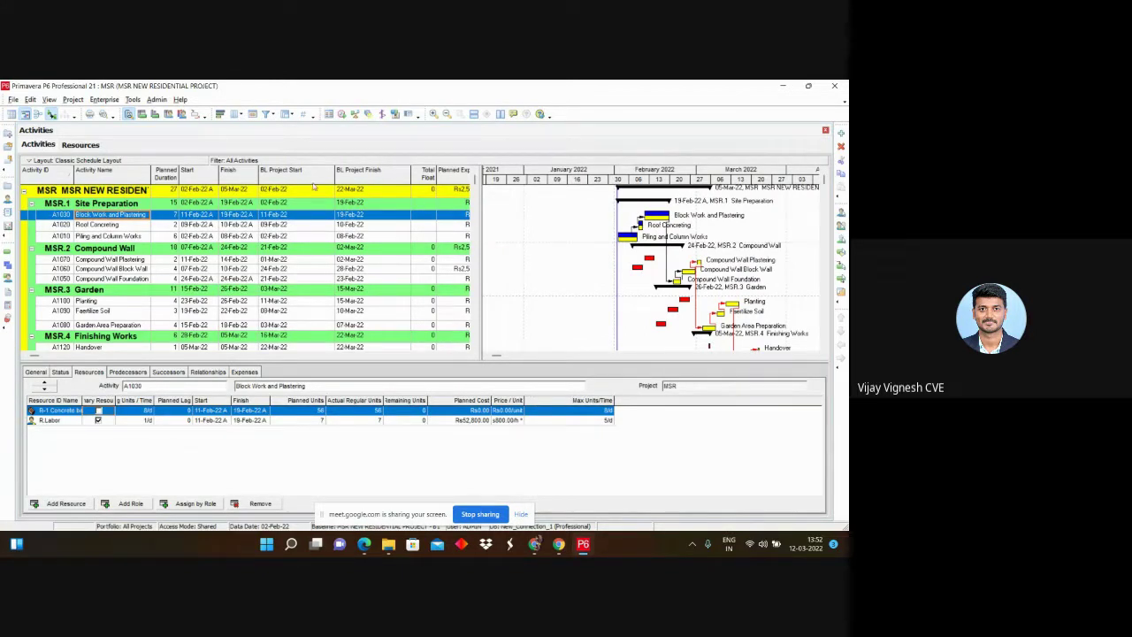
Step: Browse the General and Units field groups in the assignment column settings without changing them
{"action": "right_click", "coordinate": [482, 400]}
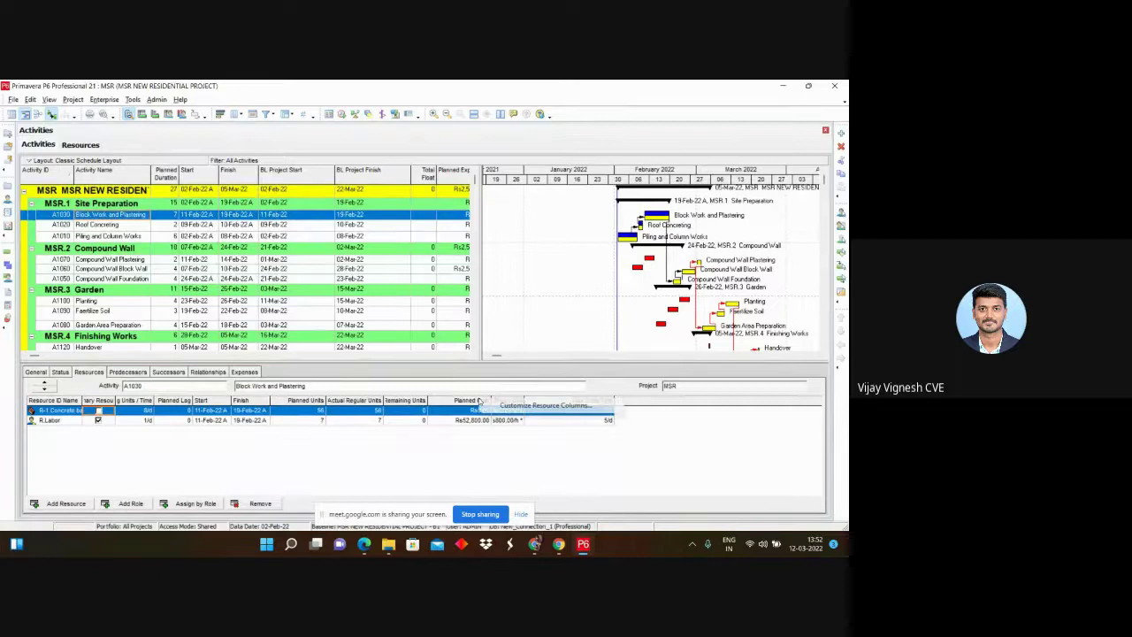
{"action": "left_click", "coordinate": [528, 408]}
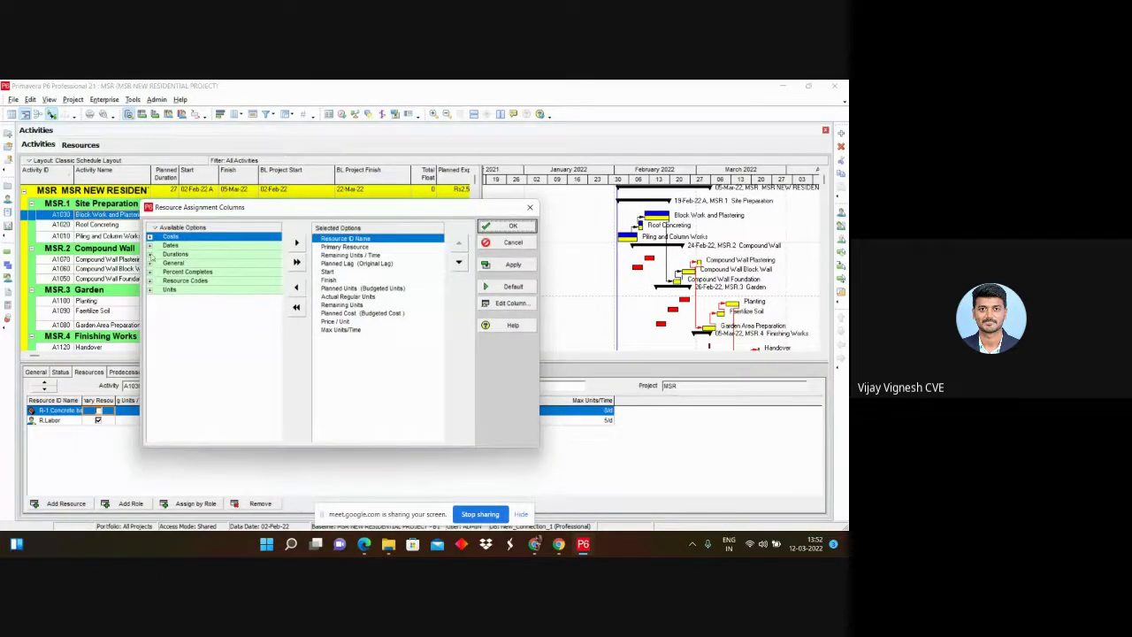
{"action": "left_click", "coordinate": [150, 263]}
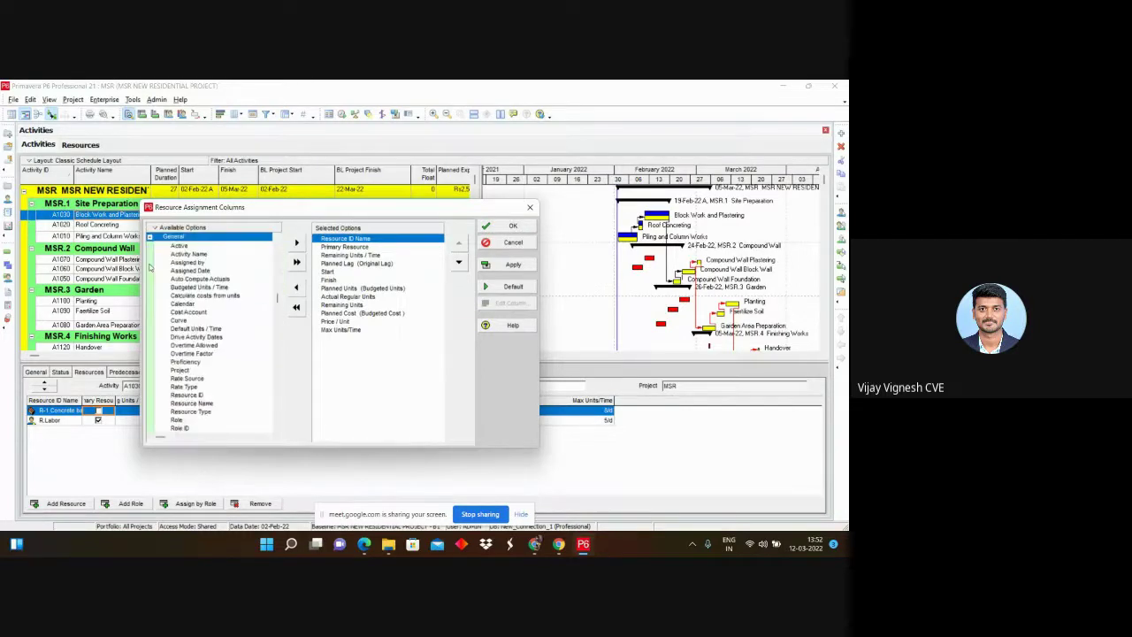
{"action": "scroll", "coordinate": [177, 291], "scroll_direction": "down", "scroll_amount": 2}
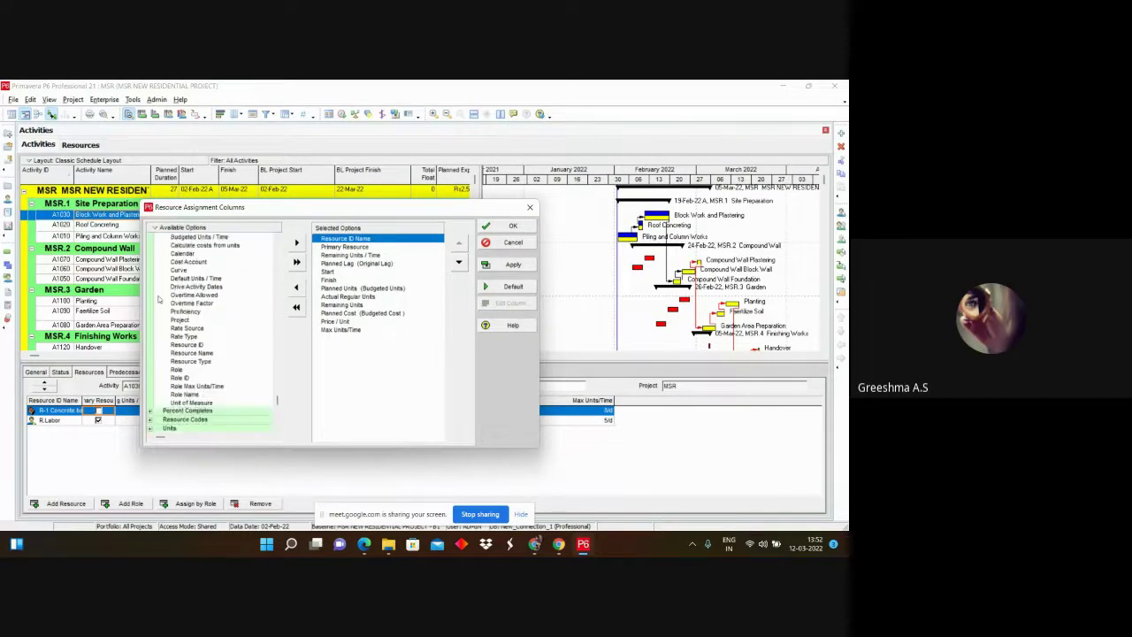
{"action": "scroll", "coordinate": [164, 299], "scroll_direction": "down", "scroll_amount": 1}
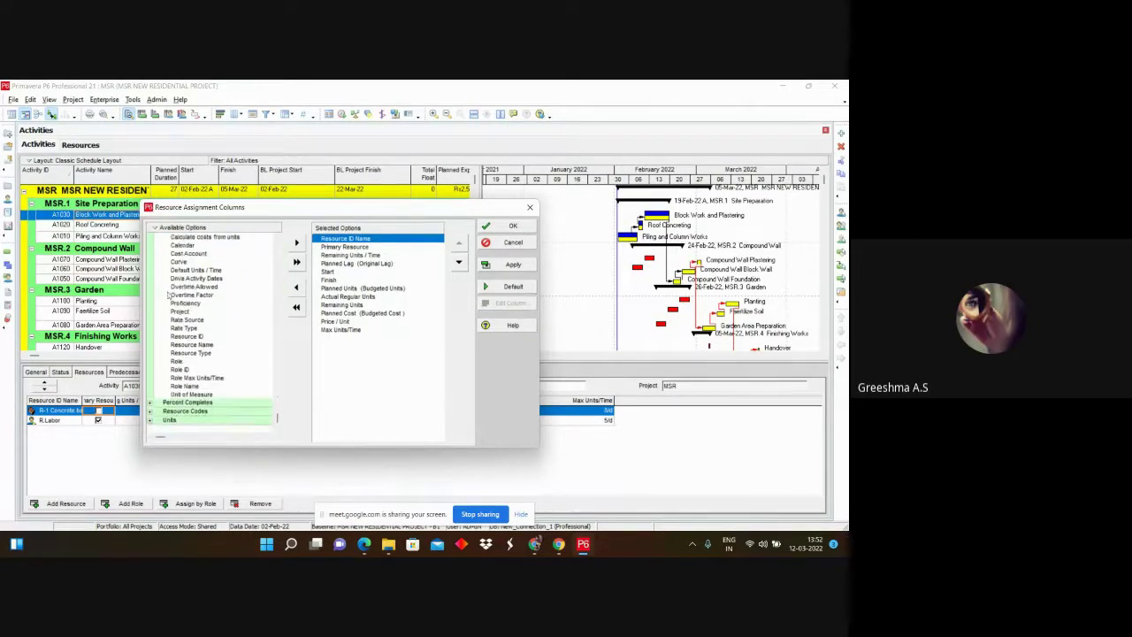
{"action": "scroll", "coordinate": [159, 247], "scroll_direction": "up", "scroll_amount": 3}
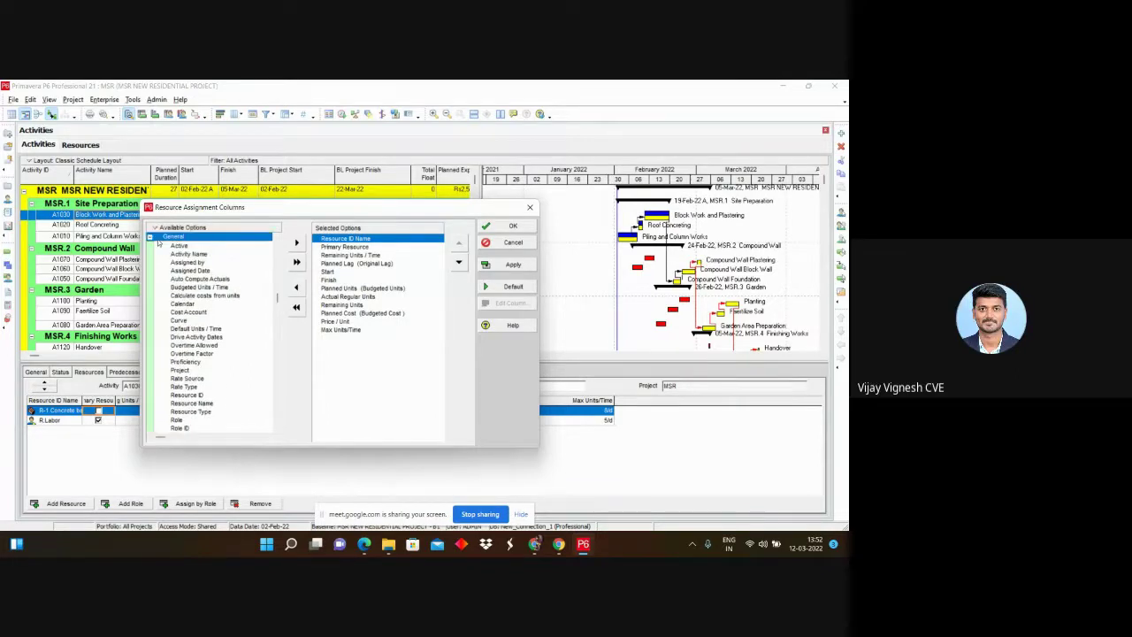
{"action": "left_click", "coordinate": [149, 254]}
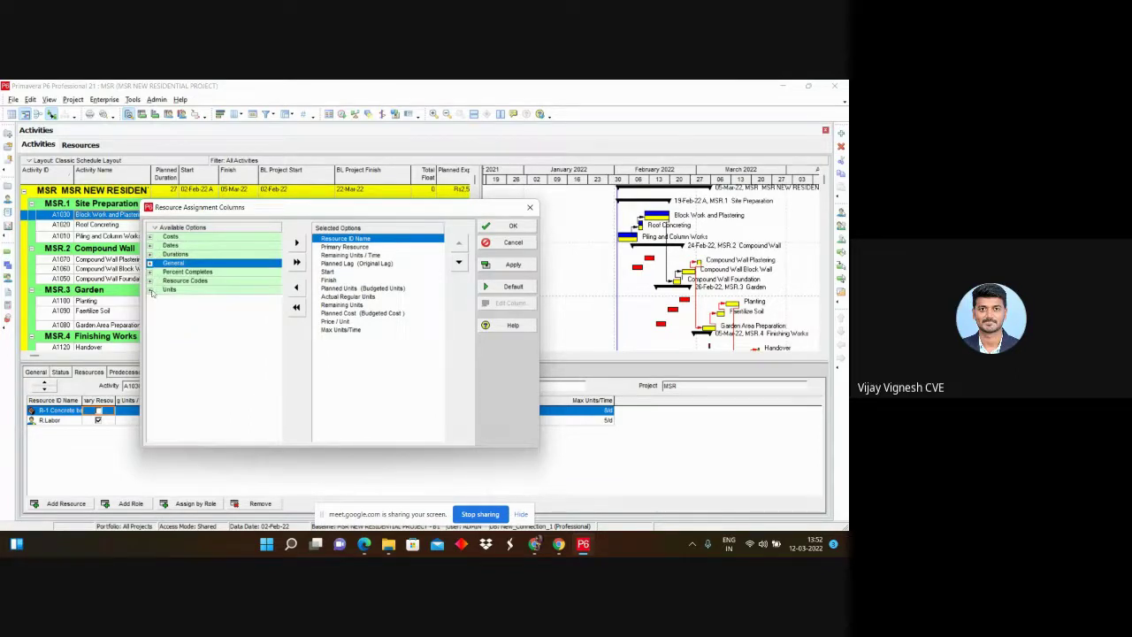
{"action": "left_click", "coordinate": [150, 290]}
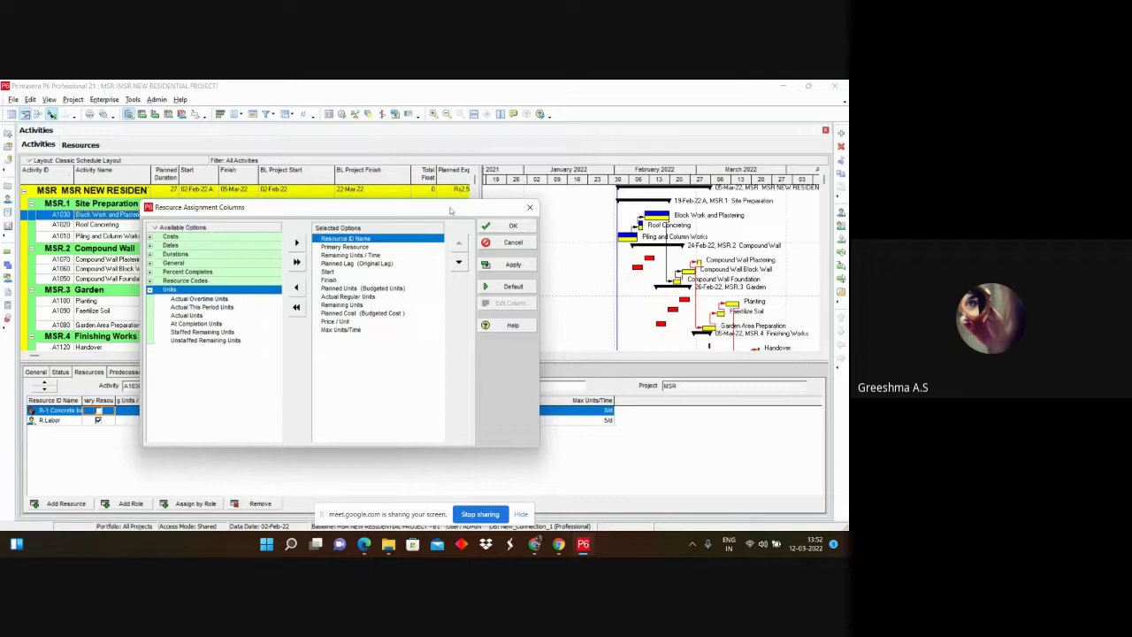
{"action": "left_click", "coordinate": [529, 207]}
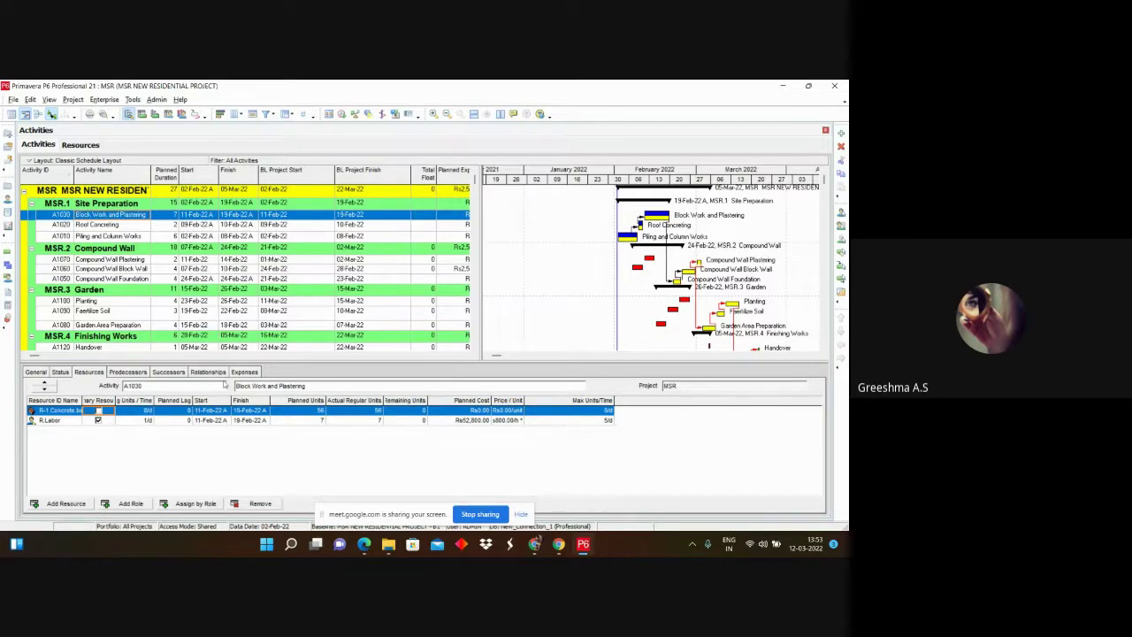
Step: Show the resources assigned to Roof Concreting
{"action": "left_click", "coordinate": [116, 225]}
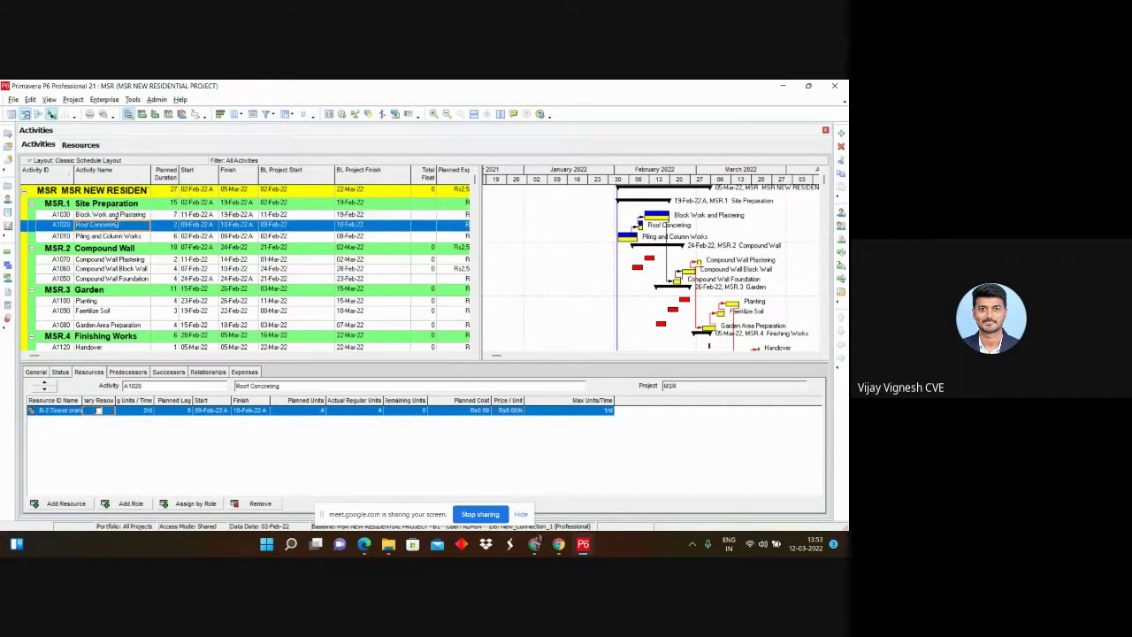
{"action": "right_click", "coordinate": [325, 401]}
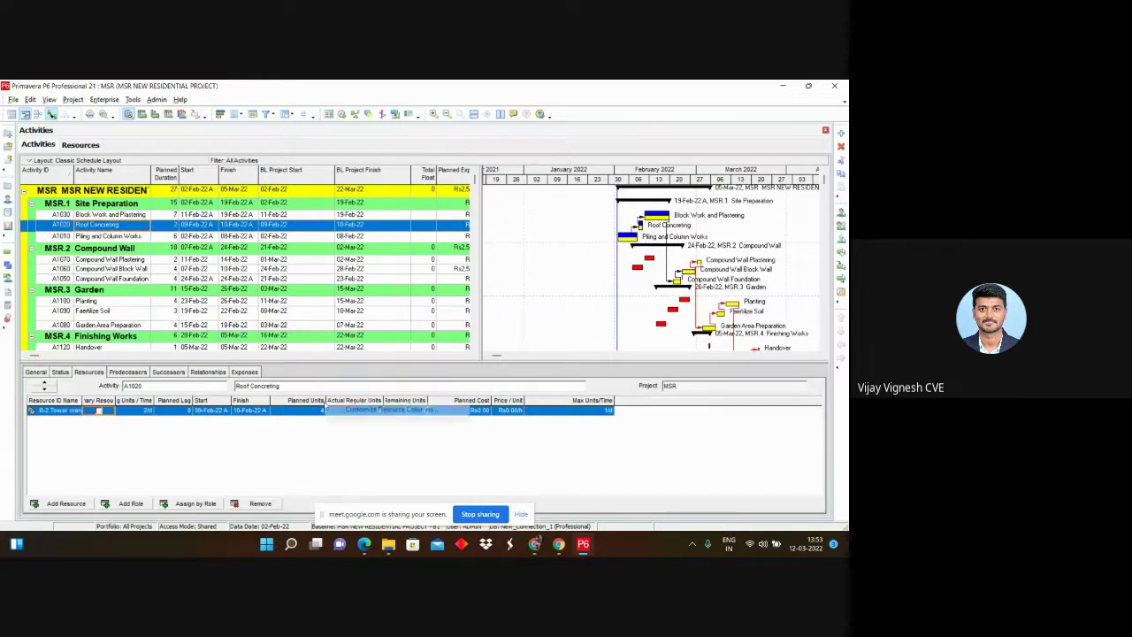
{"action": "left_click", "coordinate": [362, 421]}
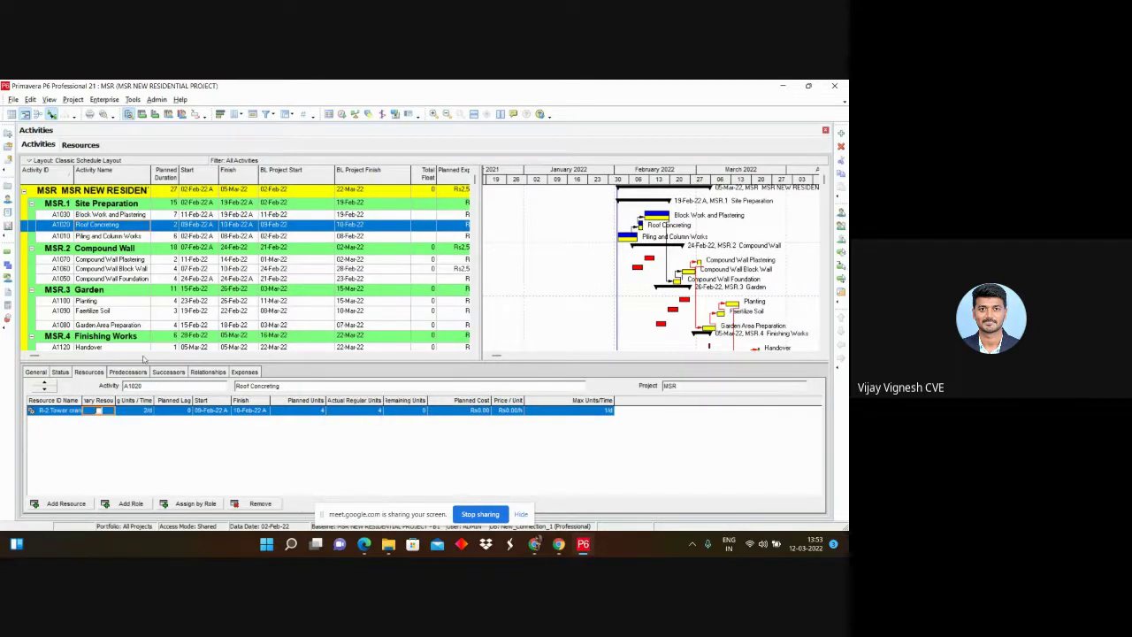
Step: Add Budgeted Units / Time as an assignment column from the General fields
{"action": "right_click", "coordinate": [314, 405]}
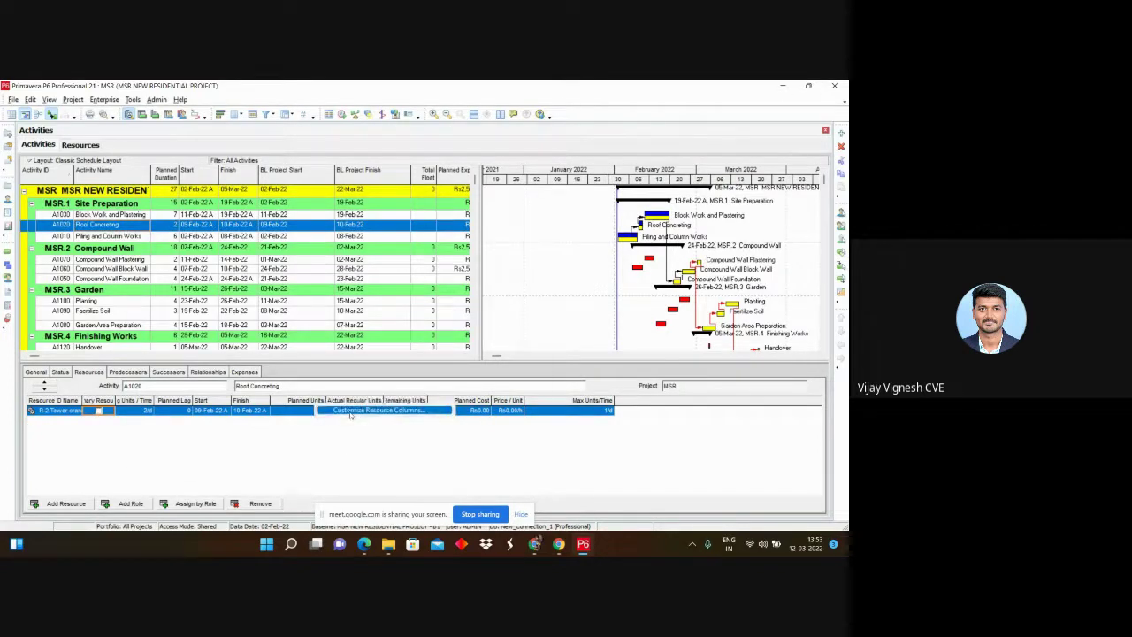
{"action": "left_click", "coordinate": [349, 412]}
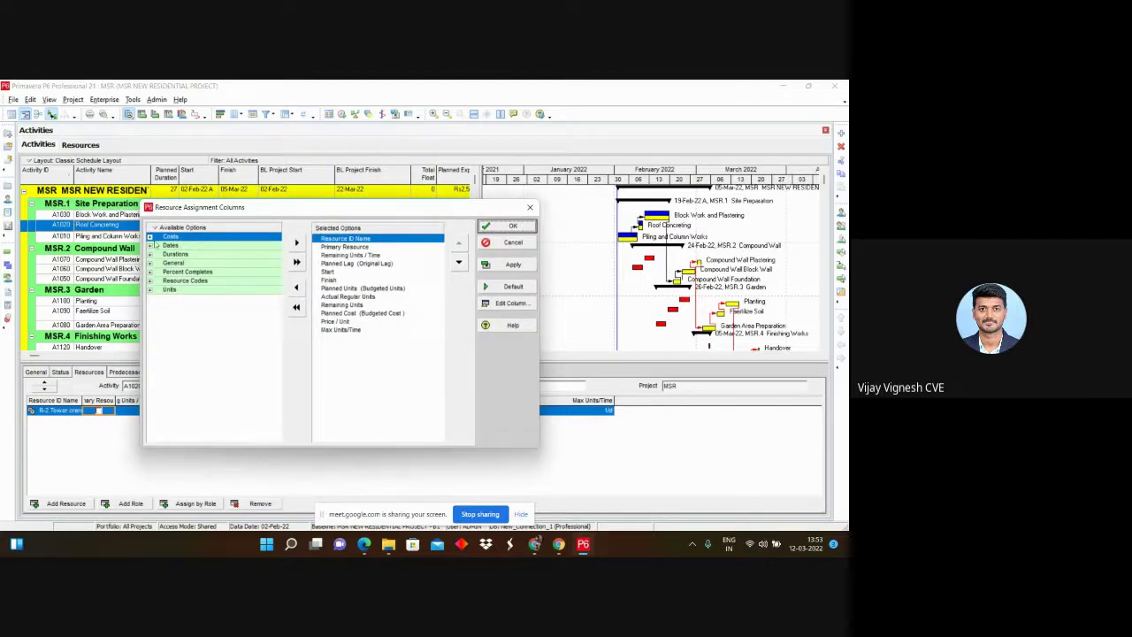
{"action": "left_click", "coordinate": [150, 238]}
{"action": "left_click", "coordinate": [150, 238]}
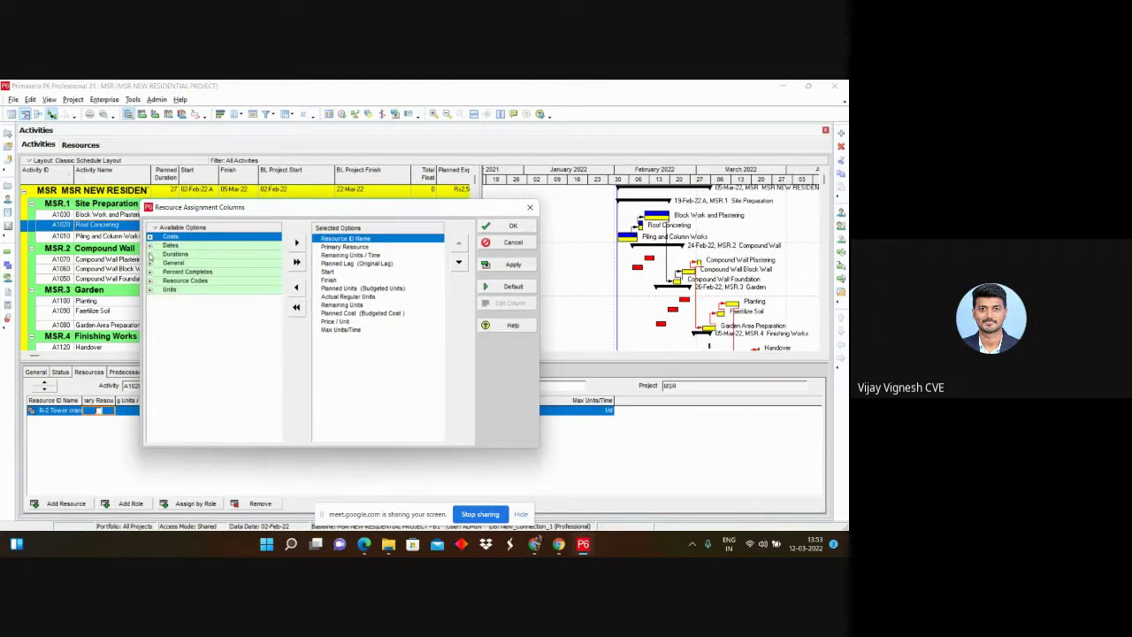
{"action": "left_click", "coordinate": [151, 247]}
{"action": "left_click", "coordinate": [150, 247]}
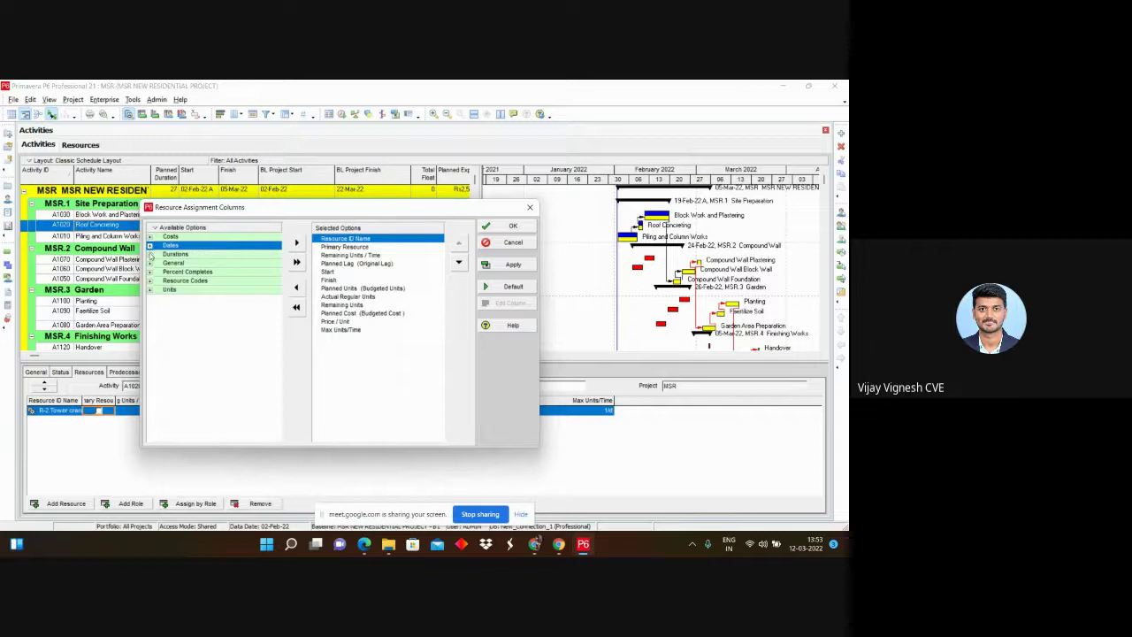
{"action": "left_click", "coordinate": [150, 255]}
{"action": "left_click", "coordinate": [150, 255]}
{"action": "left_click", "coordinate": [150, 263]}
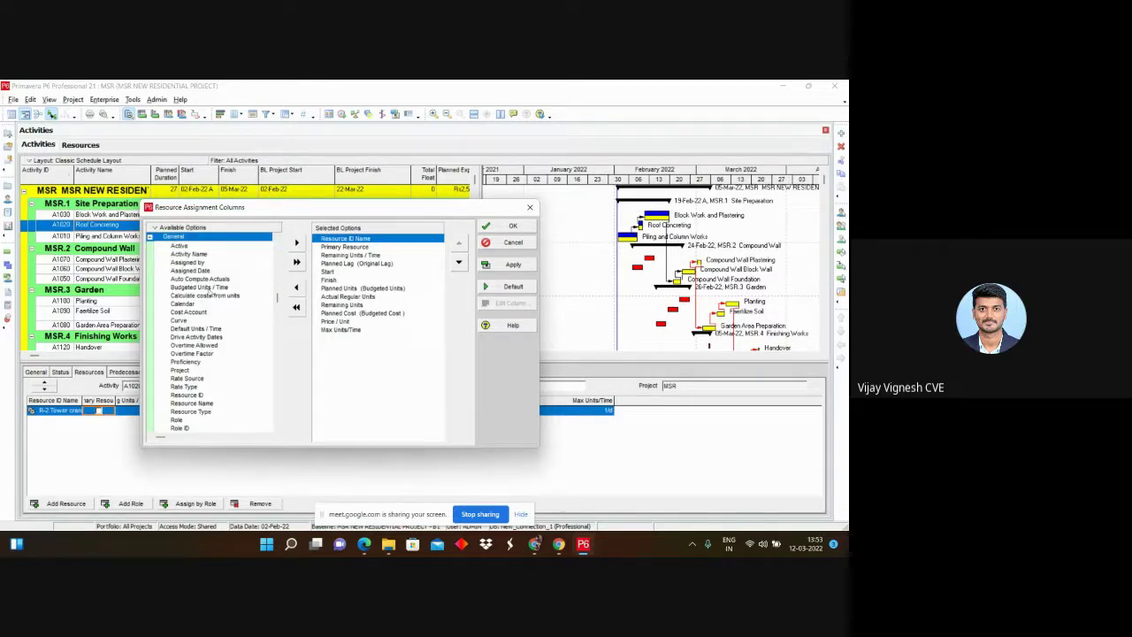
{"action": "double_click", "coordinate": [206, 289]}
Step: Browse the Resource Codes and Units field groups for more assignment columns
{"action": "scroll", "coordinate": [203, 327], "scroll_direction": "down", "scroll_amount": 1}
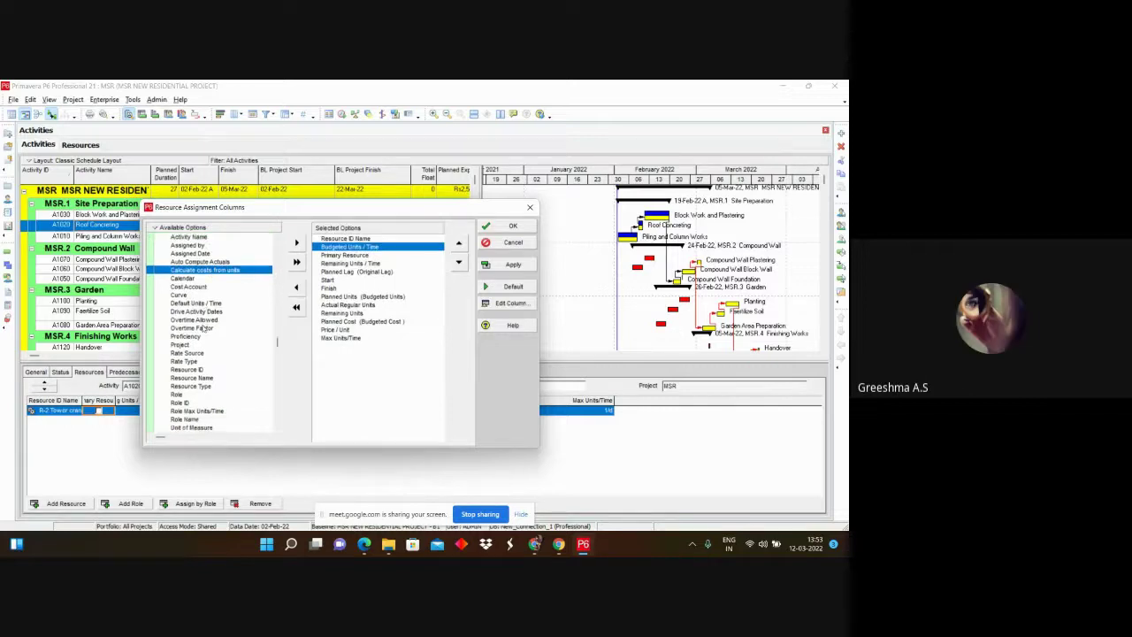
{"action": "scroll", "coordinate": [204, 327], "scroll_direction": "down", "scroll_amount": 3}
{"action": "scroll", "coordinate": [203, 327], "scroll_direction": "up", "scroll_amount": 4}
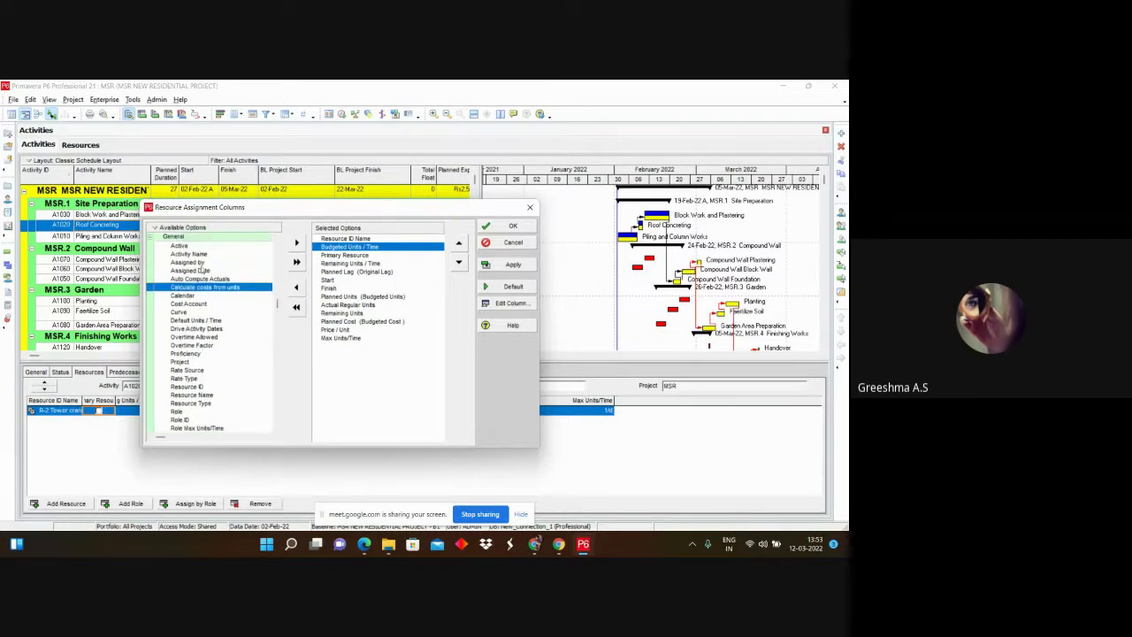
{"action": "scroll", "coordinate": [202, 269], "scroll_direction": "up", "scroll_amount": 2}
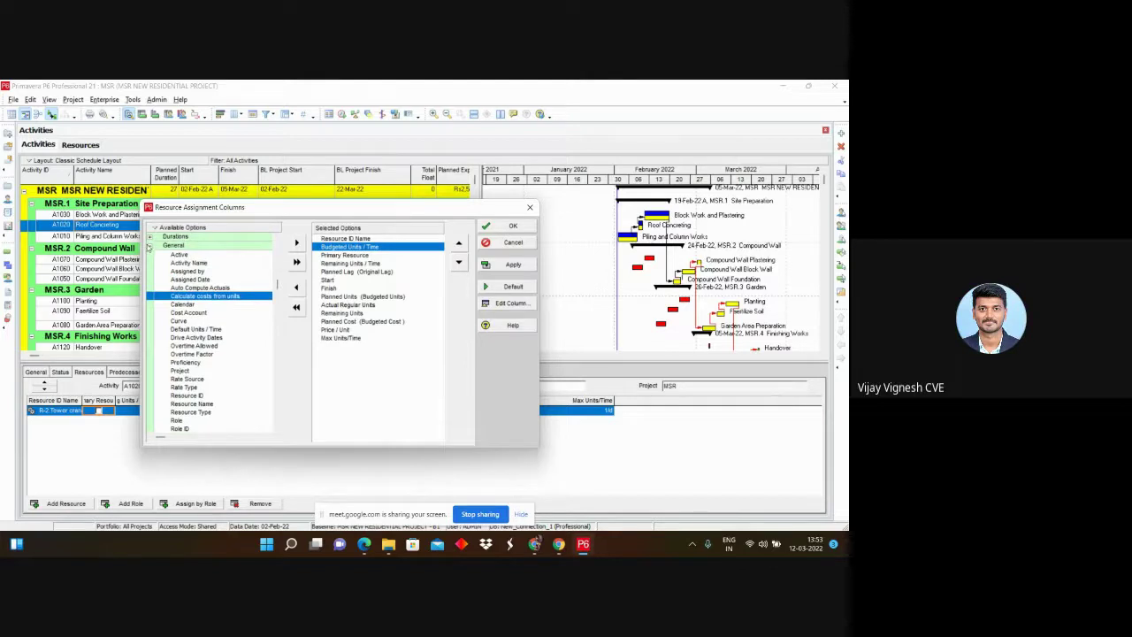
{"action": "left_click", "coordinate": [150, 246]}
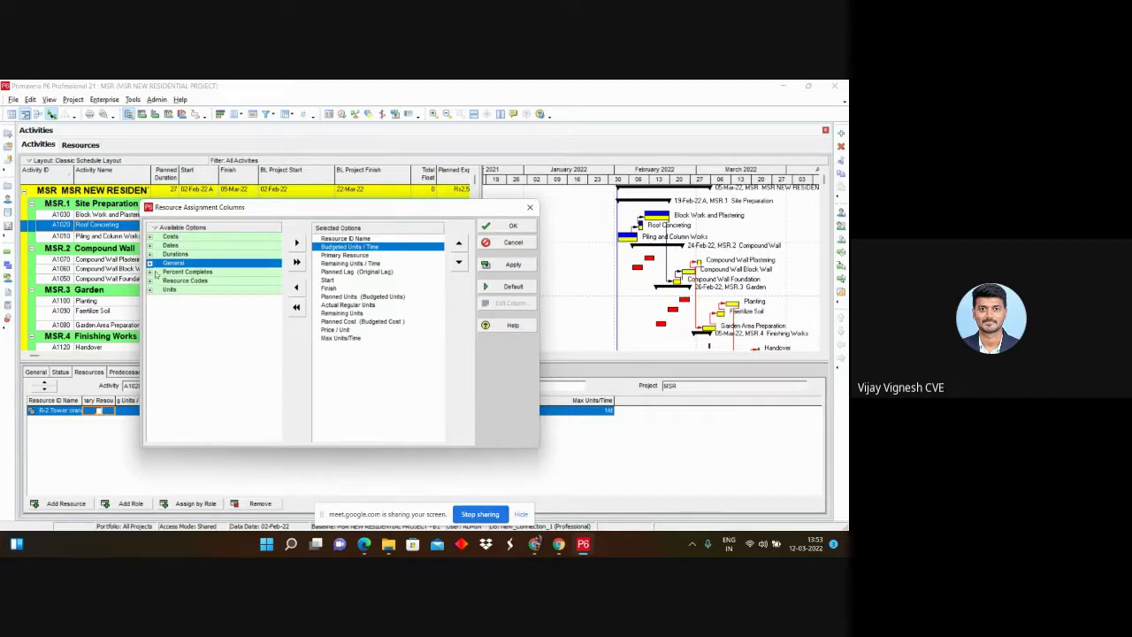
{"action": "left_click", "coordinate": [149, 280]}
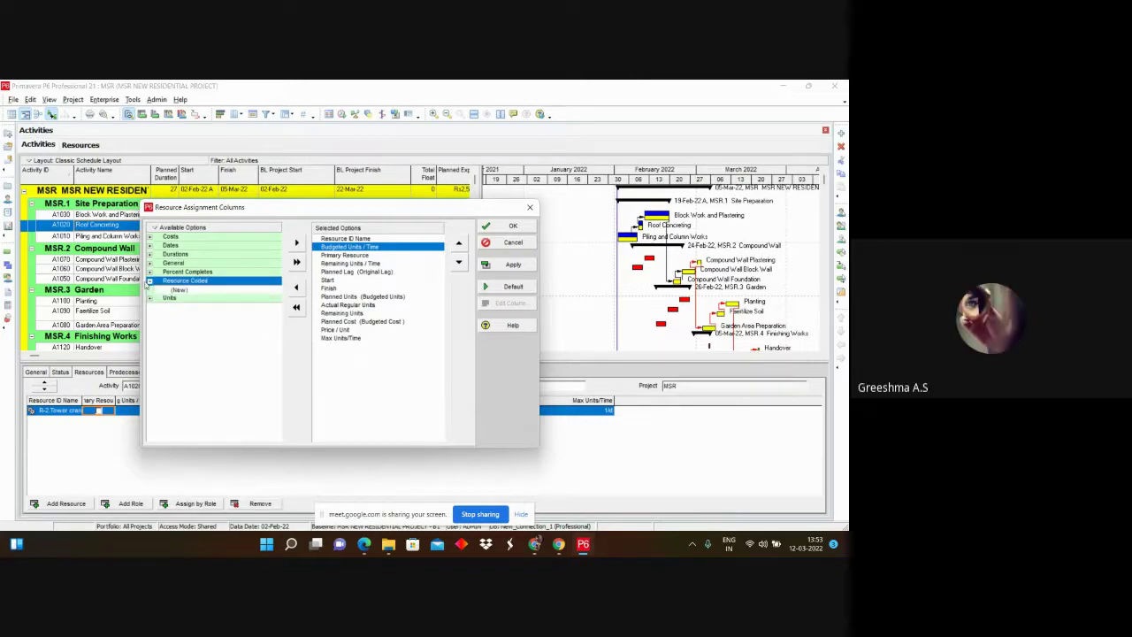
{"action": "left_click", "coordinate": [149, 298]}
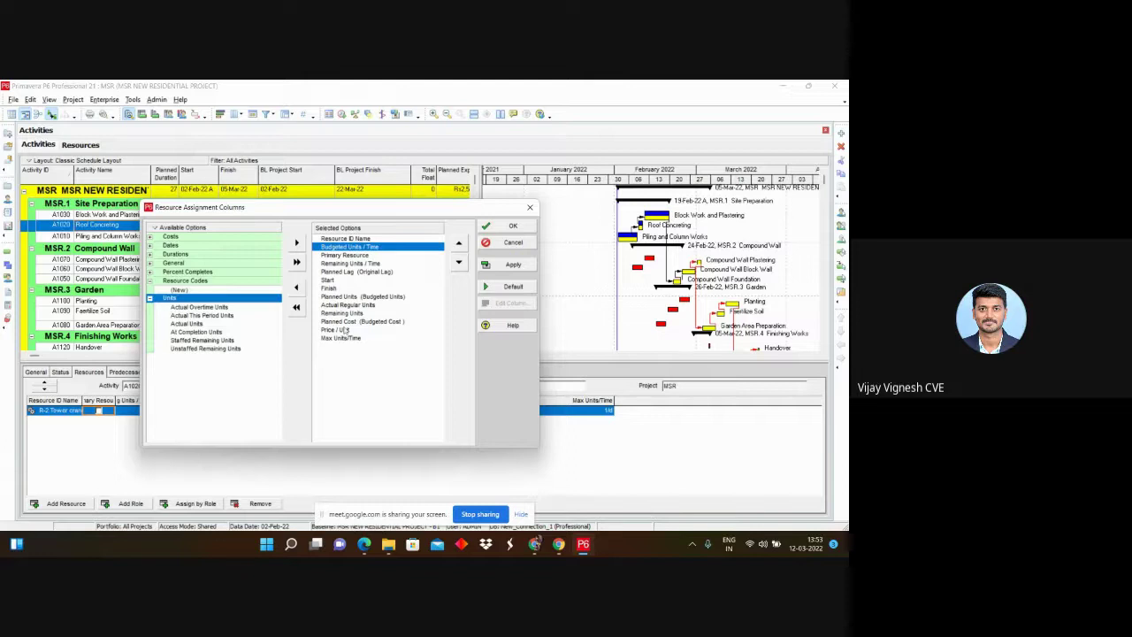
Step: Move Budgeted Units / Time and Planned Units below Price / Unit in the column order
{"action": "left_click", "coordinate": [458, 262]}
{"action": "left_click", "coordinate": [458, 263]}
{"action": "left_click", "coordinate": [458, 263]}
{"action": "left_click", "coordinate": [458, 263]}
{"action": "left_click", "coordinate": [458, 263]}
{"action": "left_click", "coordinate": [458, 263]}
{"action": "left_click", "coordinate": [458, 263]}
{"action": "left_click", "coordinate": [458, 263]}
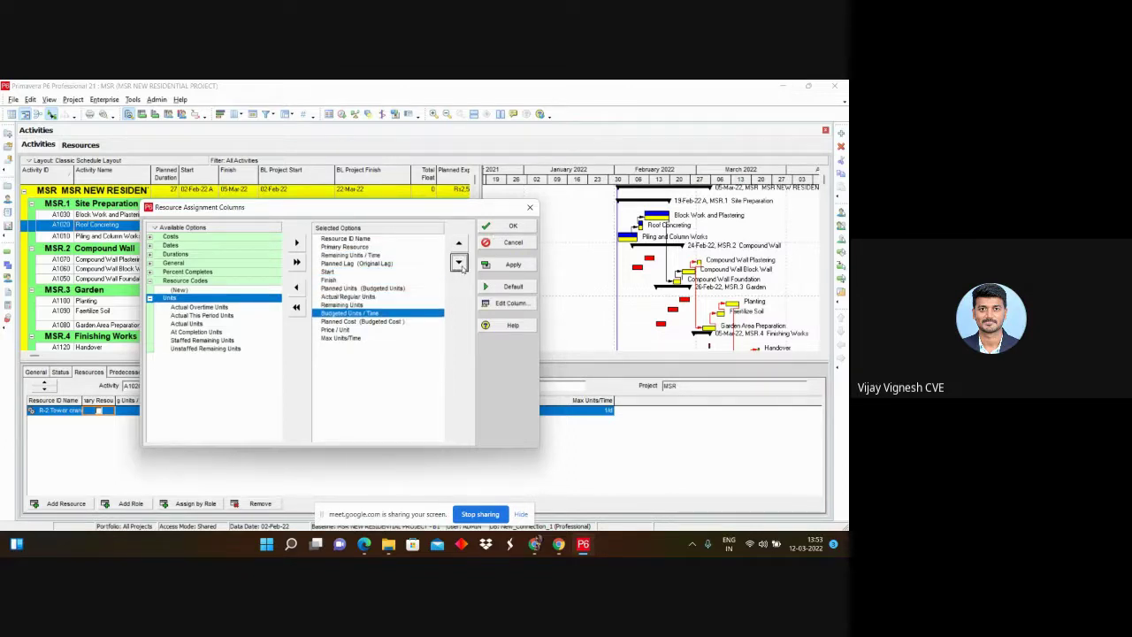
{"action": "left_click", "coordinate": [459, 265]}
{"action": "left_click", "coordinate": [459, 265]}
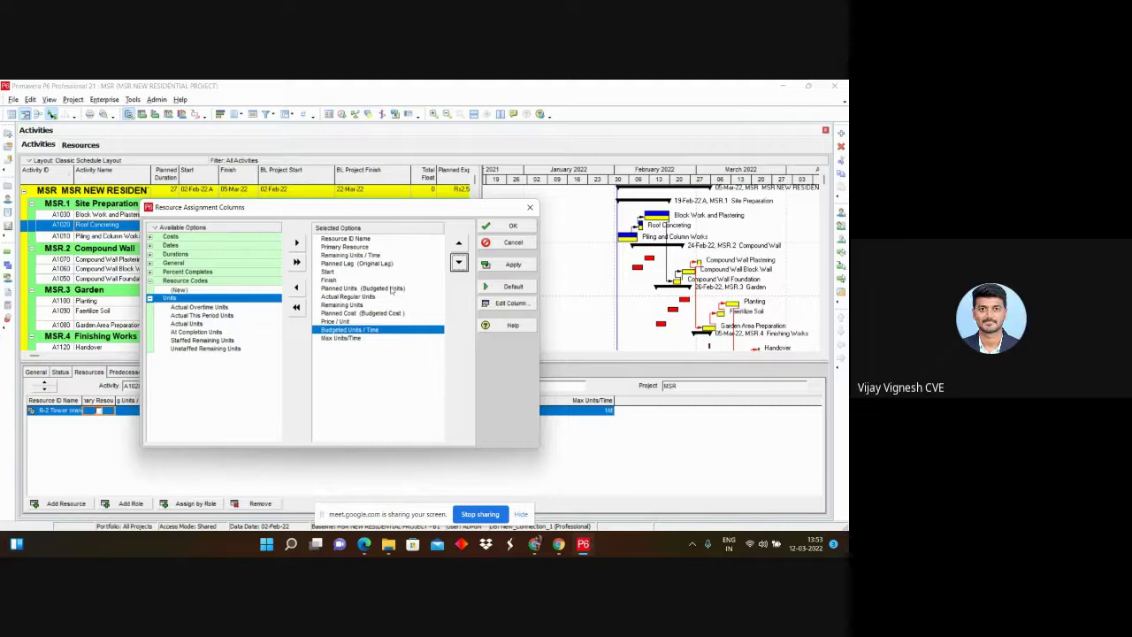
{"action": "left_click", "coordinate": [347, 288]}
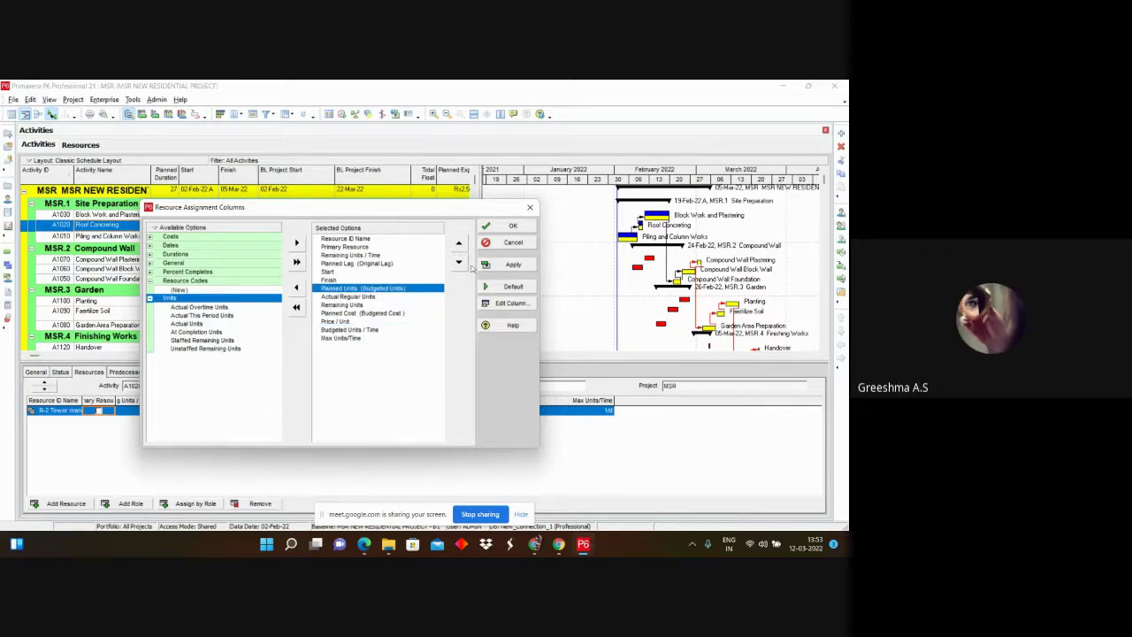
{"action": "left_click", "coordinate": [459, 264]}
{"action": "left_click", "coordinate": [459, 264]}
{"action": "left_click", "coordinate": [459, 264]}
{"action": "left_click", "coordinate": [459, 265]}
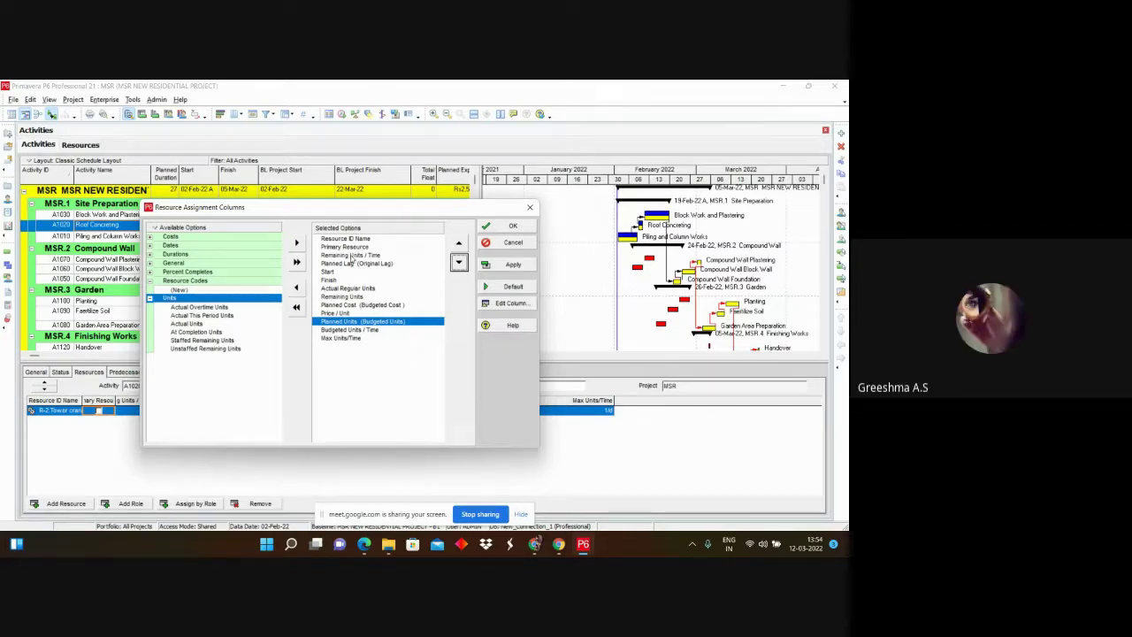
Step: Remove Remaining Units / Time, Planned Lag, Start, Finish and Actual Regular Units columns
{"action": "double_click", "coordinate": [351, 256]}
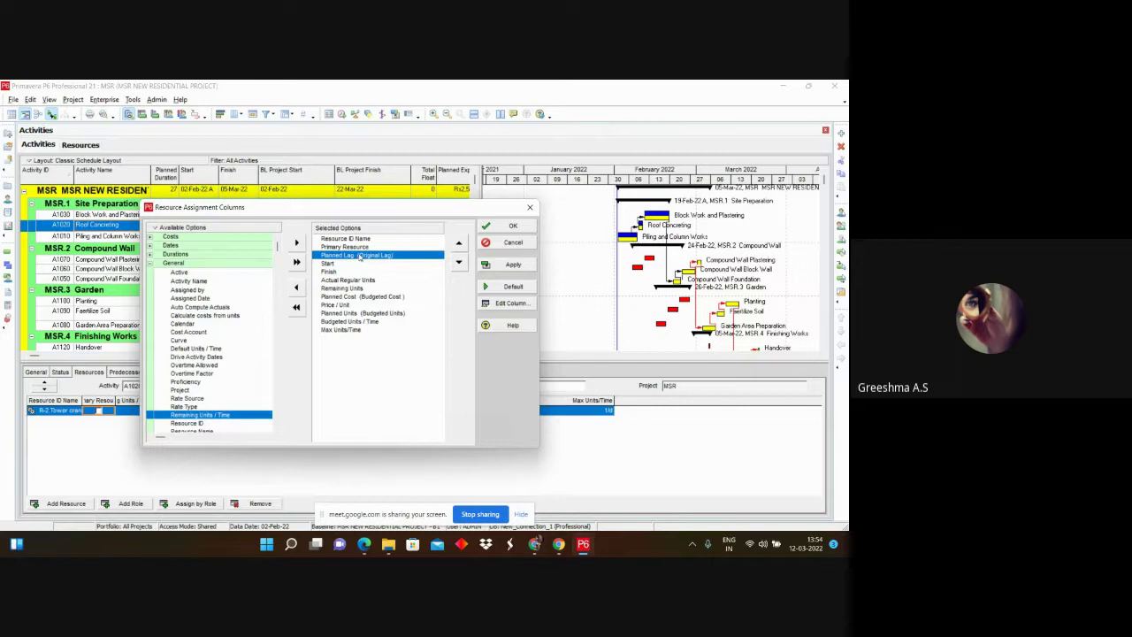
{"action": "double_click", "coordinate": [354, 256]}
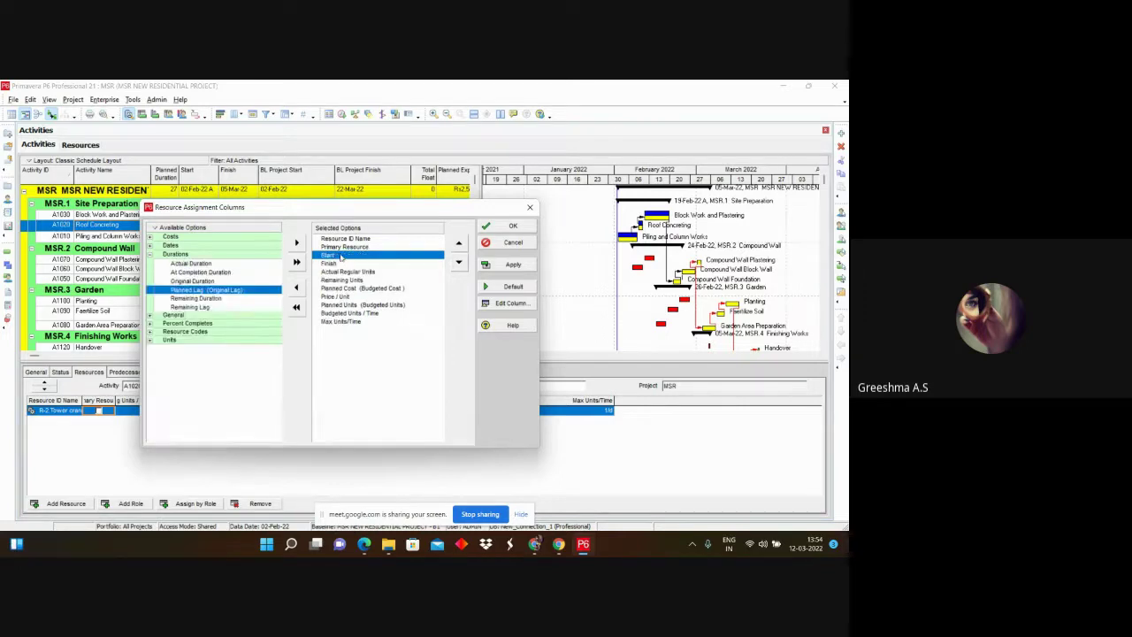
{"action": "double_click", "coordinate": [341, 256]}
{"action": "double_click", "coordinate": [341, 255]}
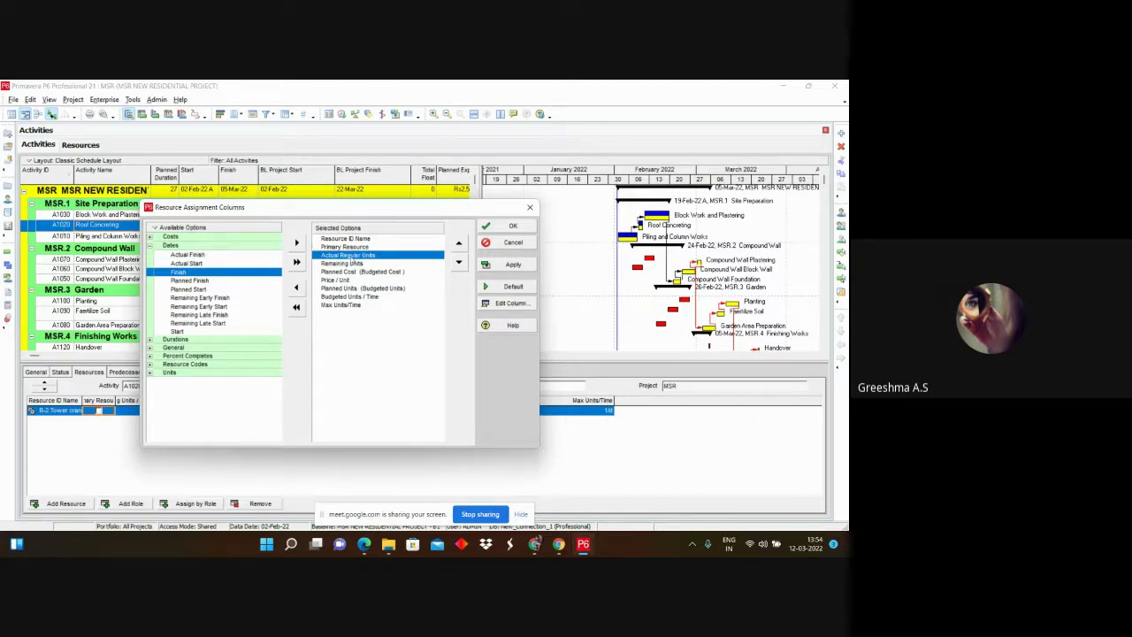
{"action": "double_click", "coordinate": [352, 257]}
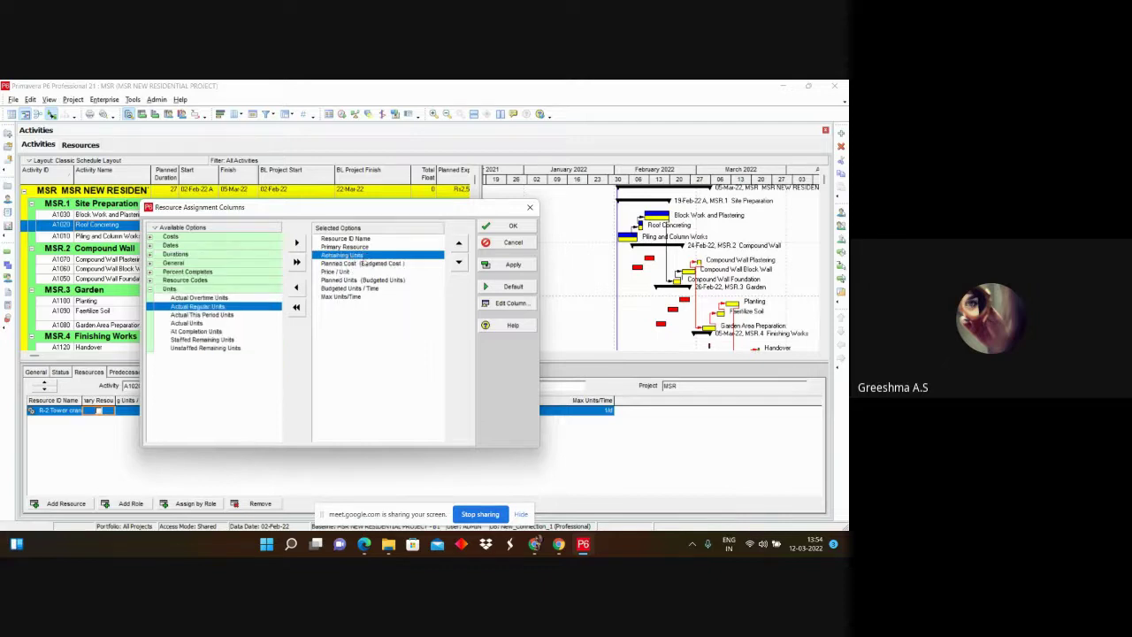
Step: Move Planned Cost below Price / Unit, Max Units/Time after Remaining Units, and apply
{"action": "left_click", "coordinate": [458, 262]}
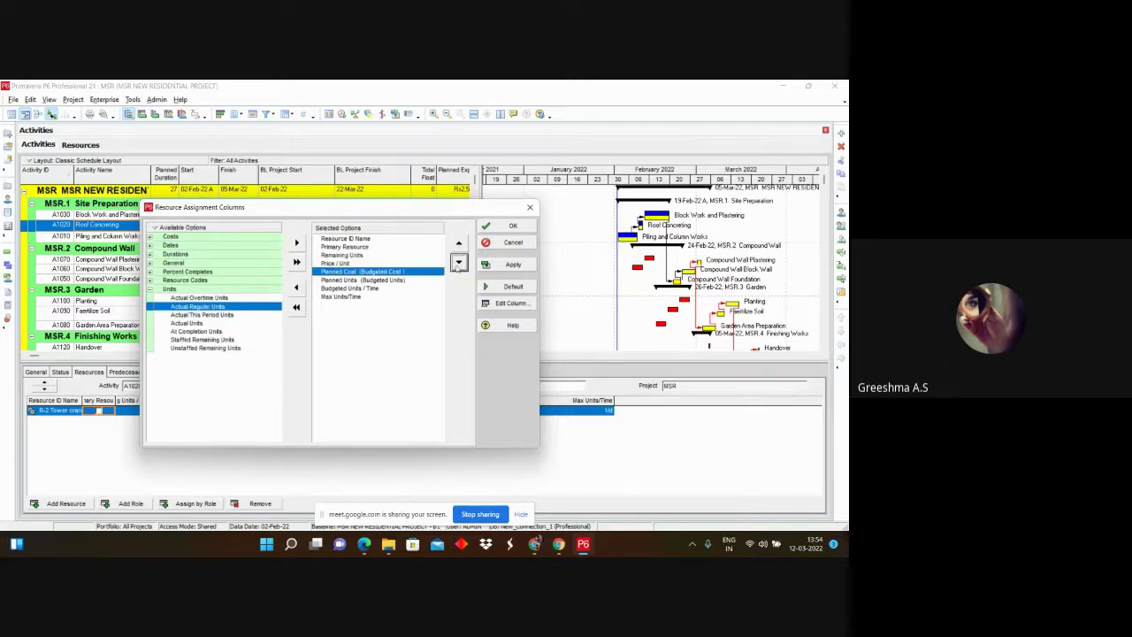
{"action": "left_click", "coordinate": [343, 296]}
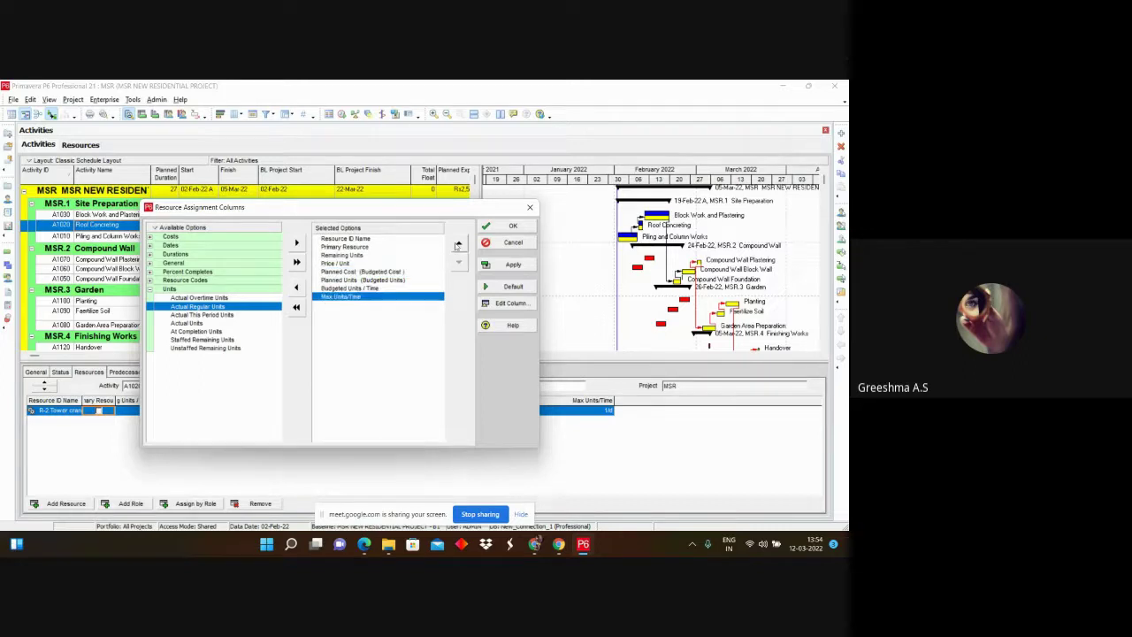
{"action": "left_click", "coordinate": [459, 243]}
{"action": "left_click", "coordinate": [459, 244]}
{"action": "left_click", "coordinate": [459, 244]}
{"action": "left_click", "coordinate": [459, 243]}
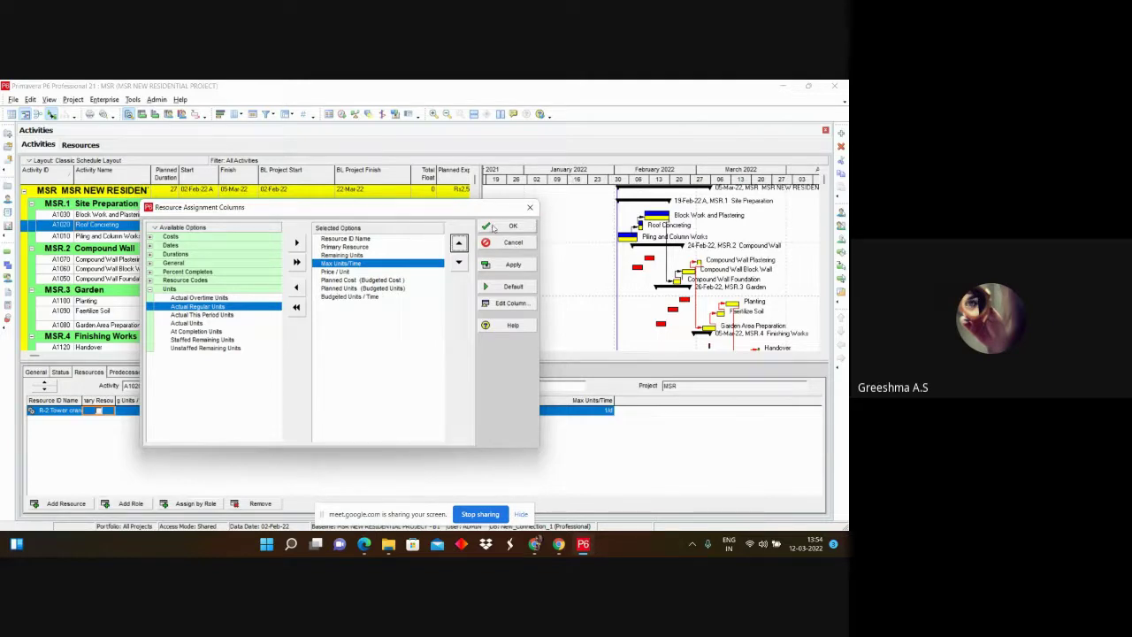
{"action": "left_click", "coordinate": [508, 227]}
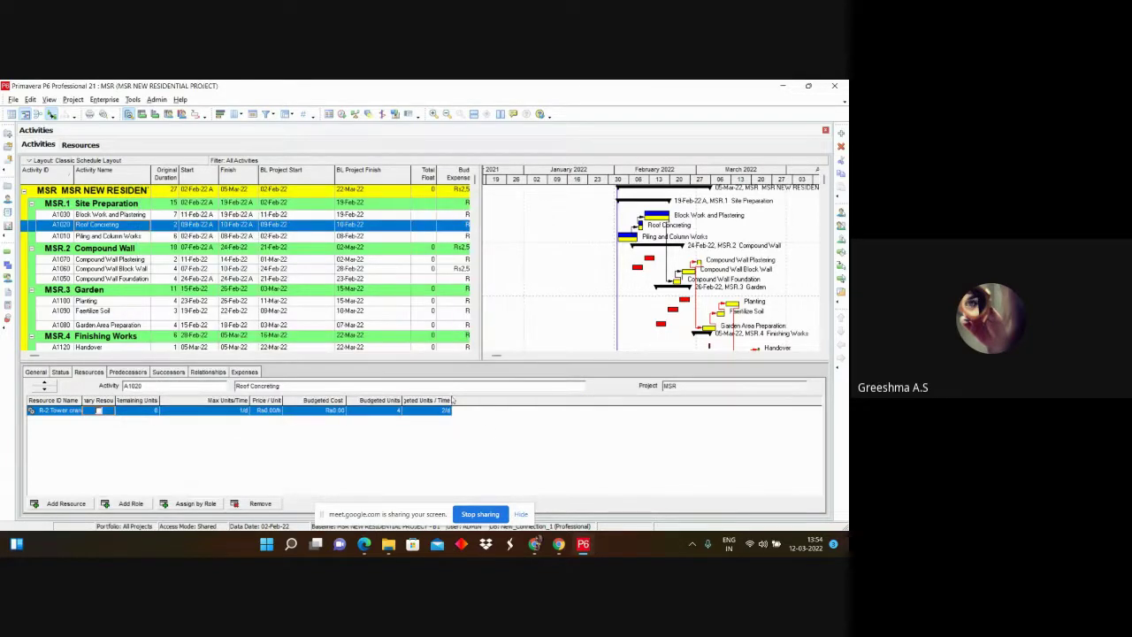
Step: Widen the Budgeted Units / Time and Budgeted Cost columns and check the Tower crane's price
{"action": "left_click_drag", "start_coordinate": [452, 400], "coordinate": [479, 400]}
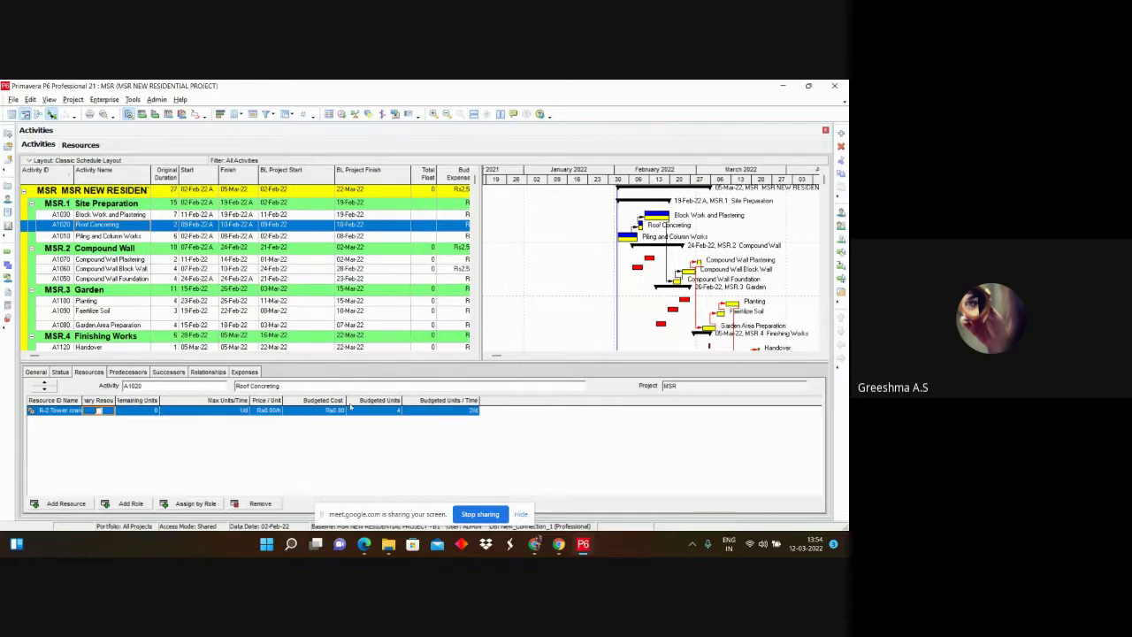
{"action": "left_click_drag", "start_coordinate": [346, 399], "coordinate": [359, 399]}
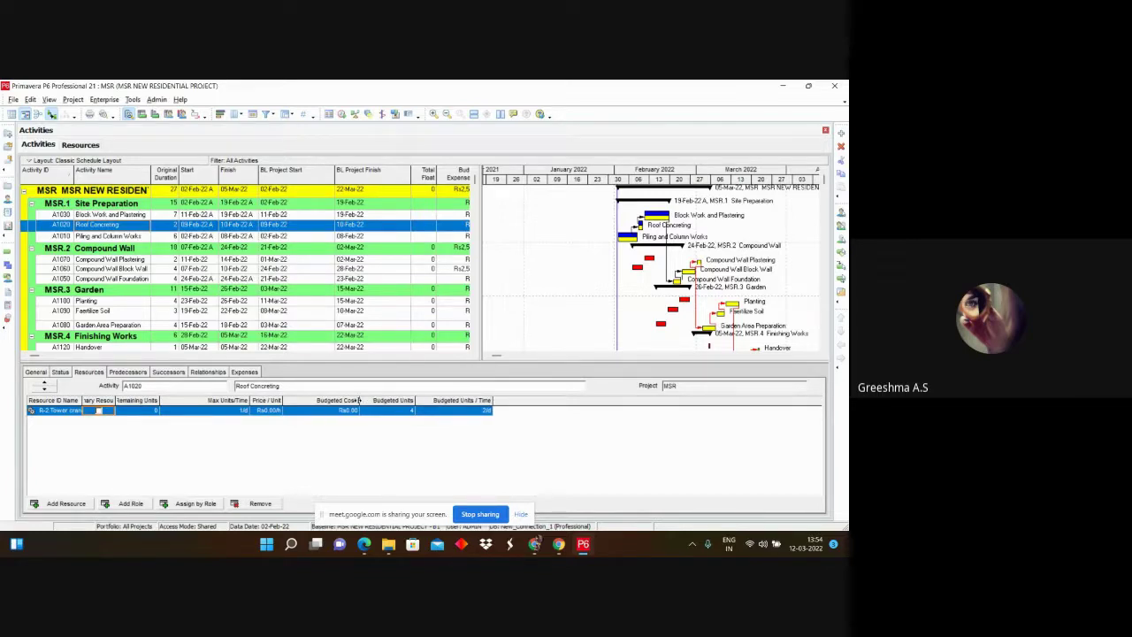
{"action": "left_click", "coordinate": [270, 410]}
{"action": "left_click", "coordinate": [88, 145]}
{"action": "left_click", "coordinate": [37, 143]}
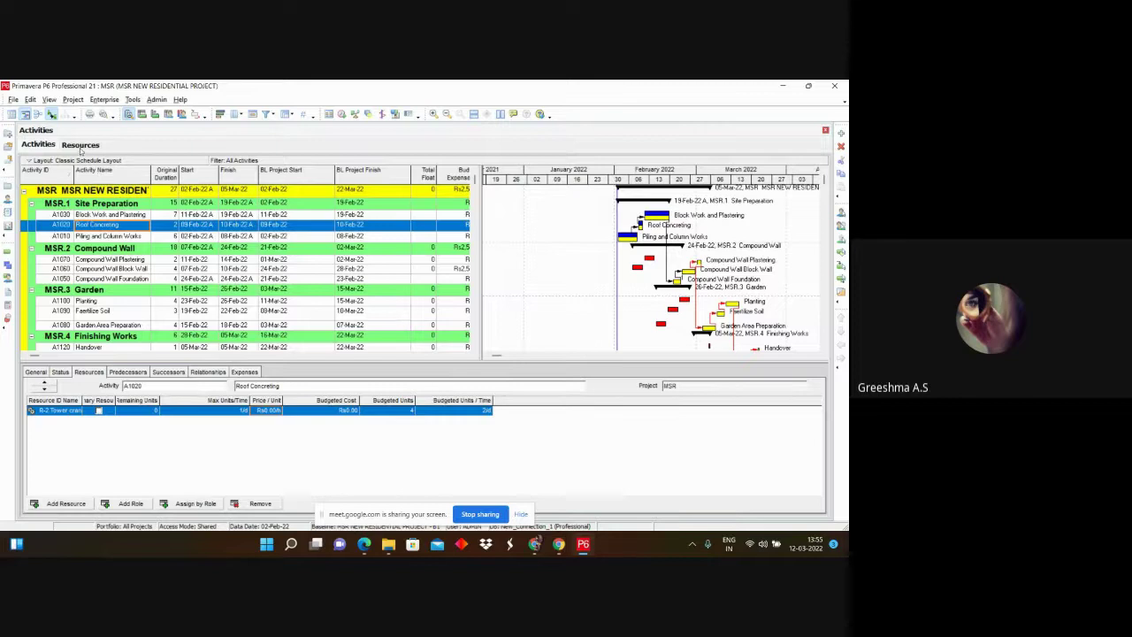
Step: Set the Tower crane's Price/Unit to 2000 and acknowledge the prices-changed message
{"action": "left_click", "coordinate": [80, 146]}
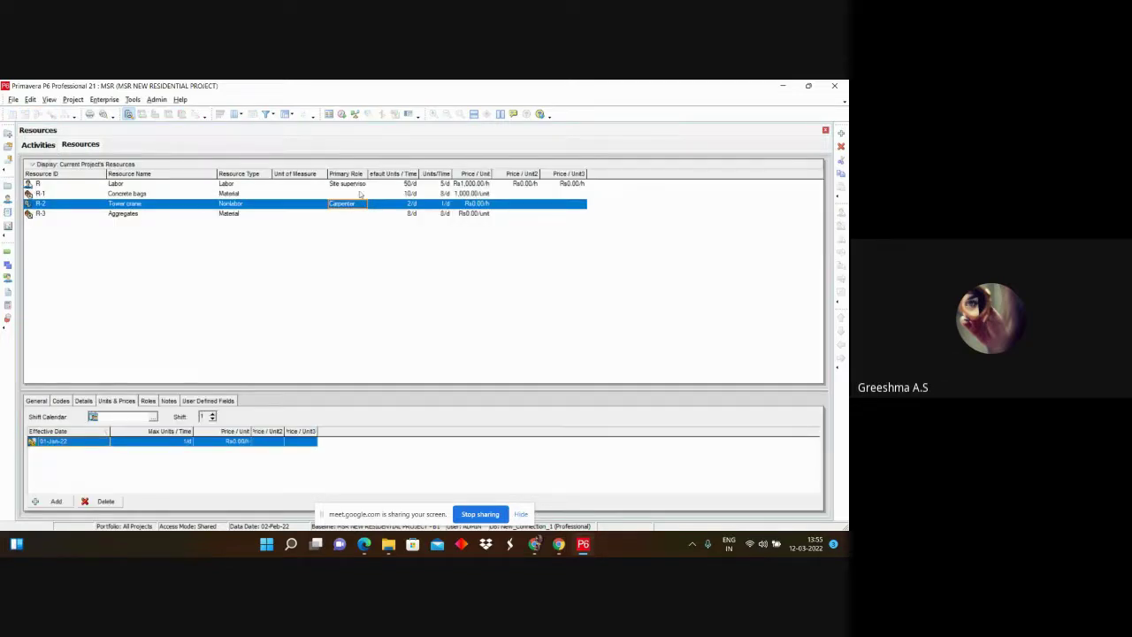
{"action": "left_click", "coordinate": [472, 203]}
{"action": "left_click", "coordinate": [234, 442]}
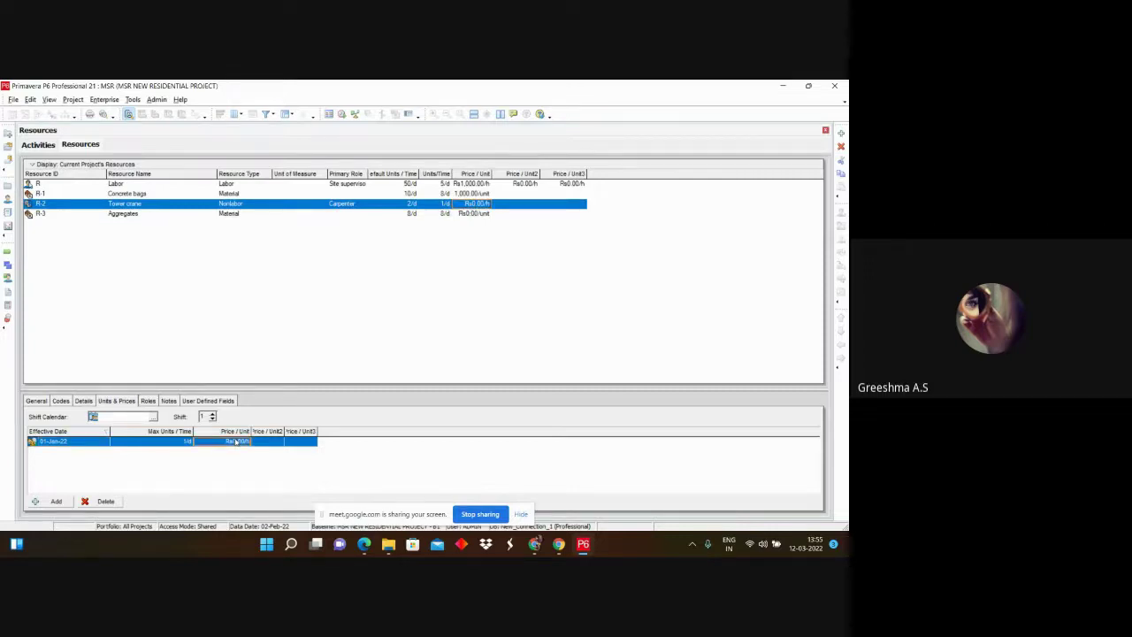
{"action": "type", "text": "2000"}
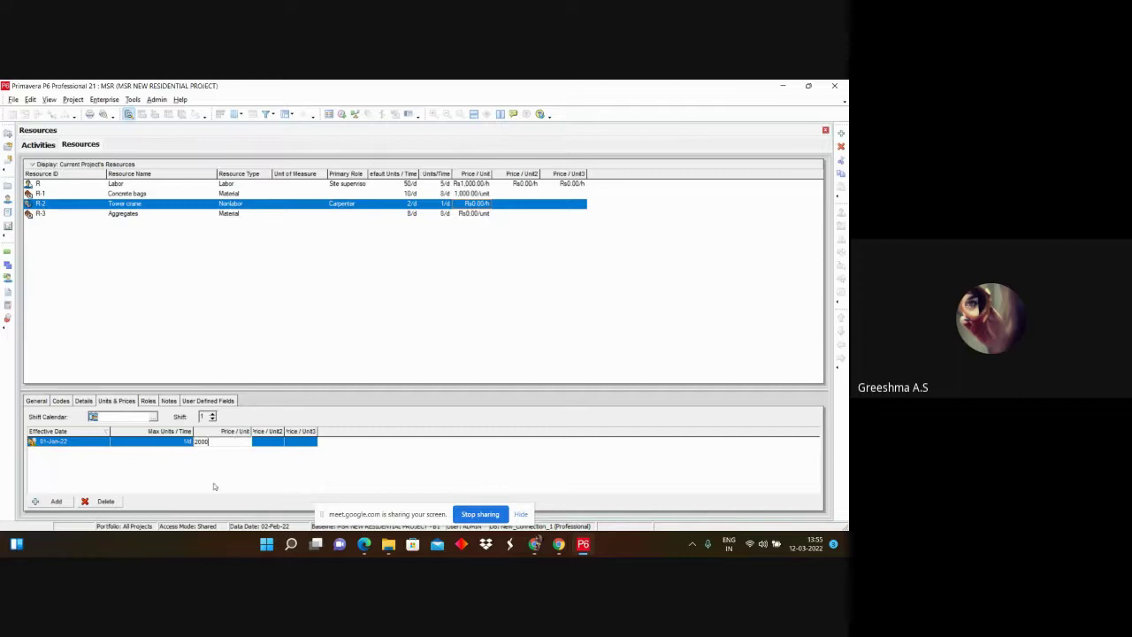
{"action": "key", "text": "Return"}
{"action": "left_click", "coordinate": [42, 145]}
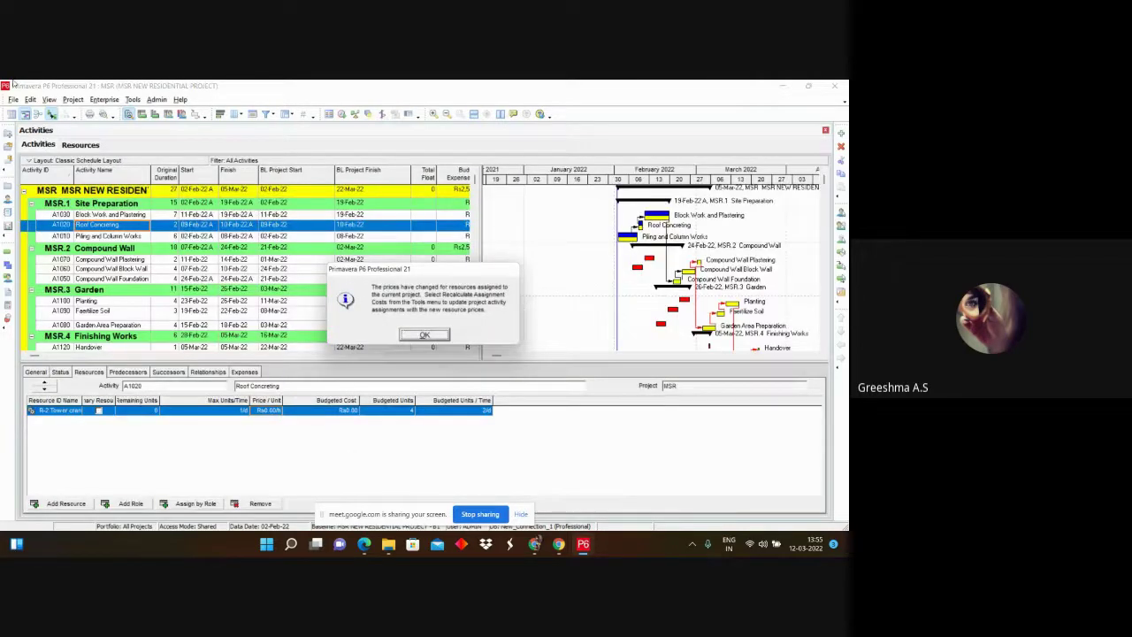
{"action": "left_click", "coordinate": [425, 334]}
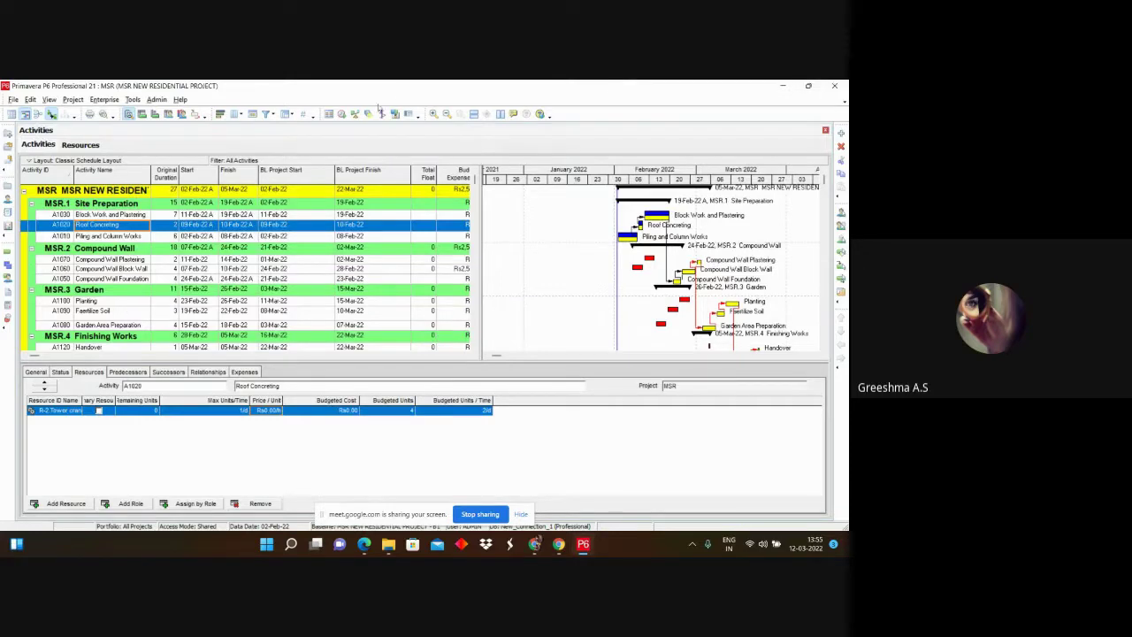
Step: Reschedule the project and verify the Tower crane assignment's new price
{"action": "left_click", "coordinate": [342, 115]}
{"action": "left_click", "coordinate": [542, 268]}
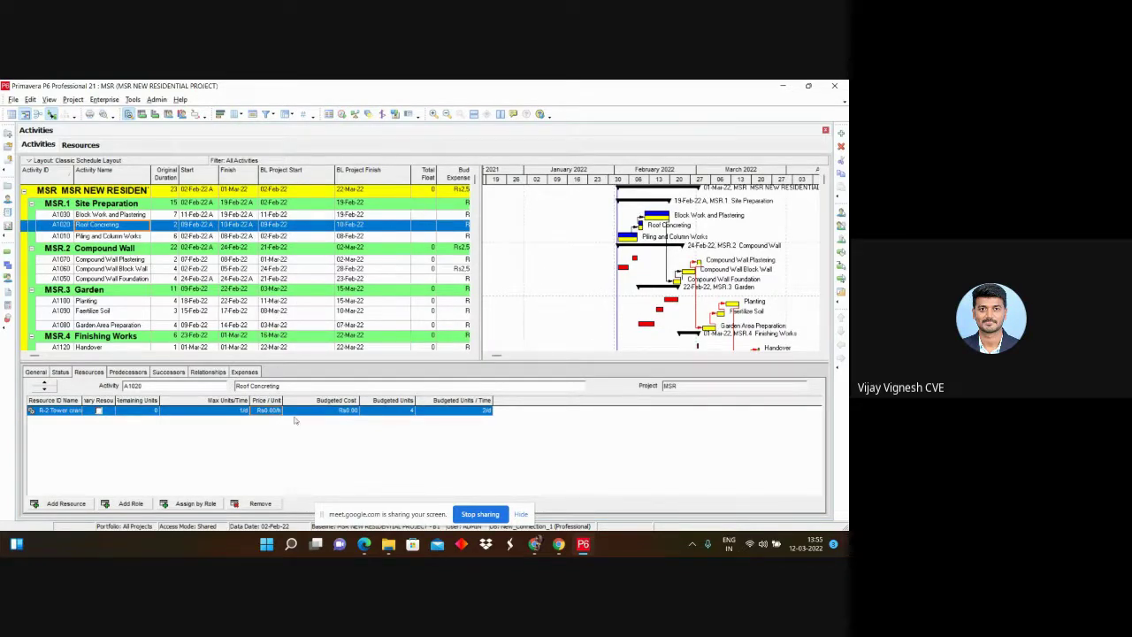
{"action": "left_click", "coordinate": [265, 411]}
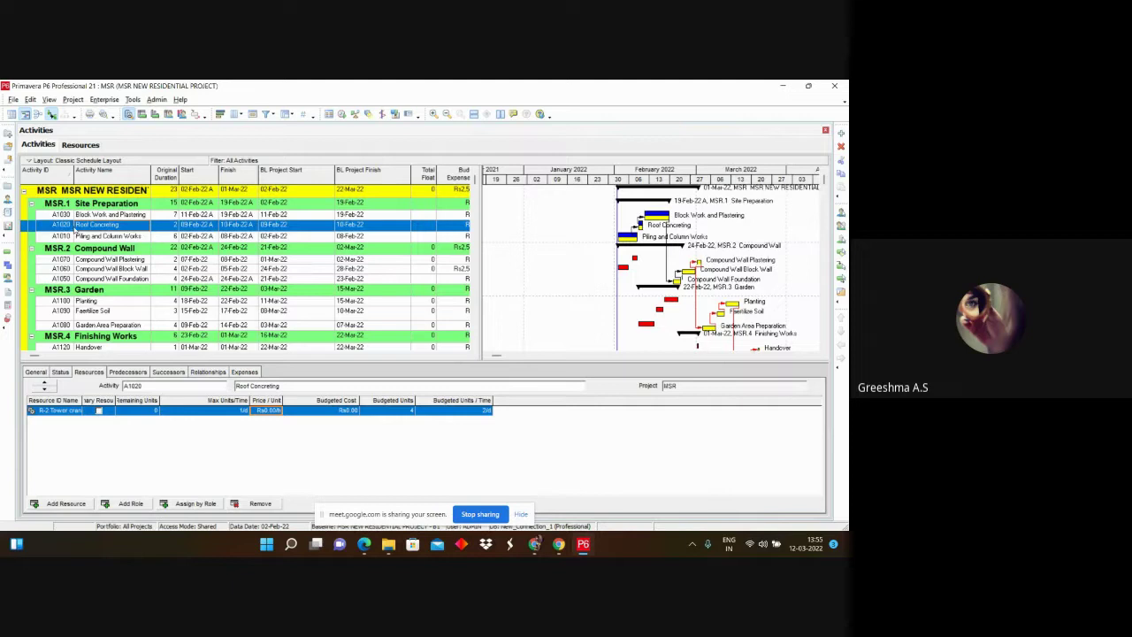
{"action": "left_click", "coordinate": [92, 146]}
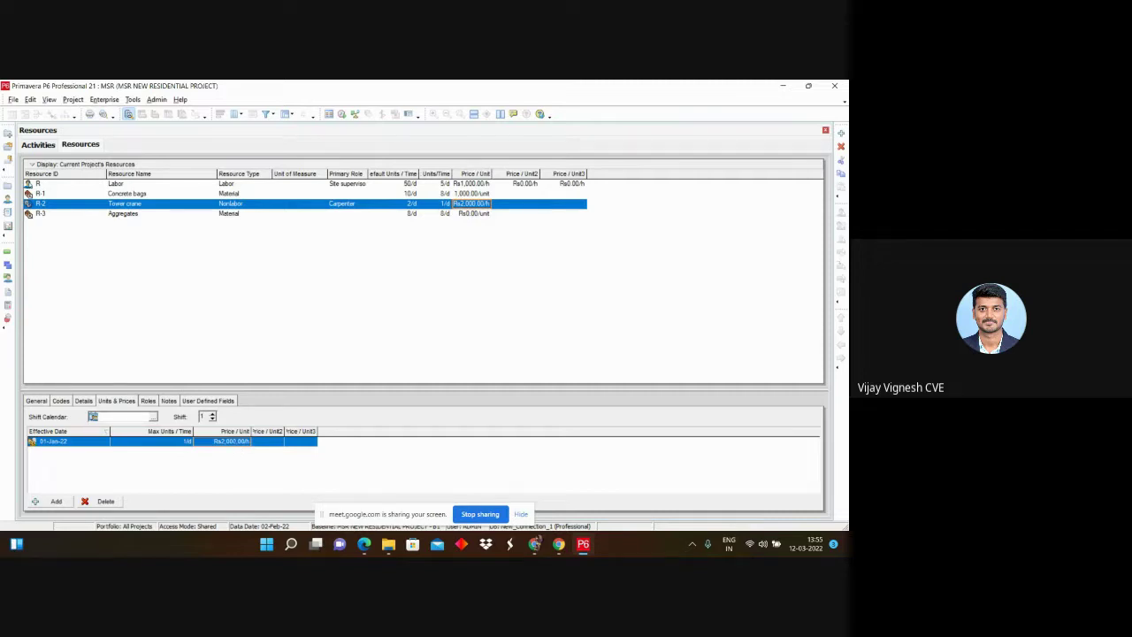
{"action": "left_click", "coordinate": [40, 145]}
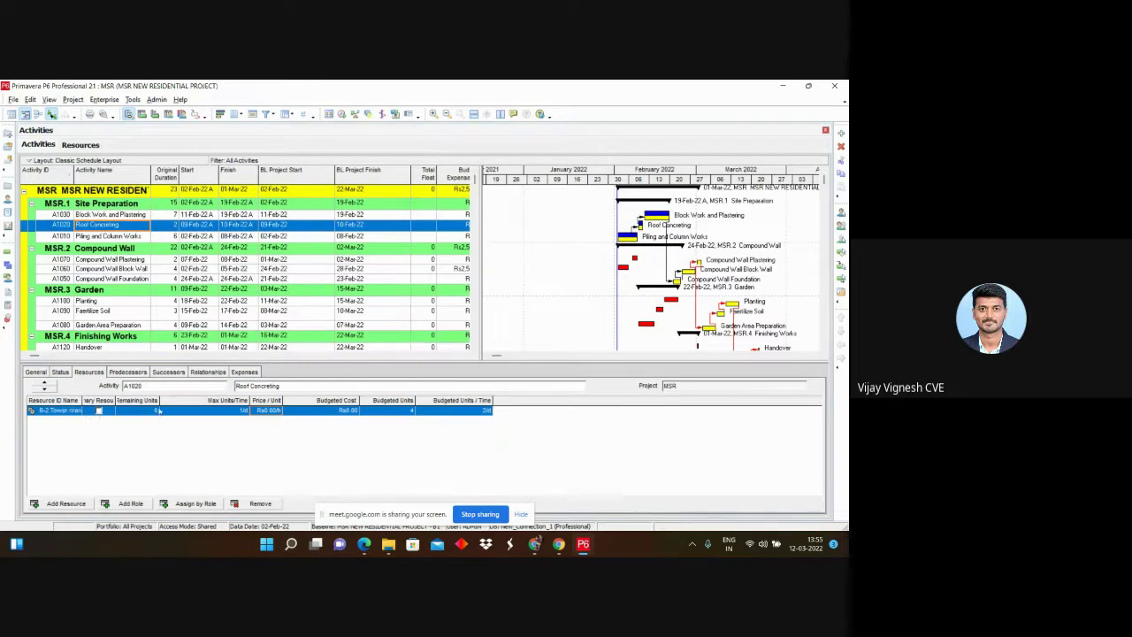
Step: Widen the Primary Resource column of the Tower crane assignment
{"action": "left_click", "coordinate": [184, 412]}
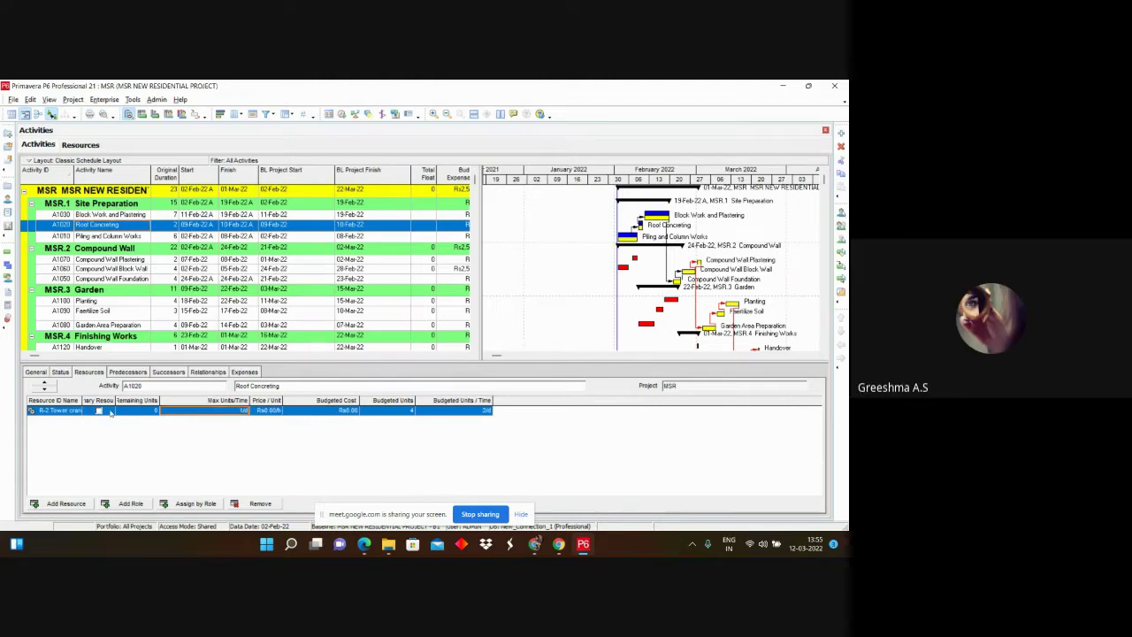
{"action": "left_click", "coordinate": [55, 413]}
{"action": "left_click_drag", "start_coordinate": [115, 403], "coordinate": [135, 403]}
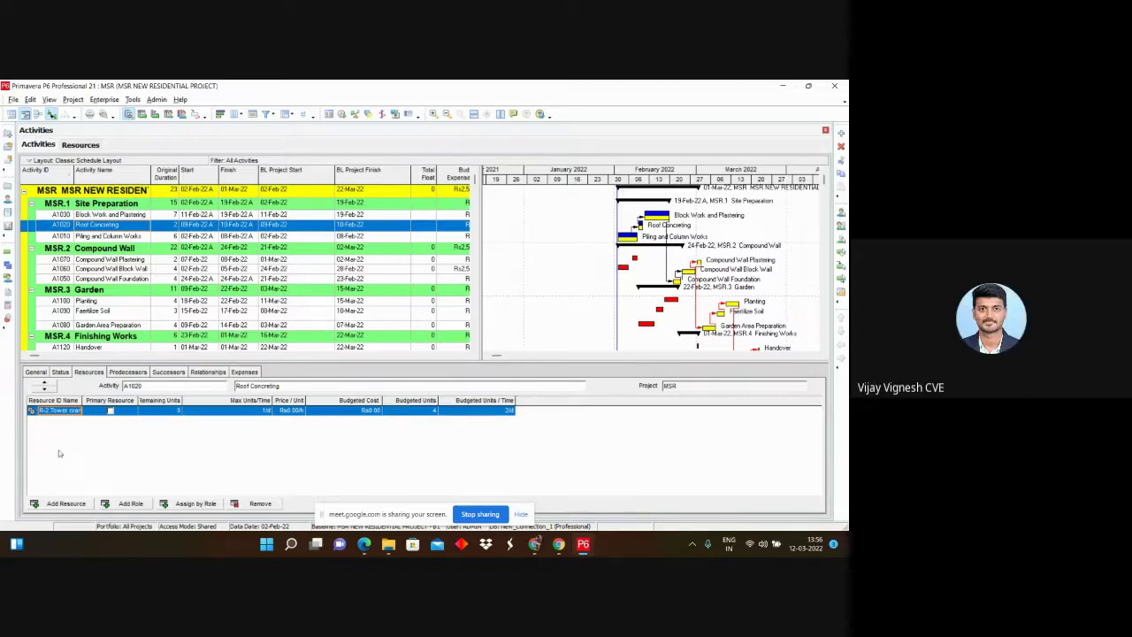
Step: Show Block Work and Plastering's assignments, widen Price / Unit, and select Labor
{"action": "left_click", "coordinate": [80, 215]}
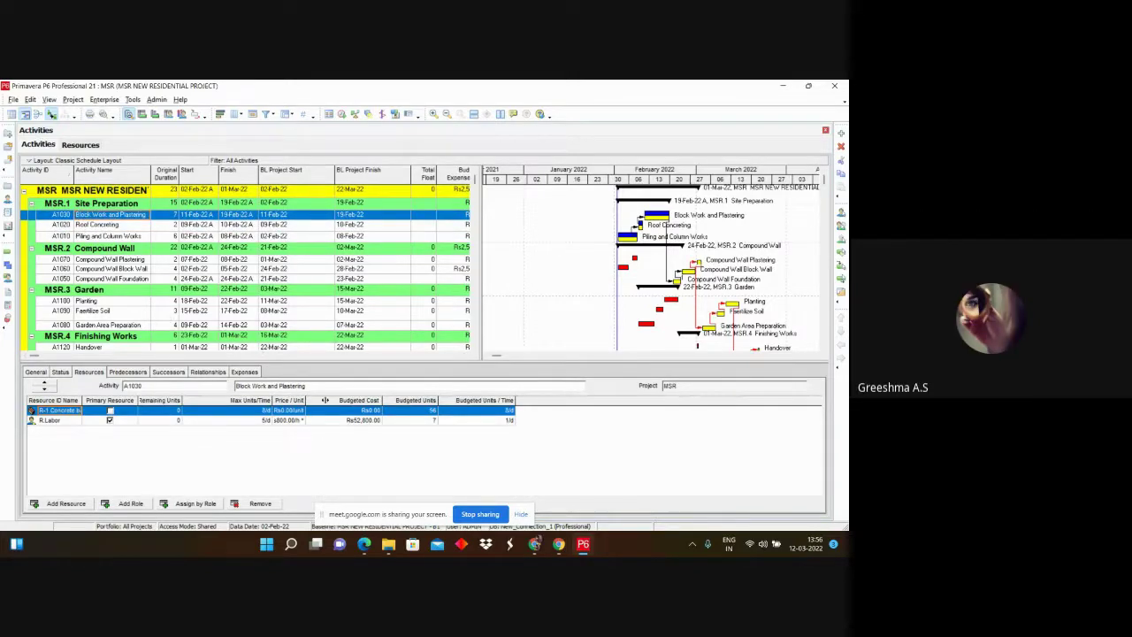
{"action": "left_click_drag", "start_coordinate": [306, 399], "coordinate": [328, 400]}
{"action": "left_click", "coordinate": [50, 421]}
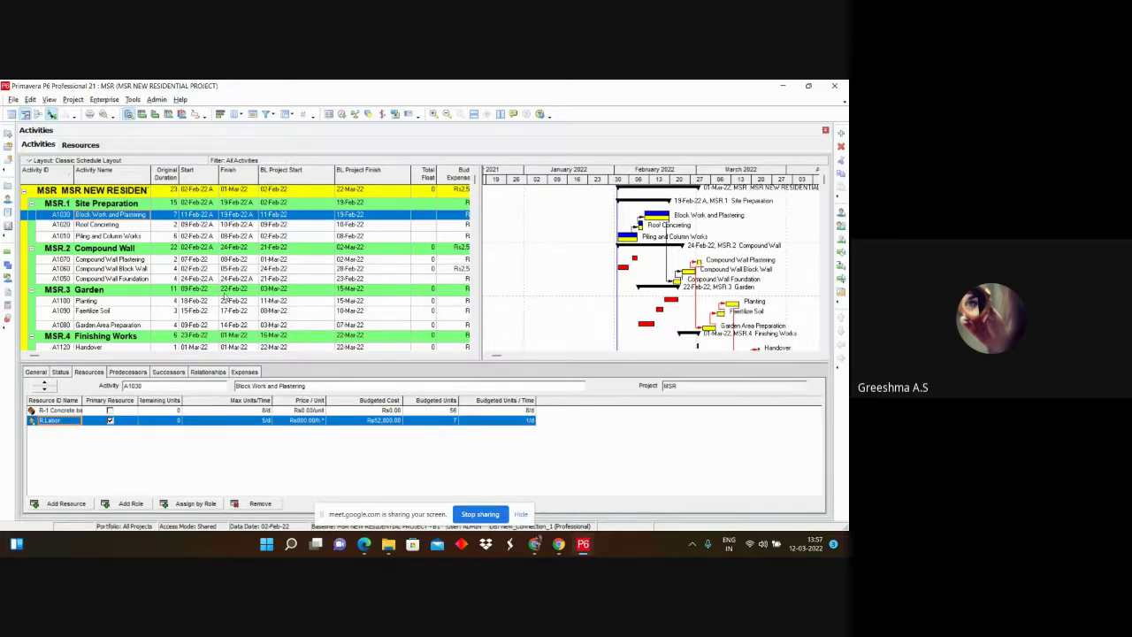
Step: On A1030's Expenses tab, add a new zero-cost, uniformly accrued expense item
{"action": "left_click", "coordinate": [245, 372]}
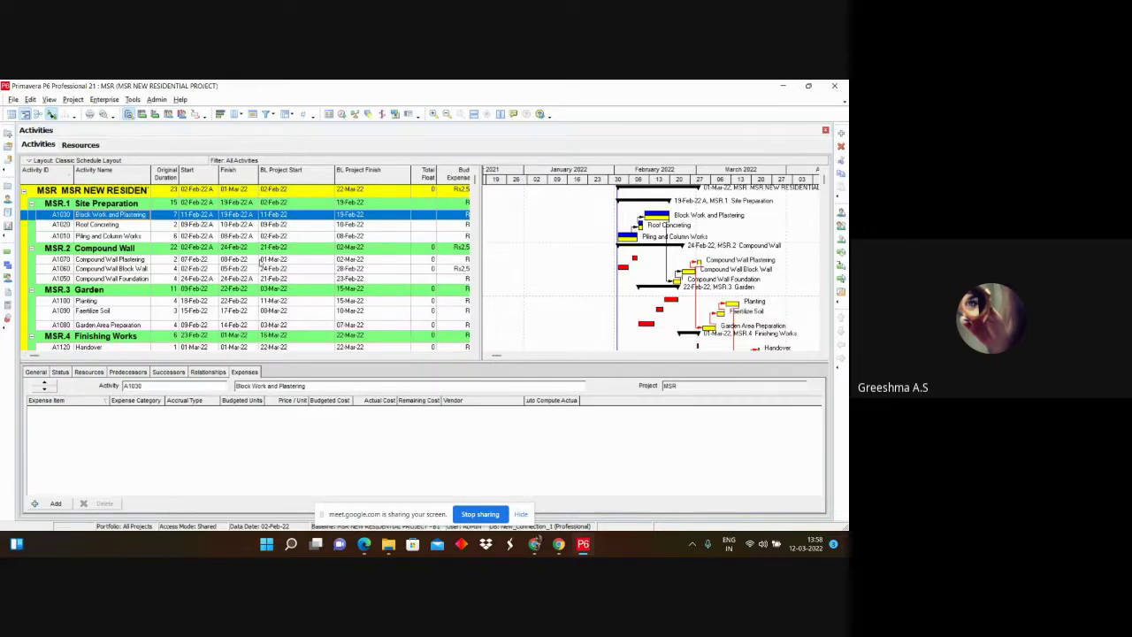
{"action": "right_click", "coordinate": [272, 375]}
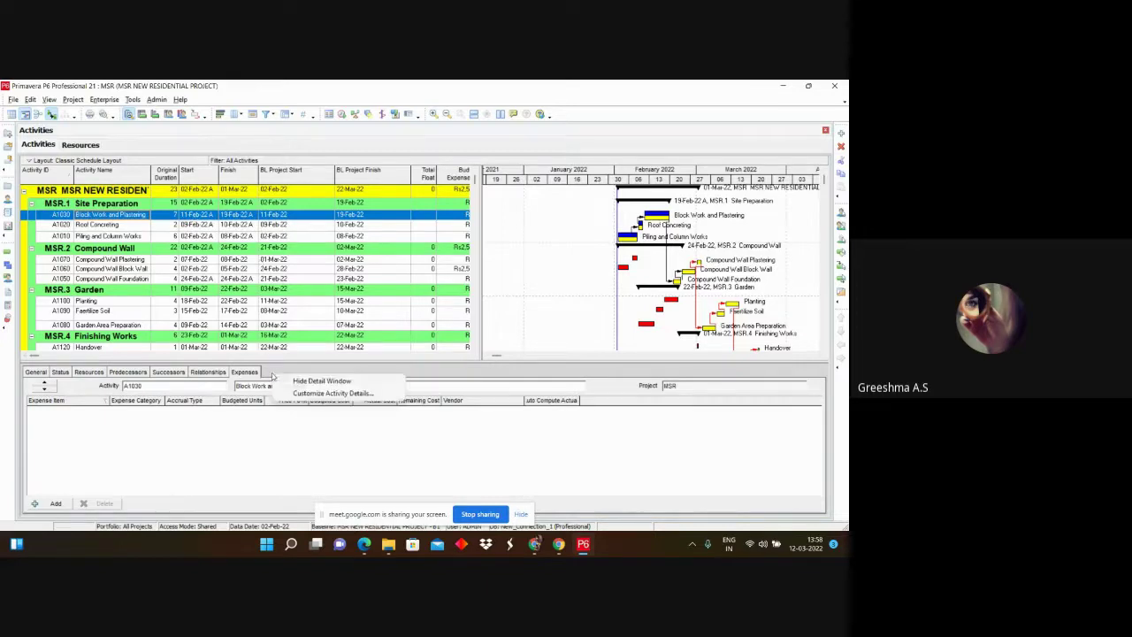
{"action": "left_click", "coordinate": [312, 395]}
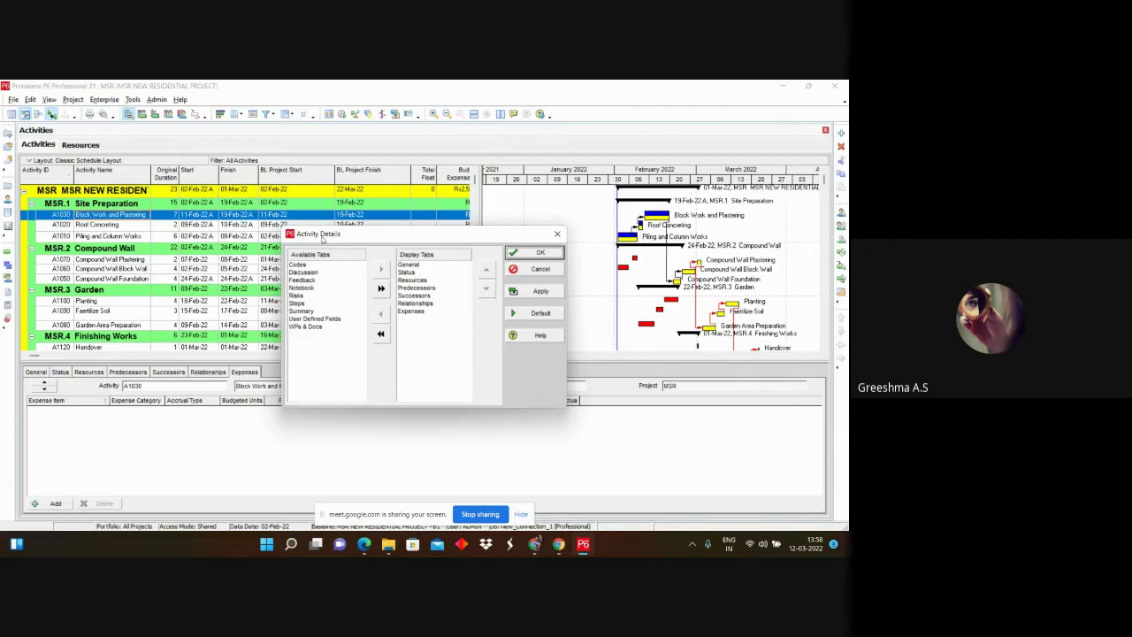
{"action": "left_click", "coordinate": [557, 234]}
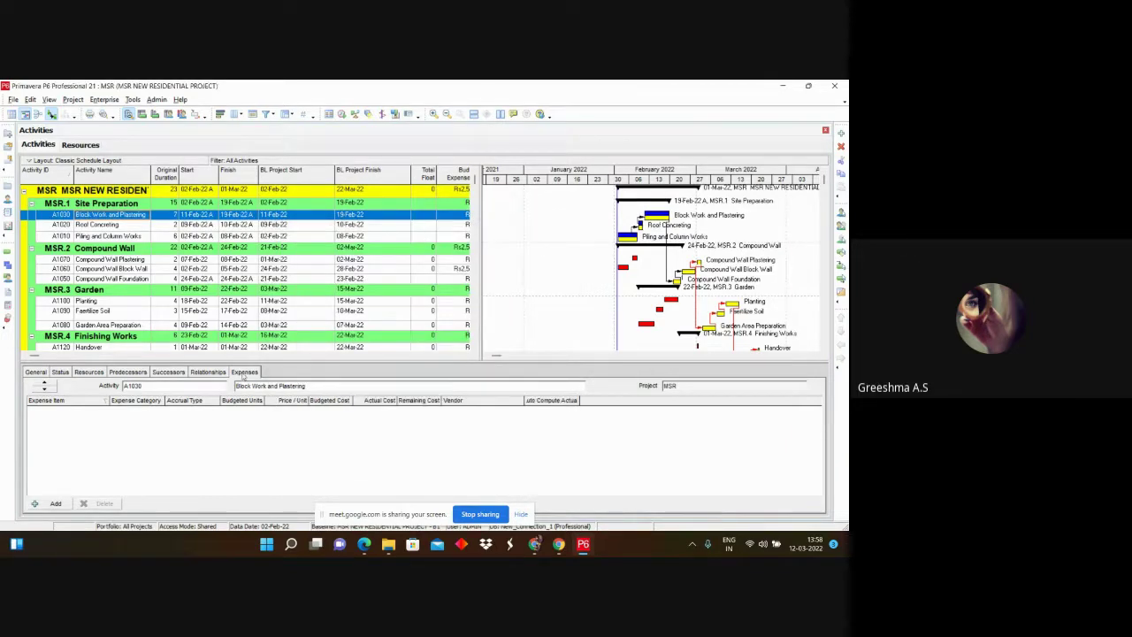
{"action": "left_click", "coordinate": [55, 502]}
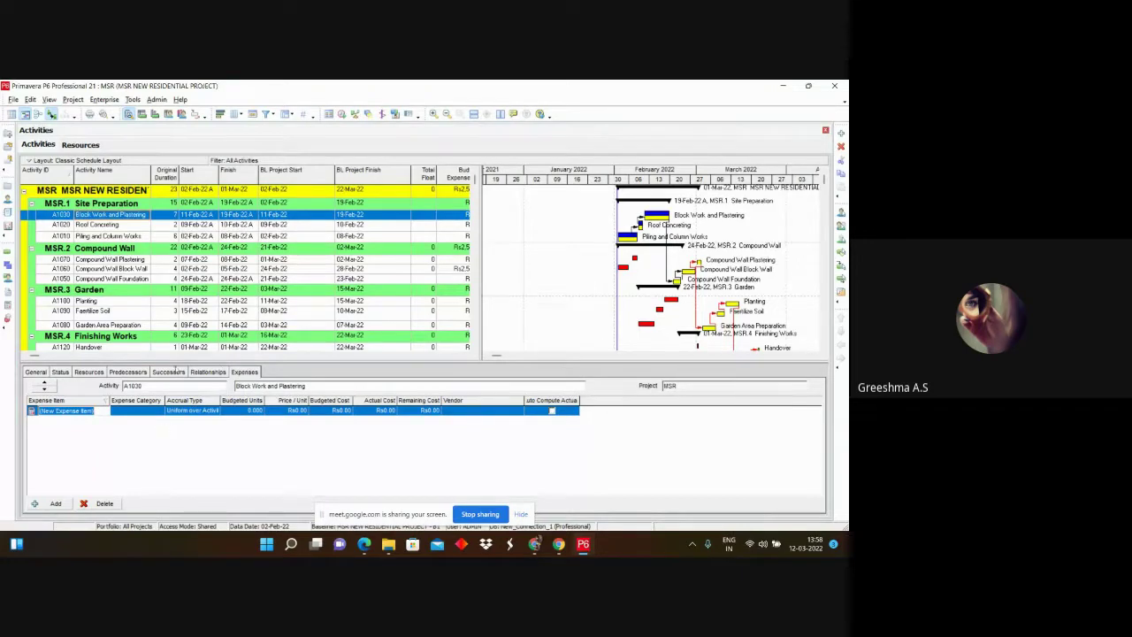
{"action": "left_click", "coordinate": [523, 514]}
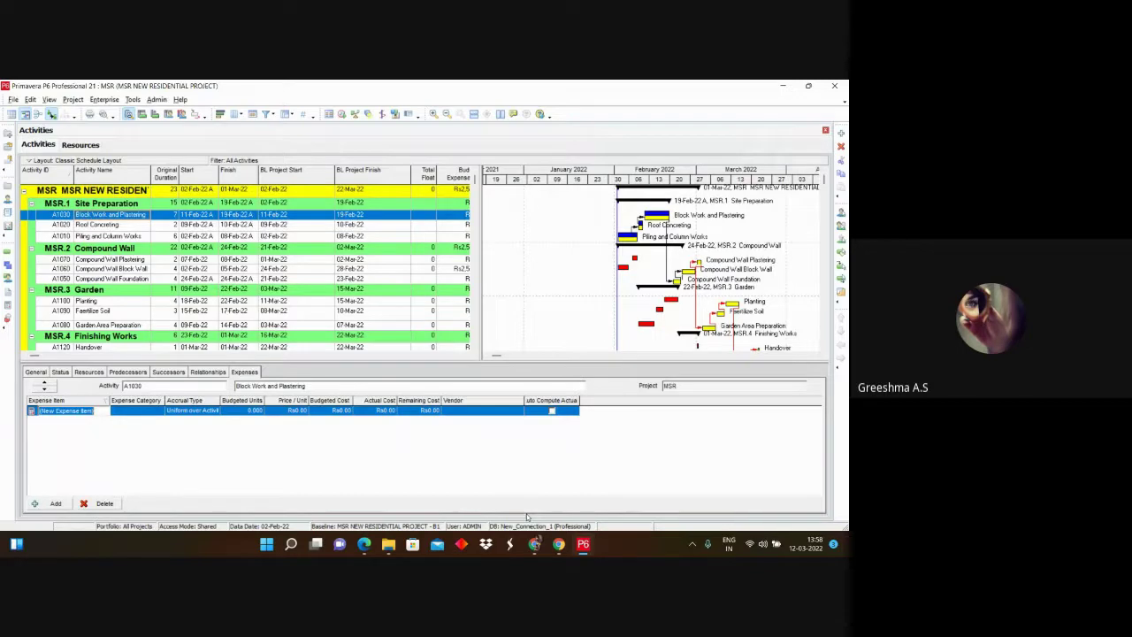
{"action": "left_click", "coordinate": [532, 548]}
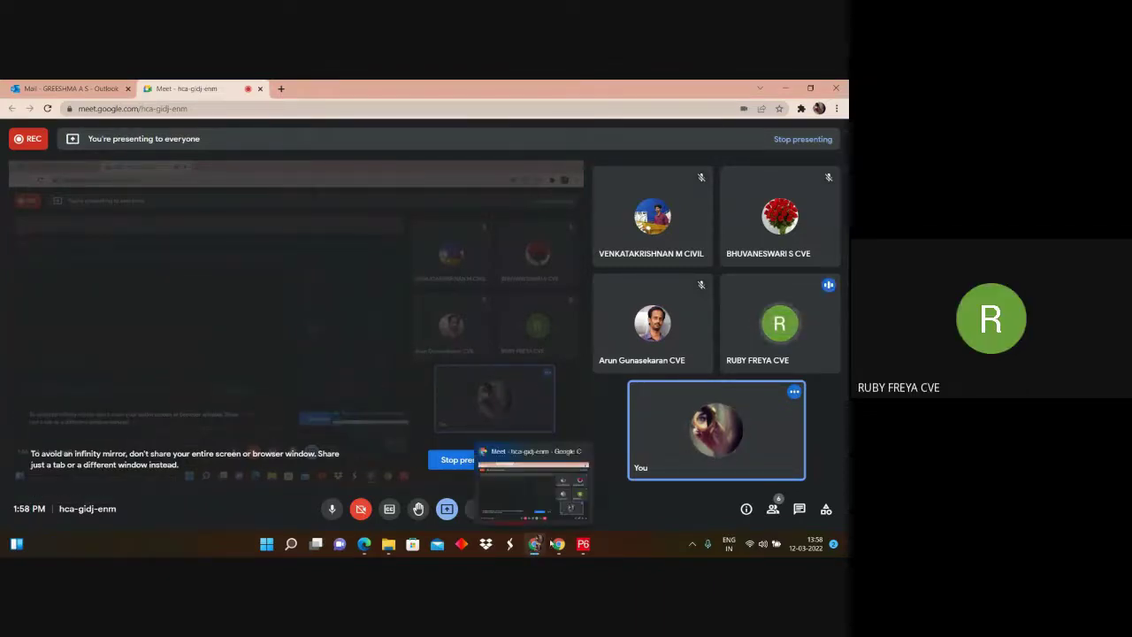
{"action": "mouse_move", "coordinate": [562, 550]}
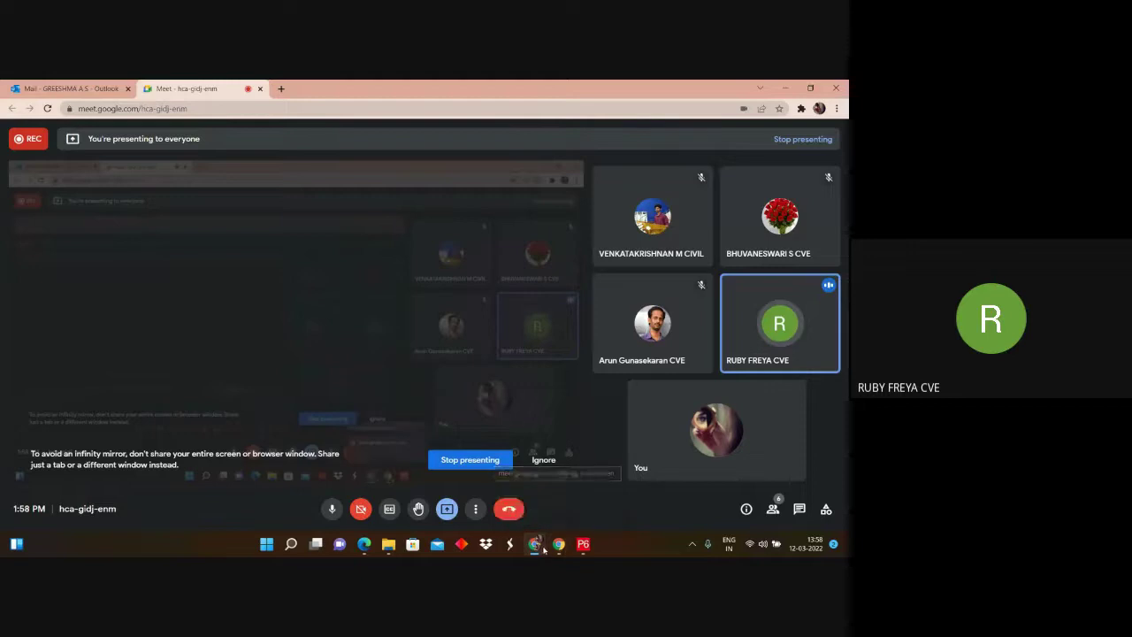
{"action": "left_click", "coordinate": [536, 545]}
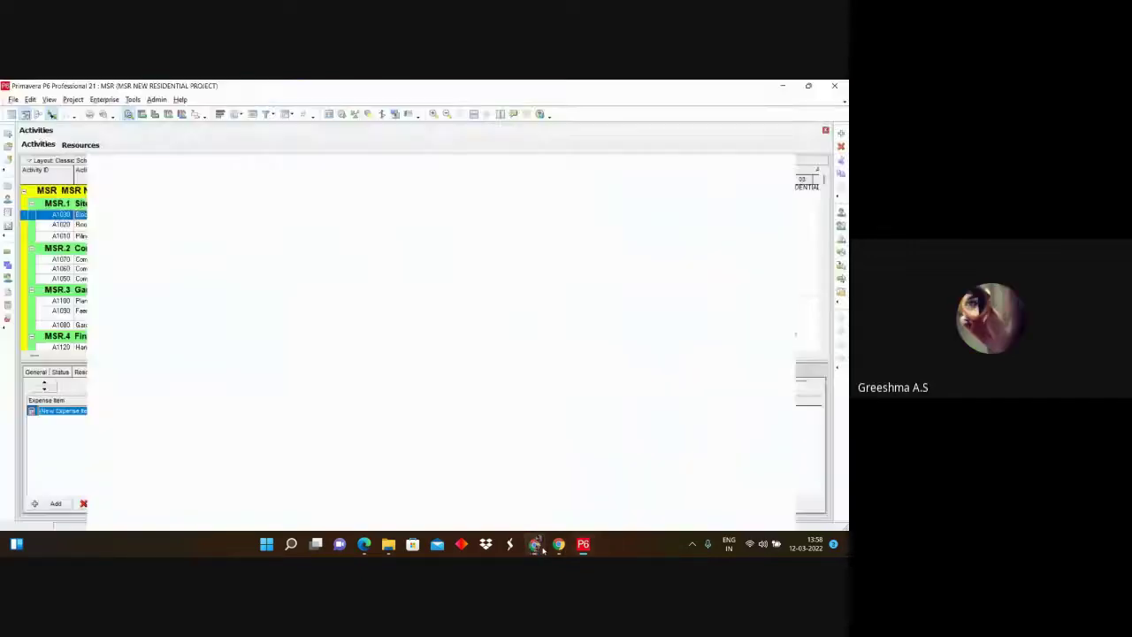
Step: Dismiss Chrome's presenting notification and show A1030's R-1 Concrete and R.Labor resource assignments
{"action": "left_click", "coordinate": [824, 455]}
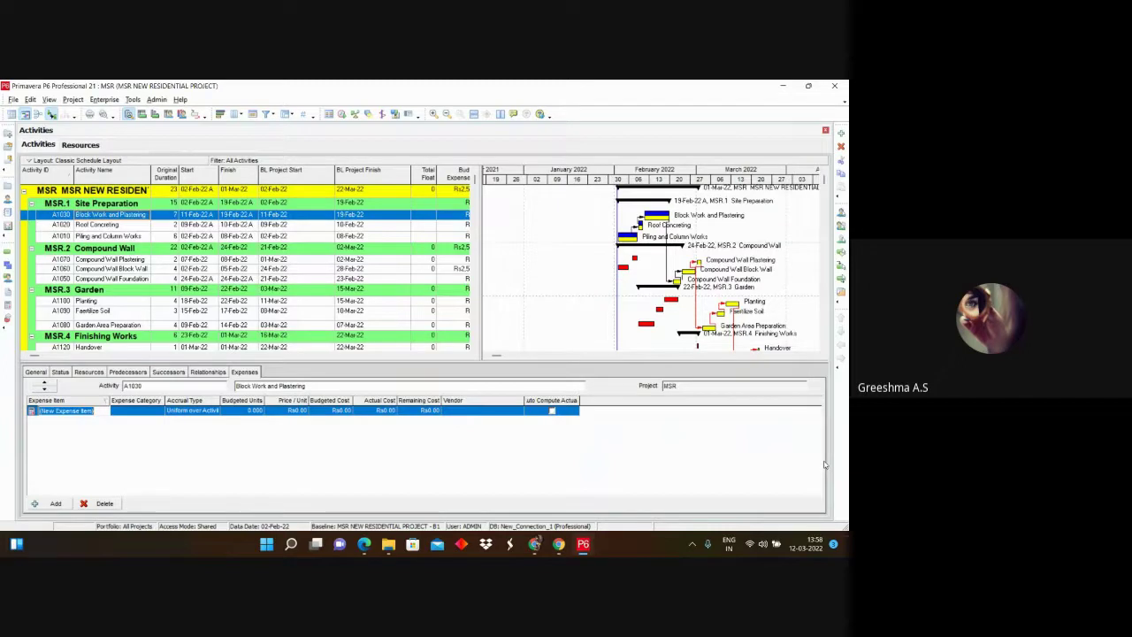
{"action": "mouse_move", "coordinate": [387, 546]}
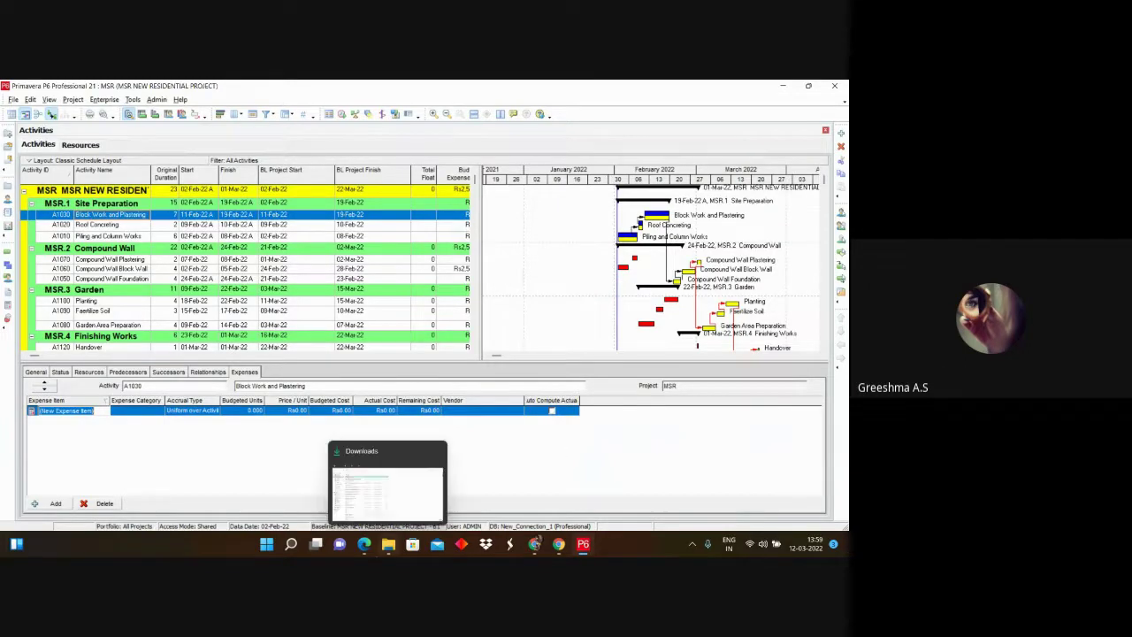
{"action": "left_click", "coordinate": [79, 374]}
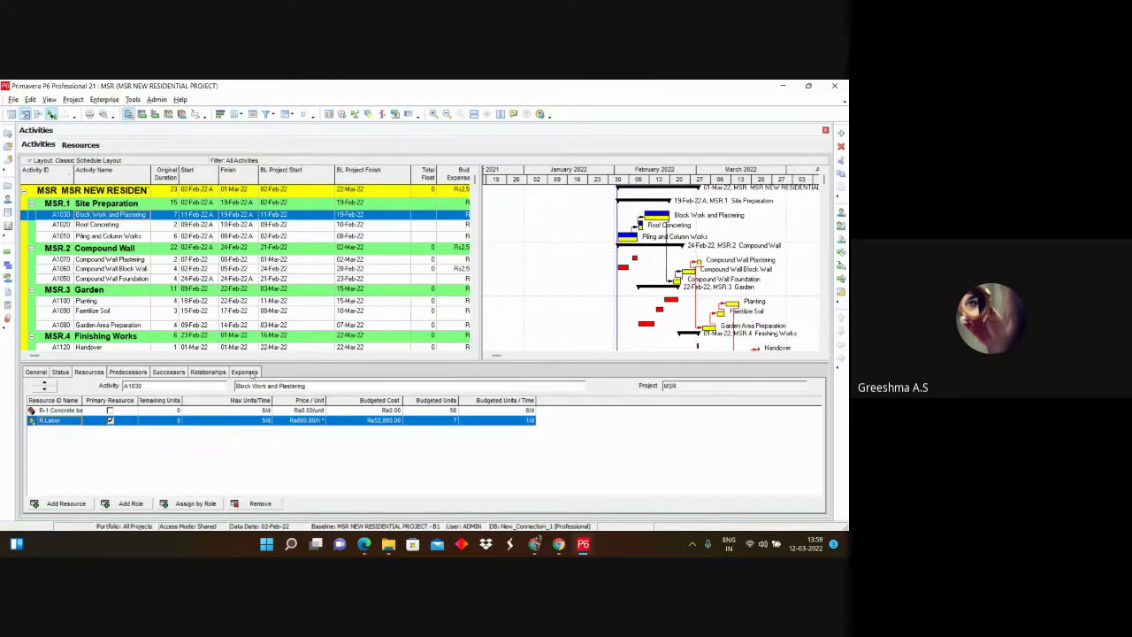
Step: Add a second zero-cost expense item, New Expense Item1, to activity A1030
{"action": "left_click", "coordinate": [252, 373]}
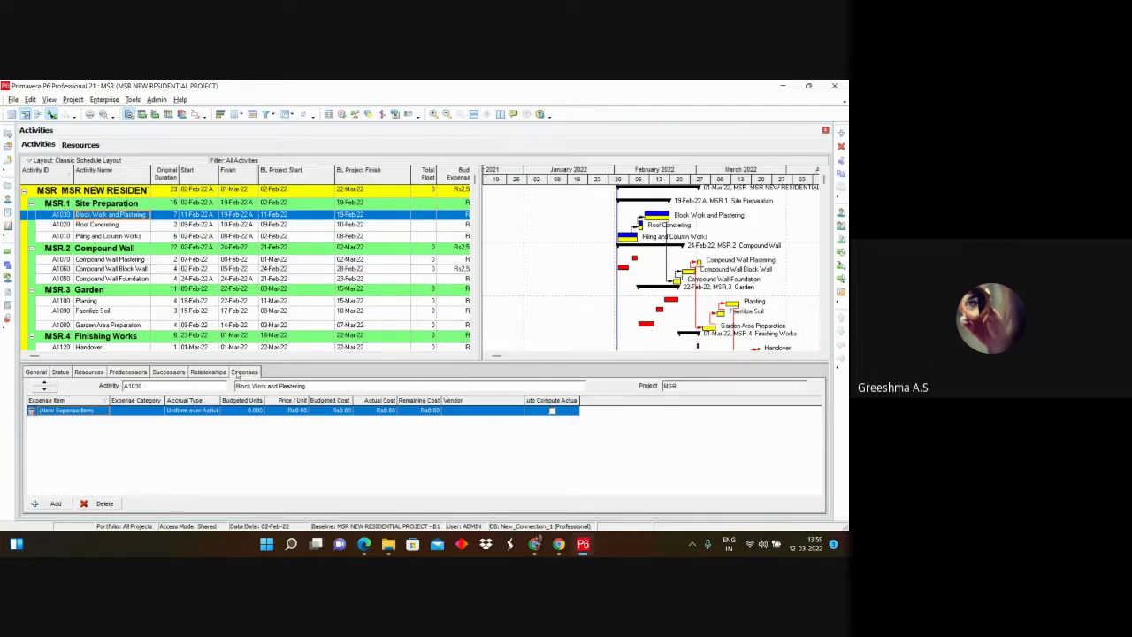
{"action": "right_click", "coordinate": [283, 378]}
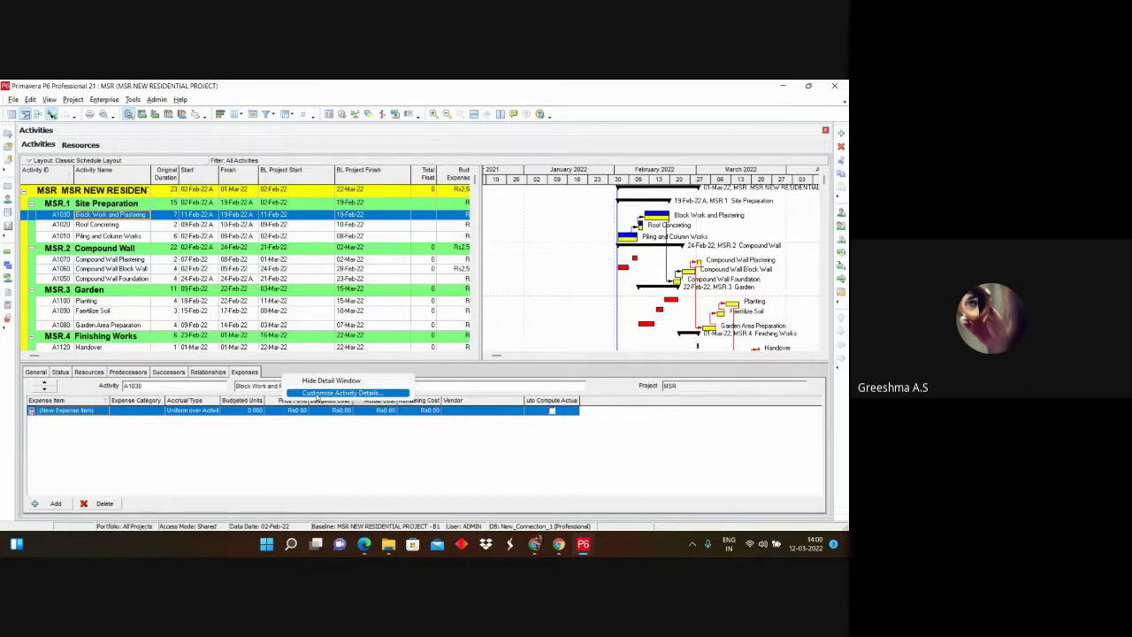
{"action": "left_click", "coordinate": [327, 392]}
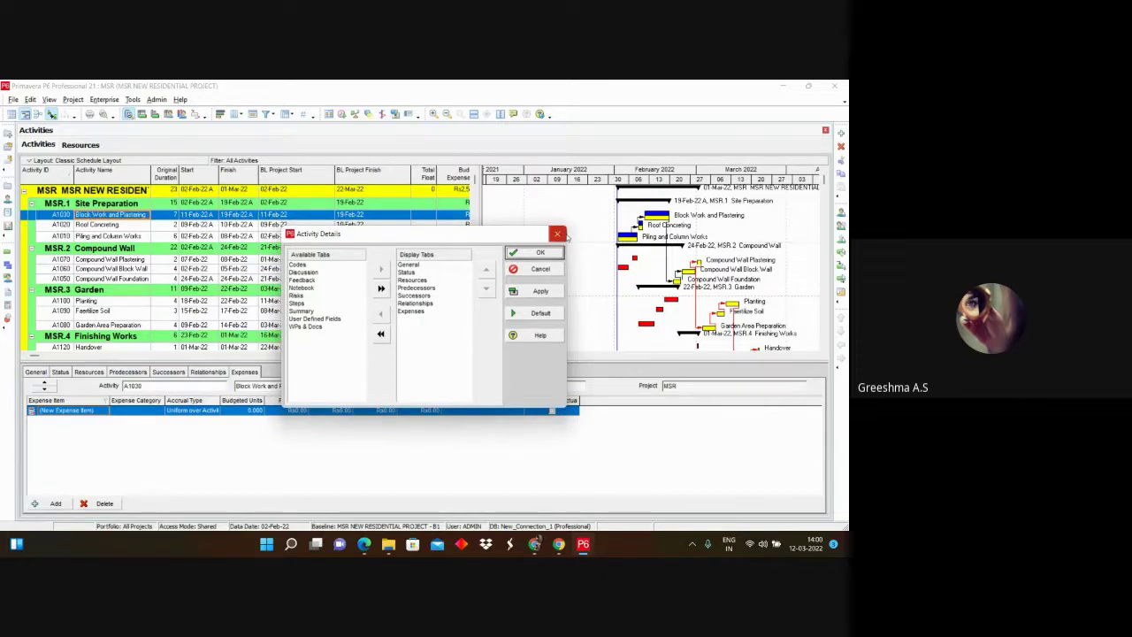
{"action": "left_click", "coordinate": [541, 253]}
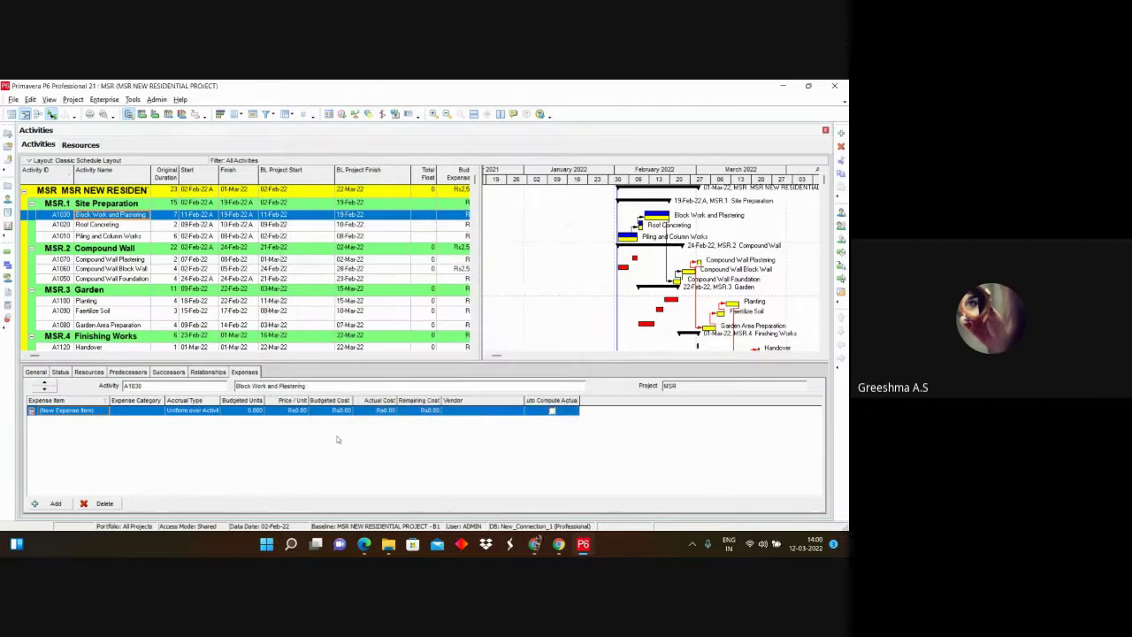
{"action": "left_click", "coordinate": [51, 503]}
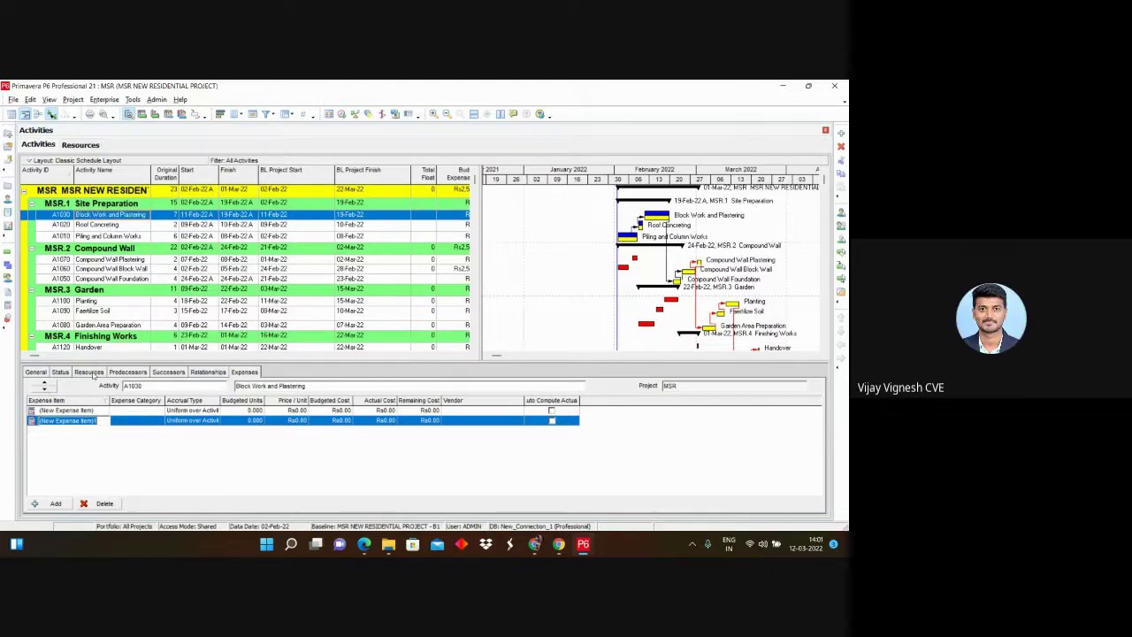
Step: Select the first expense item, then show A1030's R-1 Concrete and R.Labor assignments
{"action": "left_click", "coordinate": [65, 421]}
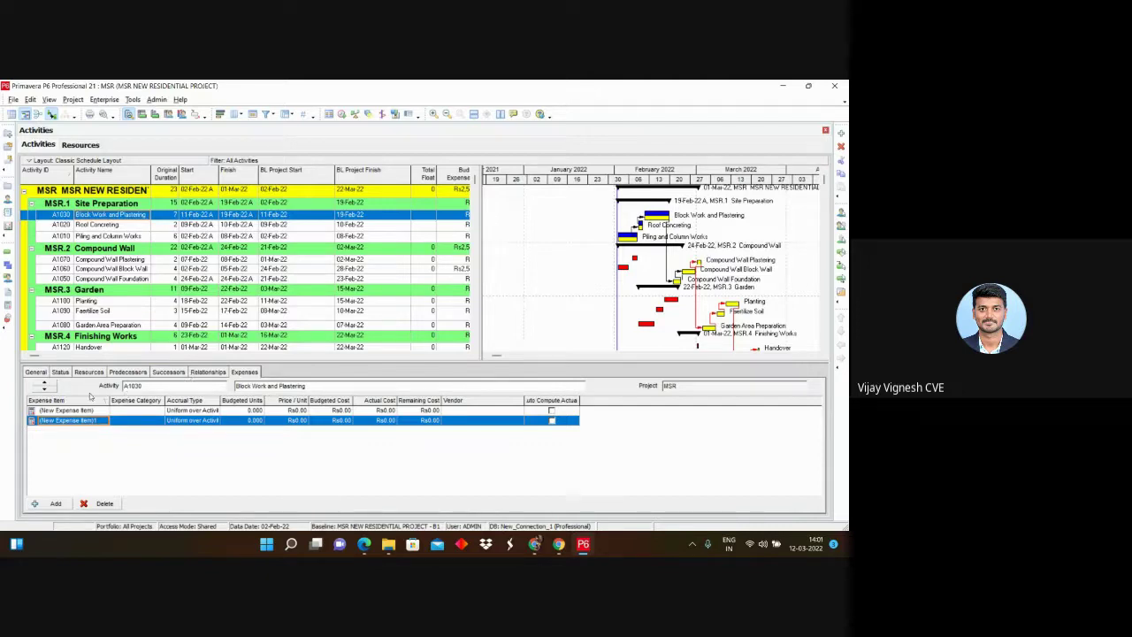
{"action": "left_click", "coordinate": [99, 372]}
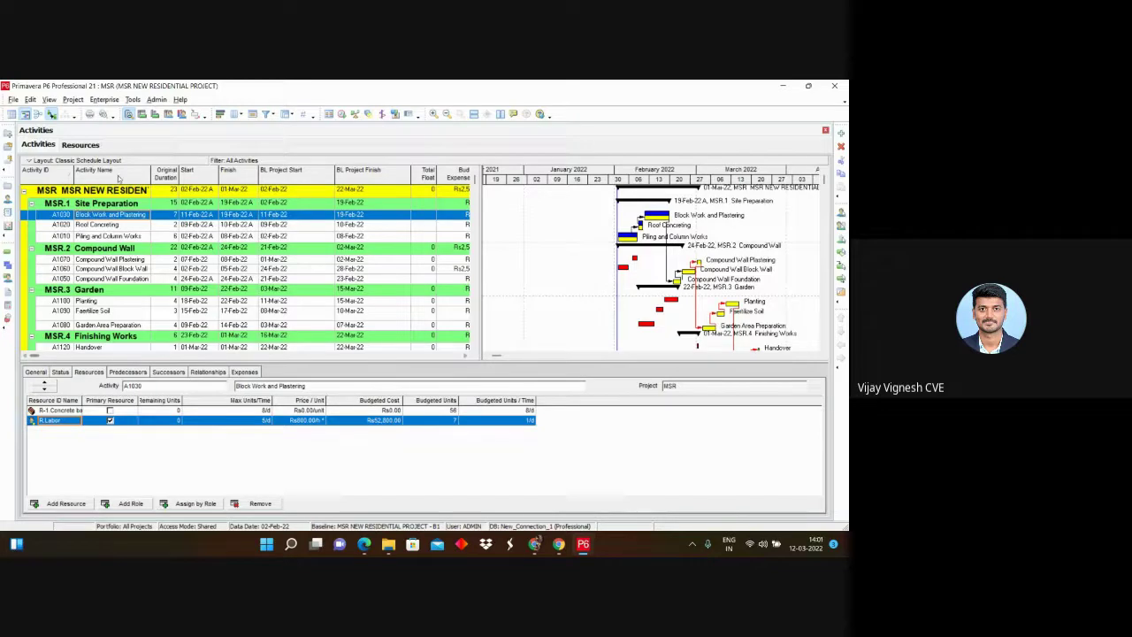
Step: Open the Resources window and review the Tower crane's Details, General and Codes tabs
{"action": "left_click", "coordinate": [99, 147]}
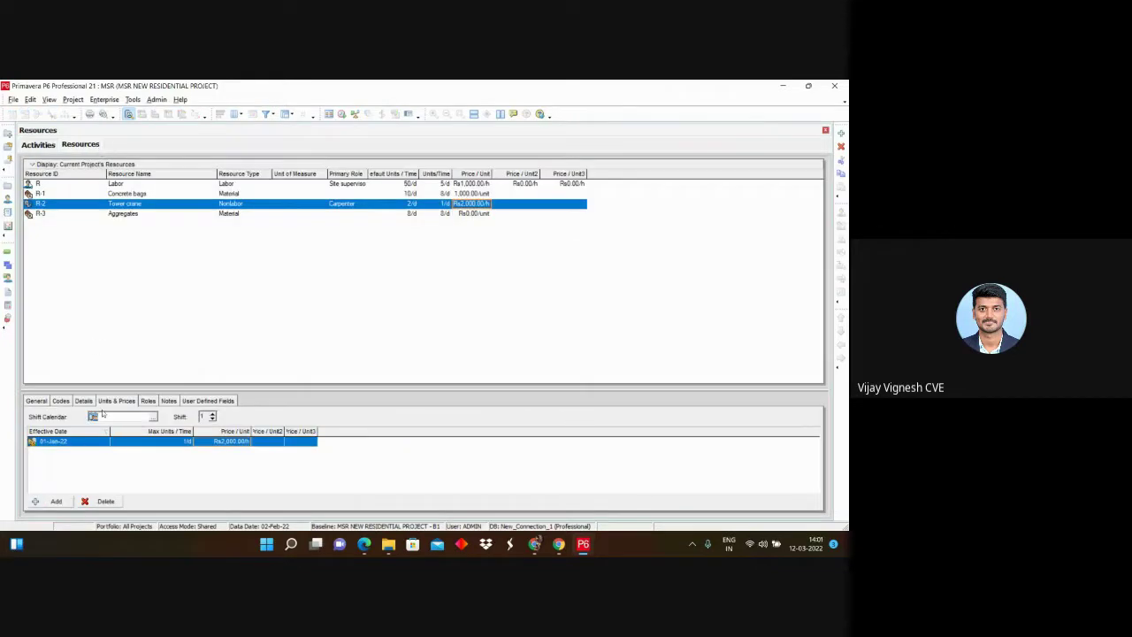
{"action": "left_click", "coordinate": [83, 401]}
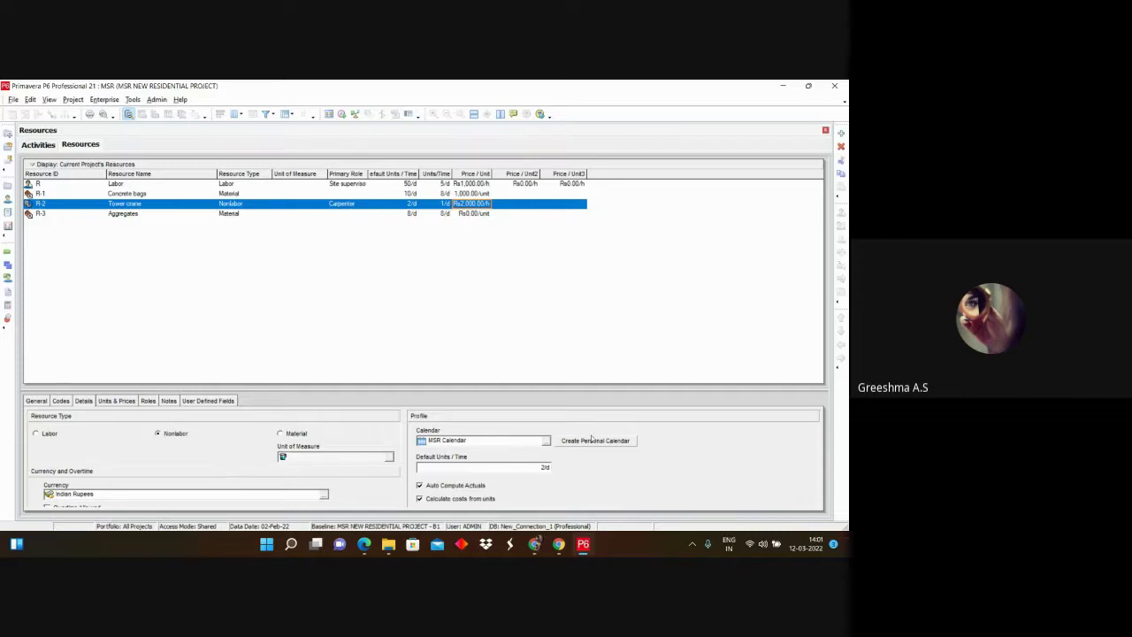
{"action": "left_click", "coordinate": [45, 402]}
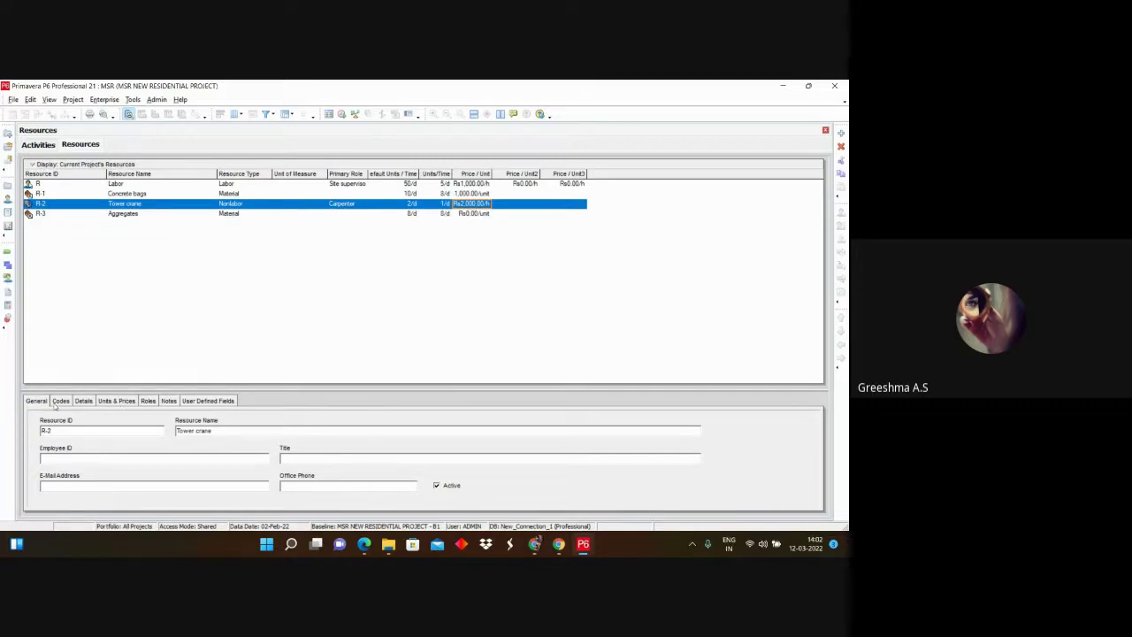
{"action": "left_click", "coordinate": [60, 400]}
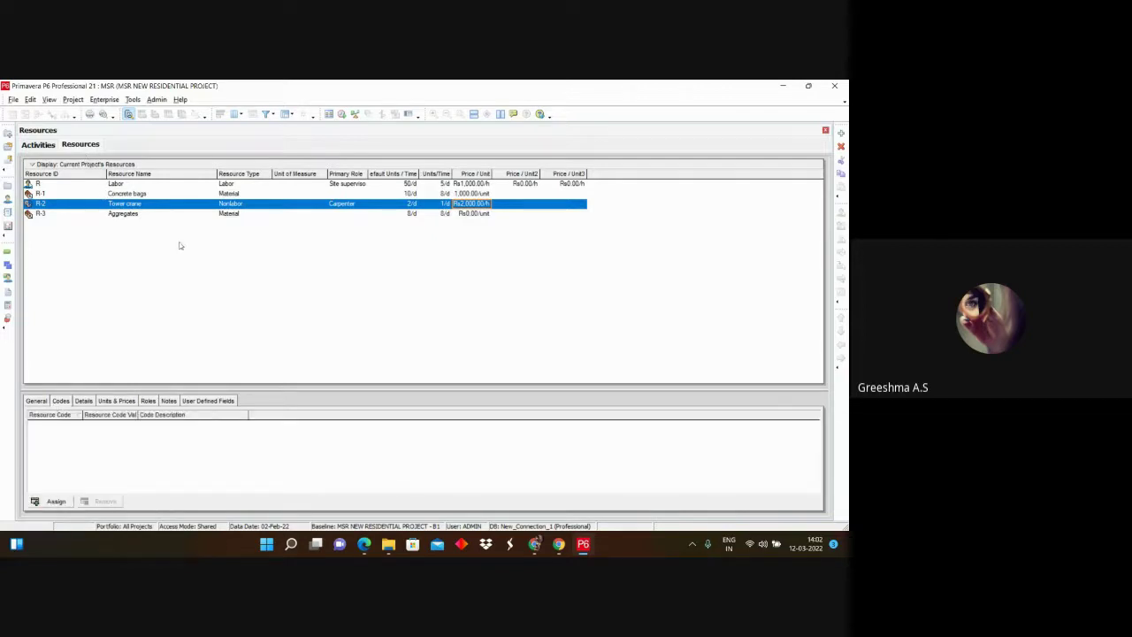
{"action": "left_click", "coordinate": [88, 402]}
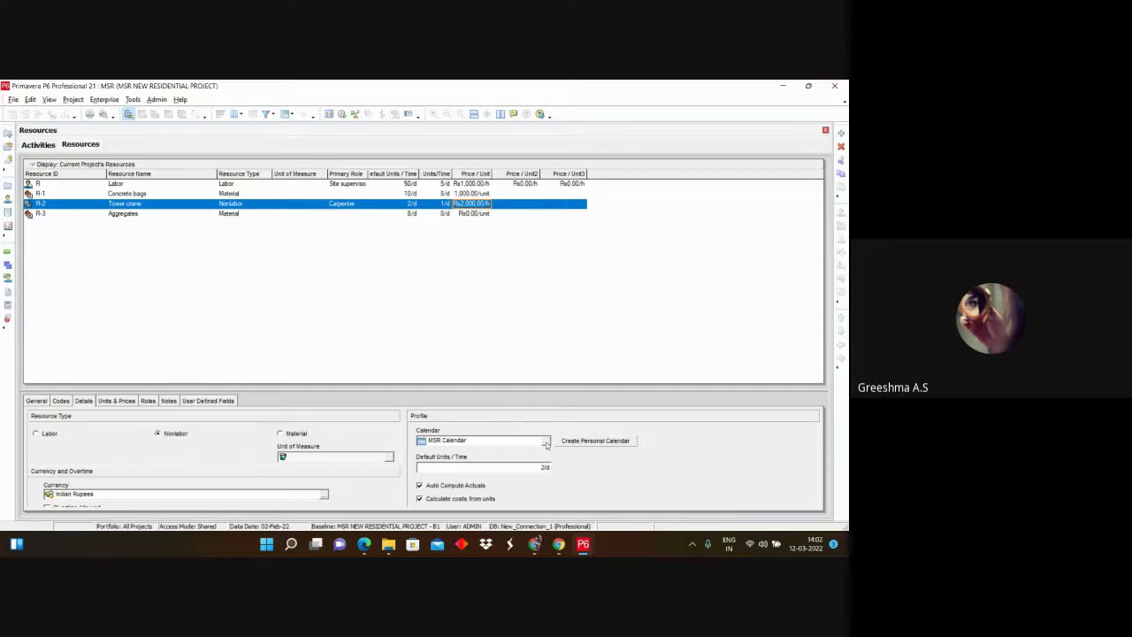
Step: Keep the Tower crane Nonlabor on MSR Calendar after Labor and Material are refused
{"action": "left_click", "coordinate": [546, 442]}
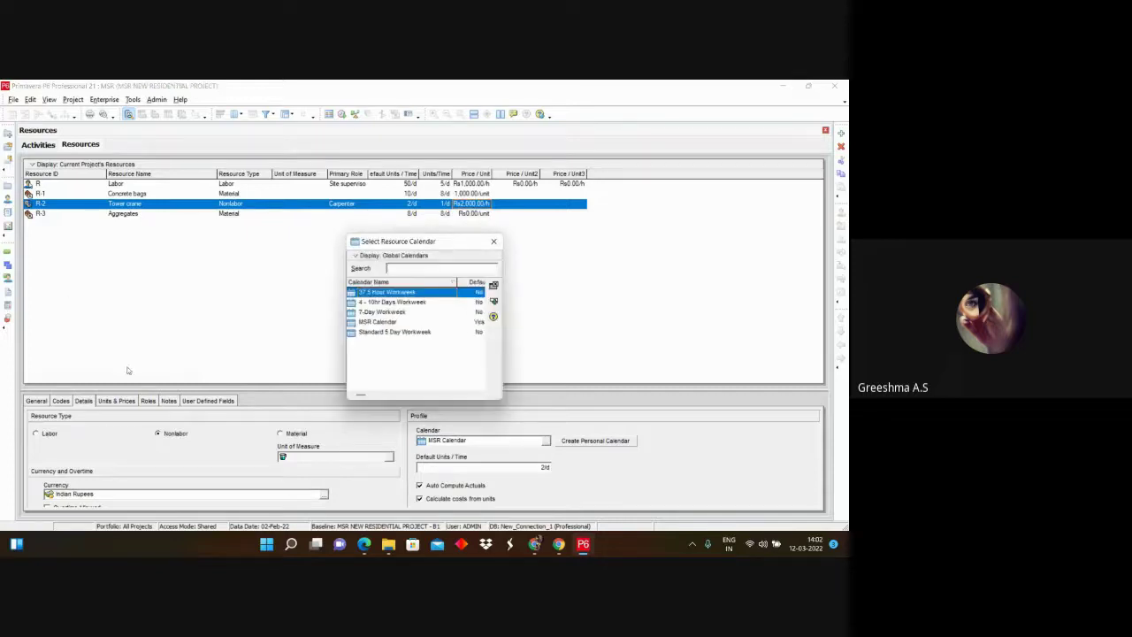
{"action": "left_click", "coordinate": [493, 241]}
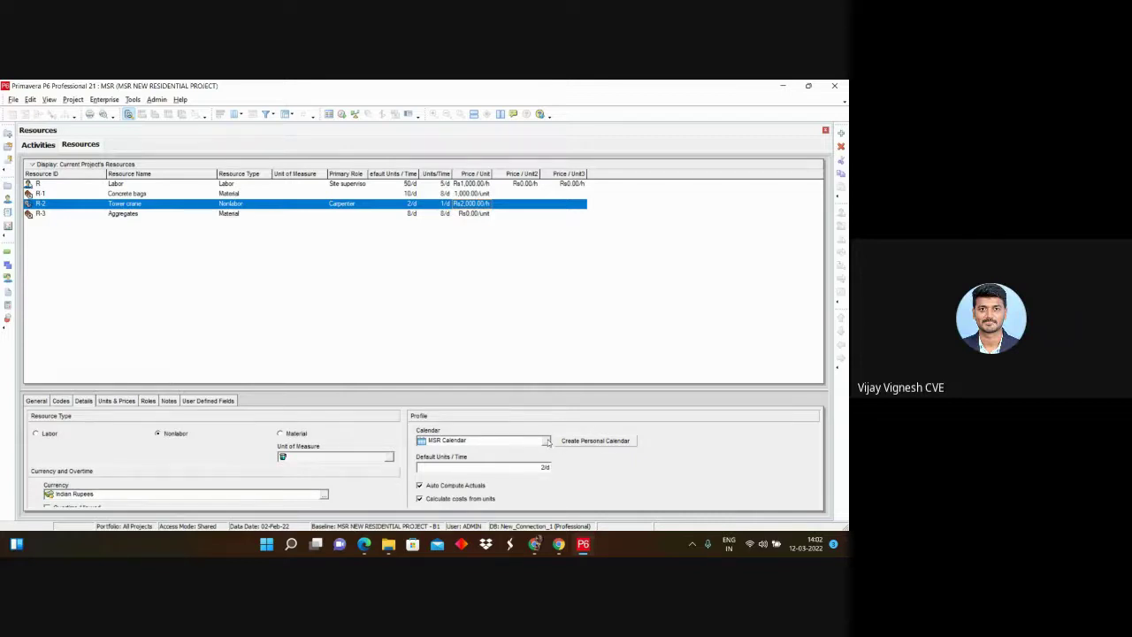
{"action": "left_click", "coordinate": [35, 433]}
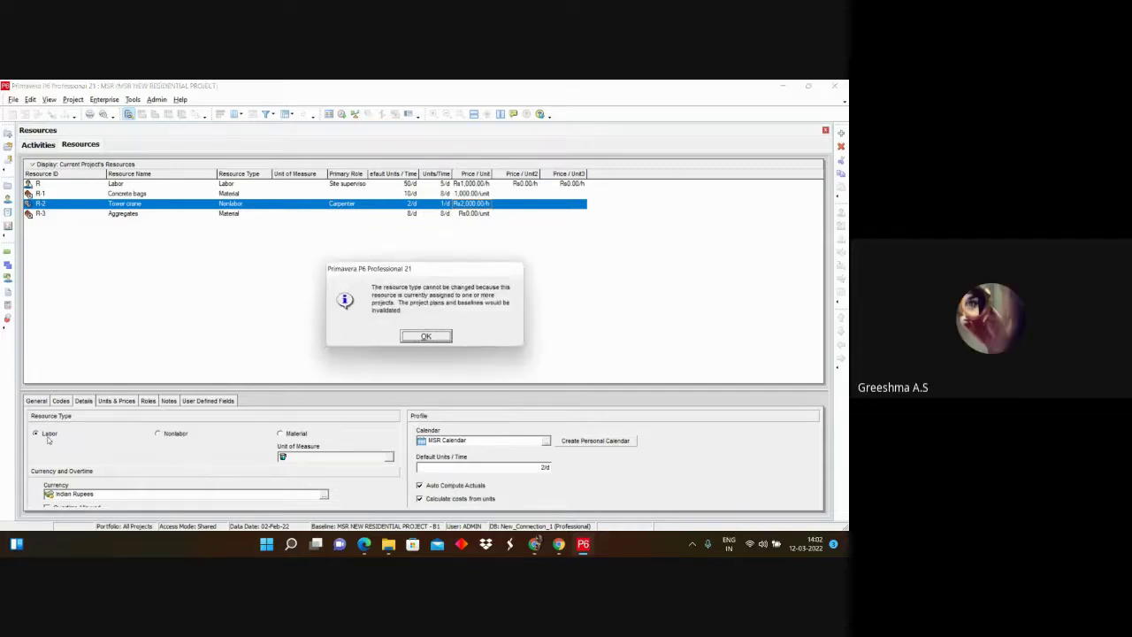
{"action": "left_click", "coordinate": [447, 337]}
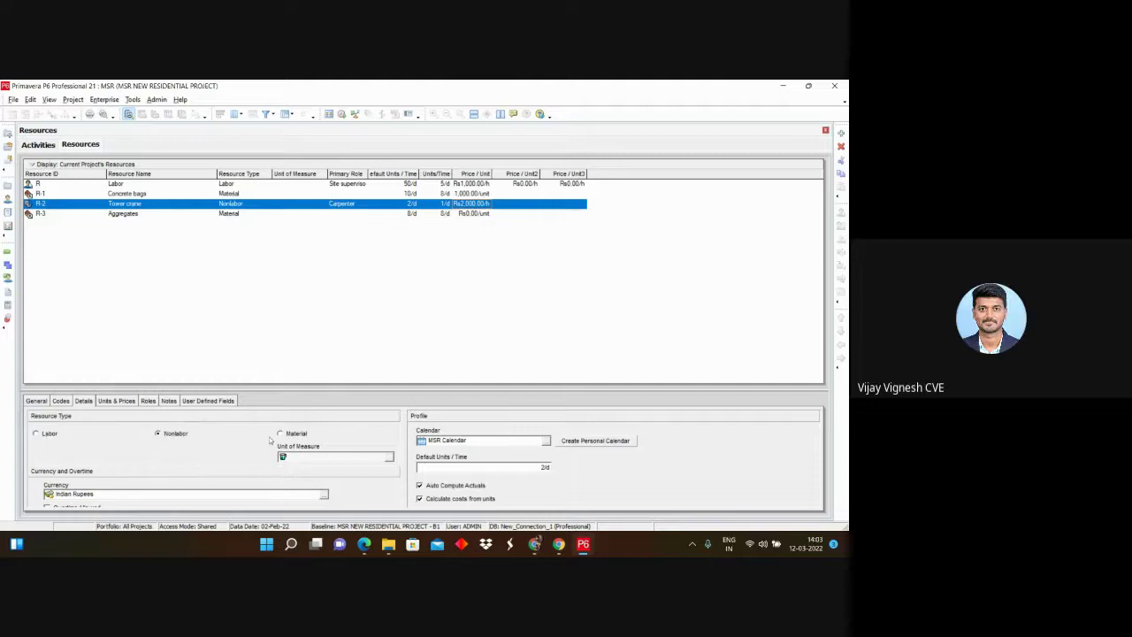
{"action": "left_click", "coordinate": [280, 433]}
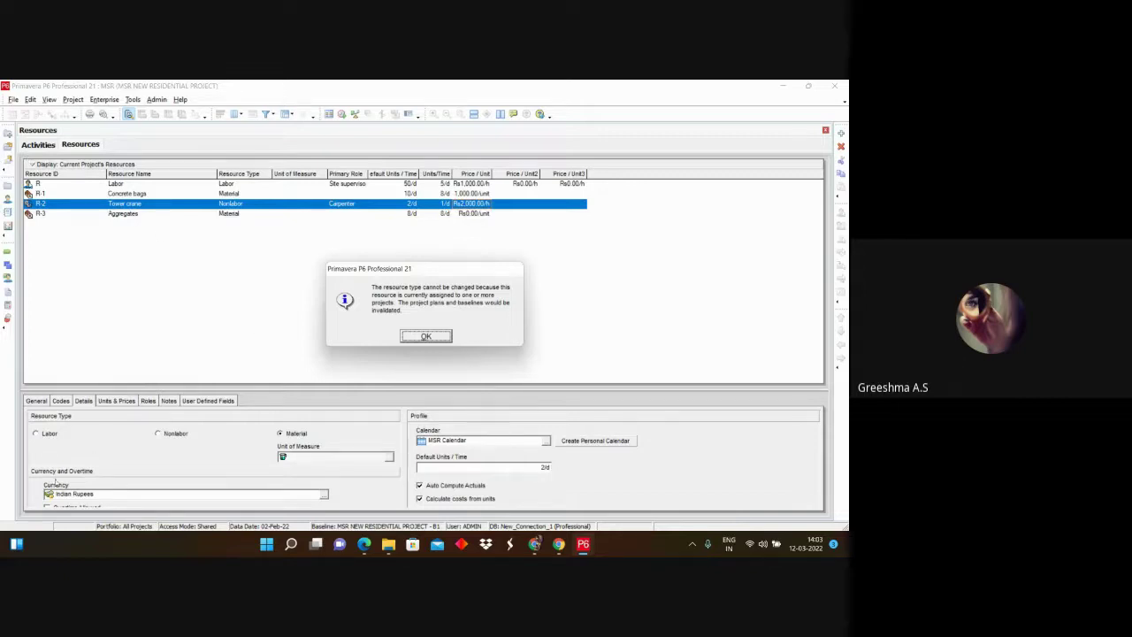
{"action": "left_click", "coordinate": [449, 337]}
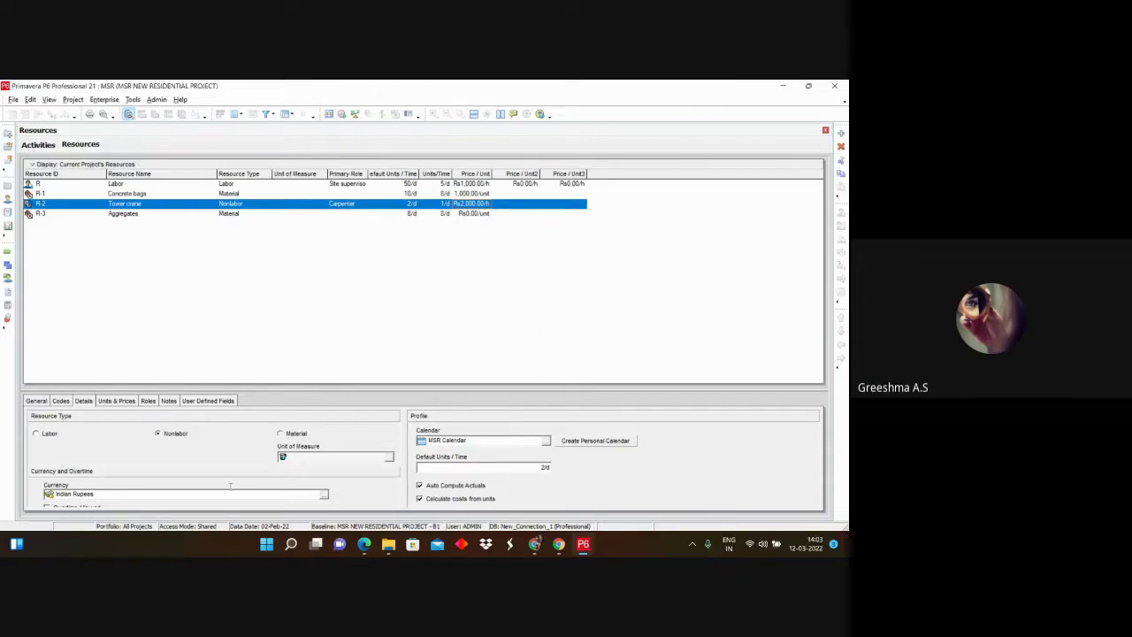
{"action": "left_click", "coordinate": [54, 147]}
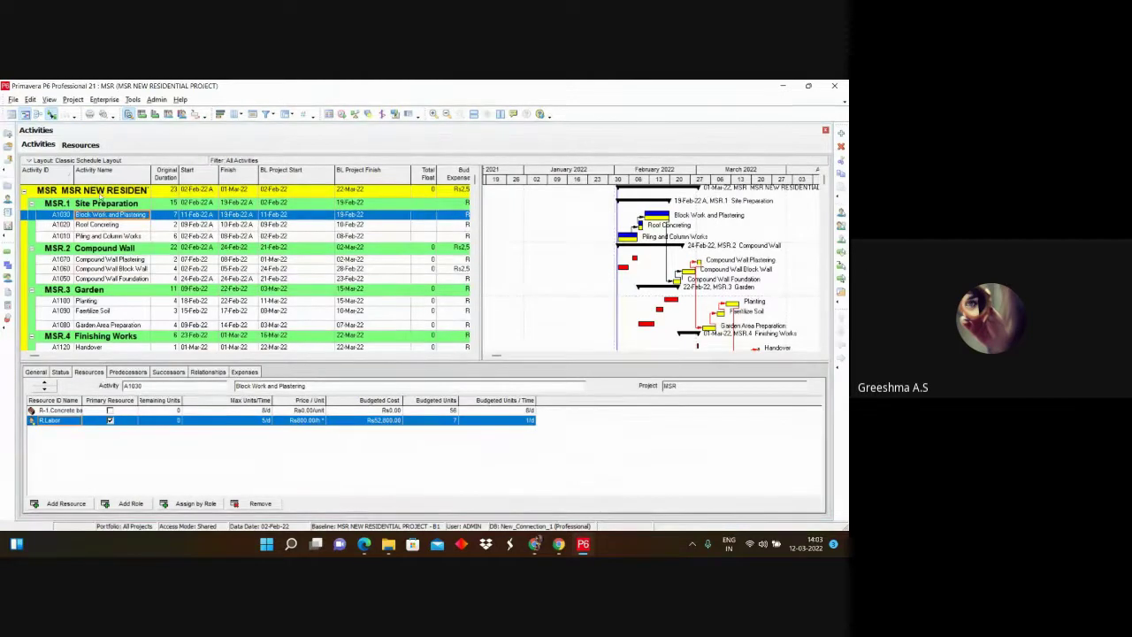
Step: Switch to the Resources window showing the Nonlabor Tower crane at Rs2,000/h
{"action": "left_click", "coordinate": [92, 148]}
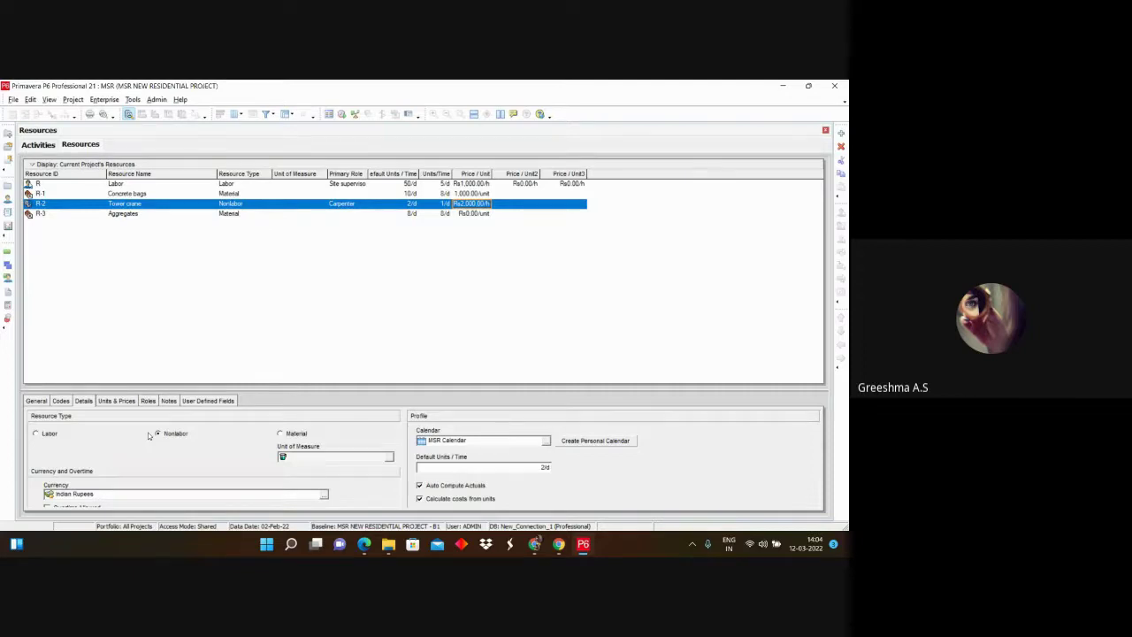
Step: Switch to the Activities window showing A1030 Block Work and Plastering
{"action": "left_click", "coordinate": [38, 144]}
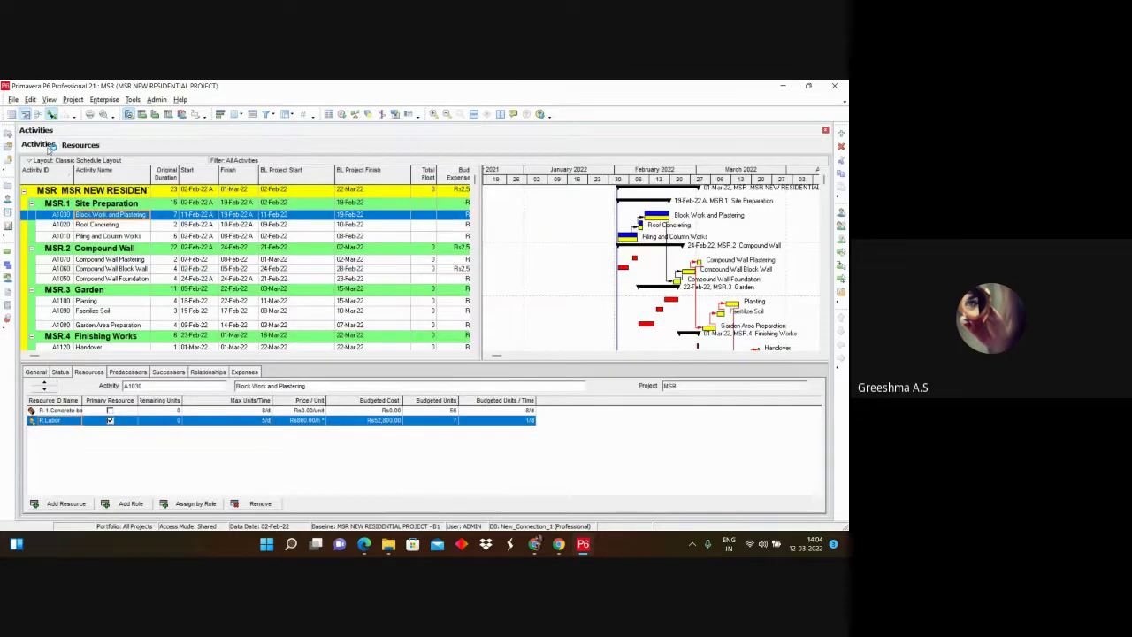
Step: Schedule the MSR project, then select activity A1060 Compound Wall Block Wall
{"action": "left_click", "coordinate": [341, 114]}
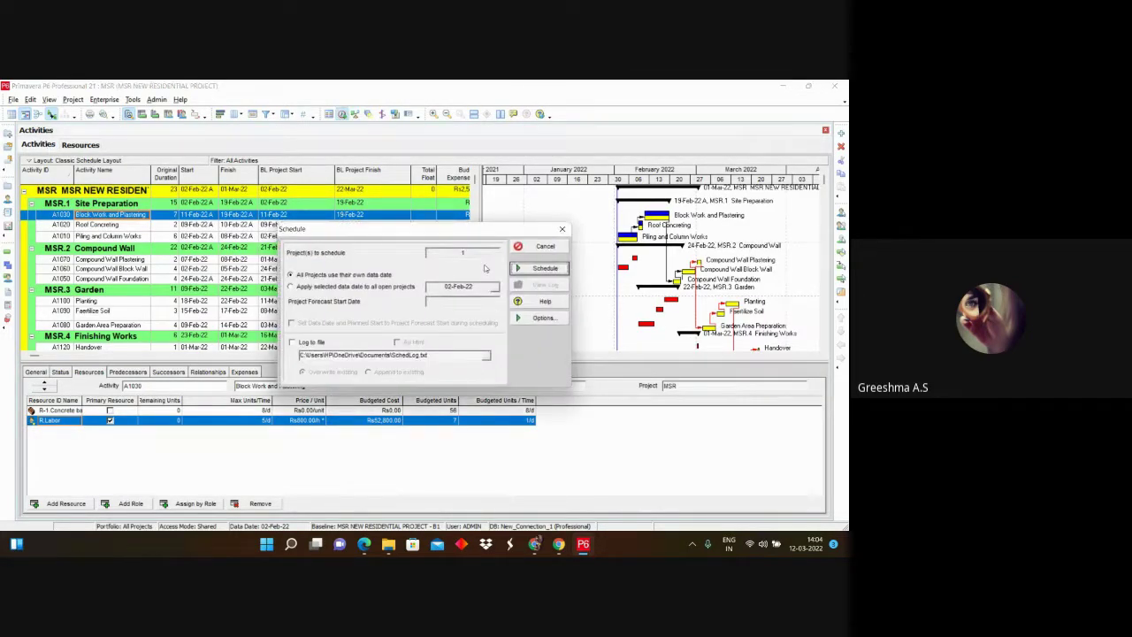
{"action": "left_click", "coordinate": [544, 269]}
{"action": "scroll", "coordinate": [683, 250], "scroll_direction": "down", "scroll_amount": 1}
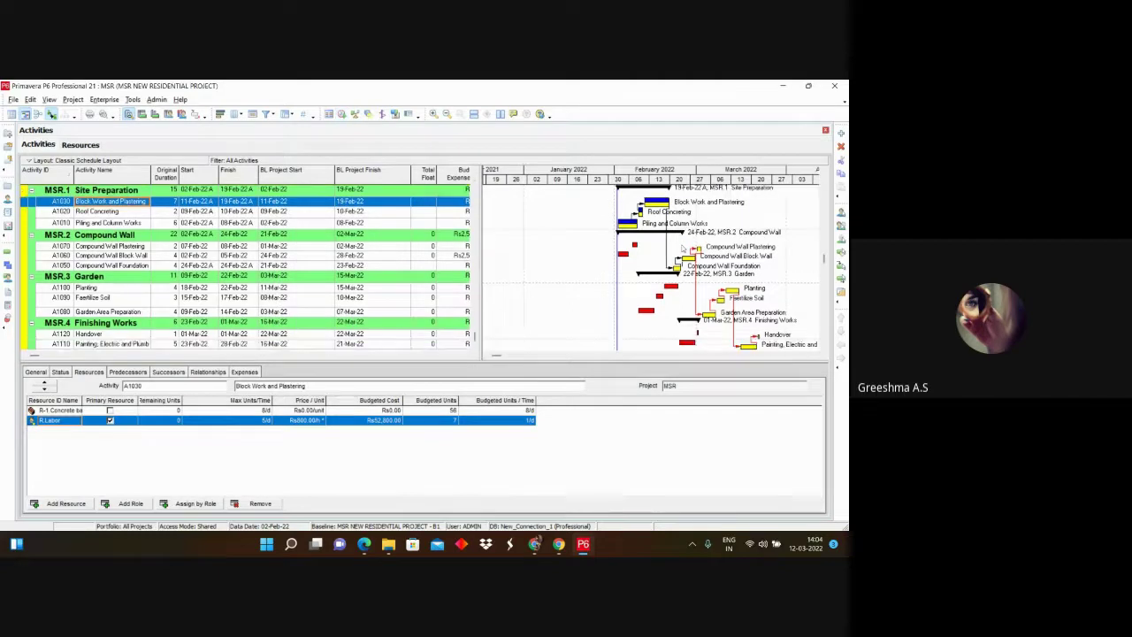
{"action": "left_click", "coordinate": [683, 256]}
{"action": "scroll", "coordinate": [576, 292], "scroll_direction": "up", "scroll_amount": 1}
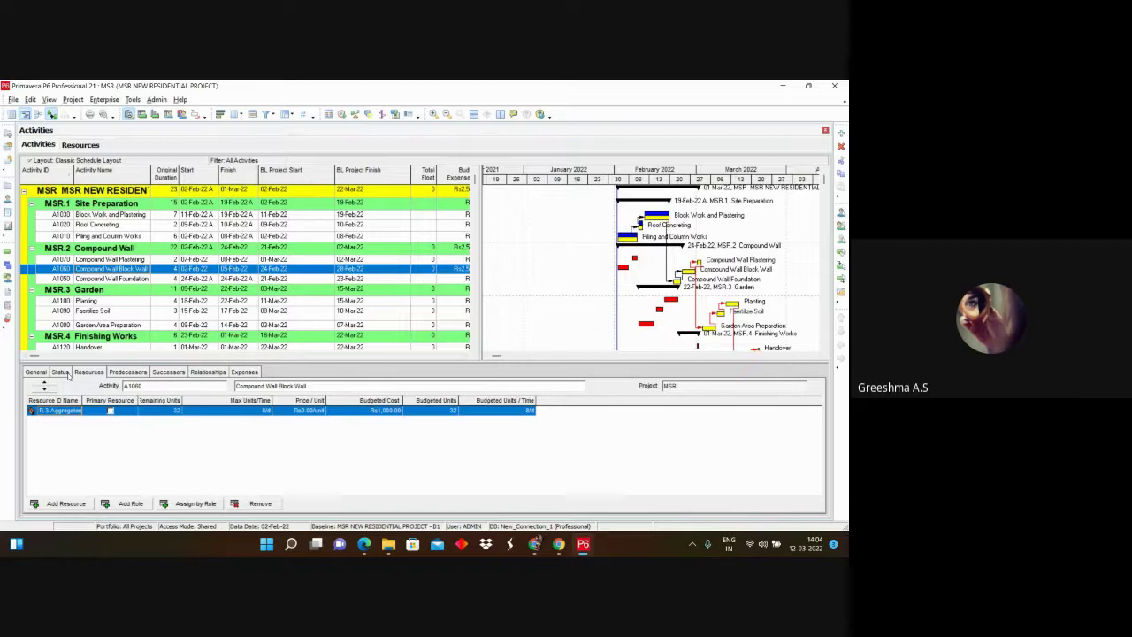
Step: Check the Status tab for A1030, A1020, A1010, A1070, A1060 and A1050
{"action": "left_click", "coordinate": [62, 372]}
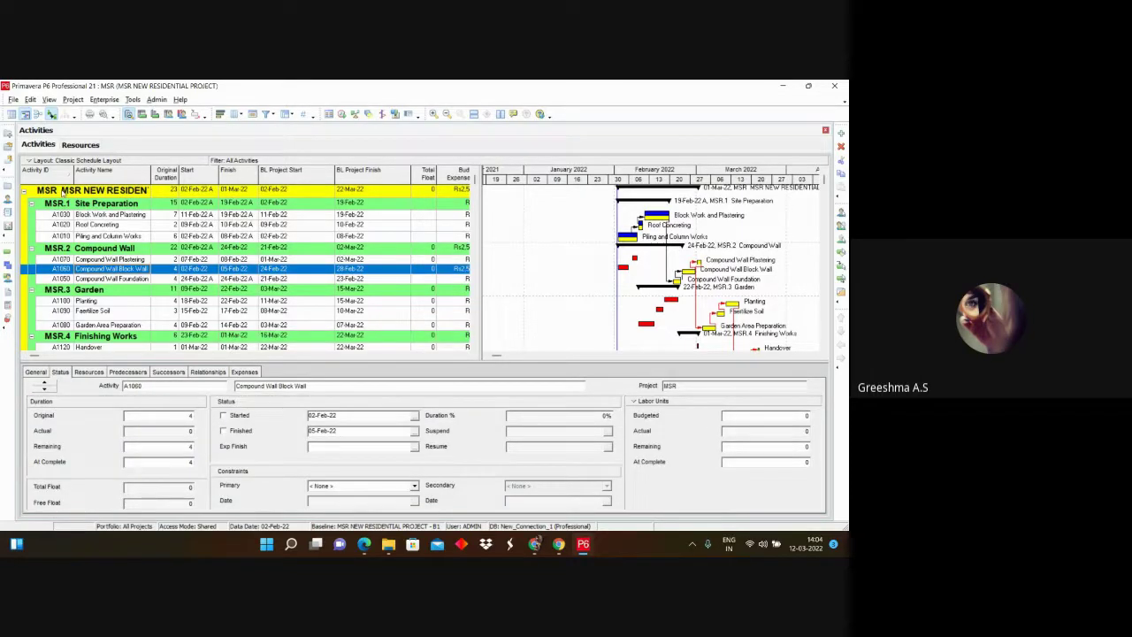
{"action": "left_click", "coordinate": [68, 217]}
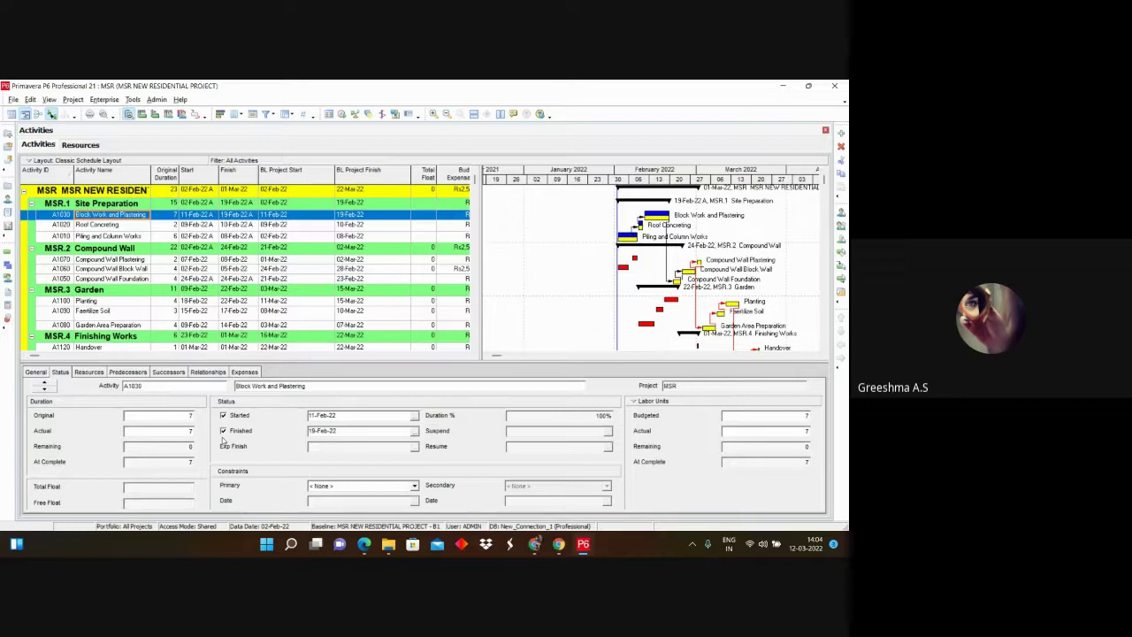
{"action": "left_click", "coordinate": [124, 227]}
{"action": "left_click", "coordinate": [126, 235]}
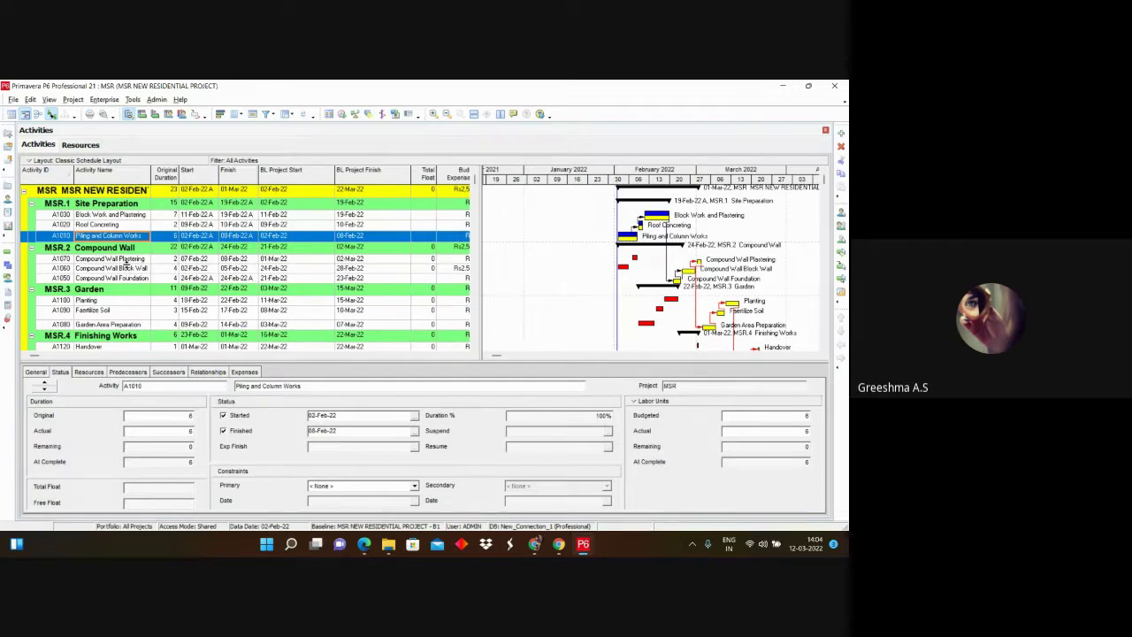
{"action": "left_click", "coordinate": [127, 259]}
{"action": "left_click", "coordinate": [128, 268]}
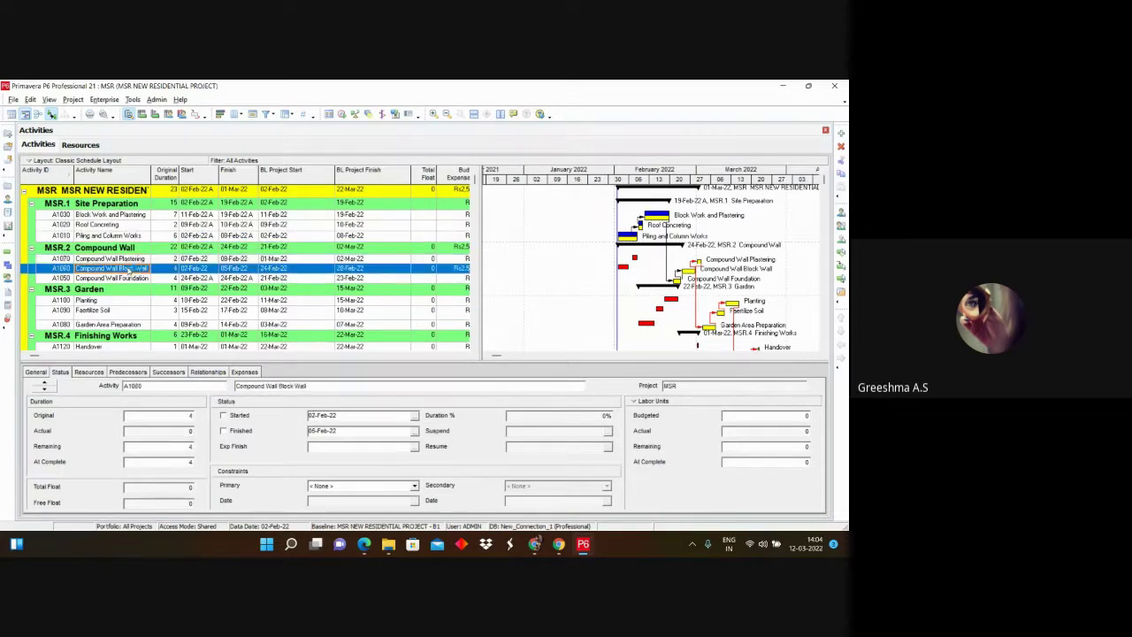
{"action": "left_click", "coordinate": [126, 278]}
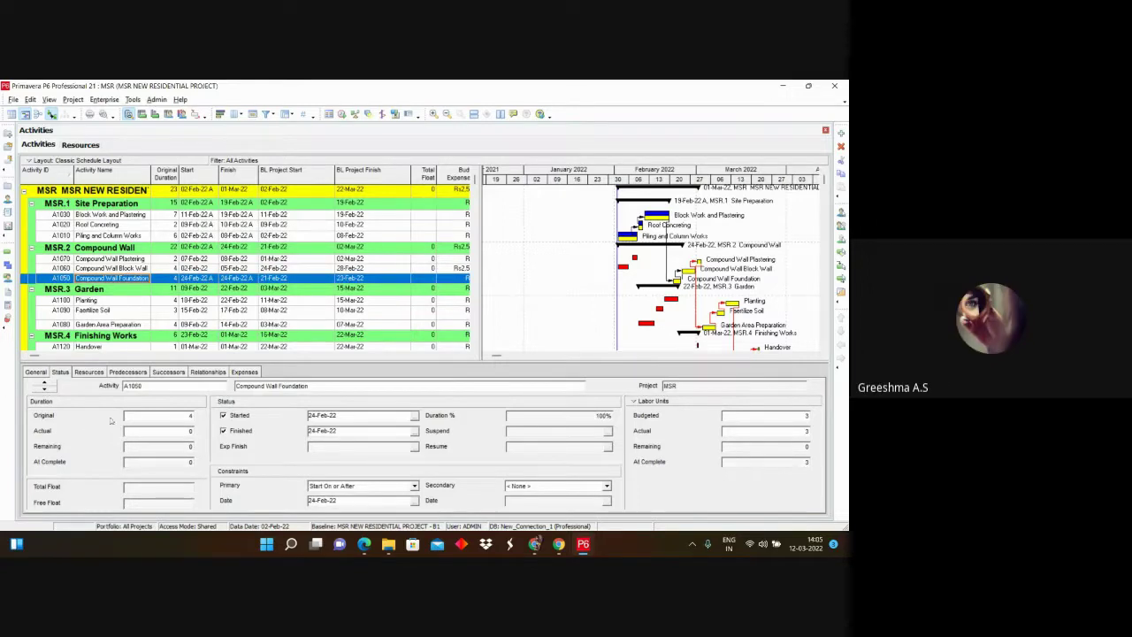
{"action": "scroll", "coordinate": [76, 345], "scroll_direction": "down", "scroll_amount": 1}
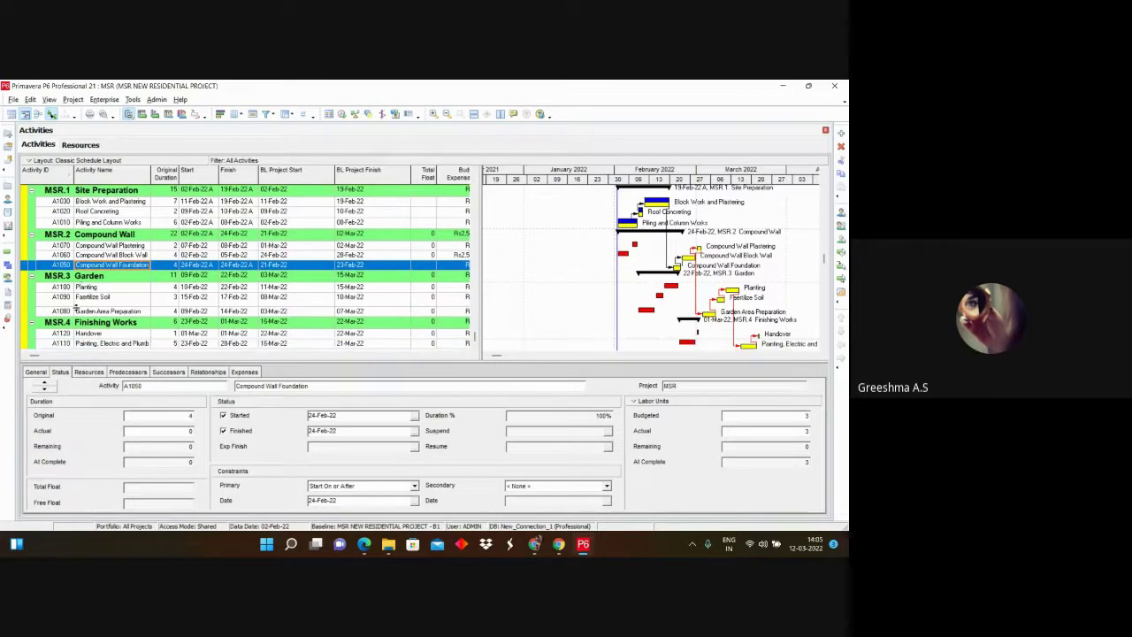
{"action": "scroll", "coordinate": [74, 309], "scroll_direction": "up", "scroll_amount": 1}
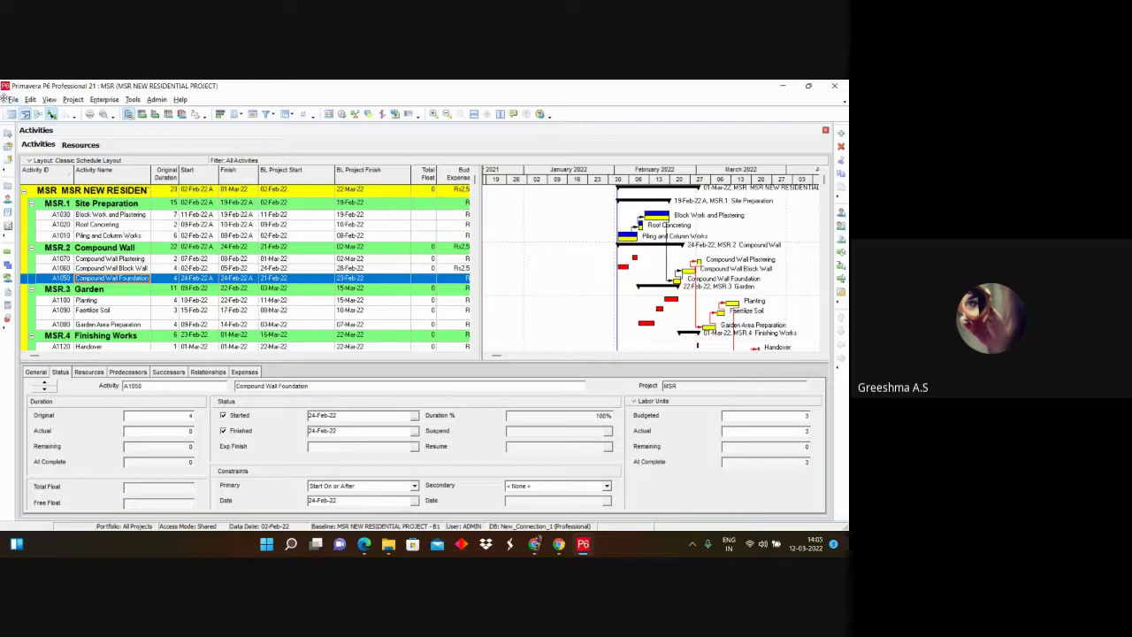
Step: Start a File > Export with Spreadsheet (XLSX) format and advance to the data-type page
{"action": "left_click", "coordinate": [11, 99]}
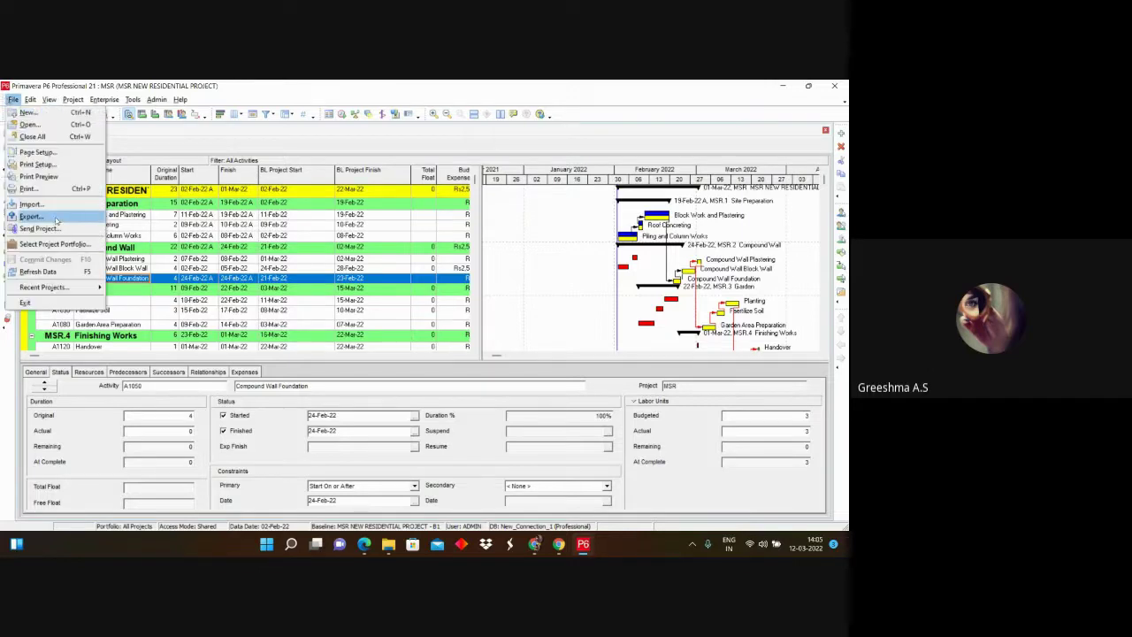
{"action": "left_click", "coordinate": [32, 216]}
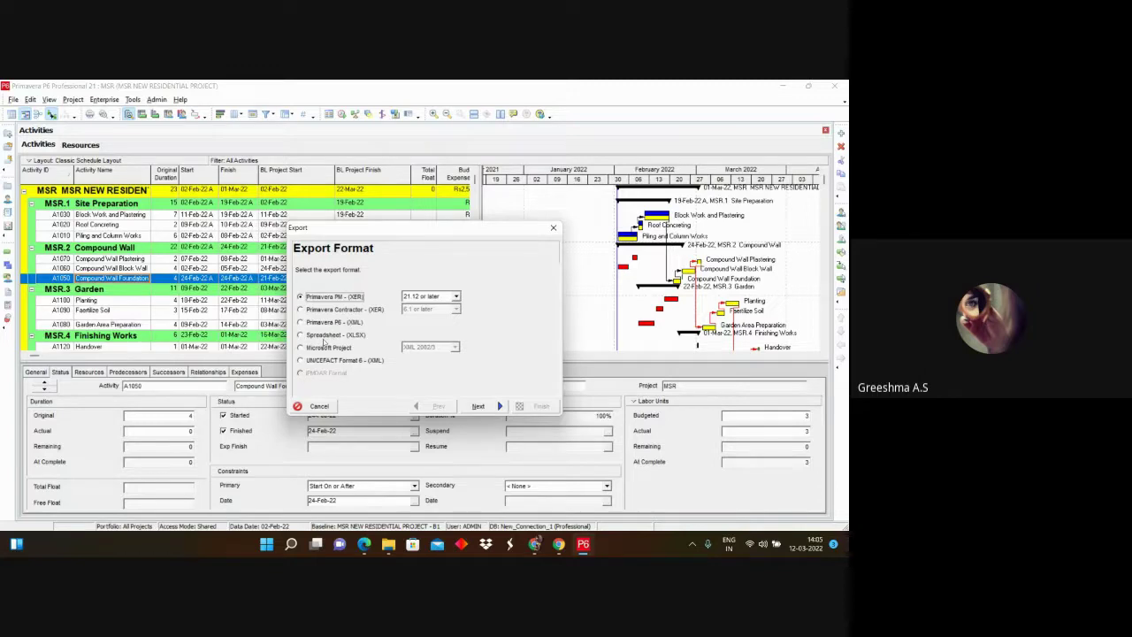
{"action": "left_click", "coordinate": [301, 335]}
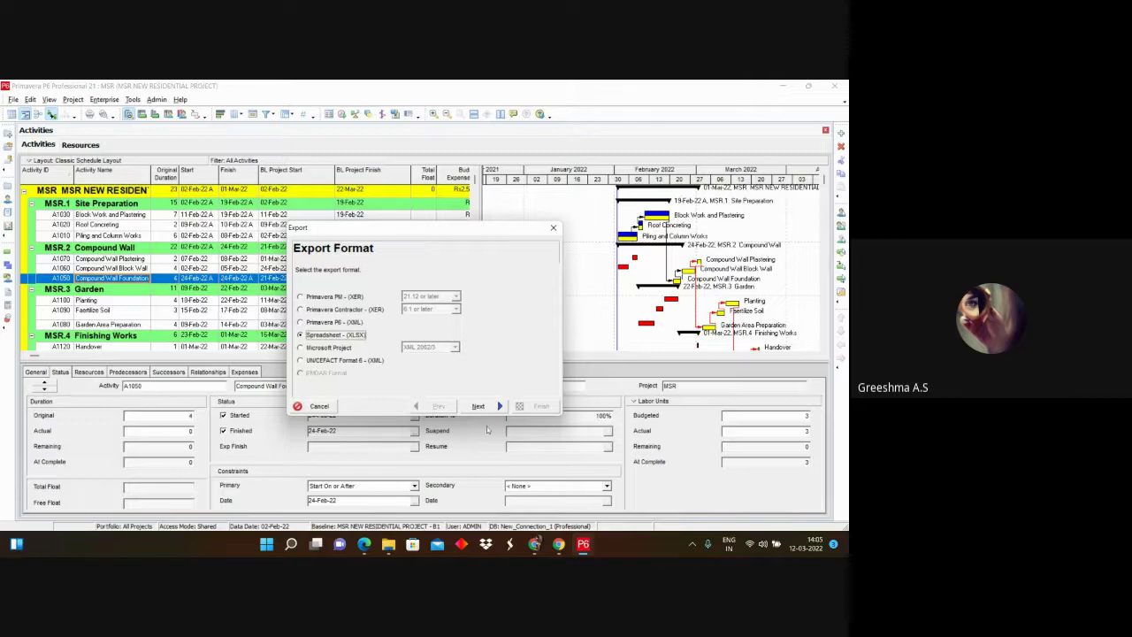
{"action": "left_click", "coordinate": [480, 406]}
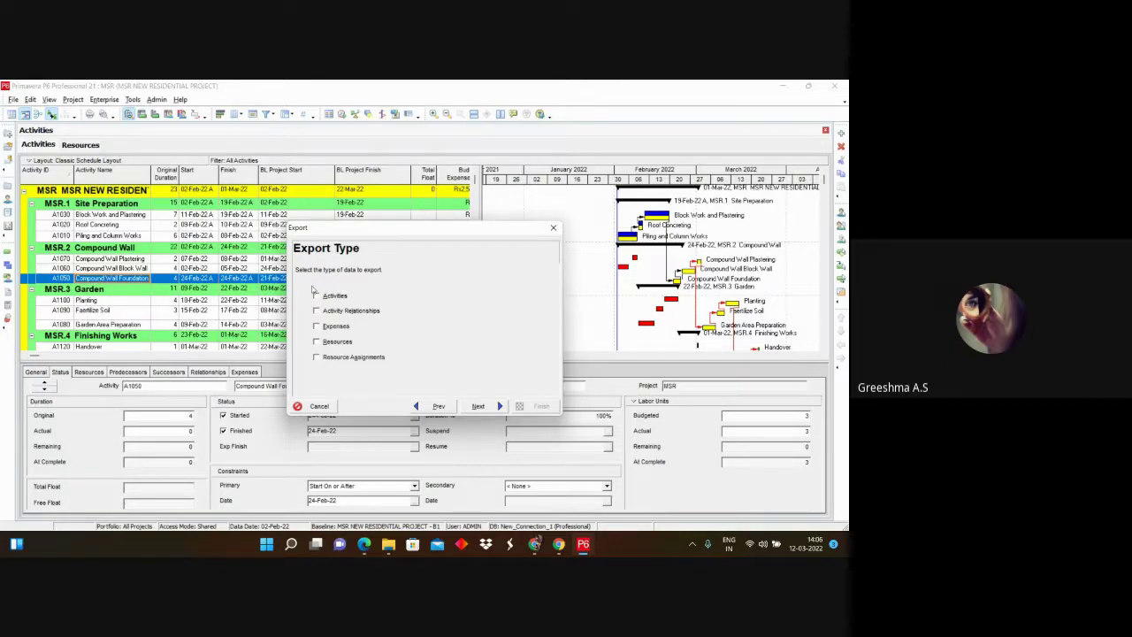
Step: Tick Activities, Activity Relationships, Expenses, Resources and Resource Assignments for the XLSX export
{"action": "left_click", "coordinate": [317, 295]}
{"action": "left_click", "coordinate": [316, 311]}
{"action": "left_click", "coordinate": [317, 327]}
{"action": "left_click", "coordinate": [316, 341]}
{"action": "left_click", "coordinate": [317, 357]}
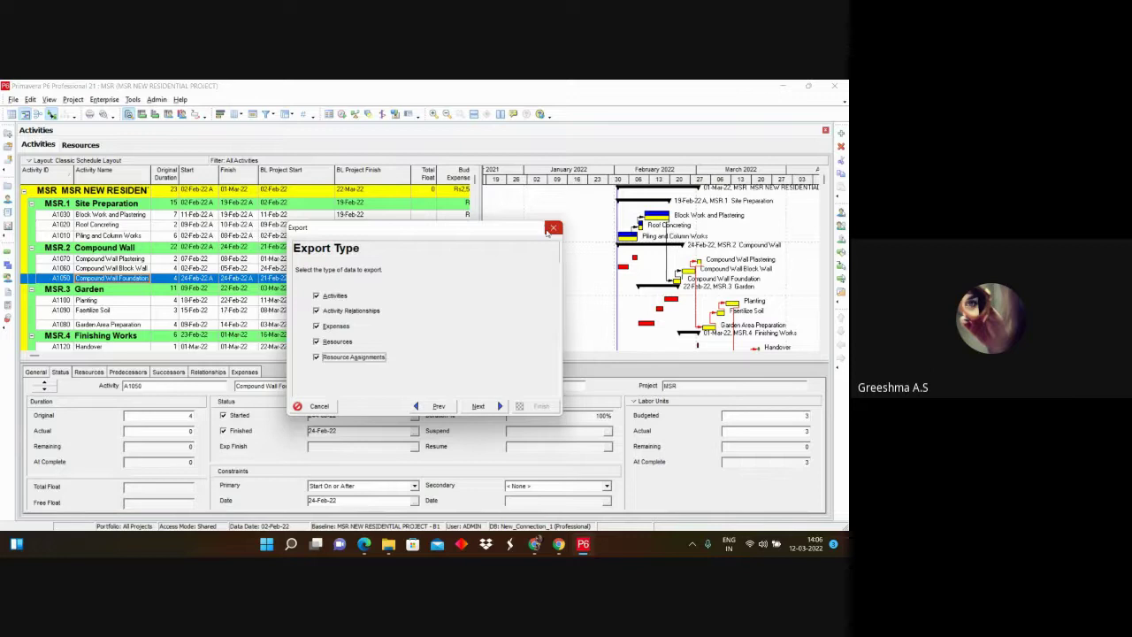
Step: Cancel the spreadsheet export and start a Primavera P6 (XML) export of the MSR project
{"action": "left_click", "coordinate": [552, 228]}
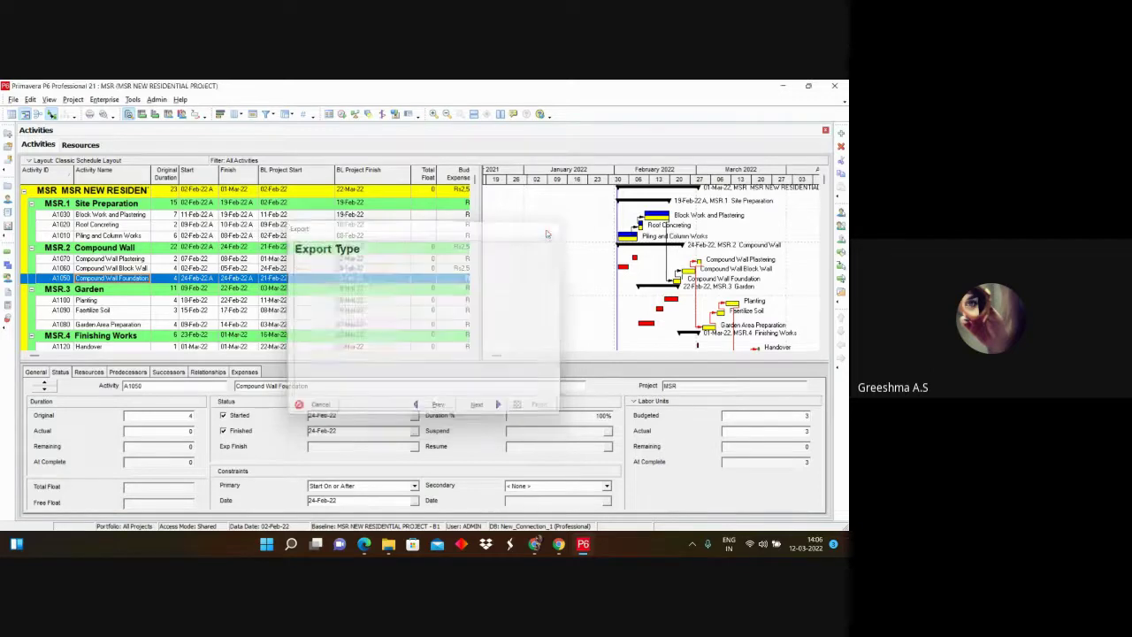
{"action": "left_click", "coordinate": [14, 99]}
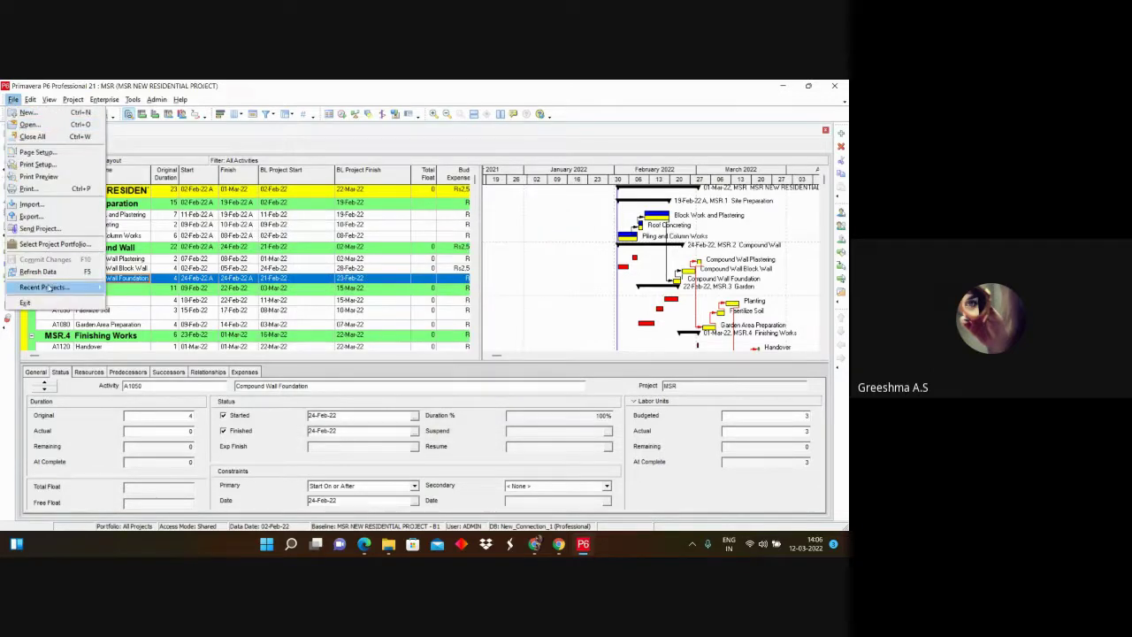
{"action": "left_click", "coordinate": [53, 224]}
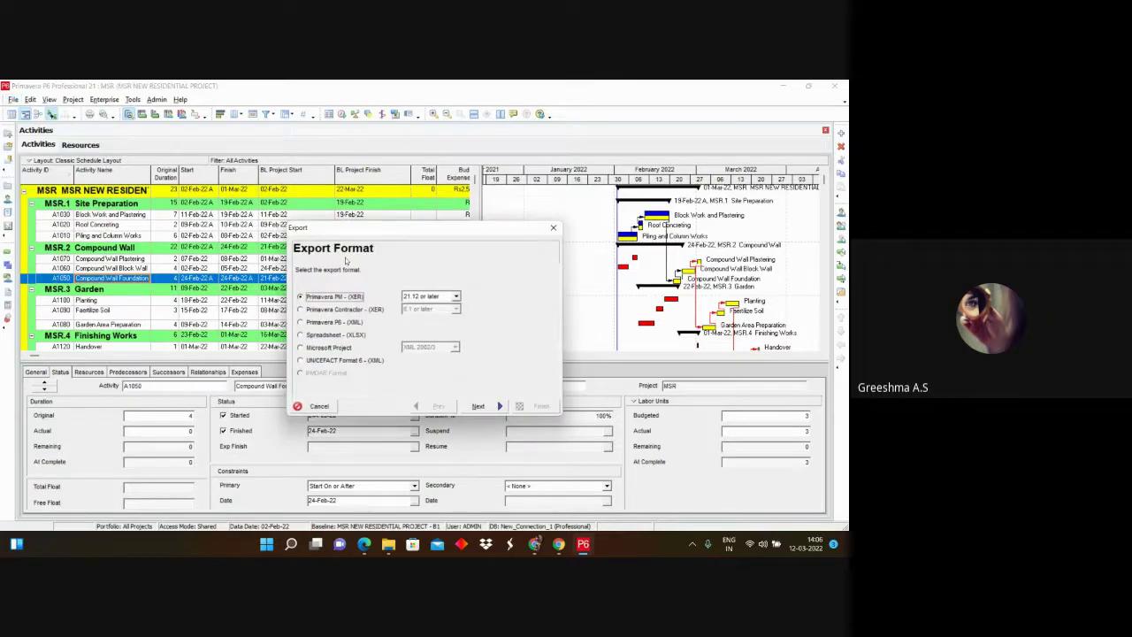
{"action": "left_click", "coordinate": [306, 323]}
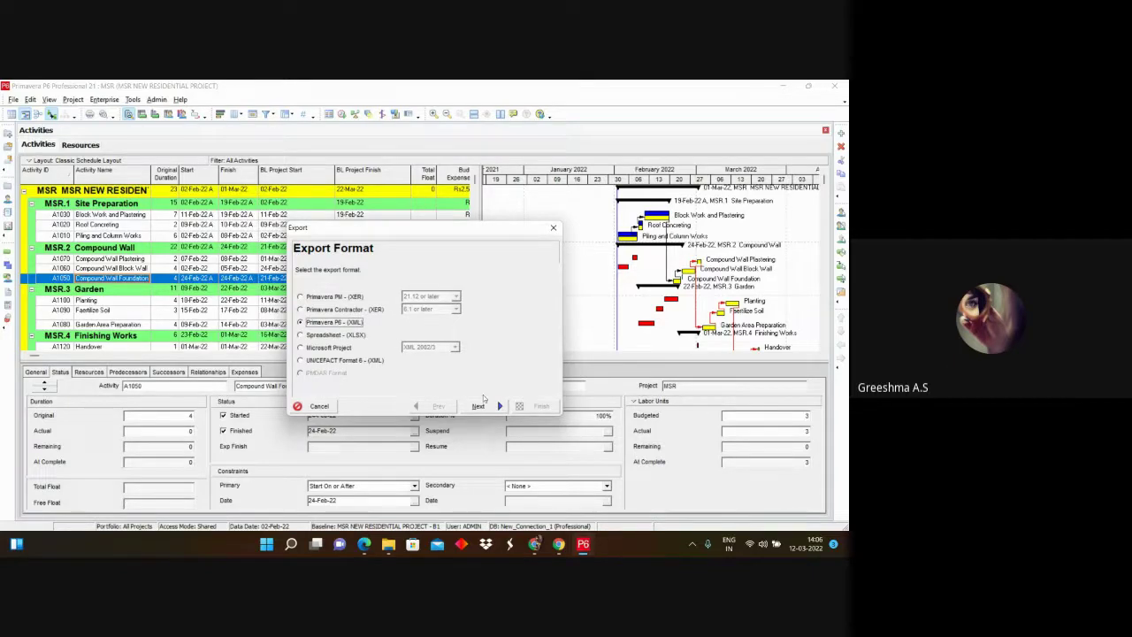
{"action": "left_click", "coordinate": [482, 406]}
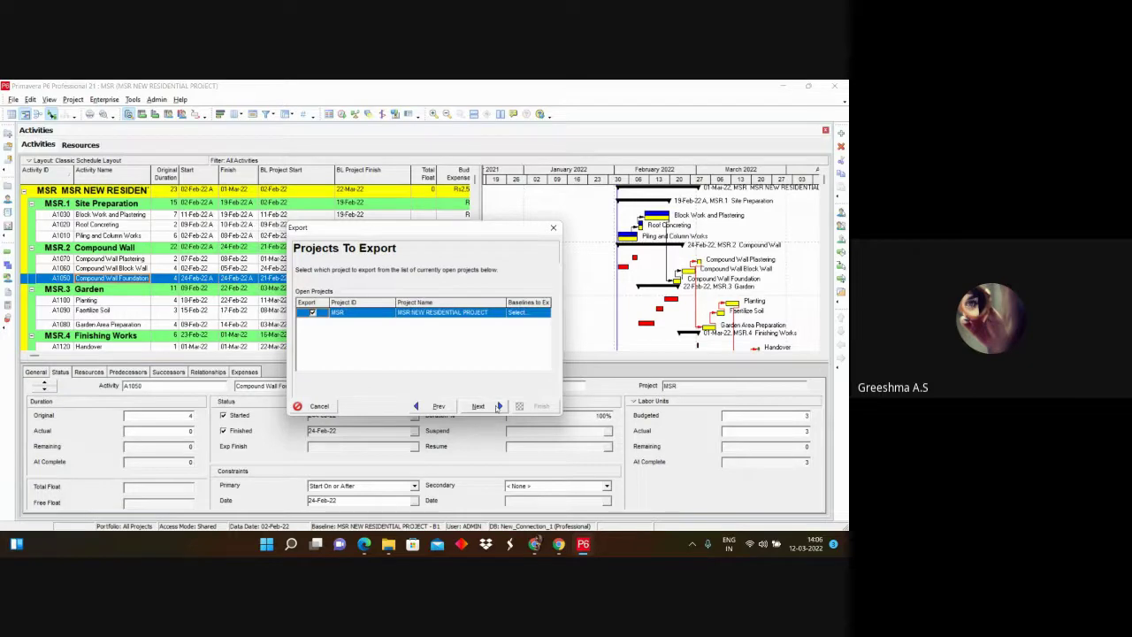
{"action": "left_click", "coordinate": [498, 406]}
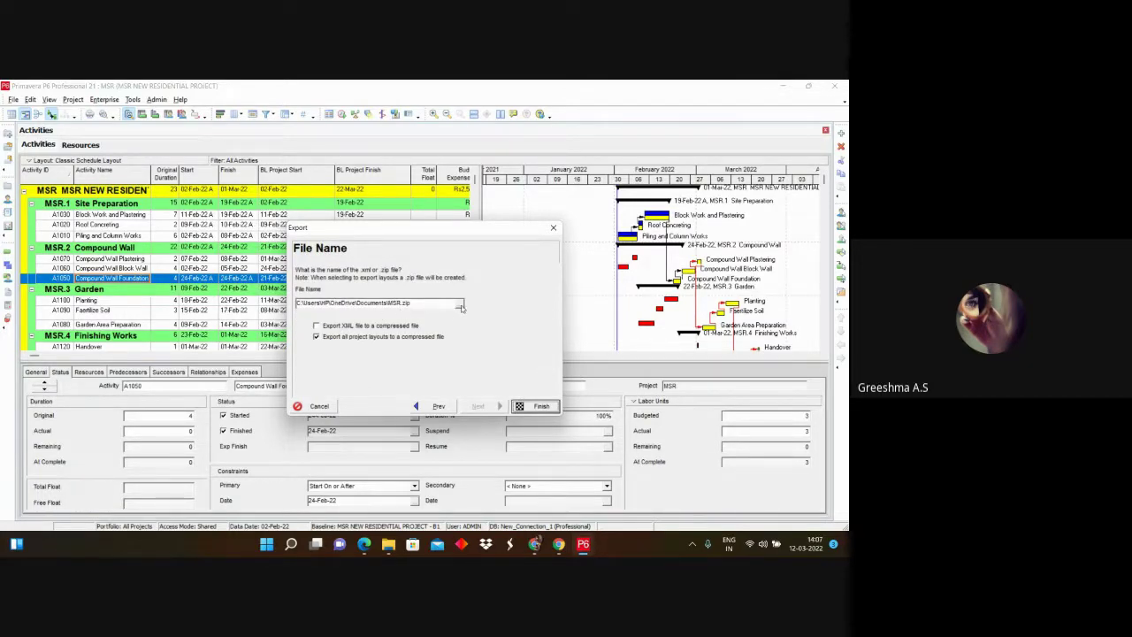
Step: Save the export uncompressed as MSR.zip on the Desktop, run it, and minimise P6
{"action": "left_click", "coordinate": [459, 306]}
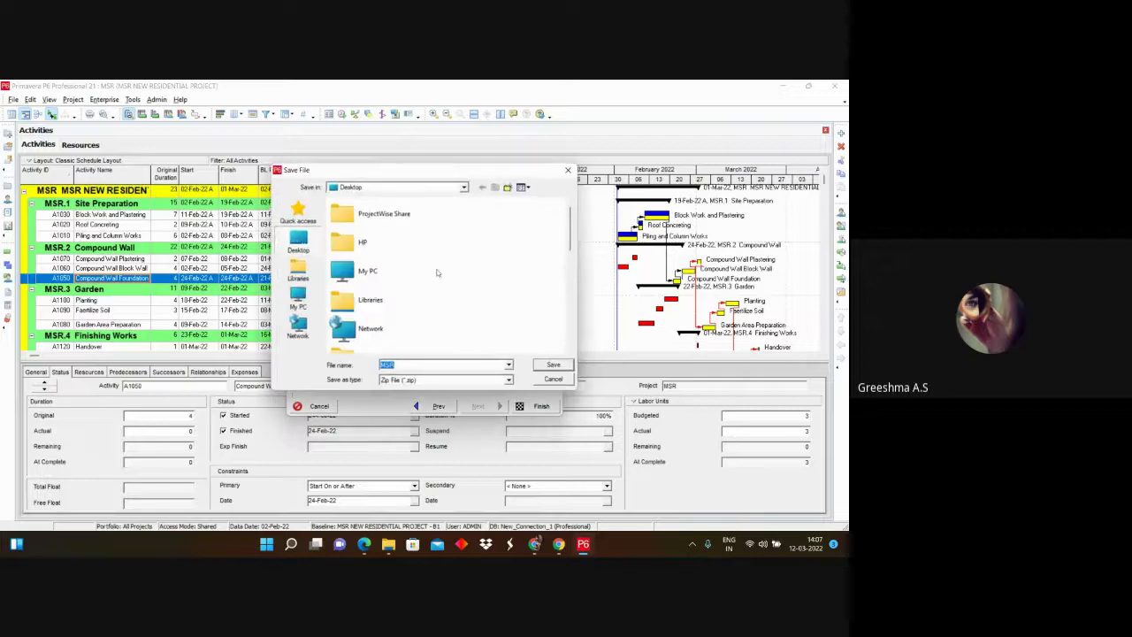
{"action": "left_click", "coordinate": [298, 248]}
{"action": "left_click", "coordinate": [555, 366]}
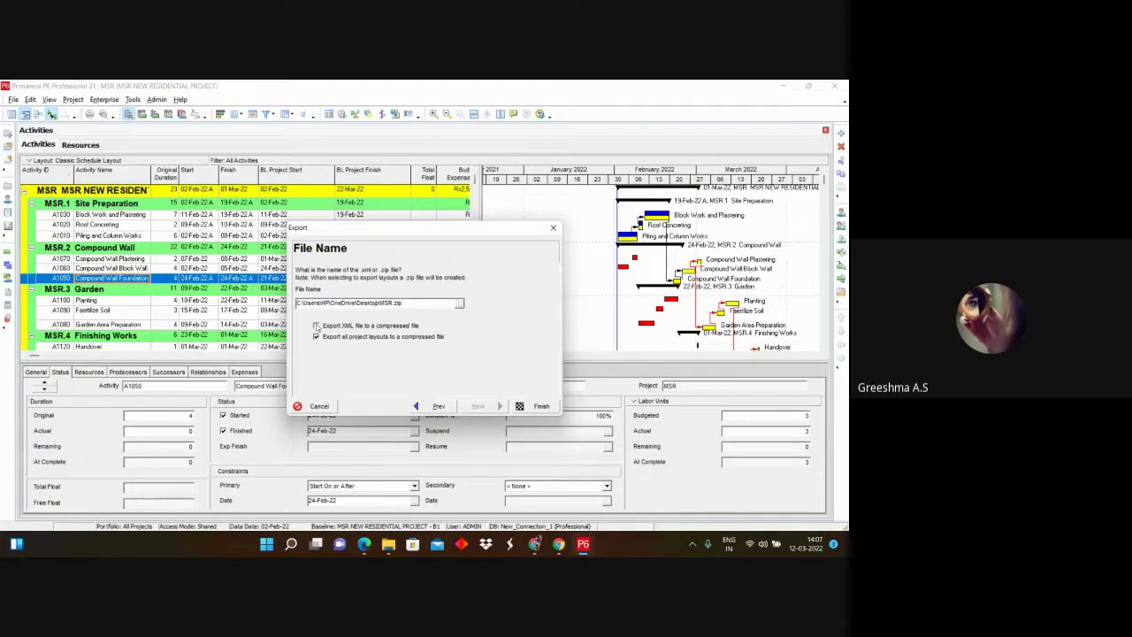
{"action": "left_click", "coordinate": [316, 326]}
{"action": "left_click", "coordinate": [317, 325]}
{"action": "left_click", "coordinate": [541, 405]}
{"action": "left_click", "coordinate": [531, 406]}
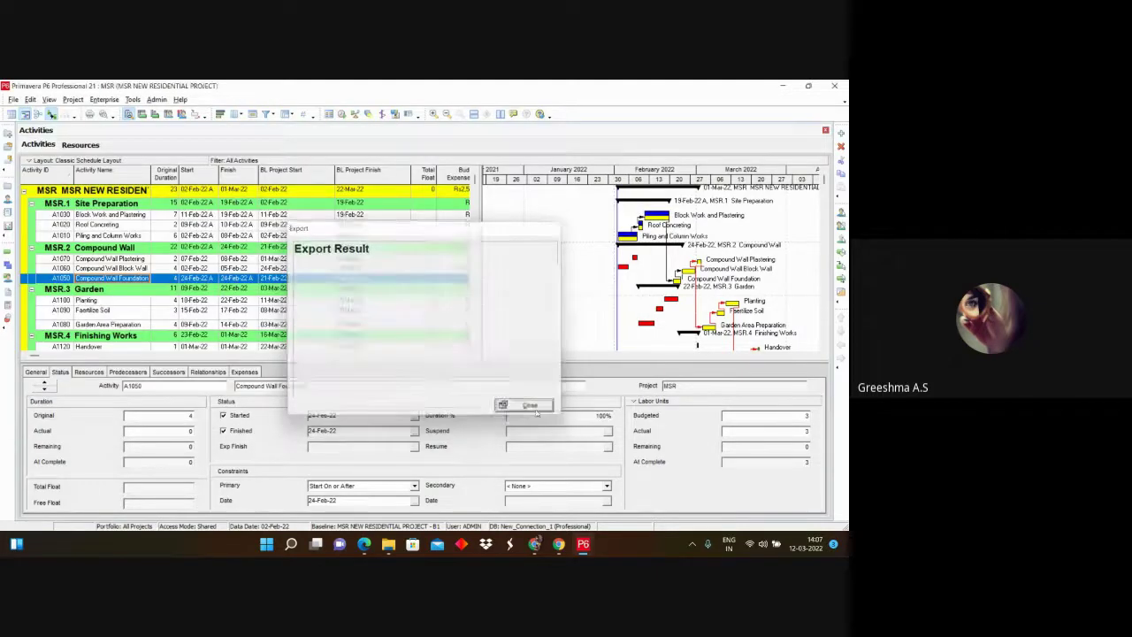
{"action": "left_click", "coordinate": [782, 86]}
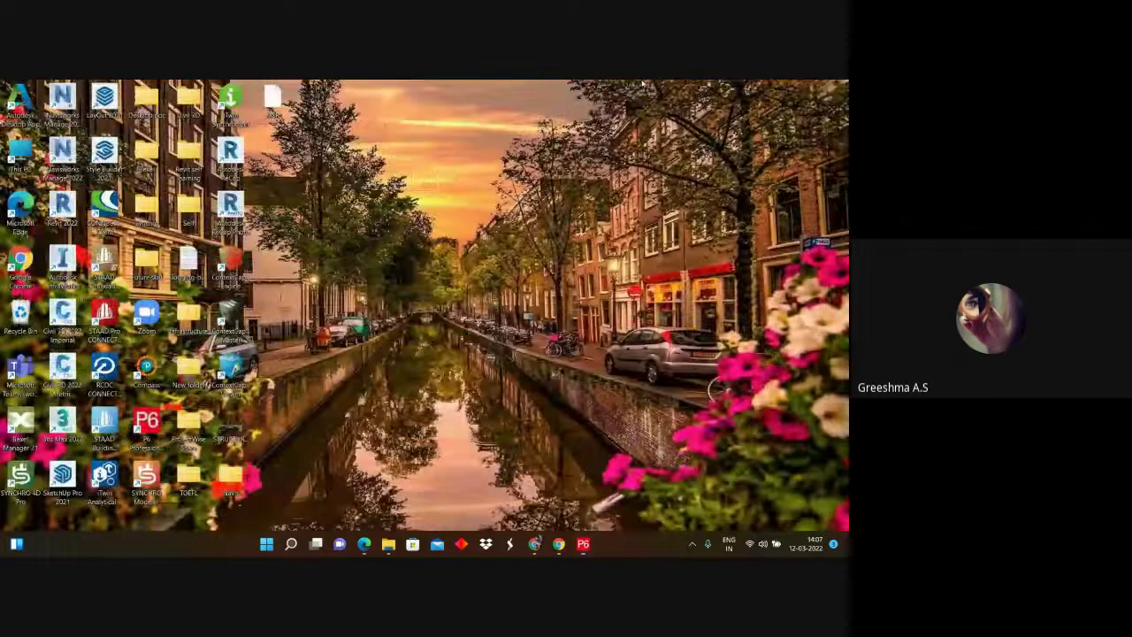
Step: Move the exported MSR file icon into open desktop space and switch to Navisworks
{"action": "left_click_drag", "start_coordinate": [270, 99], "coordinate": [314, 210]}
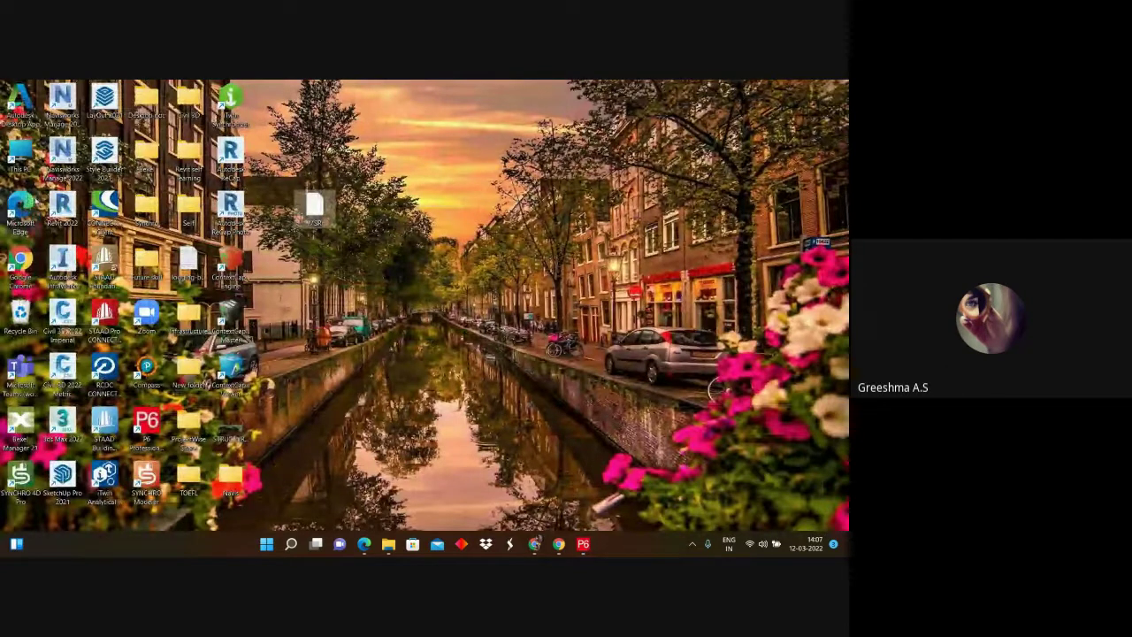
{"action": "left_click", "coordinate": [53, 148]}
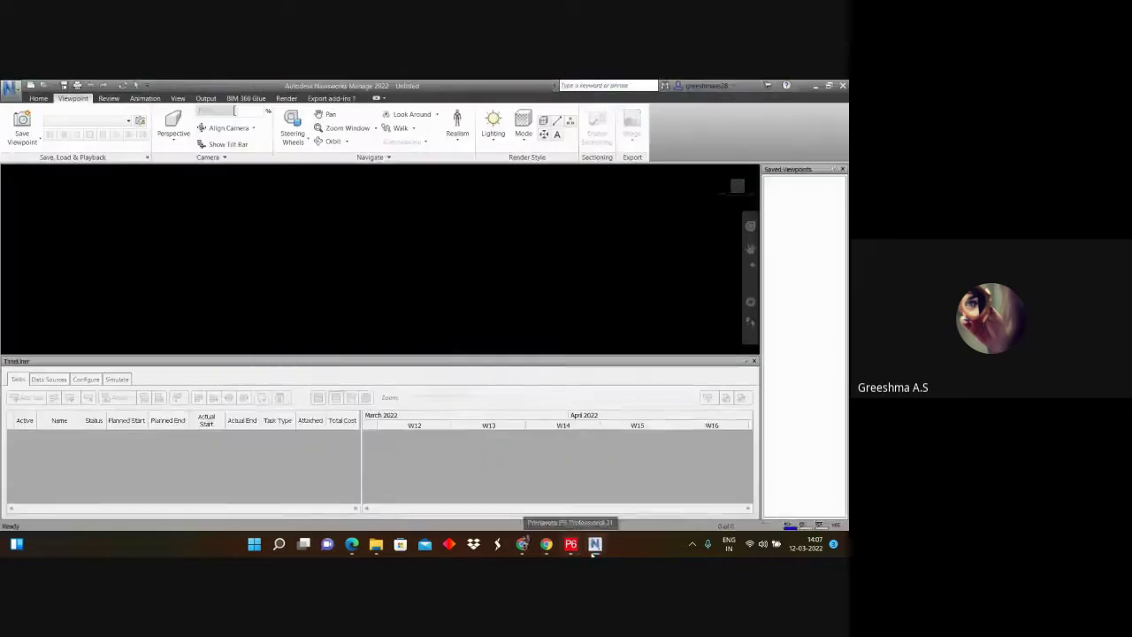
Step: Open the recent STRUCTURAL.nwd model and close the TimeLiner panel
{"action": "left_click", "coordinate": [10, 88]}
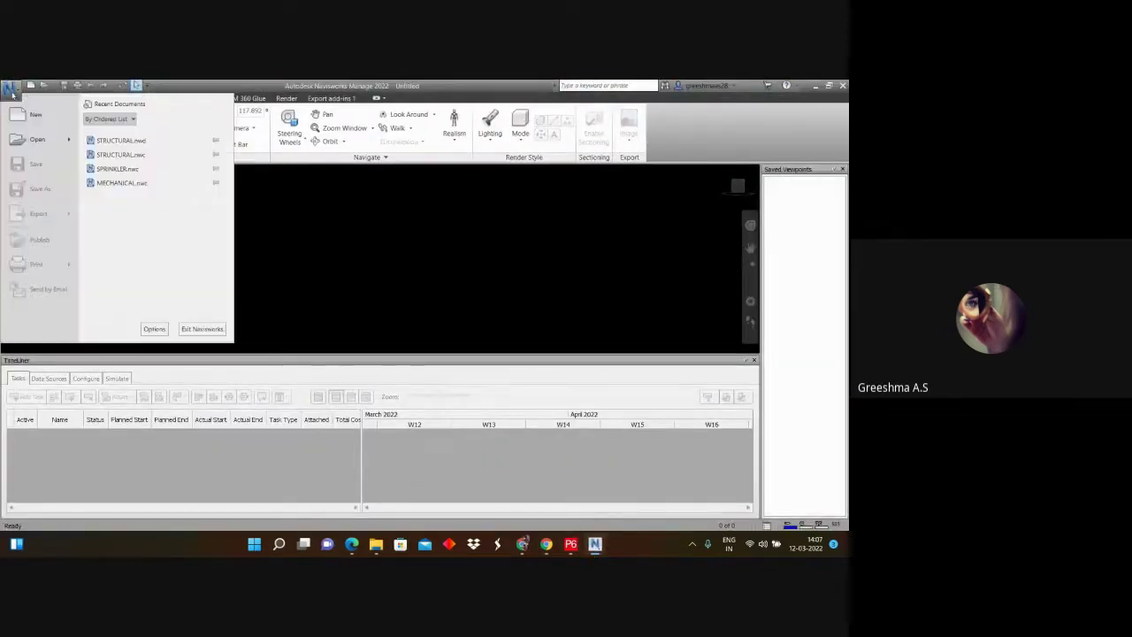
{"action": "left_click", "coordinate": [115, 141]}
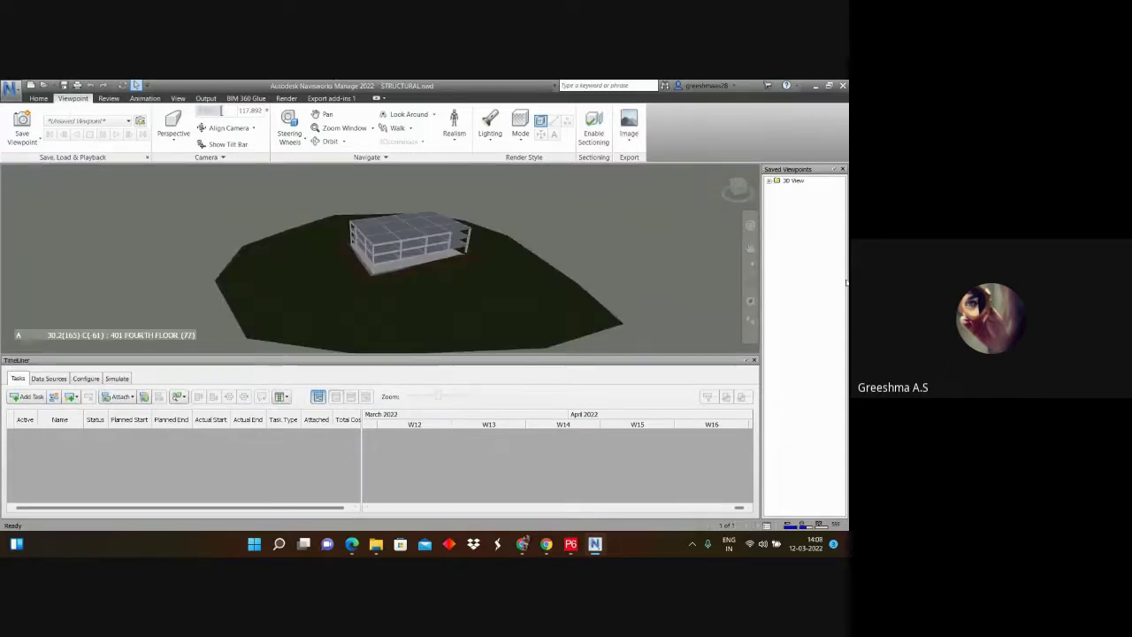
{"action": "left_click", "coordinate": [755, 360]}
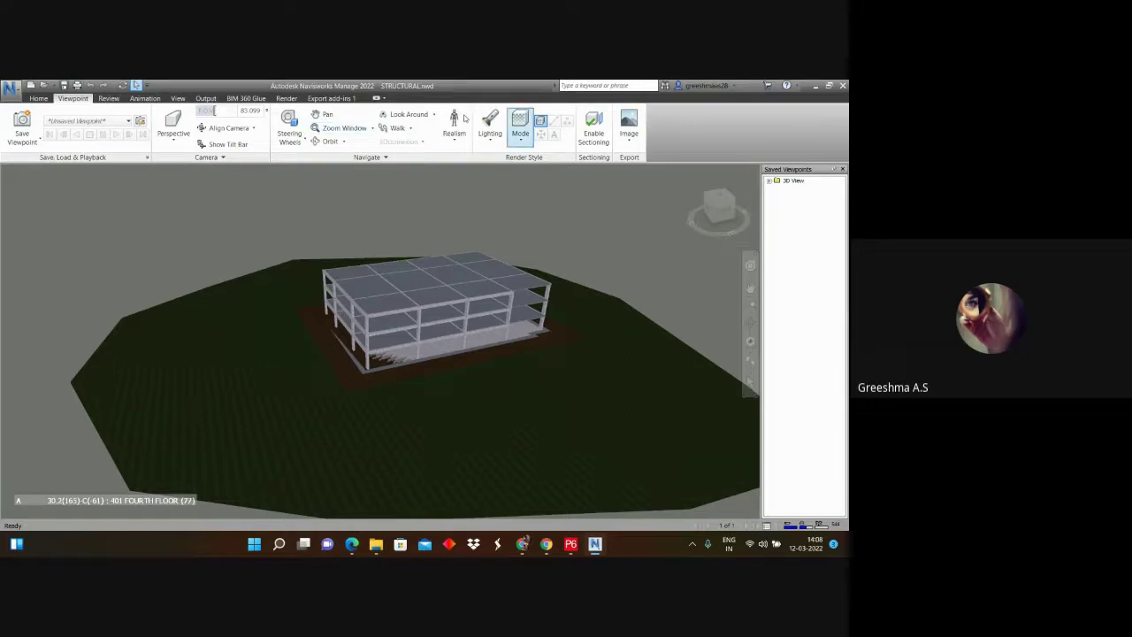
Step: Reopen TimeLiner on the Data Sources tab and check the Add list without choosing
{"action": "left_click", "coordinate": [38, 98]}
{"action": "left_click", "coordinate": [532, 124]}
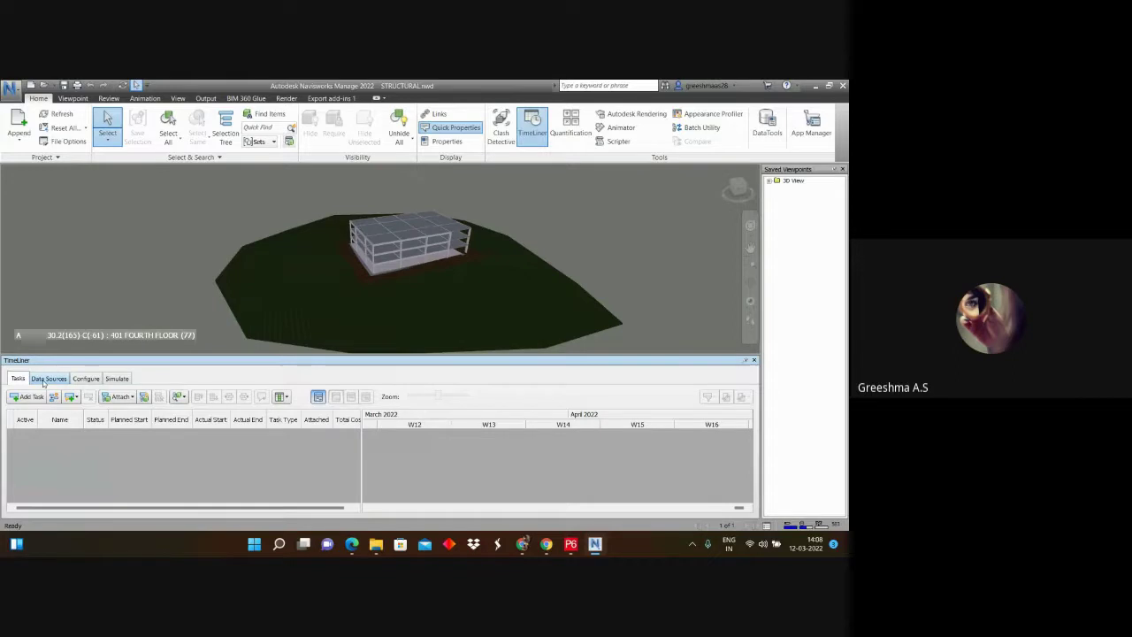
{"action": "left_click", "coordinate": [46, 379]}
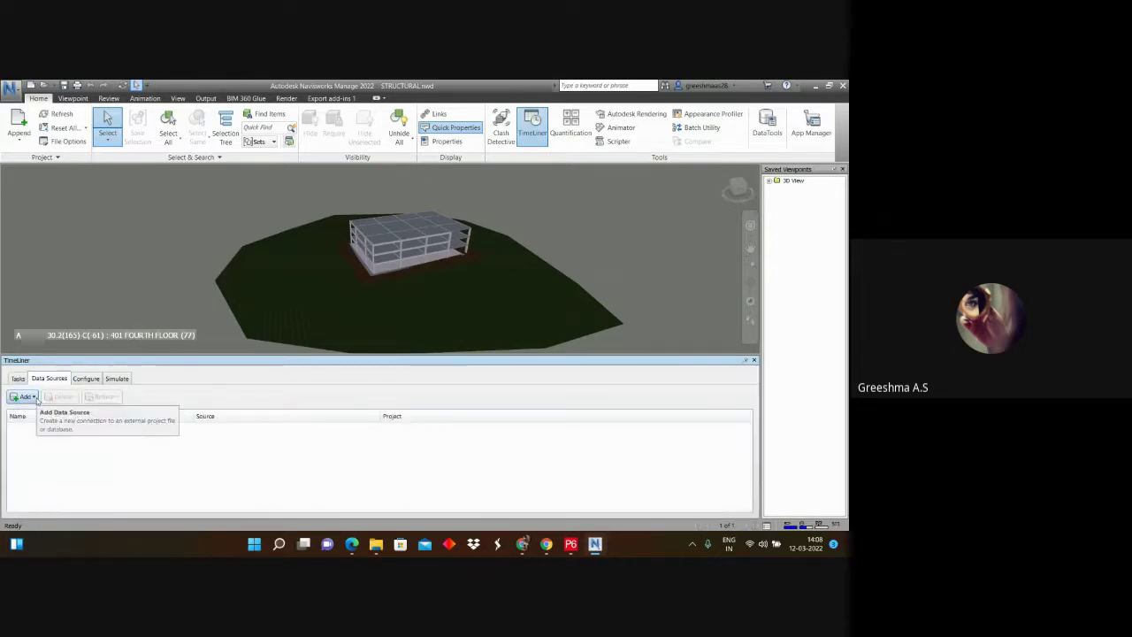
{"action": "left_click", "coordinate": [36, 397]}
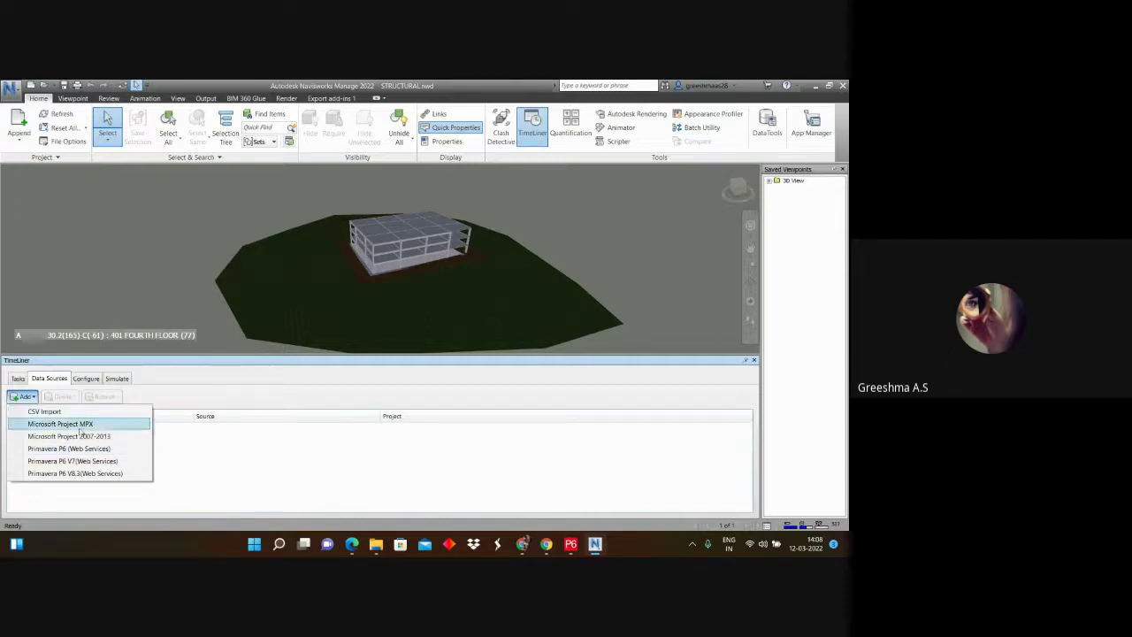
{"action": "left_click", "coordinate": [474, 480]}
Step: Start a P6 XLSX export including activities, relationships, expenses, resources and resource assignments
{"action": "left_click", "coordinate": [570, 546]}
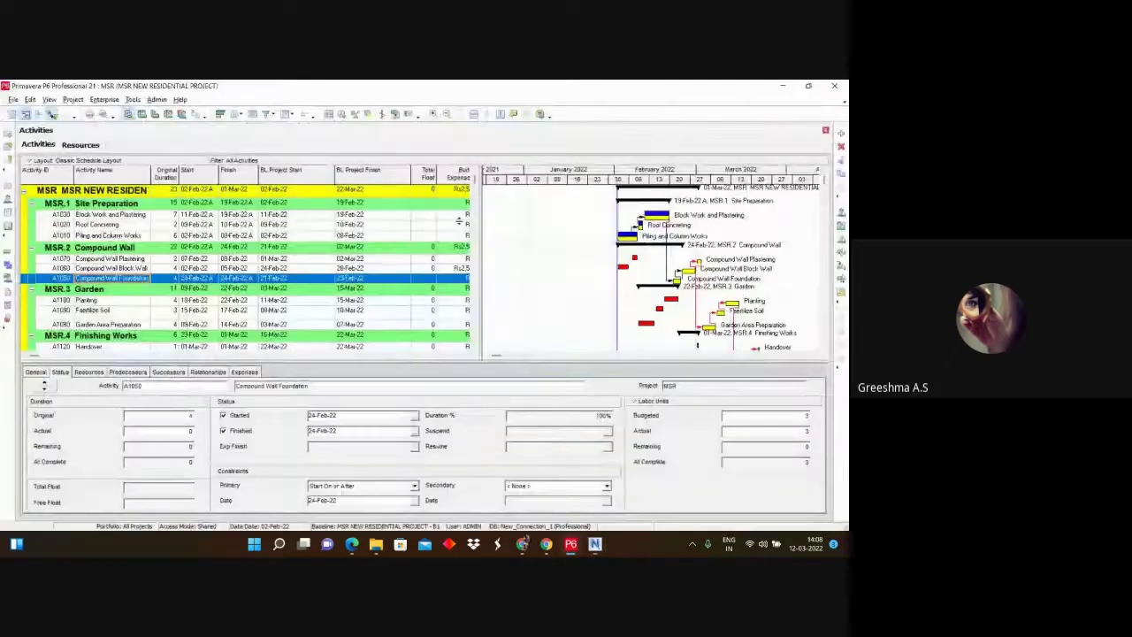
{"action": "left_click", "coordinate": [13, 99]}
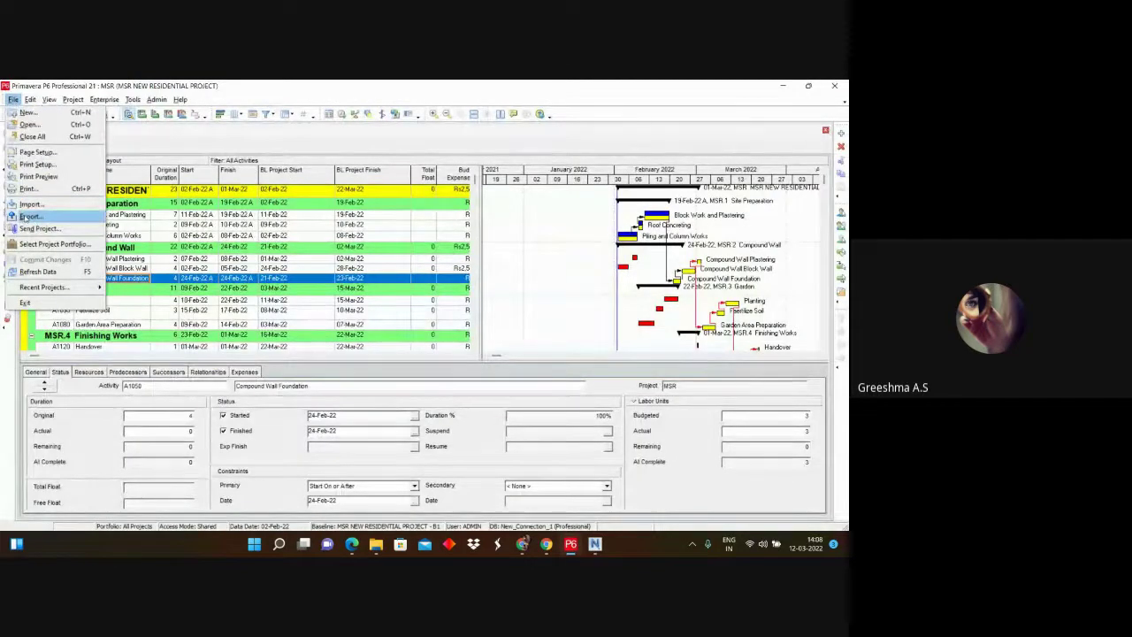
{"action": "left_click", "coordinate": [27, 217]}
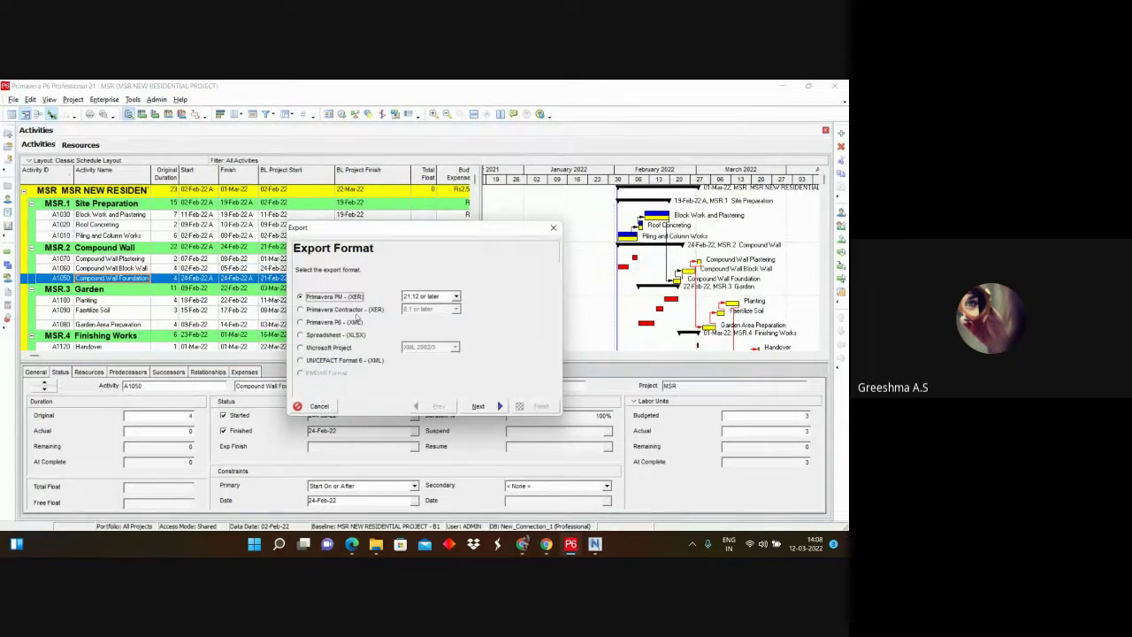
{"action": "left_click", "coordinate": [305, 335]}
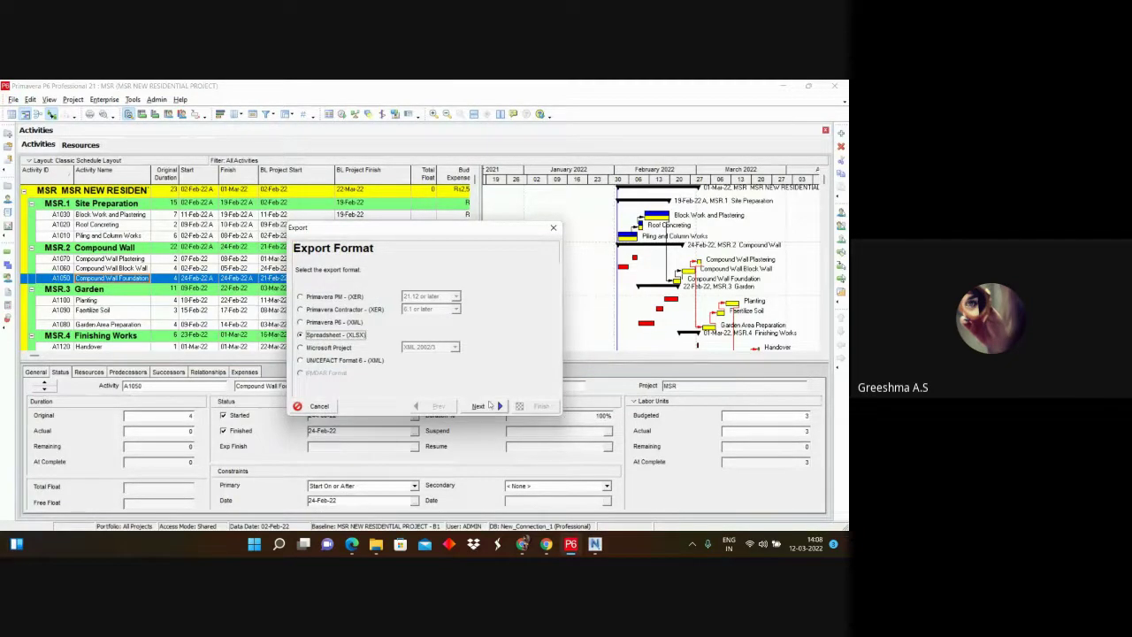
{"action": "left_click", "coordinate": [485, 406]}
{"action": "left_click", "coordinate": [316, 295]}
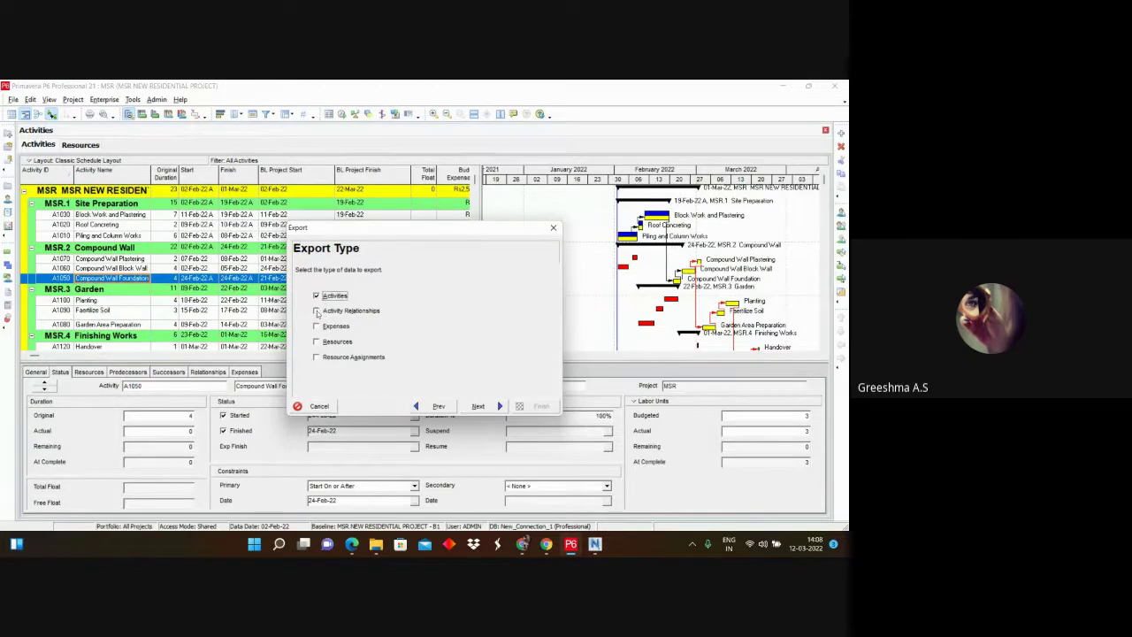
{"action": "left_click", "coordinate": [317, 311]}
{"action": "left_click", "coordinate": [316, 342]}
{"action": "left_click", "coordinate": [316, 356]}
Step: Export the MSR project with the New template to MSR.xlsx
{"action": "left_click", "coordinate": [482, 405]}
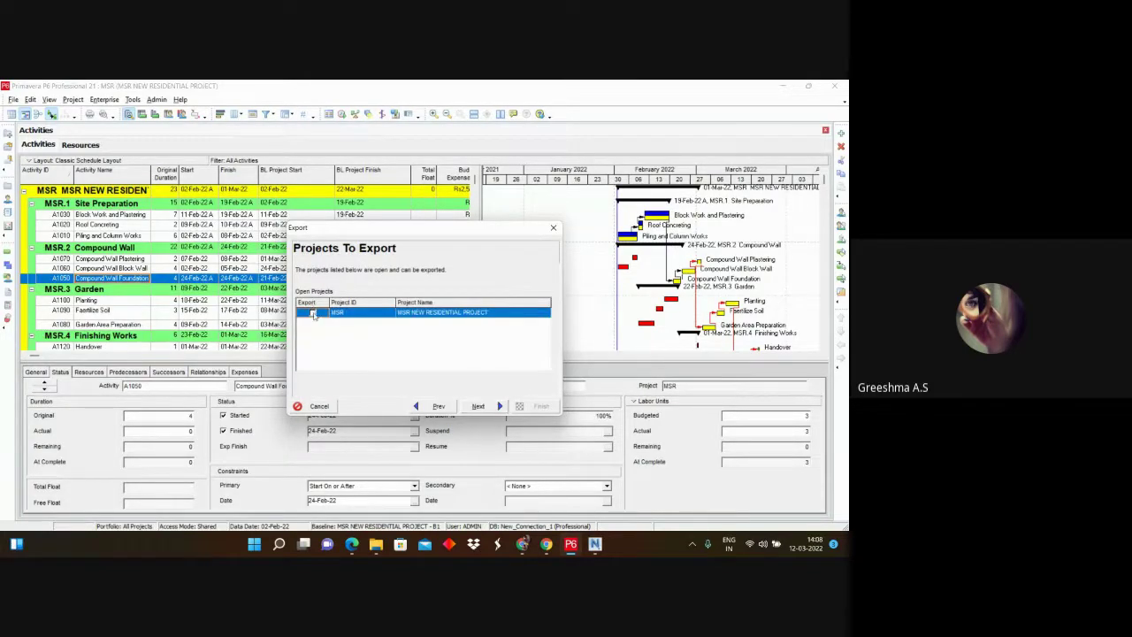
{"action": "left_click", "coordinate": [312, 313]}
{"action": "left_click", "coordinate": [478, 406]}
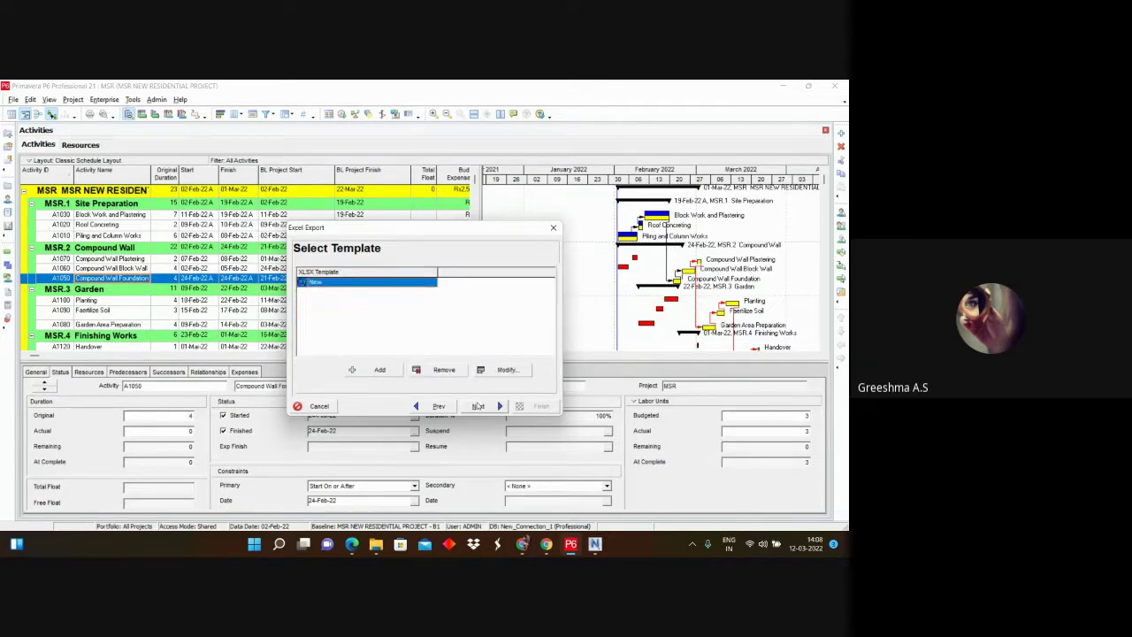
{"action": "left_click", "coordinate": [478, 406]}
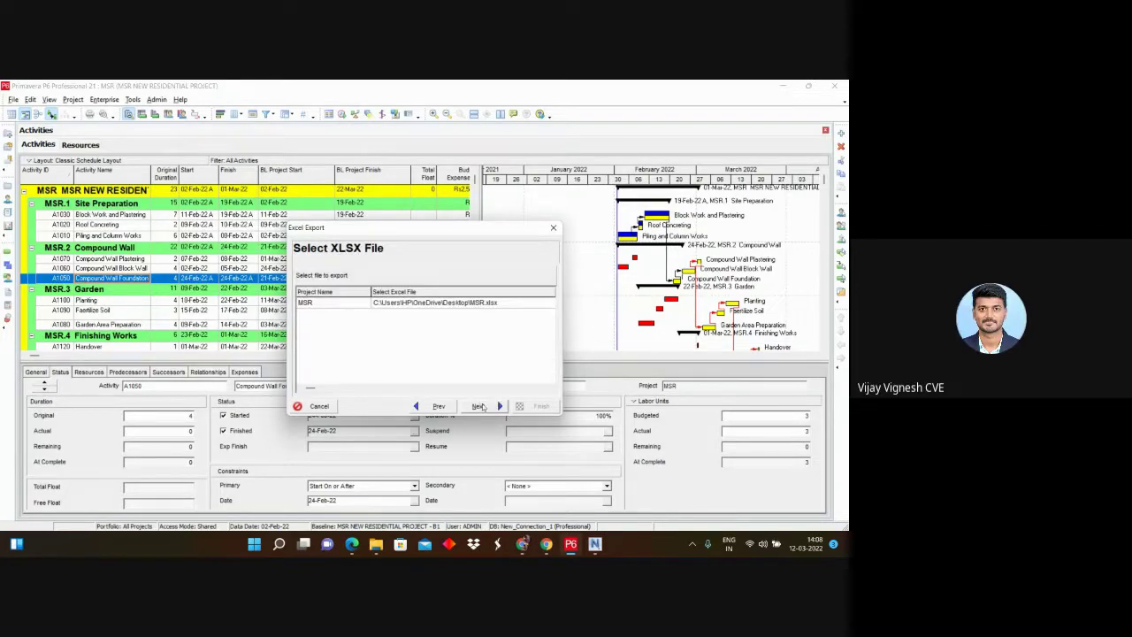
{"action": "left_click", "coordinate": [477, 406]}
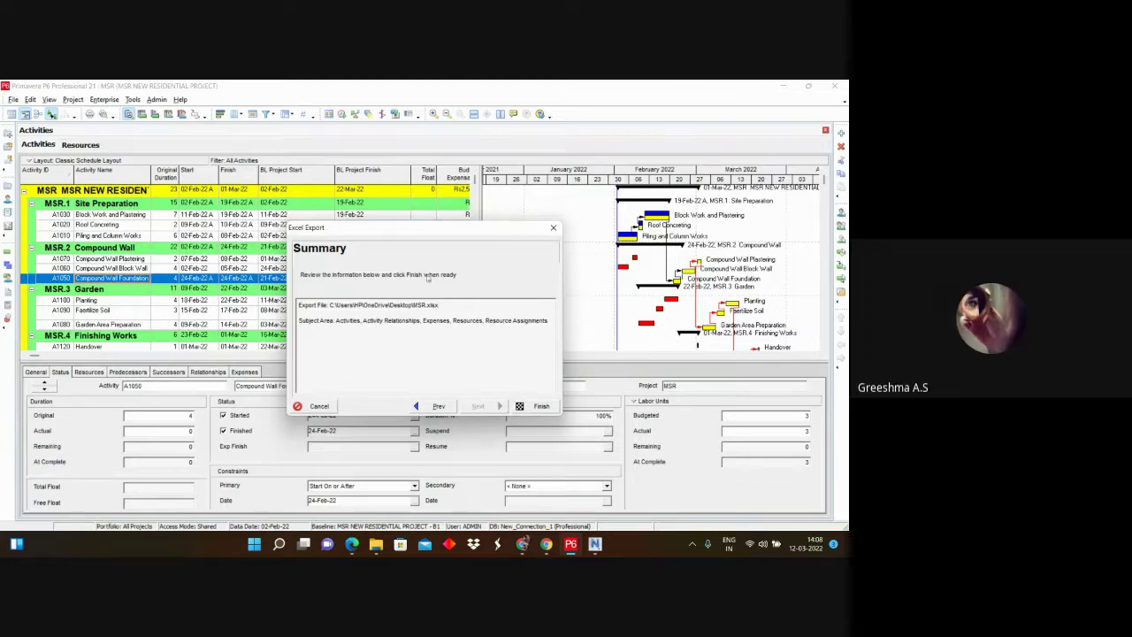
{"action": "left_click", "coordinate": [542, 407]}
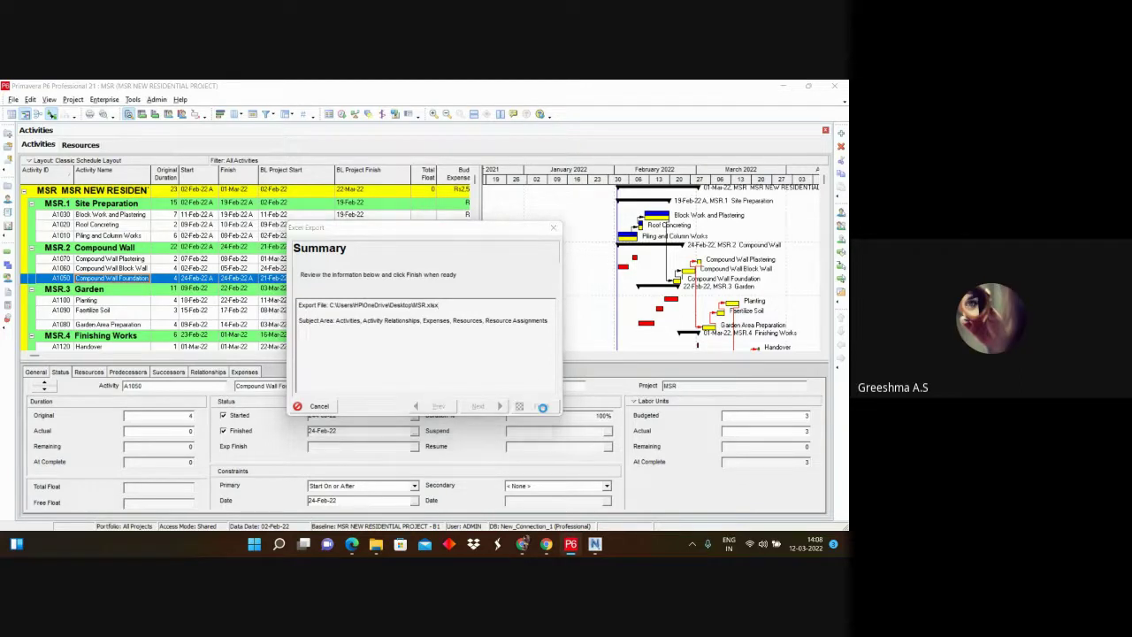
{"action": "left_click", "coordinate": [533, 406]}
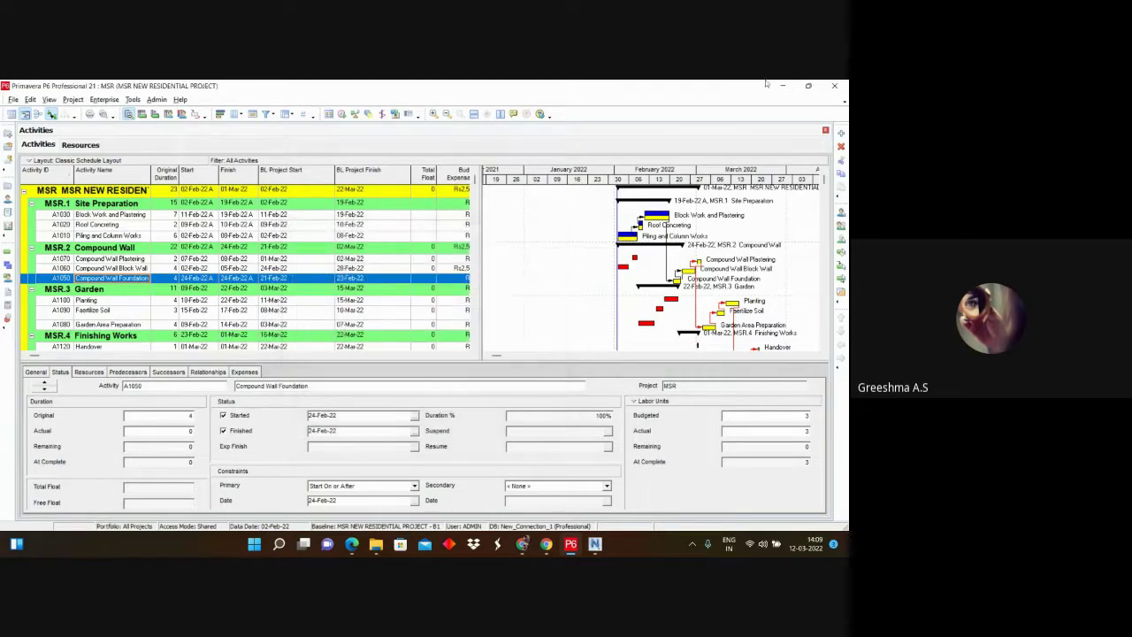
Step: Minimise the open windows and open MSR.xlsx from the desktop
{"action": "left_click", "coordinate": [785, 88]}
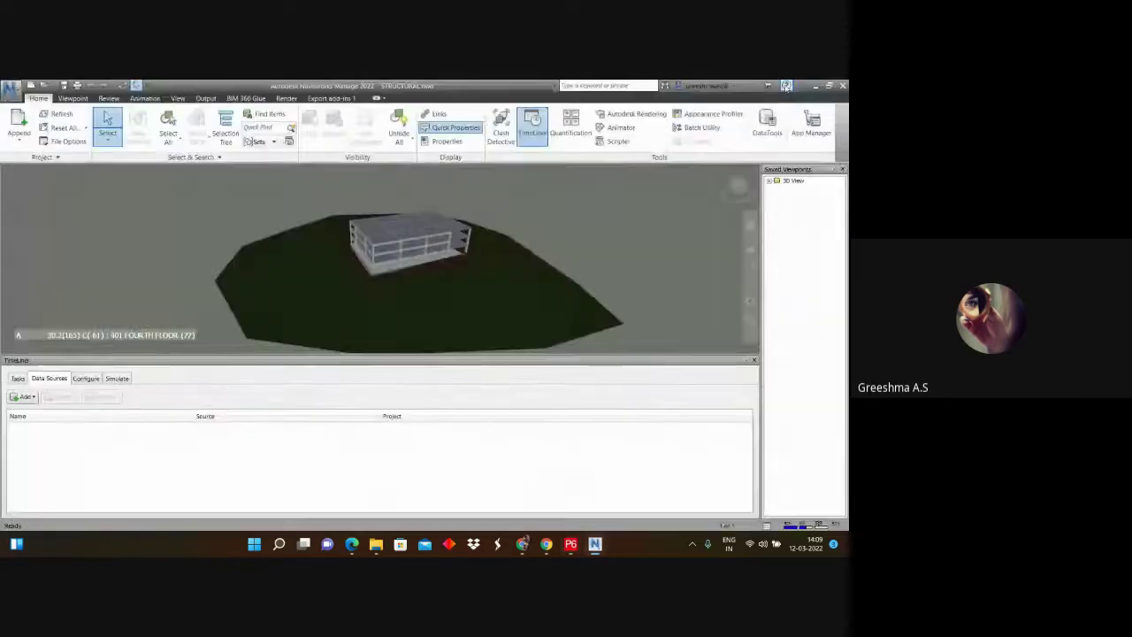
{"action": "left_click", "coordinate": [784, 89]}
{"action": "left_click", "coordinate": [785, 88]}
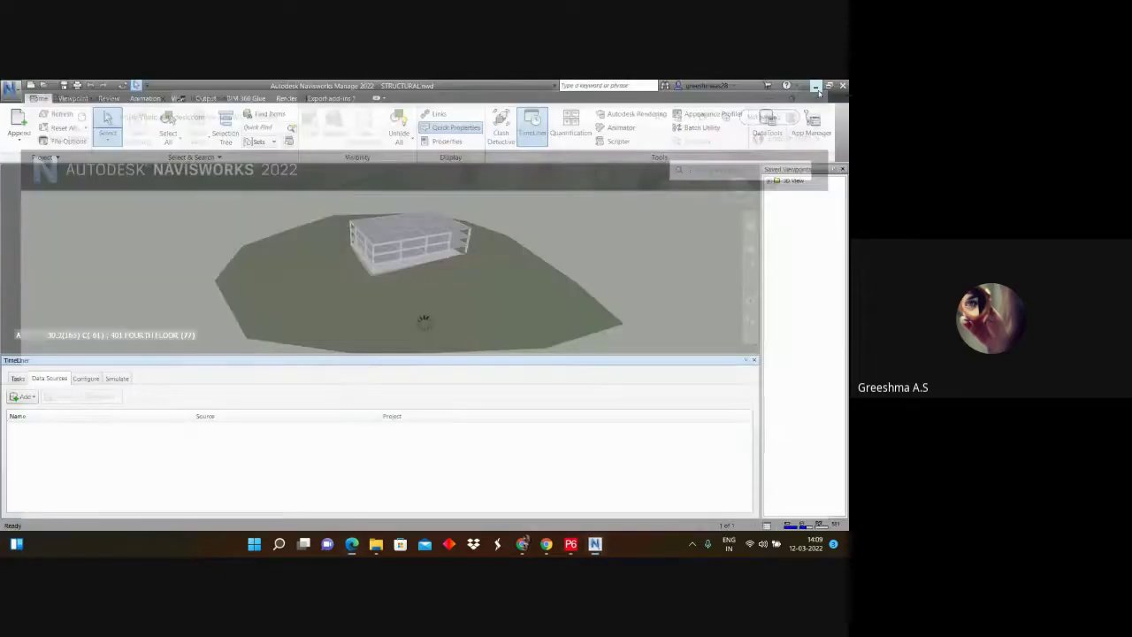
{"action": "left_click", "coordinate": [800, 83]}
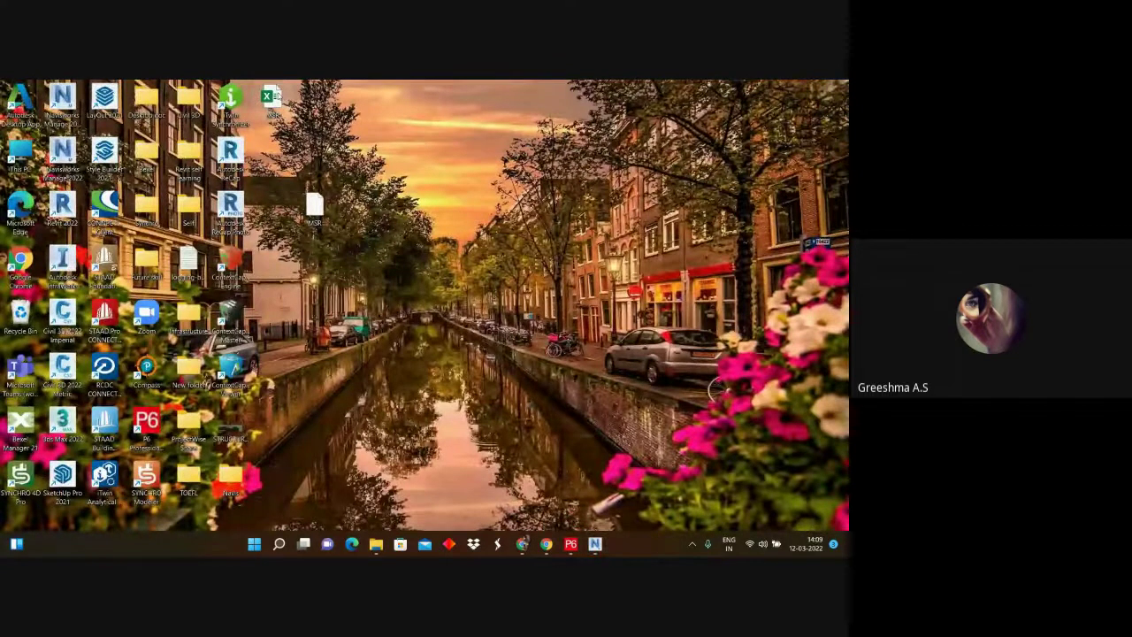
{"action": "double_click", "coordinate": [271, 97]}
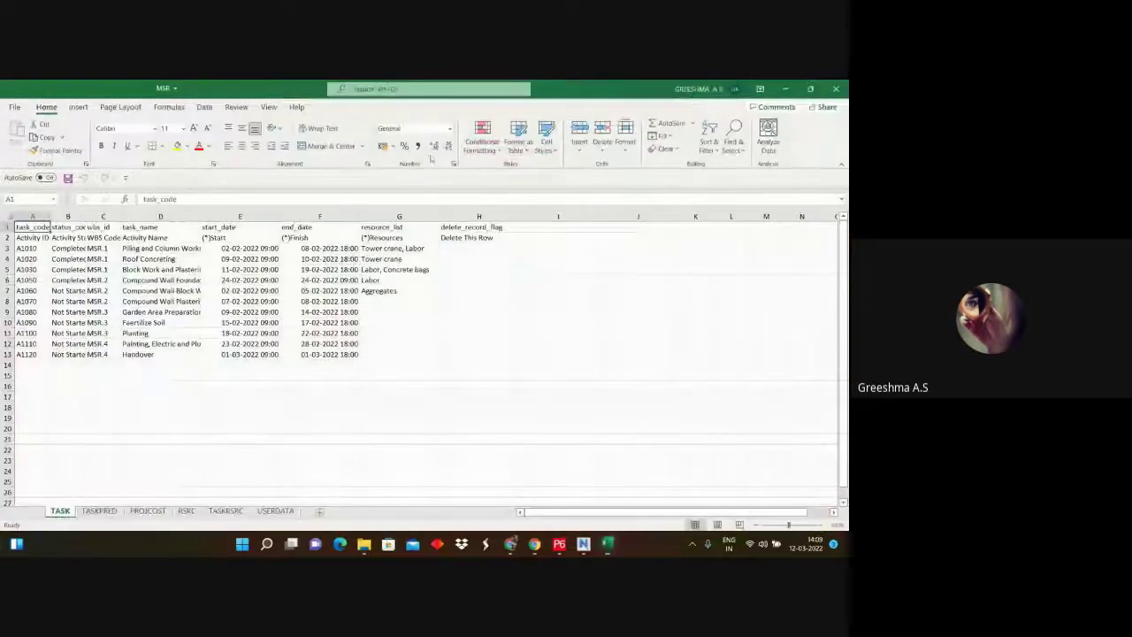
Step: Dismiss Excel's activation prompt and view the File backstage's Export and Publish pages
{"action": "left_click", "coordinate": [15, 107]}
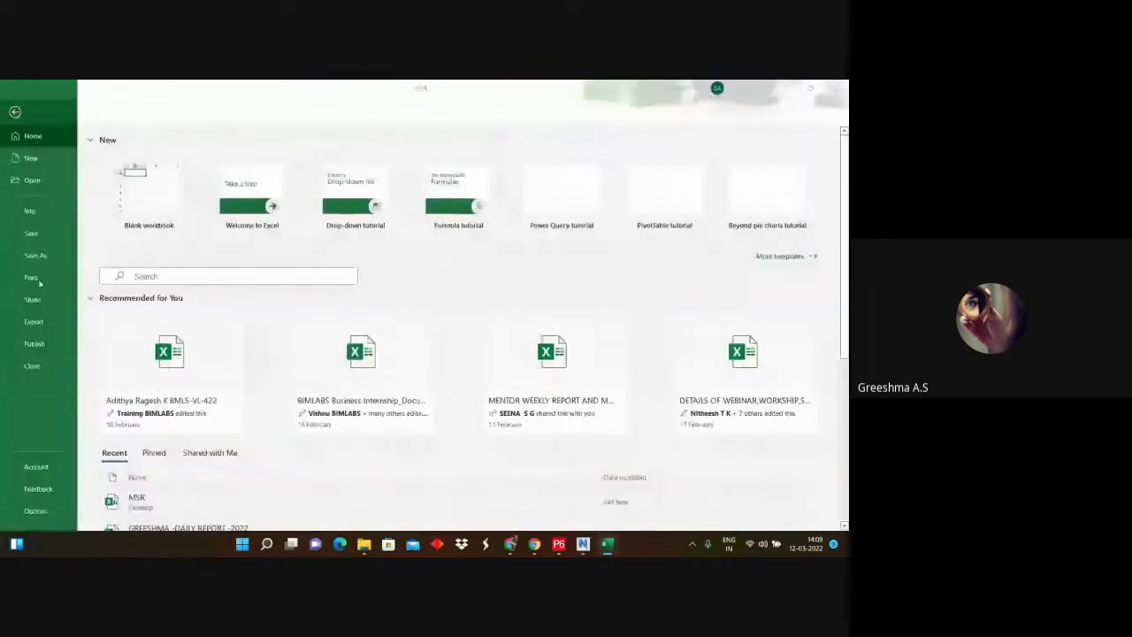
{"action": "left_click", "coordinate": [549, 178]}
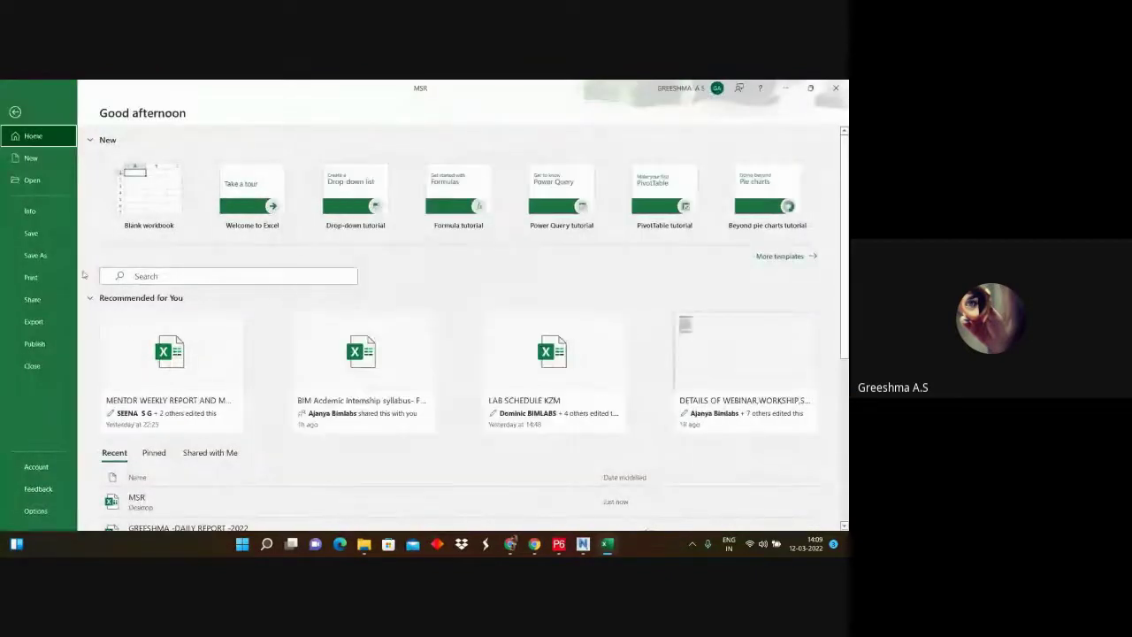
{"action": "left_click", "coordinate": [45, 329]}
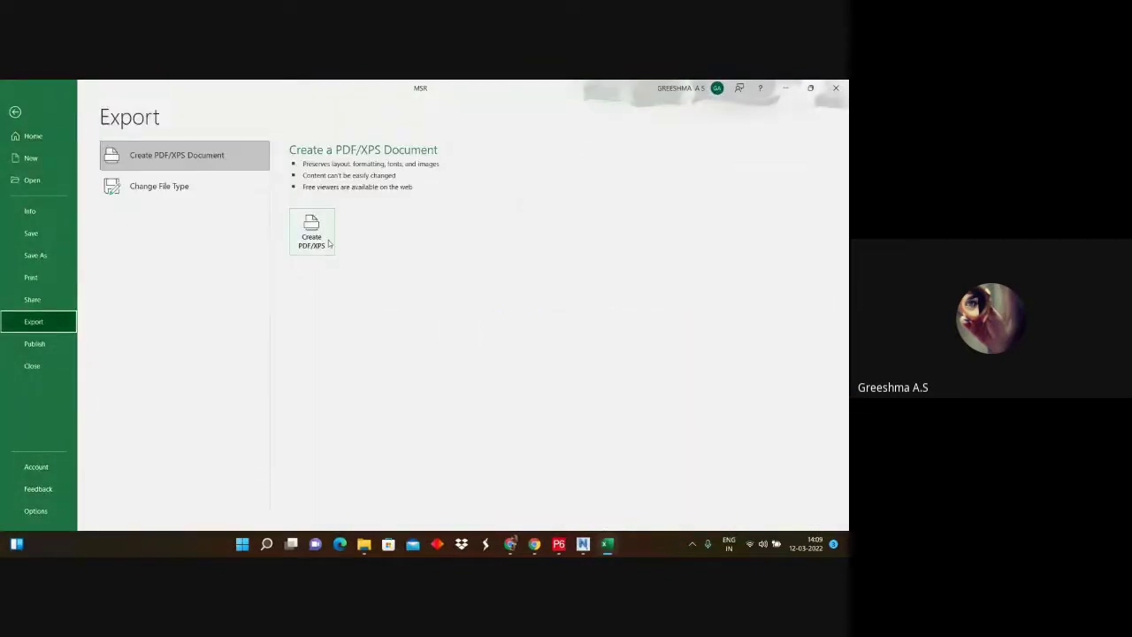
{"action": "left_click", "coordinate": [39, 348]}
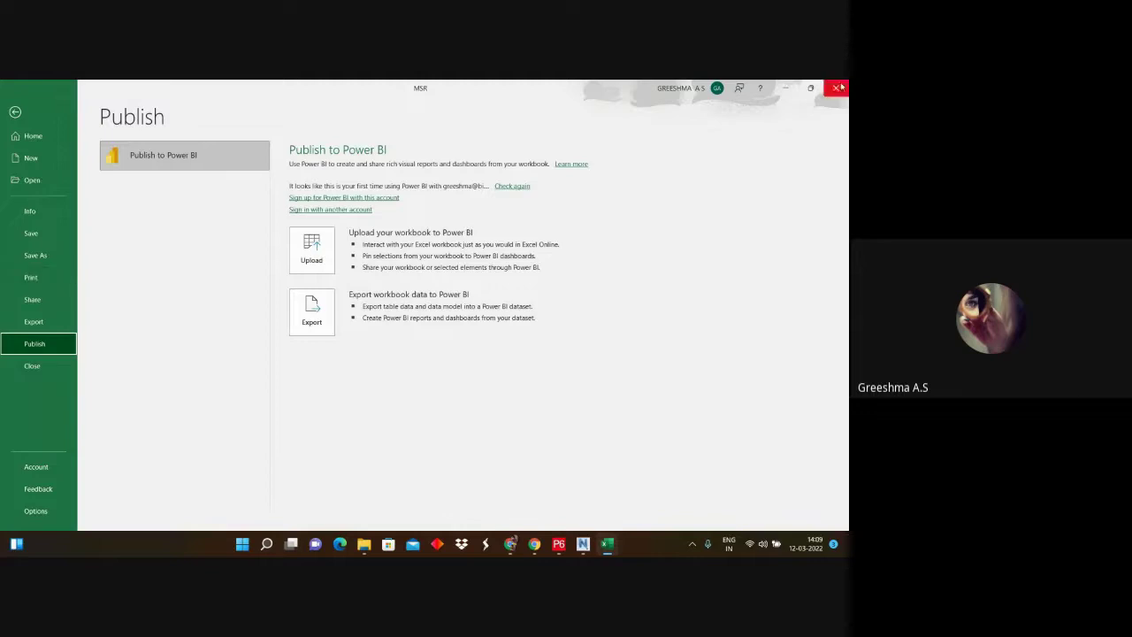
Step: Start a TimeLiner CSV Import, browse the Desktop, cancel, and minimise Navisworks
{"action": "left_click", "coordinate": [583, 543]}
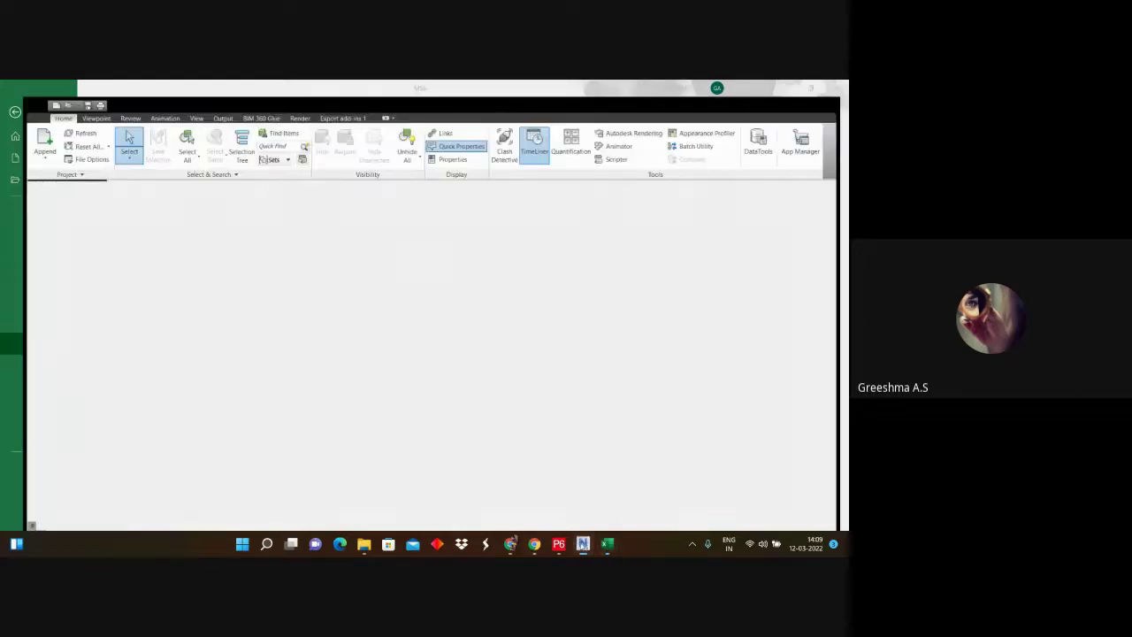
{"action": "left_click", "coordinate": [25, 396]}
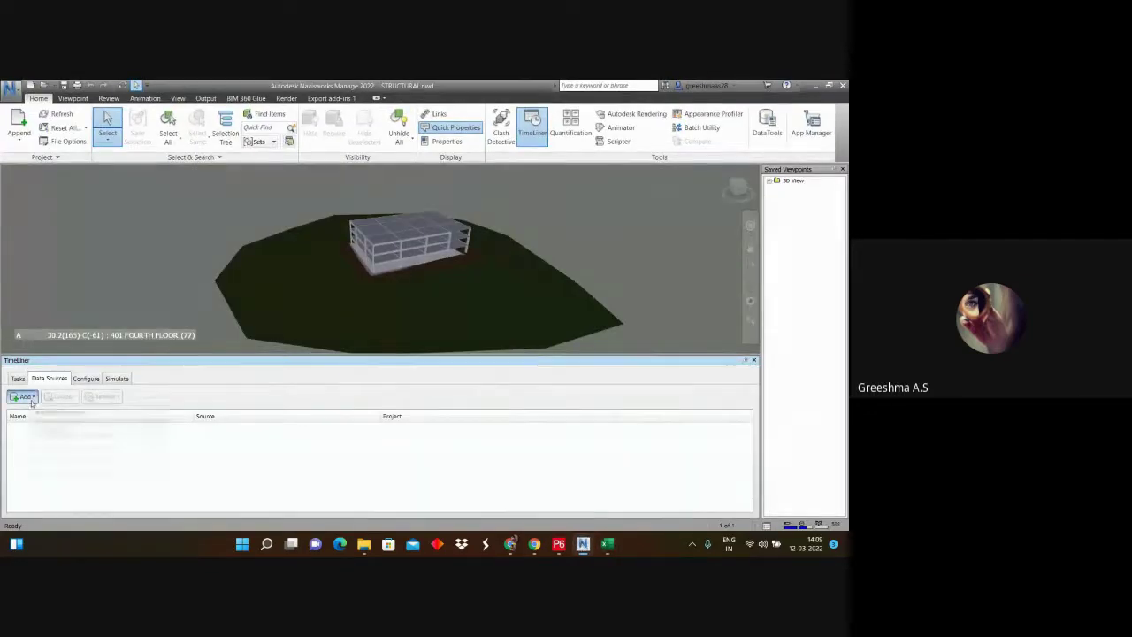
{"action": "left_click", "coordinate": [33, 410]}
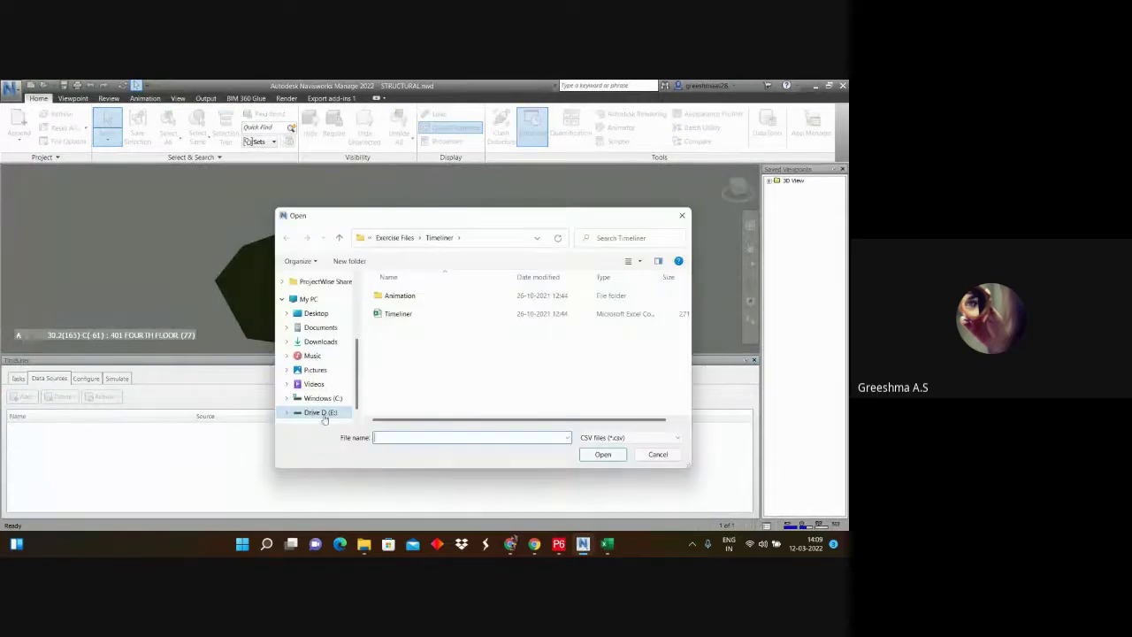
{"action": "left_click", "coordinate": [316, 322]}
{"action": "scroll", "coordinate": [430, 346], "scroll_direction": "down", "scroll_amount": 1}
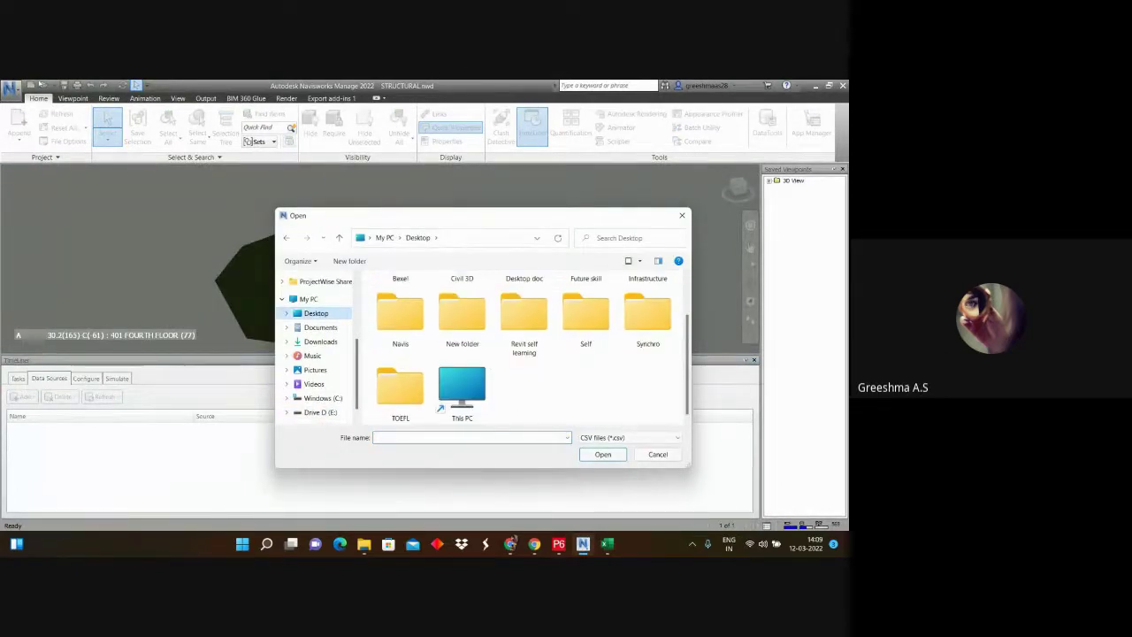
{"action": "scroll", "coordinate": [570, 352], "scroll_direction": "up", "scroll_amount": 1}
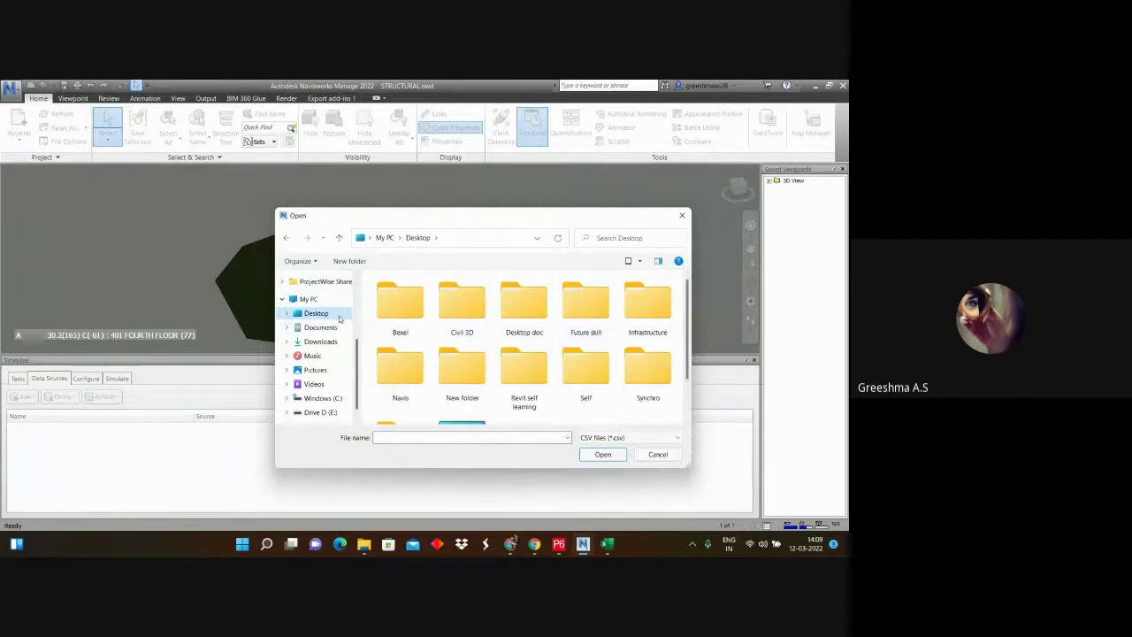
{"action": "left_click", "coordinate": [682, 215]}
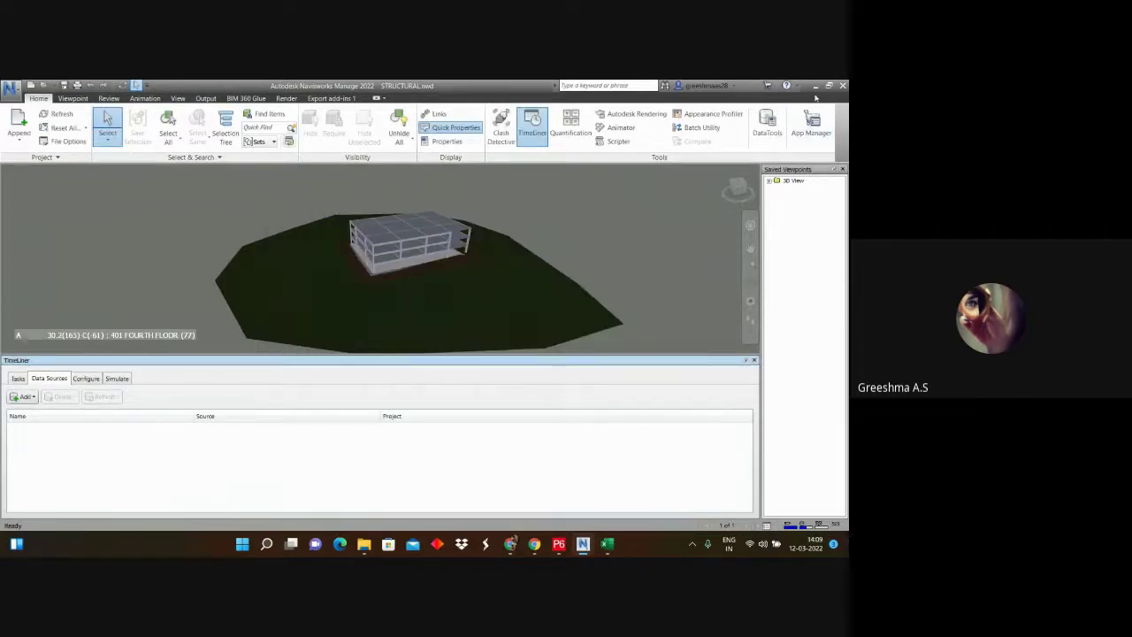
{"action": "left_click", "coordinate": [815, 86]}
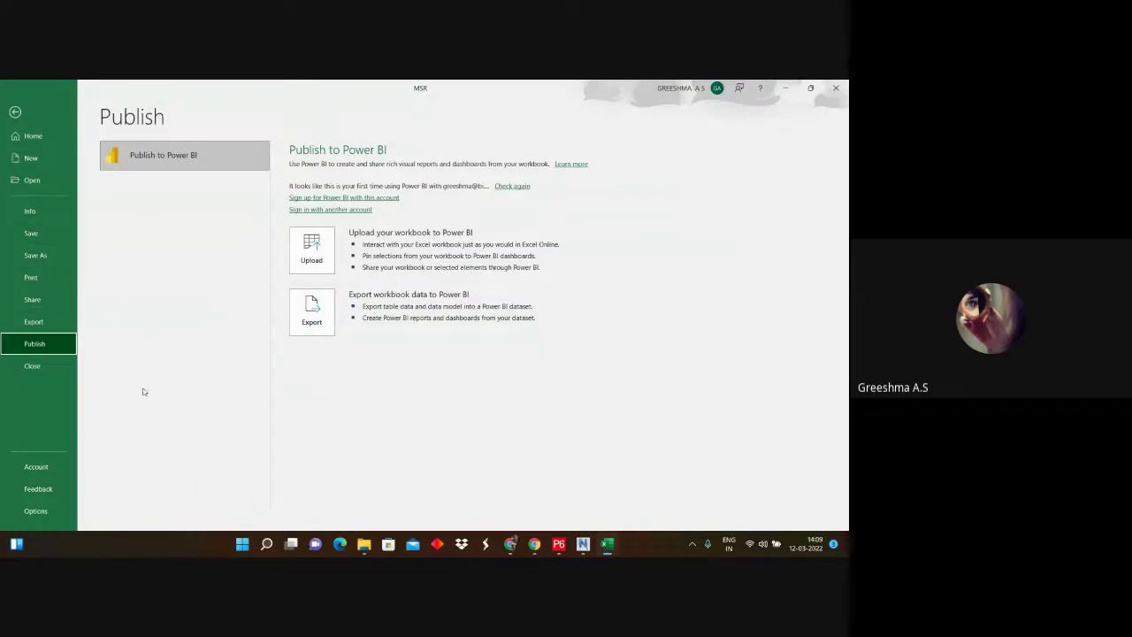
Step: Check Excel's Change File Type options, return to the TASK sheet, and minimise Excel
{"action": "left_click", "coordinate": [37, 329]}
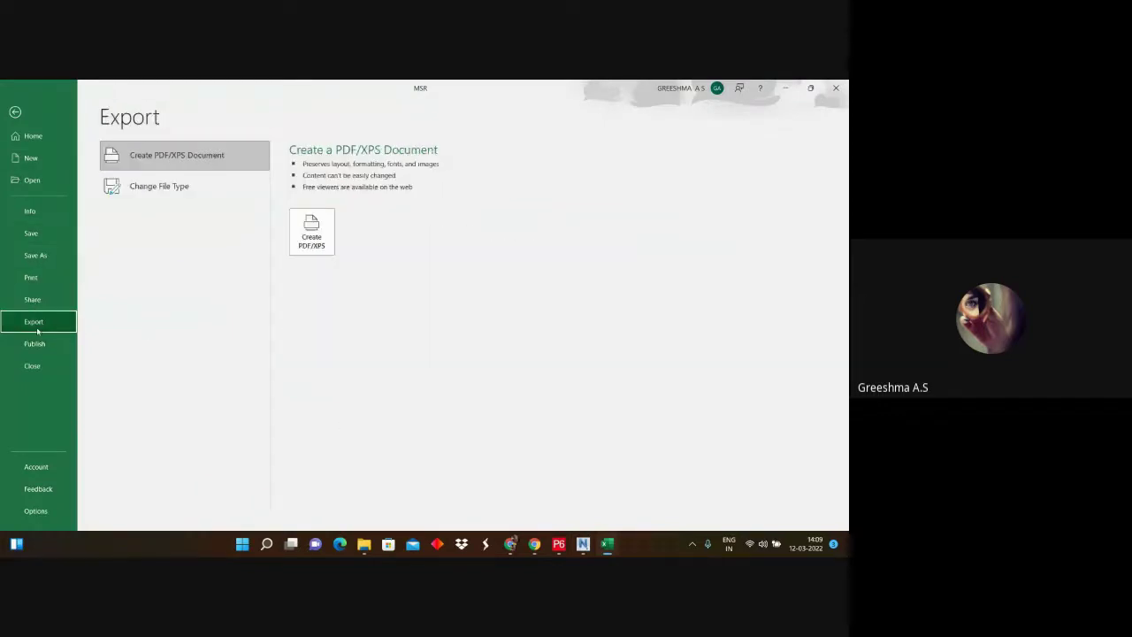
{"action": "left_click", "coordinate": [127, 178]}
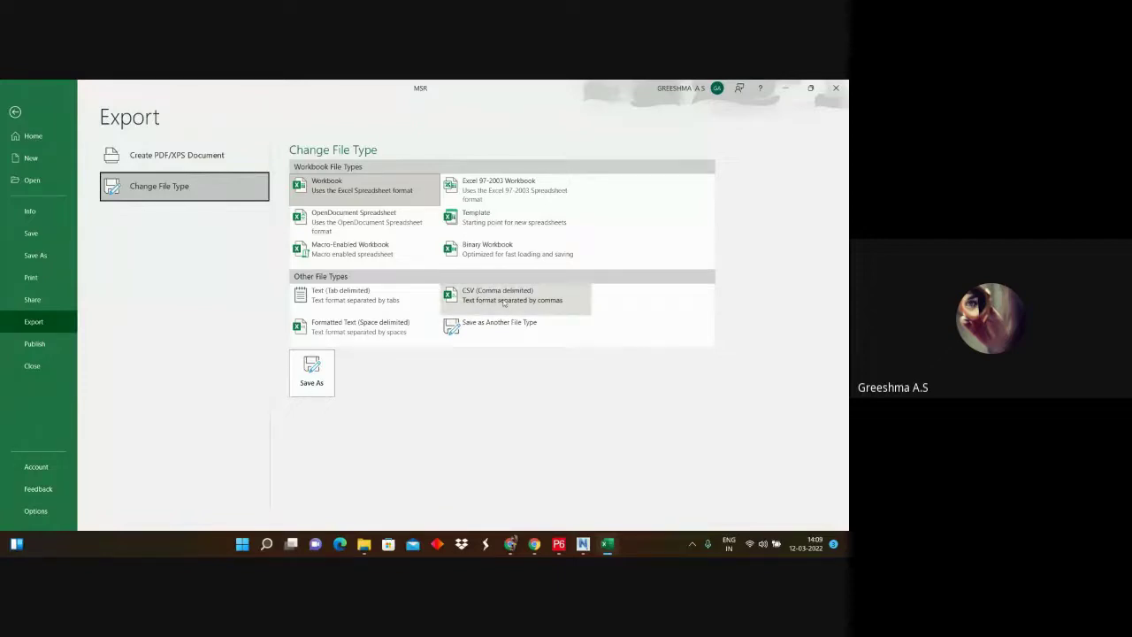
{"action": "left_click", "coordinate": [13, 109]}
{"action": "scroll", "coordinate": [425, 354], "scroll_direction": "down", "scroll_amount": 3}
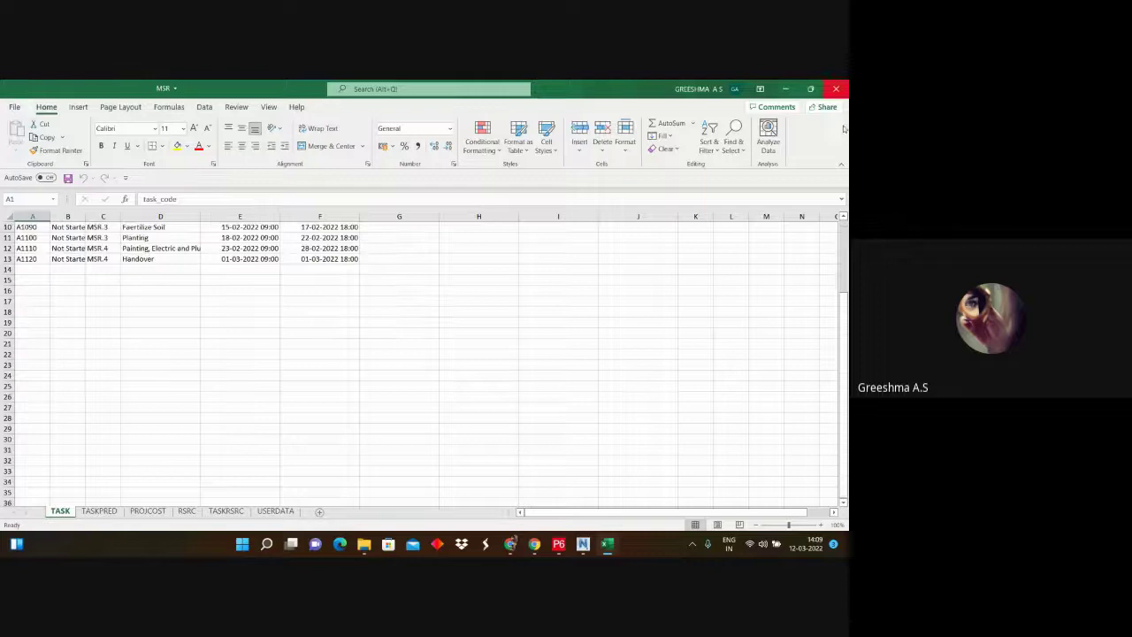
{"action": "left_click", "coordinate": [785, 89]}
Step: Start an XLSX spreadsheet export in P6, cancel it at the data-type step, and minimise P6
{"action": "left_click", "coordinate": [559, 544]}
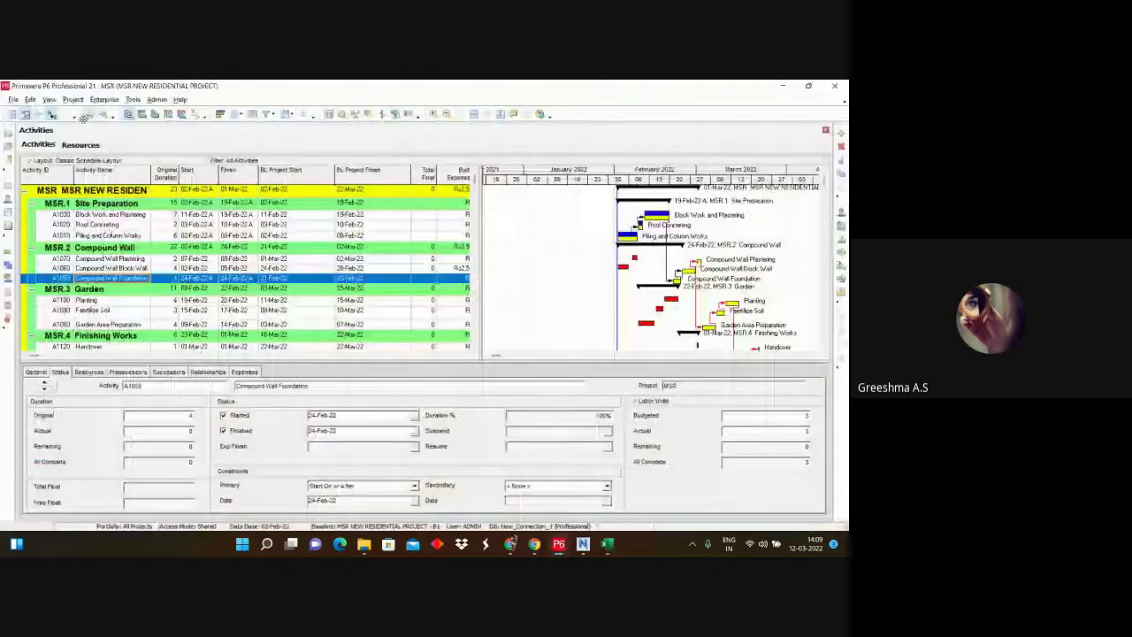
{"action": "left_click", "coordinate": [14, 99]}
{"action": "left_click", "coordinate": [51, 220]}
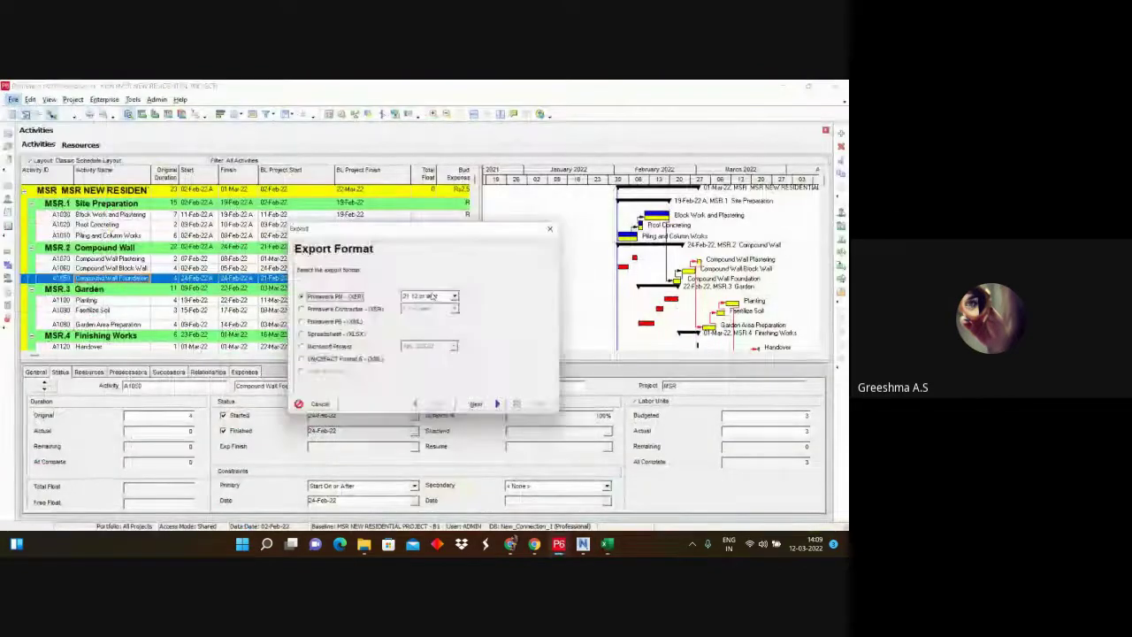
{"action": "left_click", "coordinate": [301, 335]}
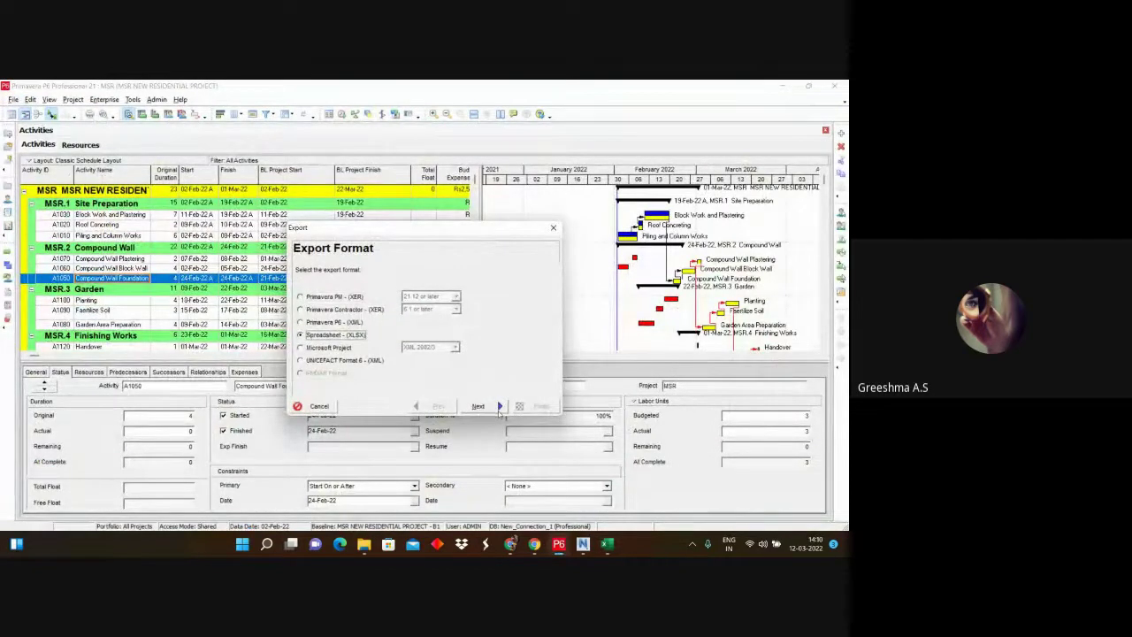
{"action": "left_click", "coordinate": [499, 406]}
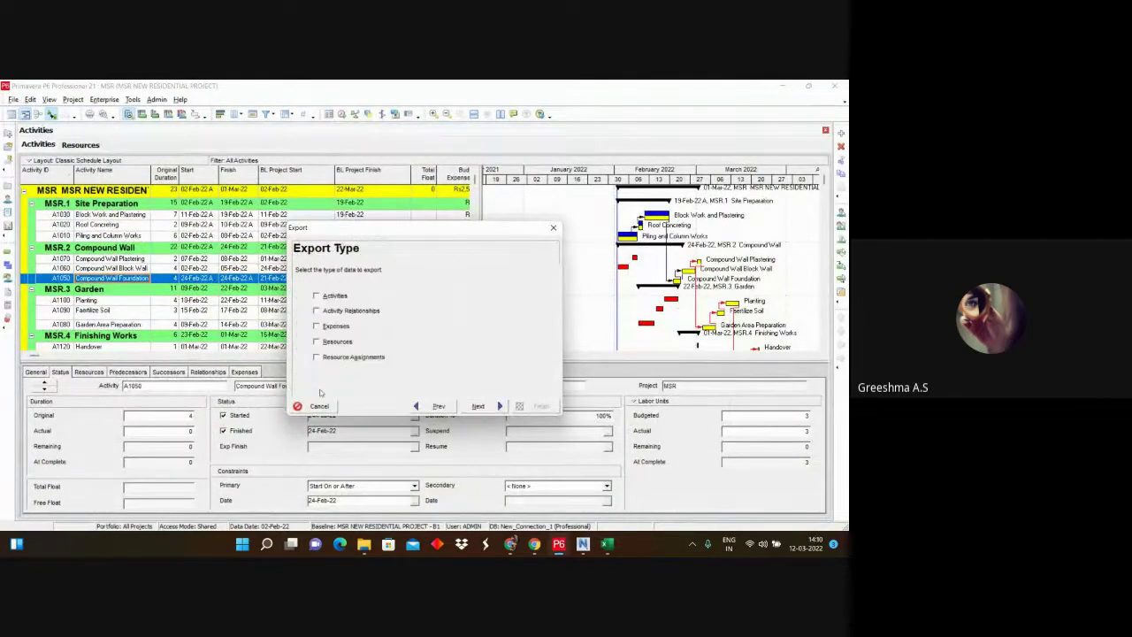
{"action": "left_click", "coordinate": [554, 228]}
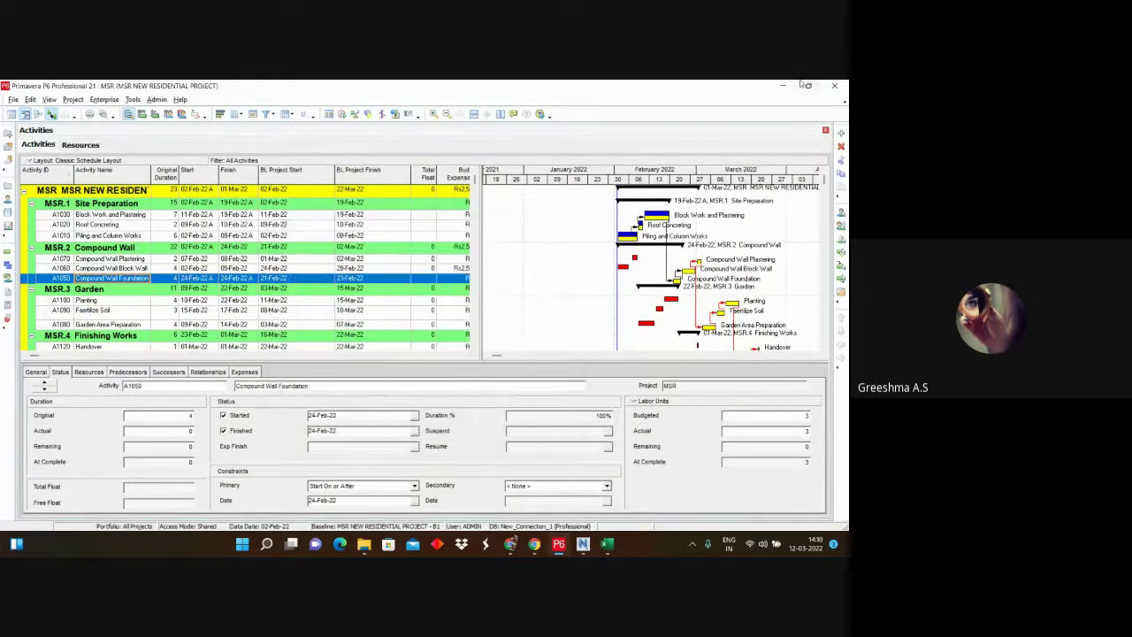
{"action": "left_click", "coordinate": [790, 85]}
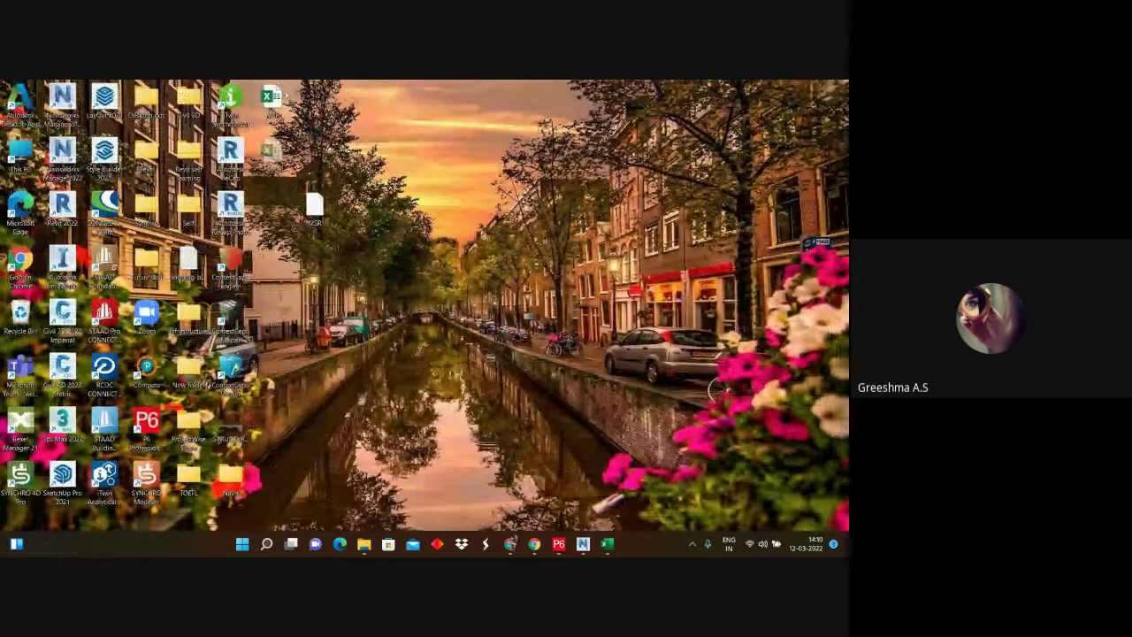
Step: Export the MSR workbook's active TASK sheet as CSV (Comma delimited) MSR on the Desktop, then minimize Excel
{"action": "left_click", "coordinate": [607, 546]}
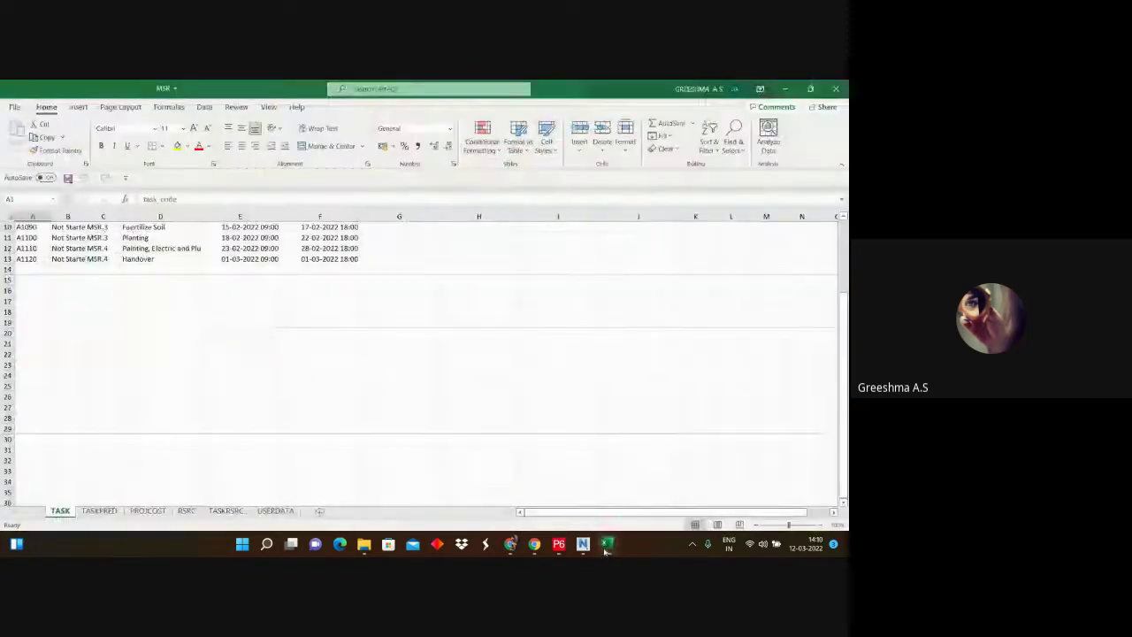
{"action": "left_click", "coordinate": [14, 106]}
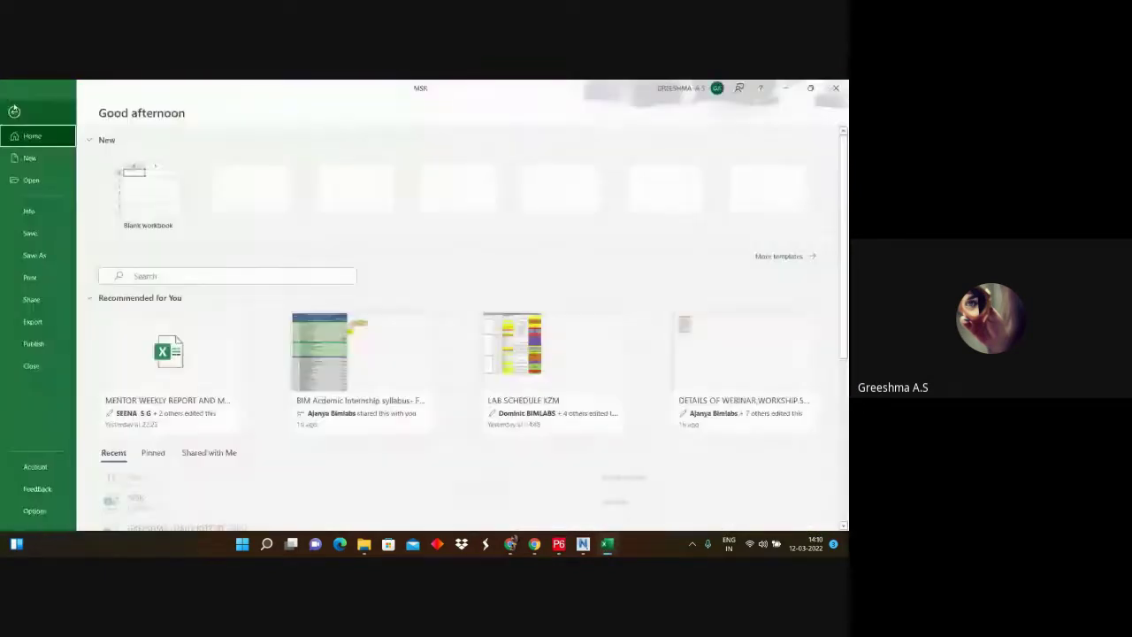
{"action": "left_click", "coordinate": [52, 323]}
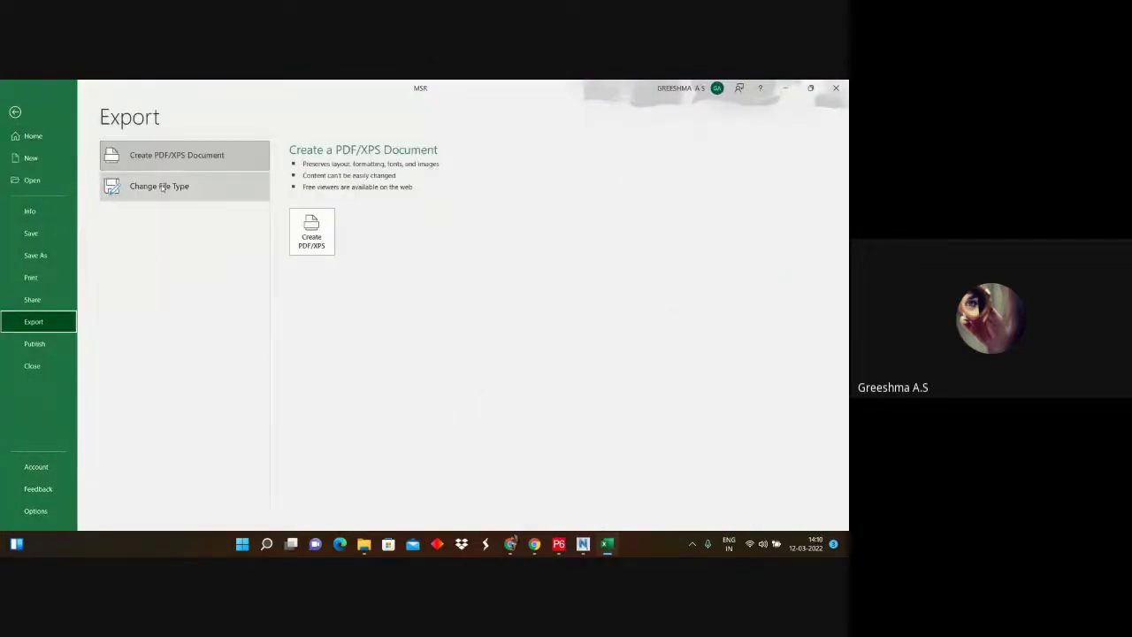
{"action": "left_click", "coordinate": [146, 194]}
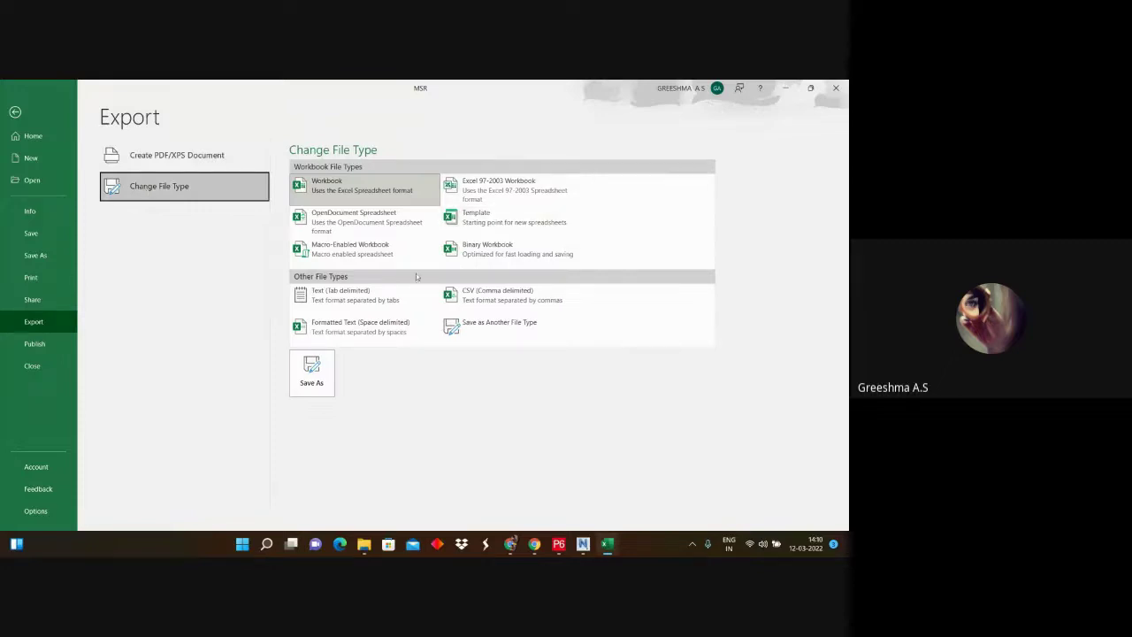
{"action": "left_click", "coordinate": [465, 305]}
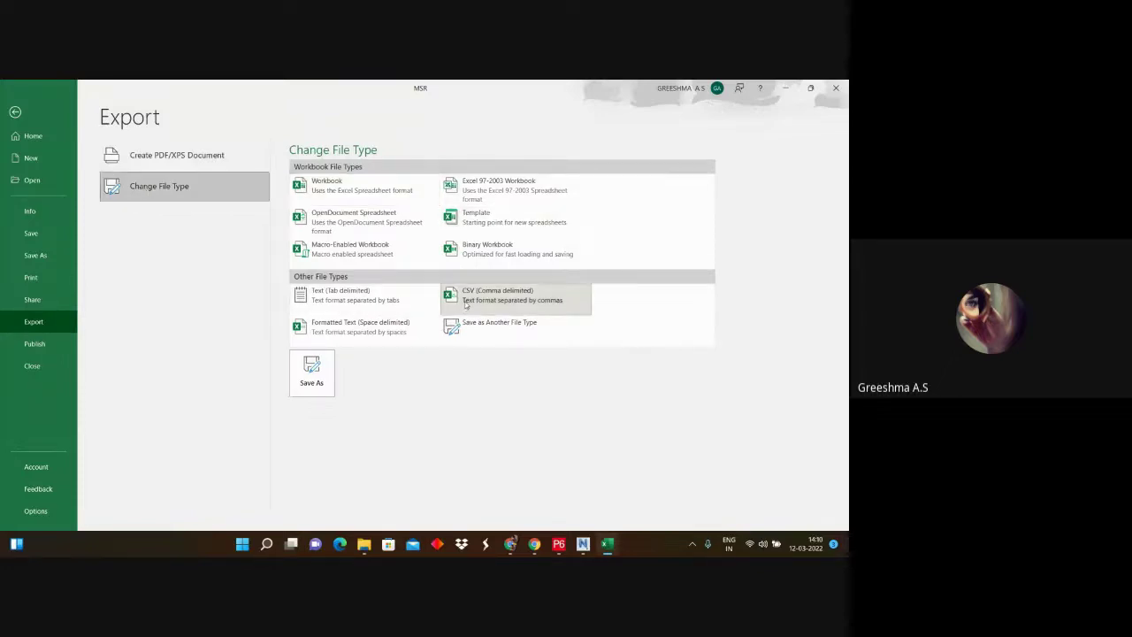
{"action": "left_click", "coordinate": [317, 389]}
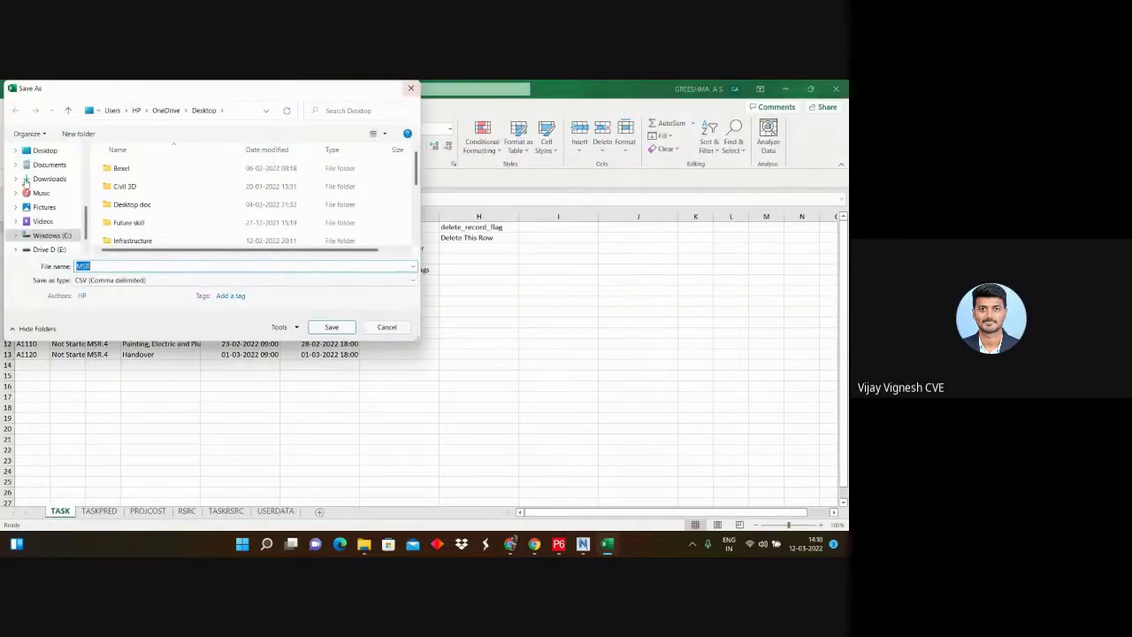
{"action": "left_click", "coordinate": [49, 151]}
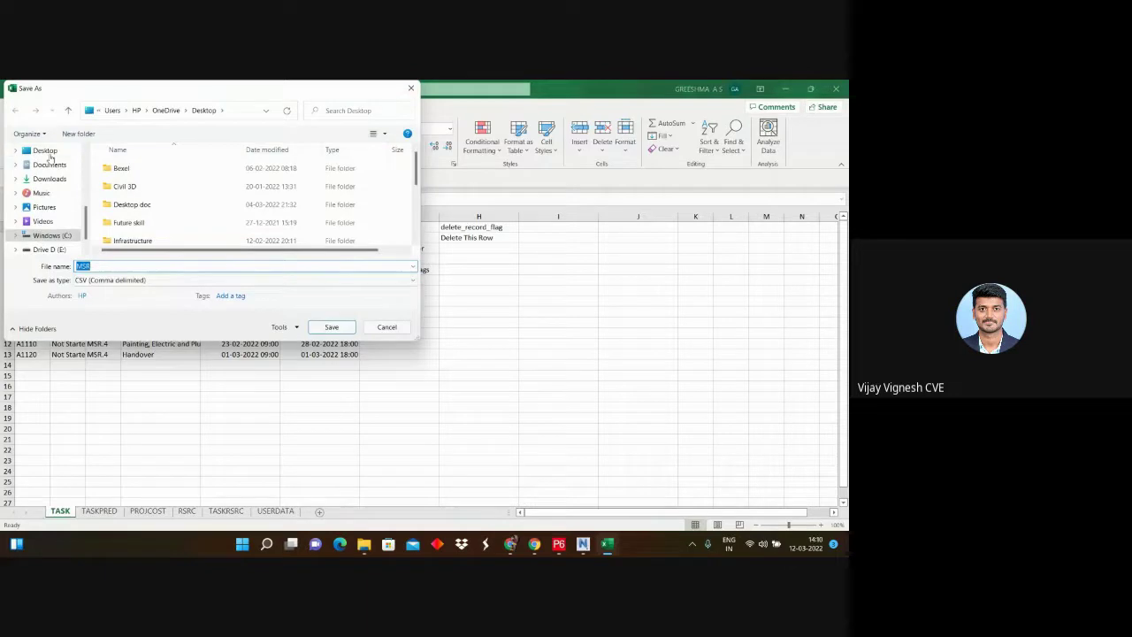
{"action": "left_click", "coordinate": [331, 327]}
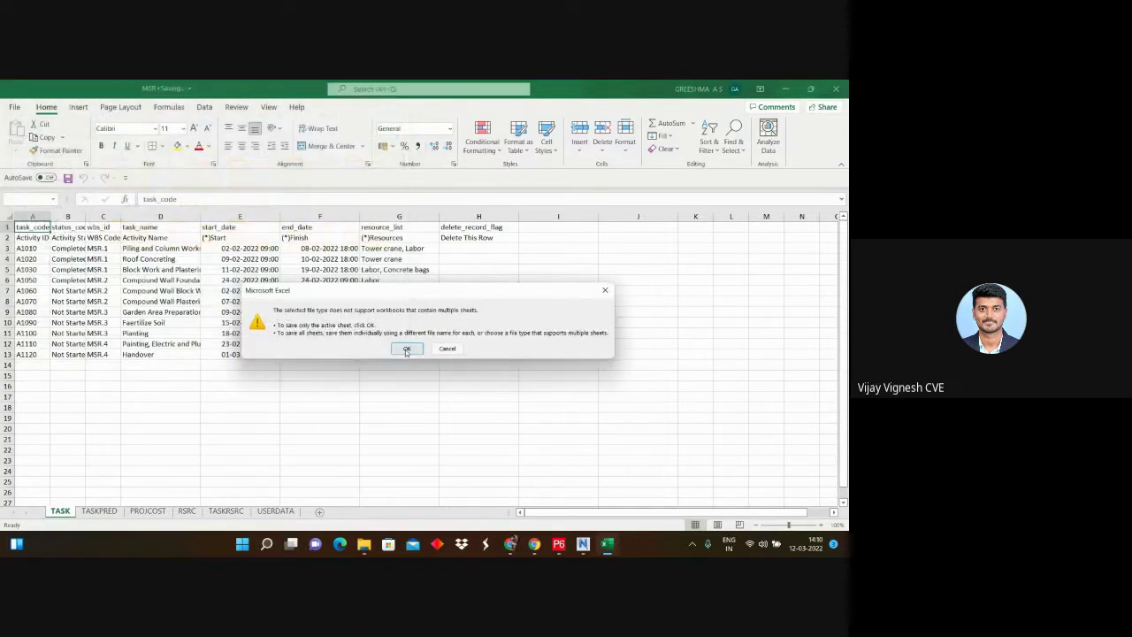
{"action": "left_click", "coordinate": [406, 350]}
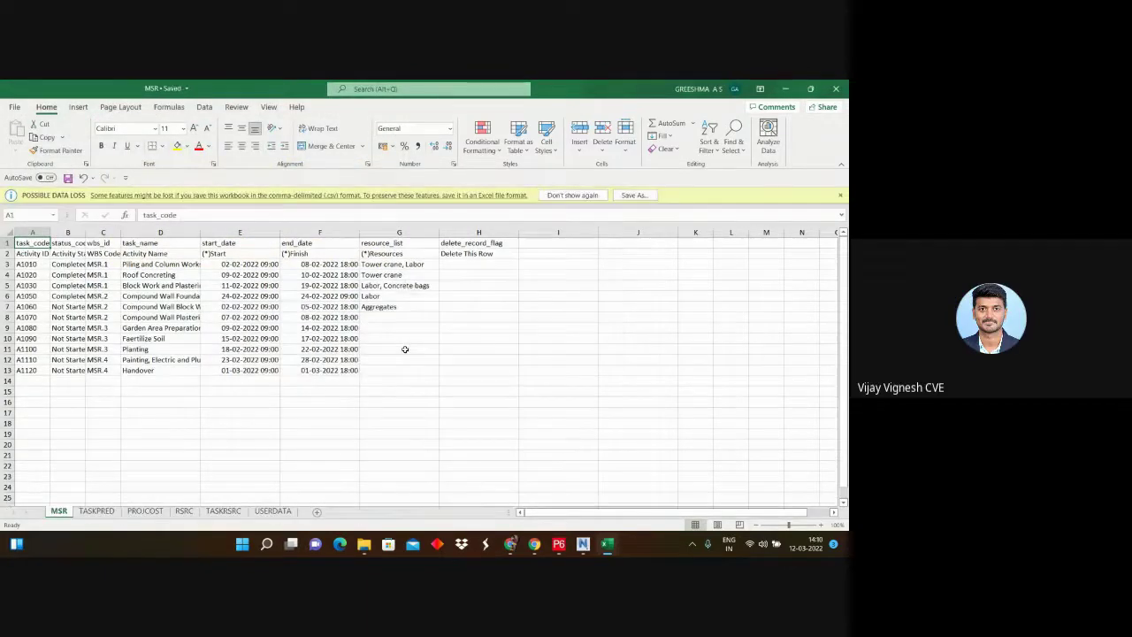
{"action": "left_click", "coordinate": [786, 90]}
Step: Switch to the Google Meet window and stop presenting
{"action": "mouse_move", "coordinate": [535, 544]}
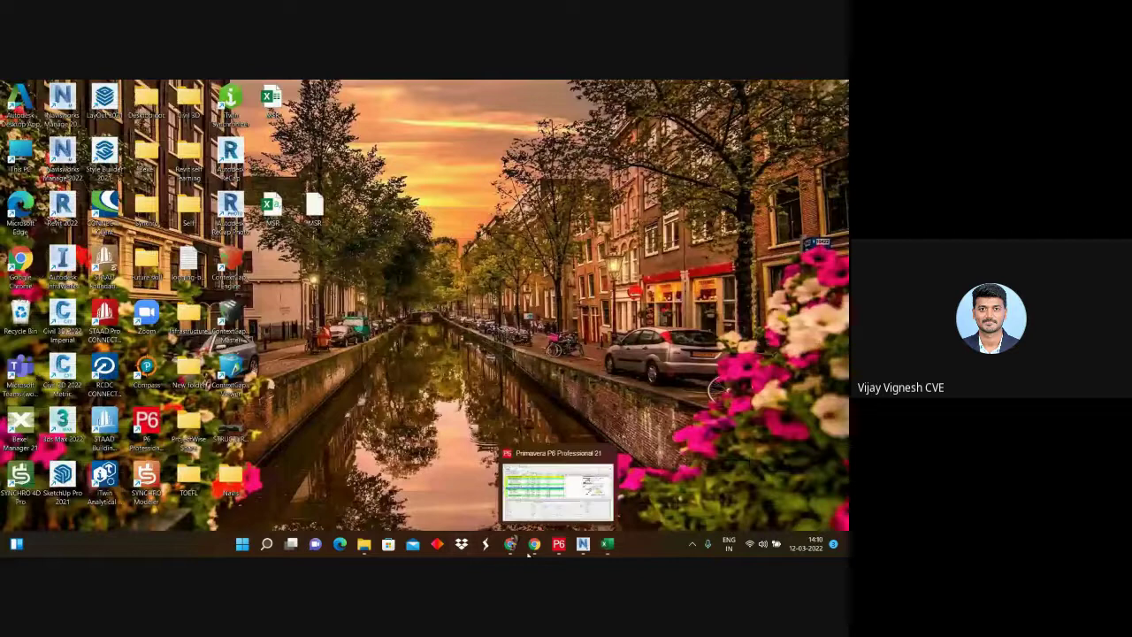
{"action": "left_click", "coordinate": [557, 489]}
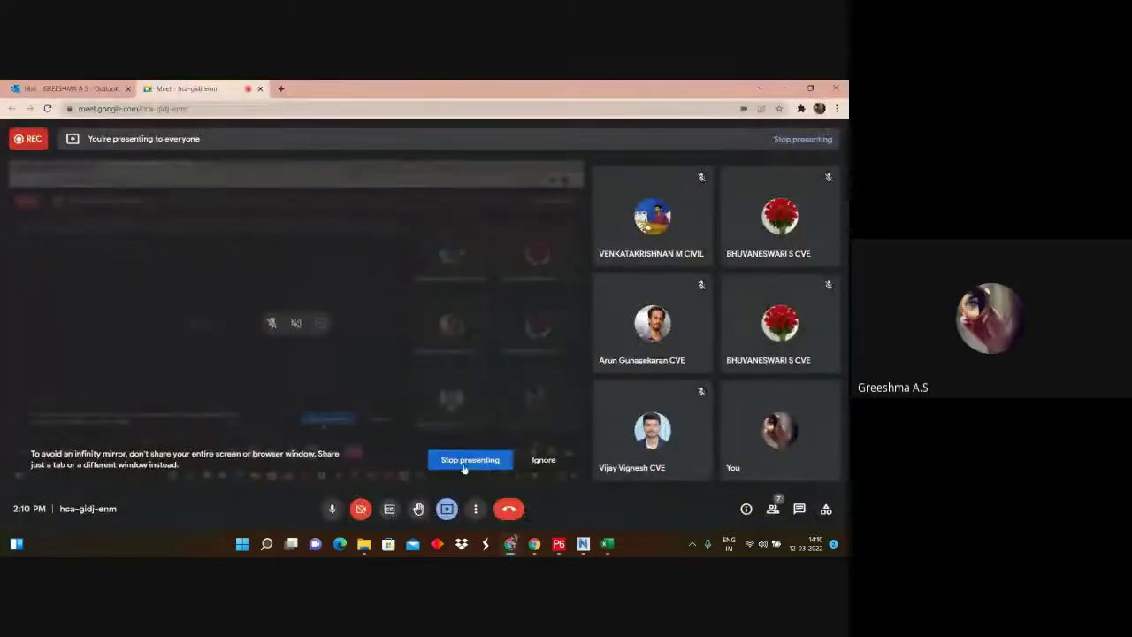
{"action": "left_click", "coordinate": [470, 460]}
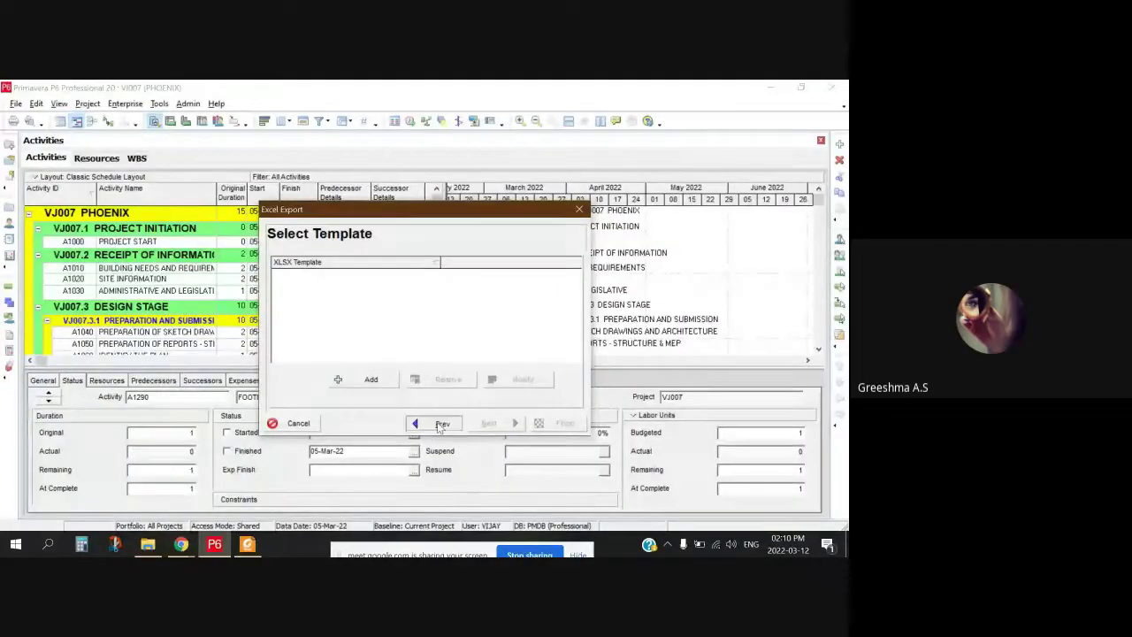
Step: Cancel the current export and start a new P6 export as Spreadsheet (XLSX)
{"action": "left_click", "coordinate": [442, 423]}
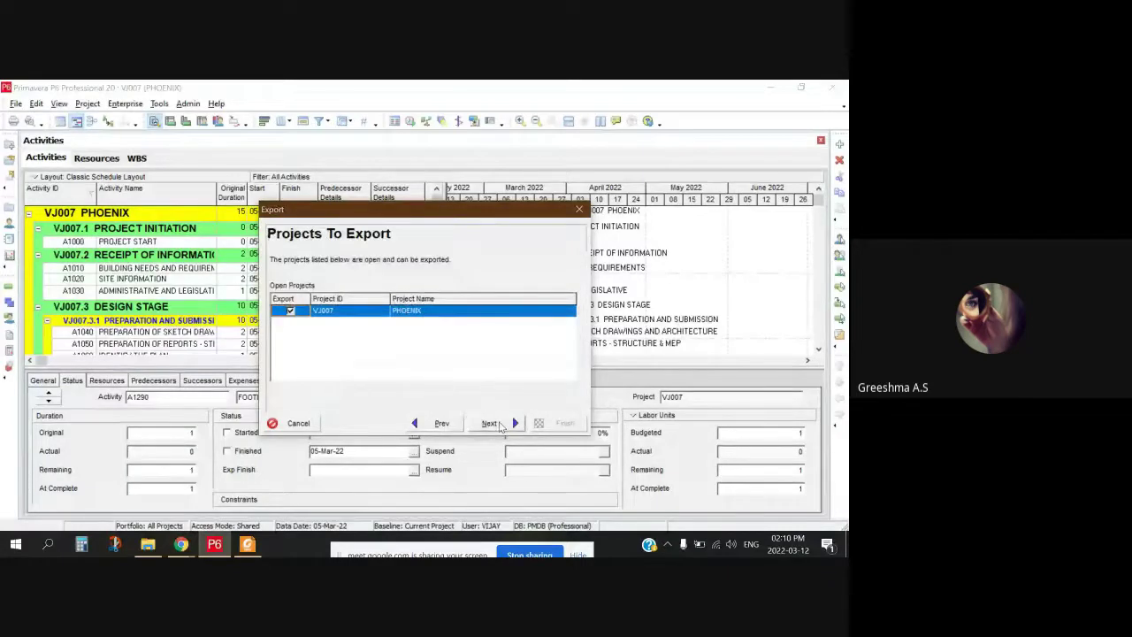
{"action": "left_click", "coordinate": [180, 544]}
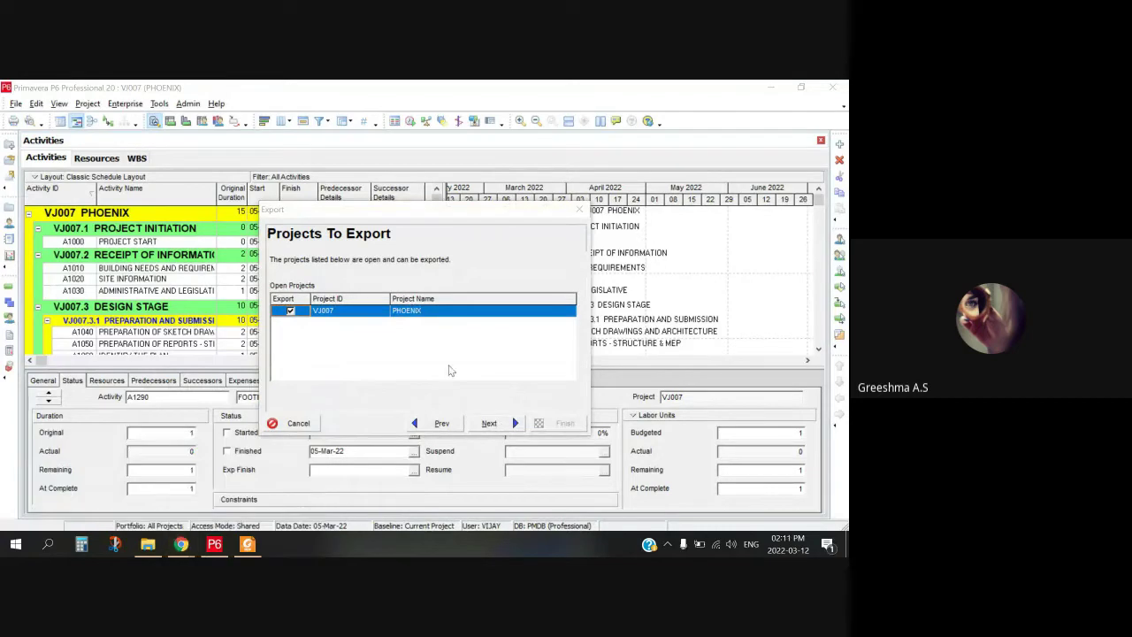
{"action": "left_click", "coordinate": [301, 424]}
{"action": "left_click", "coordinate": [16, 103]}
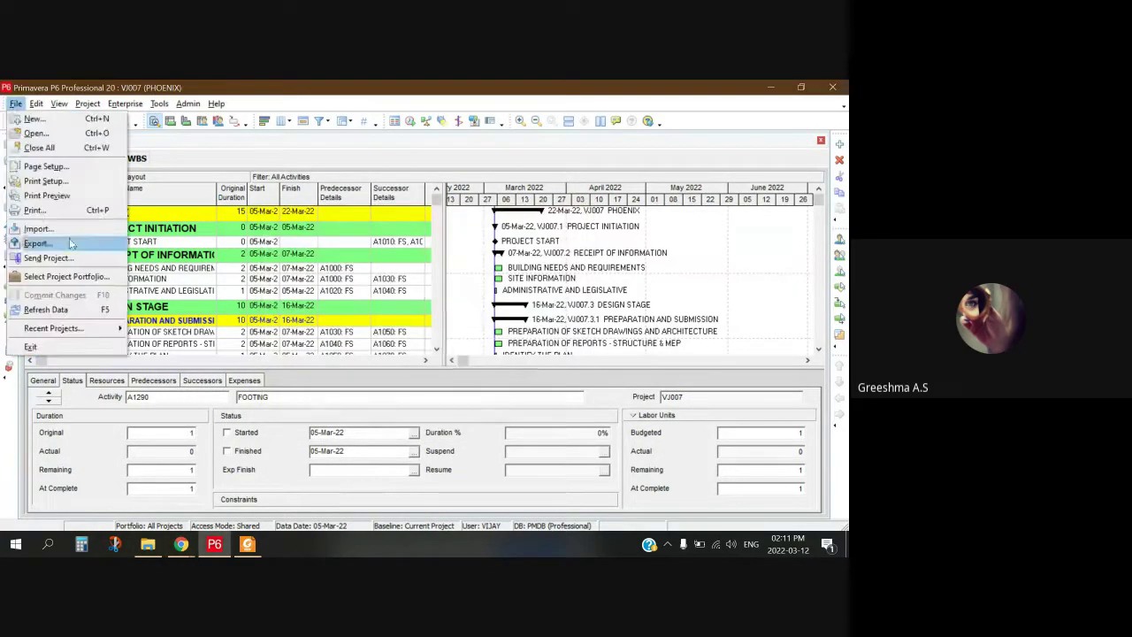
{"action": "left_click", "coordinate": [71, 243]}
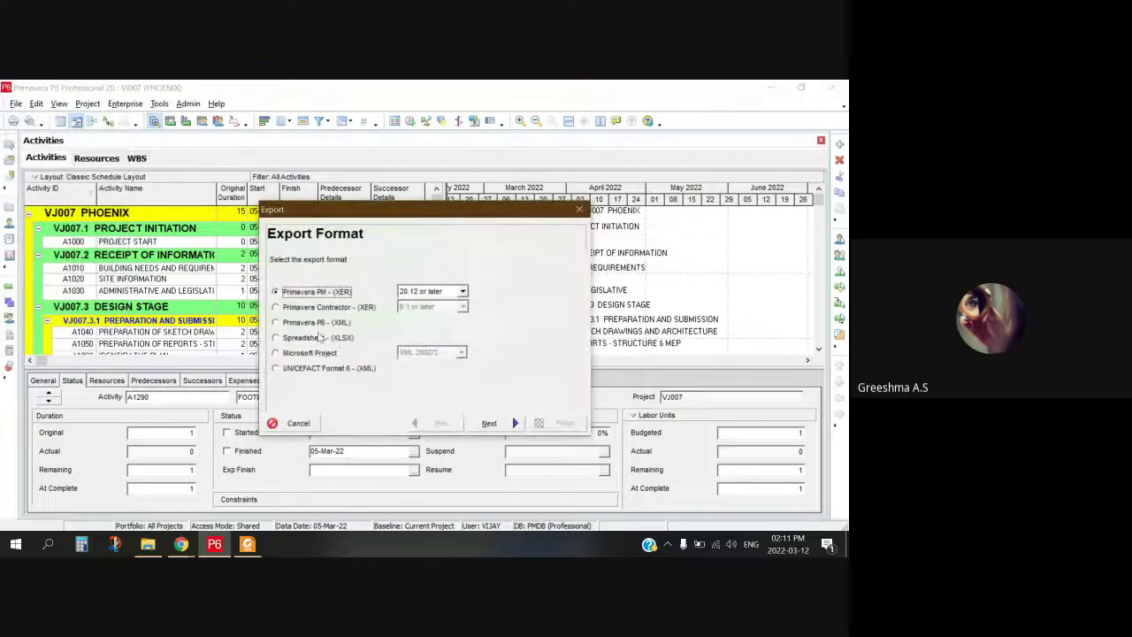
{"action": "left_click", "coordinate": [320, 337]}
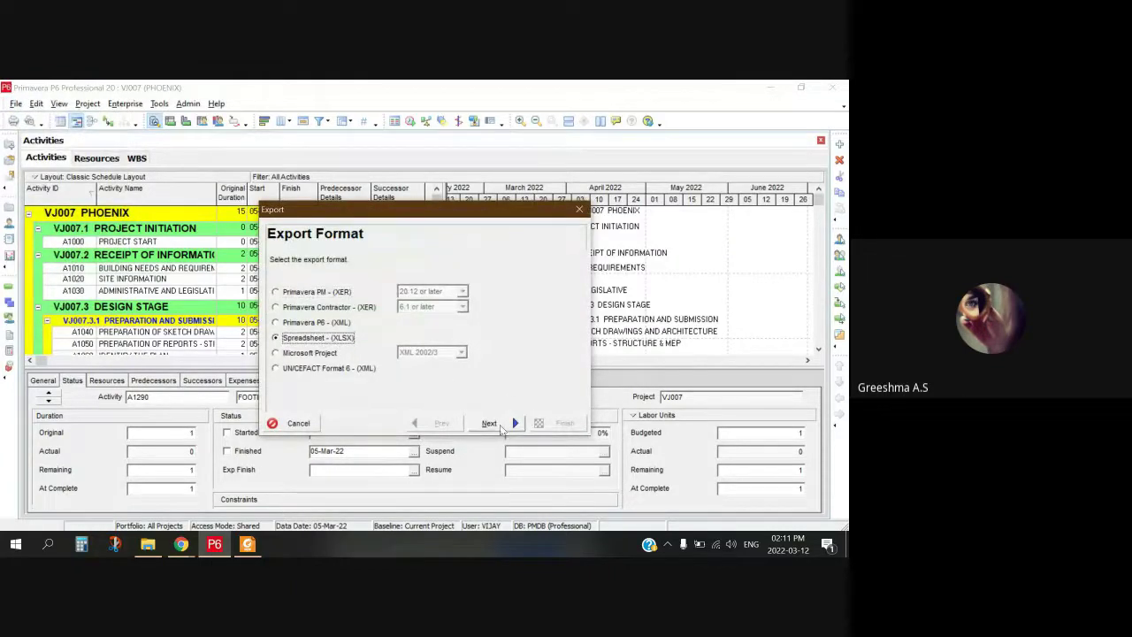
{"action": "left_click", "coordinate": [495, 424]}
Step: Include Activity Relationships, Expenses, Resources and Resource Assignments, then advance to template selection
{"action": "left_click", "coordinate": [297, 309]}
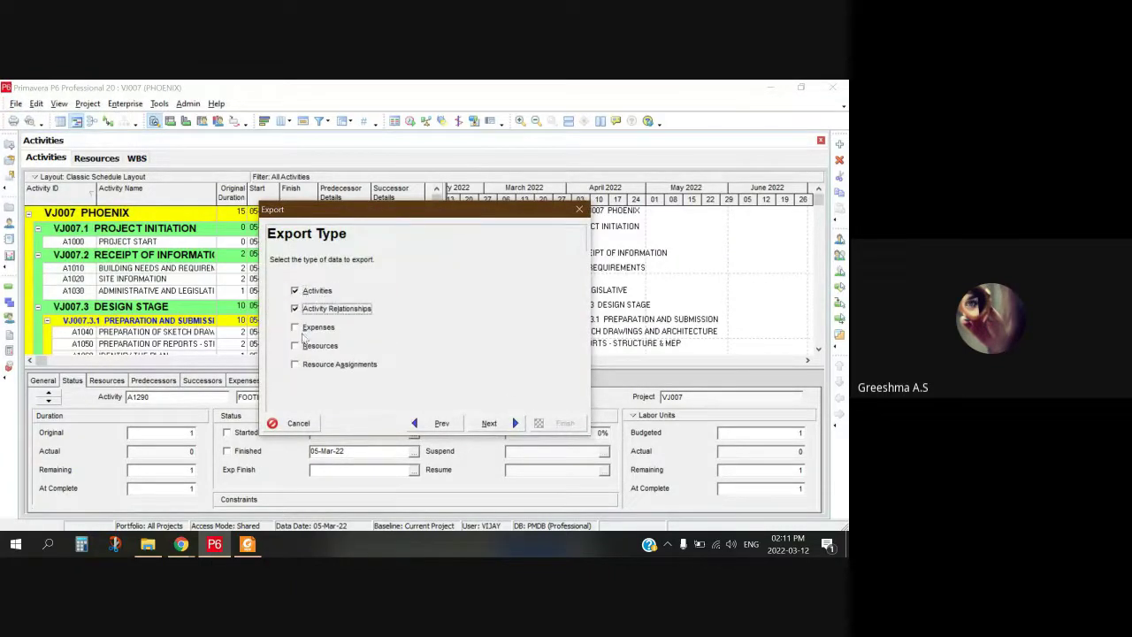
{"action": "left_click", "coordinate": [297, 328]}
{"action": "left_click", "coordinate": [298, 345]}
{"action": "left_click", "coordinate": [300, 364]}
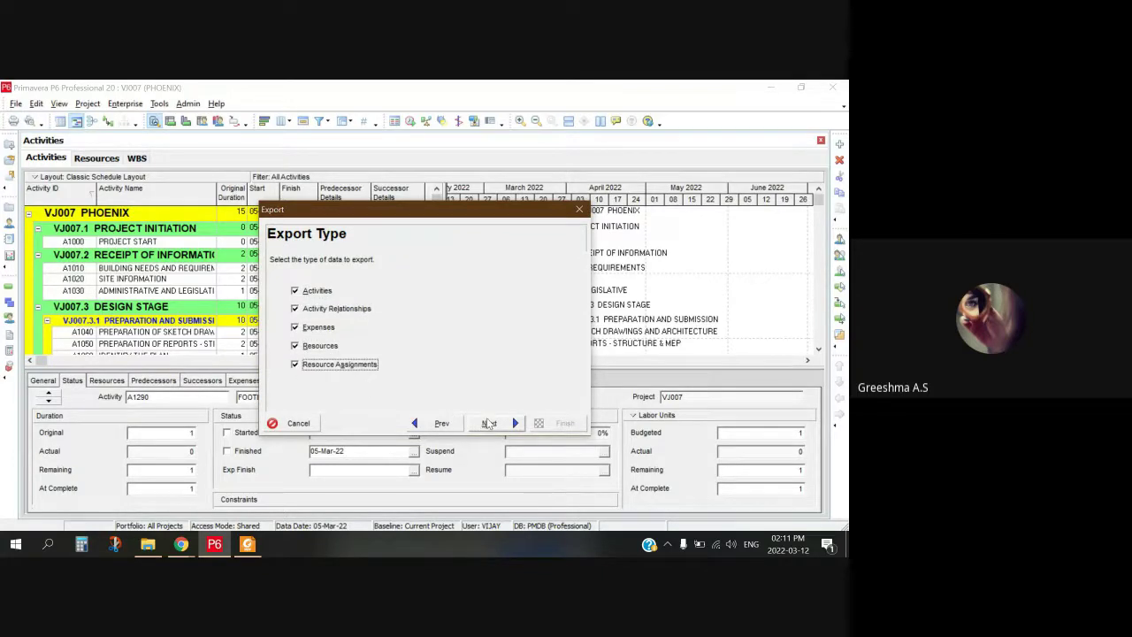
{"action": "left_click", "coordinate": [490, 425]}
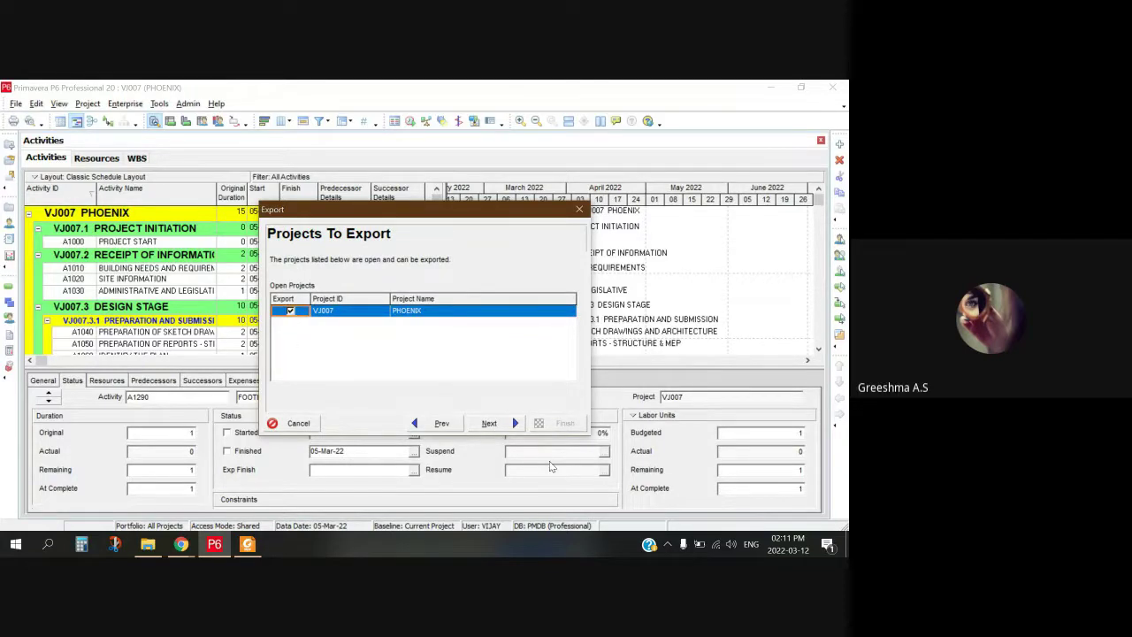
{"action": "left_click", "coordinate": [493, 423]}
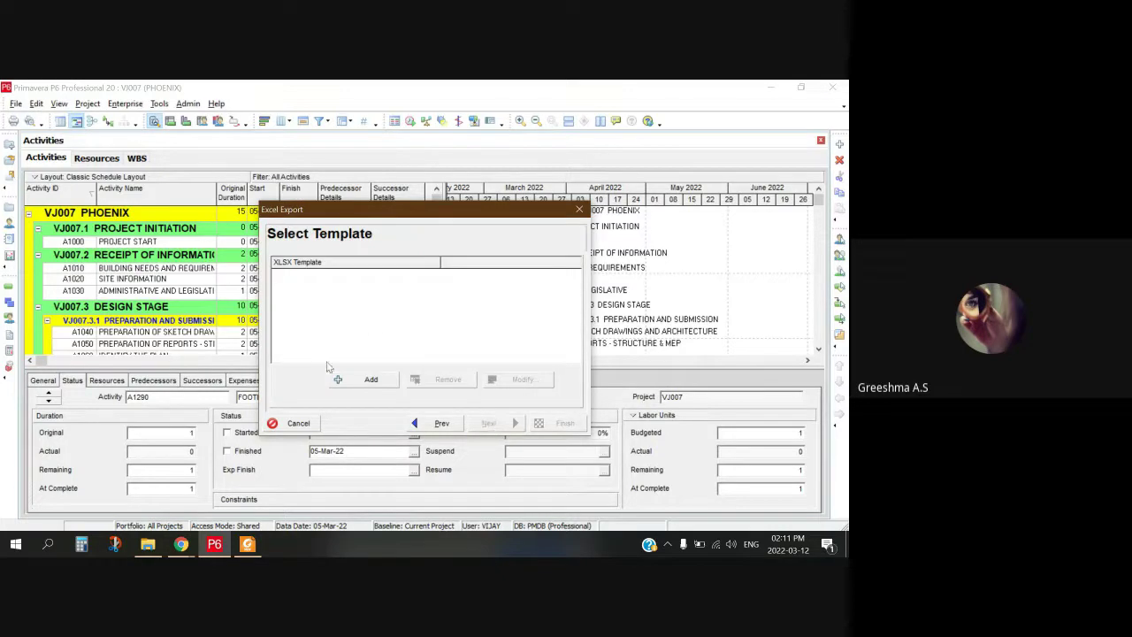
Step: Switch between the Google Meet window and the P6 Select Template dialog
{"action": "left_click", "coordinate": [184, 544]}
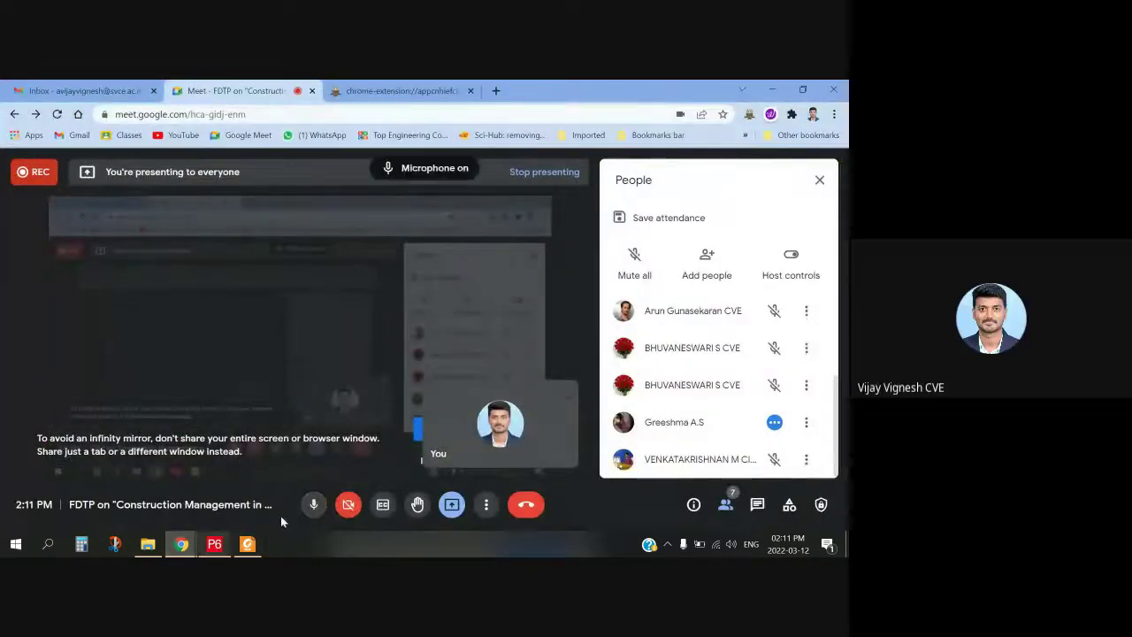
{"action": "left_click", "coordinate": [215, 544]}
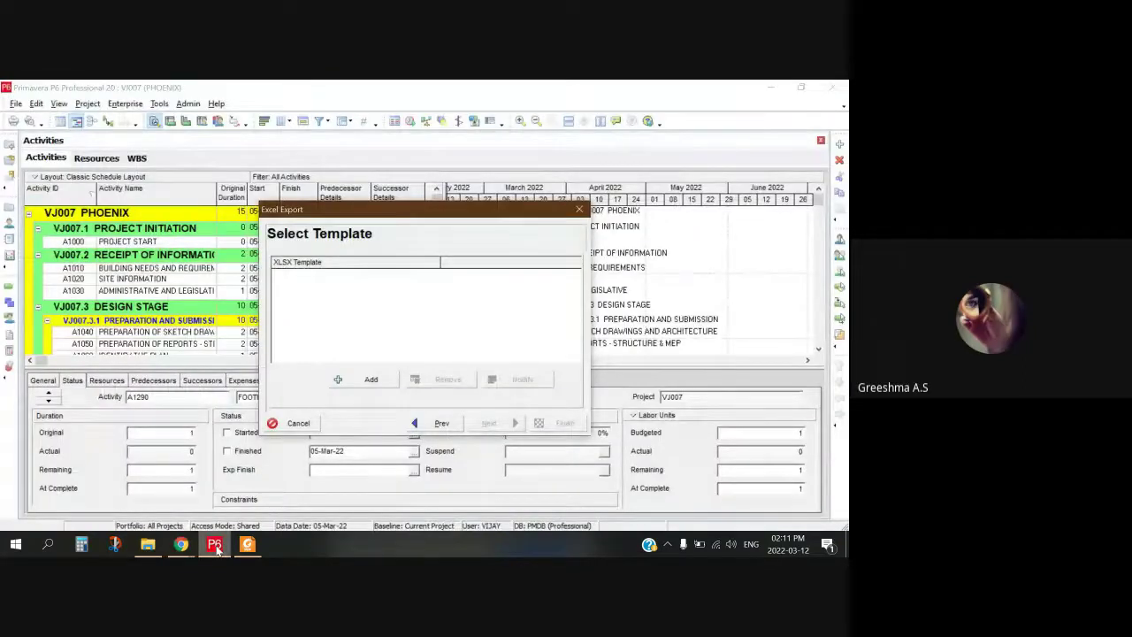
{"action": "mouse_move", "coordinate": [187, 545]}
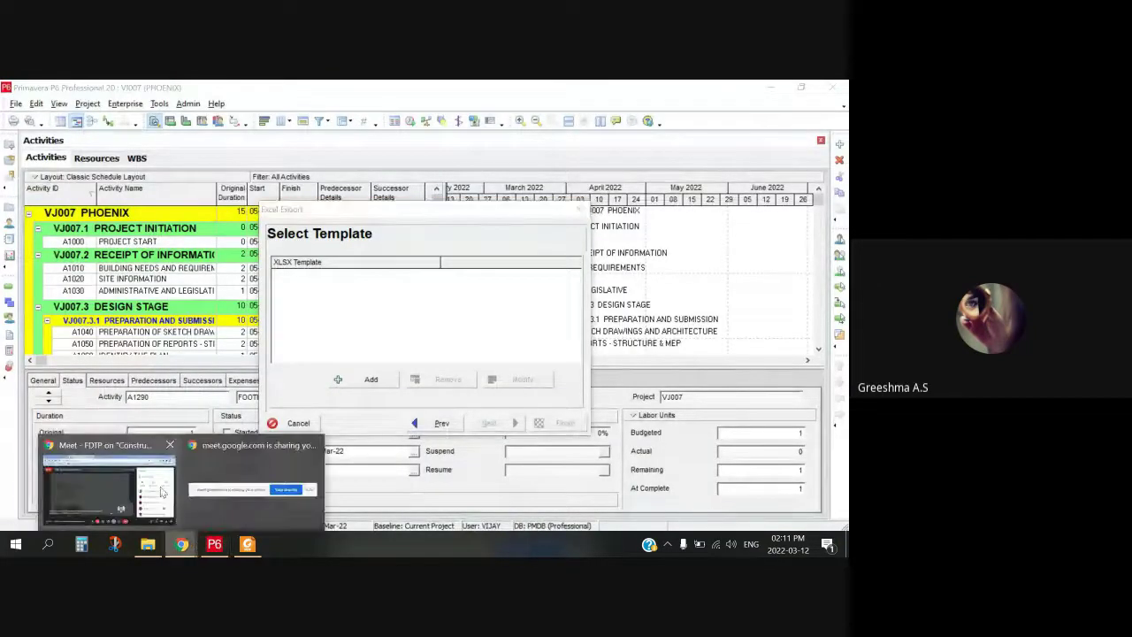
{"action": "left_click", "coordinate": [164, 492]}
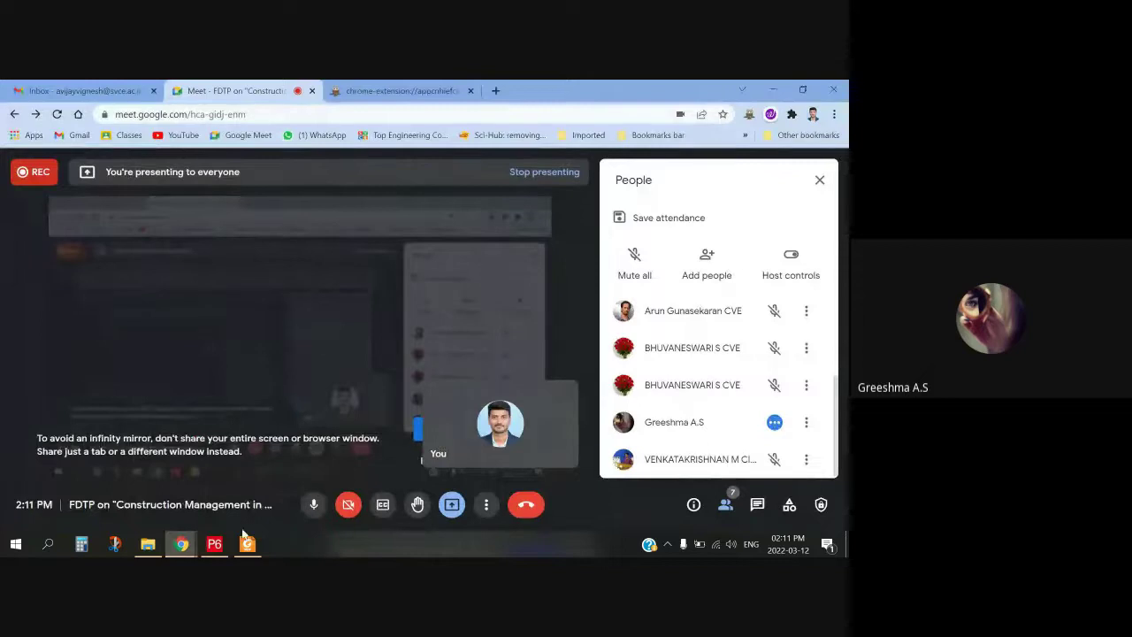
{"action": "left_click", "coordinate": [214, 544]}
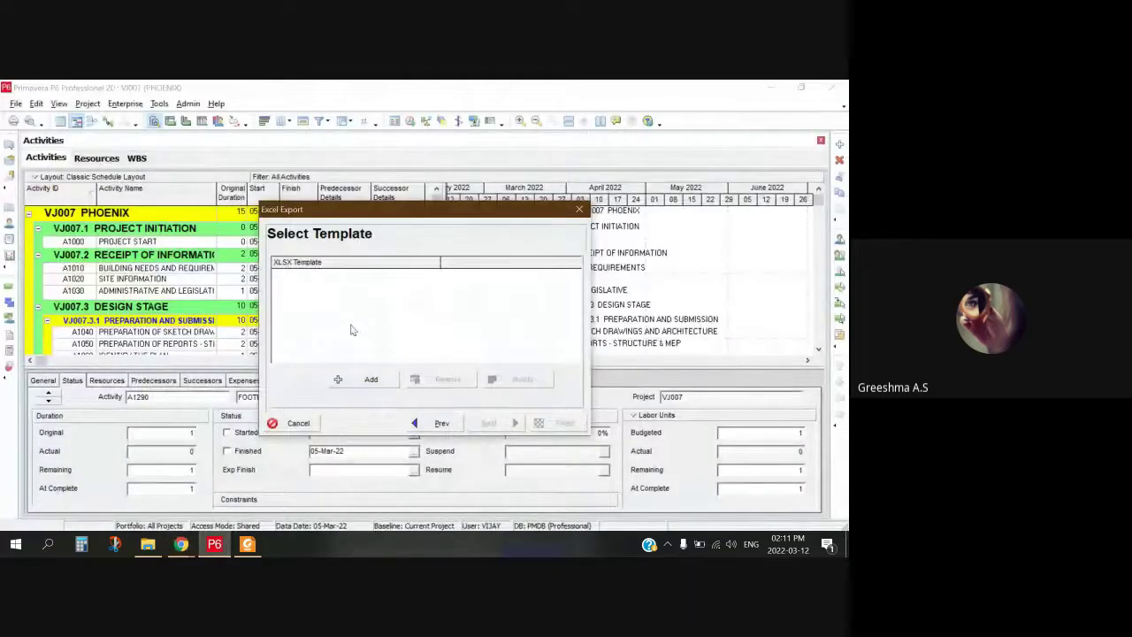
{"action": "left_click", "coordinate": [16, 544]}
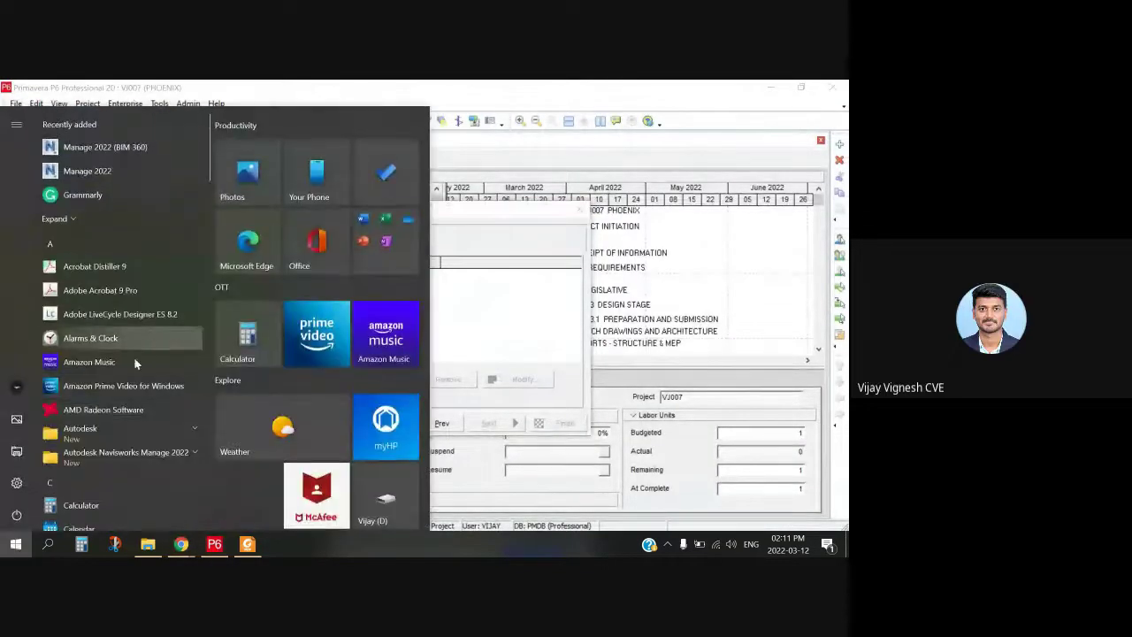
{"action": "scroll", "coordinate": [141, 349], "scroll_direction": "down", "scroll_amount": 10}
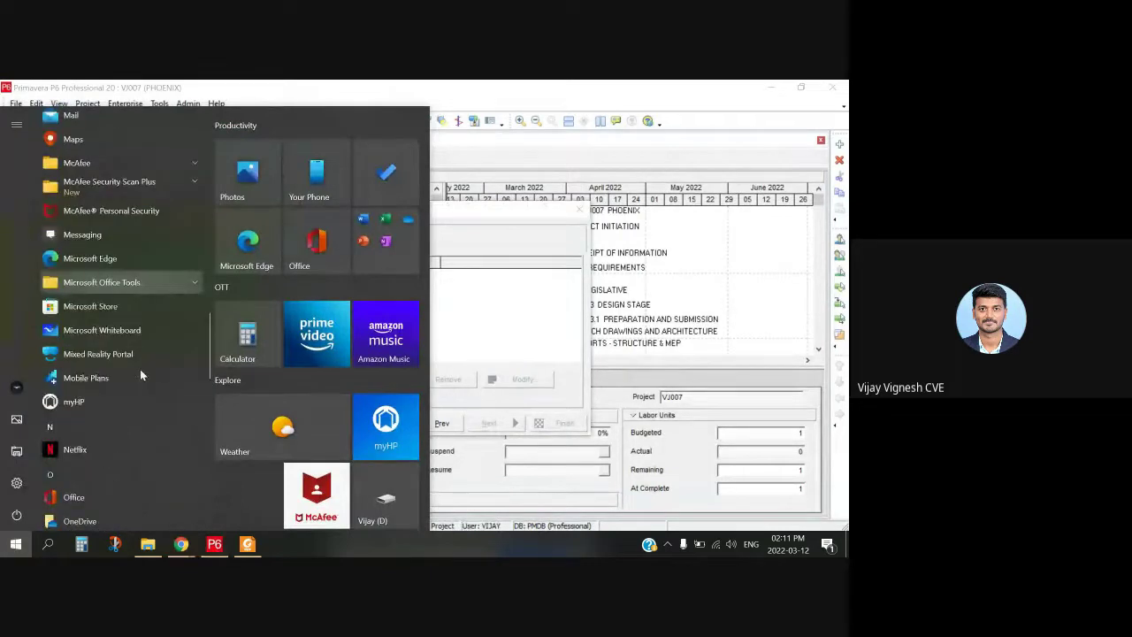
{"action": "scroll", "coordinate": [144, 377], "scroll_direction": "up", "scroll_amount": 3}
{"action": "left_click", "coordinate": [157, 219]}
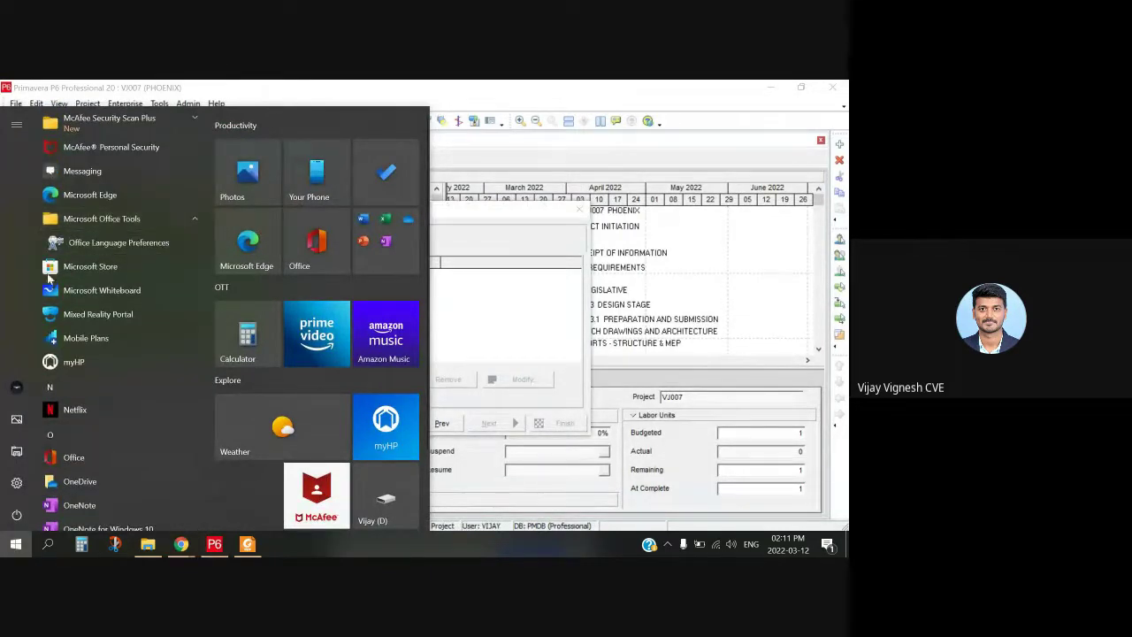
{"action": "mouse_move", "coordinate": [181, 544]}
{"action": "left_click", "coordinate": [126, 487]}
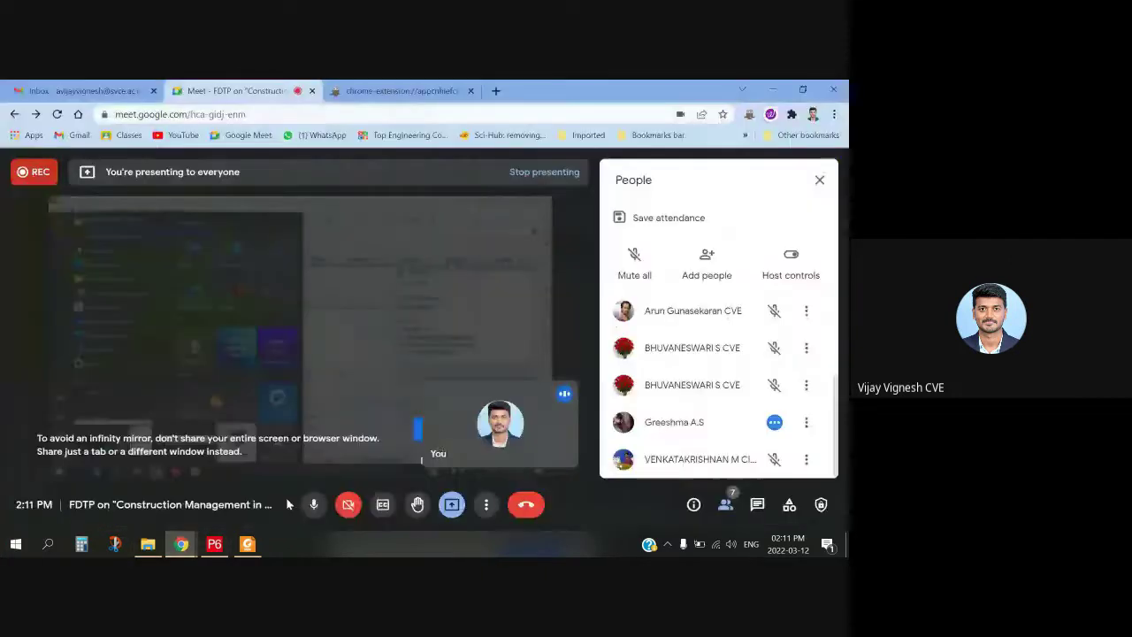
{"action": "left_click", "coordinate": [147, 544]}
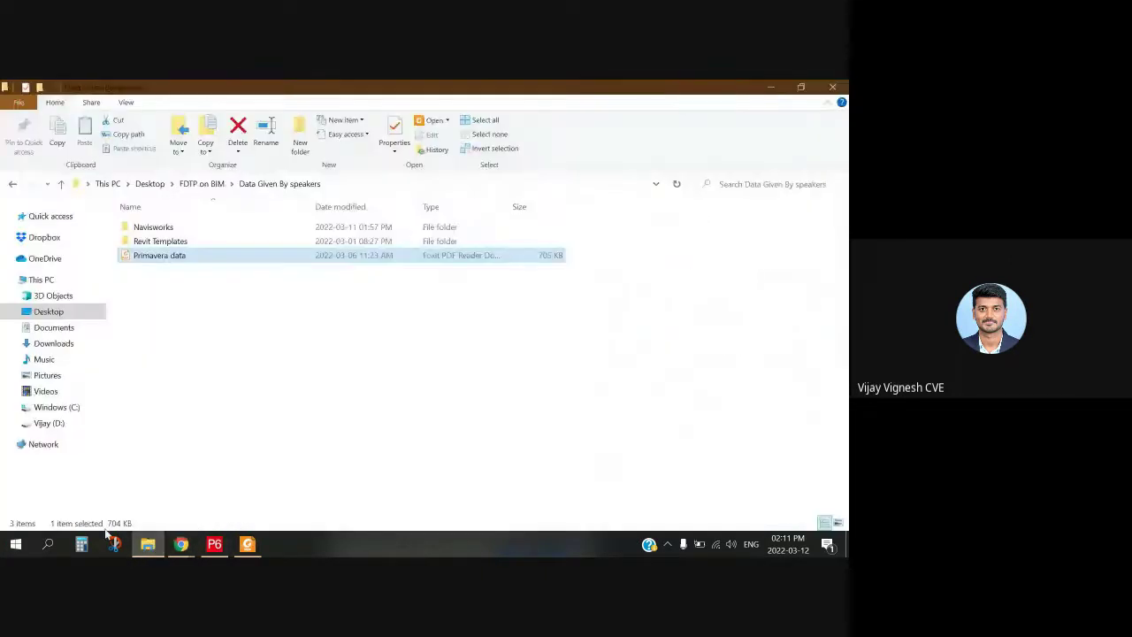
{"action": "left_click", "coordinate": [49, 544]}
{"action": "type", "text": "MICRO"}
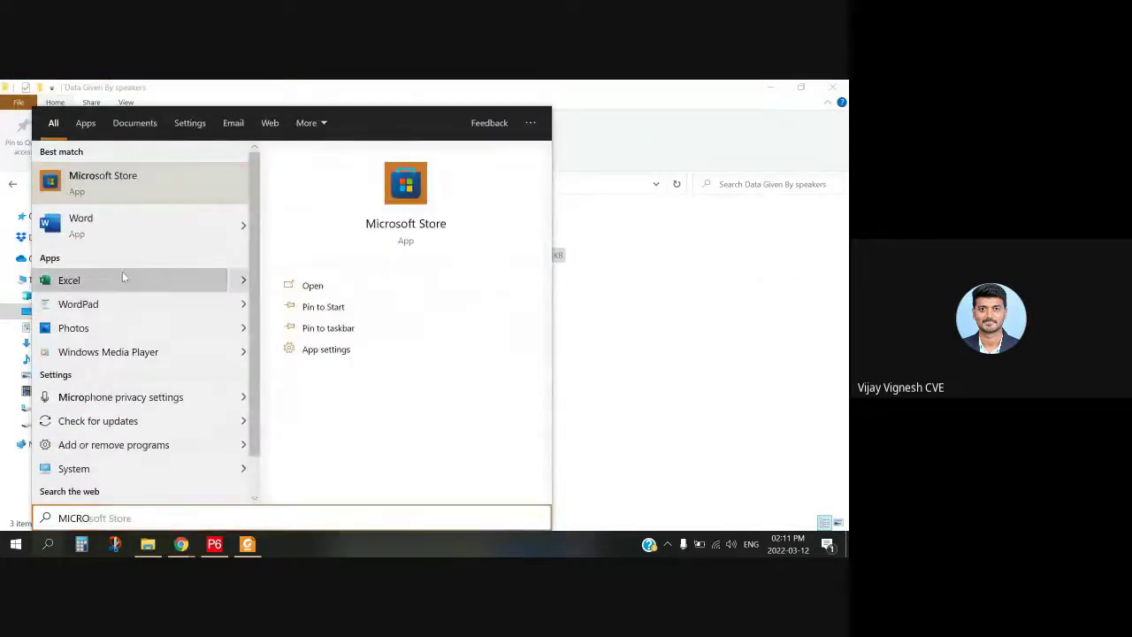
{"action": "left_click", "coordinate": [122, 274]}
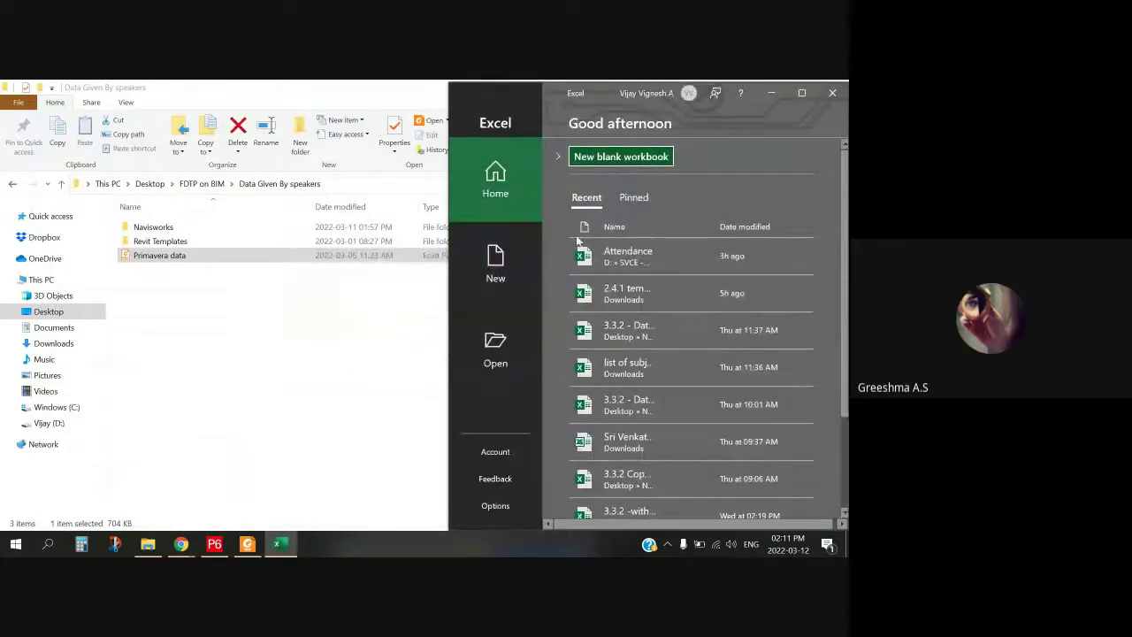
{"action": "scroll", "coordinate": [580, 242], "scroll_direction": "down", "scroll_amount": 3}
{"action": "left_click", "coordinate": [498, 505]}
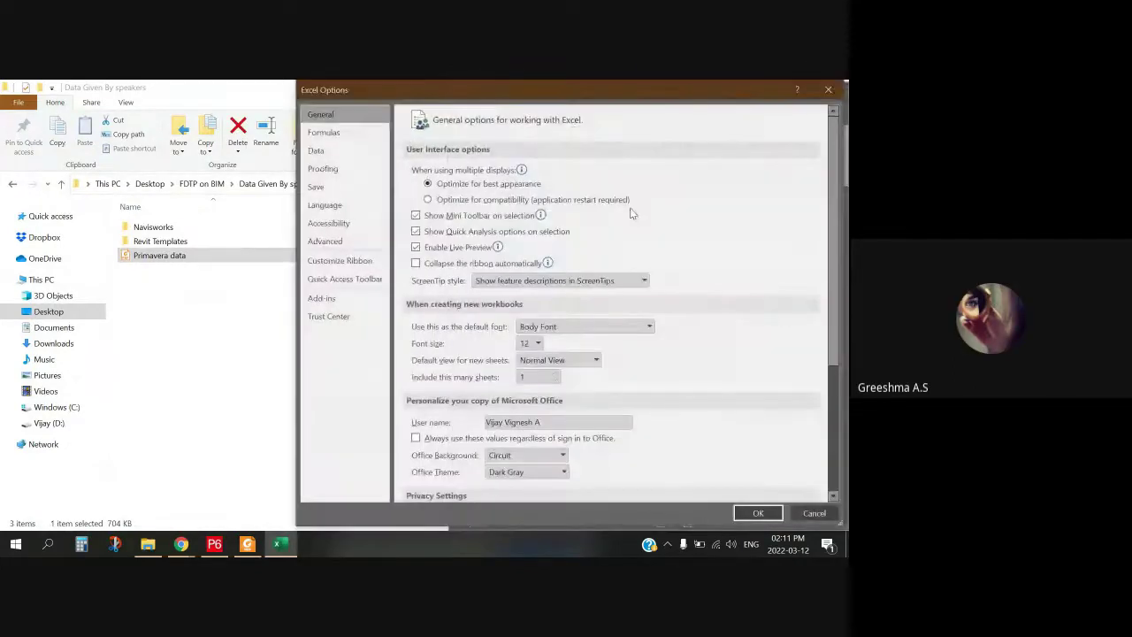
{"action": "scroll", "coordinate": [598, 236], "scroll_direction": "down", "scroll_amount": 3}
{"action": "scroll", "coordinate": [589, 278], "scroll_direction": "down", "scroll_amount": 3}
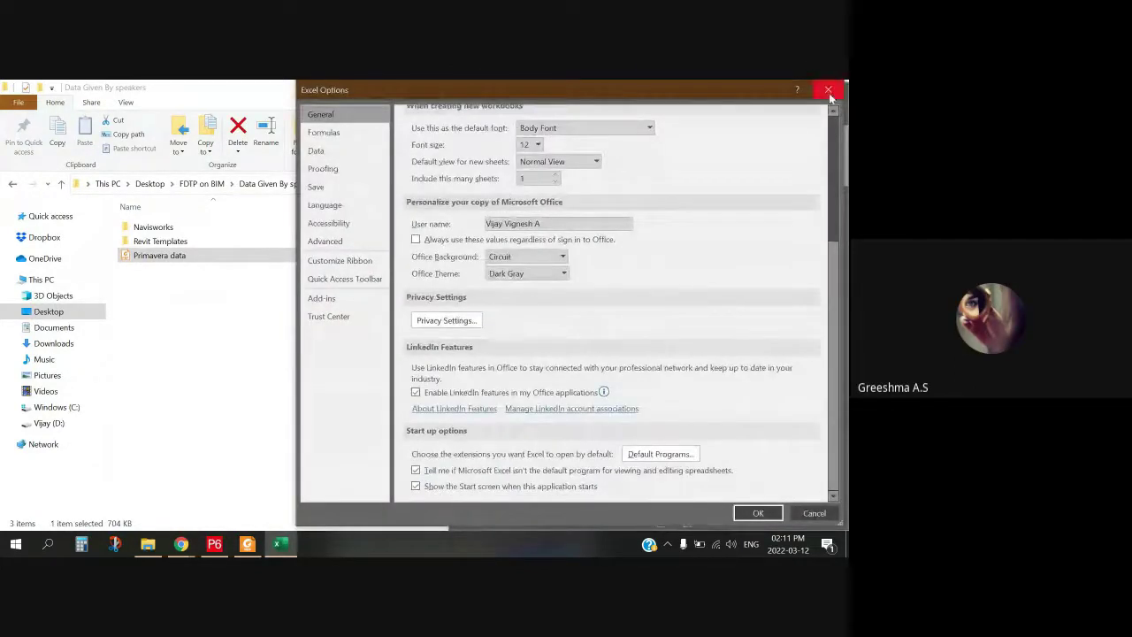
{"action": "left_click", "coordinate": [828, 90]}
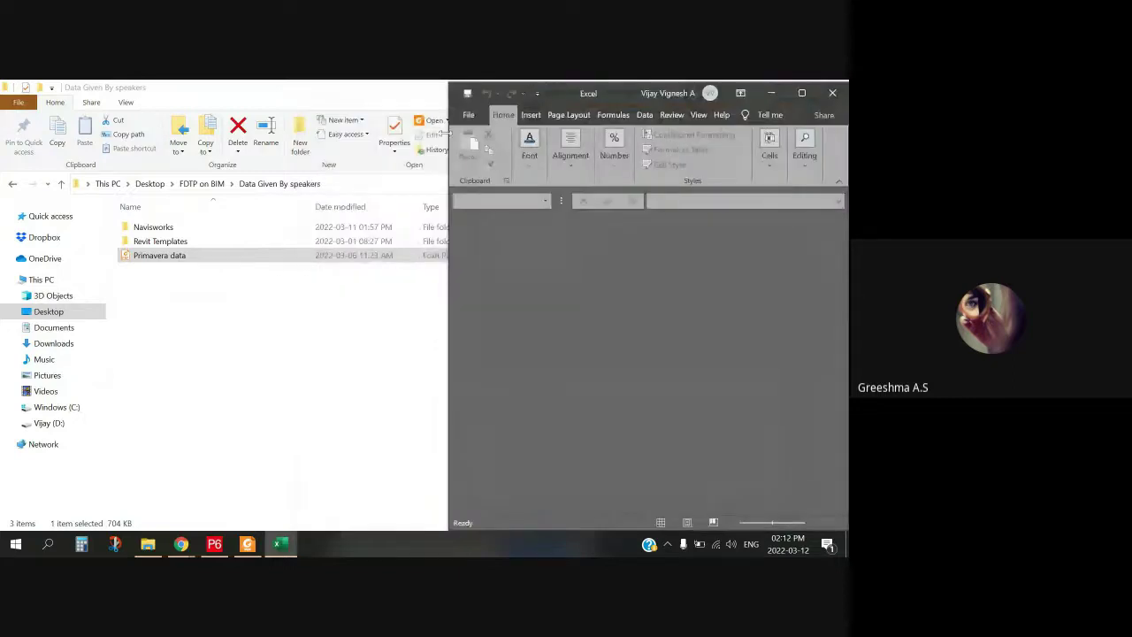
{"action": "left_click", "coordinate": [214, 543]}
{"action": "mouse_move", "coordinate": [181, 543]}
{"action": "left_click", "coordinate": [150, 506]}
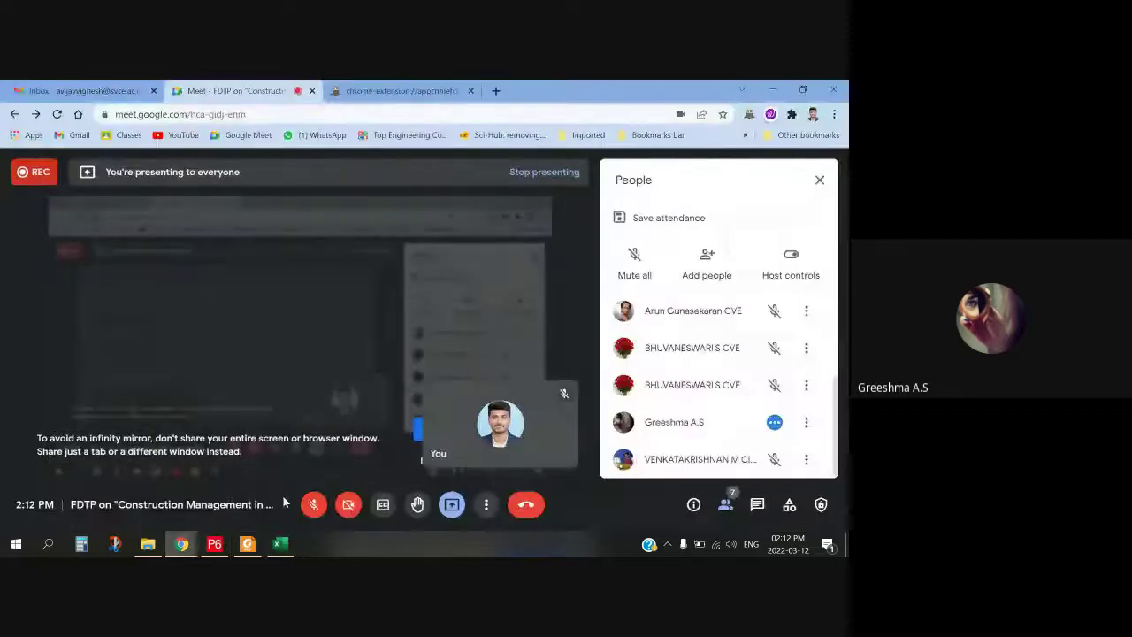
{"action": "key", "text": "ctrl+d"}
{"action": "left_click", "coordinate": [281, 543]}
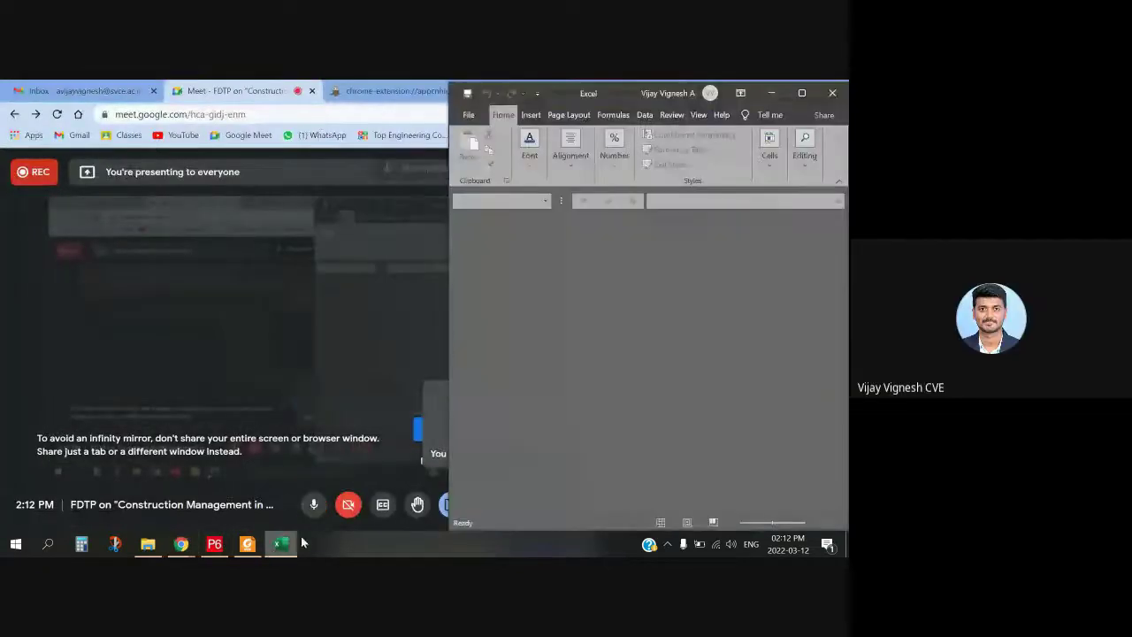
{"action": "left_click", "coordinate": [802, 92]}
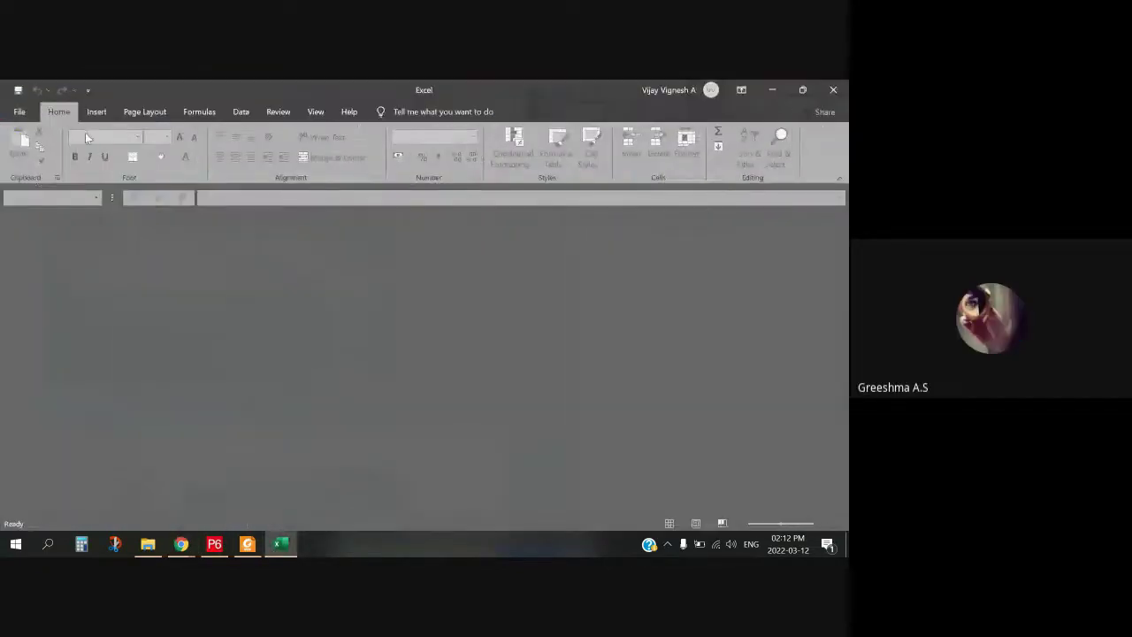
{"action": "left_click", "coordinate": [835, 91]}
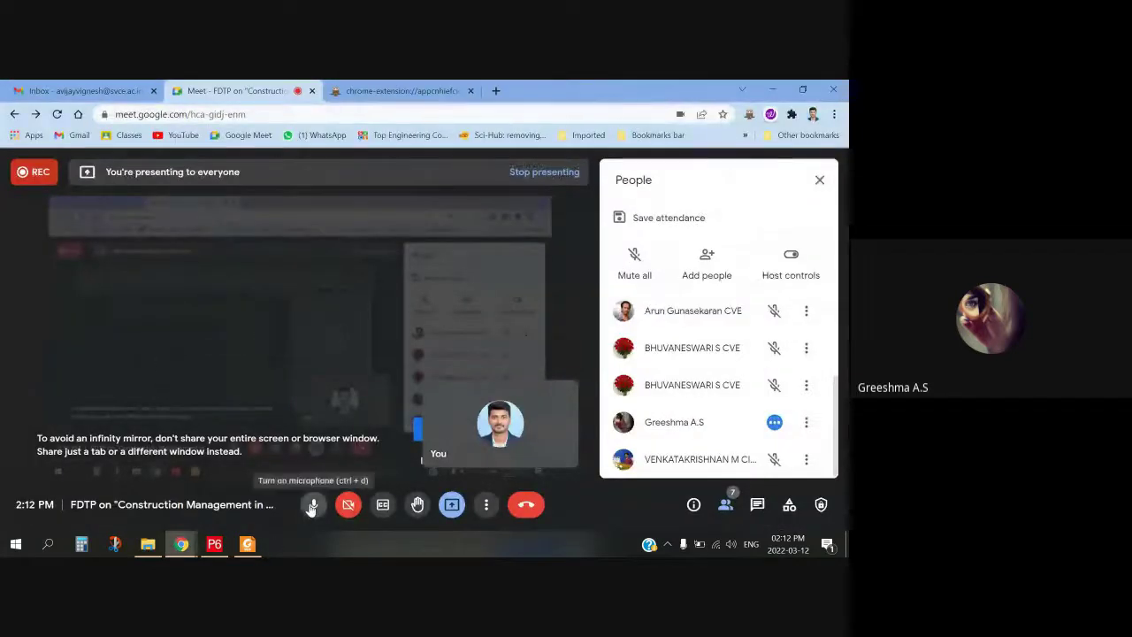
{"action": "left_click", "coordinate": [247, 543]}
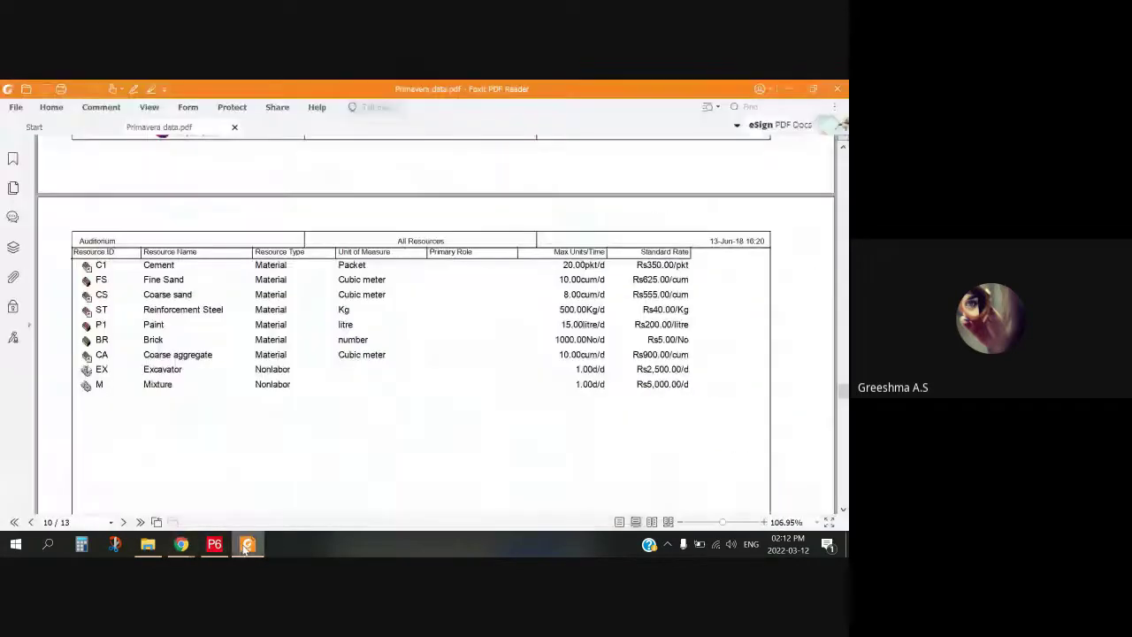
{"action": "left_click", "coordinate": [248, 544]}
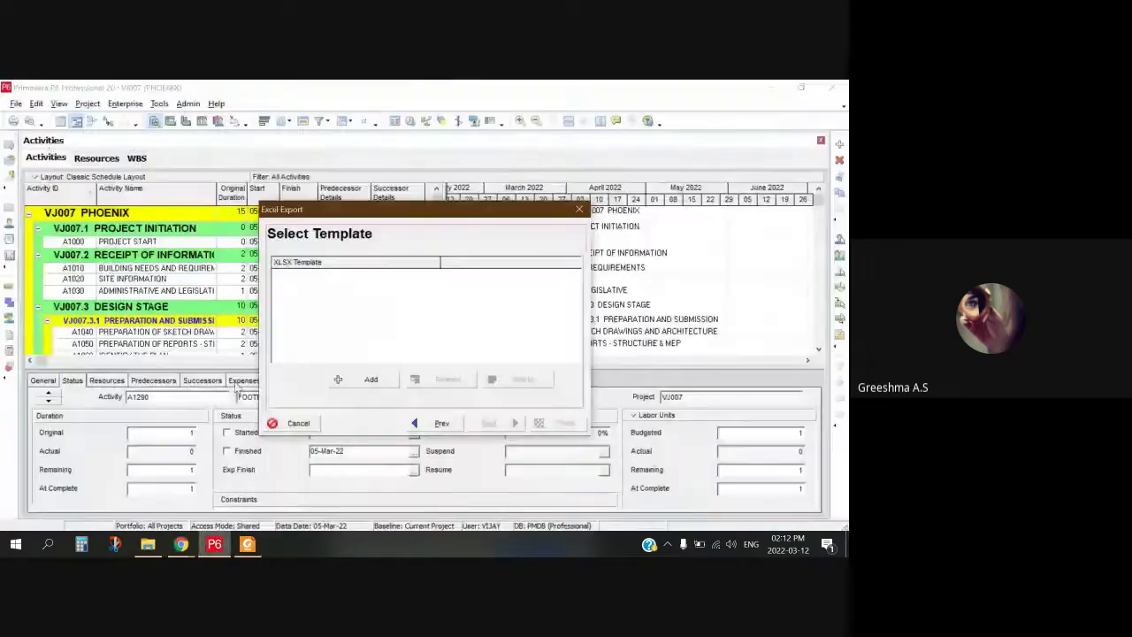
Step: Add a new XLSX export template, keeping its default column settings
{"action": "key", "text": "alt+Tab"}
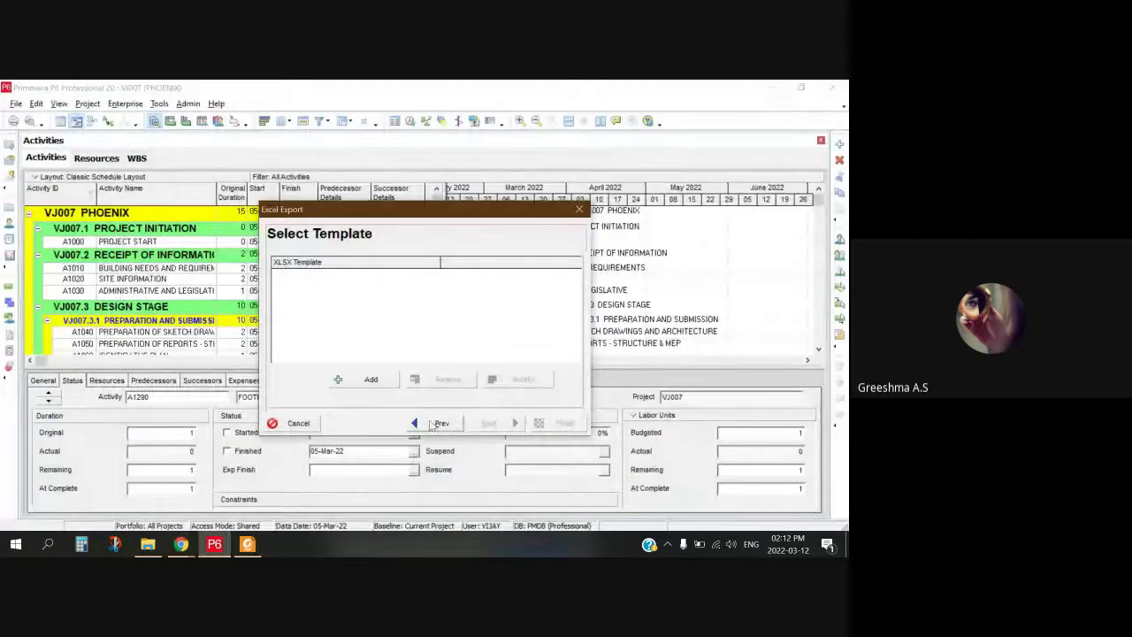
{"action": "left_click", "coordinate": [366, 380]}
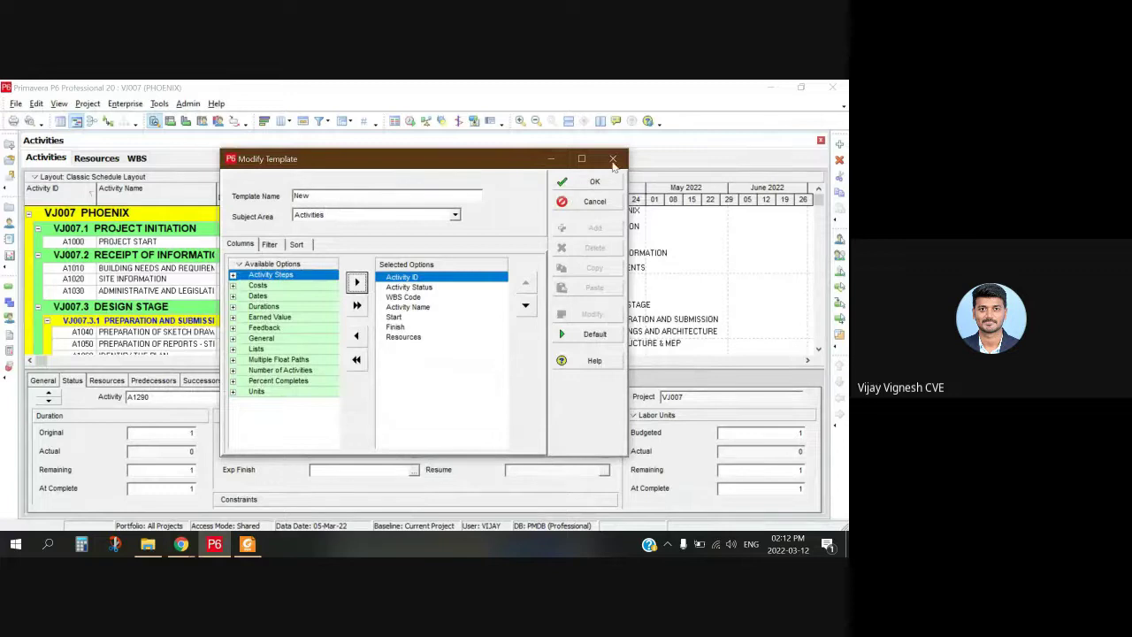
{"action": "left_click", "coordinate": [612, 161]}
{"action": "left_click", "coordinate": [453, 333]}
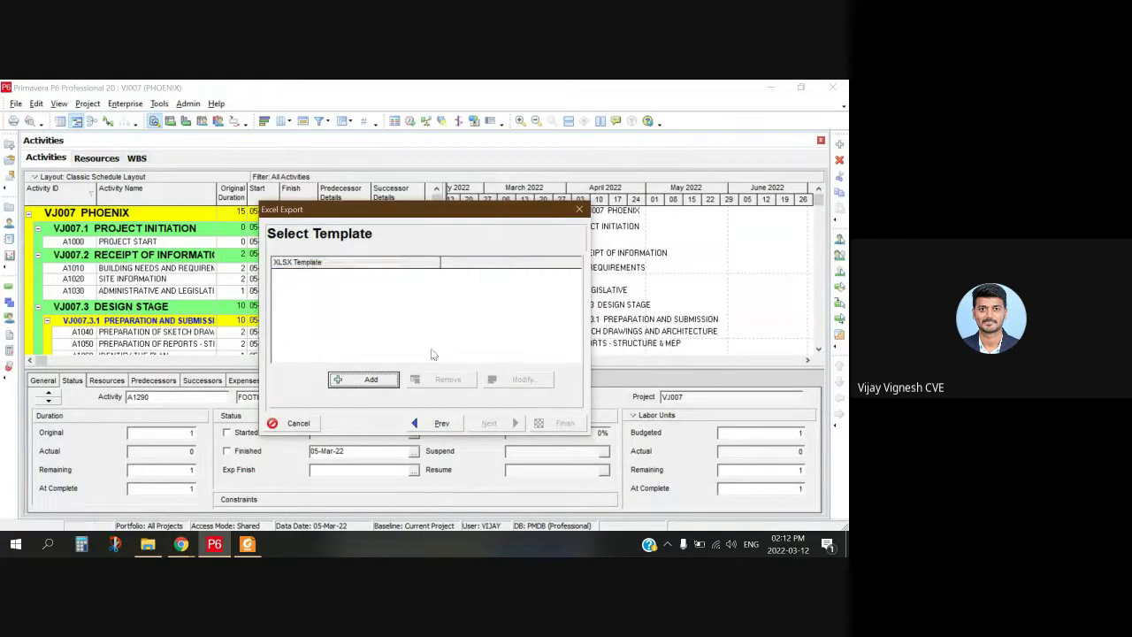
{"action": "mouse_move", "coordinate": [181, 543]}
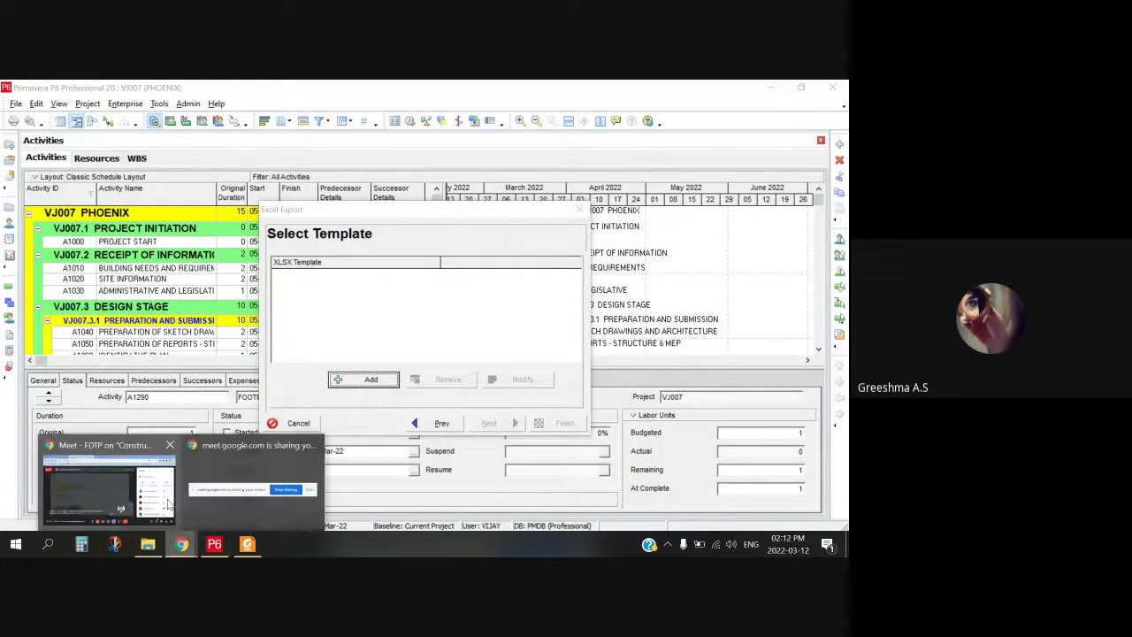
{"action": "mouse_move", "coordinate": [244, 482]}
{"action": "left_click", "coordinate": [376, 380]}
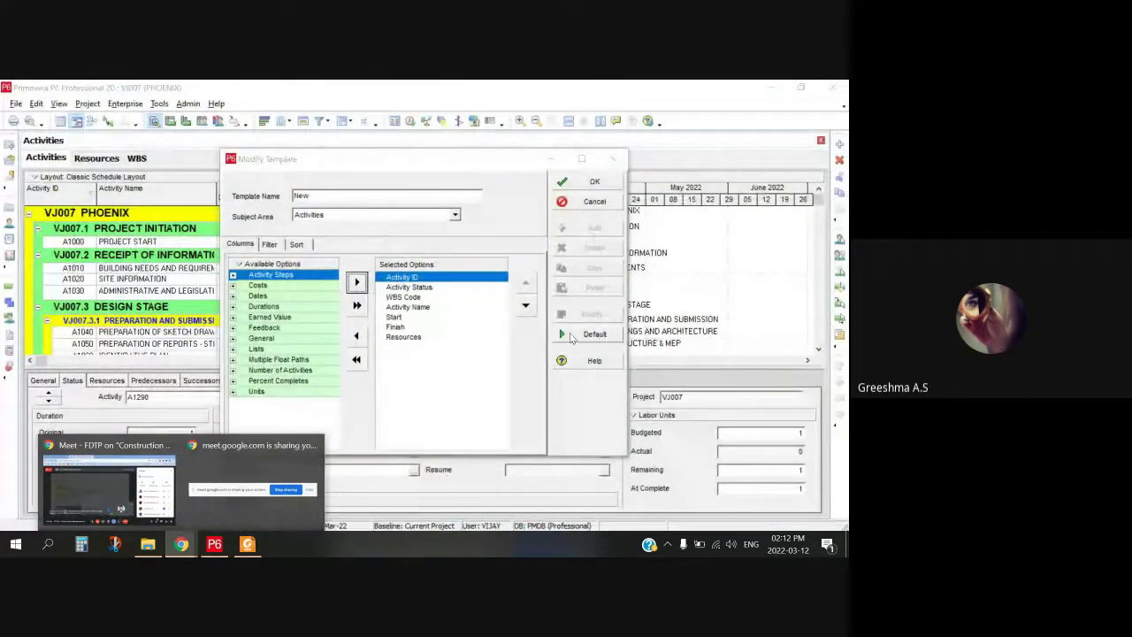
{"action": "left_click", "coordinate": [587, 182]}
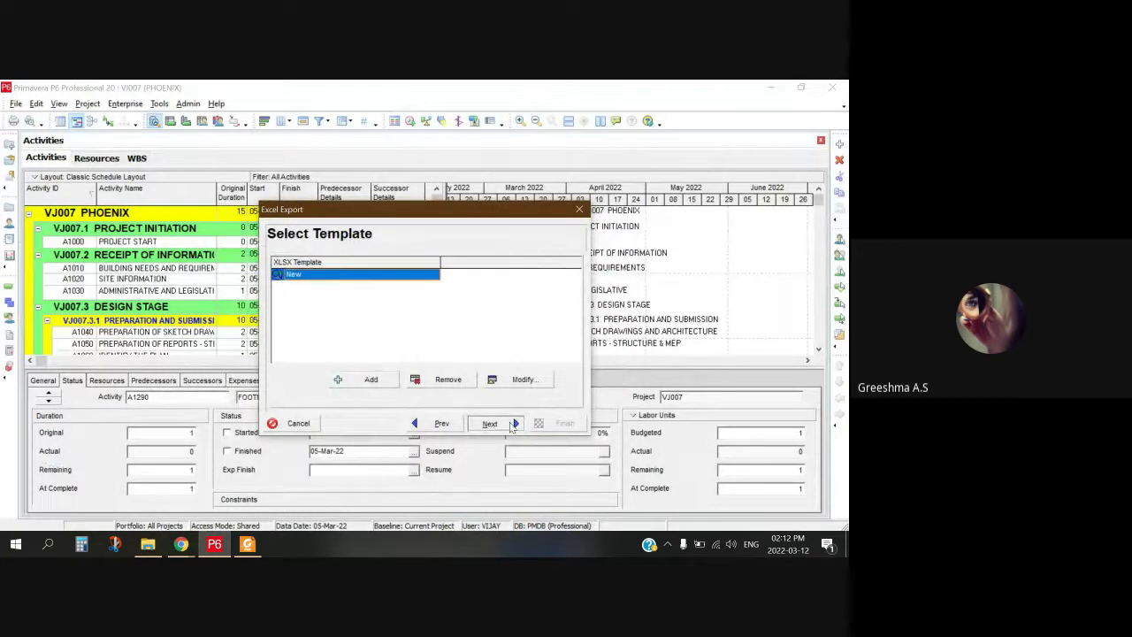
Step: Set VJ007.xlsx on the Desktop as VJ007's export file and run the export
{"action": "left_click", "coordinate": [511, 428]}
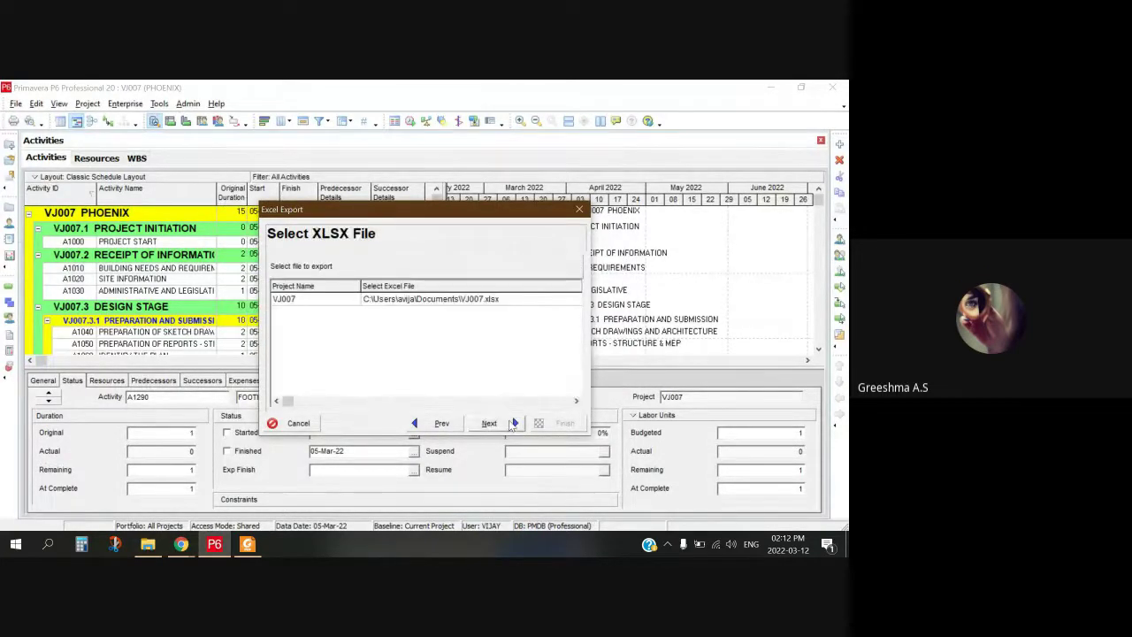
{"action": "left_click", "coordinate": [487, 301]}
{"action": "left_click", "coordinate": [470, 301]}
{"action": "left_click", "coordinate": [495, 301]}
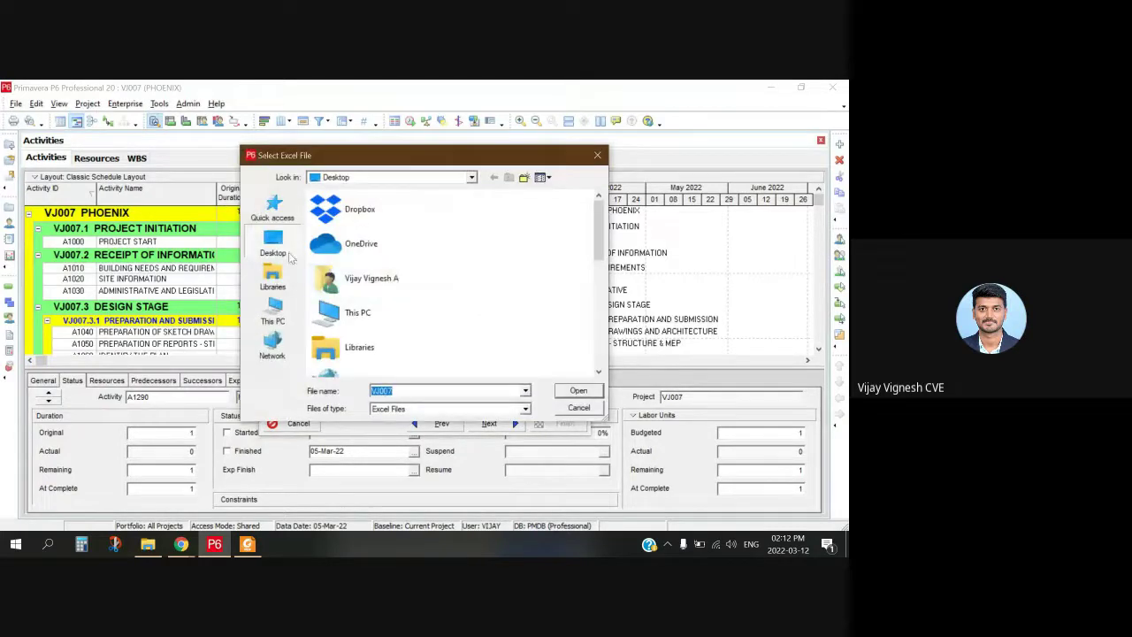
{"action": "left_click", "coordinate": [582, 393]}
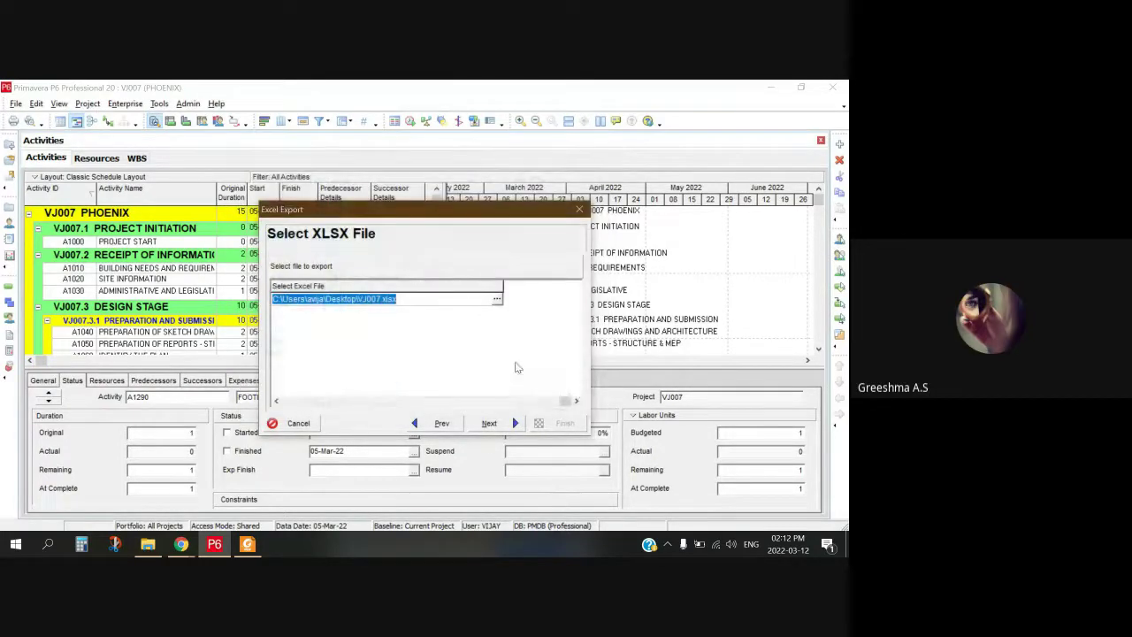
{"action": "left_click", "coordinate": [496, 425]}
{"action": "left_click", "coordinate": [557, 426]}
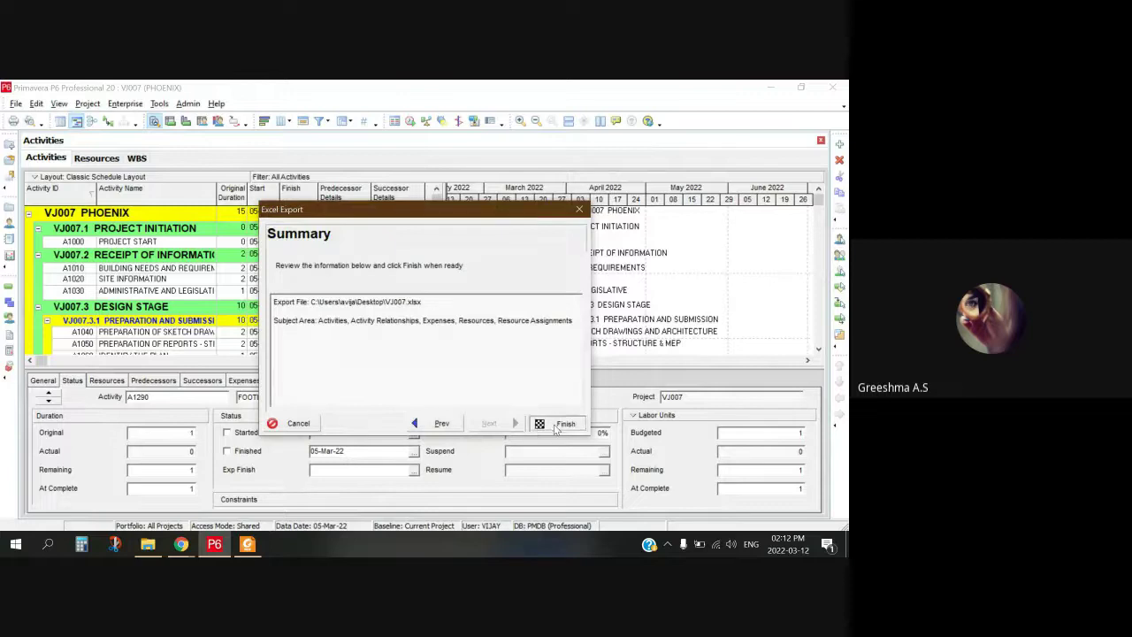
{"action": "left_click", "coordinate": [531, 425]}
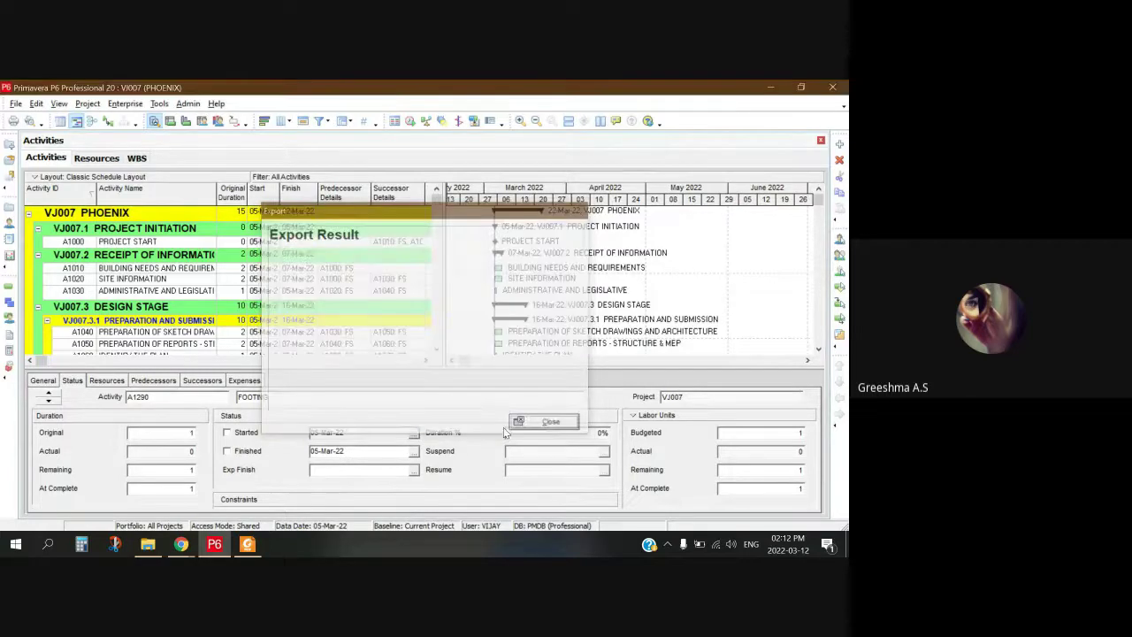
{"action": "left_click", "coordinate": [159, 544]}
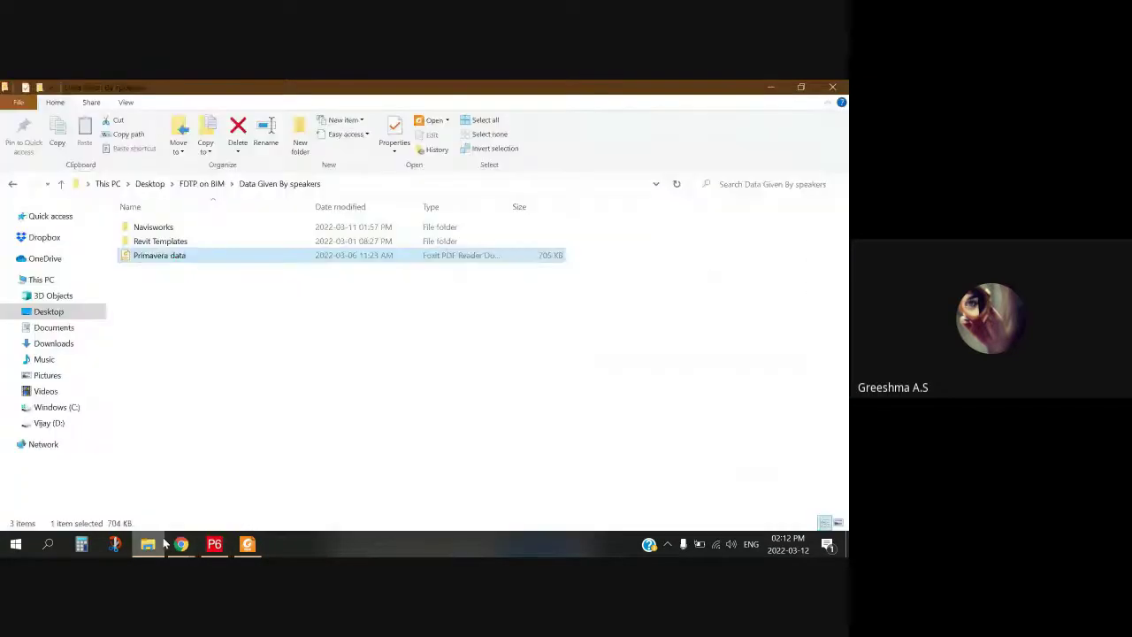
Step: Open the exported VJ007 workbook from the Desktop and scroll through its TASK sheet
{"action": "key", "text": "alt+Up"}
{"action": "key", "text": "alt+Up"}
{"action": "double_click", "coordinate": [443, 354]}
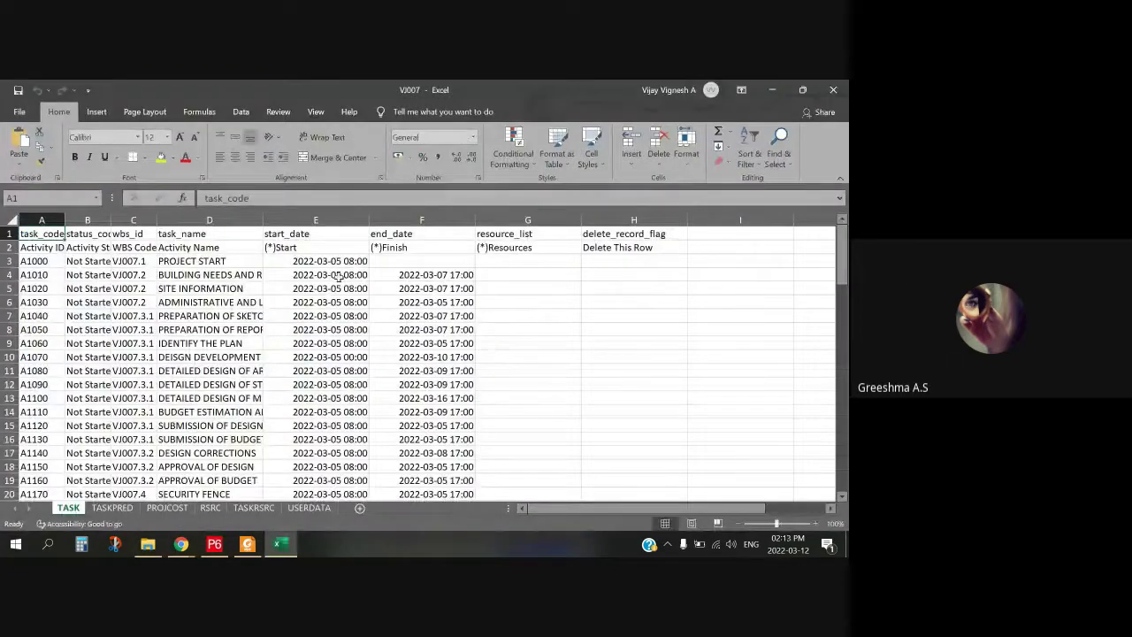
{"action": "scroll", "coordinate": [342, 349], "scroll_direction": "down", "scroll_amount": 20}
{"action": "scroll", "coordinate": [341, 350], "scroll_direction": "down", "scroll_amount": 10}
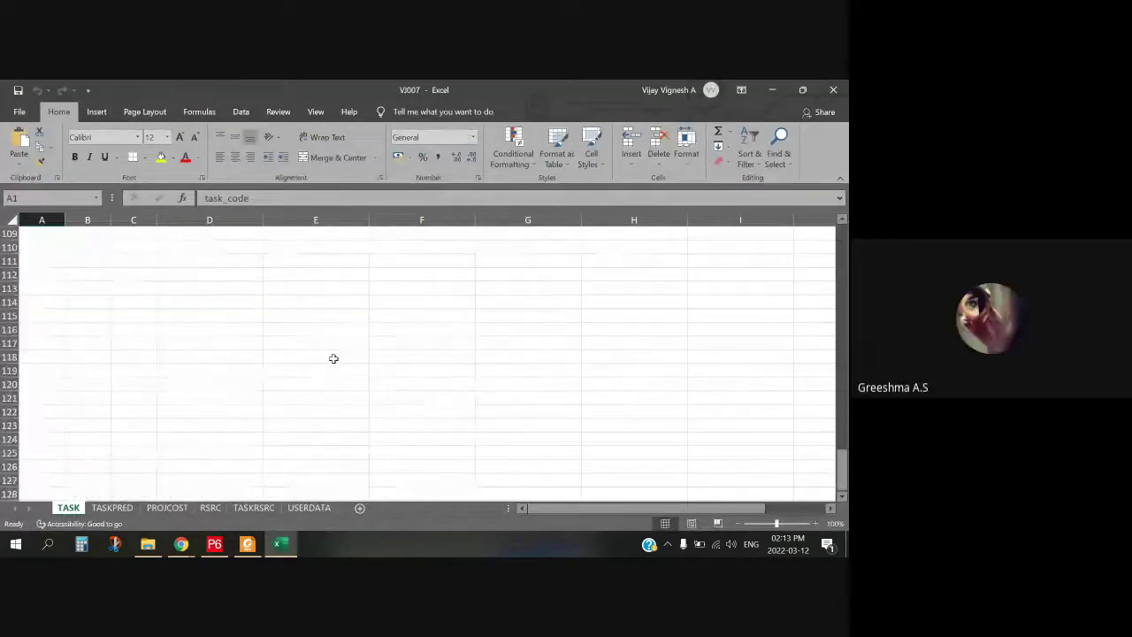
{"action": "scroll", "coordinate": [339, 352], "scroll_direction": "up", "scroll_amount": 20}
{"action": "scroll", "coordinate": [337, 353], "scroll_direction": "up", "scroll_amount": 13}
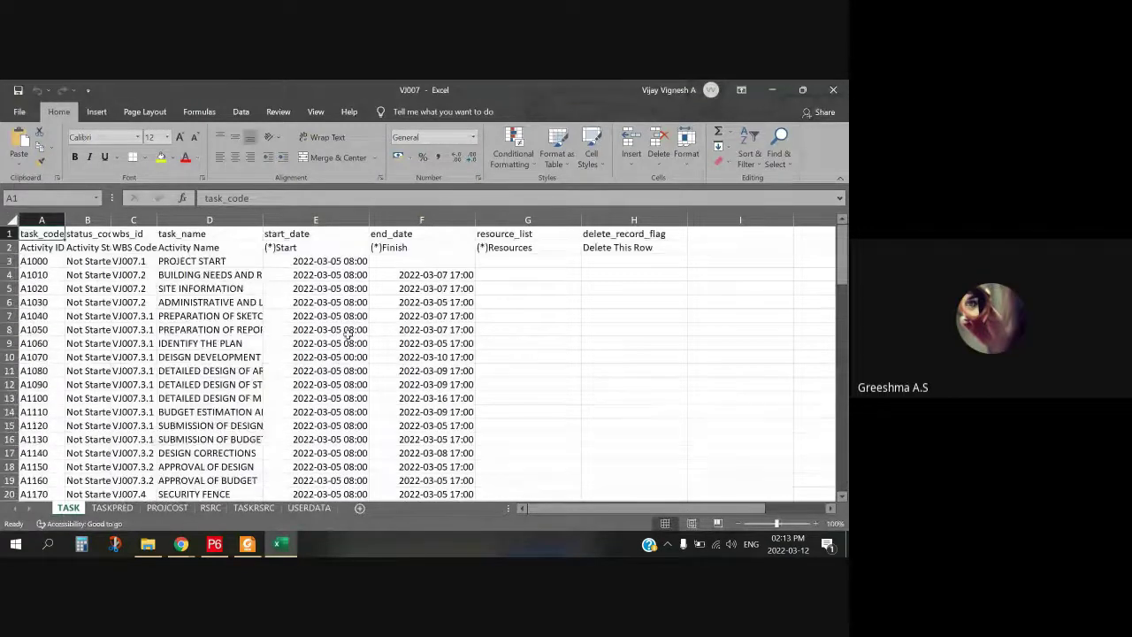
{"action": "scroll", "coordinate": [339, 352], "scroll_direction": "down", "scroll_amount": 12}
{"action": "scroll", "coordinate": [404, 362], "scroll_direction": "up", "scroll_amount": 7}
{"action": "scroll", "coordinate": [542, 292], "scroll_direction": "up", "scroll_amount": 5}
{"action": "left_click", "coordinate": [214, 544]}
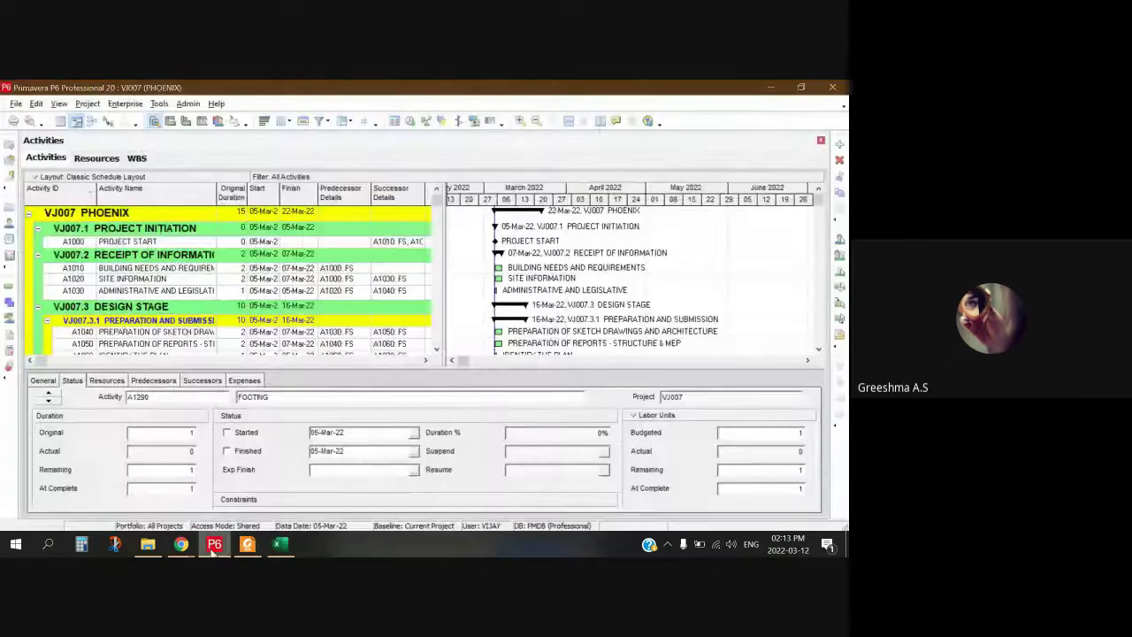
{"action": "left_click", "coordinate": [213, 545]}
Step: Save the active sheet as CSV (Comma delimited) file VJ007
{"action": "left_click", "coordinate": [18, 112]}
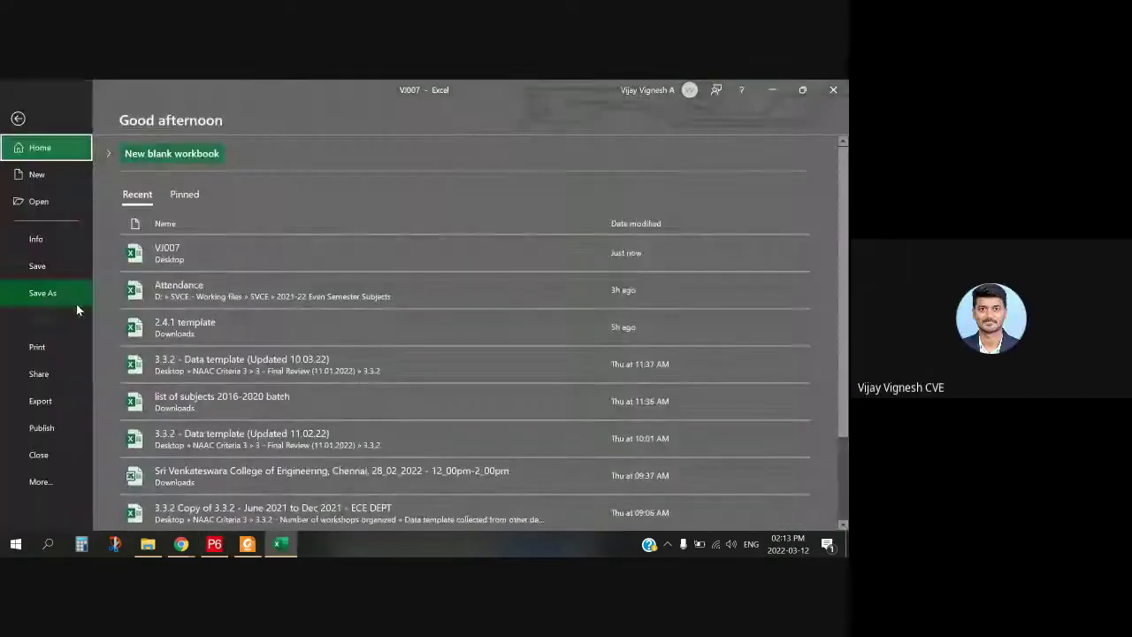
{"action": "left_click", "coordinate": [74, 296]}
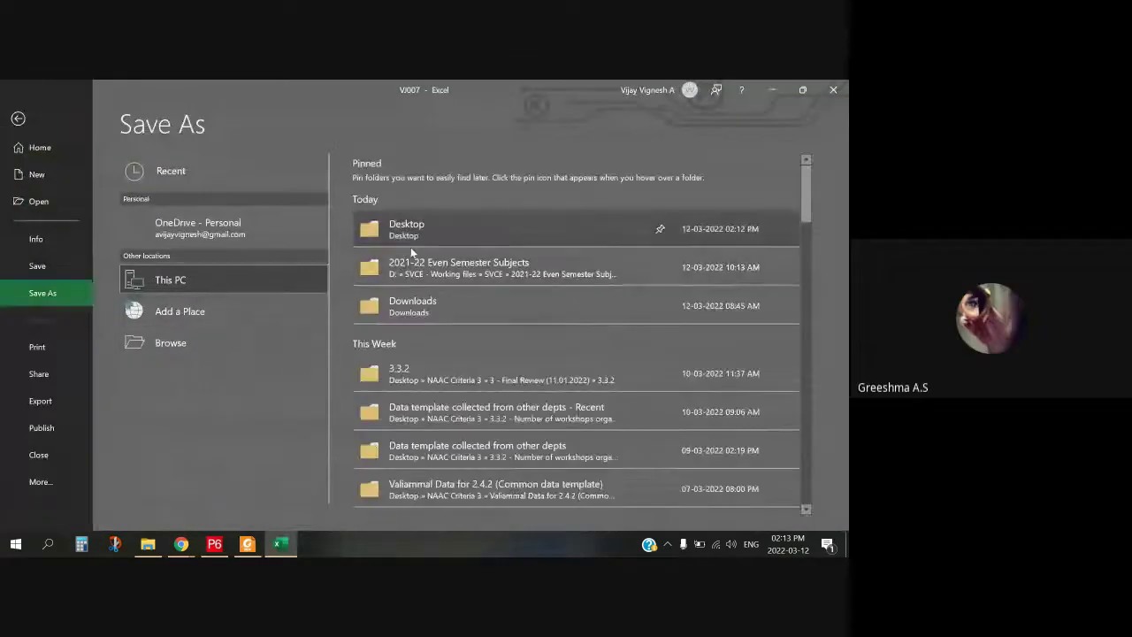
{"action": "left_click", "coordinate": [411, 239]}
{"action": "left_click", "coordinate": [409, 90]}
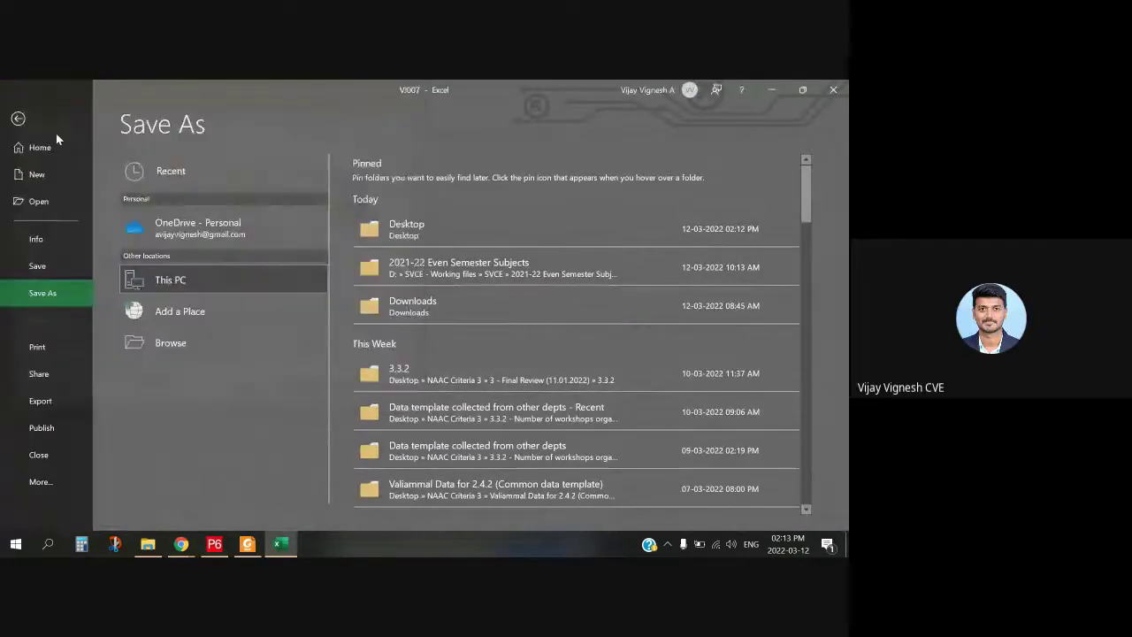
{"action": "left_click", "coordinate": [58, 402]}
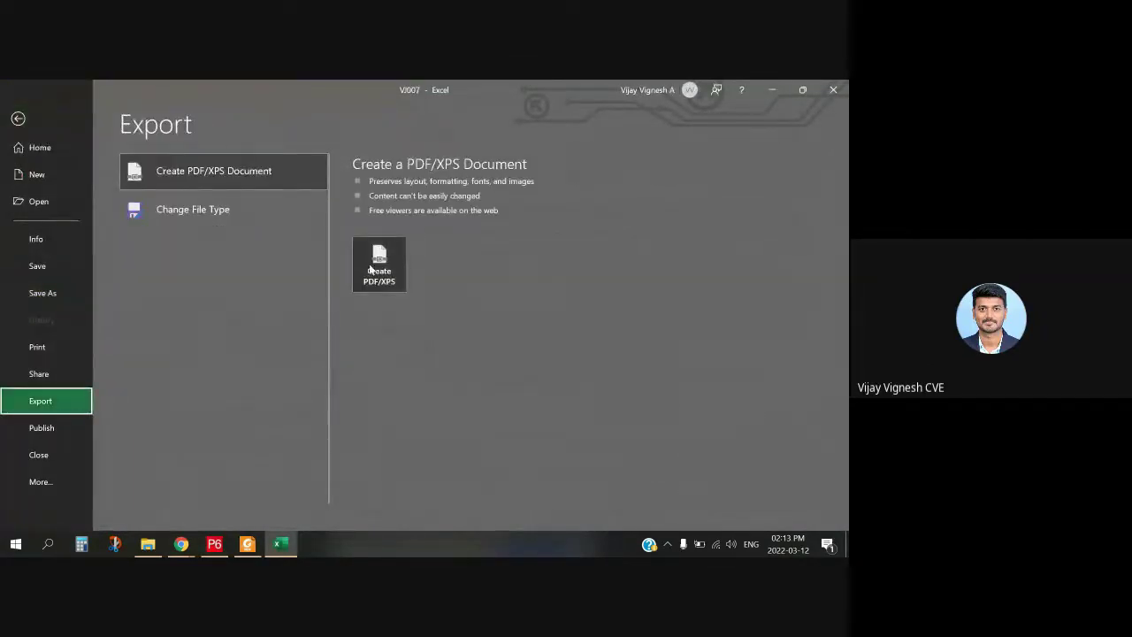
{"action": "left_click", "coordinate": [218, 213]}
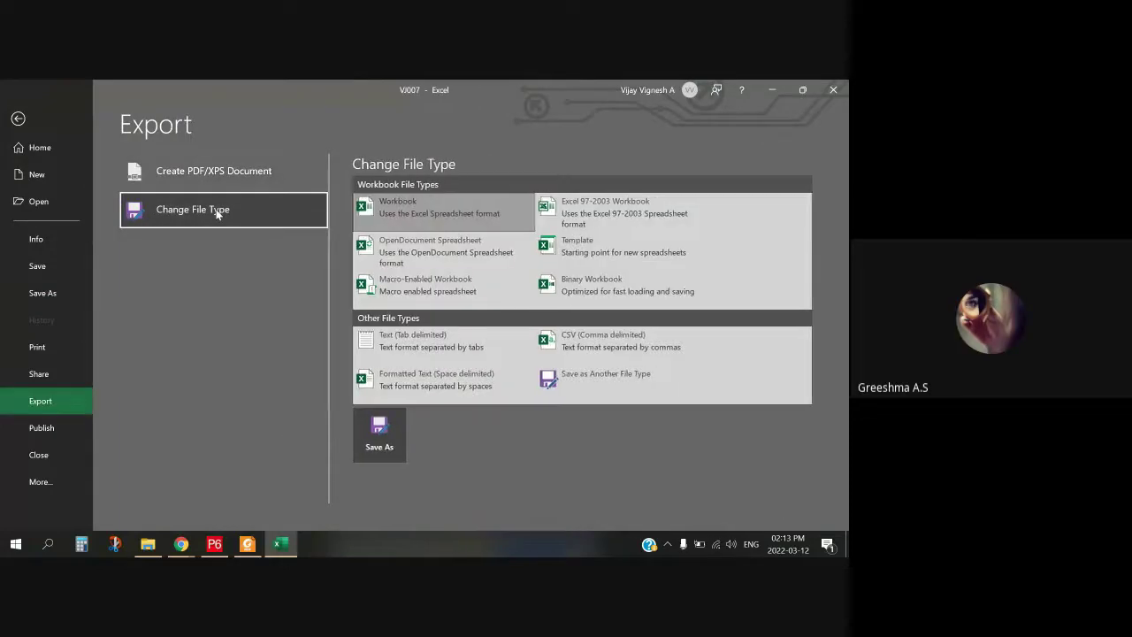
{"action": "left_click", "coordinate": [583, 348]}
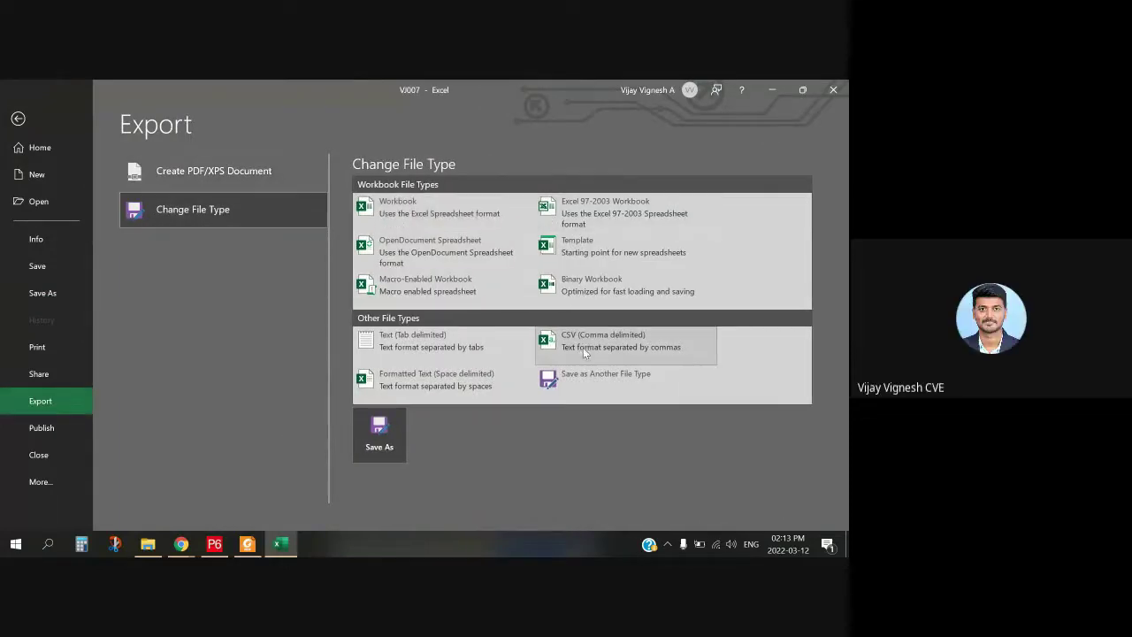
{"action": "double_click", "coordinate": [602, 346]}
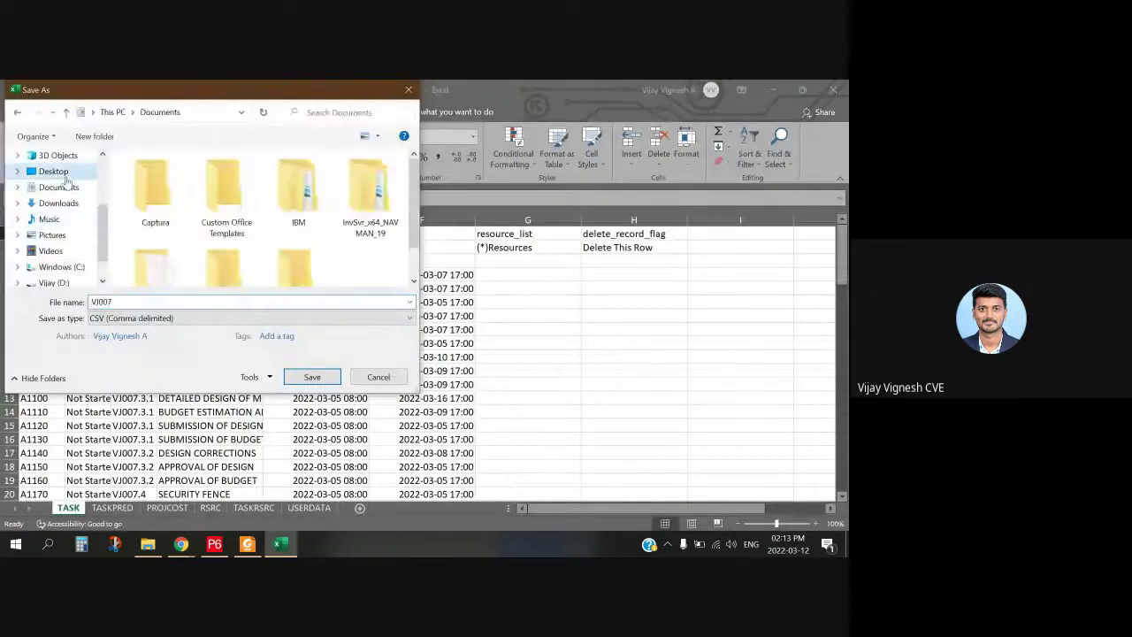
{"action": "left_click", "coordinate": [313, 376]}
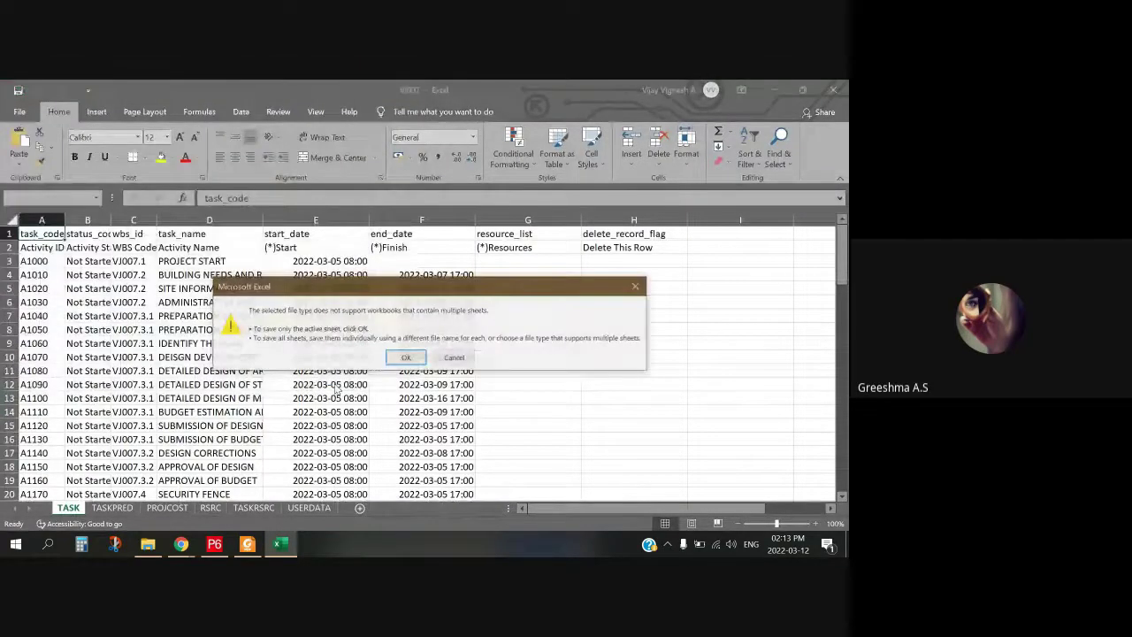
{"action": "left_click", "coordinate": [408, 360]}
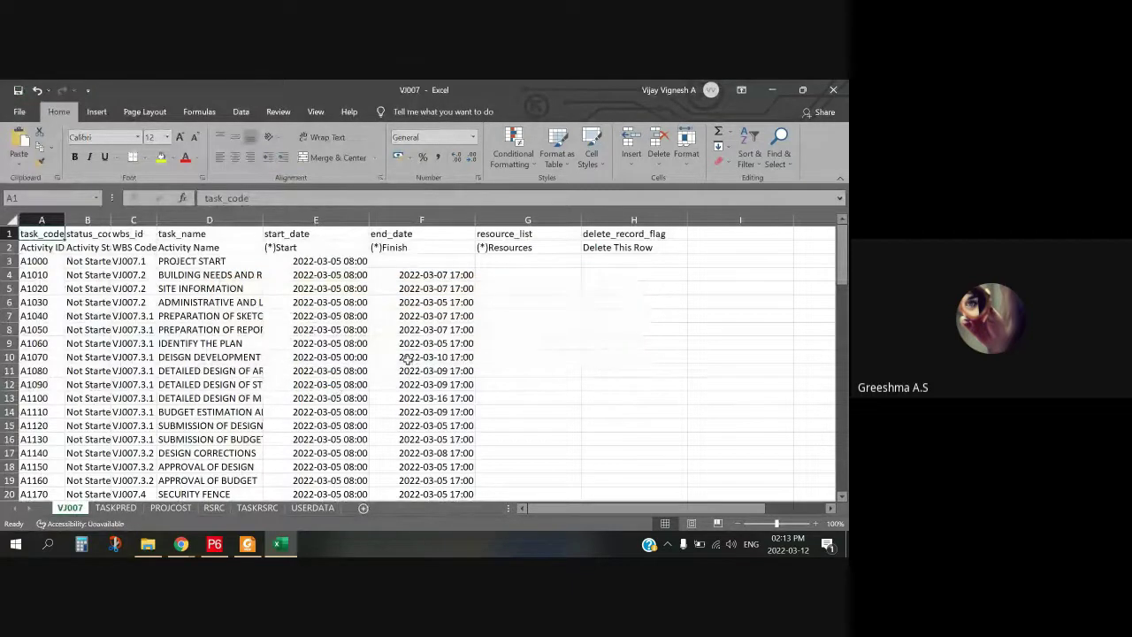
Step: Minimize Excel and open the ARCHITECTURAL model file from the Desktop folder
{"action": "left_click", "coordinate": [772, 90]}
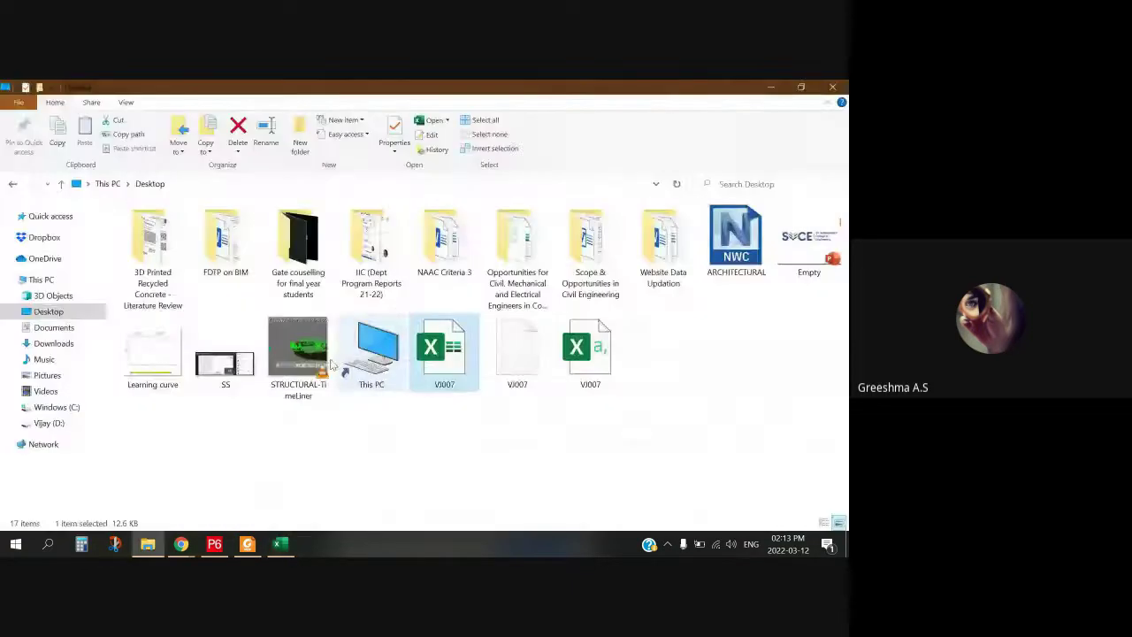
{"action": "left_click", "coordinate": [524, 448]}
{"action": "left_click", "coordinate": [601, 358]}
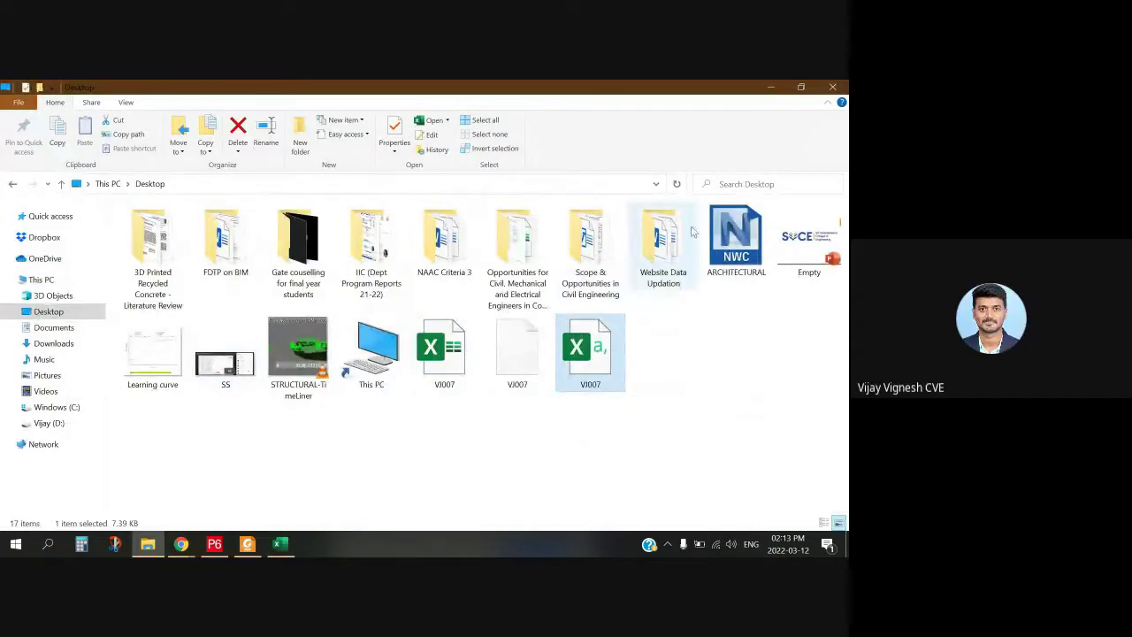
{"action": "left_click", "coordinate": [738, 262]}
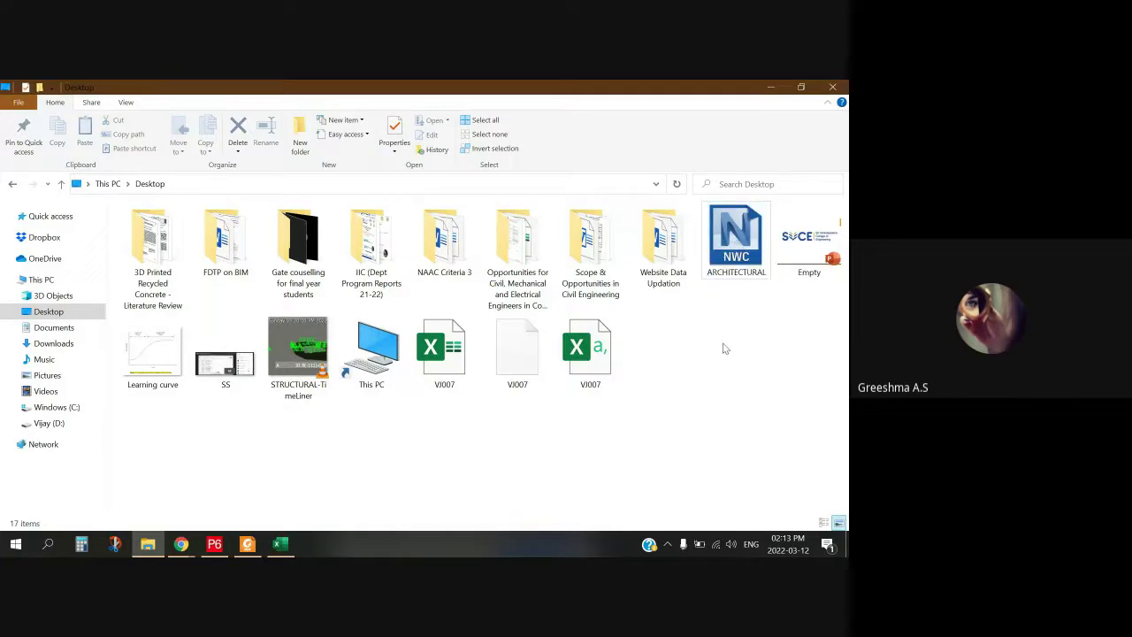
{"action": "left_click", "coordinate": [734, 259]}
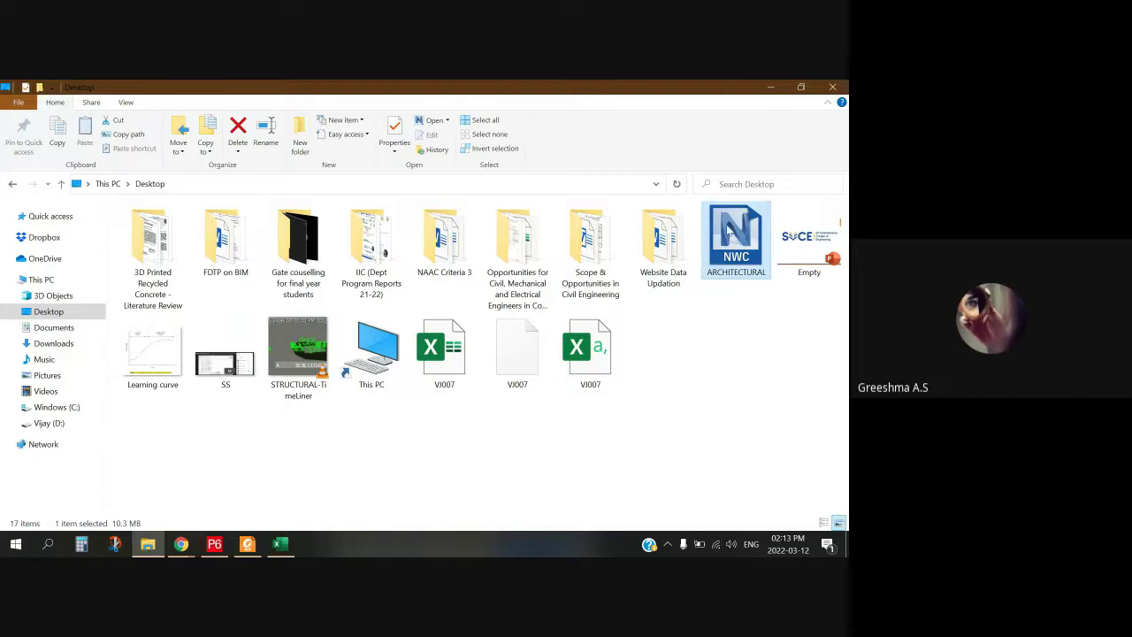
{"action": "double_click", "coordinate": [728, 229]}
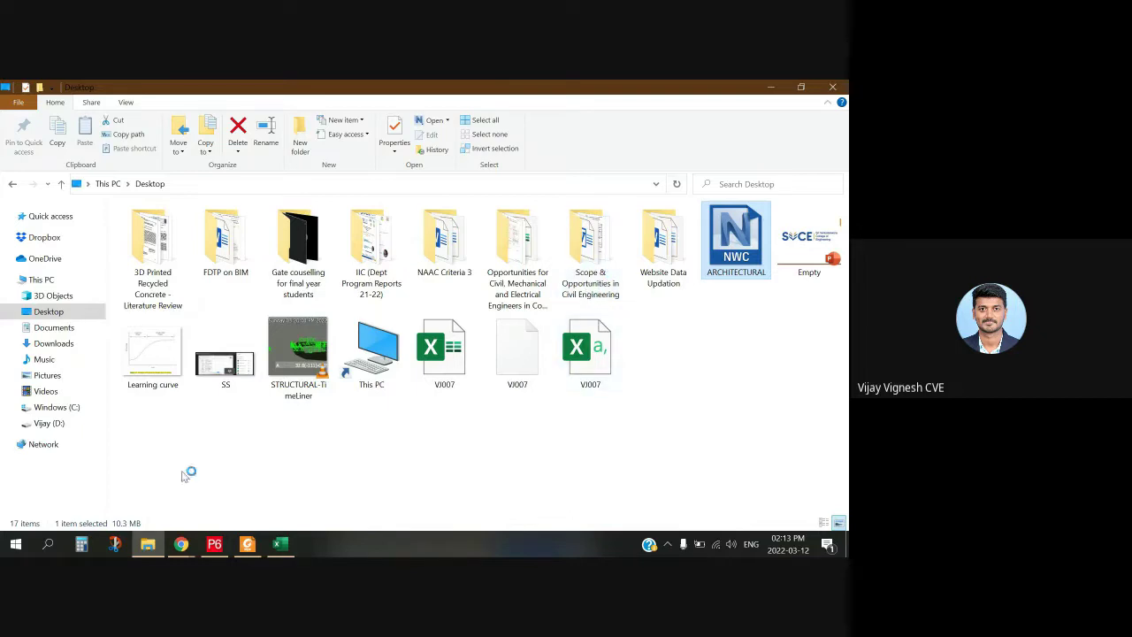
Step: Cycle through the Chrome, P6 and Desktop folder windows to return to Google Meet
{"action": "left_click", "coordinate": [181, 544]}
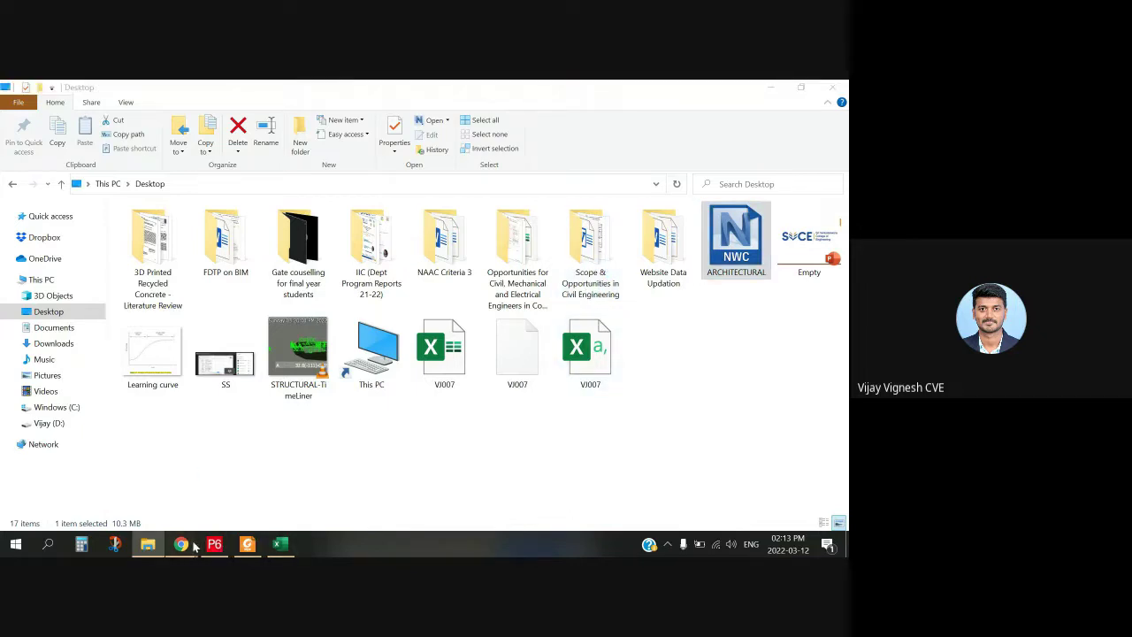
{"action": "left_click", "coordinate": [562, 386]}
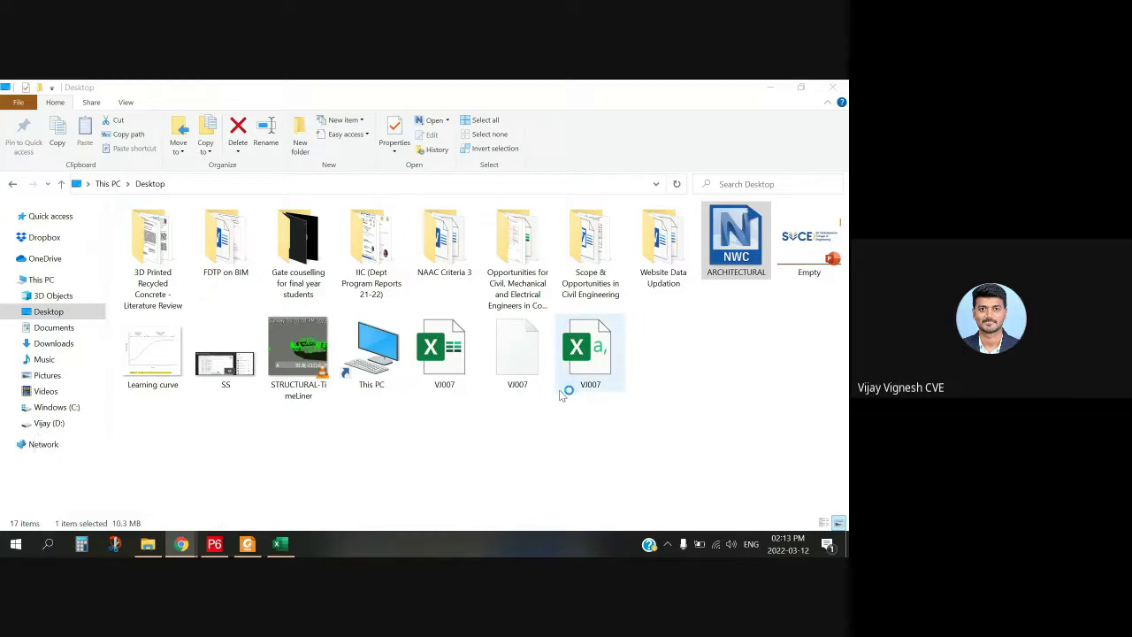
{"action": "left_click", "coordinate": [498, 436]}
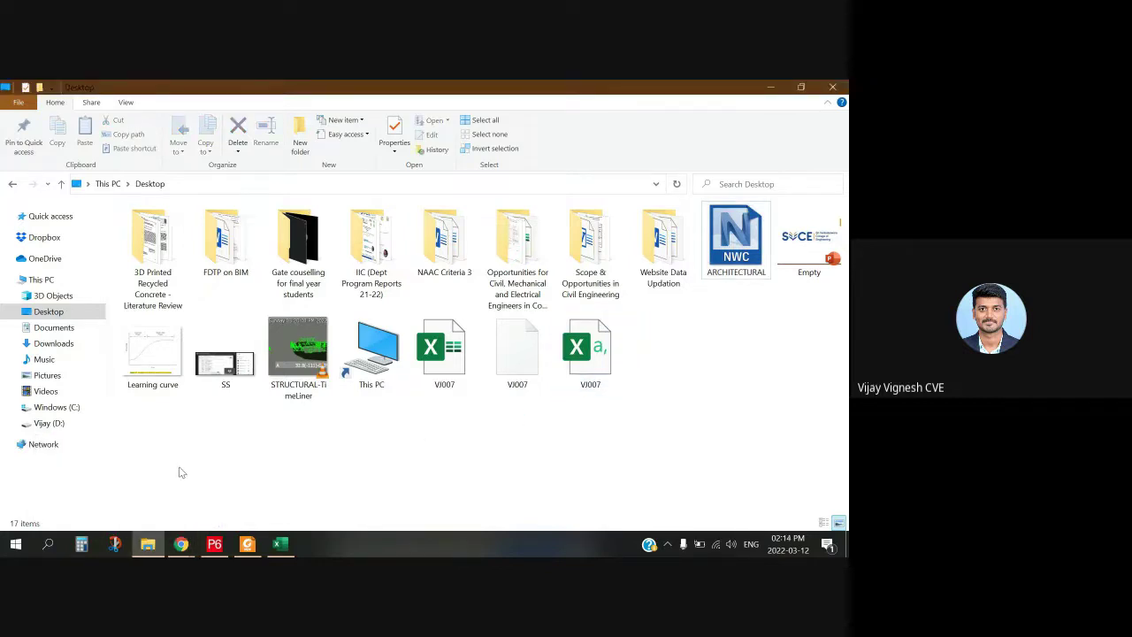
{"action": "left_click", "coordinate": [214, 544]}
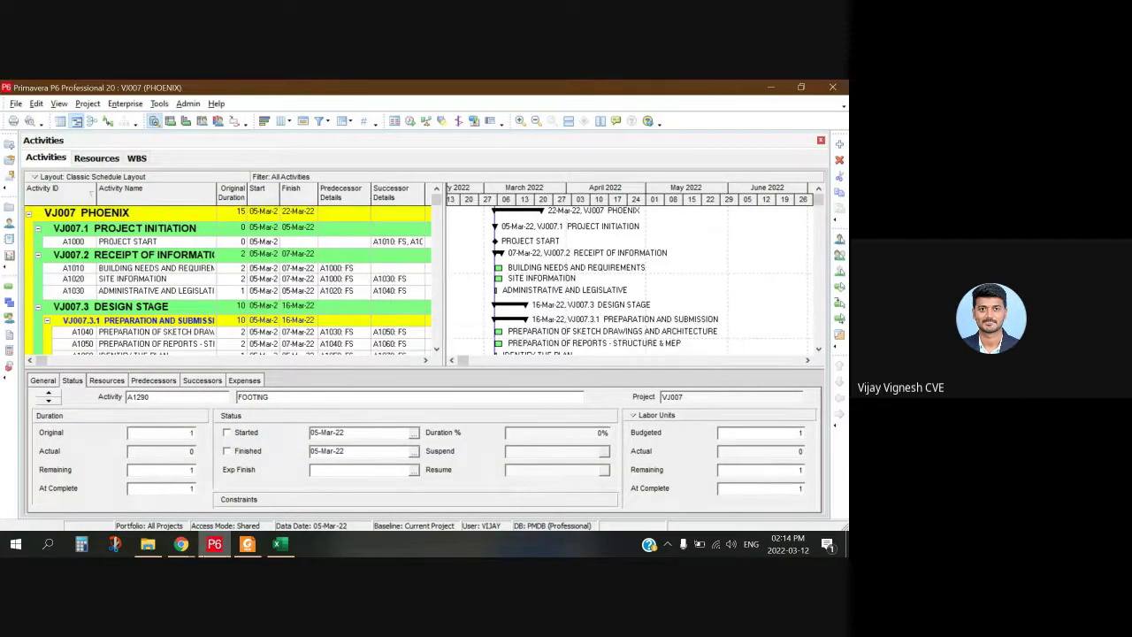
{"action": "mouse_move", "coordinate": [180, 544]}
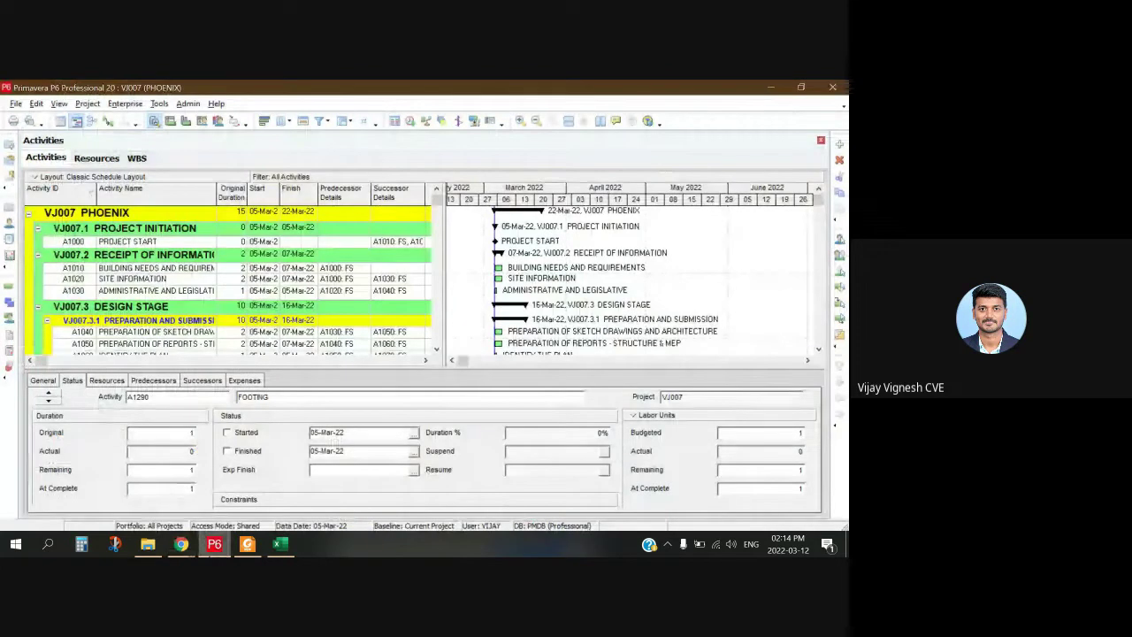
{"action": "left_click", "coordinate": [147, 544]}
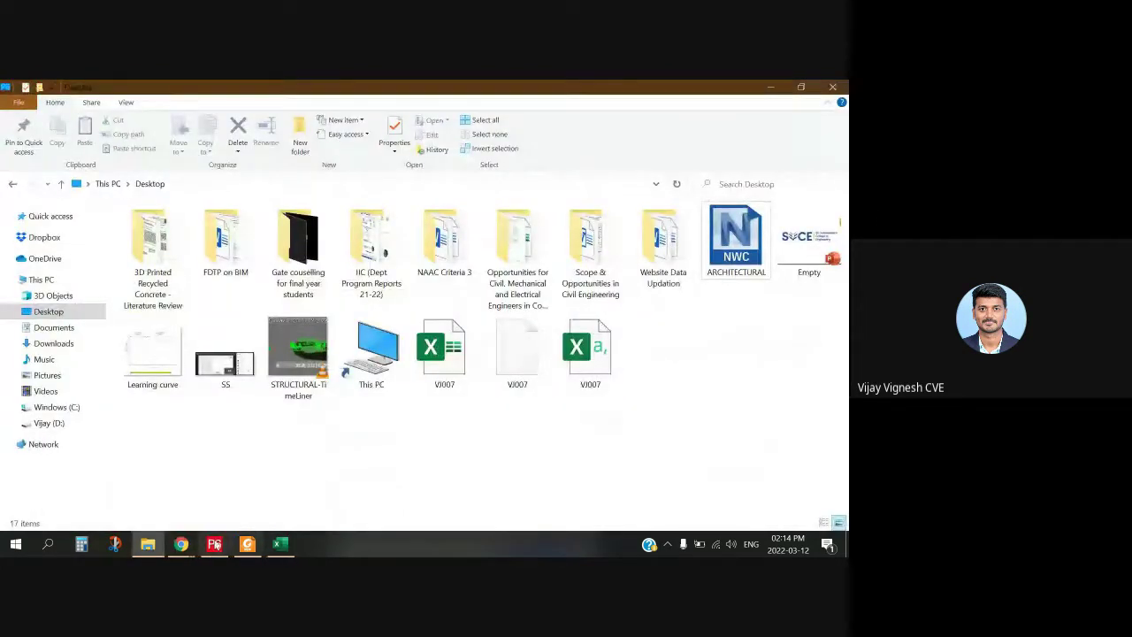
{"action": "mouse_move", "coordinate": [144, 508]}
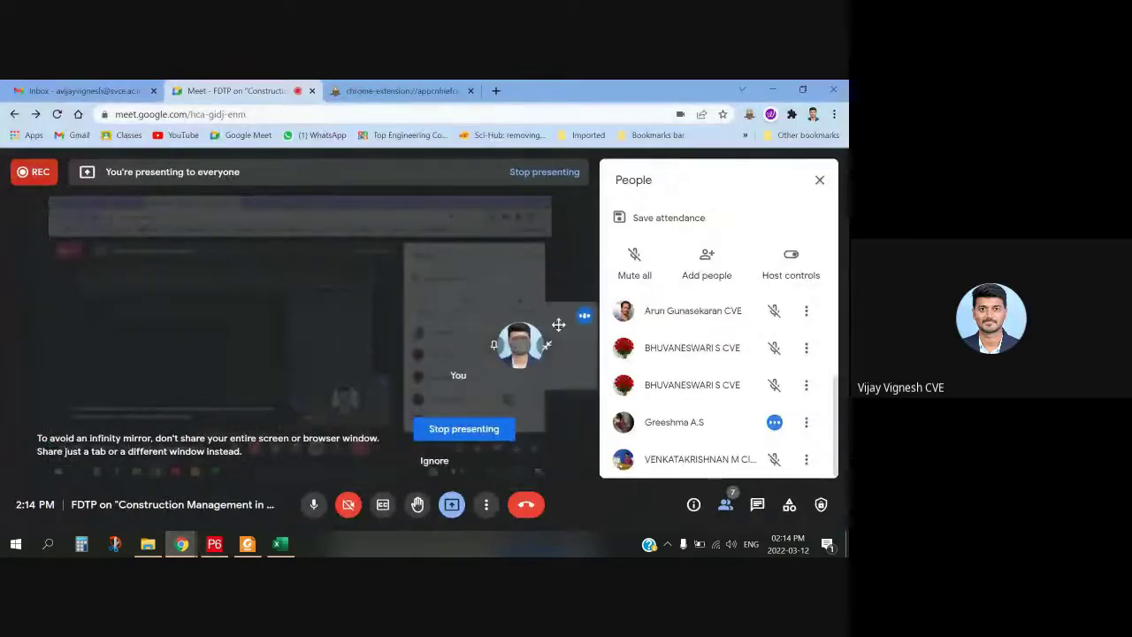
Step: Stop presenting in Meet, then minimize the CSV workbook and P6 to reach Navisworks
{"action": "left_click", "coordinate": [450, 435]}
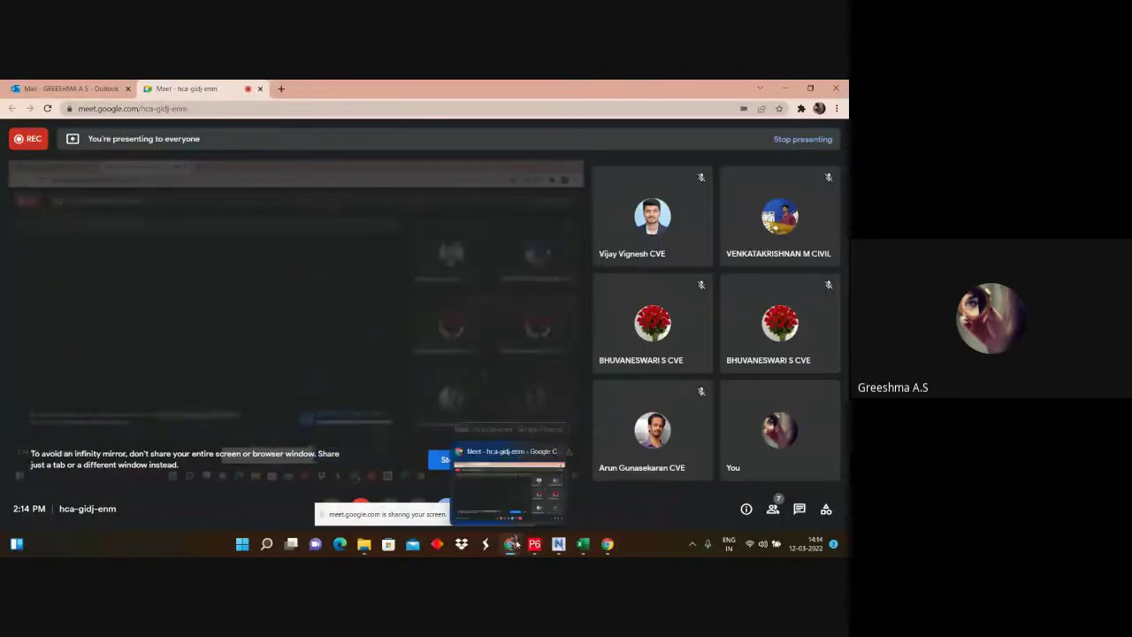
{"action": "left_click", "coordinate": [534, 543]}
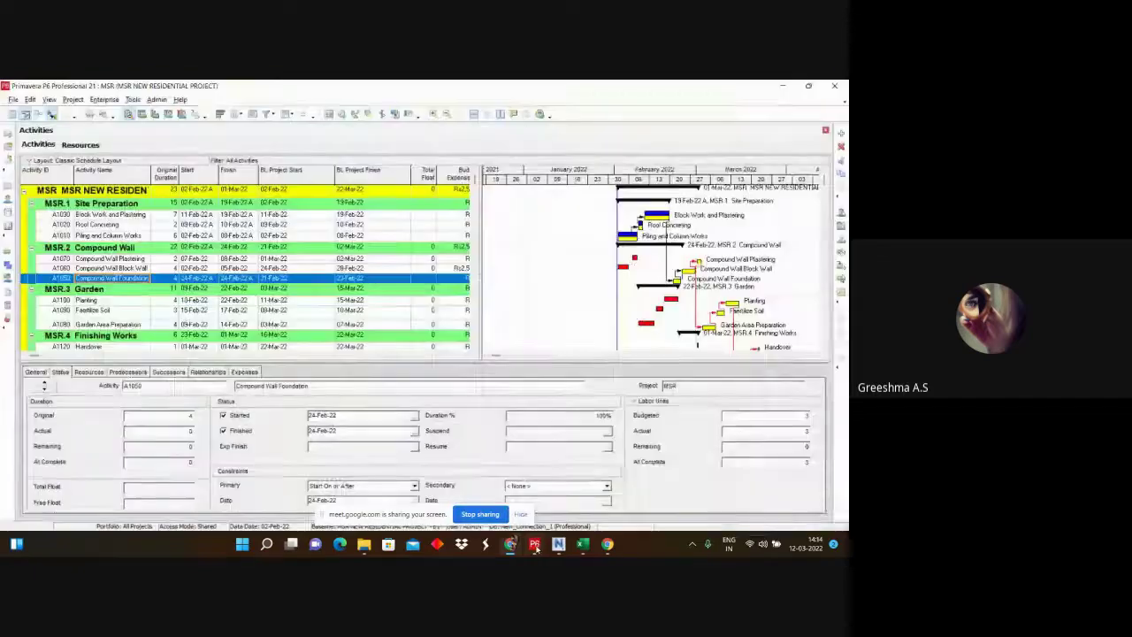
{"action": "left_click", "coordinate": [583, 543]}
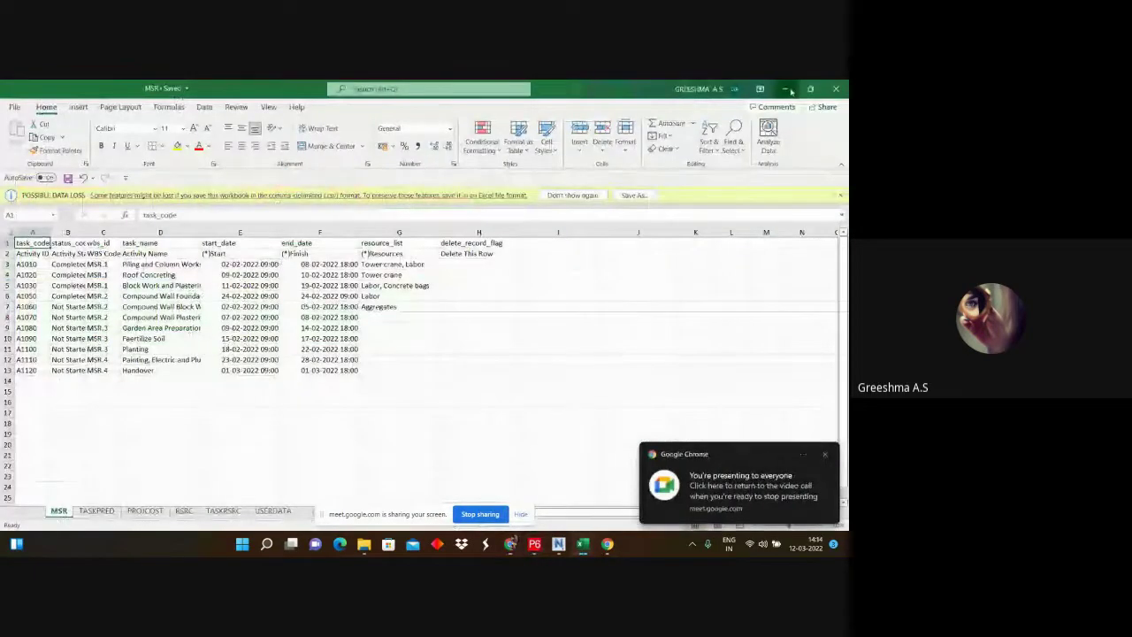
{"action": "left_click", "coordinate": [786, 89]}
{"action": "left_click", "coordinate": [790, 89]}
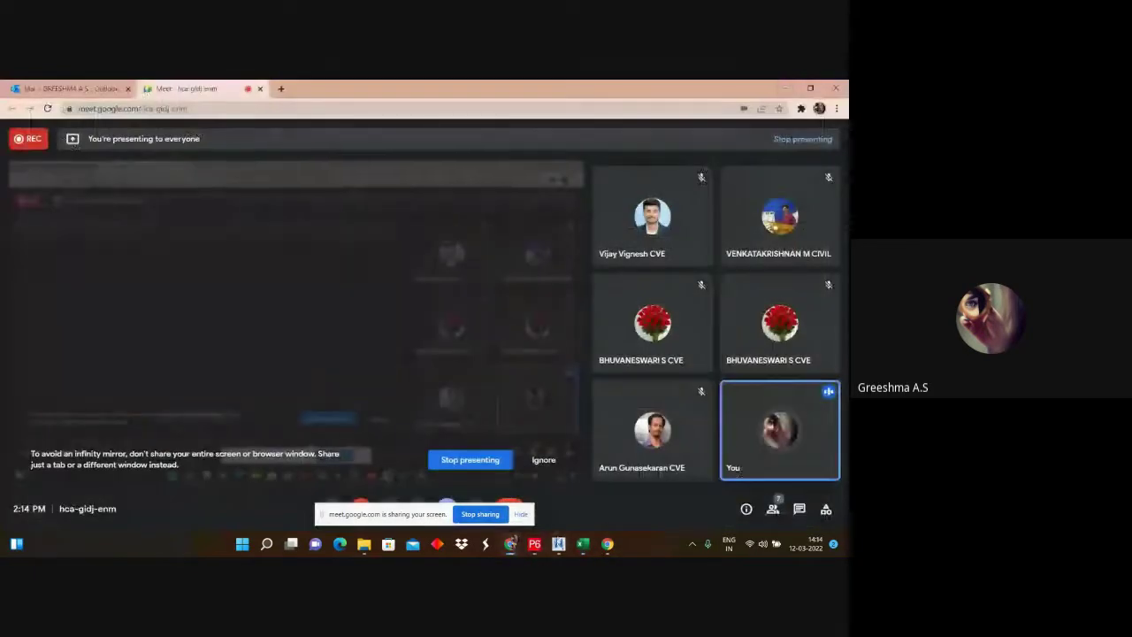
{"action": "left_click", "coordinate": [558, 543]}
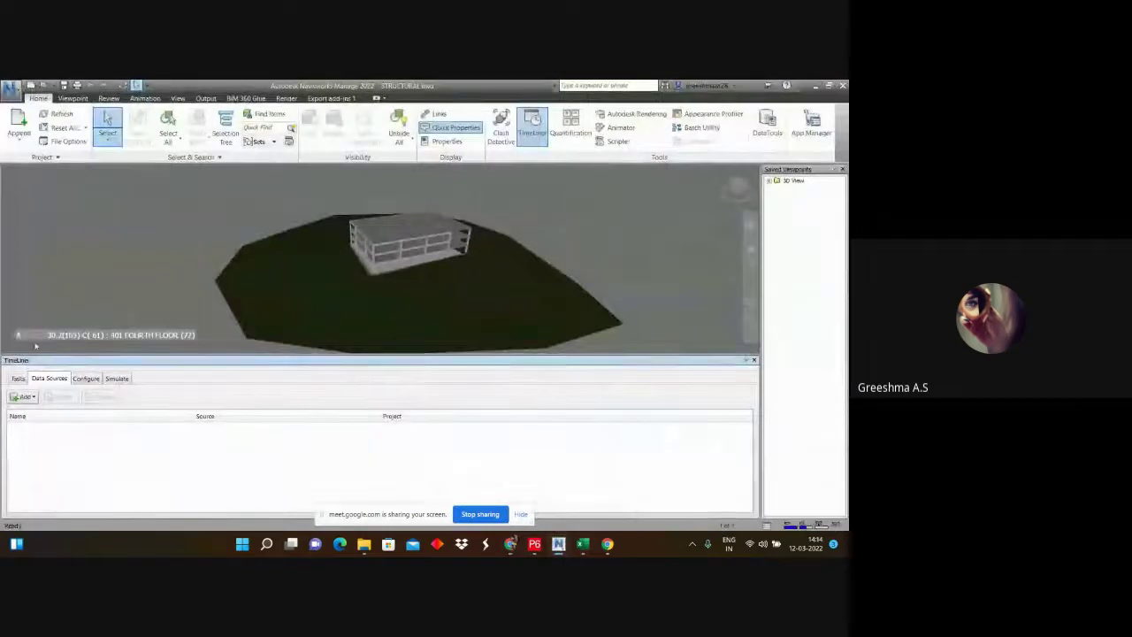
{"action": "left_click", "coordinate": [29, 398]}
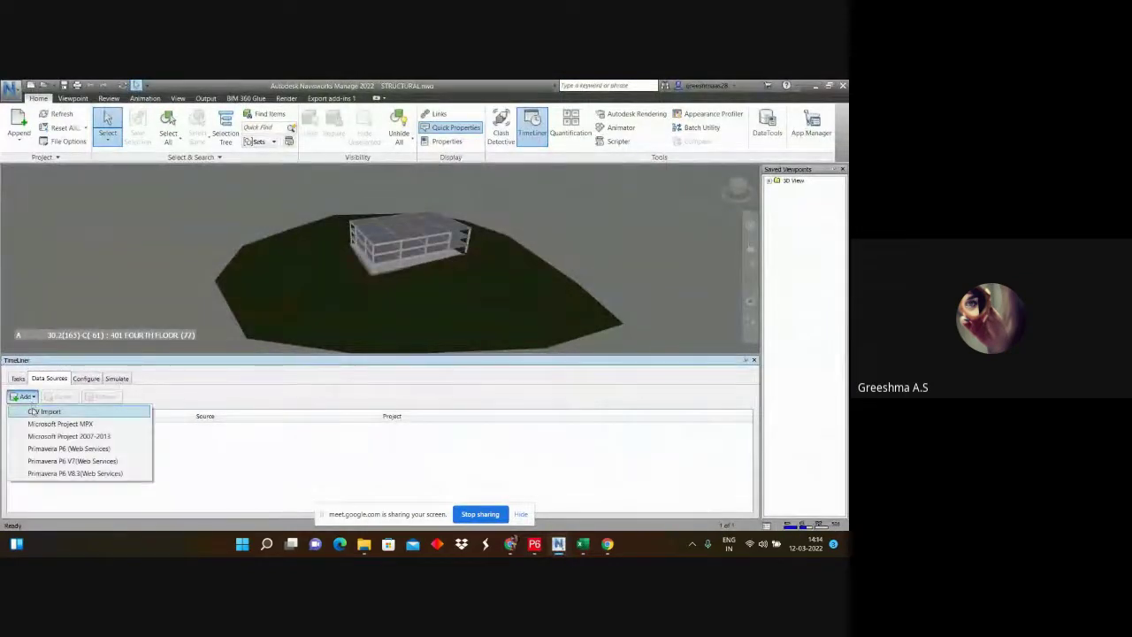
{"action": "left_click", "coordinate": [33, 413]}
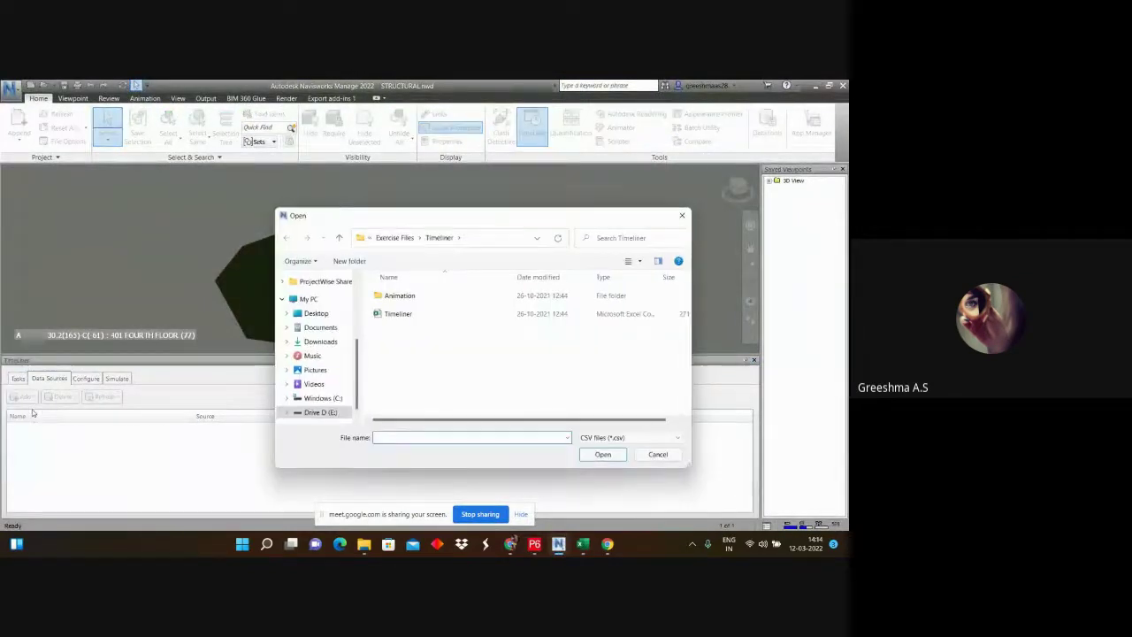
{"action": "left_click", "coordinate": [316, 313]}
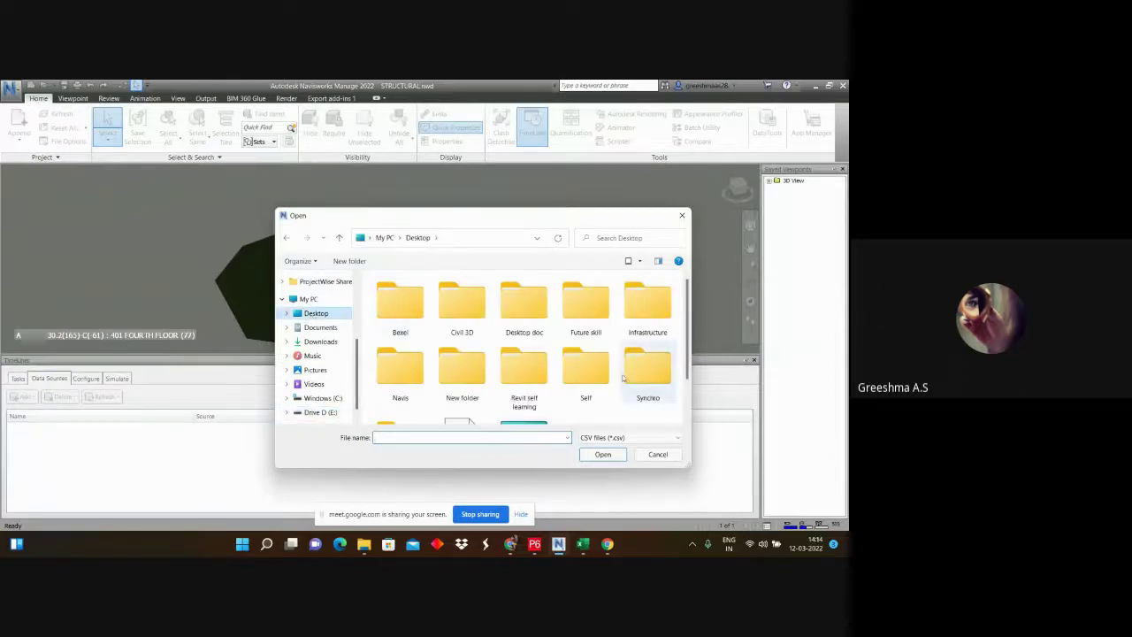
{"action": "scroll", "coordinate": [623, 377], "scroll_direction": "down", "scroll_amount": 1}
{"action": "left_click", "coordinate": [469, 389]}
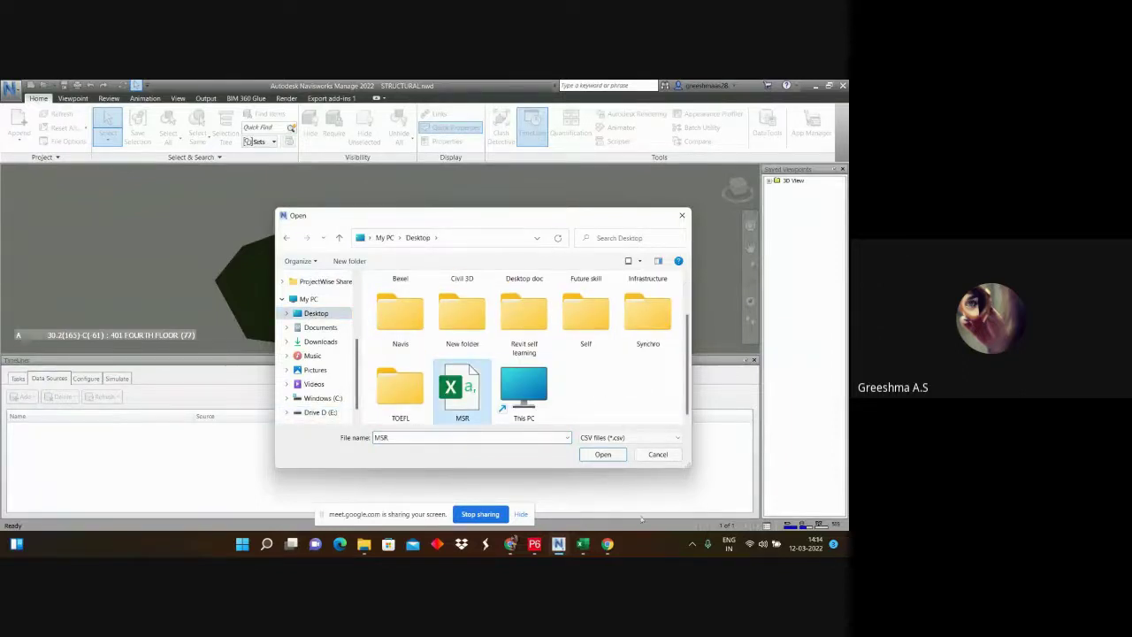
{"action": "left_click", "coordinate": [603, 454]}
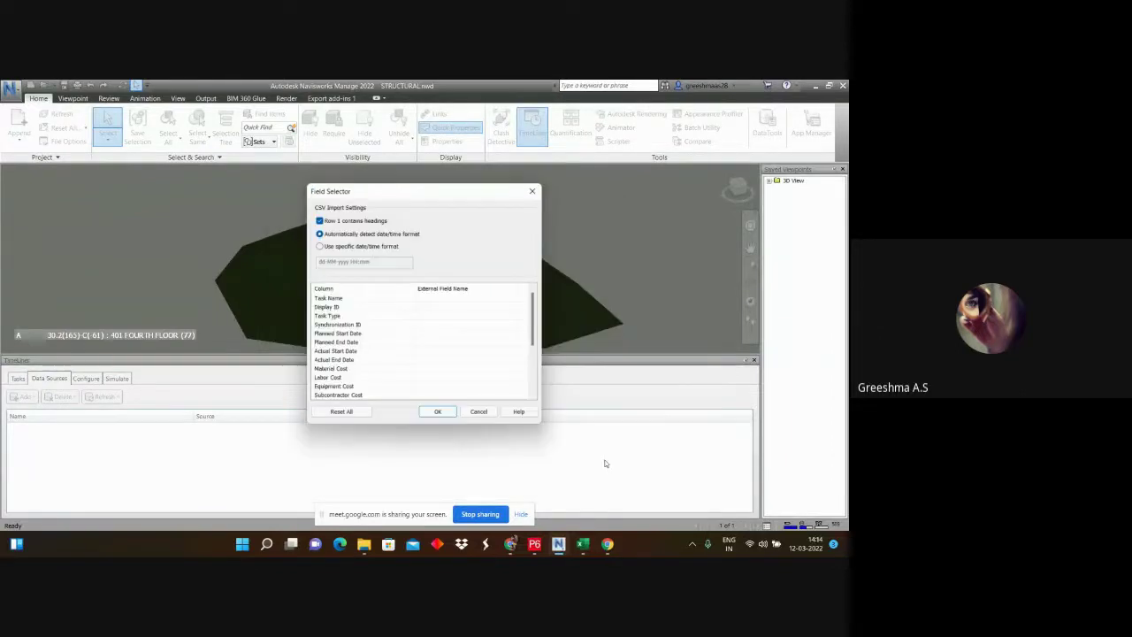
{"action": "left_click", "coordinate": [449, 325]}
{"action": "left_click", "coordinate": [449, 325]}
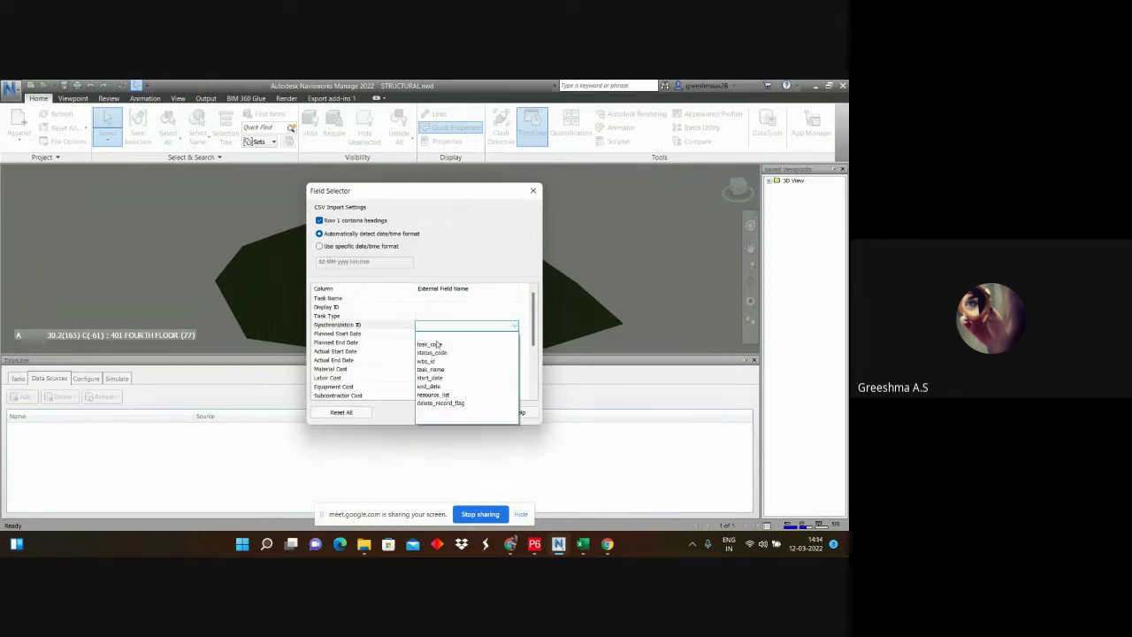
{"action": "left_click", "coordinate": [433, 361]}
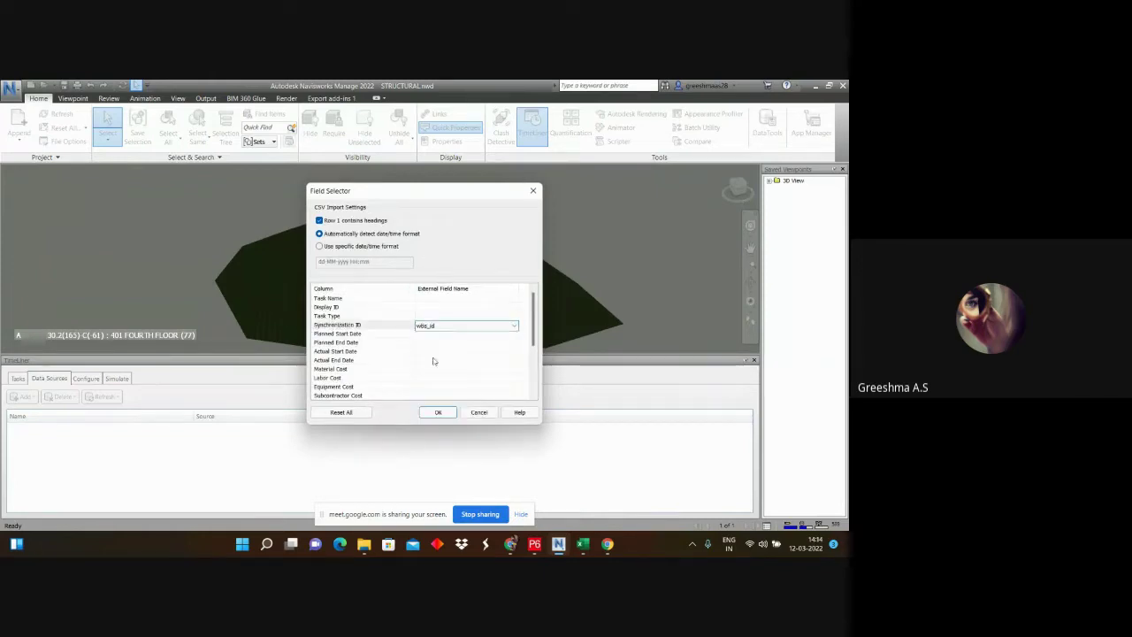
{"action": "left_click", "coordinate": [438, 412]}
{"action": "left_click", "coordinate": [506, 279]}
{"action": "left_click", "coordinate": [458, 299]}
{"action": "left_click", "coordinate": [458, 299]}
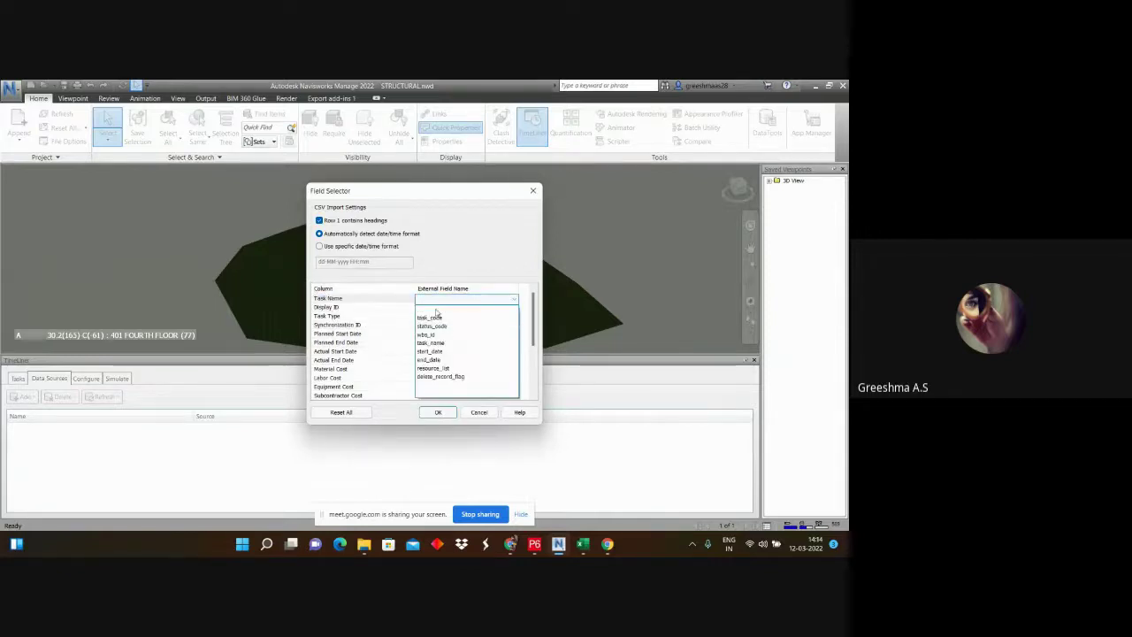
{"action": "left_click", "coordinate": [431, 342]}
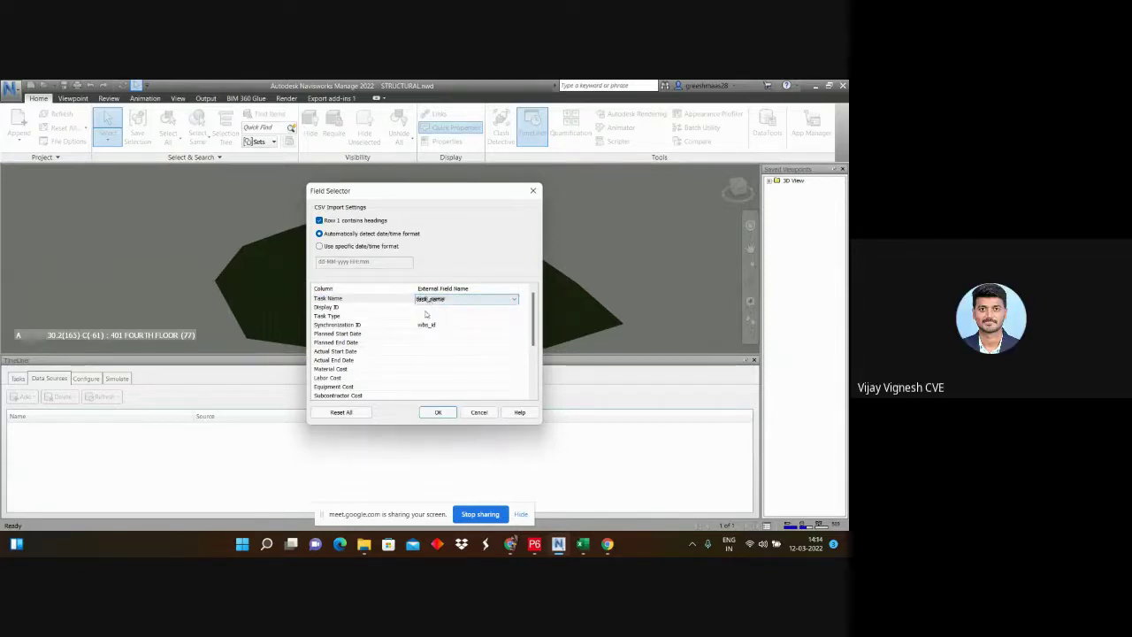
{"action": "left_click", "coordinate": [427, 309]}
{"action": "left_click", "coordinate": [427, 309]}
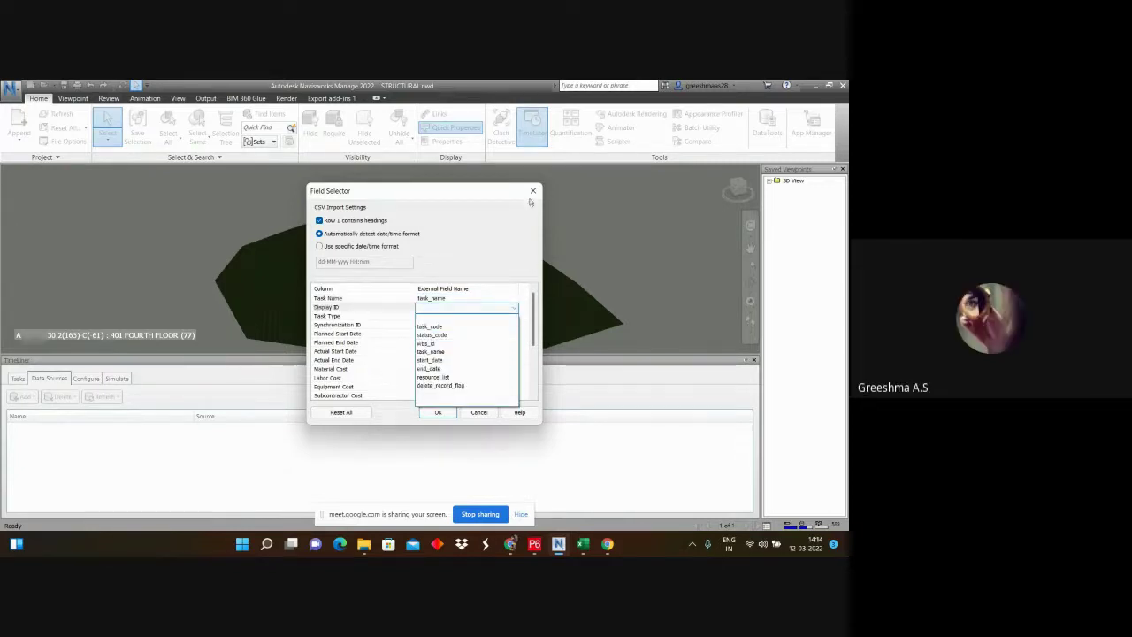
{"action": "left_click", "coordinate": [435, 344]}
Step: Cancel the earlier mapping and start a CSV Import data source from MSR
{"action": "left_click", "coordinate": [534, 191]}
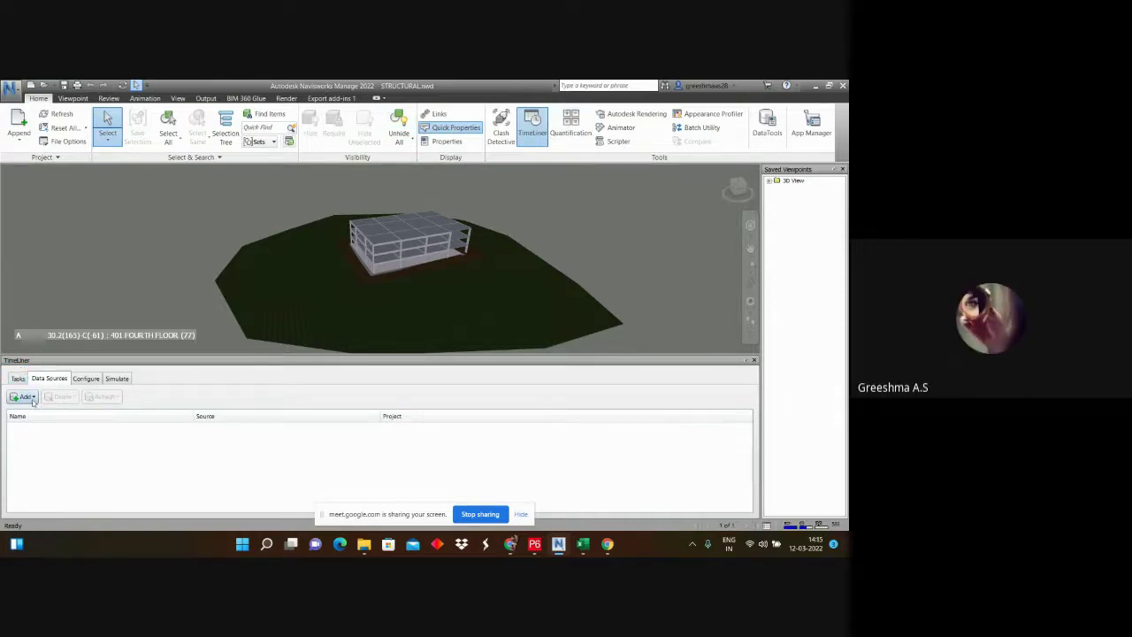
{"action": "left_click", "coordinate": [34, 398]}
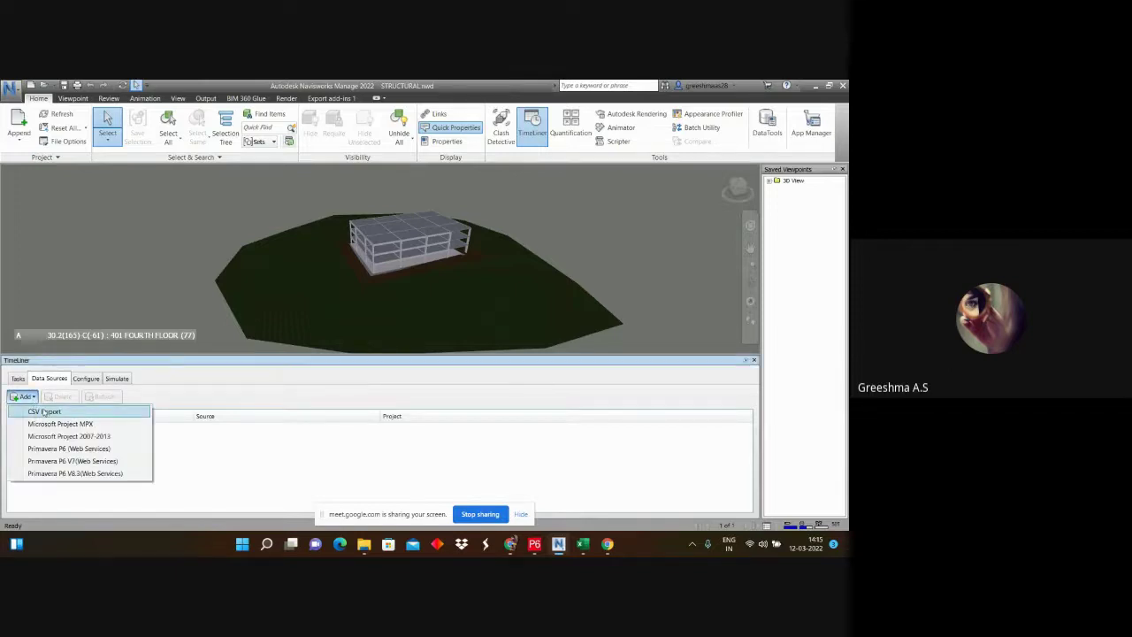
{"action": "left_click", "coordinate": [42, 413]}
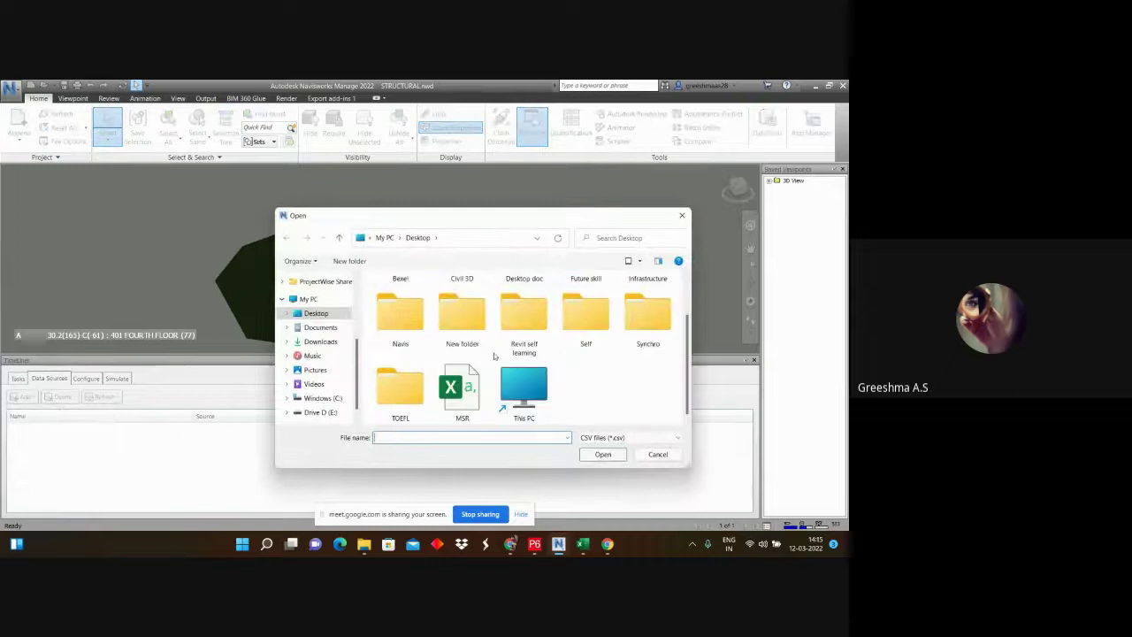
{"action": "left_click", "coordinate": [462, 389]}
{"action": "left_click", "coordinate": [605, 455]}
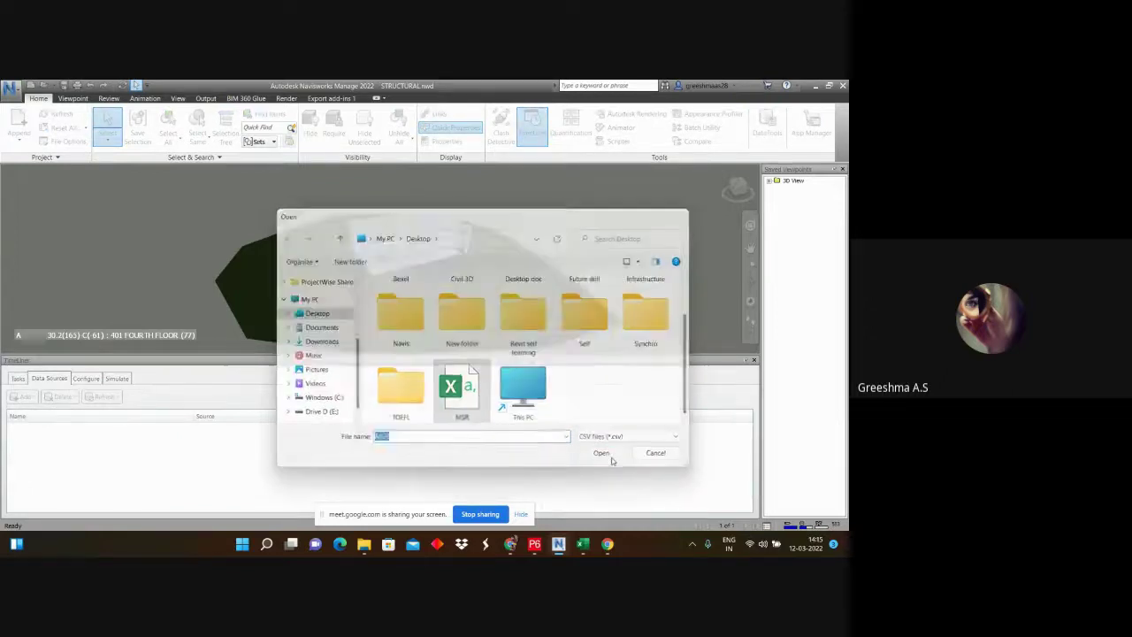
Step: Map Task Name to task_name and Display ID to wbs_id, leaving Task Type unmapped
{"action": "left_click", "coordinate": [424, 299]}
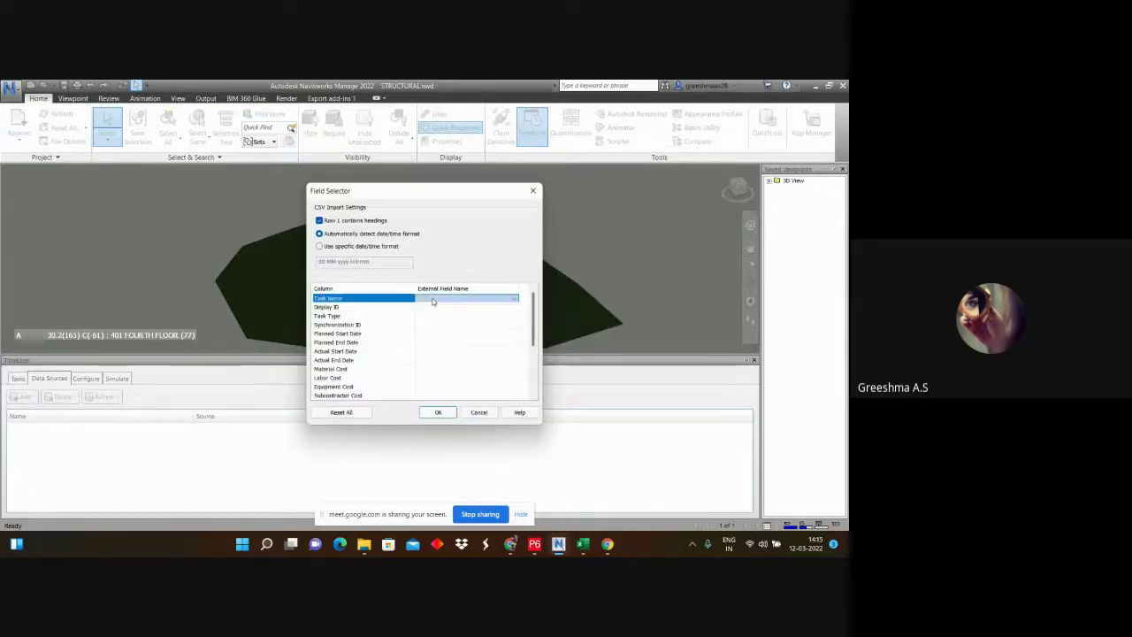
{"action": "left_click", "coordinate": [425, 299]}
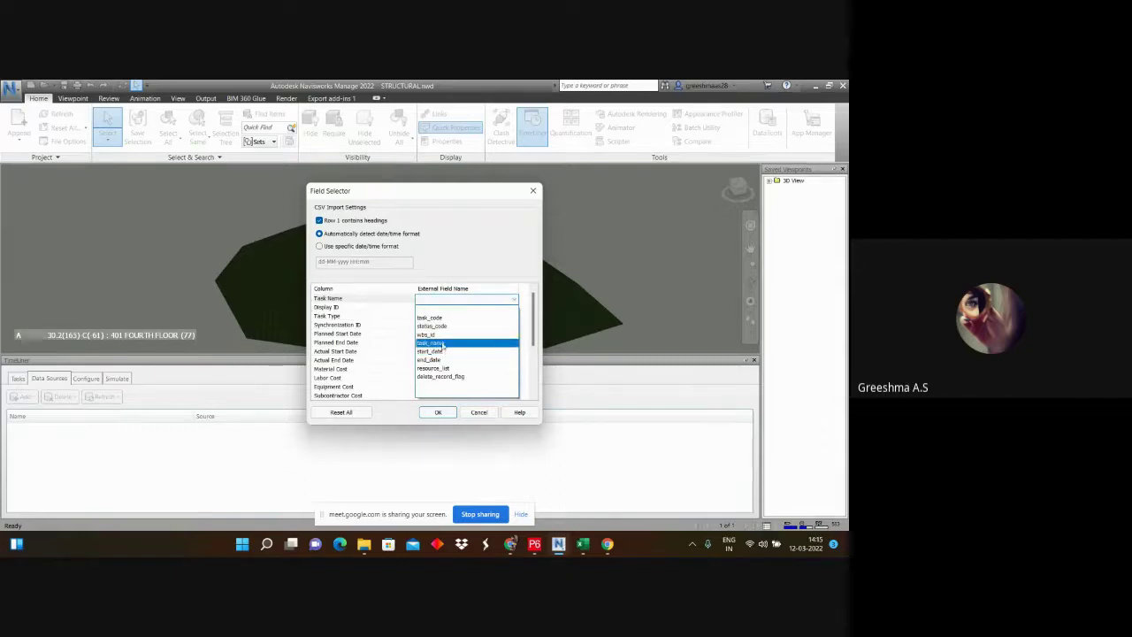
{"action": "left_click", "coordinate": [441, 343]}
{"action": "left_click", "coordinate": [447, 315]}
{"action": "left_click", "coordinate": [442, 307]}
{"action": "left_click", "coordinate": [443, 307]}
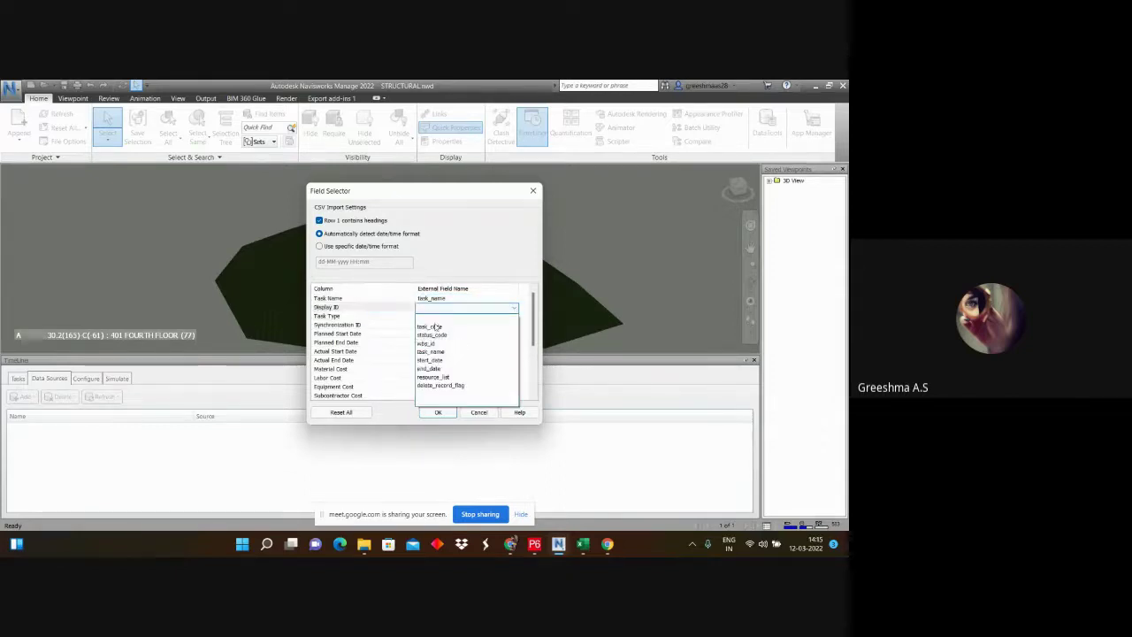
{"action": "left_click", "coordinate": [428, 343]}
{"action": "left_click", "coordinate": [445, 316]}
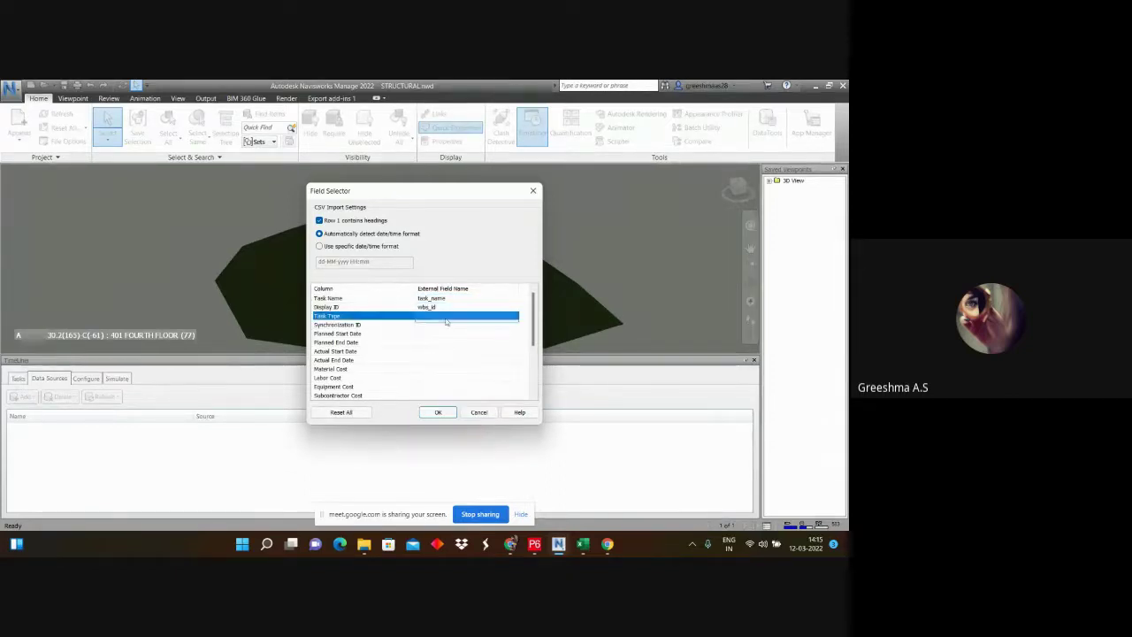
{"action": "left_click", "coordinate": [446, 317]}
{"action": "left_click", "coordinate": [446, 322]}
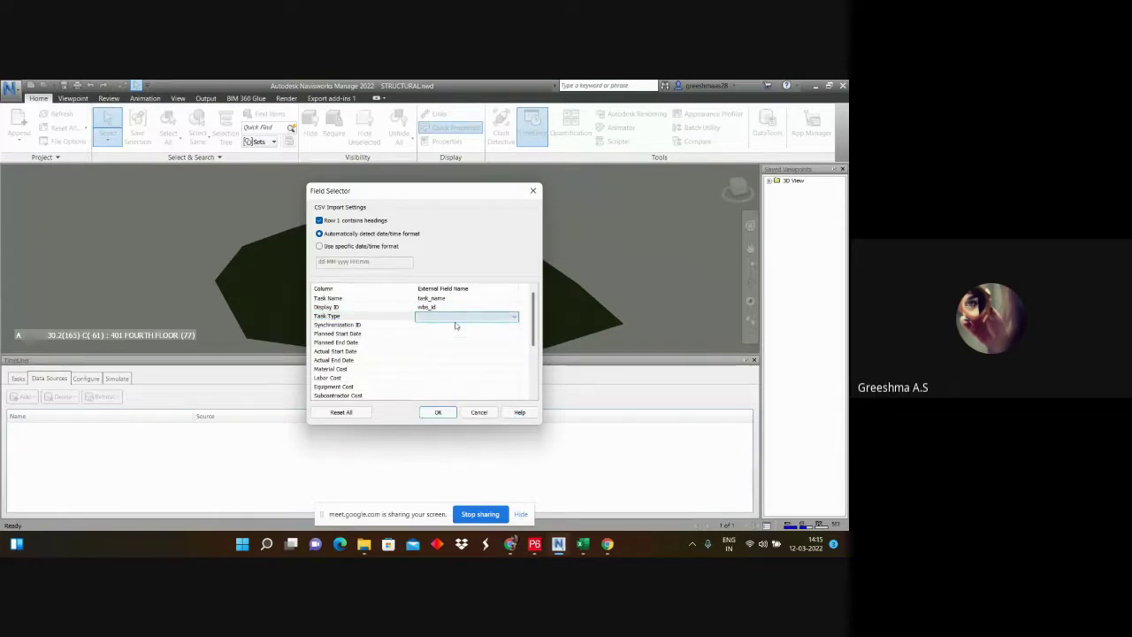
{"action": "left_click", "coordinate": [455, 316]}
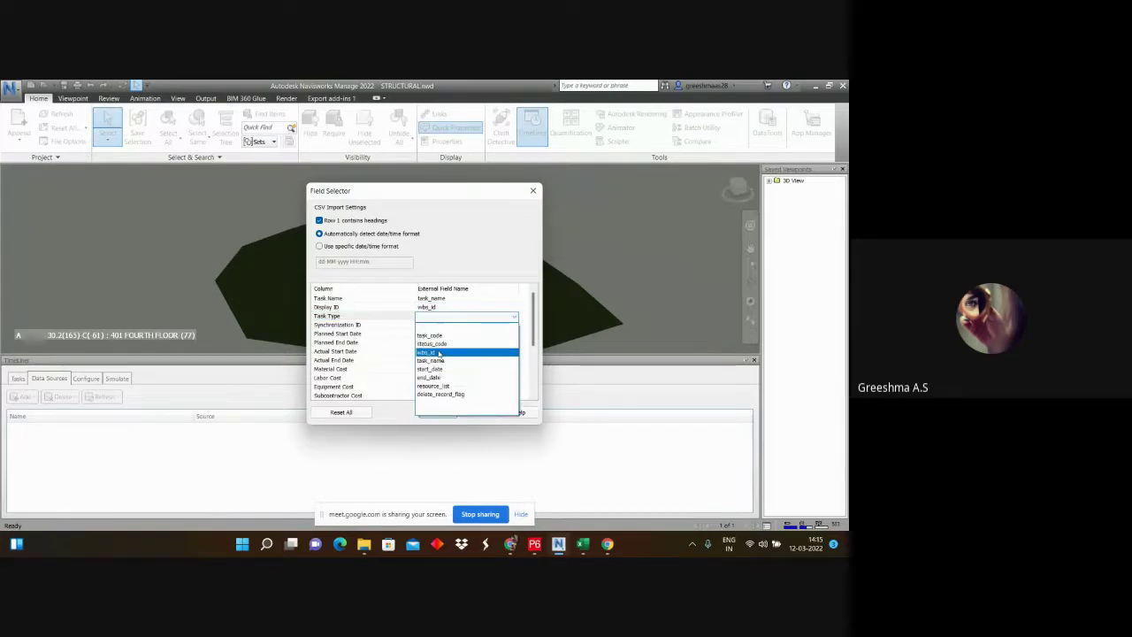
{"action": "left_click", "coordinate": [439, 353]}
{"action": "key", "text": "Down"}
{"action": "key", "text": "Down"}
{"action": "key", "text": "Down"}
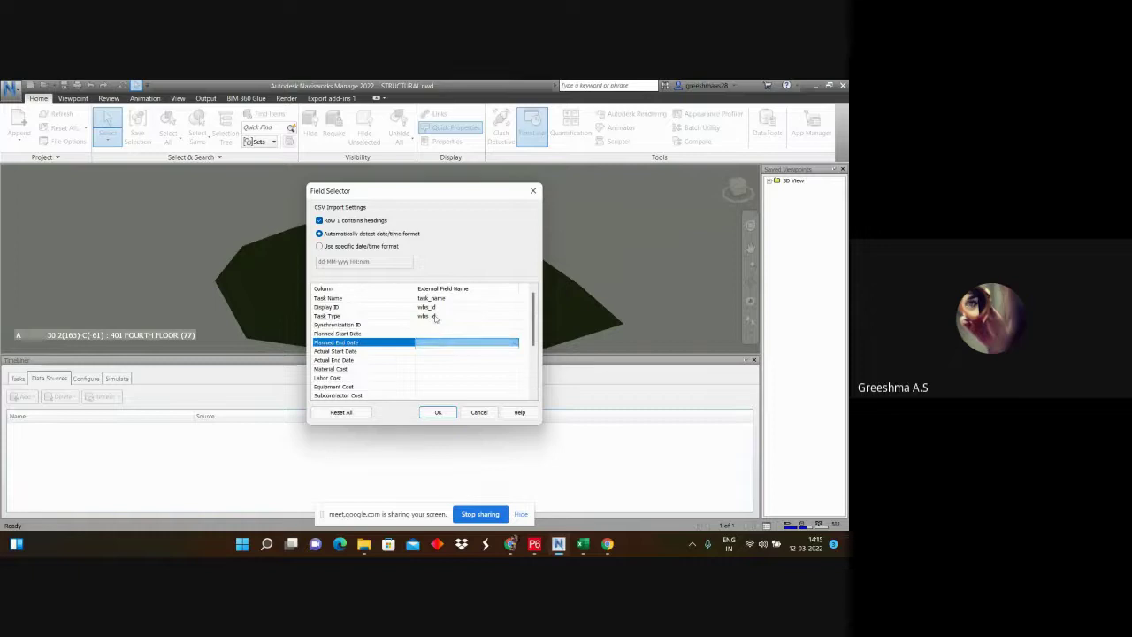
{"action": "left_click", "coordinate": [434, 318]}
{"action": "left_click", "coordinate": [435, 319]}
{"action": "left_click", "coordinate": [433, 327]}
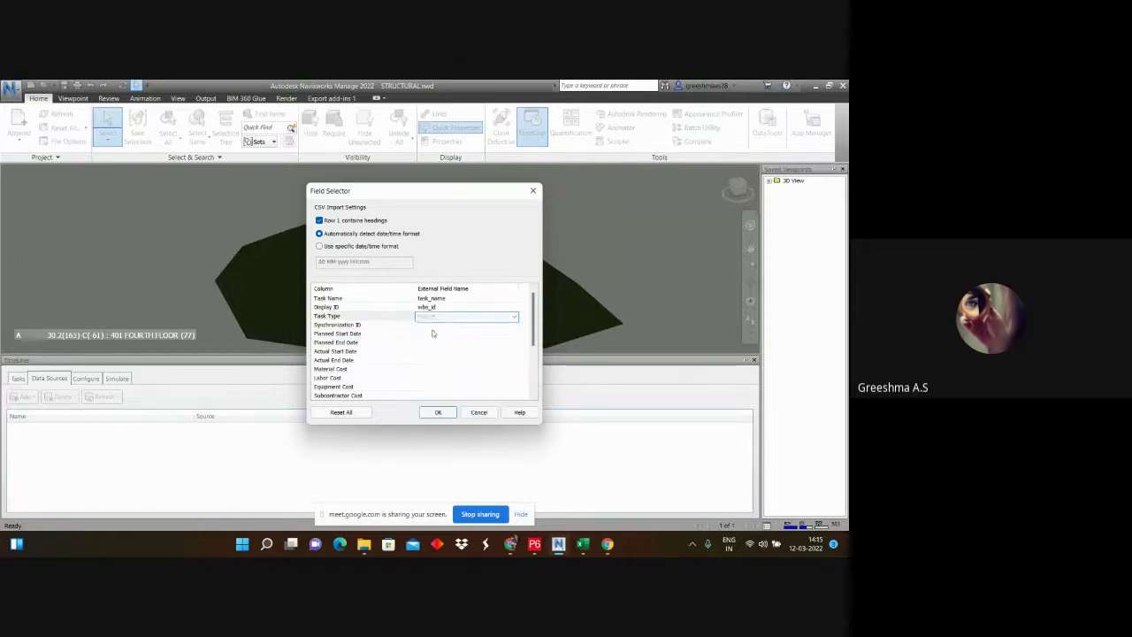
Step: Map Synchronization ID to wbs_id, Planned Start to start_date, Planned End to end_date, then confirm
{"action": "left_click", "coordinate": [442, 327]}
{"action": "left_click", "coordinate": [442, 327]}
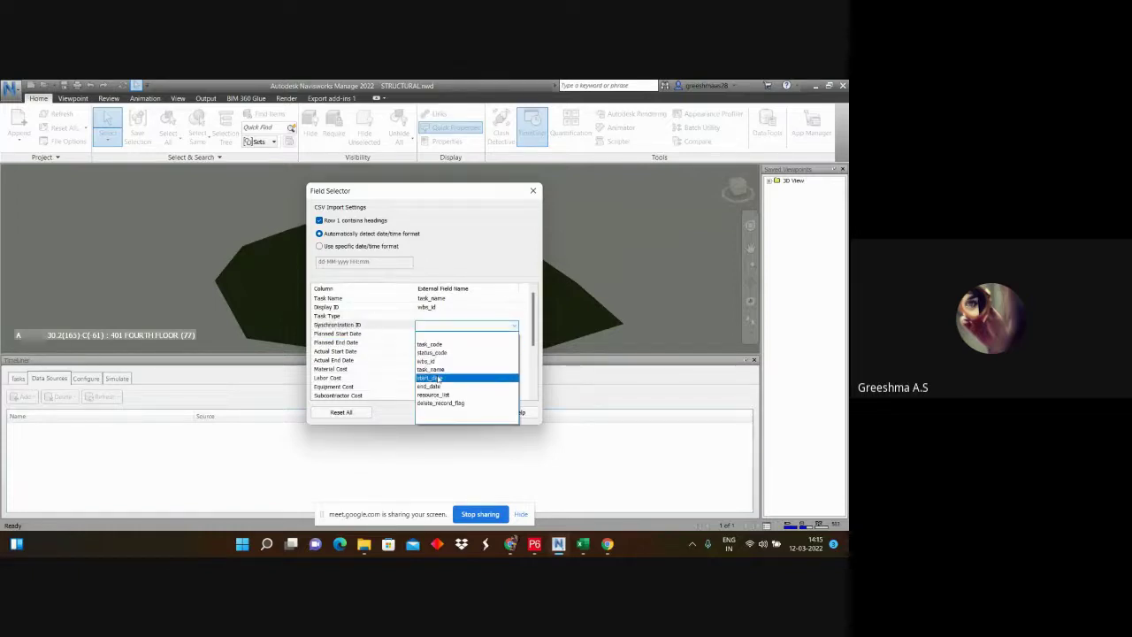
{"action": "left_click", "coordinate": [440, 361]}
{"action": "left_click", "coordinate": [443, 334]}
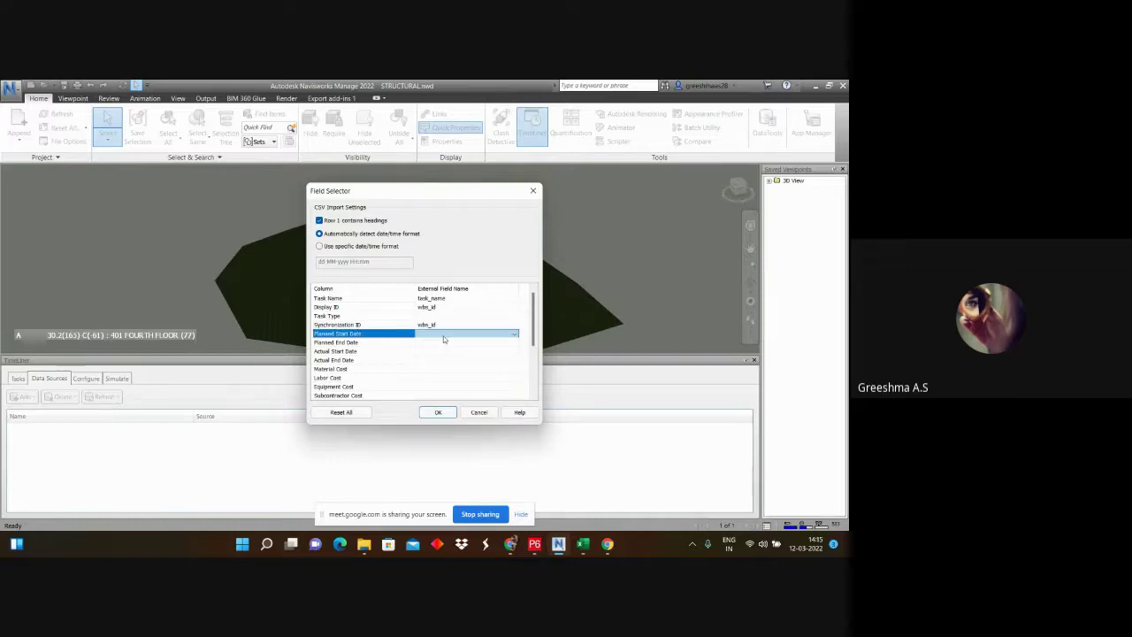
{"action": "left_click", "coordinate": [442, 334]}
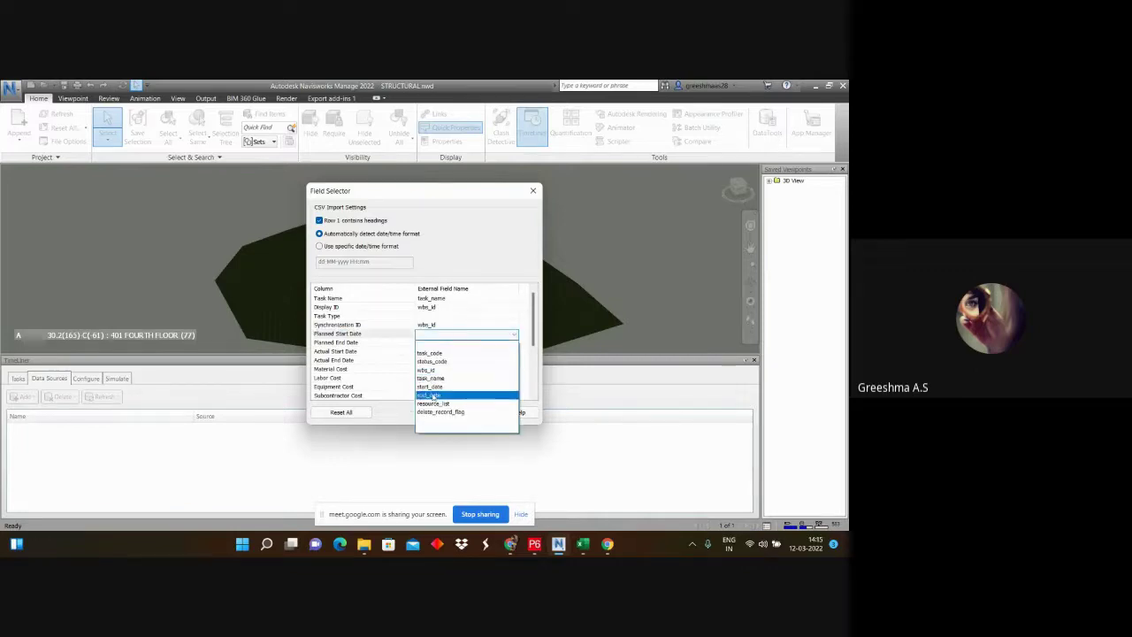
{"action": "left_click", "coordinate": [440, 388]}
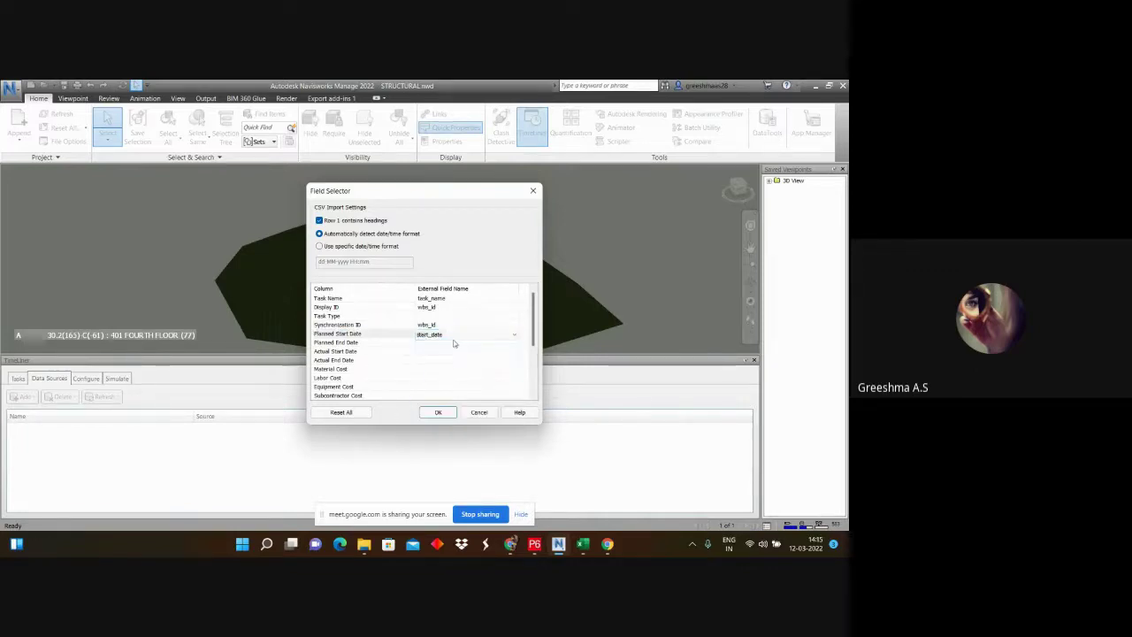
{"action": "left_click", "coordinate": [454, 343]}
{"action": "left_click", "coordinate": [454, 342]}
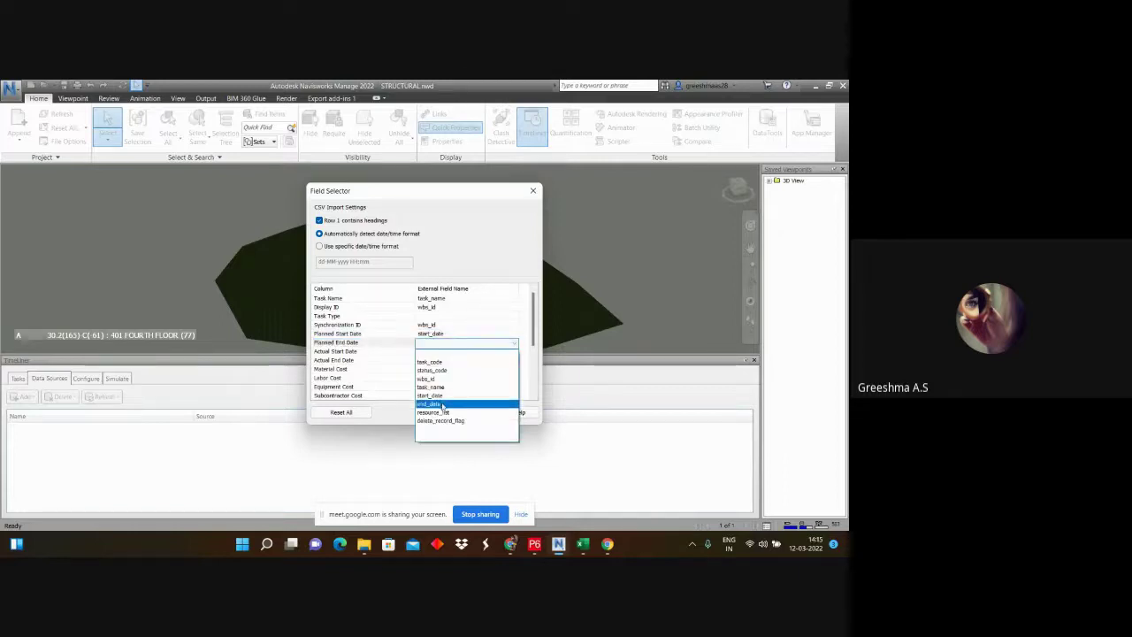
{"action": "left_click", "coordinate": [443, 404]}
{"action": "left_click", "coordinate": [439, 412]}
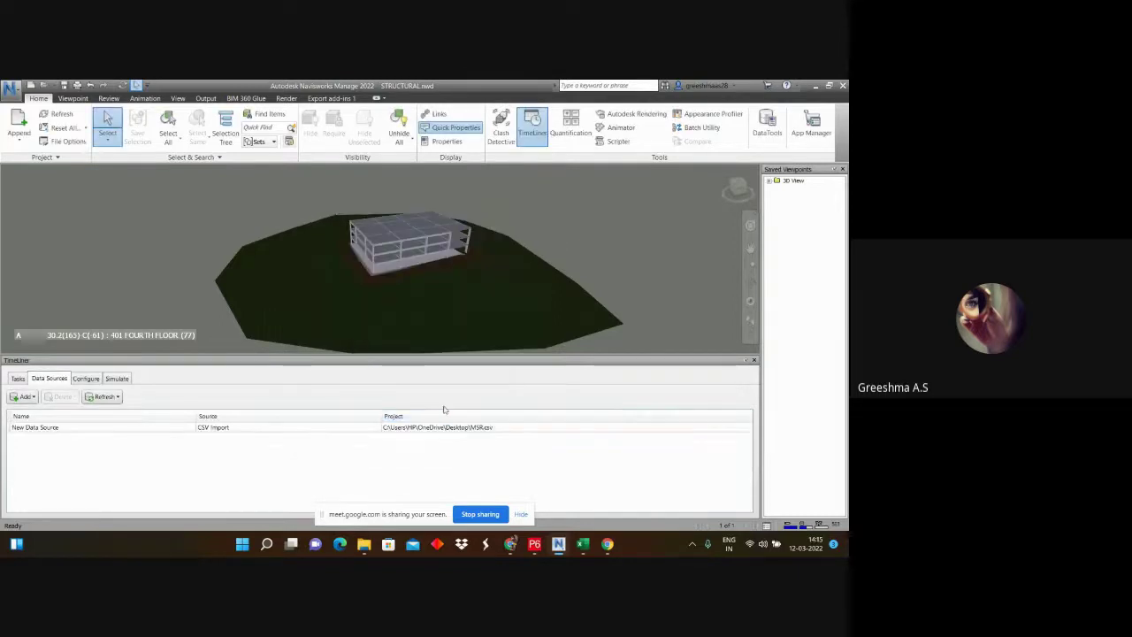
Step: Refresh the MSR.csv data source with Rebuild Task Hierarchy and view the populated Tasks tab
{"action": "left_click", "coordinate": [22, 380]}
{"action": "left_click", "coordinate": [48, 378]}
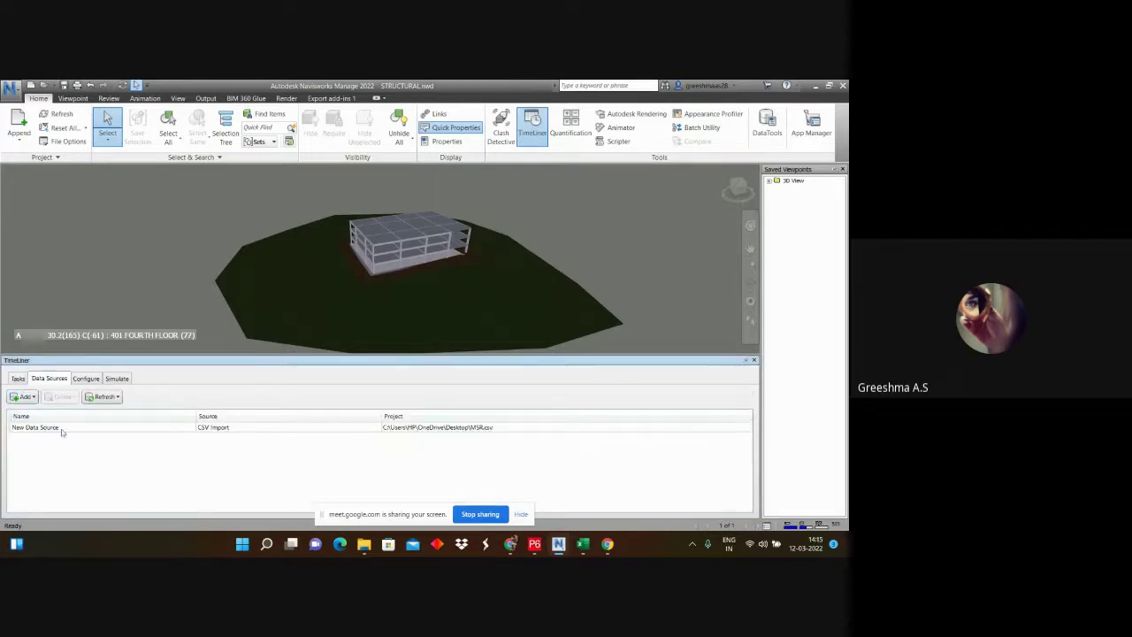
{"action": "left_click", "coordinate": [103, 396]}
{"action": "left_click", "coordinate": [106, 423]}
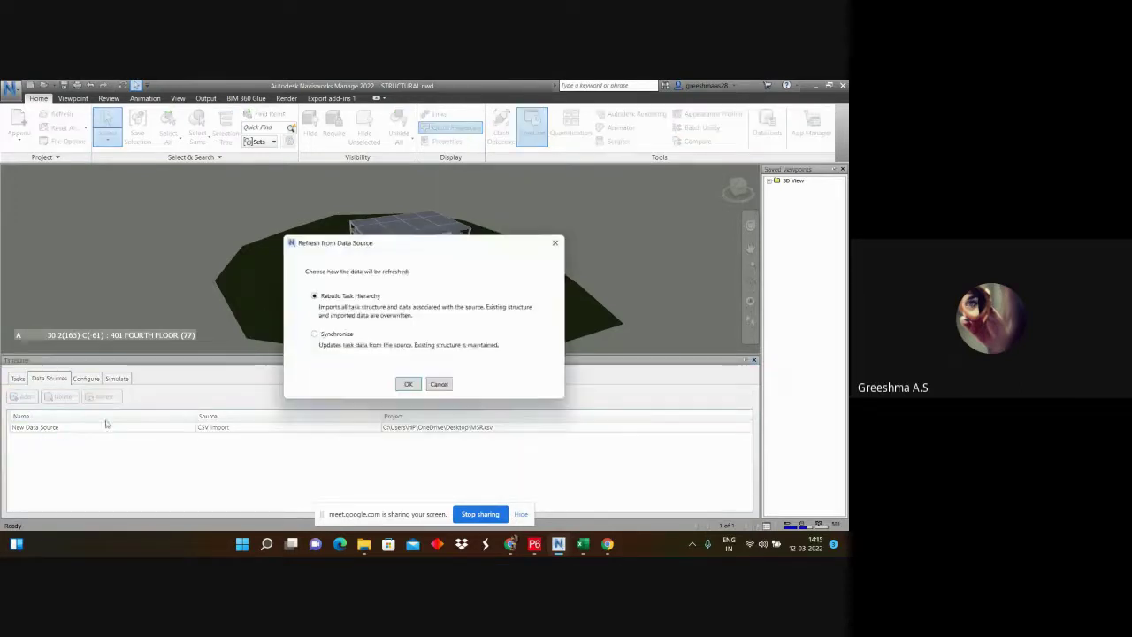
{"action": "left_click", "coordinate": [410, 386]}
{"action": "left_click", "coordinate": [518, 380]}
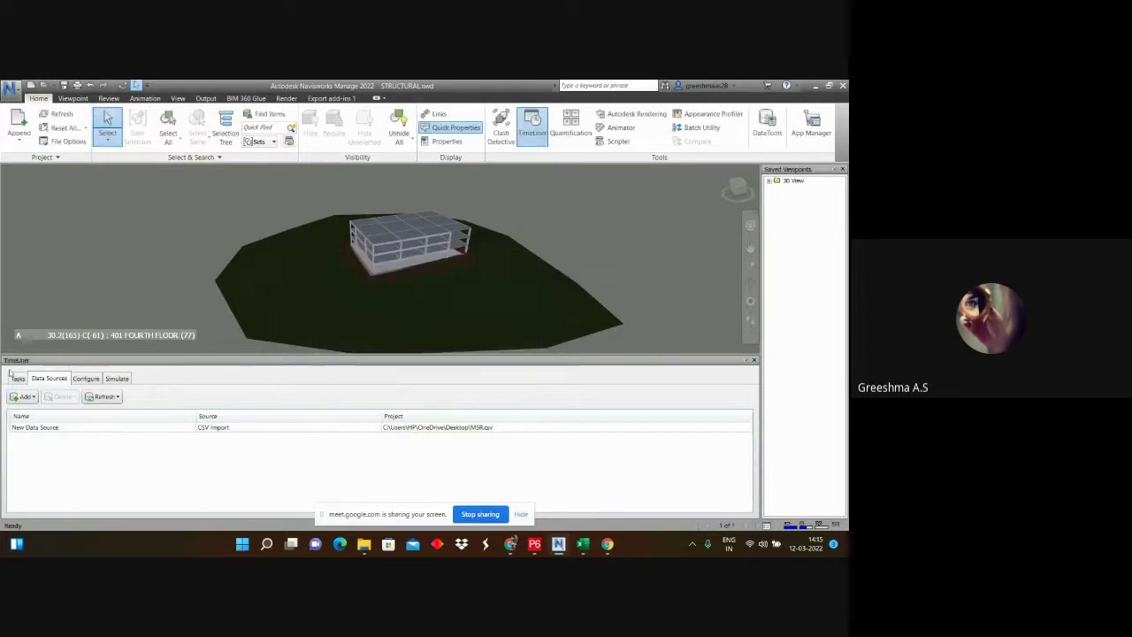
{"action": "left_click", "coordinate": [17, 379]}
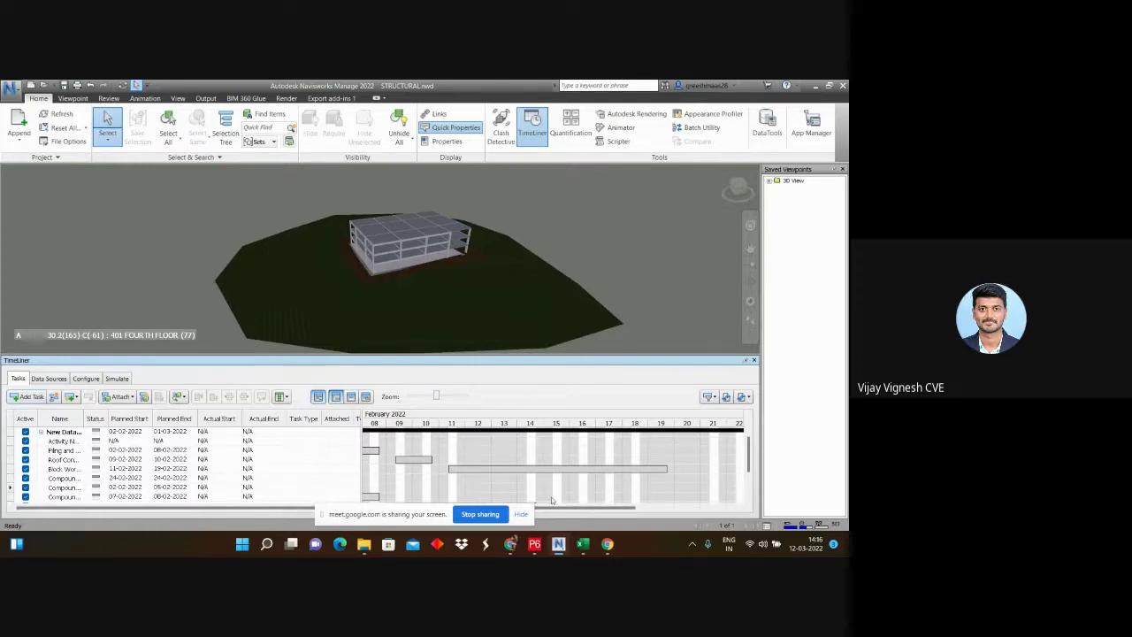
Step: Switch between the Meet and Navisworks windows, then stop sharing the screen in Meet
{"action": "left_click", "coordinate": [533, 520]}
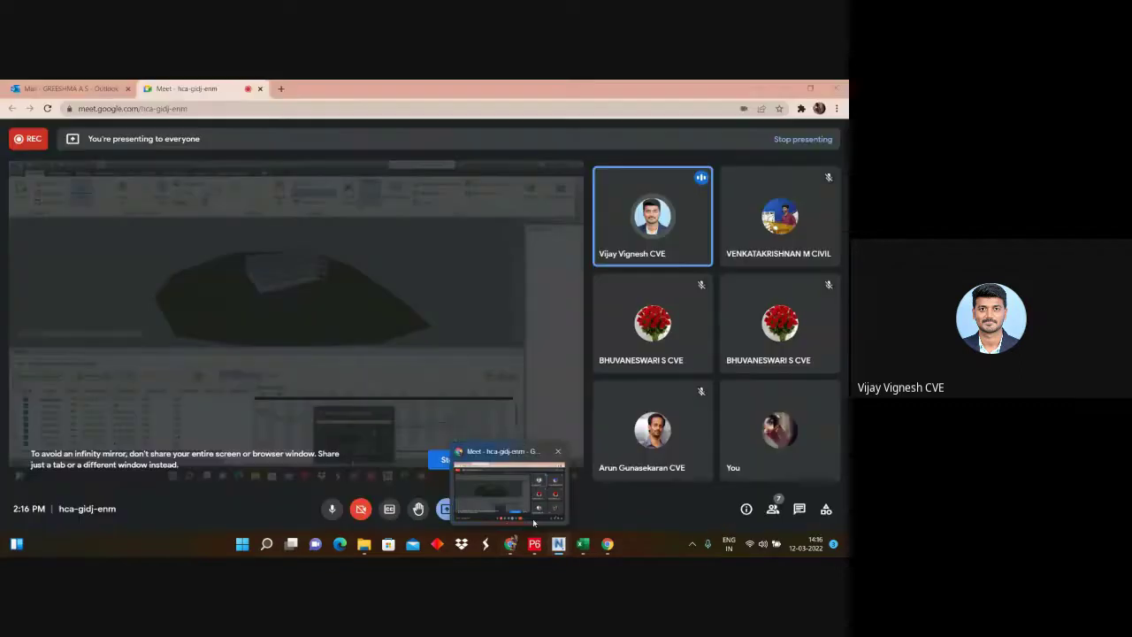
{"action": "left_click", "coordinate": [558, 544]}
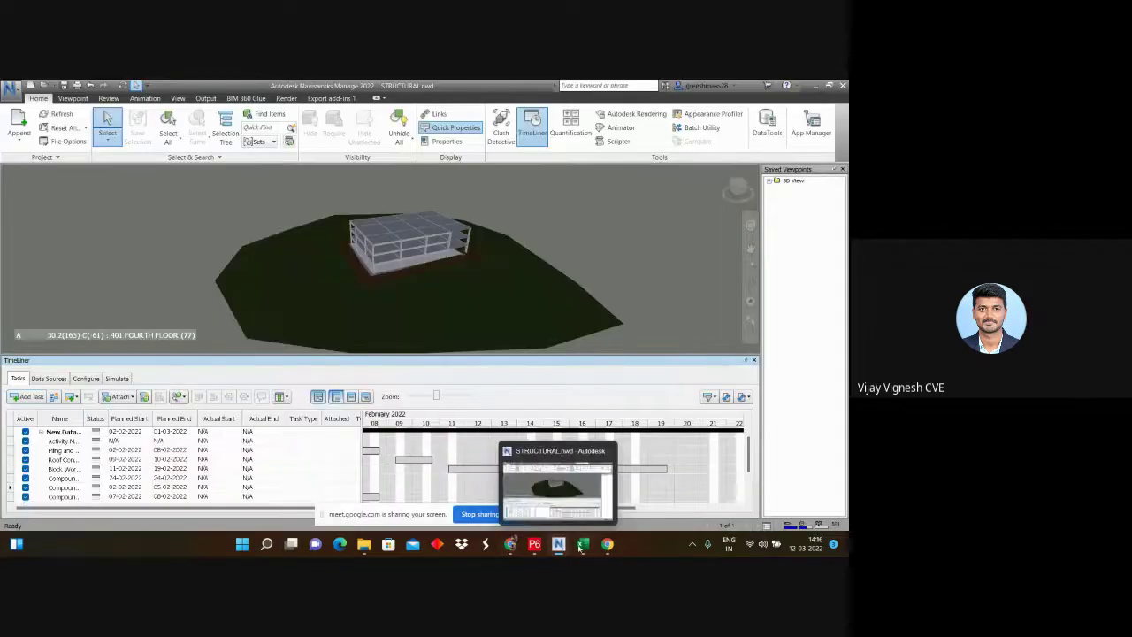
{"action": "left_click", "coordinate": [511, 544]}
{"action": "key", "text": "alt+Tab"}
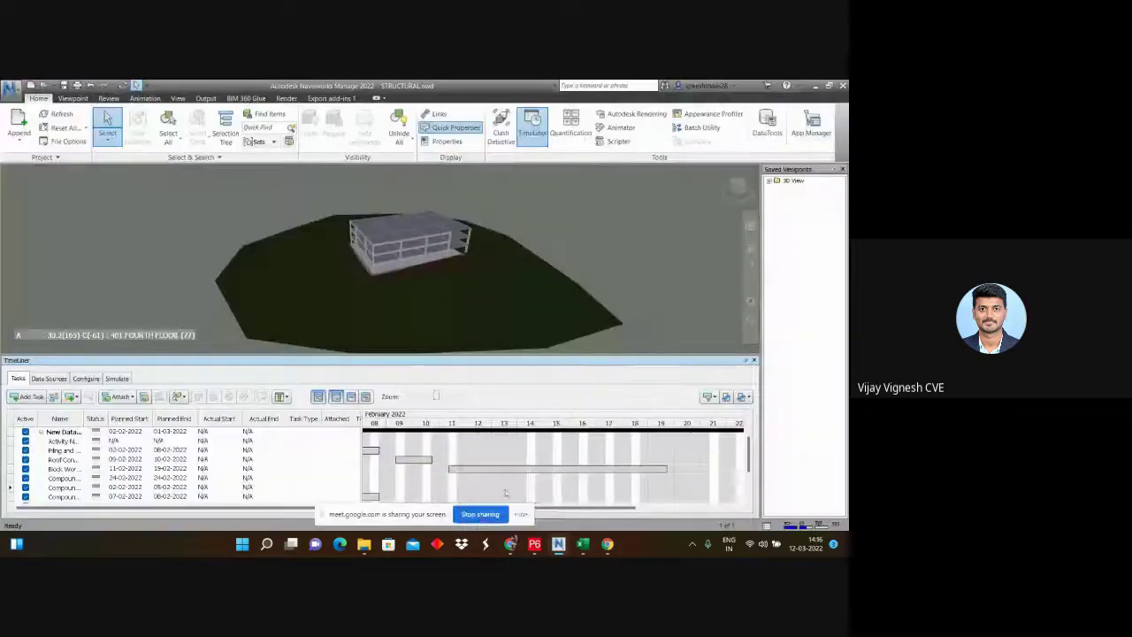
{"action": "left_click", "coordinate": [486, 515]}
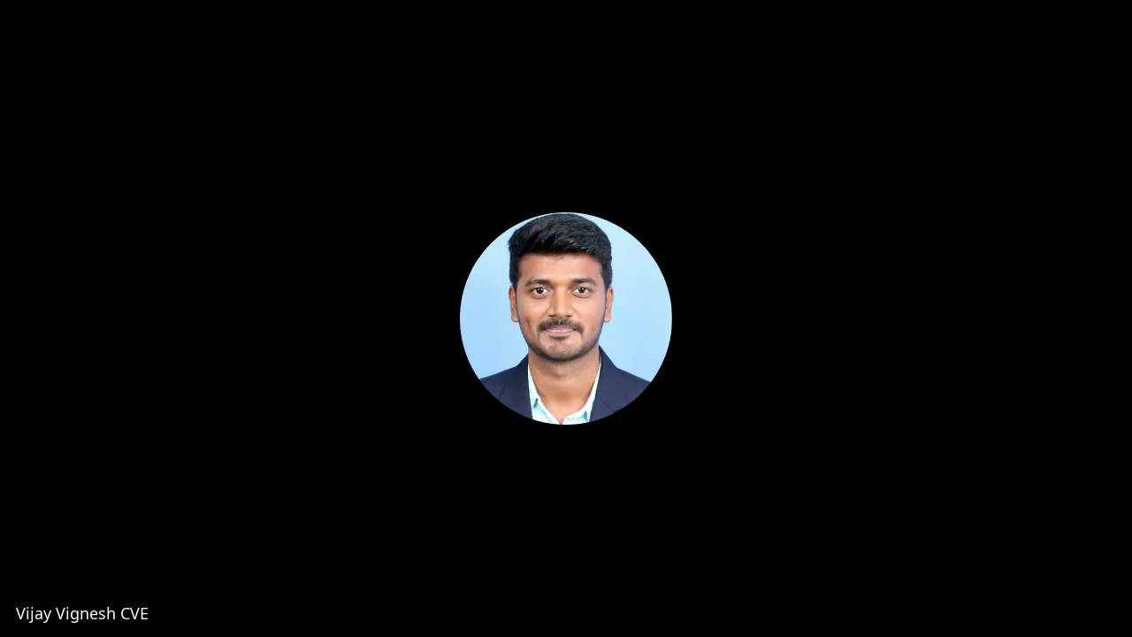
{"action": "key", "text": "alt+Tab"}
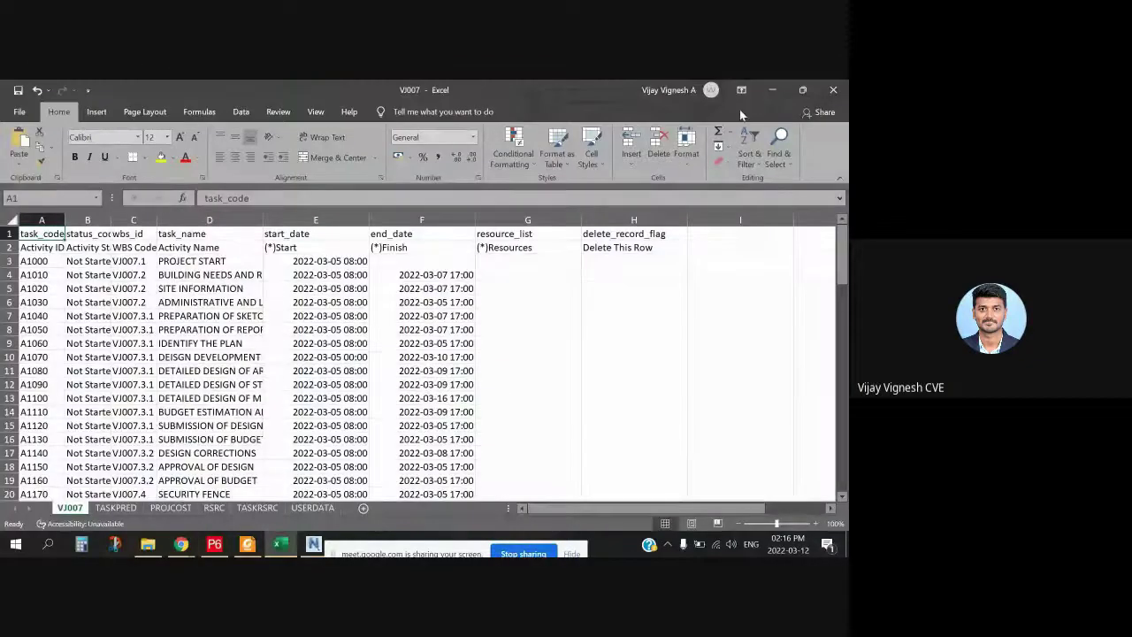
Step: Close the VJ007 spreadsheet and decline the invalid CSV settings warning
{"action": "left_click", "coordinate": [834, 91]}
{"action": "left_click_drag", "start_coordinate": [493, 278], "coordinate": [515, 234]}
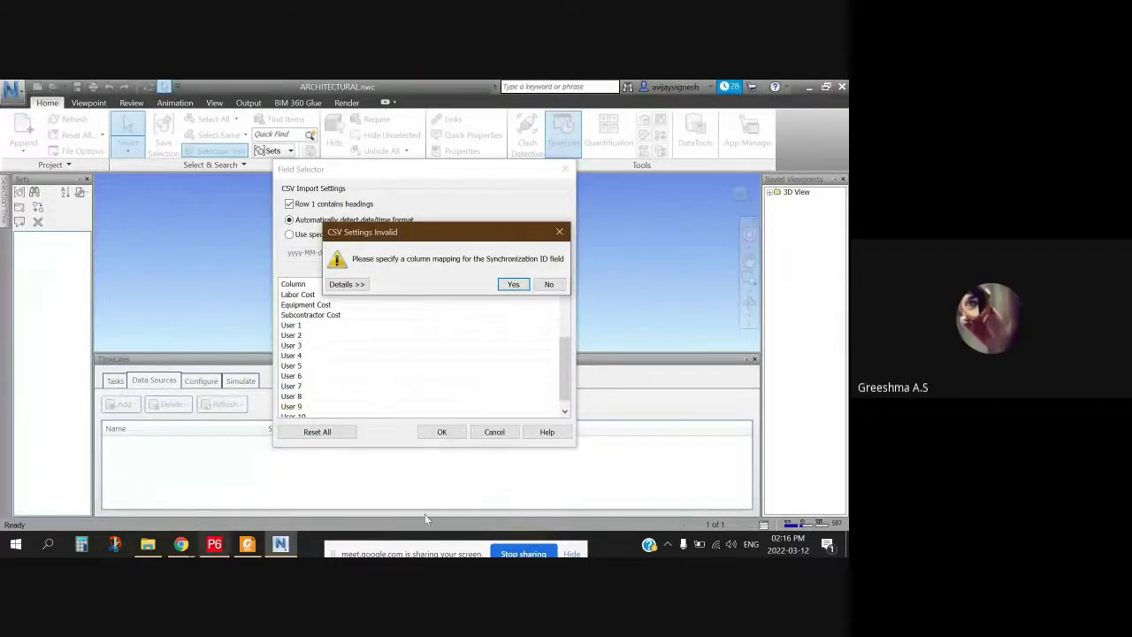
{"action": "left_click", "coordinate": [548, 285]}
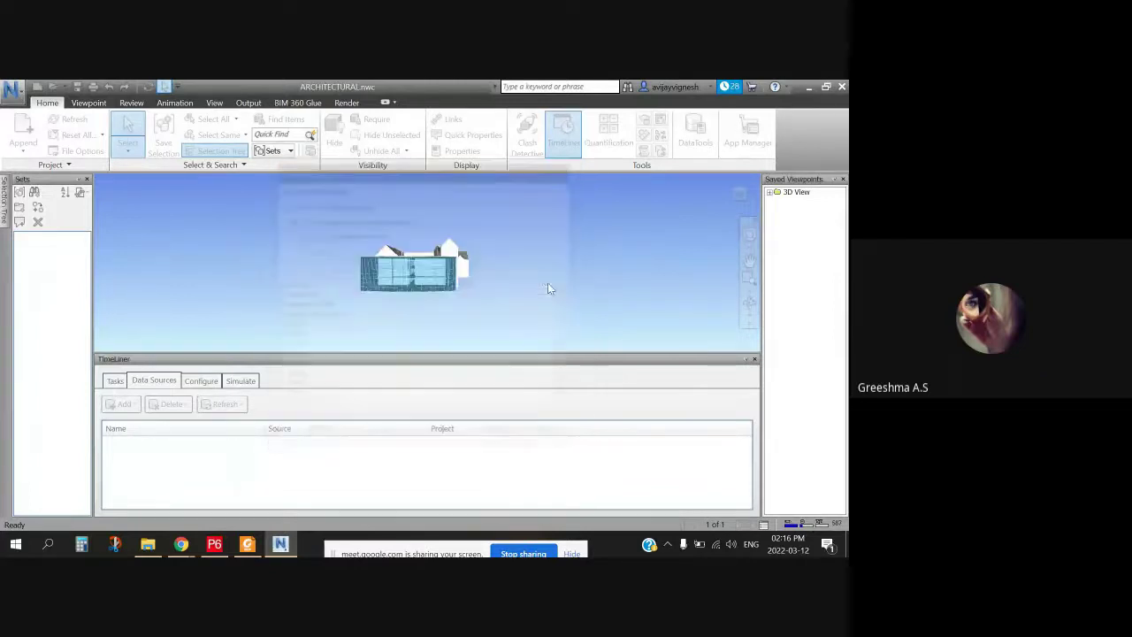
Step: Delete the incomplete New Data Source from TimeLiner's data sources list, then open the Add menu
{"action": "left_click", "coordinate": [147, 444]}
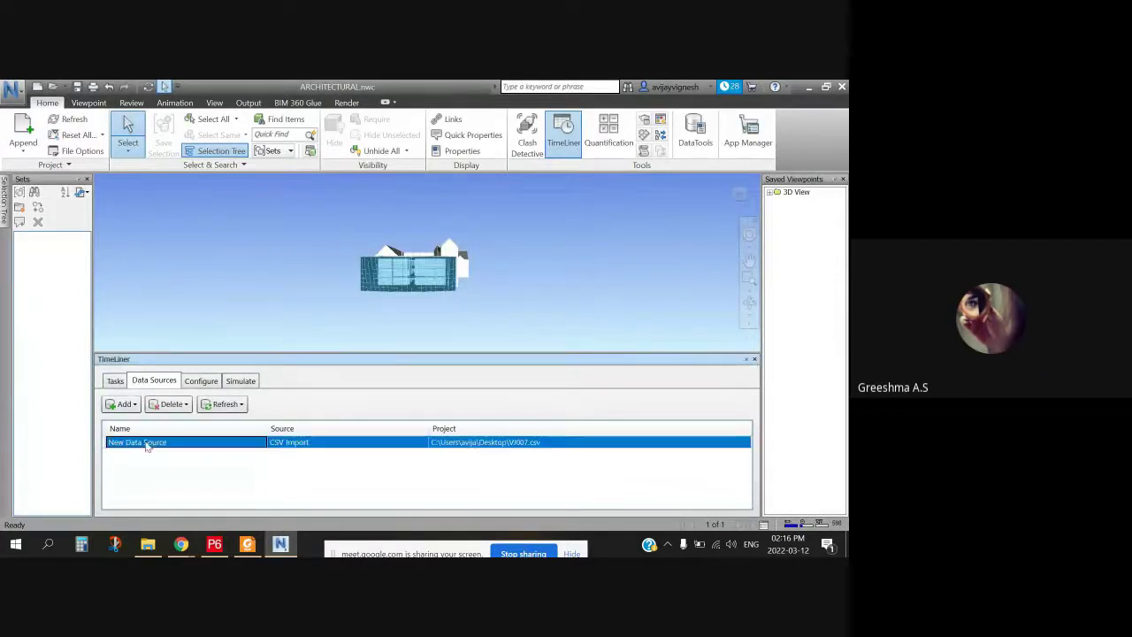
{"action": "left_click", "coordinate": [115, 381]}
{"action": "left_click", "coordinate": [154, 380]}
{"action": "left_click", "coordinate": [190, 382]}
{"action": "left_click", "coordinate": [154, 380]}
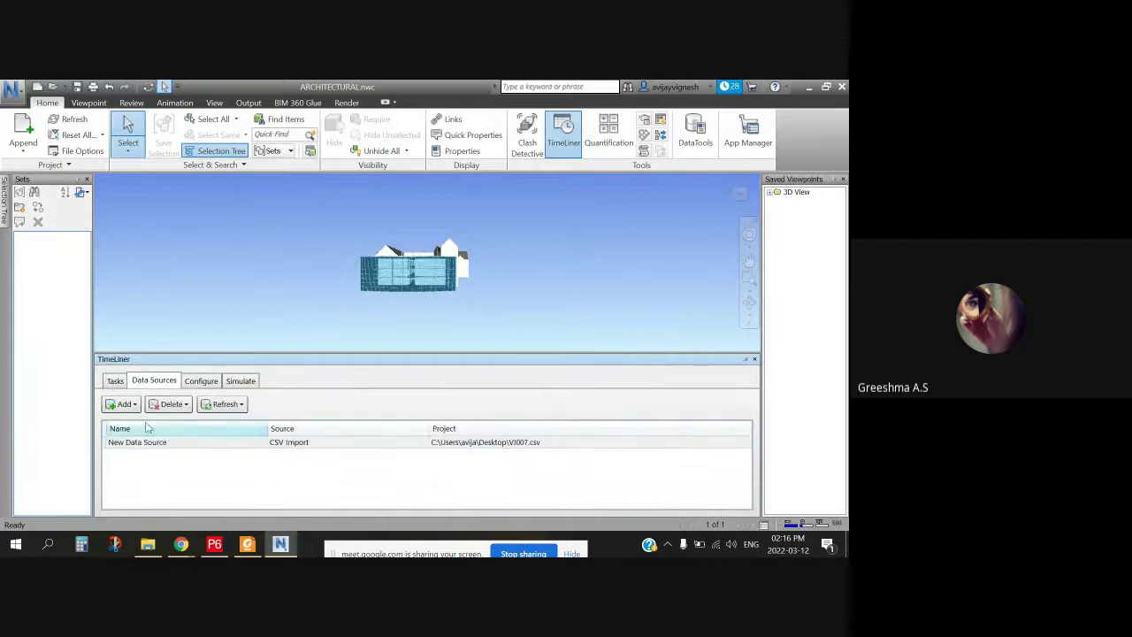
{"action": "left_click", "coordinate": [159, 444]}
{"action": "left_click", "coordinate": [172, 404]}
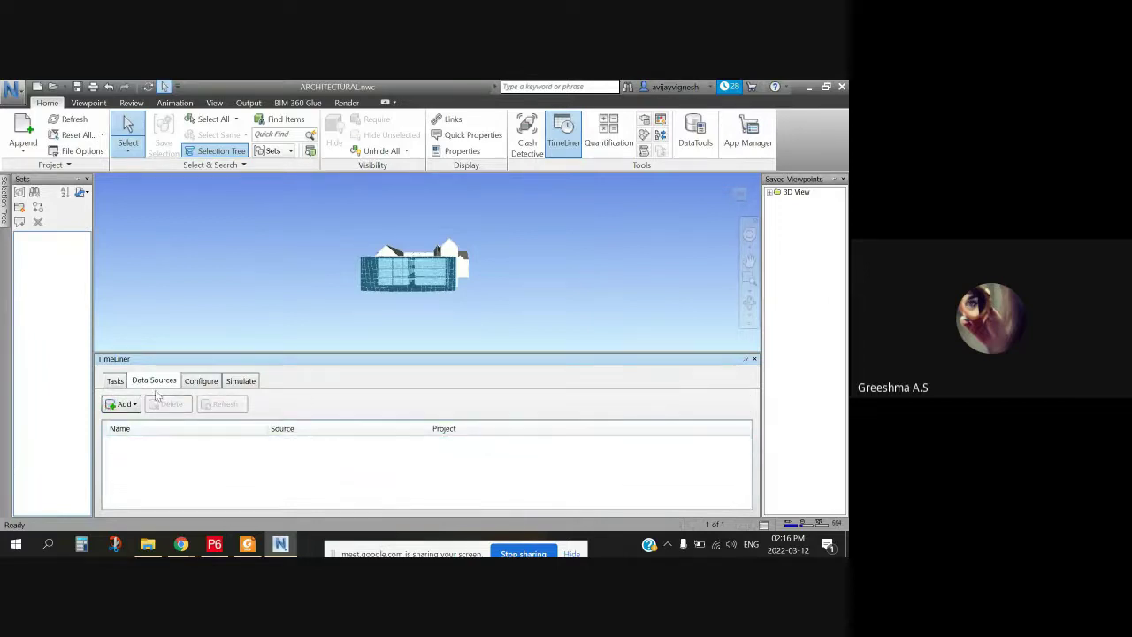
{"action": "left_click", "coordinate": [130, 404]}
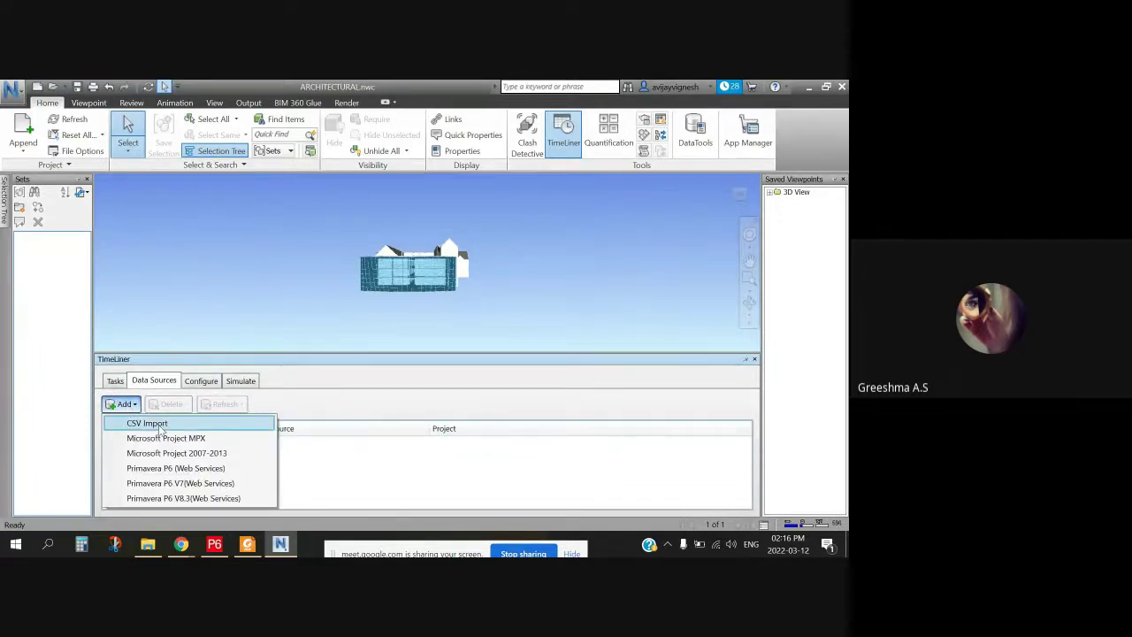
Step: Add VJ007.csv as a CSV Import source, mapping Synchronization ID to the wbs_id column
{"action": "left_click", "coordinate": [160, 426]}
{"action": "scroll", "coordinate": [130, 319], "scroll_direction": "down", "scroll_amount": 2}
{"action": "left_click", "coordinate": [255, 306]}
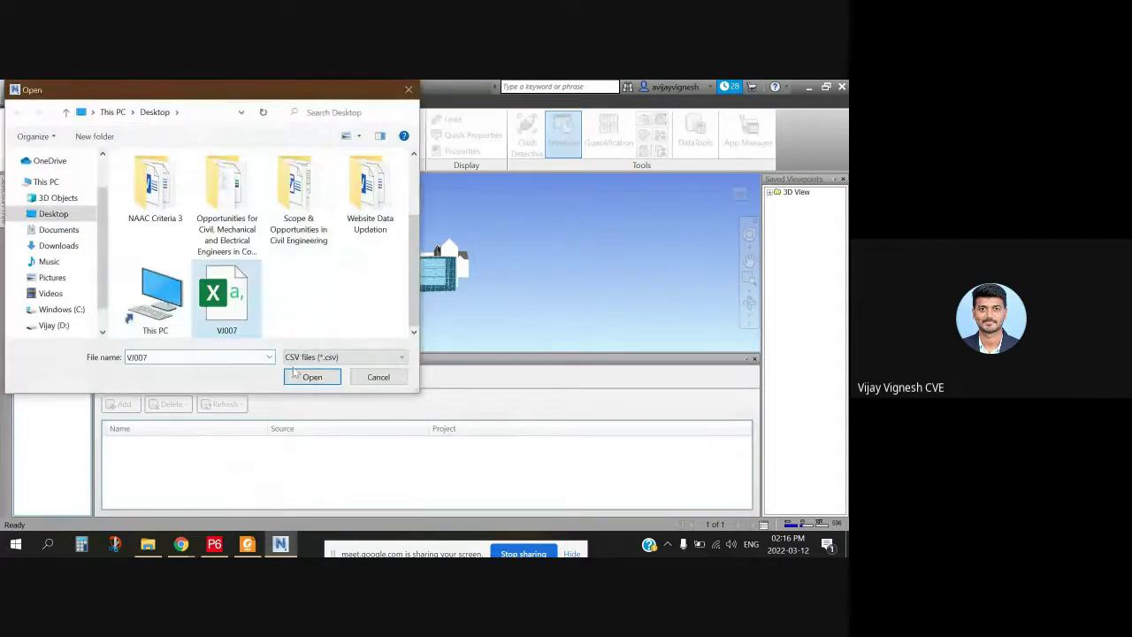
{"action": "left_click", "coordinate": [312, 376]}
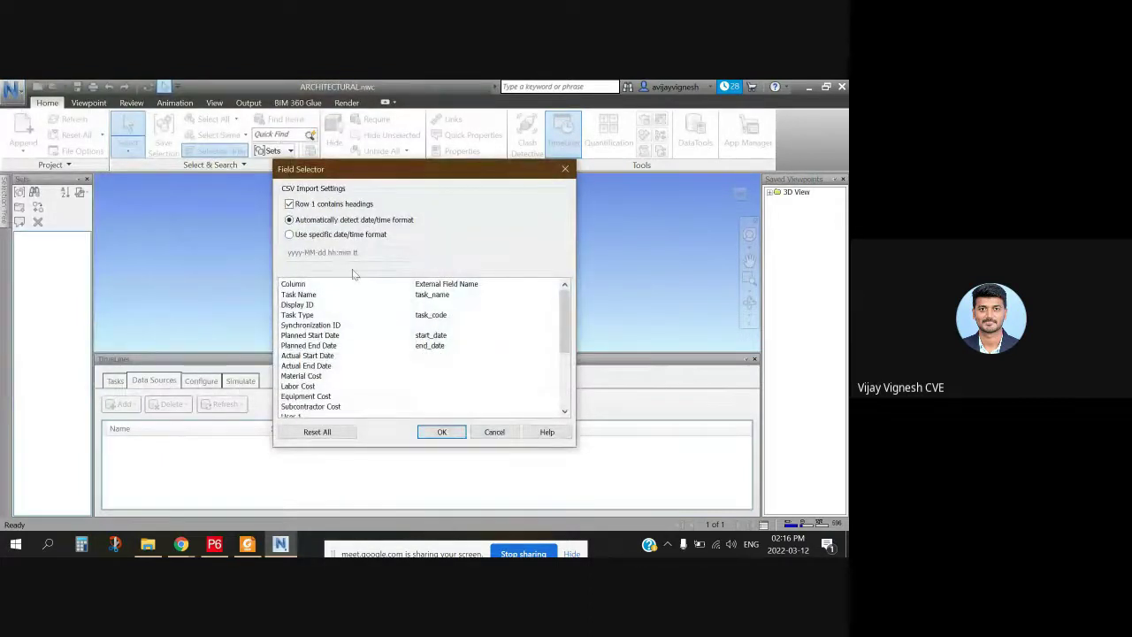
{"action": "scroll", "coordinate": [385, 407], "scroll_direction": "down", "scroll_amount": 4}
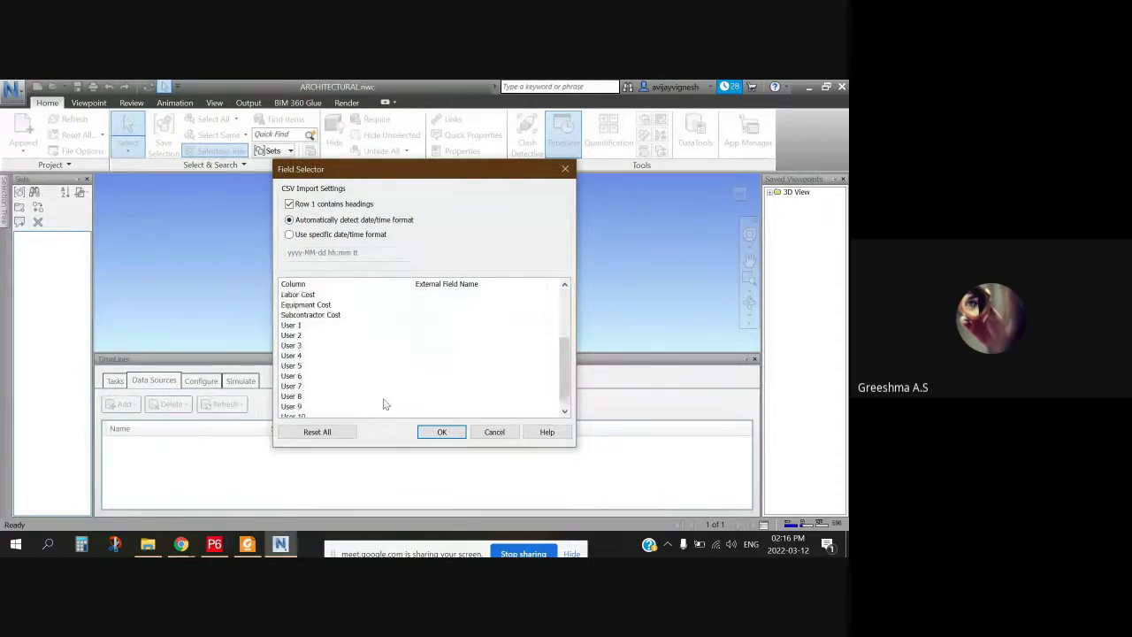
{"action": "scroll", "coordinate": [394, 409], "scroll_direction": "up", "scroll_amount": 4}
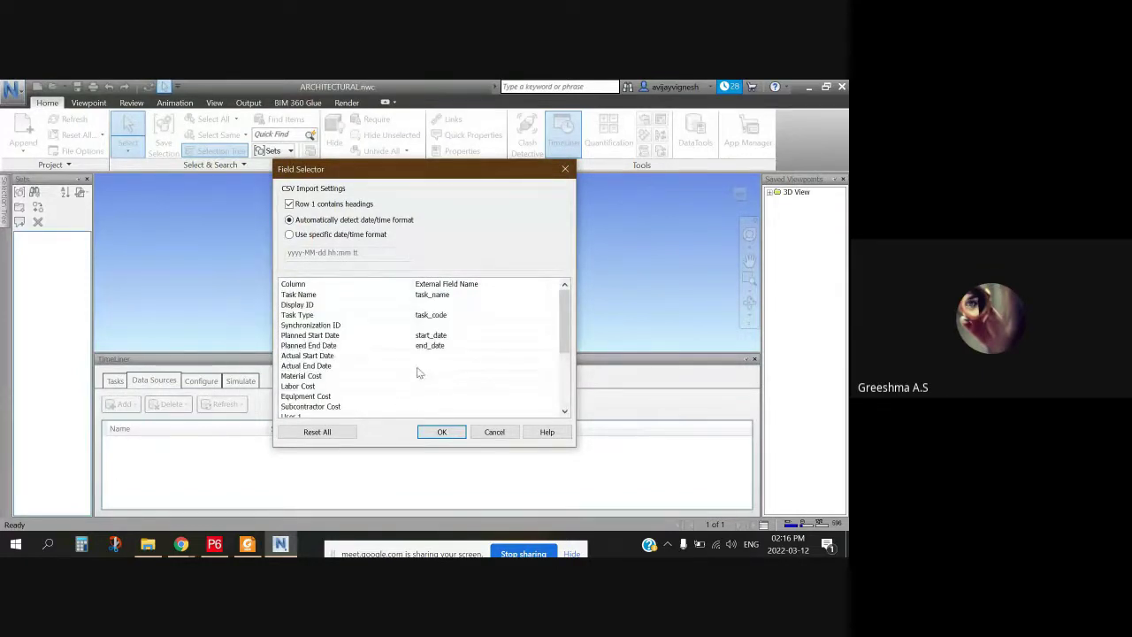
{"action": "left_click", "coordinate": [329, 325]}
{"action": "left_click", "coordinate": [471, 326]}
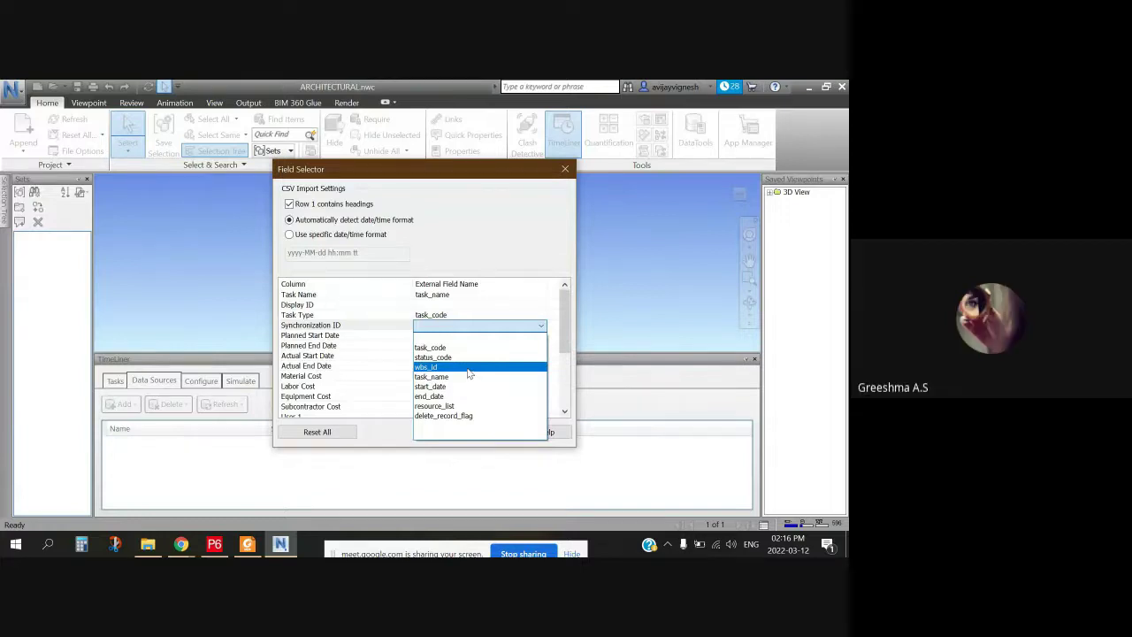
{"action": "left_click", "coordinate": [469, 368]}
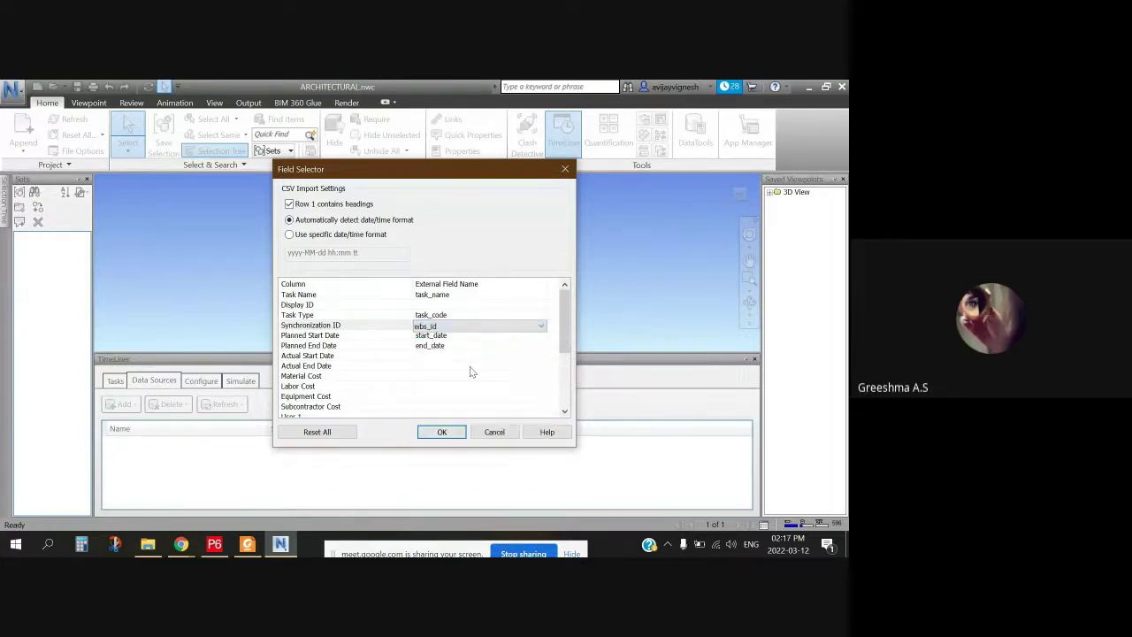
{"action": "left_click", "coordinate": [441, 433]}
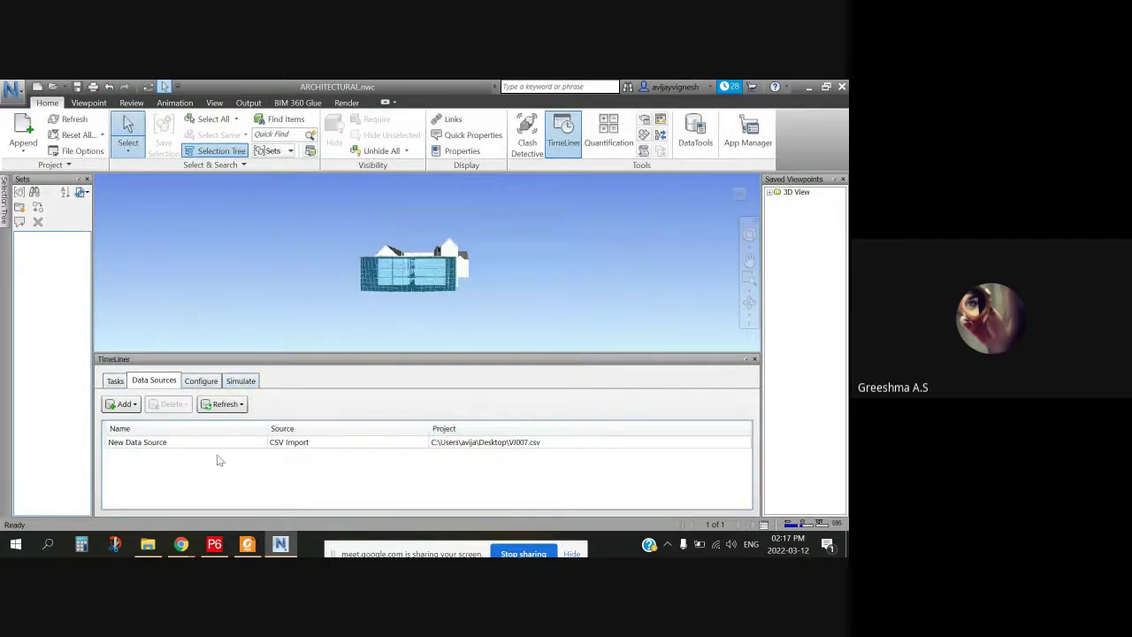
Step: Refresh the VJ007.csv source with Rebuild Task Hierarchy and view the March 2022 task list
{"action": "left_click", "coordinate": [227, 411]}
{"action": "left_click", "coordinate": [279, 442]}
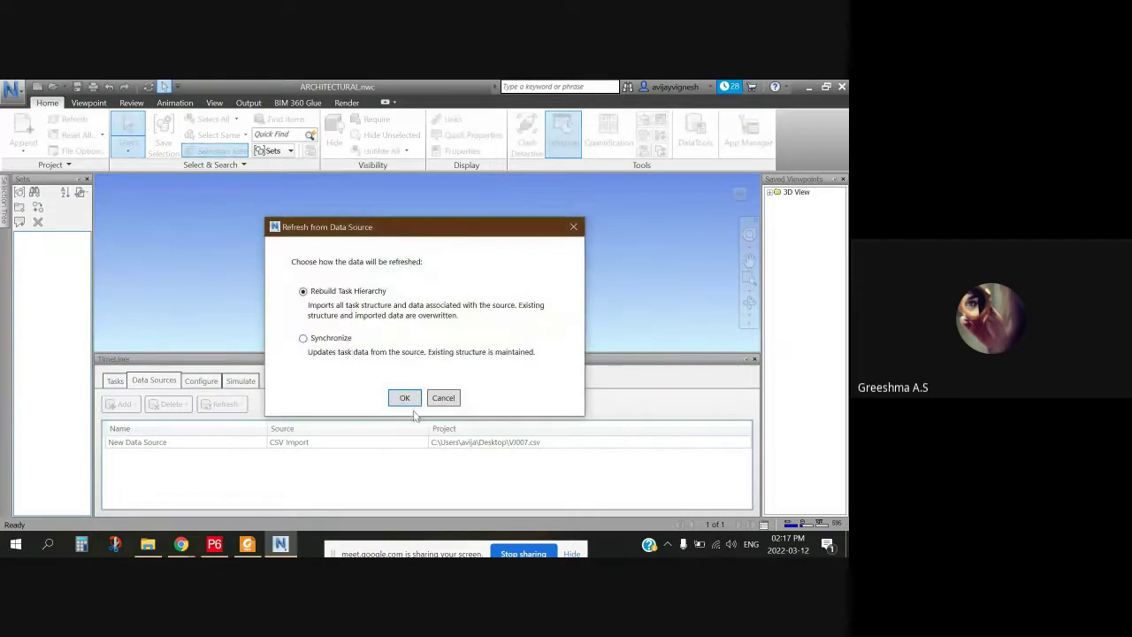
{"action": "left_click", "coordinate": [404, 398]}
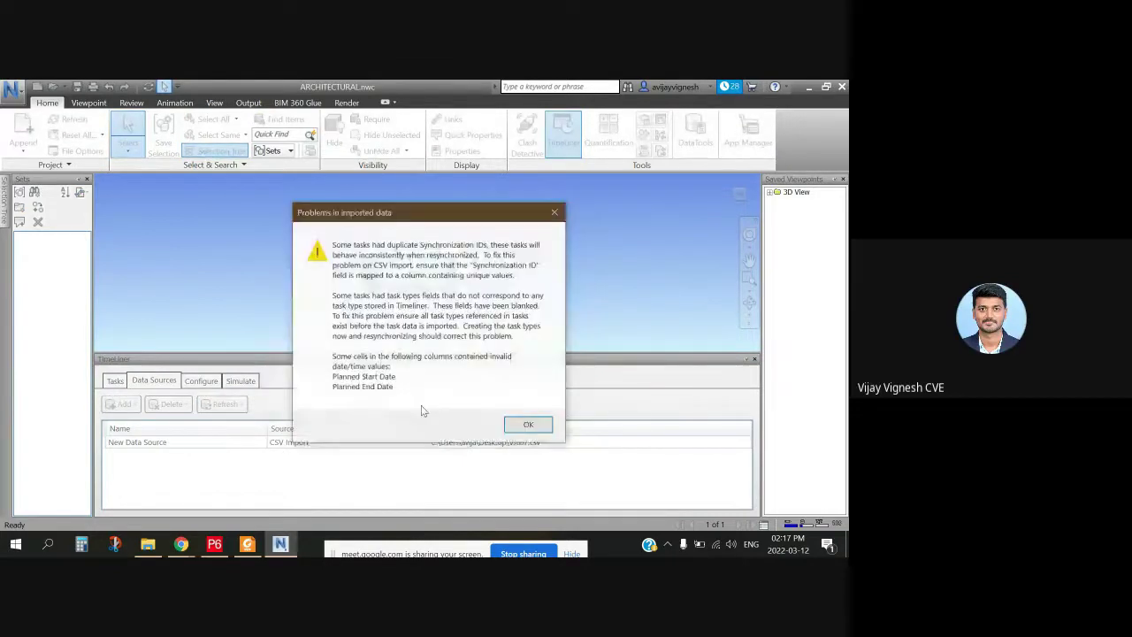
{"action": "left_click", "coordinate": [528, 425]}
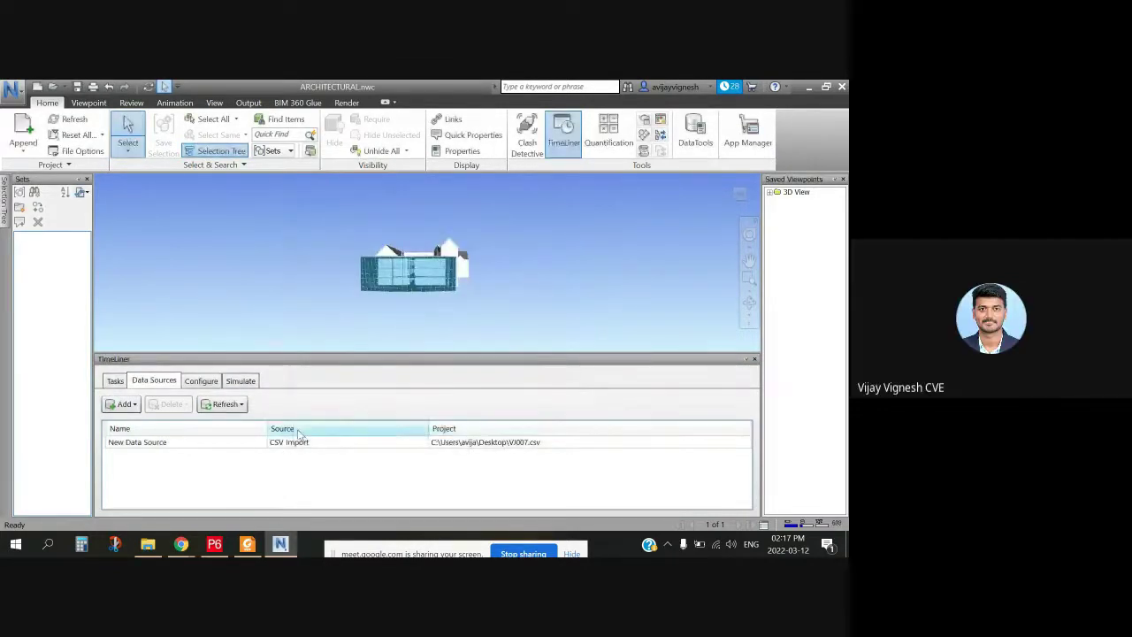
{"action": "left_click", "coordinate": [113, 380]}
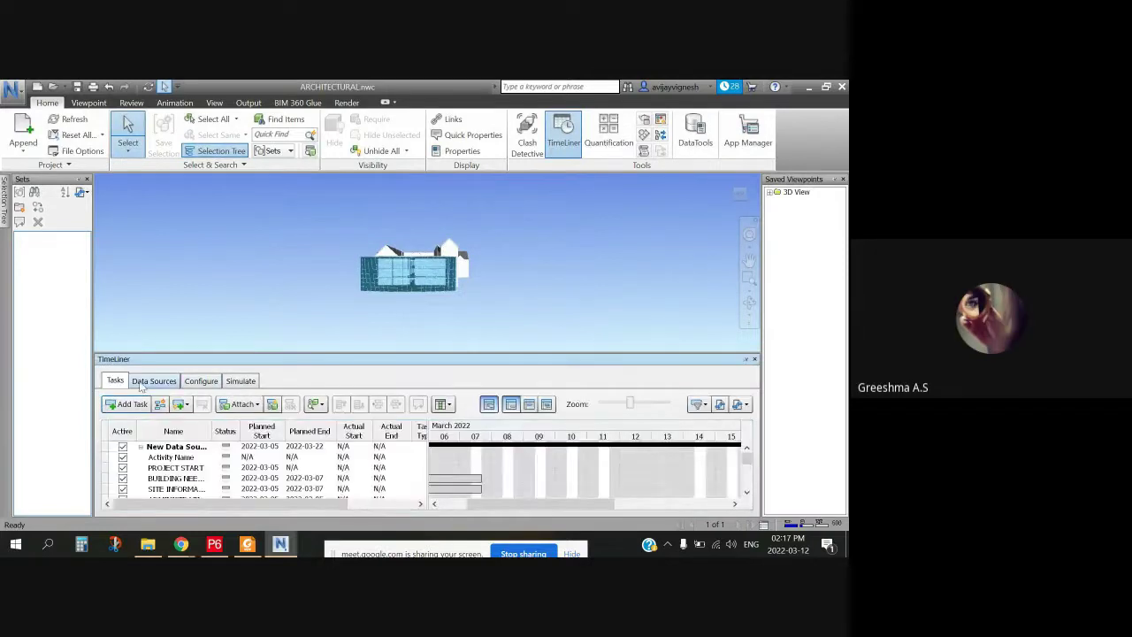
{"action": "scroll", "coordinate": [520, 451], "scroll_direction": "down", "scroll_amount": 3}
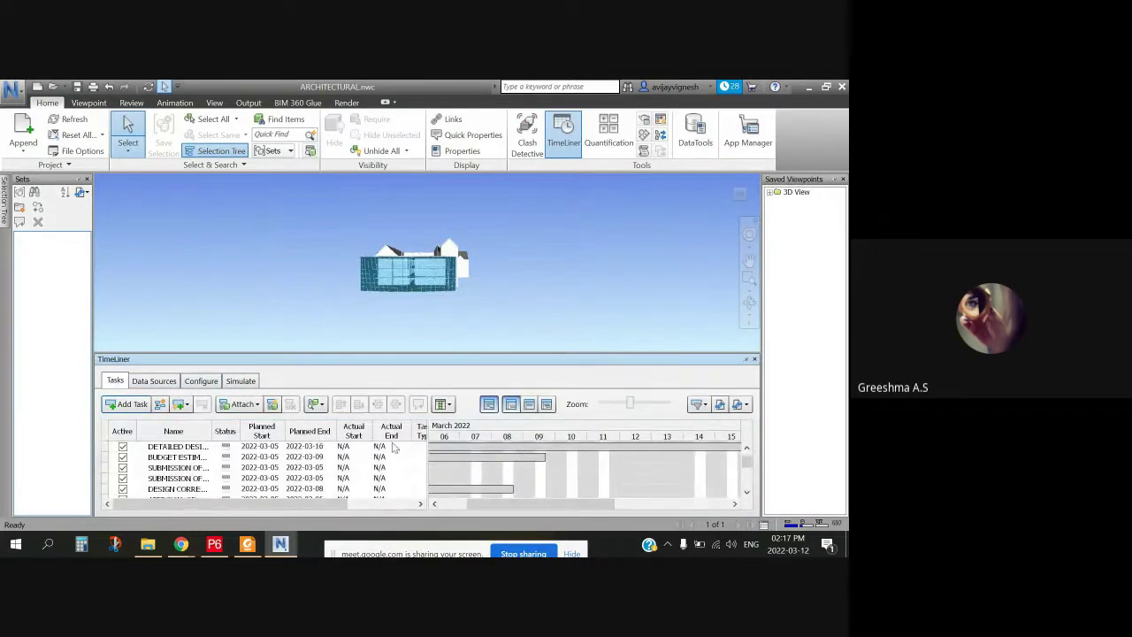
Step: Zoom, pan and orbit the model to frame the building's long windowed facade
{"action": "left_click_drag", "start_coordinate": [332, 503], "coordinate": [390, 330]}
{"action": "scroll", "coordinate": [390, 330], "scroll_direction": "down", "scroll_amount": 2}
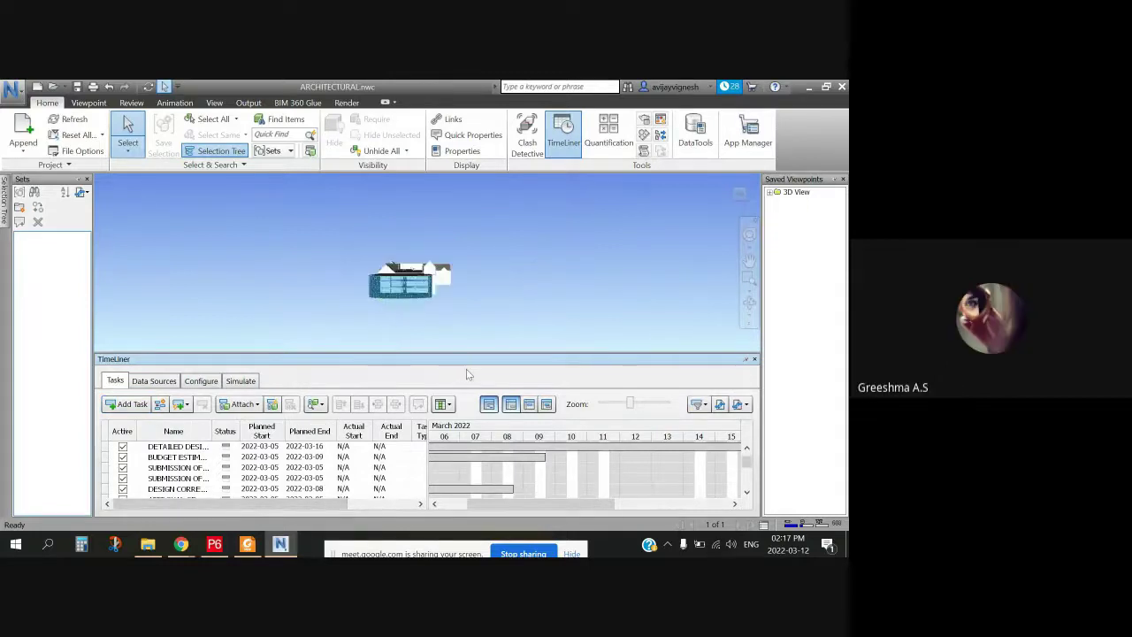
{"action": "scroll", "coordinate": [419, 299], "scroll_direction": "up", "scroll_amount": 5}
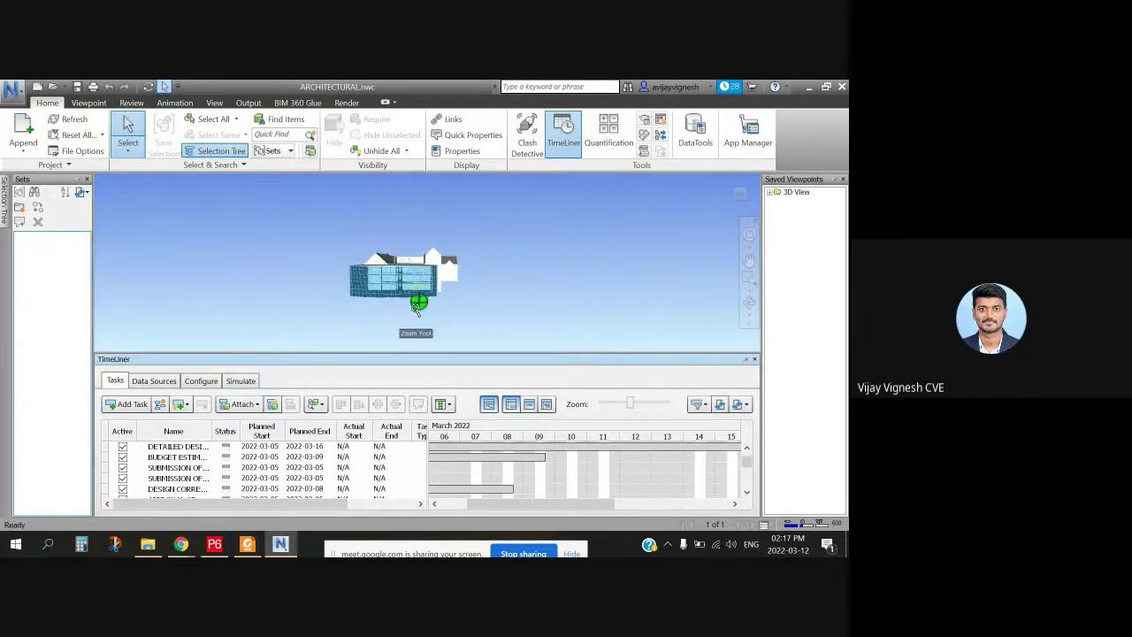
{"action": "left_click_drag", "start_coordinate": [412, 285], "coordinate": [330, 308]}
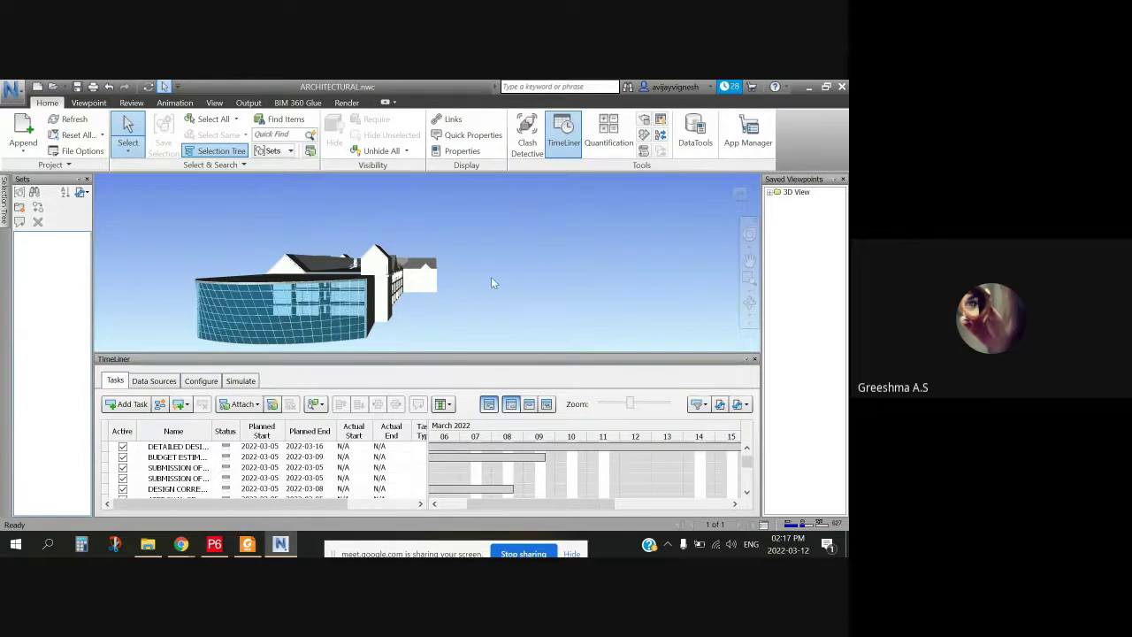
{"action": "mouse_move", "coordinate": [493, 283]}
{"action": "left_mouse_down"}
{"action": "mouse_move", "coordinate": [503, 247]}
{"action": "mouse_move", "coordinate": [412, 309]}
{"action": "mouse_move", "coordinate": [200, 309]}
{"action": "mouse_move", "coordinate": [288, 254]}
{"action": "mouse_move", "coordinate": [523, 235]}
{"action": "mouse_move", "coordinate": [379, 309]}
{"action": "mouse_move", "coordinate": [266, 279]}
{"action": "mouse_move", "coordinate": [341, 254]}
{"action": "mouse_move", "coordinate": [442, 328]}
{"action": "mouse_move", "coordinate": [346, 263]}
{"action": "mouse_move", "coordinate": [337, 293]}
{"action": "mouse_move", "coordinate": [504, 270]}
{"action": "mouse_move", "coordinate": [485, 204]}
{"action": "mouse_move", "coordinate": [533, 247]}
{"action": "mouse_move", "coordinate": [500, 351]}
{"action": "mouse_move", "coordinate": [492, 284]}
{"action": "mouse_move", "coordinate": [502, 309]}
{"action": "mouse_move", "coordinate": [556, 256]}
{"action": "mouse_move", "coordinate": [349, 303]}
{"action": "mouse_move", "coordinate": [449, 311]}
{"action": "left_mouse_up"}
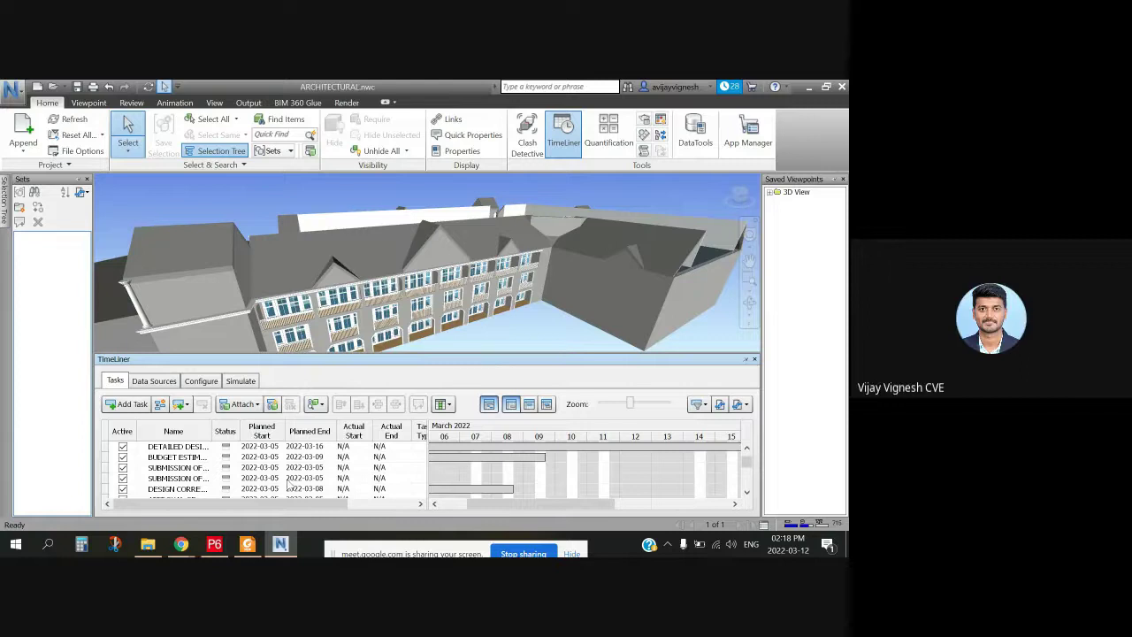
Step: Select the Budget Estimation task and rescale the Gantt chart to weeks W10–W12
{"action": "left_click", "coordinate": [559, 458]}
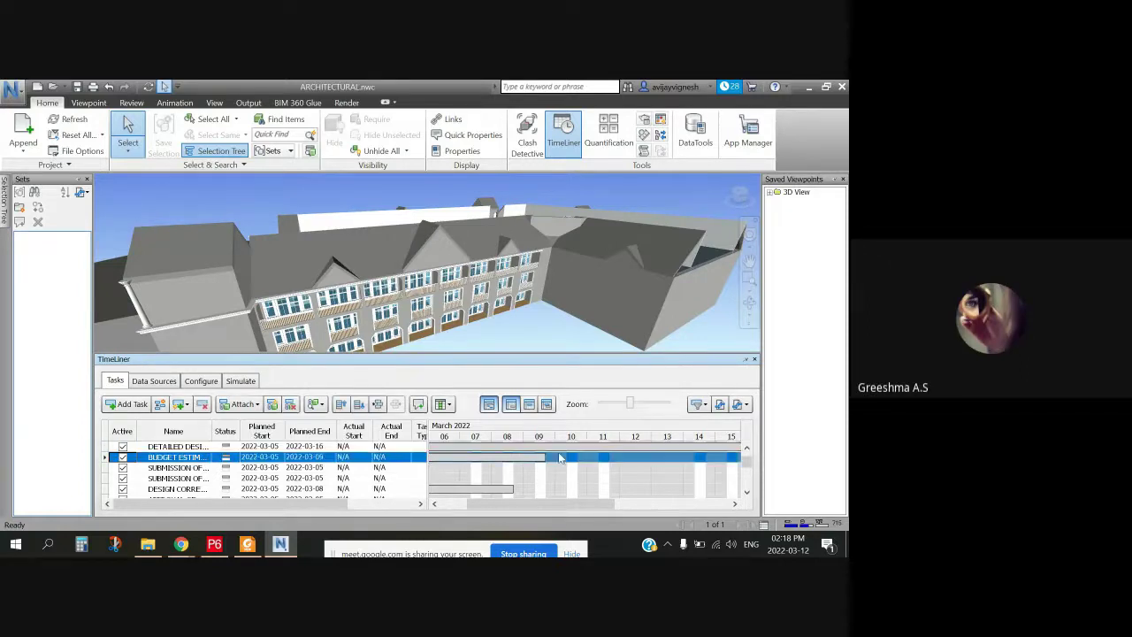
{"action": "left_click_drag", "start_coordinate": [630, 403], "coordinate": [597, 404]}
{"action": "left_click_drag", "start_coordinate": [534, 506], "coordinate": [664, 507]}
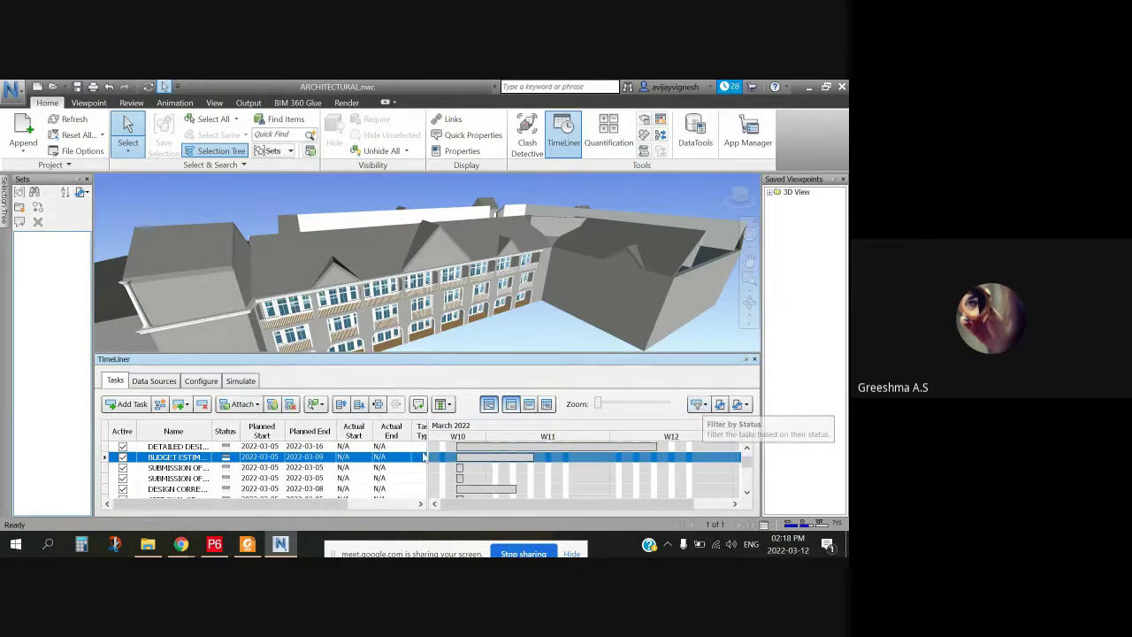
{"action": "mouse_move", "coordinate": [225, 546]}
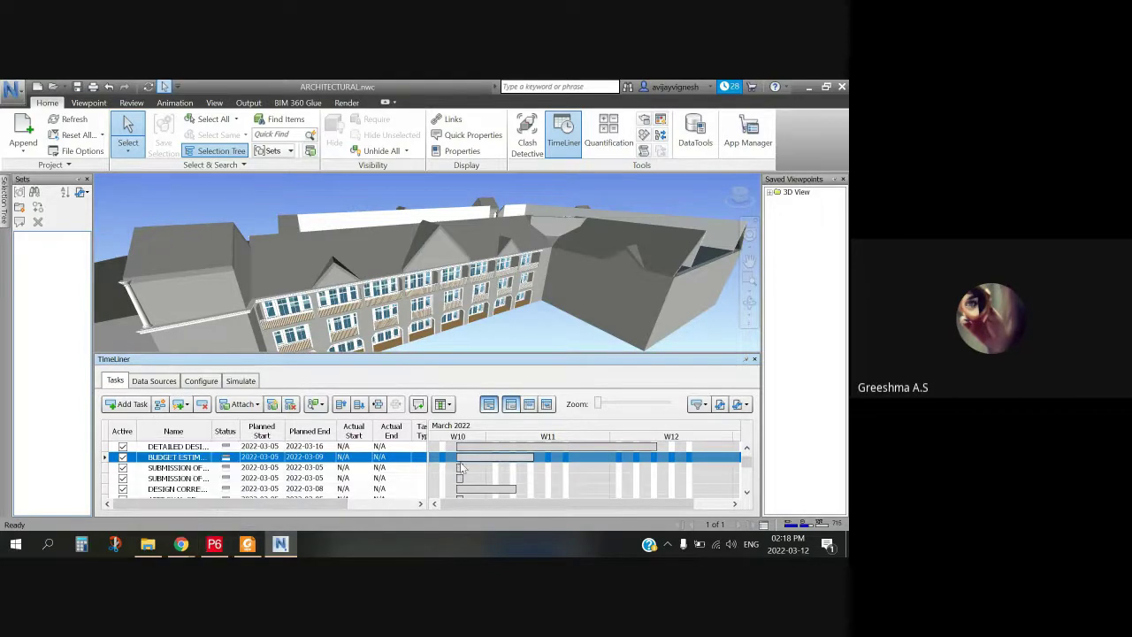
{"action": "mouse_move", "coordinate": [459, 460]}
Step: Dismiss Meet's screen-sharing mirror warning and switch between P6, Navisworks and Meet
{"action": "mouse_move", "coordinate": [182, 543]}
{"action": "left_click", "coordinate": [196, 509]}
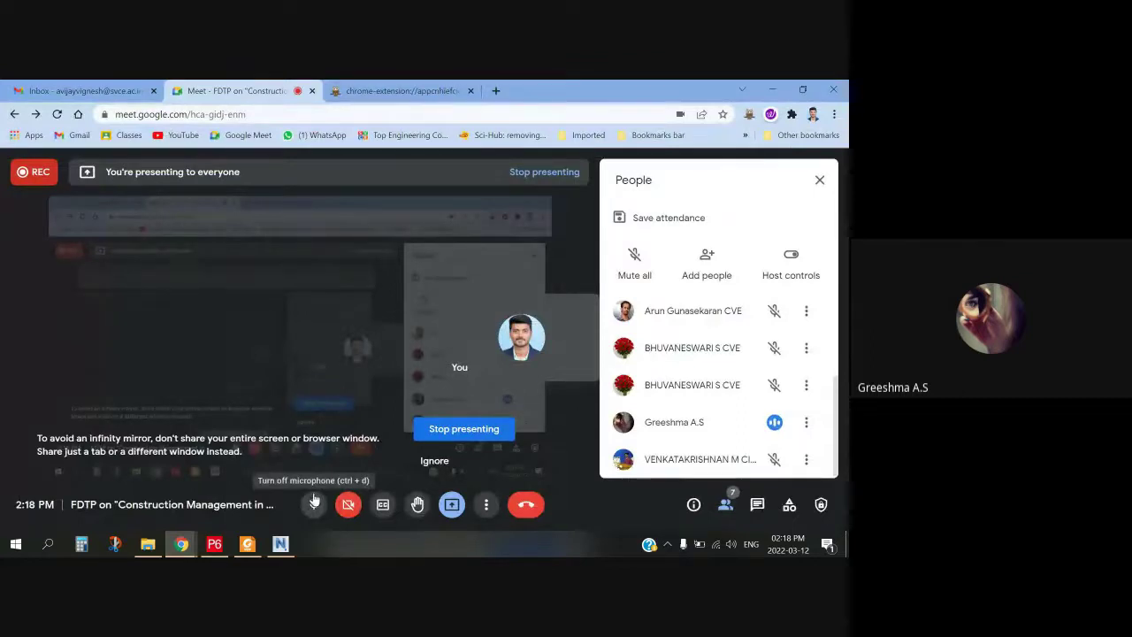
{"action": "left_click", "coordinate": [450, 461]}
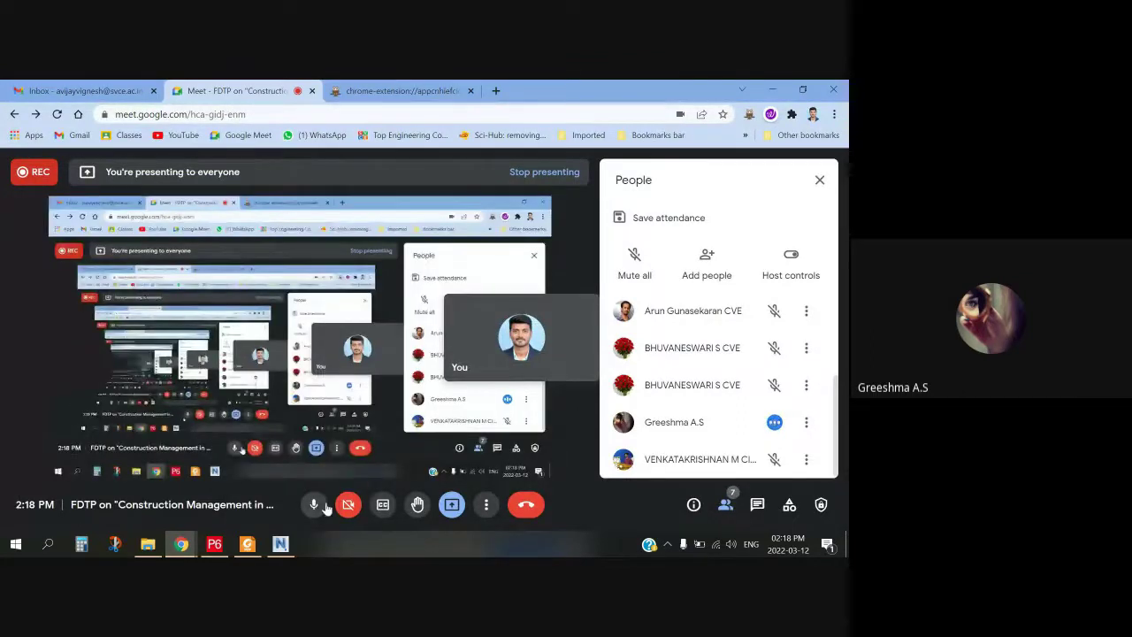
{"action": "left_click", "coordinate": [314, 504]}
{"action": "left_click", "coordinate": [224, 551]}
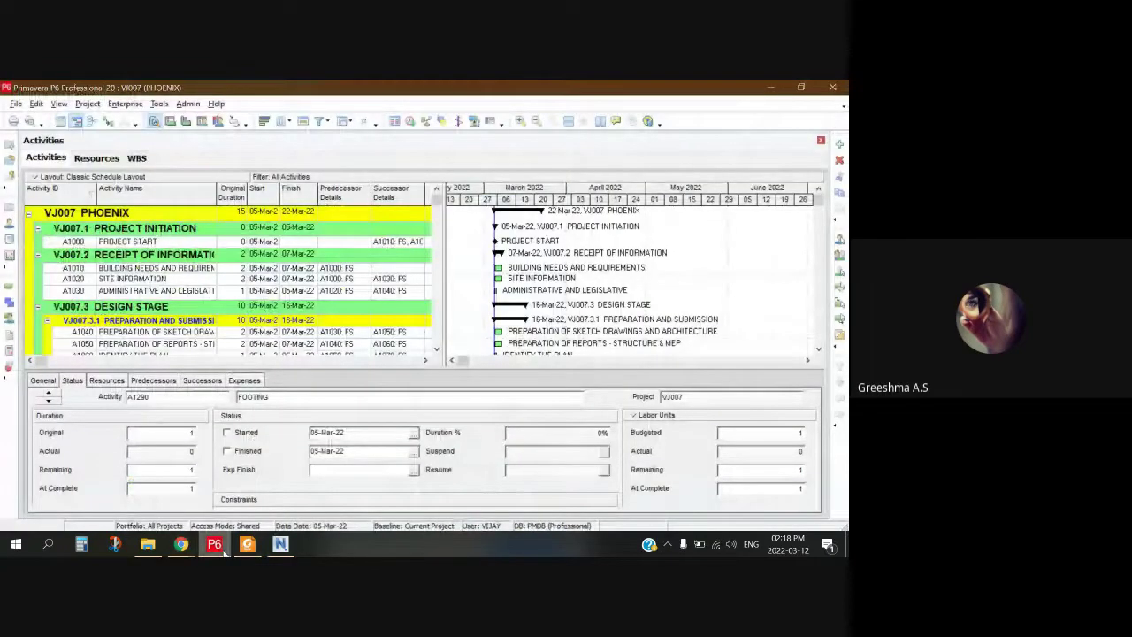
{"action": "left_click", "coordinate": [280, 544]}
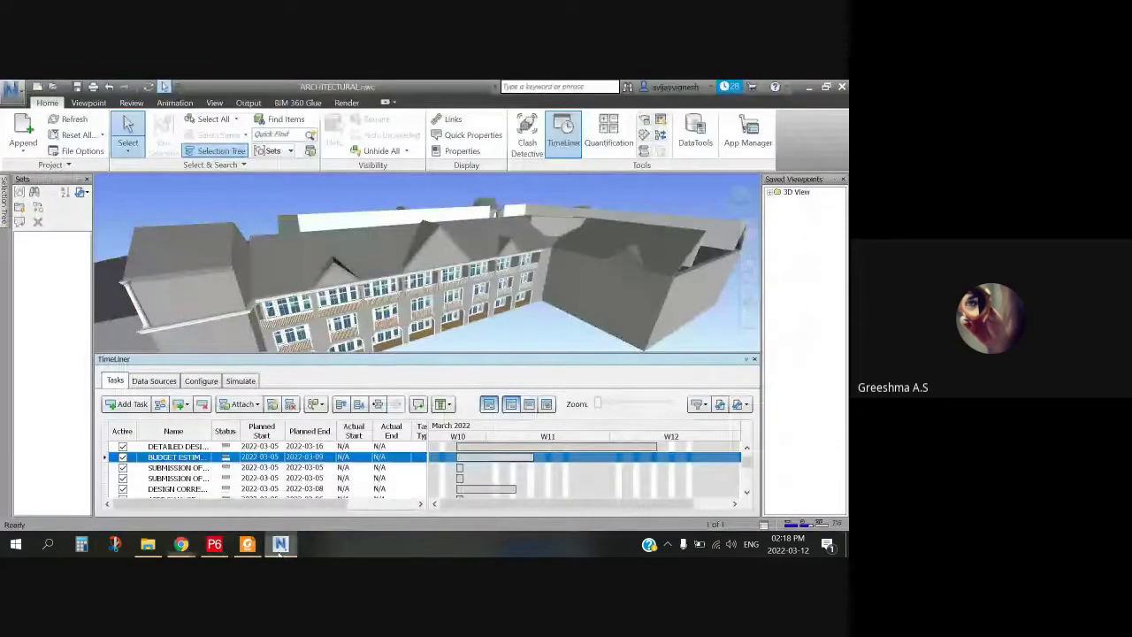
{"action": "left_click", "coordinate": [192, 549]}
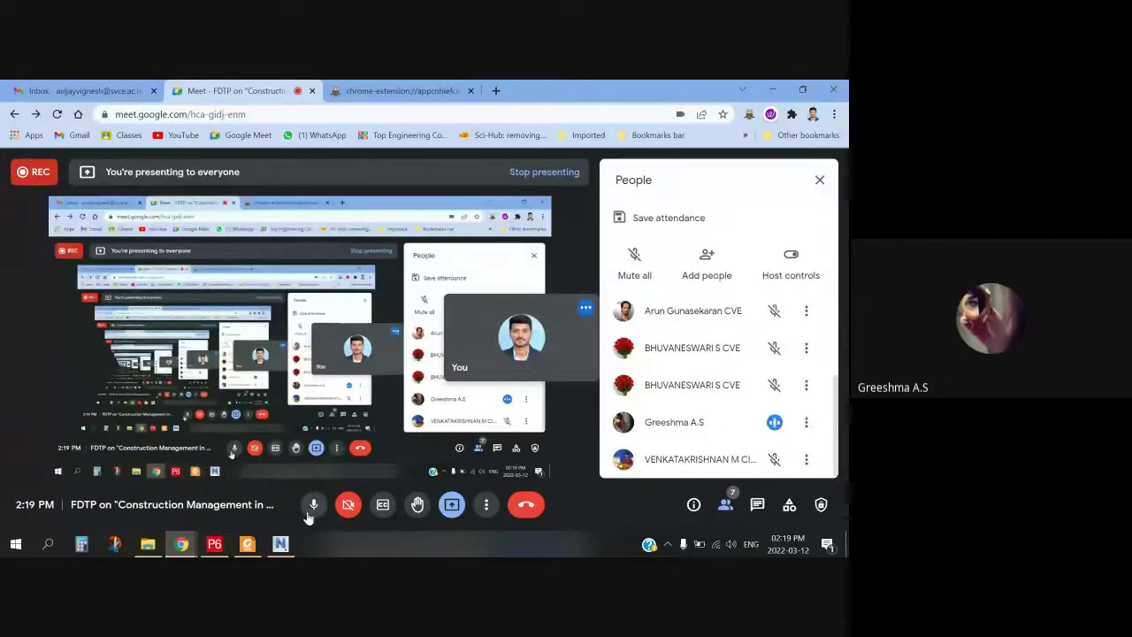
Step: Mute the Google Meet microphone and bring the P6 schedule back to the front
{"action": "left_click", "coordinate": [313, 511]}
{"action": "left_click", "coordinate": [313, 511]}
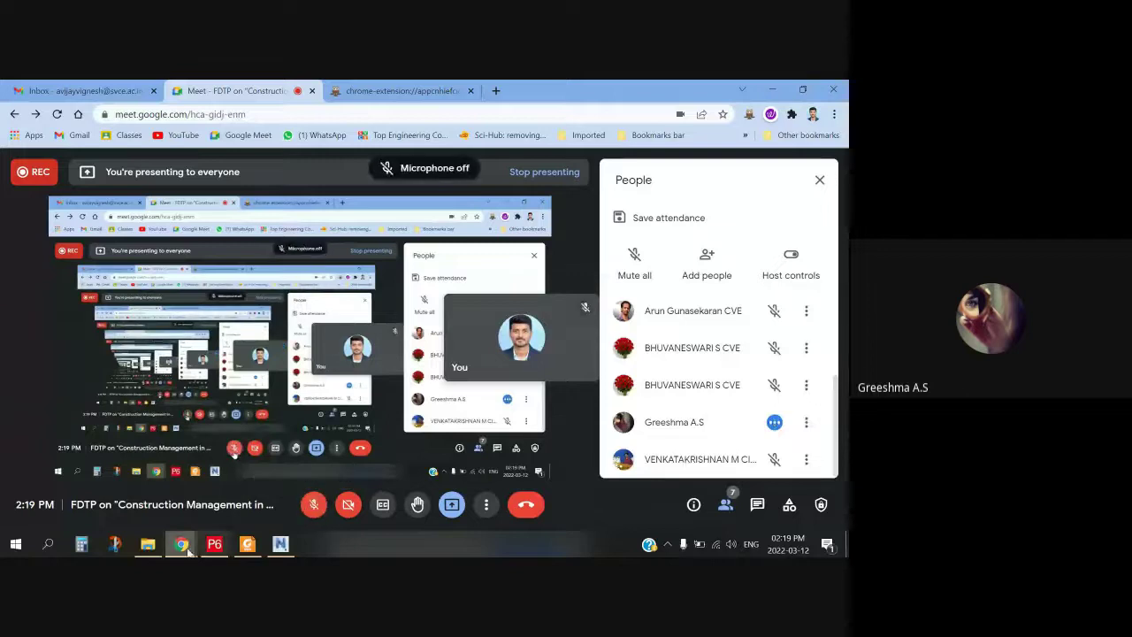
{"action": "left_click", "coordinate": [214, 543]}
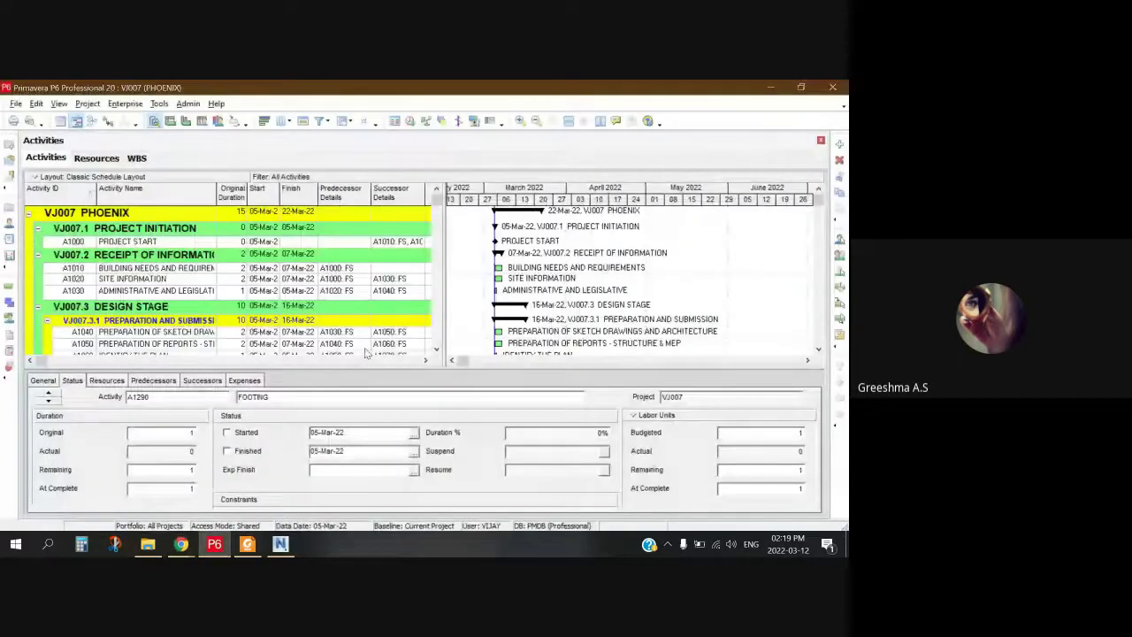
{"action": "mouse_move", "coordinate": [180, 543]}
{"action": "left_click", "coordinate": [228, 502]}
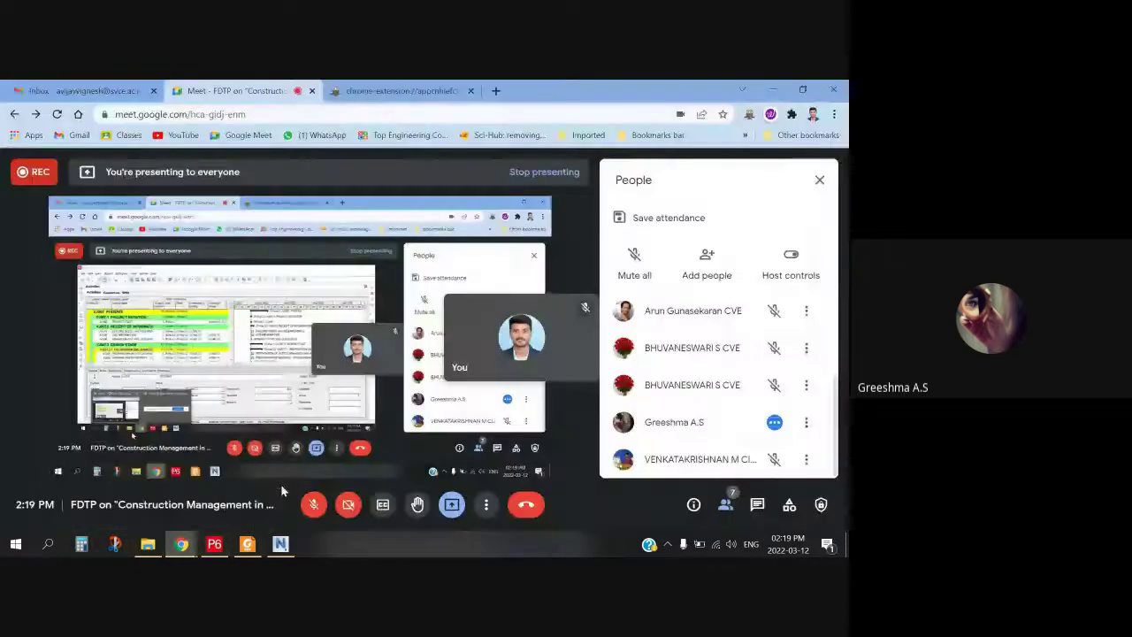
{"action": "left_click", "coordinate": [214, 543]}
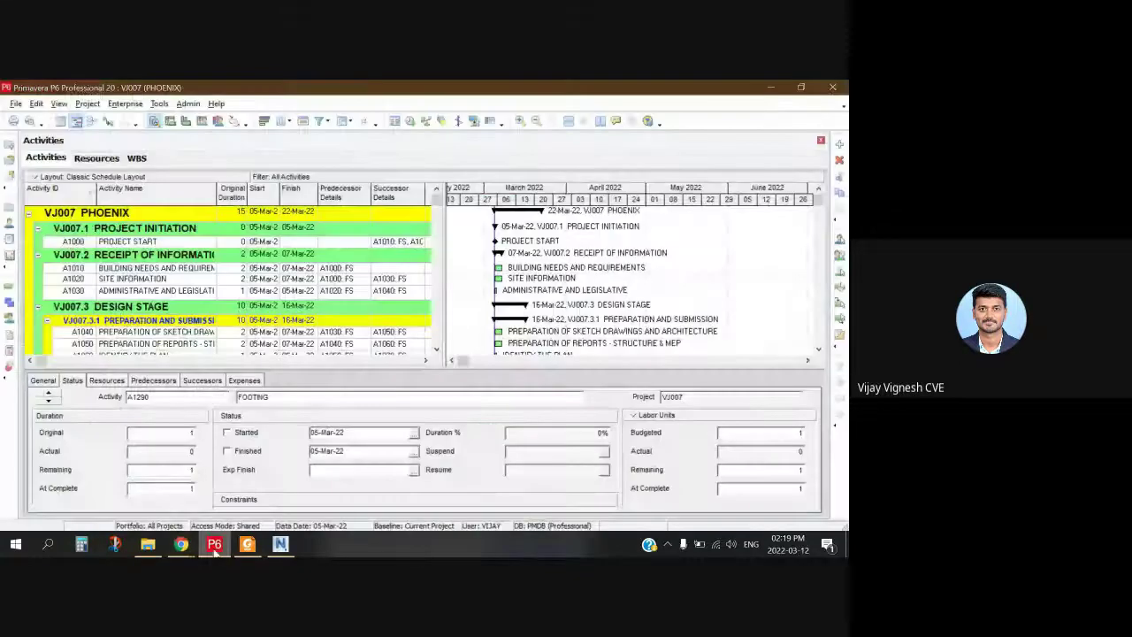
Step: Mark A1000 PROJECT START as started and finished so Duration % reads 100%
{"action": "left_click", "coordinate": [157, 243]}
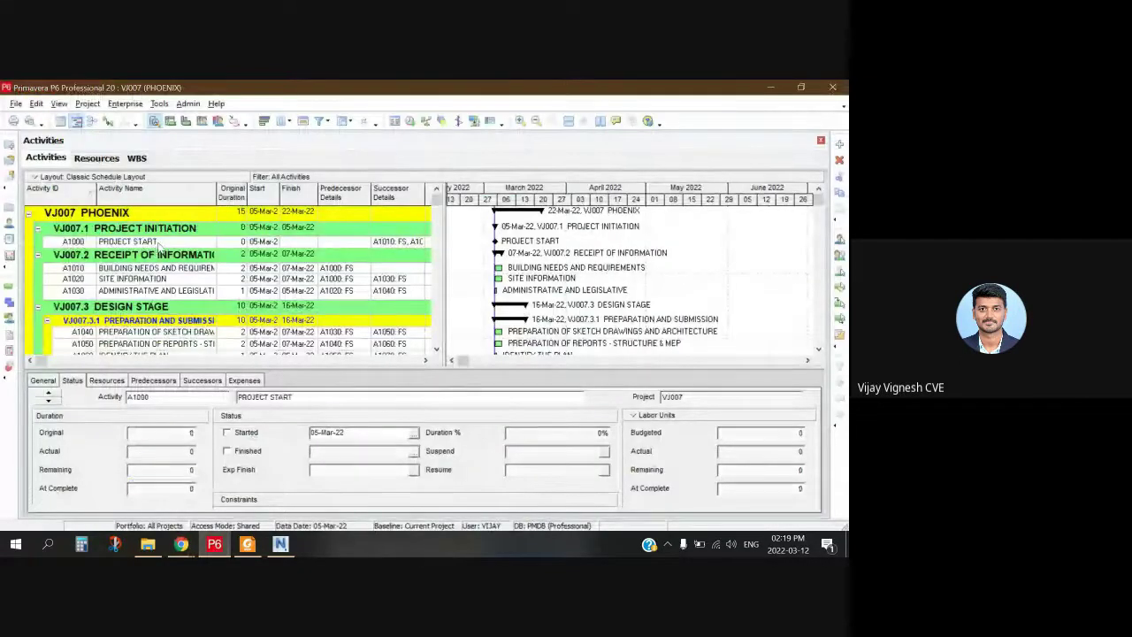
{"action": "left_click", "coordinate": [227, 432]}
{"action": "left_click", "coordinate": [227, 451]}
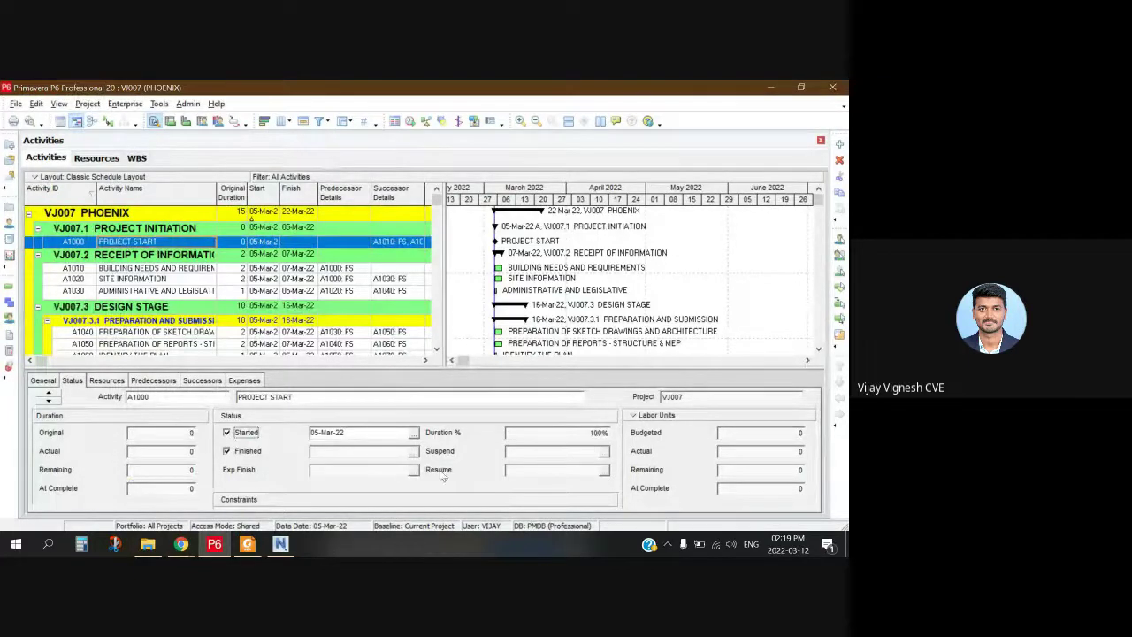
{"action": "left_click", "coordinate": [520, 435]}
{"action": "left_click_drag", "start_coordinate": [445, 237], "coordinate": [417, 233]}
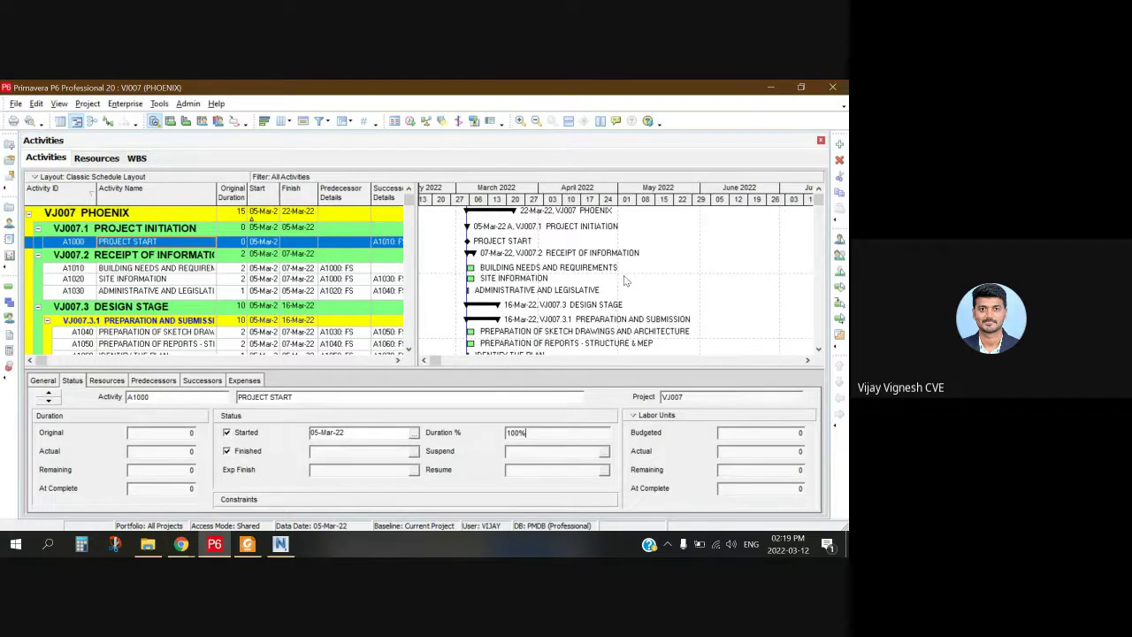
Step: Return to P6 and show PROJECT START's successors A1010 and A1020
{"action": "left_click", "coordinate": [182, 540]}
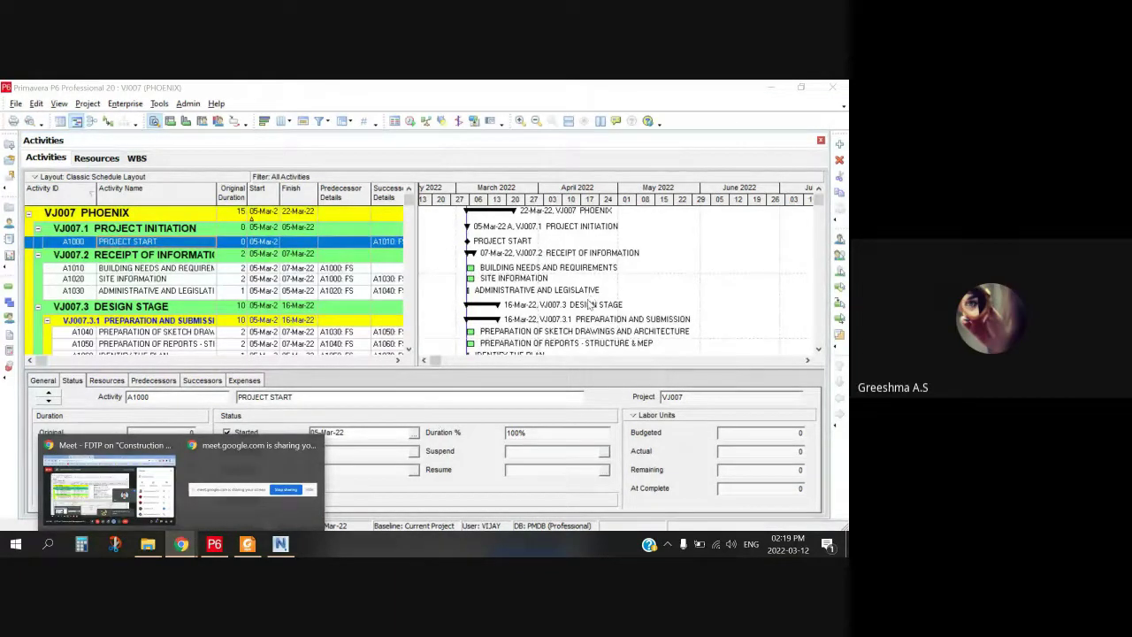
{"action": "left_click", "coordinate": [123, 504]}
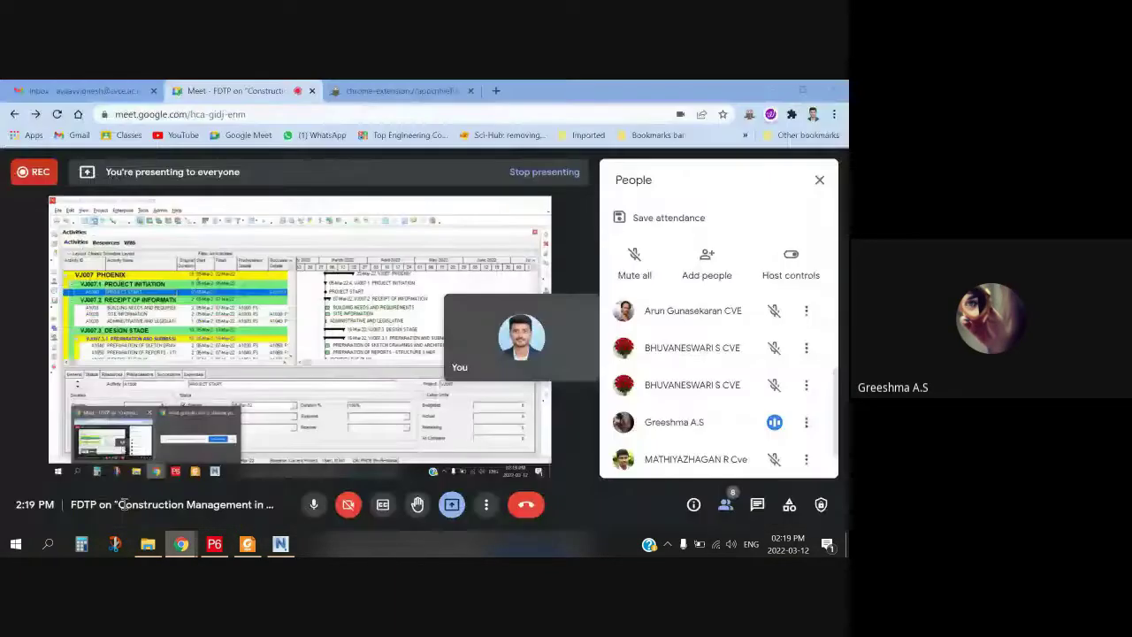
{"action": "left_click", "coordinate": [218, 546]}
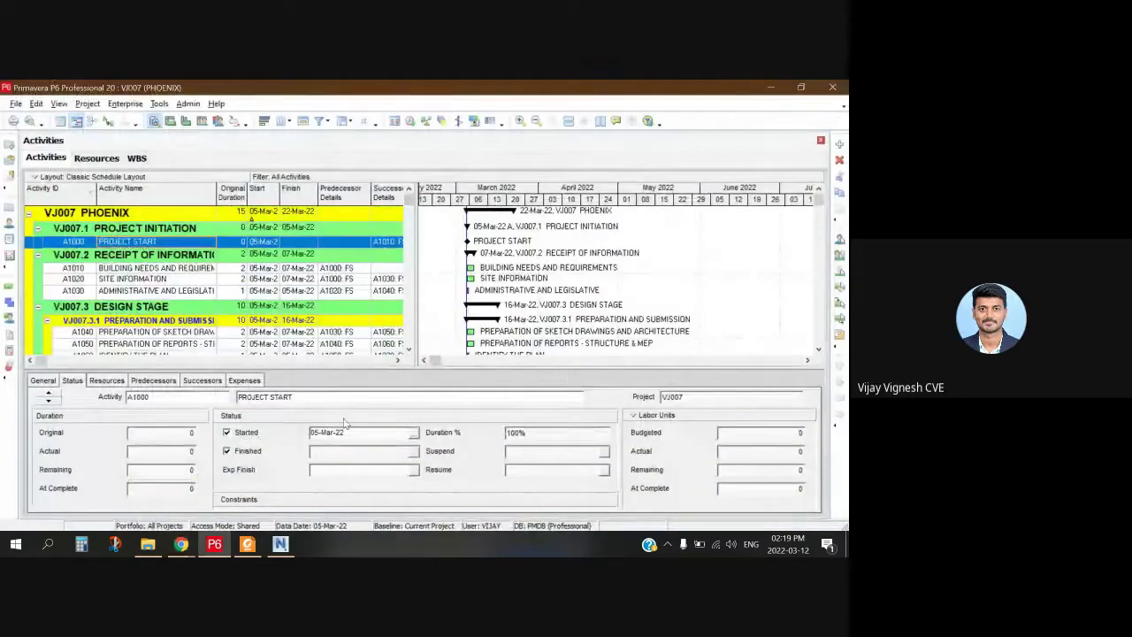
{"action": "left_click", "coordinate": [203, 380]}
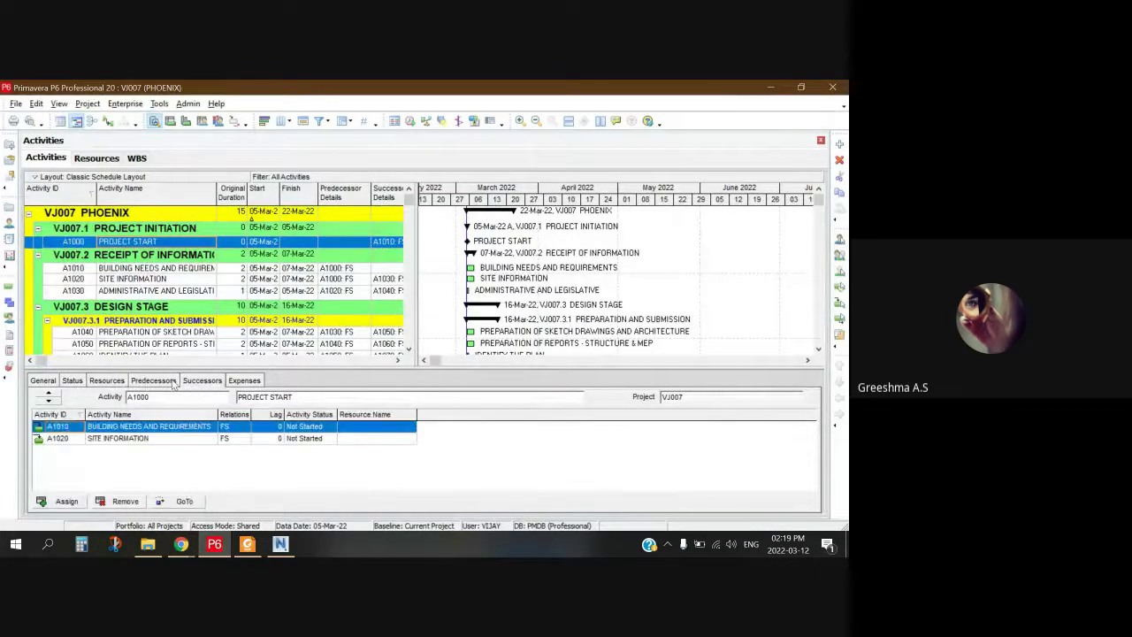
Step: Review PROJECT START's predecessors and successors, then A1010's predecessors
{"action": "left_click", "coordinate": [175, 380]}
{"action": "left_click", "coordinate": [192, 386]}
{"action": "left_click", "coordinate": [159, 381]}
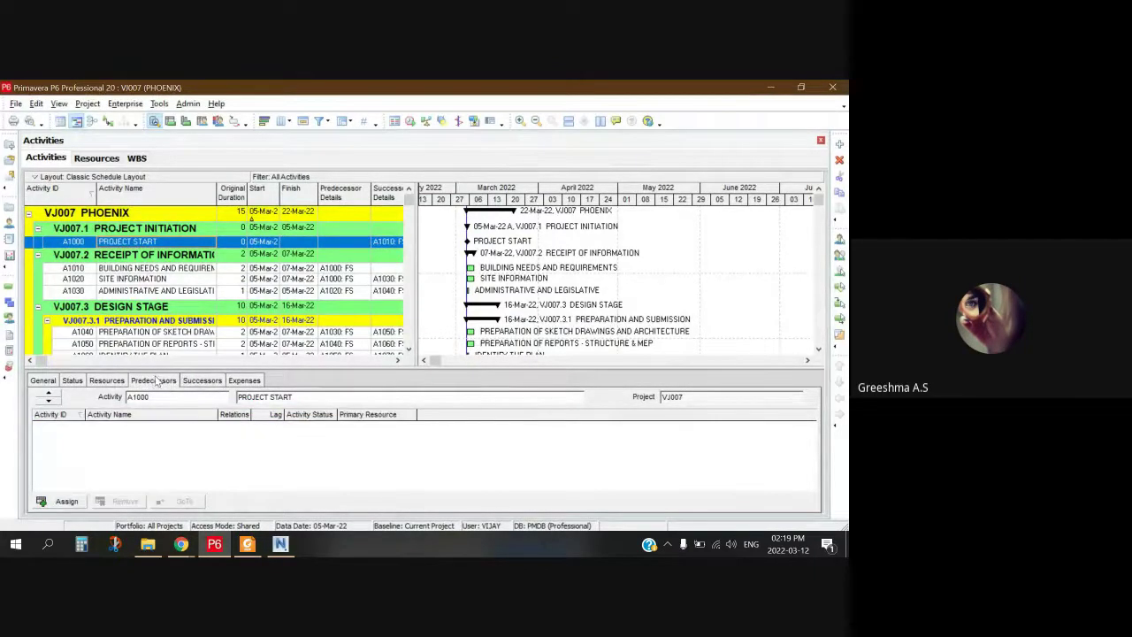
{"action": "left_click", "coordinate": [212, 382]}
{"action": "left_click", "coordinate": [196, 440]}
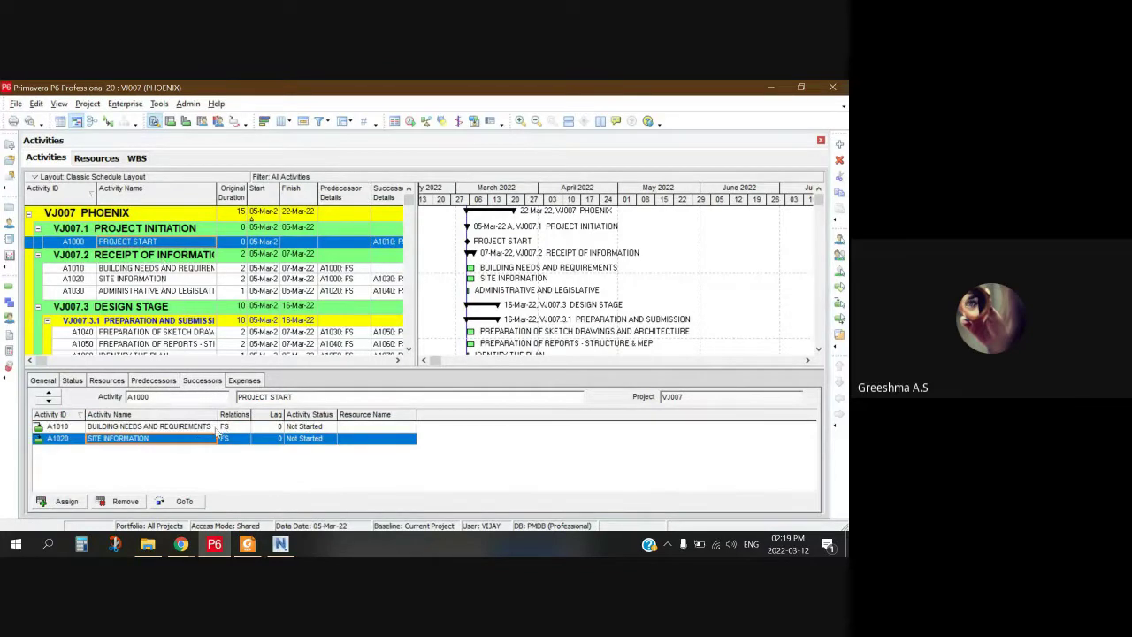
{"action": "left_click", "coordinate": [157, 428]}
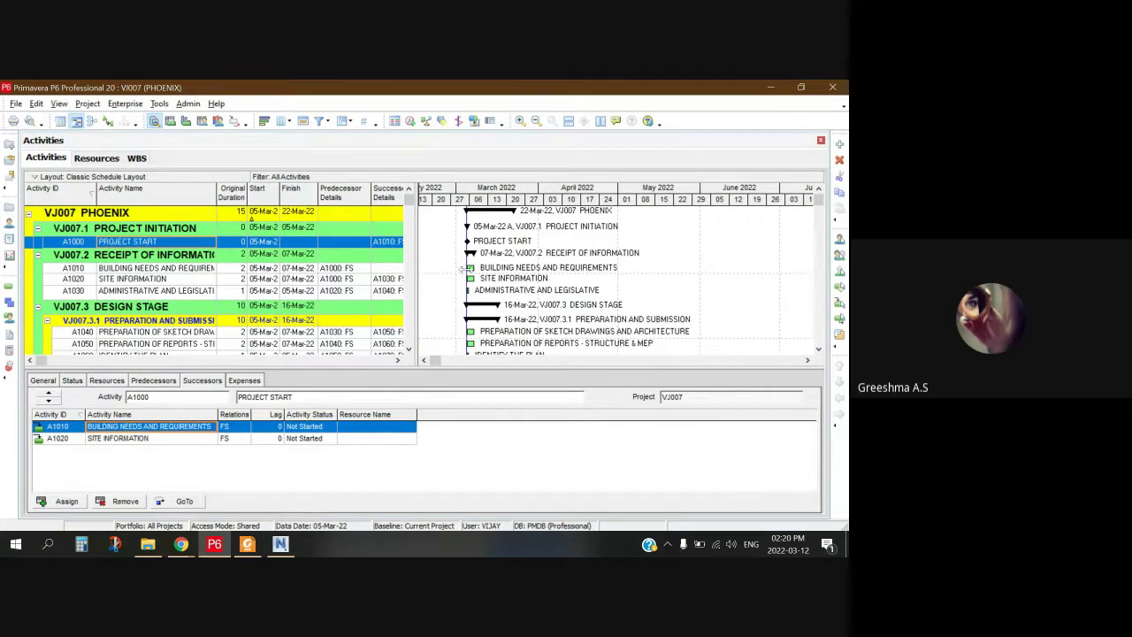
{"action": "left_click", "coordinate": [176, 272]}
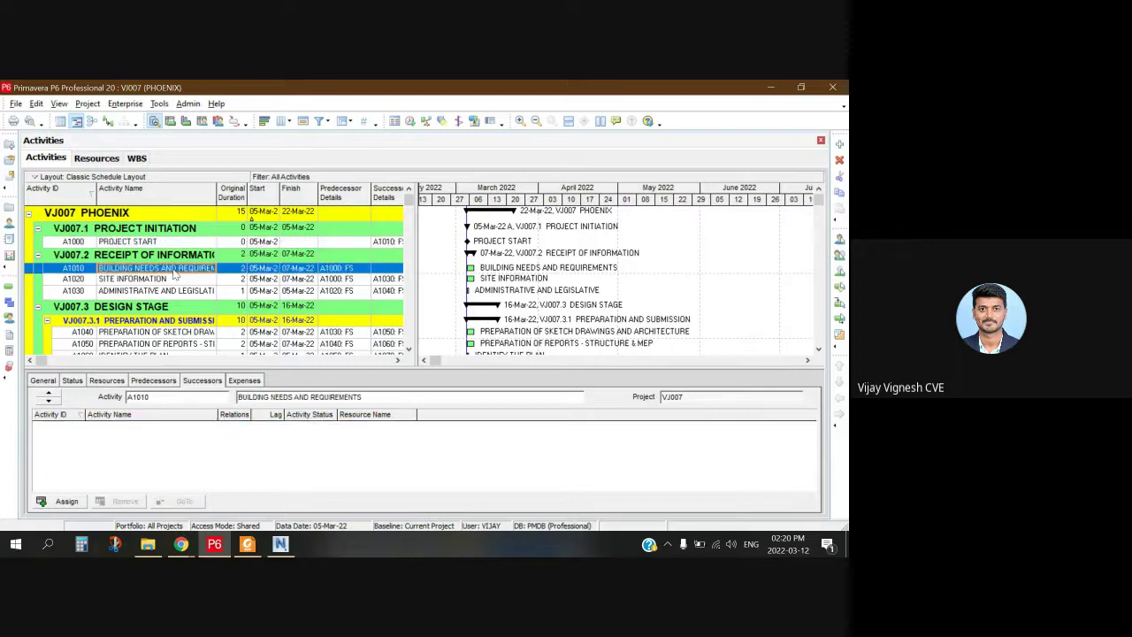
{"action": "left_click", "coordinate": [174, 382]}
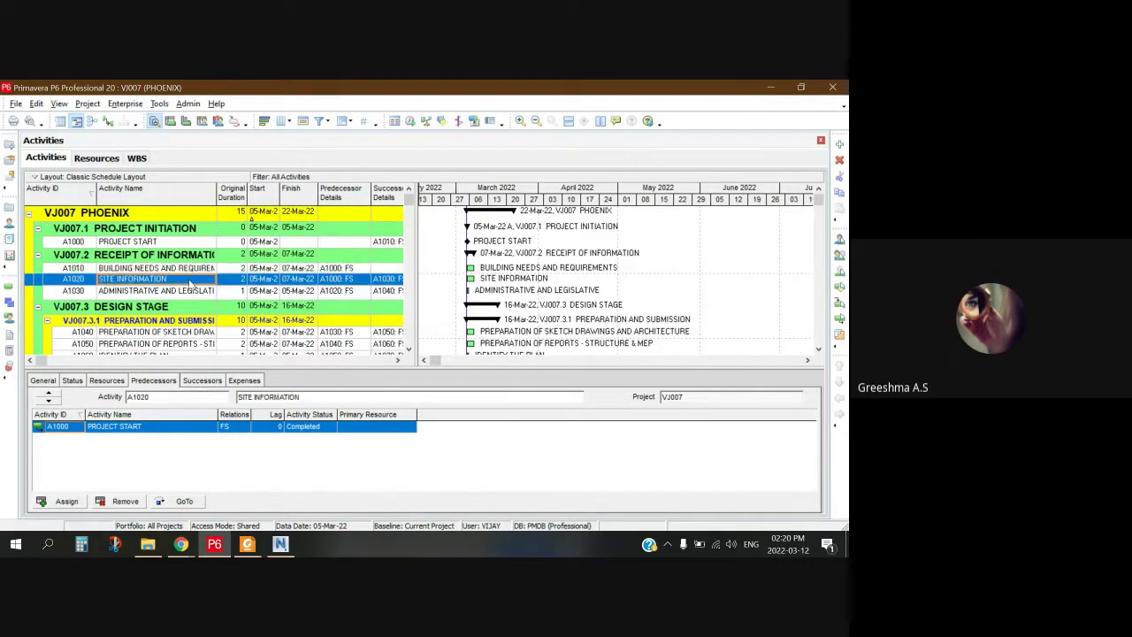
Step: Compare the predecessor and successor links of A1010 and A1020 SITE INFORMATION
{"action": "left_click", "coordinate": [190, 279]}
{"action": "left_click", "coordinate": [187, 268]}
{"action": "left_click", "coordinate": [202, 382]}
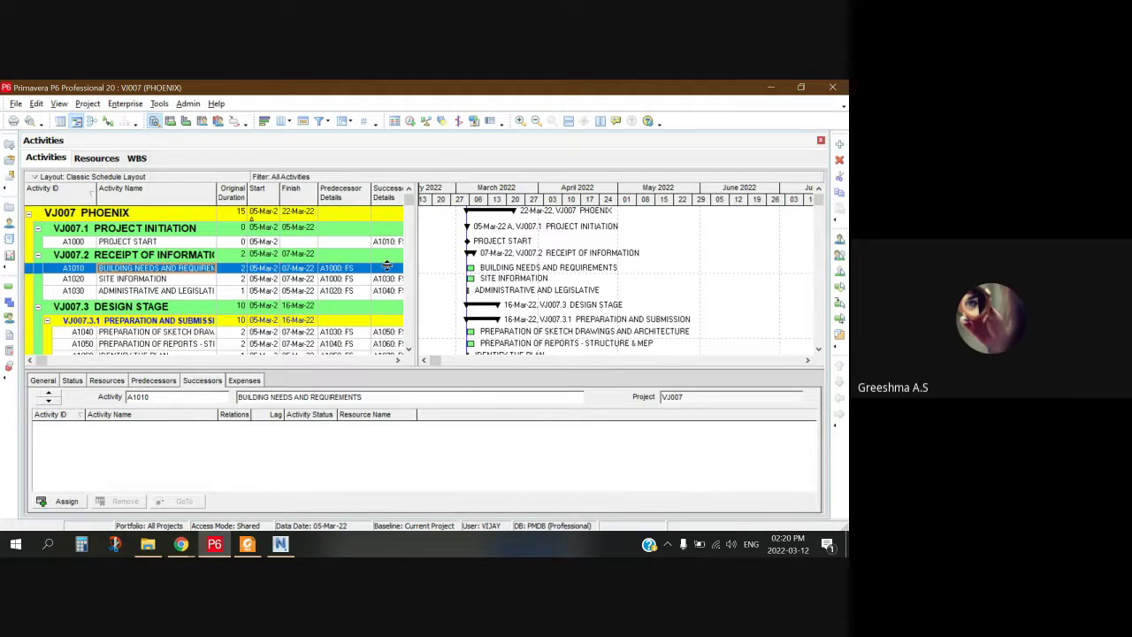
{"action": "left_click", "coordinate": [387, 272]}
{"action": "left_click", "coordinate": [389, 279]}
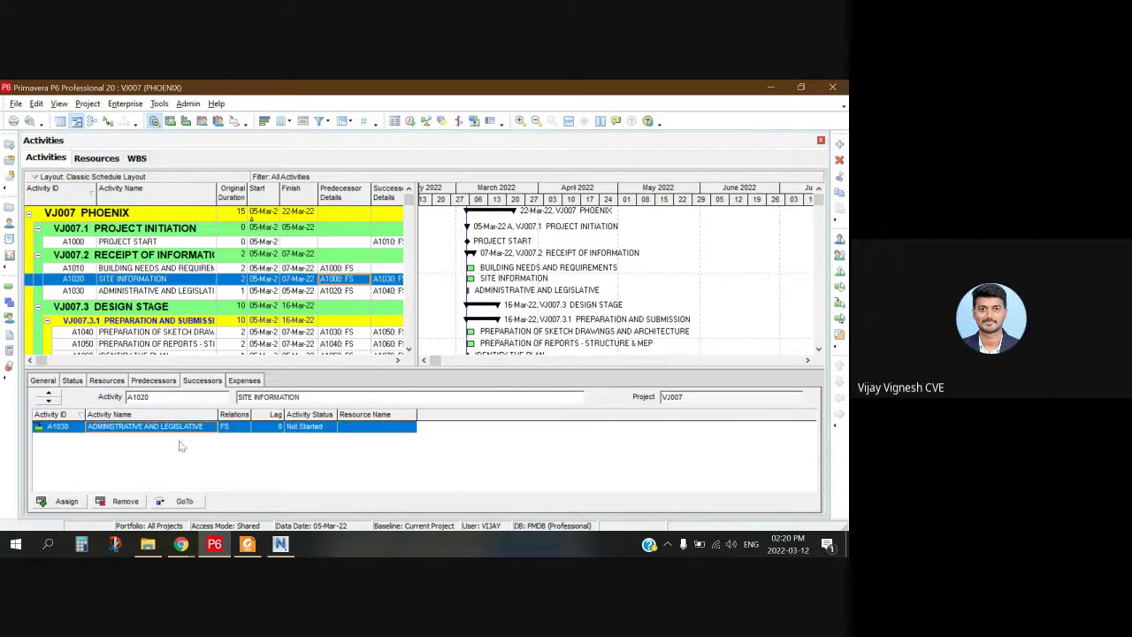
{"action": "left_click", "coordinate": [156, 382]}
{"action": "left_click", "coordinate": [190, 381]}
{"action": "left_click", "coordinate": [157, 382]}
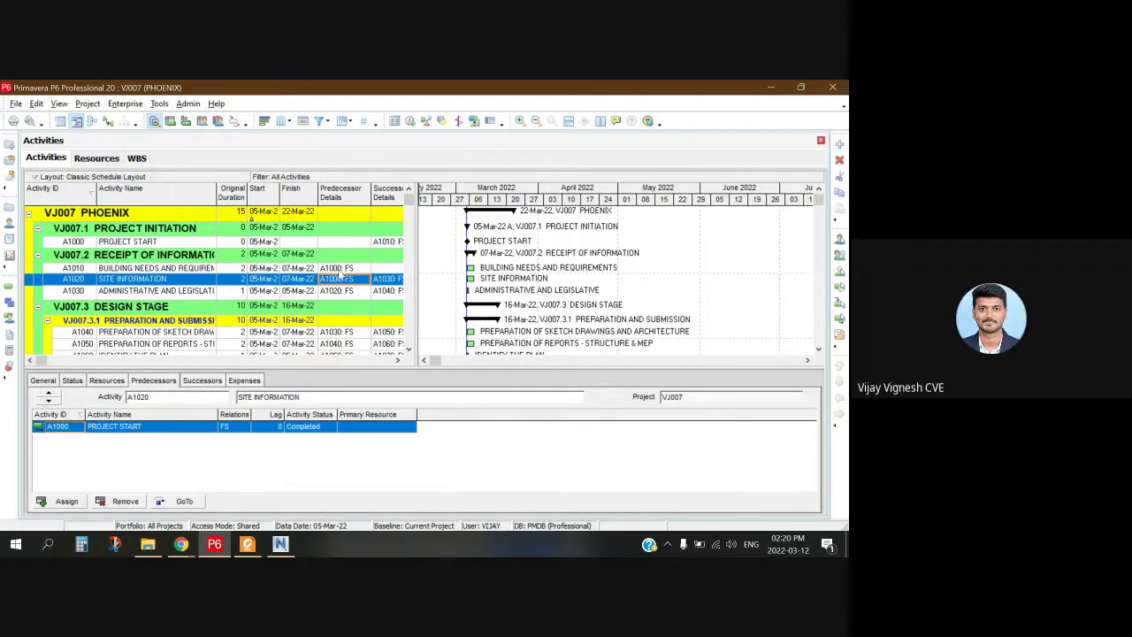
{"action": "left_click", "coordinate": [349, 267]}
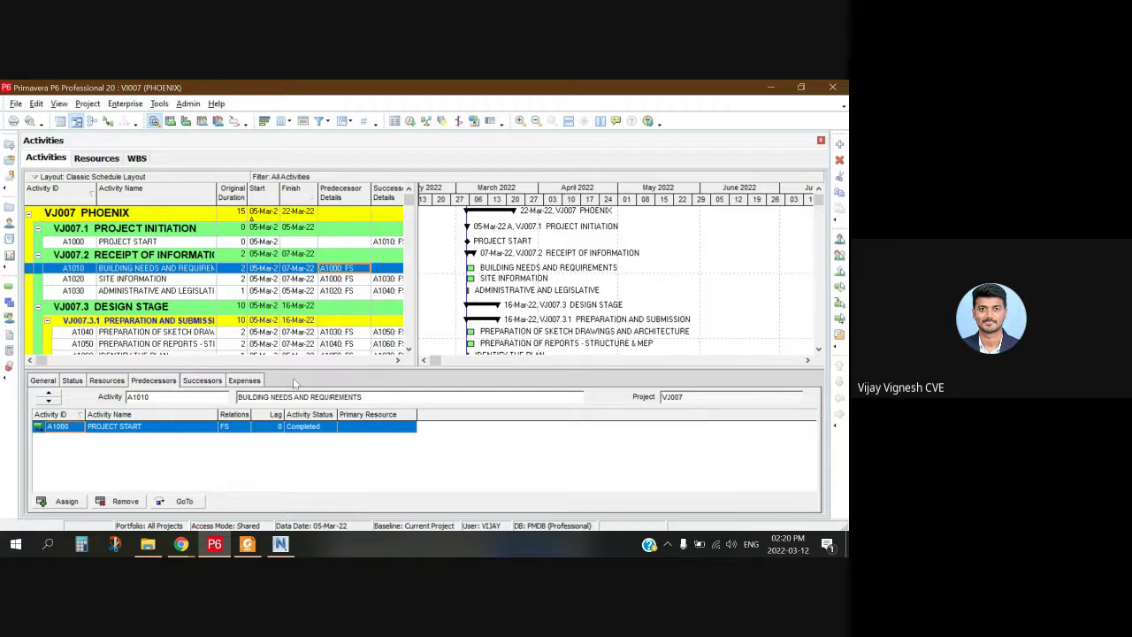
Step: Show the Total Float column and review A1040's successors and predecessors
{"action": "left_click", "coordinate": [397, 361]}
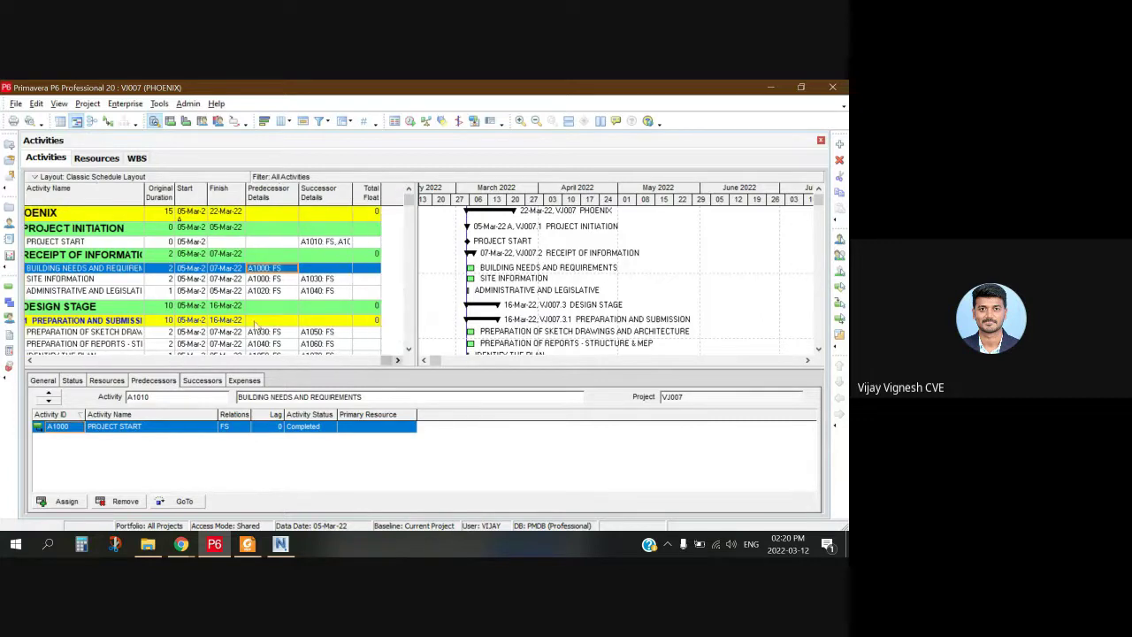
{"action": "left_click", "coordinate": [115, 280]}
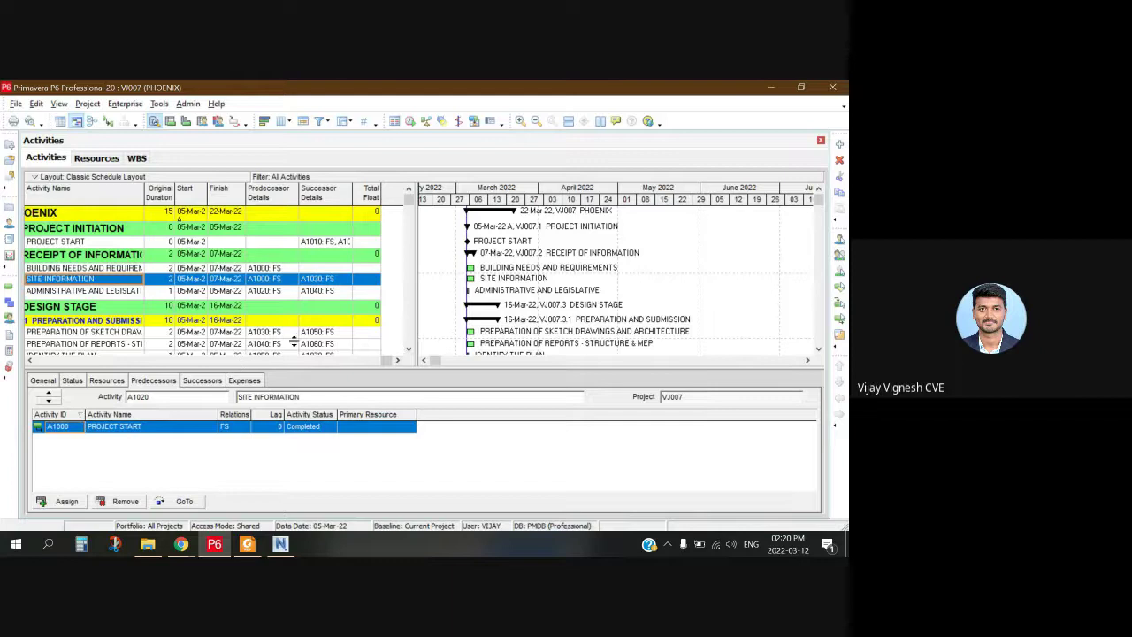
{"action": "left_click", "coordinate": [124, 332]}
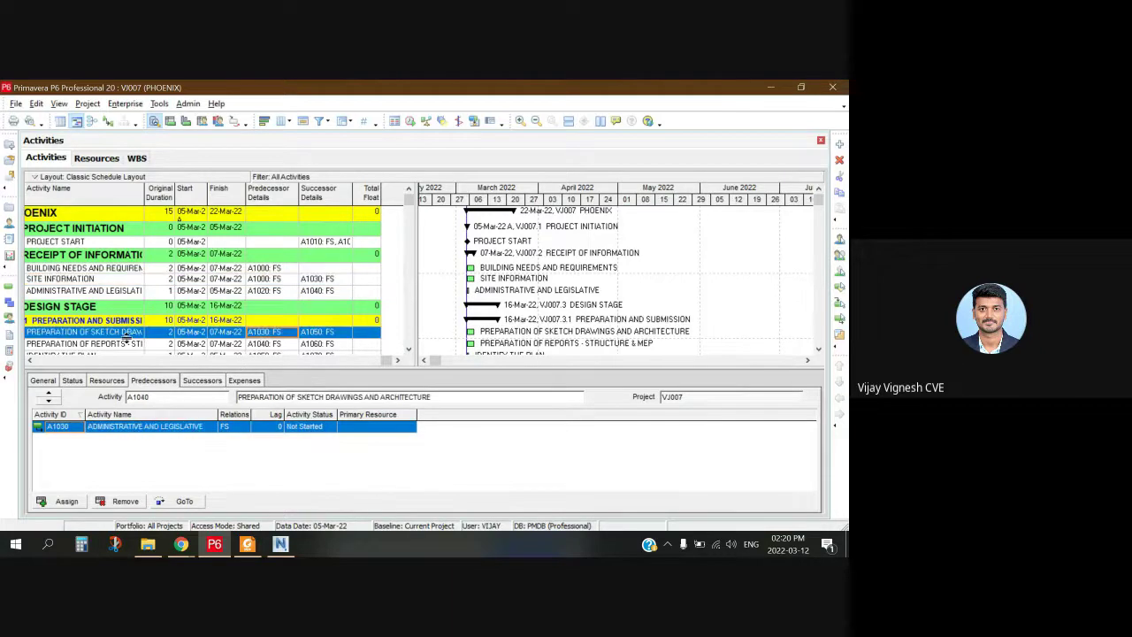
{"action": "left_click", "coordinate": [210, 385]}
{"action": "left_click", "coordinate": [171, 382]}
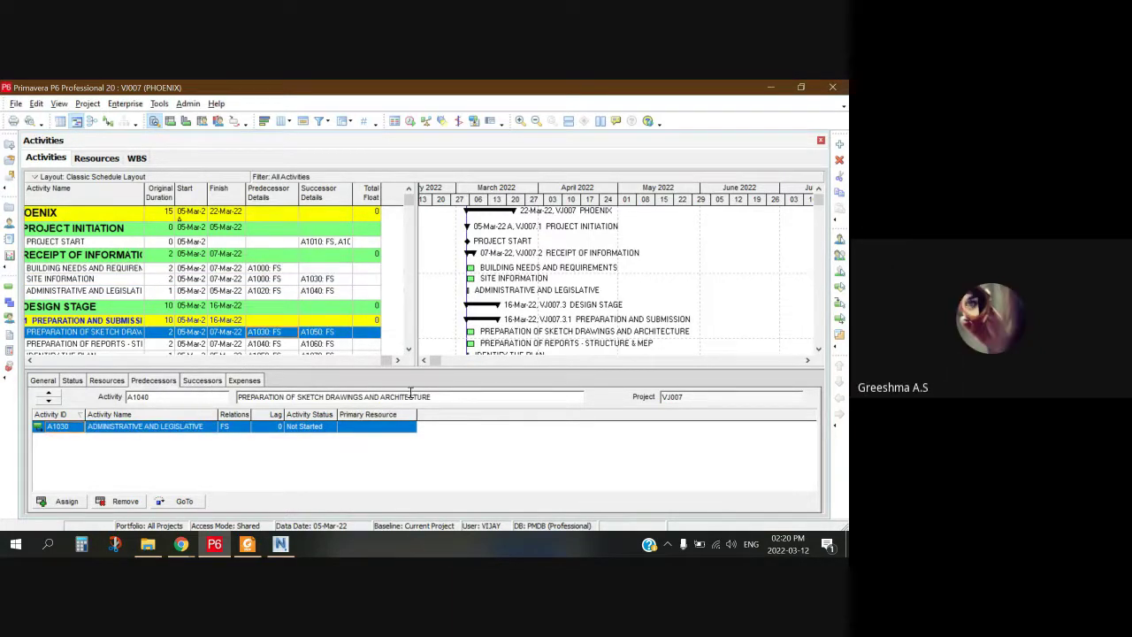
Step: Reschedule VJ007 PHOENIX with F9, giving 103 days from 05-Mar-22 to 04-Jul-22
{"action": "left_click", "coordinate": [410, 121]}
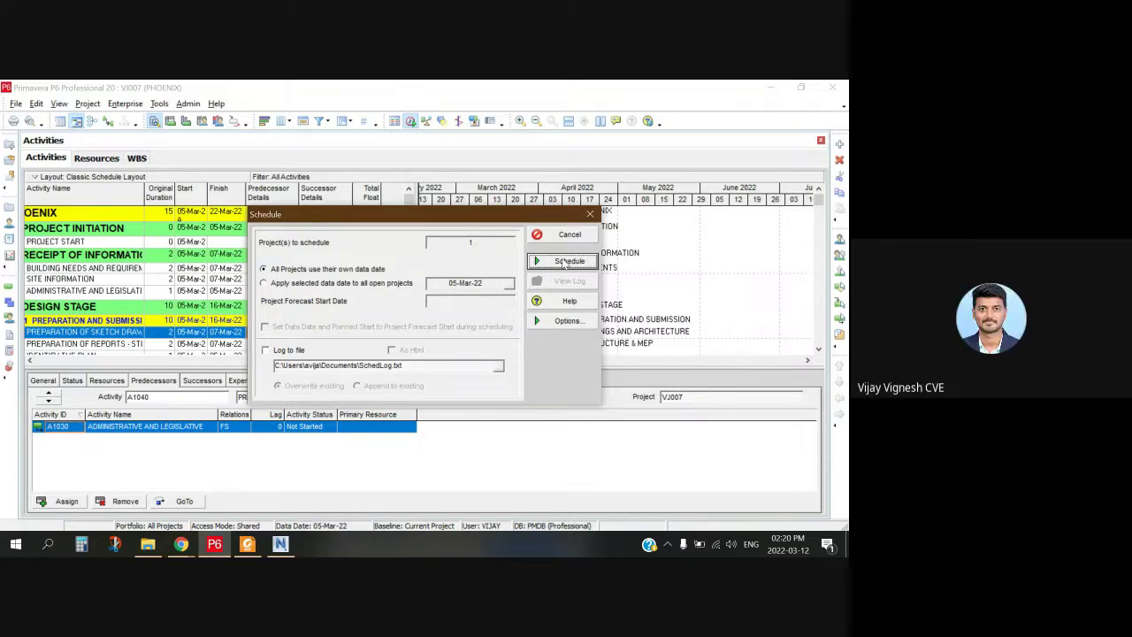
{"action": "left_click", "coordinate": [566, 262]}
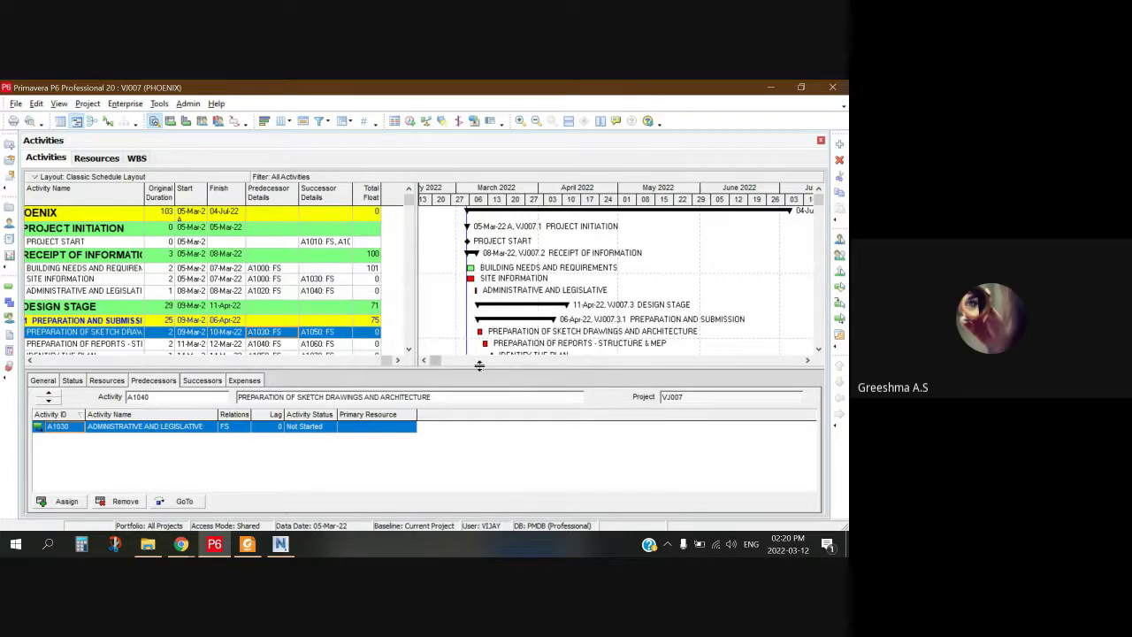
{"action": "left_click_drag", "start_coordinate": [477, 367], "coordinate": [433, 390]}
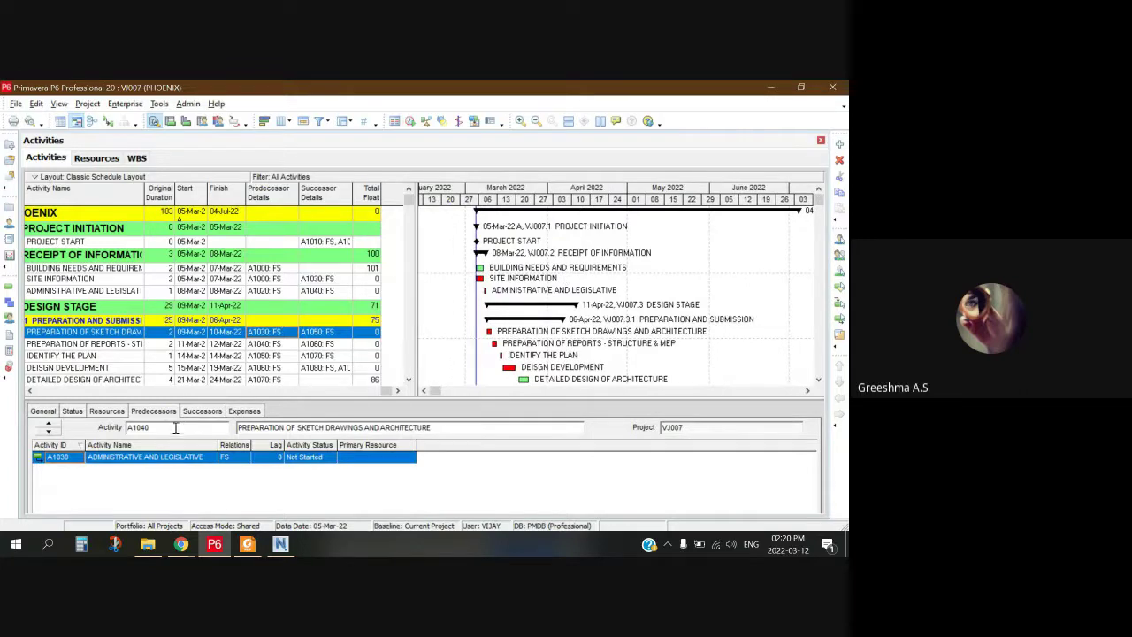
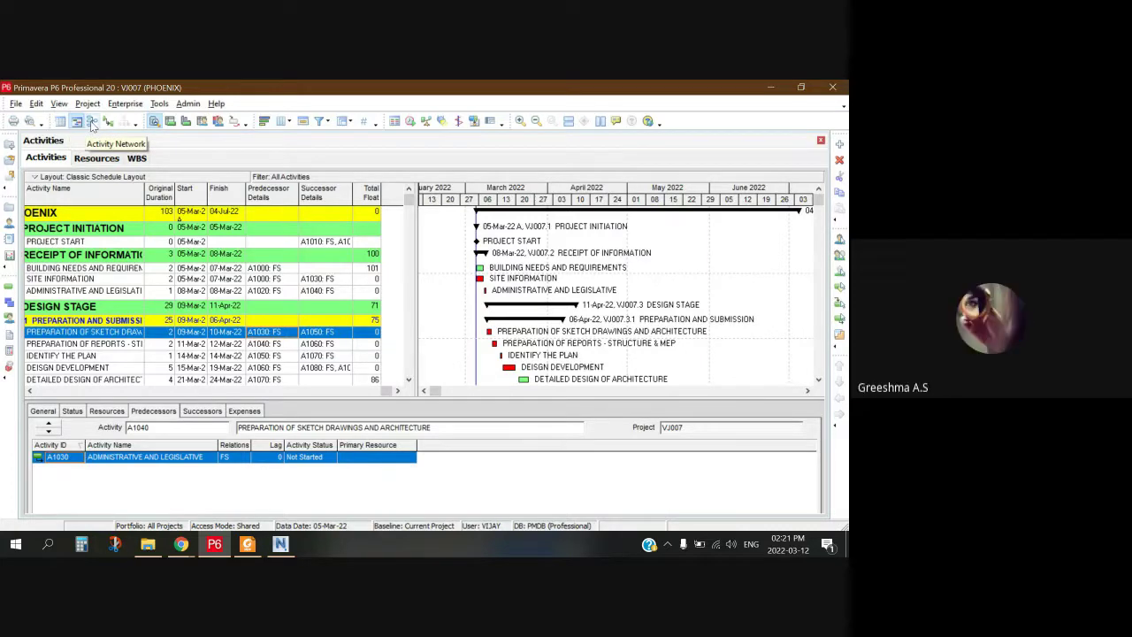
Step: Switch to Activity Network and back to the Gantt chart, then turn on relationship lines
{"action": "left_click", "coordinate": [92, 123]}
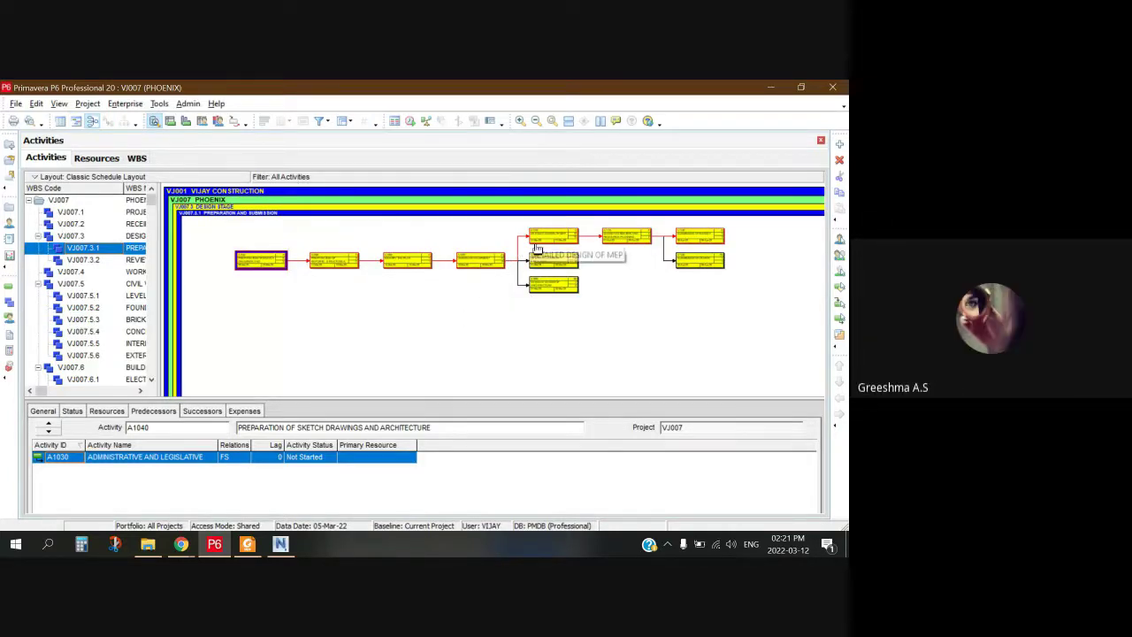
{"action": "left_click", "coordinate": [77, 121]}
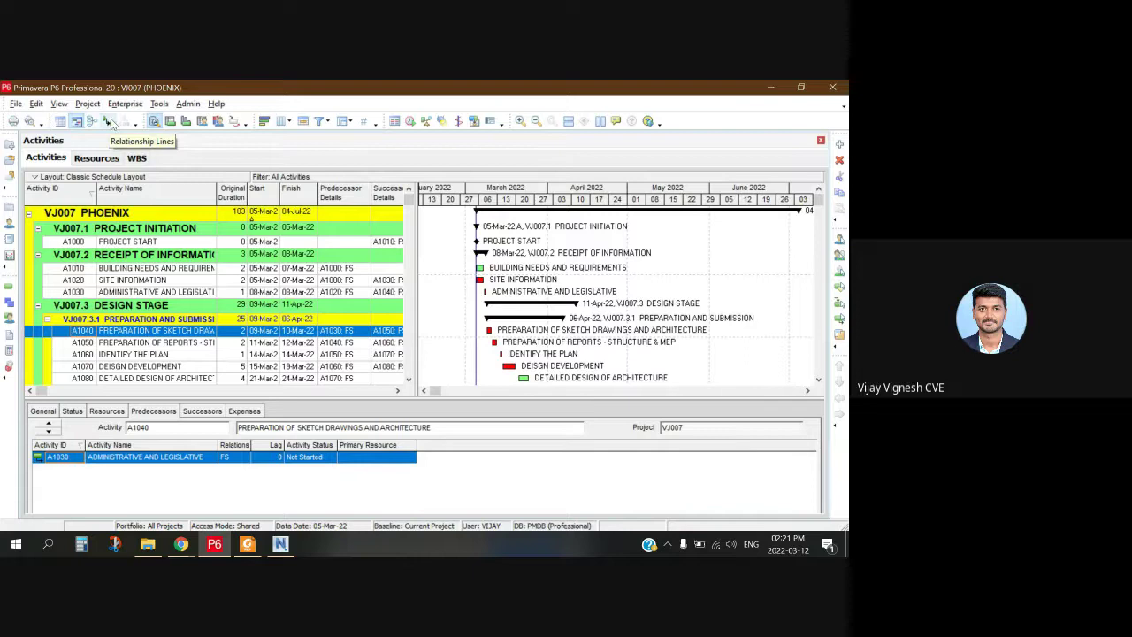
{"action": "left_click", "coordinate": [107, 122]}
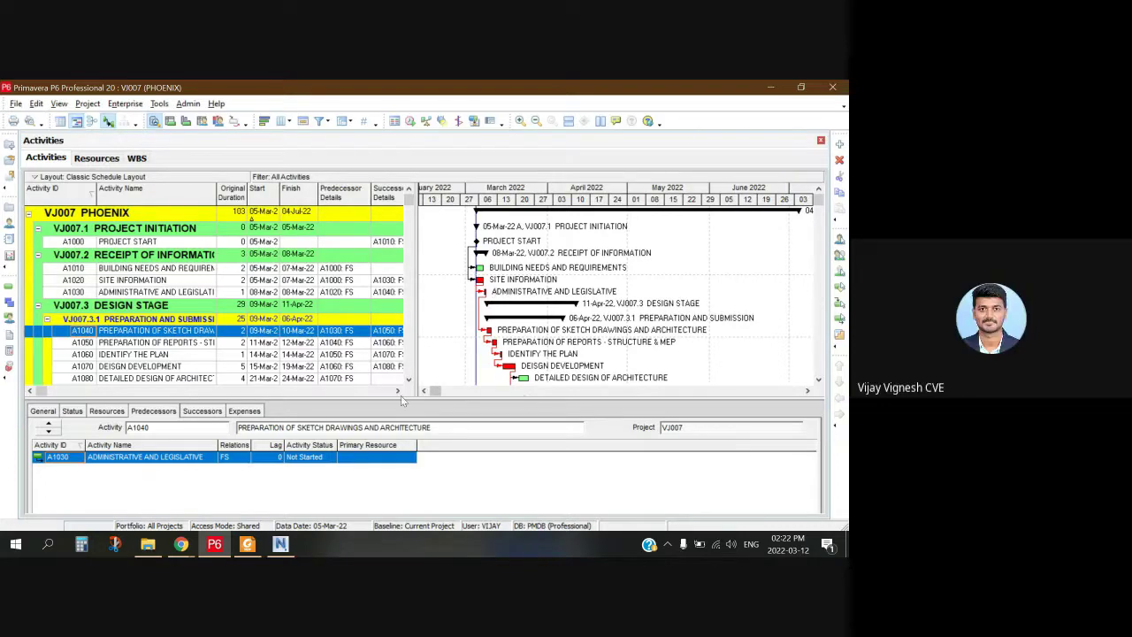
{"action": "left_click", "coordinate": [183, 546]}
{"action": "left_click", "coordinate": [111, 464]}
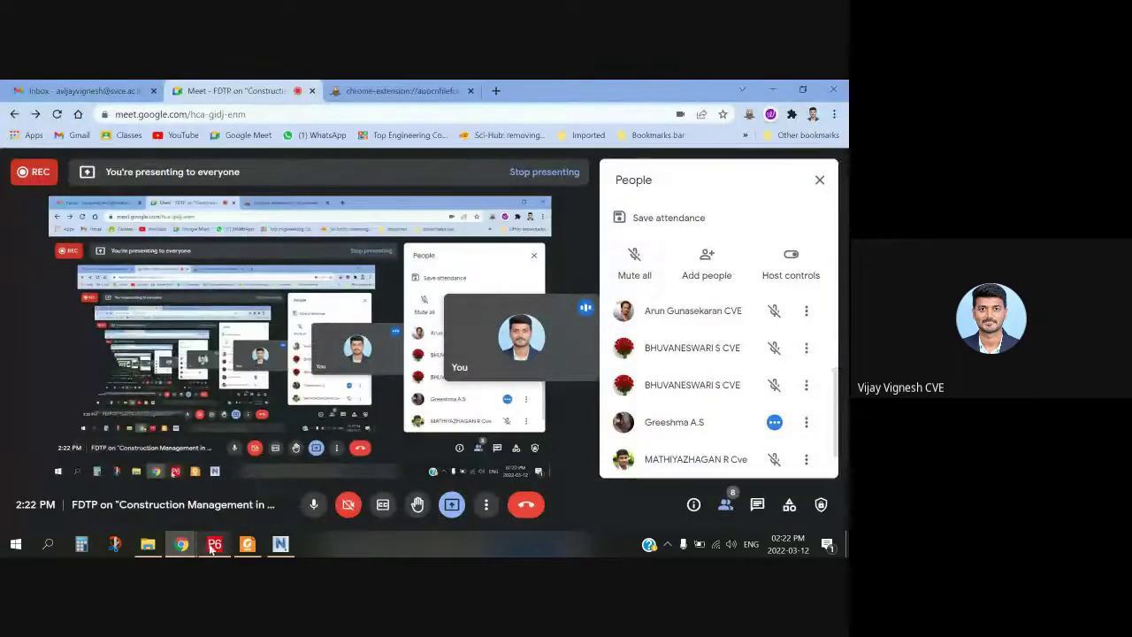
{"action": "left_click", "coordinate": [240, 545]}
{"action": "left_click", "coordinate": [215, 546]}
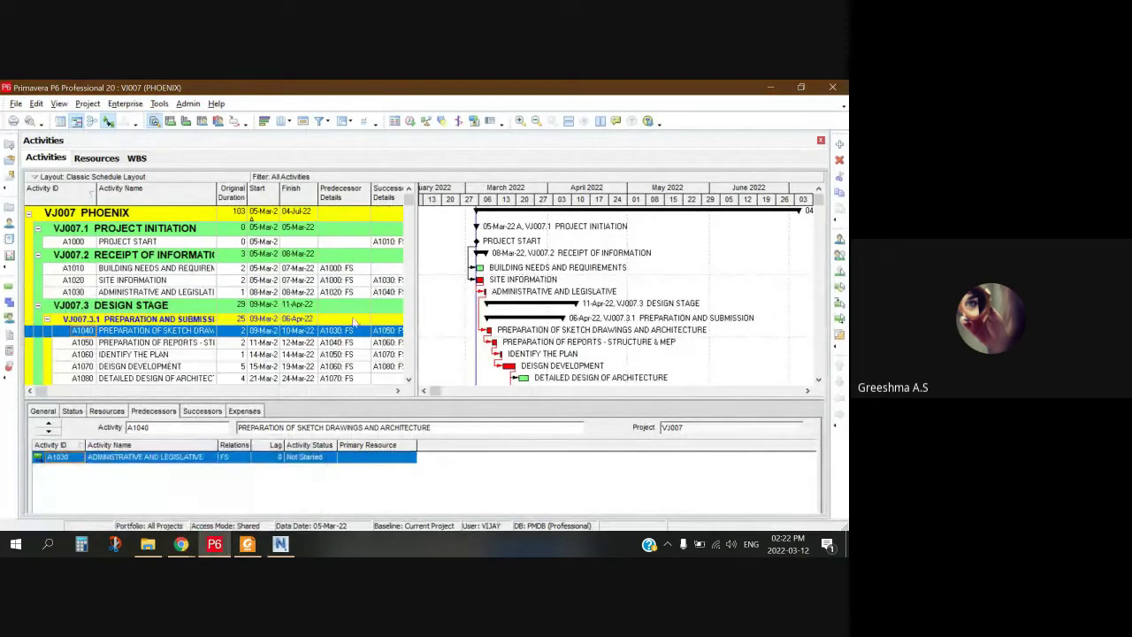
{"action": "left_click_drag", "start_coordinate": [35, 391], "coordinate": [49, 395]}
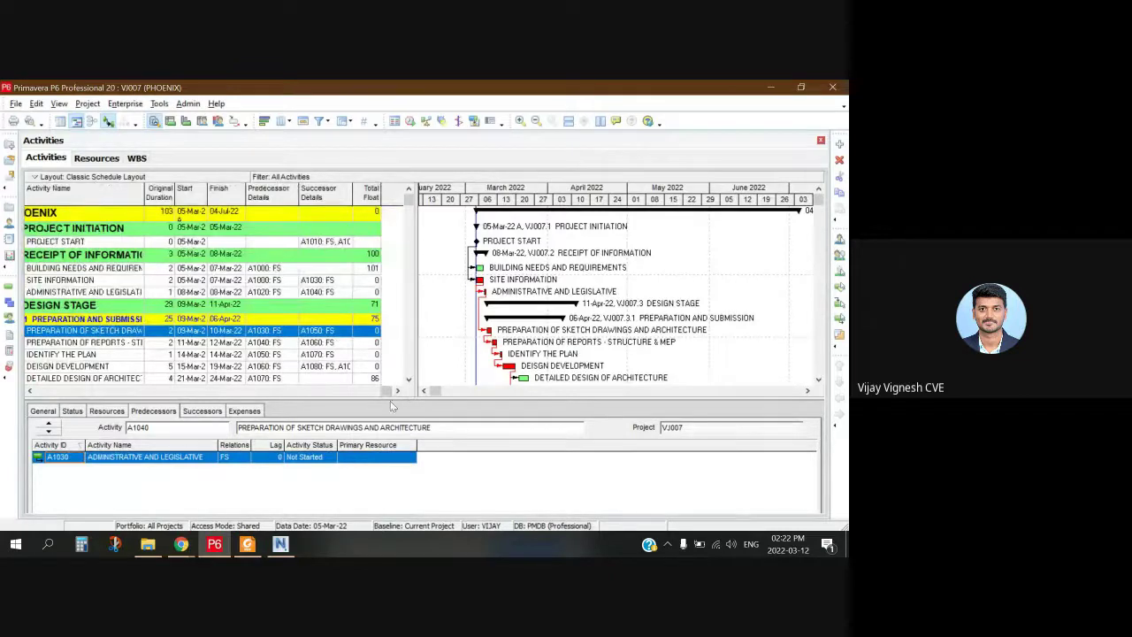
{"action": "left_click_drag", "start_coordinate": [389, 393], "coordinate": [111, 405]}
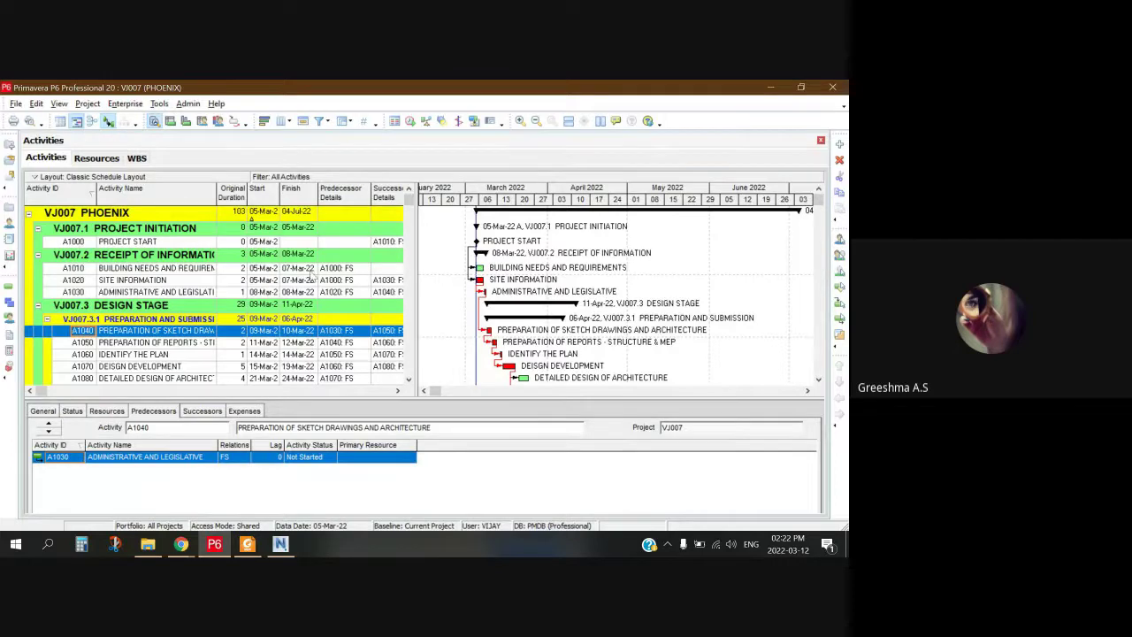
{"action": "scroll", "coordinate": [268, 271], "scroll_direction": "down", "scroll_amount": 1}
{"action": "scroll", "coordinate": [269, 272], "scroll_direction": "down", "scroll_amount": 1}
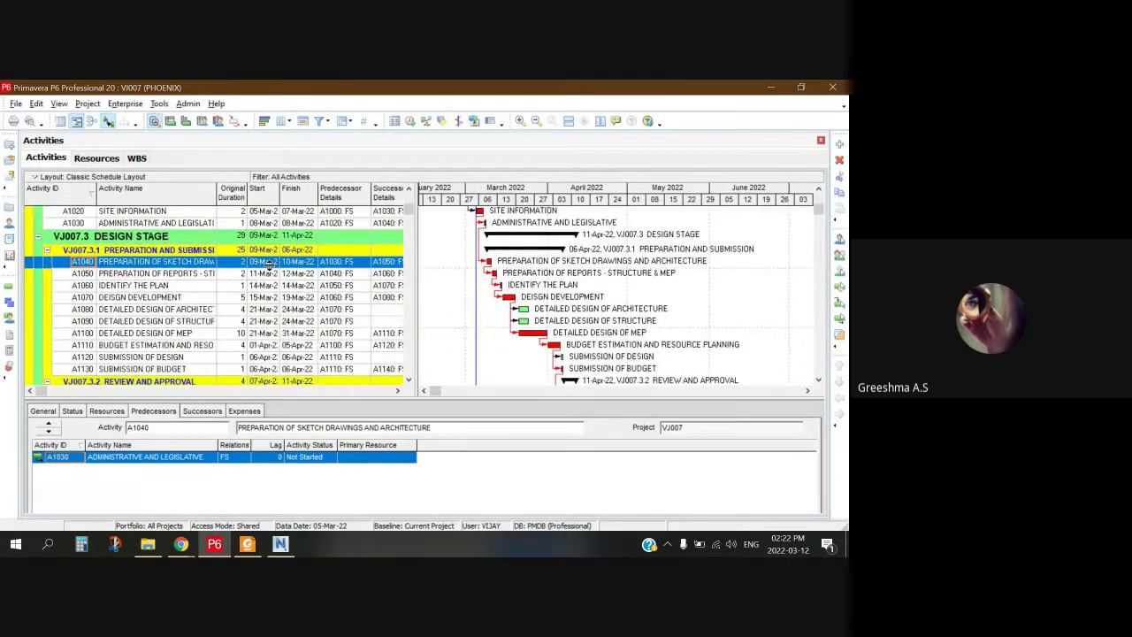
{"action": "scroll", "coordinate": [269, 265], "scroll_direction": "down", "scroll_amount": 15}
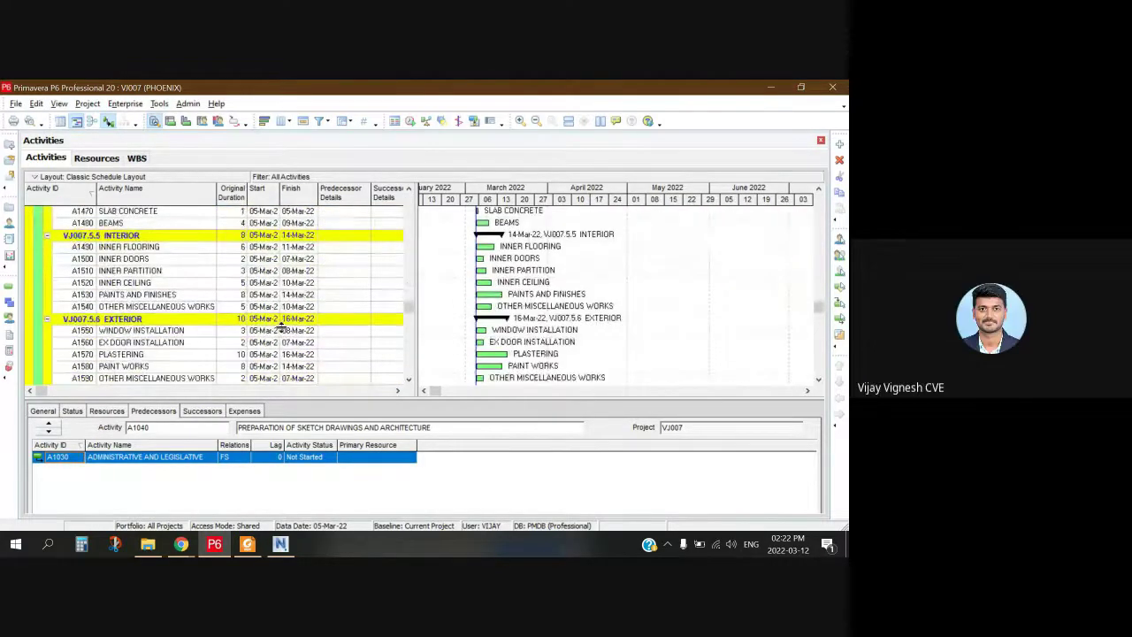
{"action": "scroll", "coordinate": [302, 311], "scroll_direction": "up", "scroll_amount": 2}
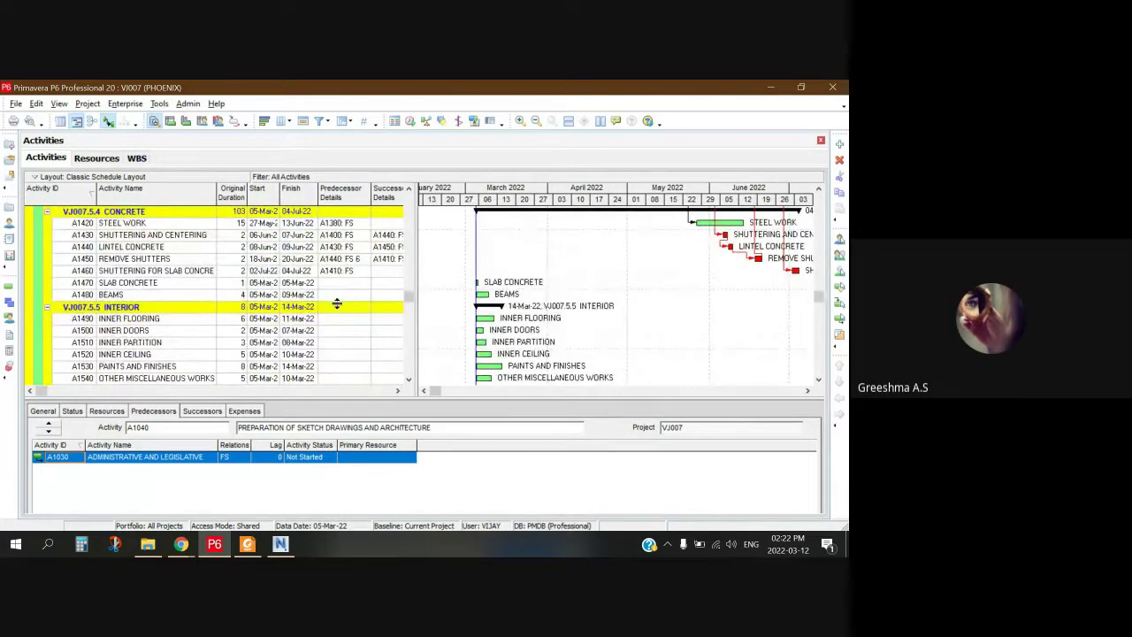
{"action": "scroll", "coordinate": [284, 326], "scroll_direction": "down", "scroll_amount": 6}
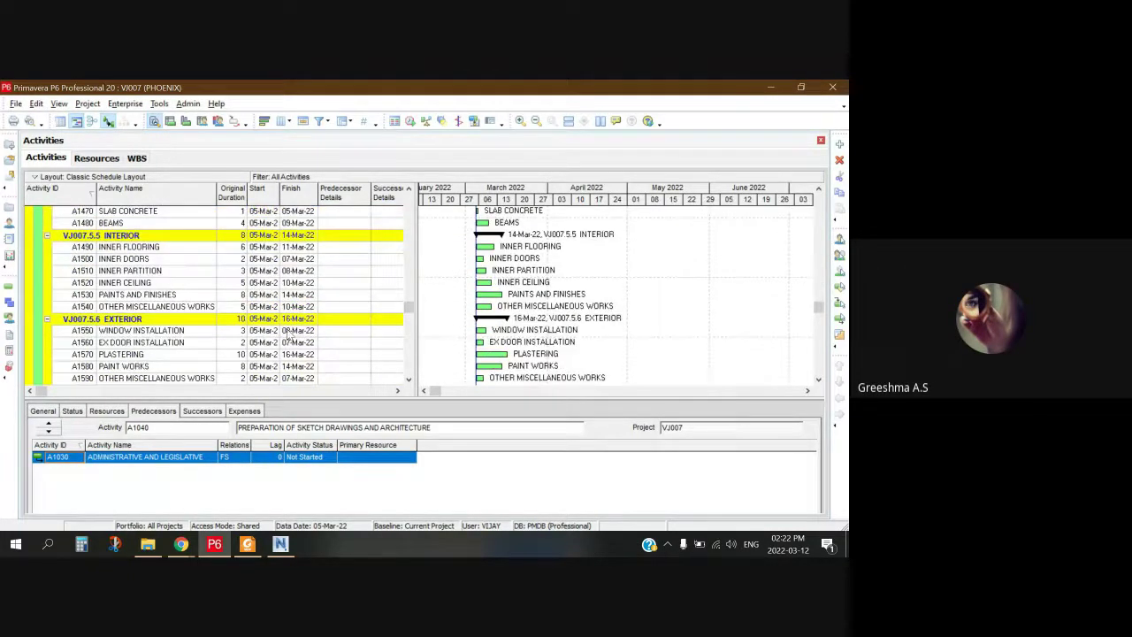
{"action": "right_click", "coordinate": [276, 331]}
{"action": "left_click", "coordinate": [275, 344]}
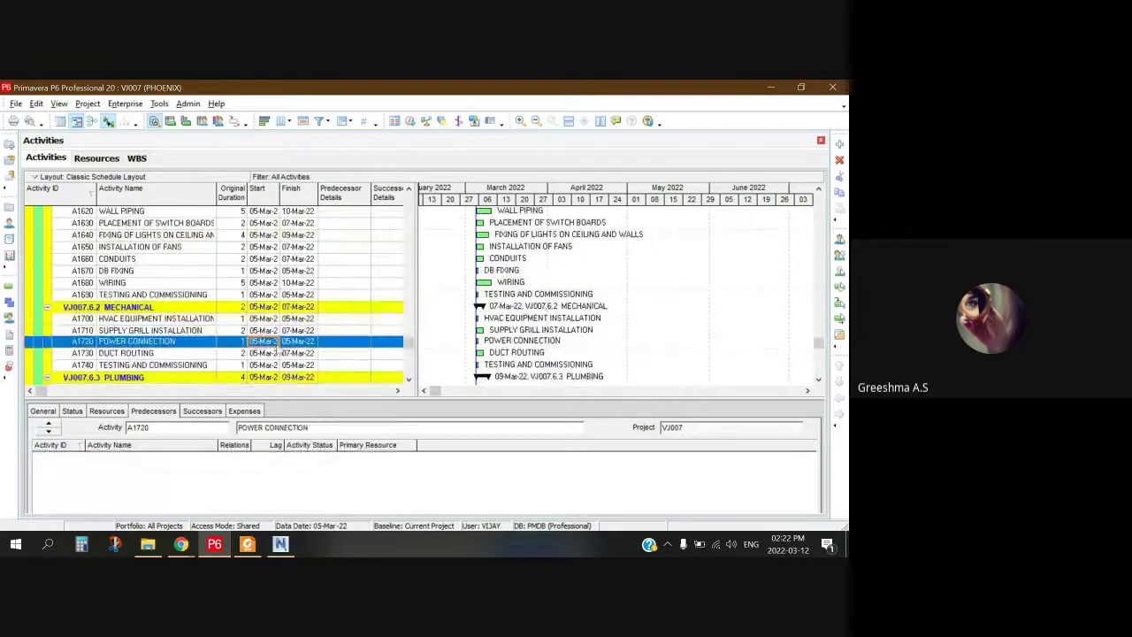
{"action": "scroll", "coordinate": [281, 354], "scroll_direction": "down", "scroll_amount": 5}
{"action": "scroll", "coordinate": [283, 362], "scroll_direction": "up", "scroll_amount": 8}
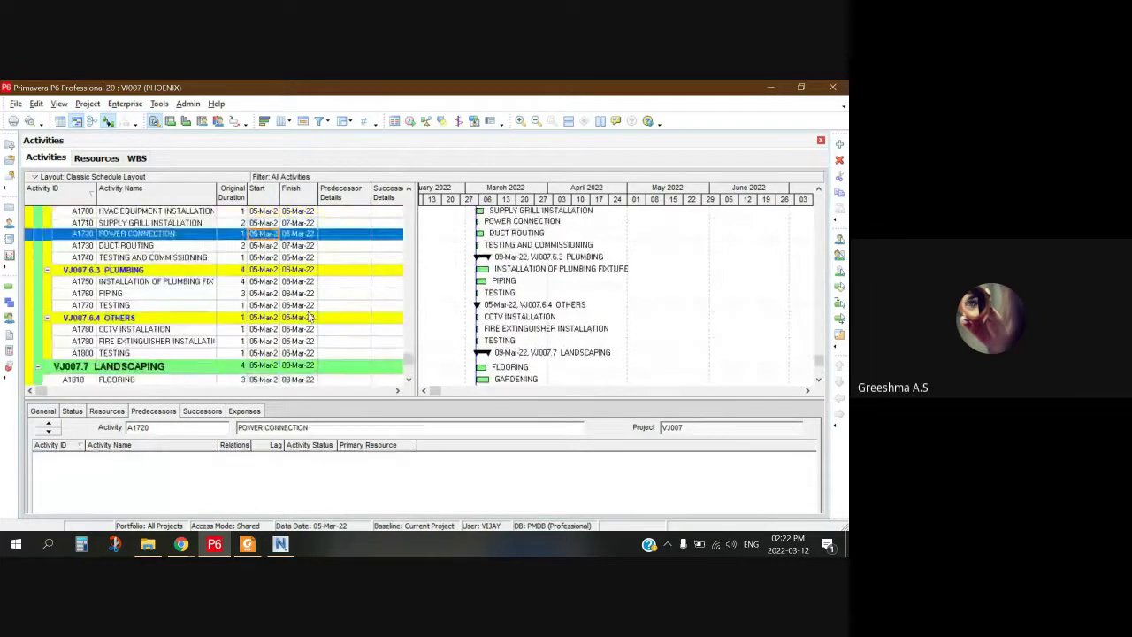
{"action": "scroll", "coordinate": [310, 313], "scroll_direction": "up", "scroll_amount": 2}
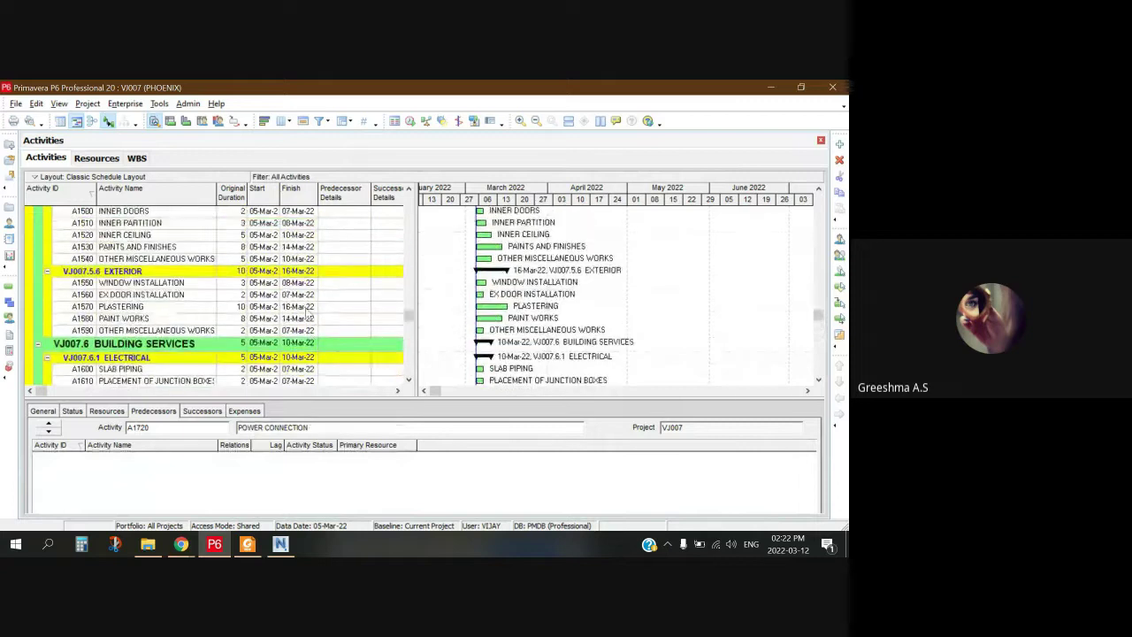
{"action": "scroll", "coordinate": [305, 312], "scroll_direction": "up", "scroll_amount": 5}
{"action": "scroll", "coordinate": [299, 309], "scroll_direction": "up", "scroll_amount": 1}
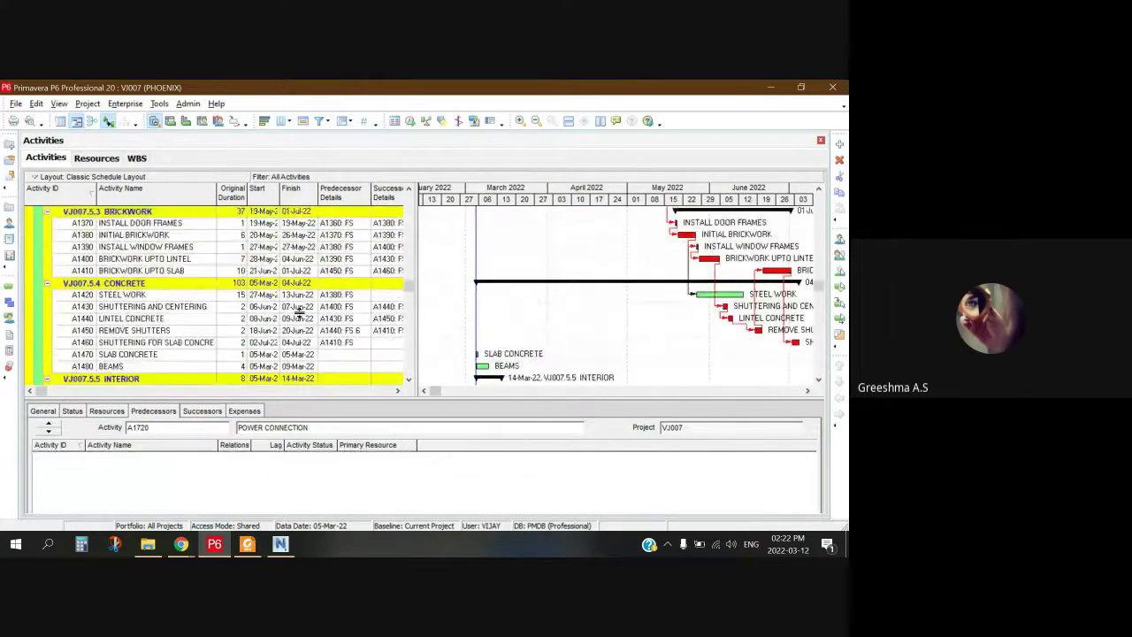
{"action": "scroll", "coordinate": [301, 323], "scroll_direction": "down", "scroll_amount": 2}
{"action": "left_click", "coordinate": [308, 306]}
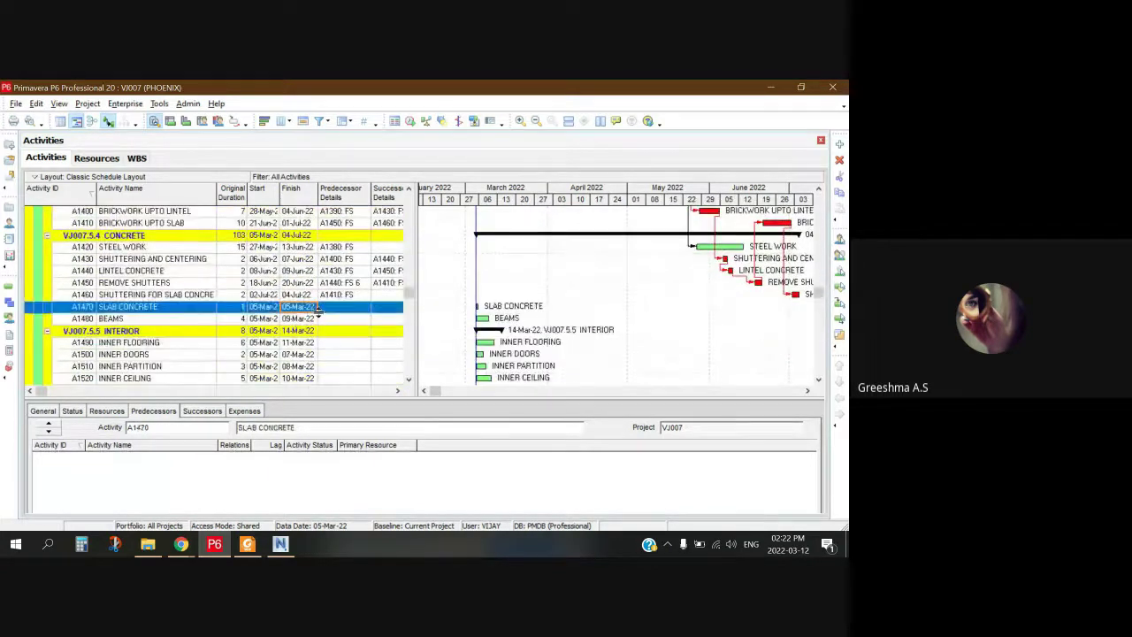
{"action": "scroll", "coordinate": [279, 279], "scroll_direction": "up", "scroll_amount": 1}
{"action": "scroll", "coordinate": [277, 277], "scroll_direction": "up", "scroll_amount": 1}
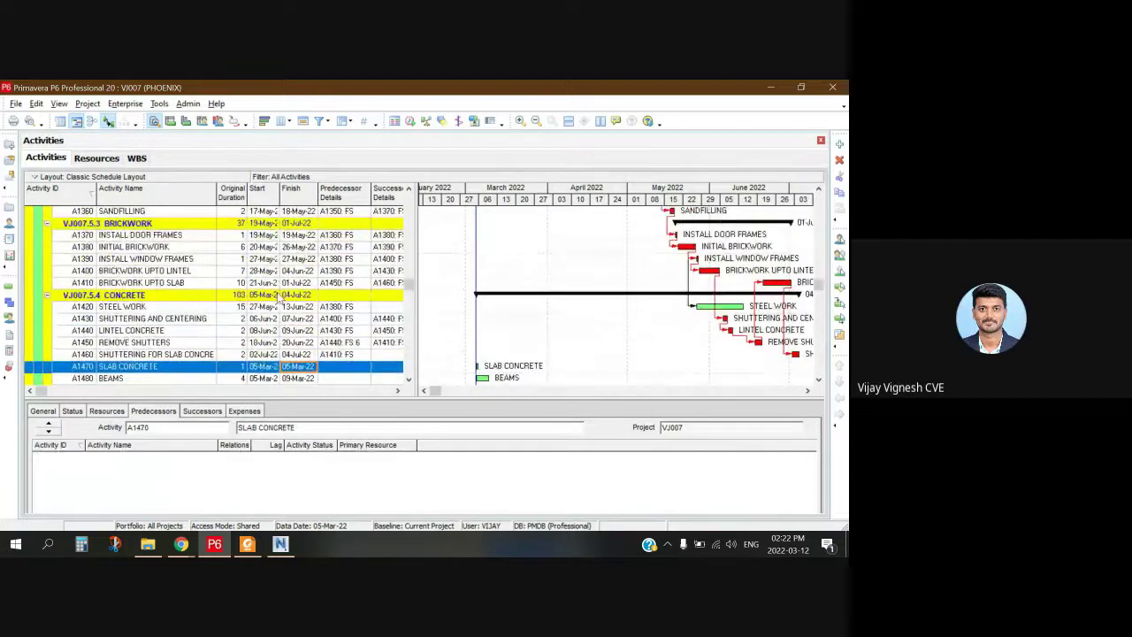
{"action": "scroll", "coordinate": [281, 292], "scroll_direction": "up", "scroll_amount": 2}
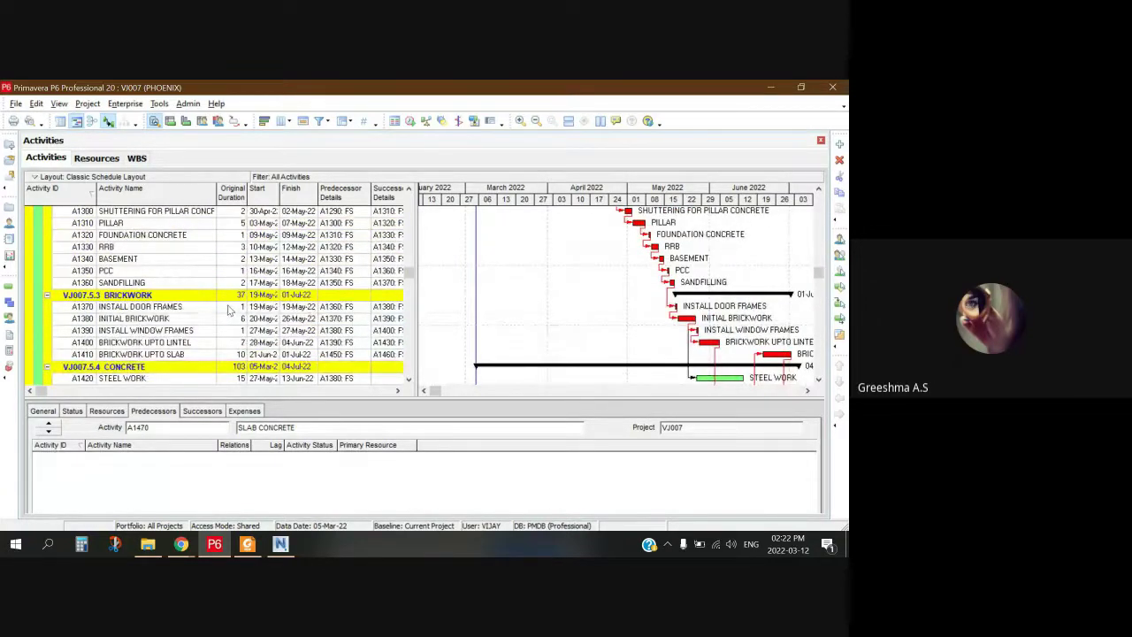
{"action": "scroll", "coordinate": [237, 305], "scroll_direction": "down", "scroll_amount": 2}
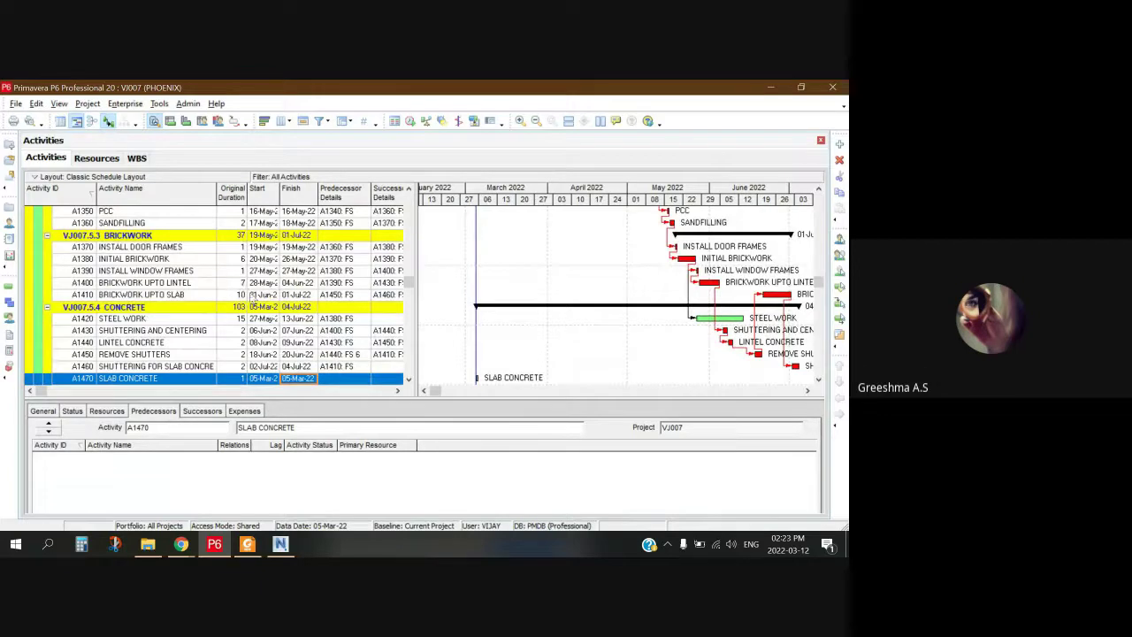
{"action": "scroll", "coordinate": [265, 254], "scroll_direction": "up", "scroll_amount": 1}
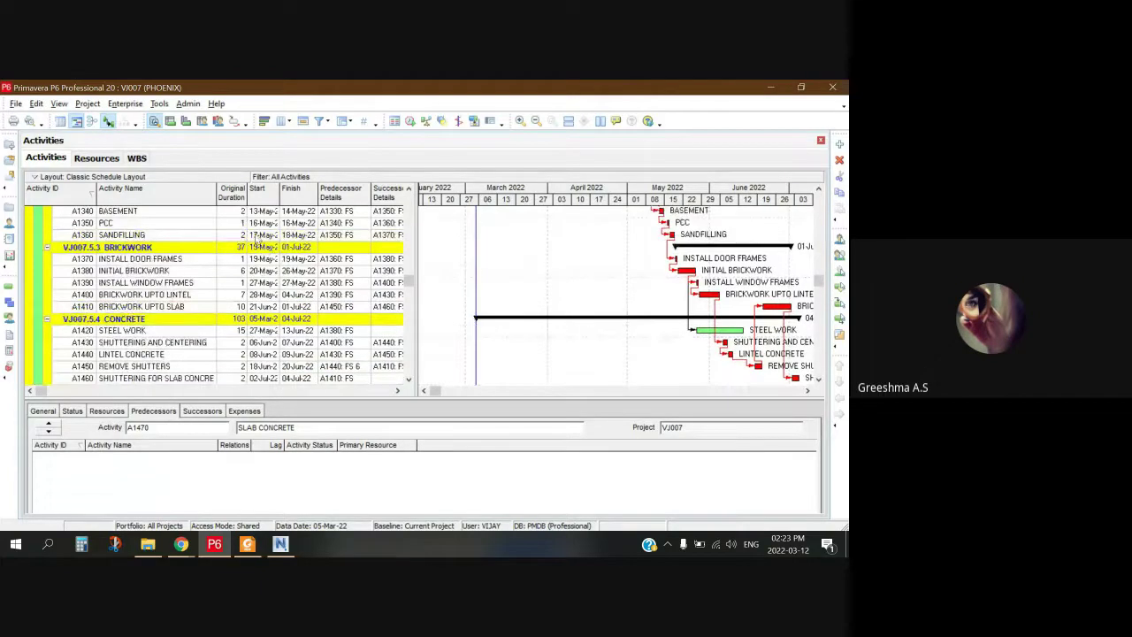
{"action": "left_click", "coordinate": [294, 235]}
{"action": "scroll", "coordinate": [674, 292], "scroll_direction": "up", "scroll_amount": 4}
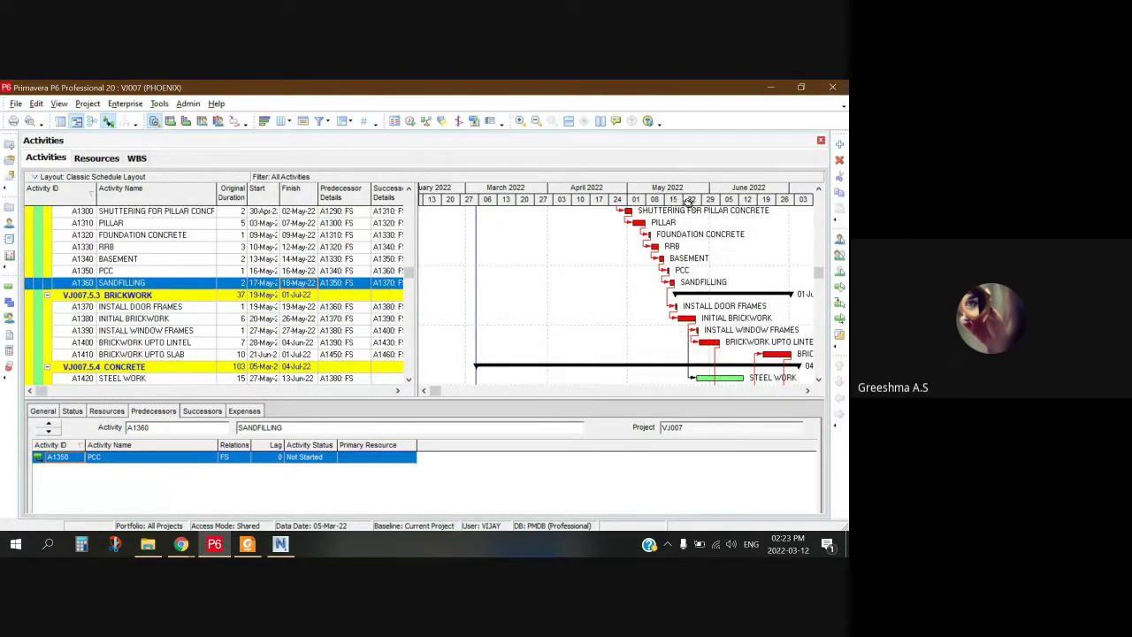
Step: Select PILLAR, FOOTING and SHUTTERING FOR PILLAR CONCRETE in turn to compare their Gantt bars
{"action": "right_click", "coordinate": [688, 201]}
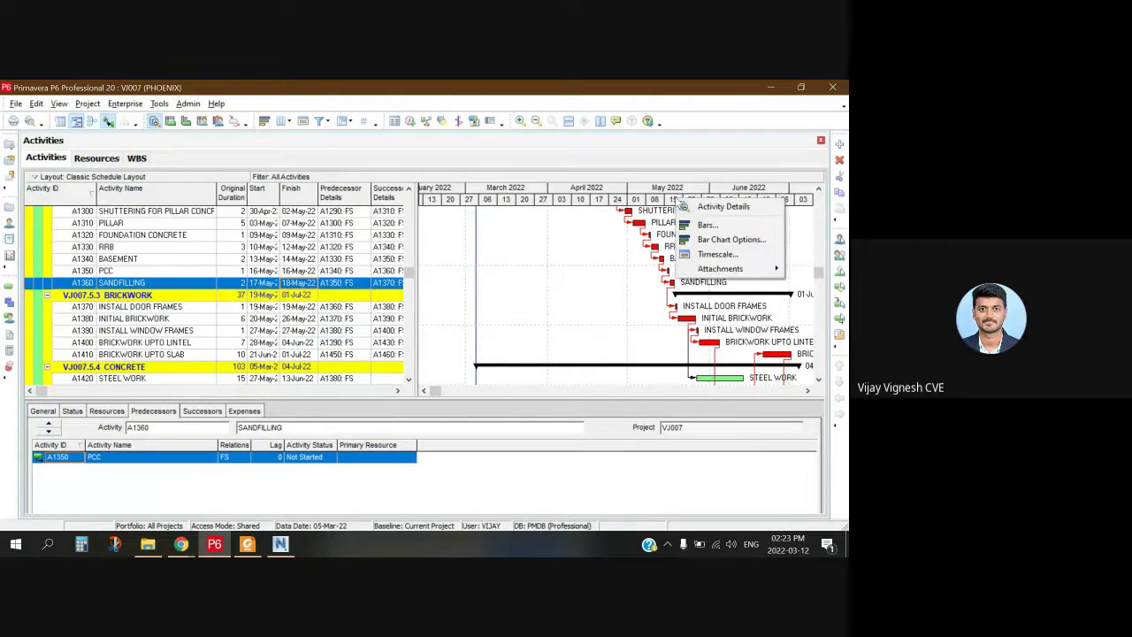
{"action": "key", "text": "Escape"}
{"action": "left_click", "coordinate": [676, 224]}
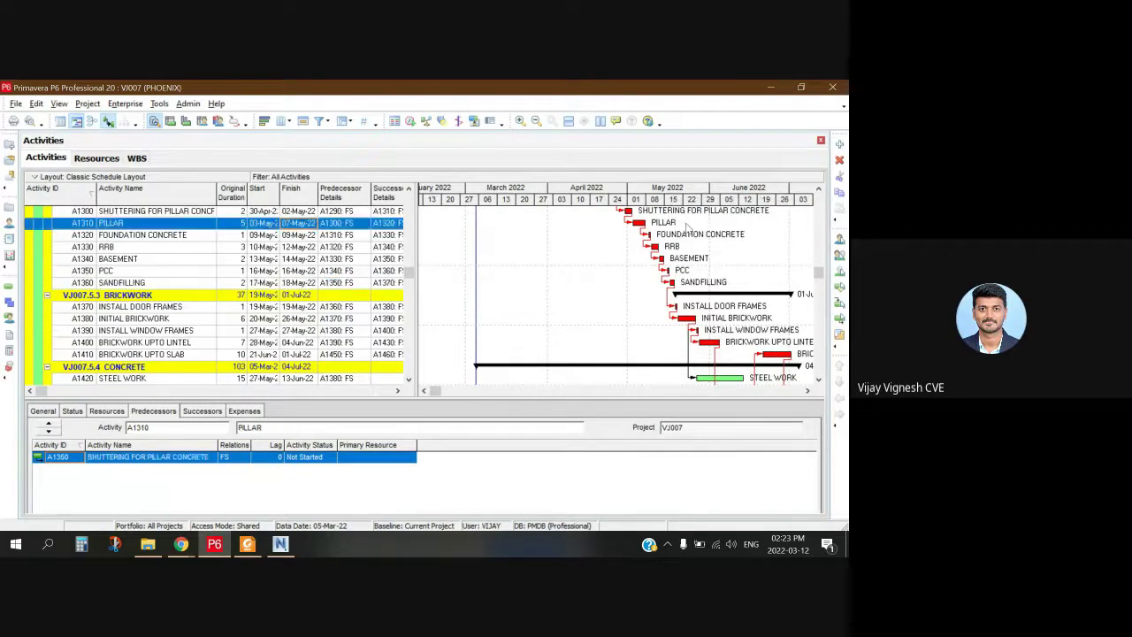
{"action": "scroll", "coordinate": [674, 233], "scroll_direction": "up", "scroll_amount": 2}
{"action": "scroll", "coordinate": [675, 233], "scroll_direction": "down", "scroll_amount": 2}
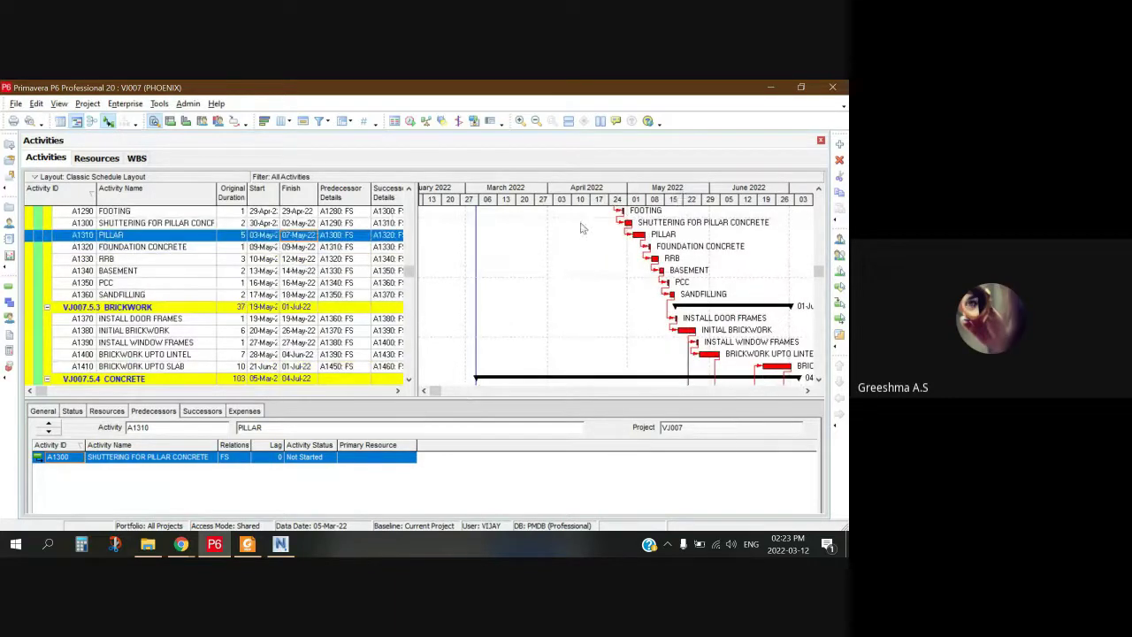
{"action": "left_click", "coordinate": [677, 210]}
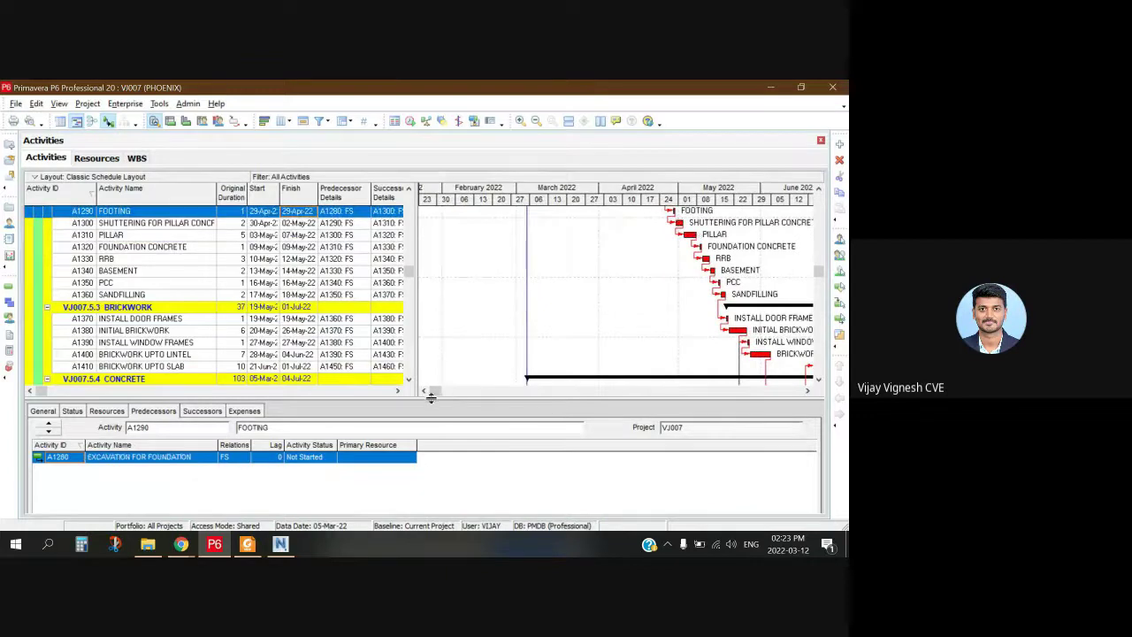
{"action": "left_click_drag", "start_coordinate": [430, 394], "coordinate": [502, 391]}
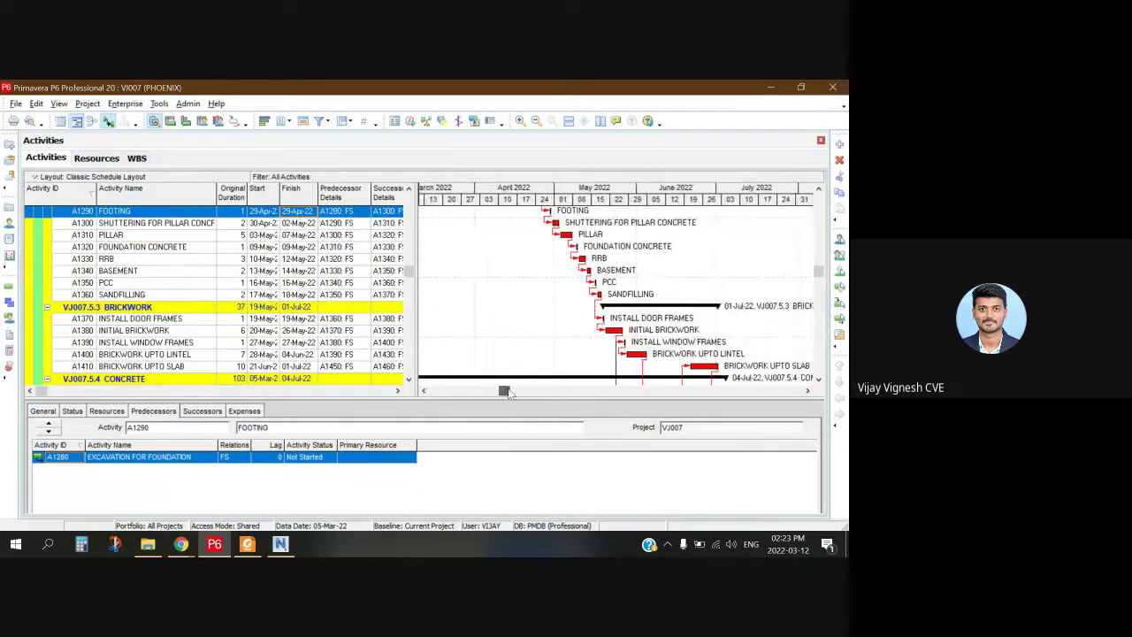
{"action": "left_click", "coordinate": [608, 223]}
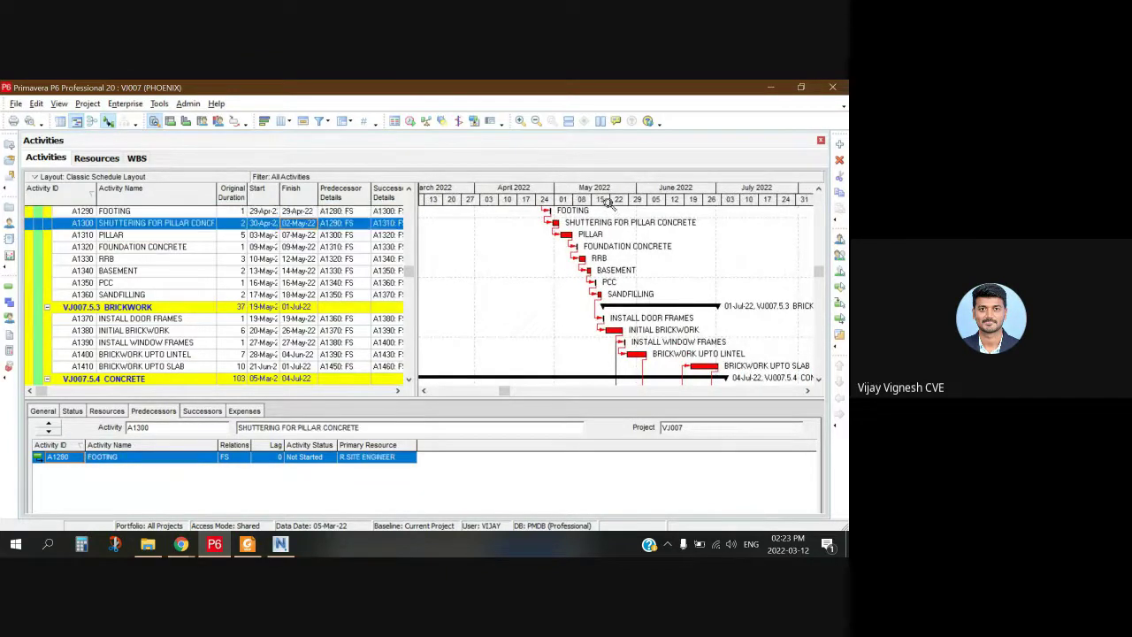
{"action": "left_click", "coordinate": [603, 211]}
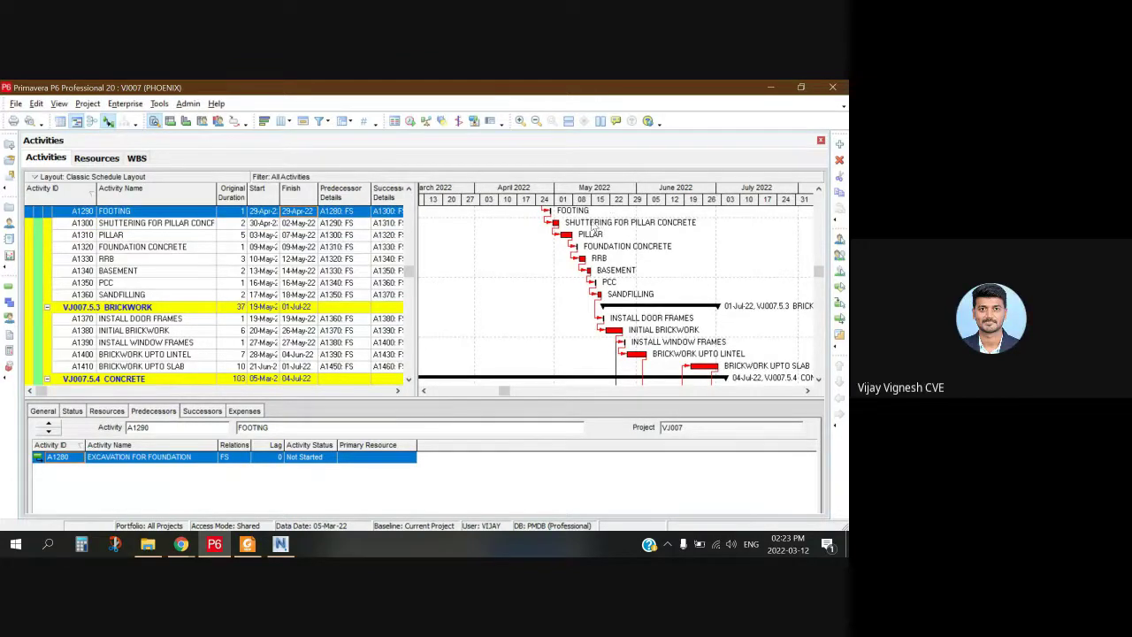
{"action": "left_click", "coordinate": [595, 223]}
Step: Inspect the FOOTING-to-SHUTTERING link, then select FOUNDATION CONCRETE to see its PILLAR predecessor
{"action": "scroll", "coordinate": [609, 228], "scroll_direction": "left", "scroll_amount": 2}
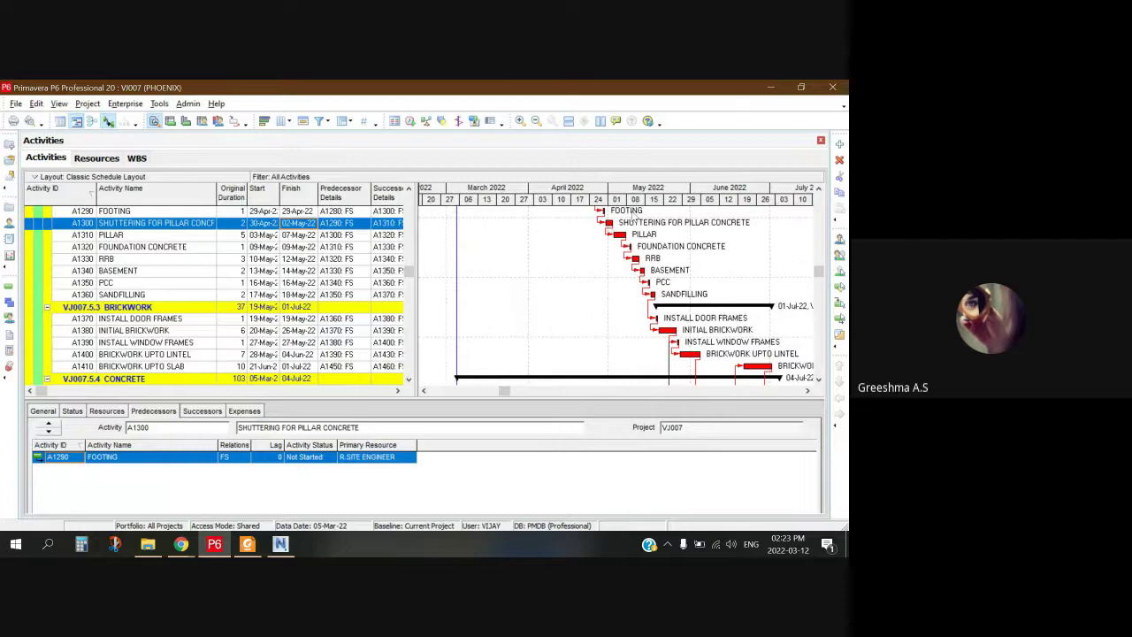
{"action": "scroll", "coordinate": [619, 227], "scroll_direction": "left", "scroll_amount": 1}
{"action": "double_click", "coordinate": [615, 227]}
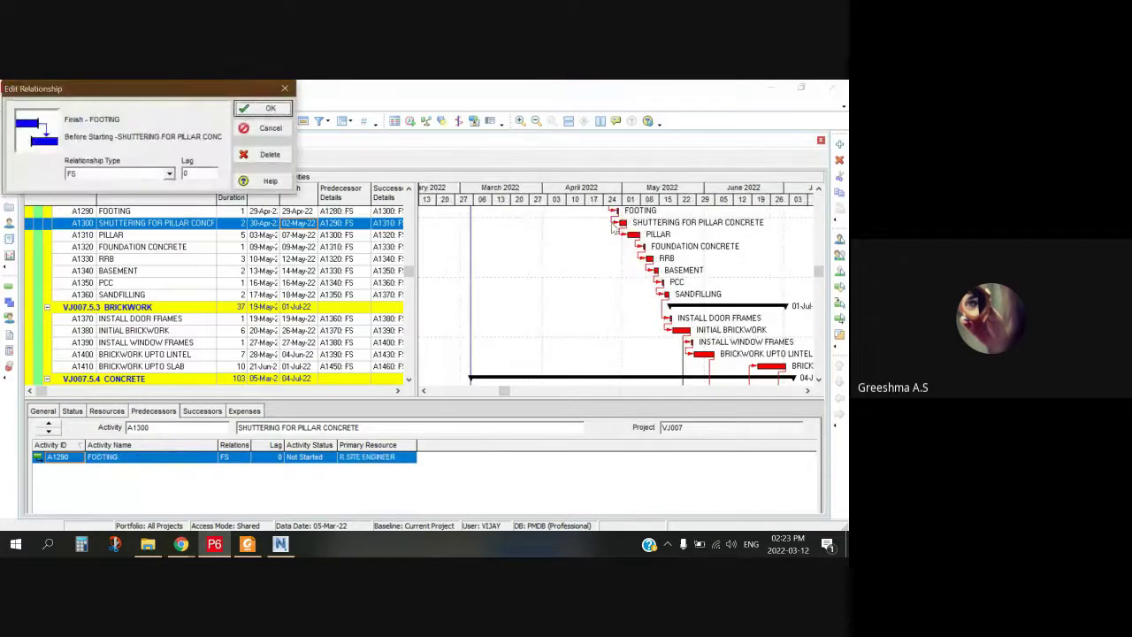
{"action": "left_click", "coordinate": [284, 89]}
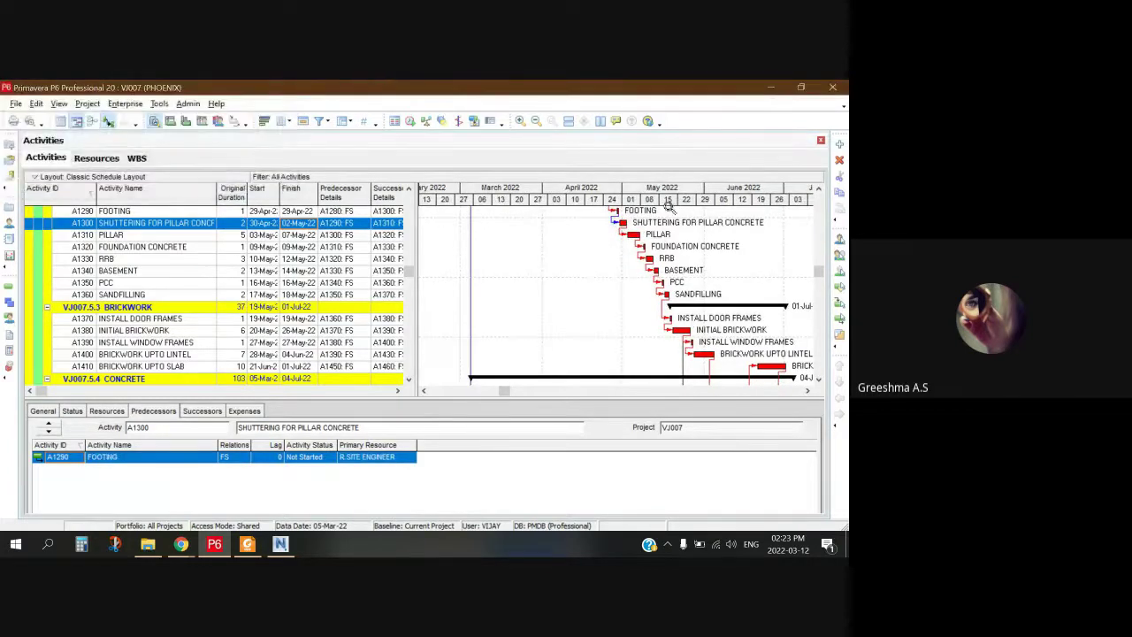
{"action": "left_click", "coordinate": [685, 236]}
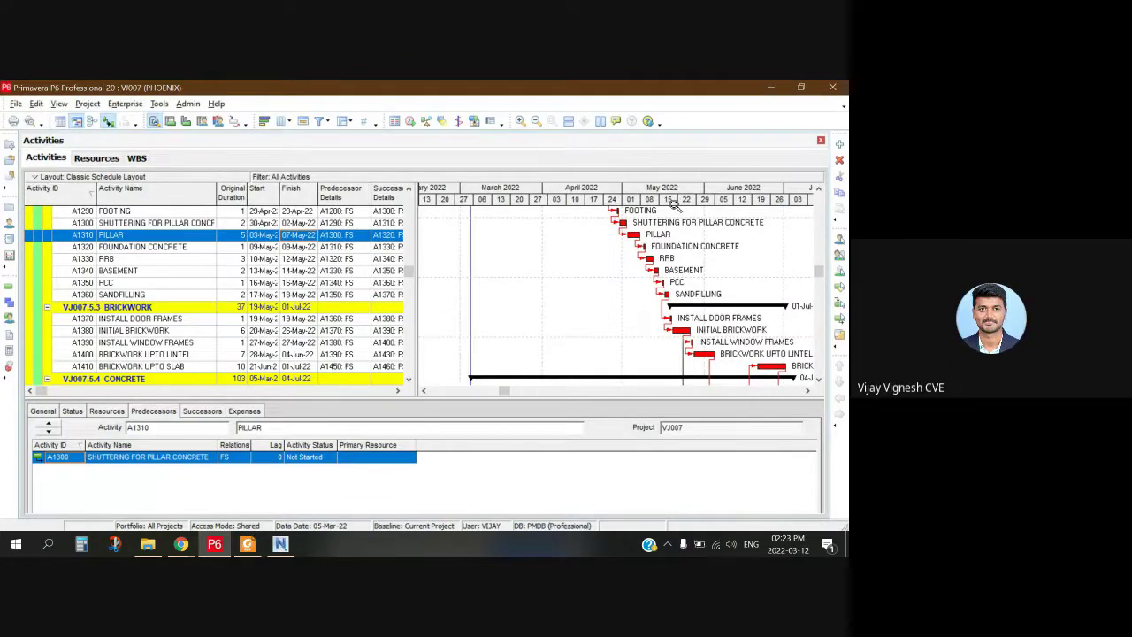
{"action": "right_click", "coordinate": [670, 202]}
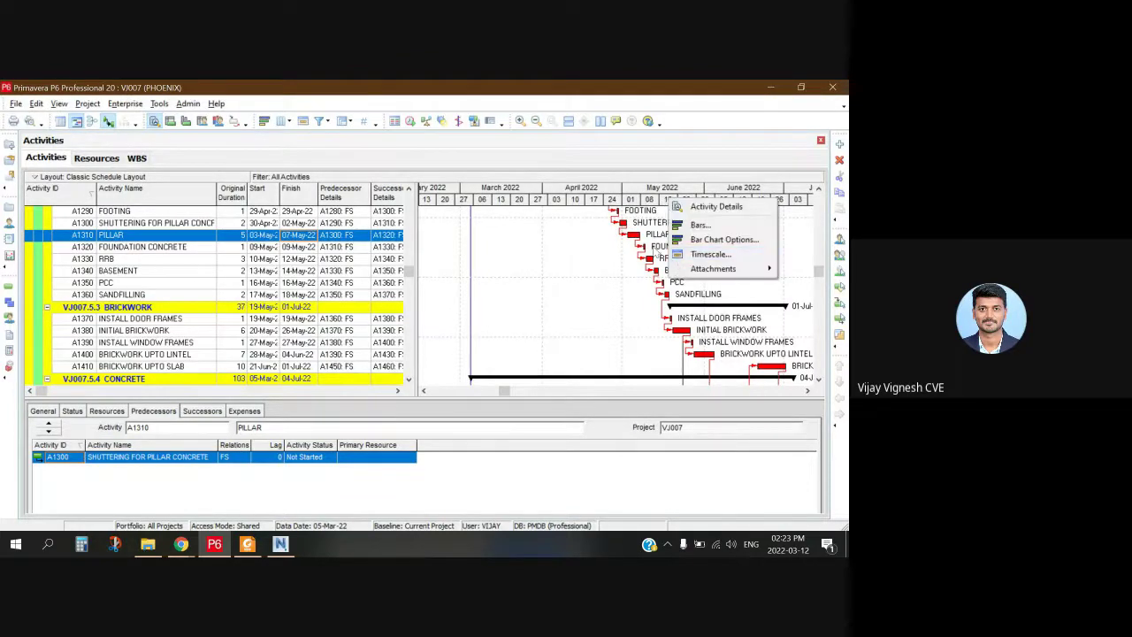
{"action": "left_click", "coordinate": [658, 248]}
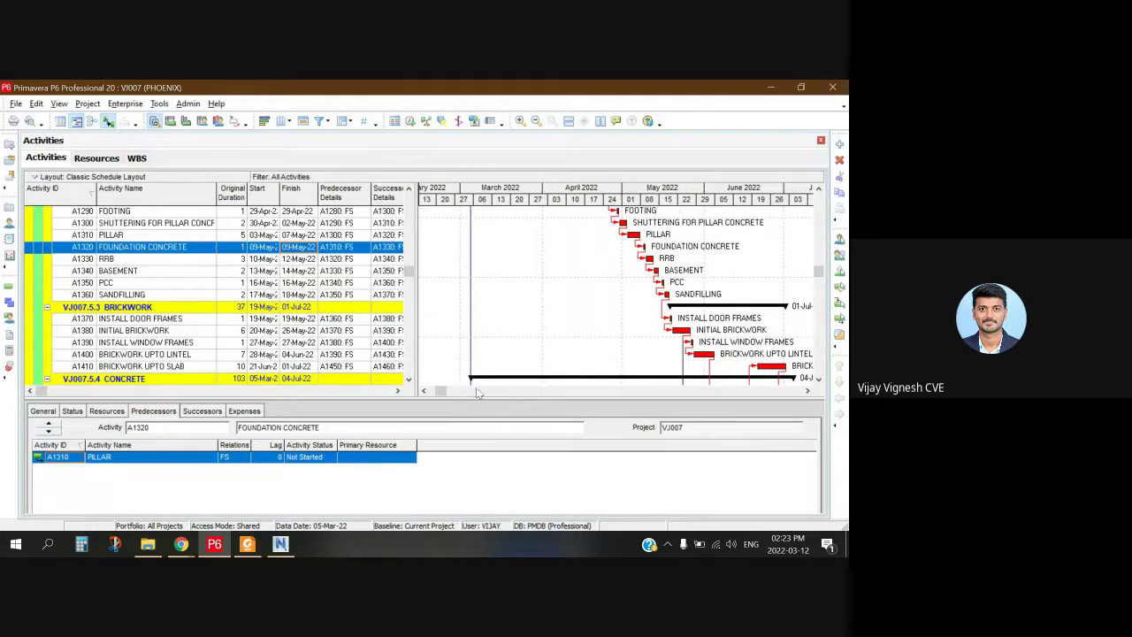
{"action": "left_click_drag", "start_coordinate": [446, 393], "coordinate": [440, 398]}
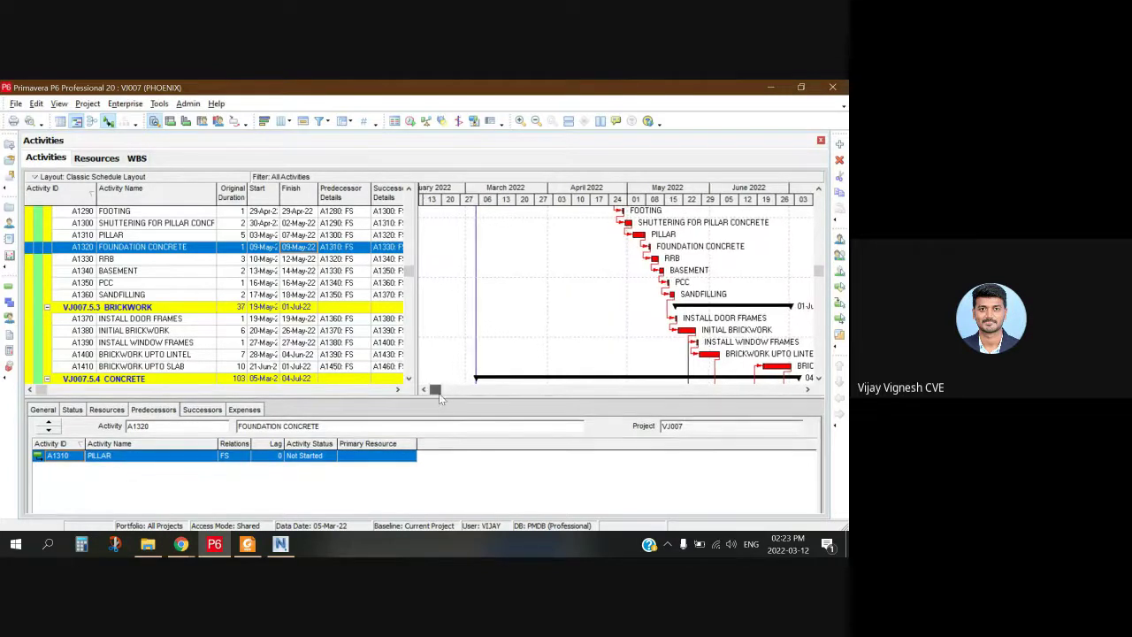
Step: Zoom the Gantt timescale in and out, settling on weeks with days from Apr 10
{"action": "left_click", "coordinate": [521, 121]}
{"action": "left_click", "coordinate": [521, 121]}
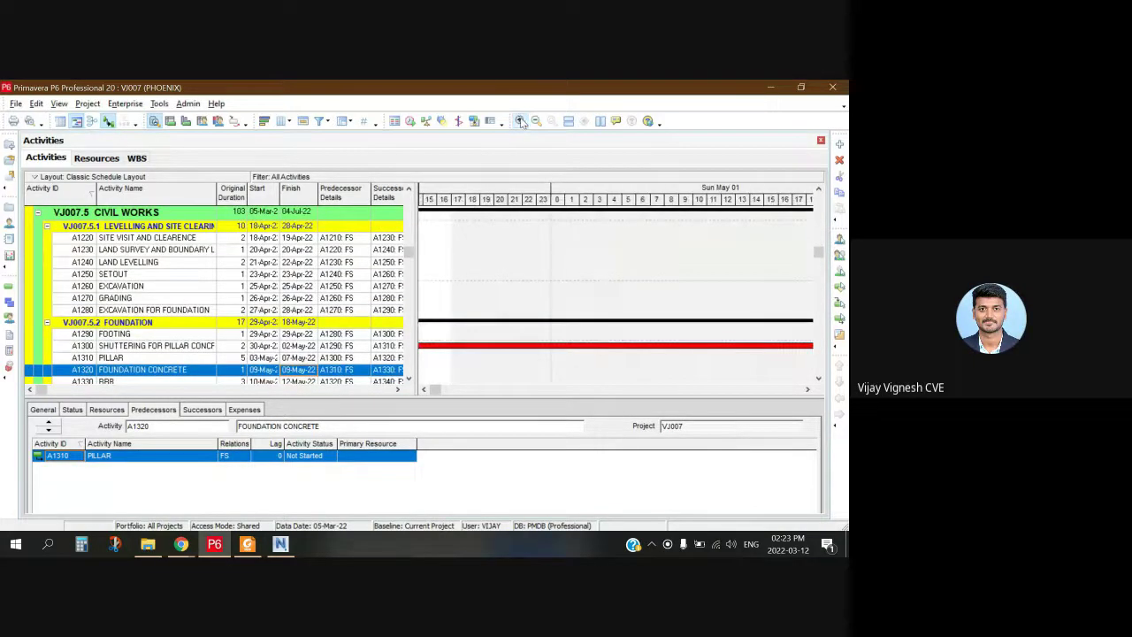
{"action": "left_click", "coordinate": [536, 121]}
{"action": "left_click", "coordinate": [521, 121]}
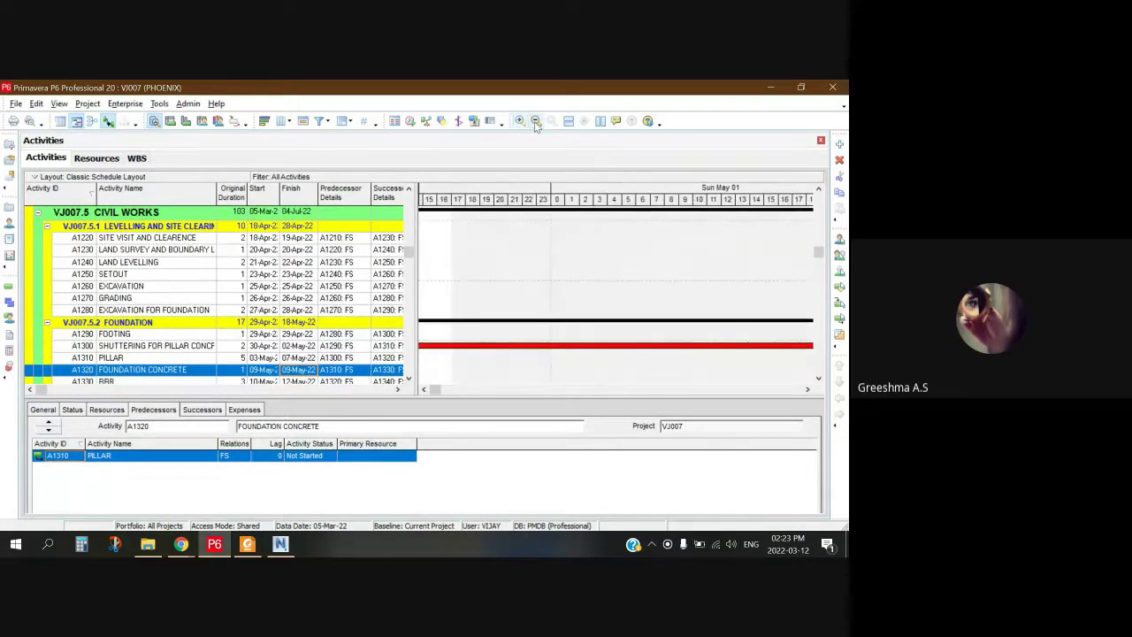
{"action": "left_click_drag", "start_coordinate": [437, 395], "coordinate": [552, 409]}
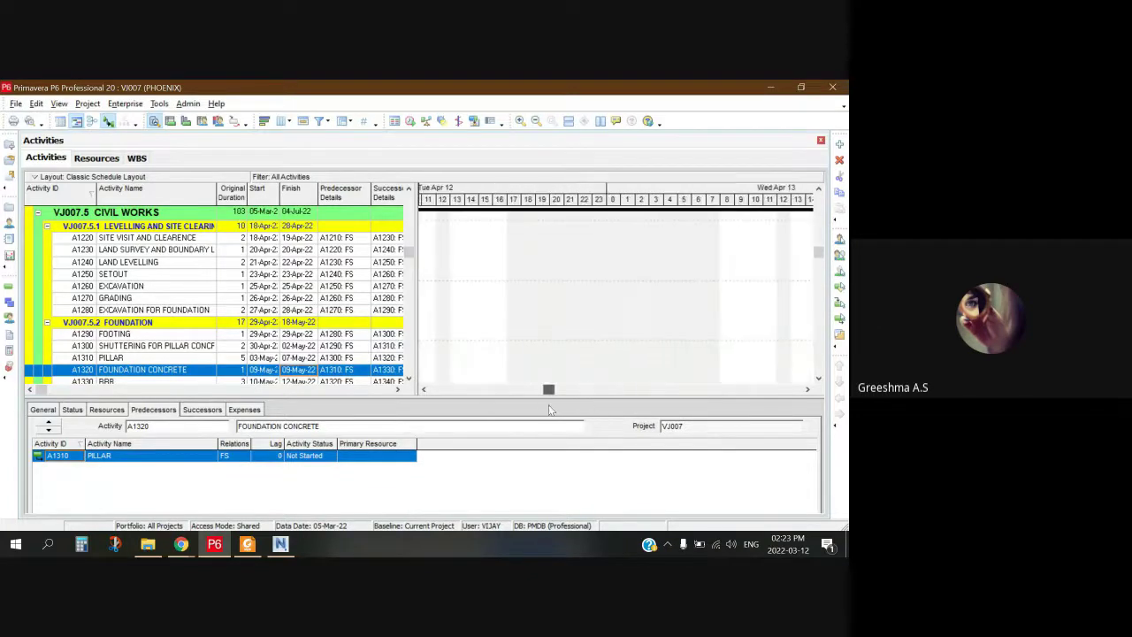
{"action": "left_click", "coordinate": [536, 121]}
{"action": "left_click", "coordinate": [535, 121]}
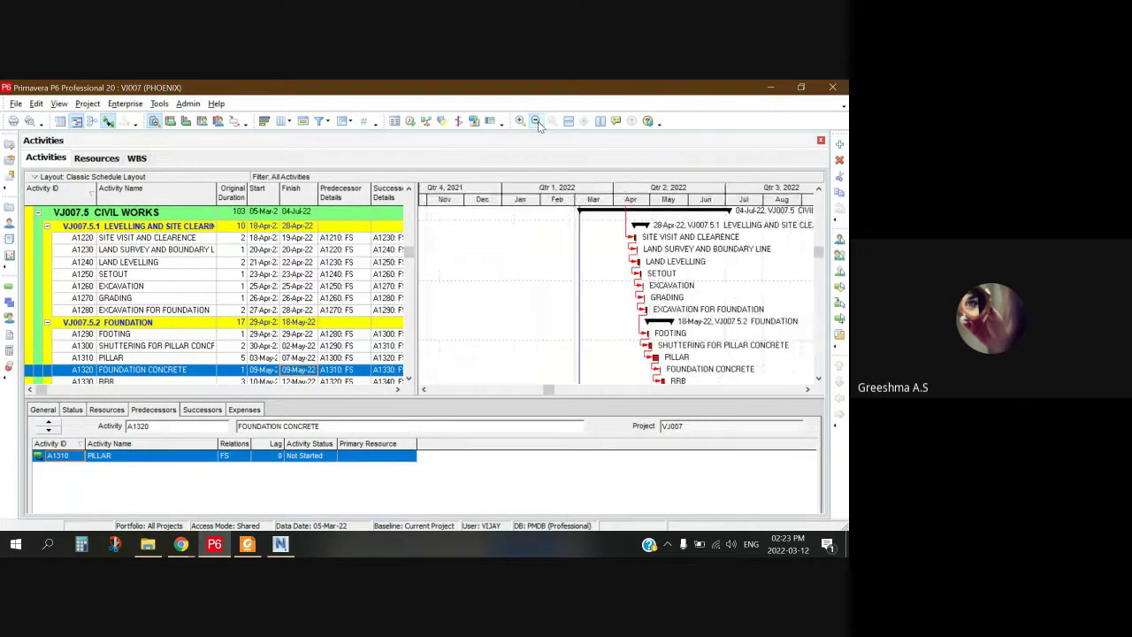
{"action": "left_click", "coordinate": [520, 121]}
{"action": "left_click", "coordinate": [520, 121]}
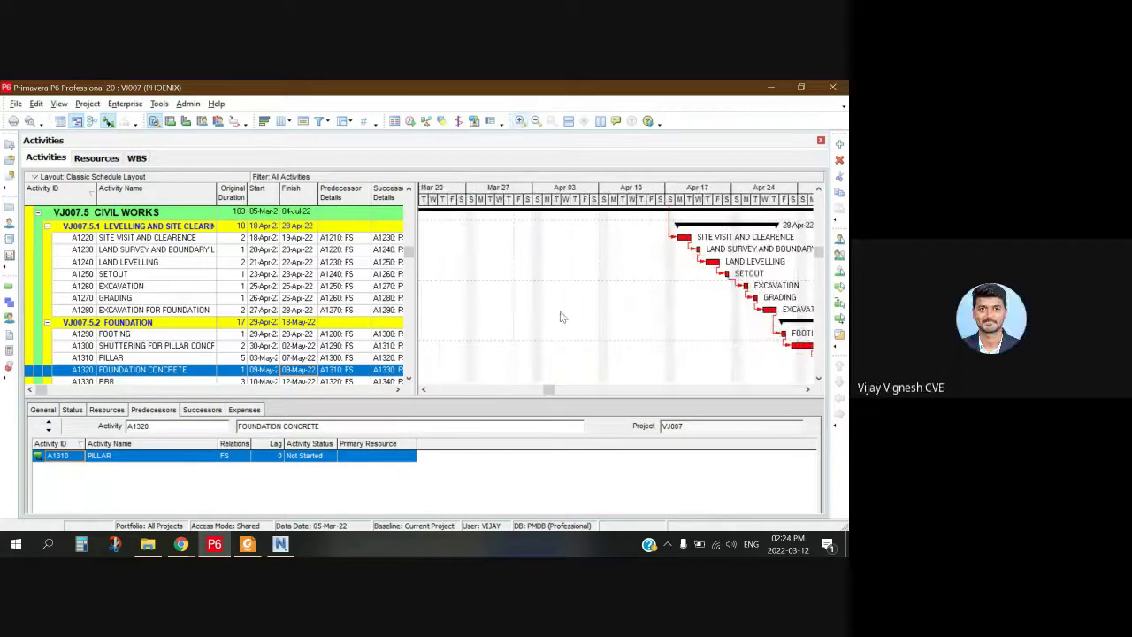
{"action": "mouse_move", "coordinate": [550, 387]}
{"action": "left_mouse_down"}
{"action": "mouse_move", "coordinate": [570, 390]}
{"action": "mouse_move", "coordinate": [495, 391]}
{"action": "mouse_move", "coordinate": [567, 391]}
{"action": "mouse_move", "coordinate": [566, 400]}
{"action": "mouse_move", "coordinate": [546, 396]}
{"action": "left_mouse_up"}
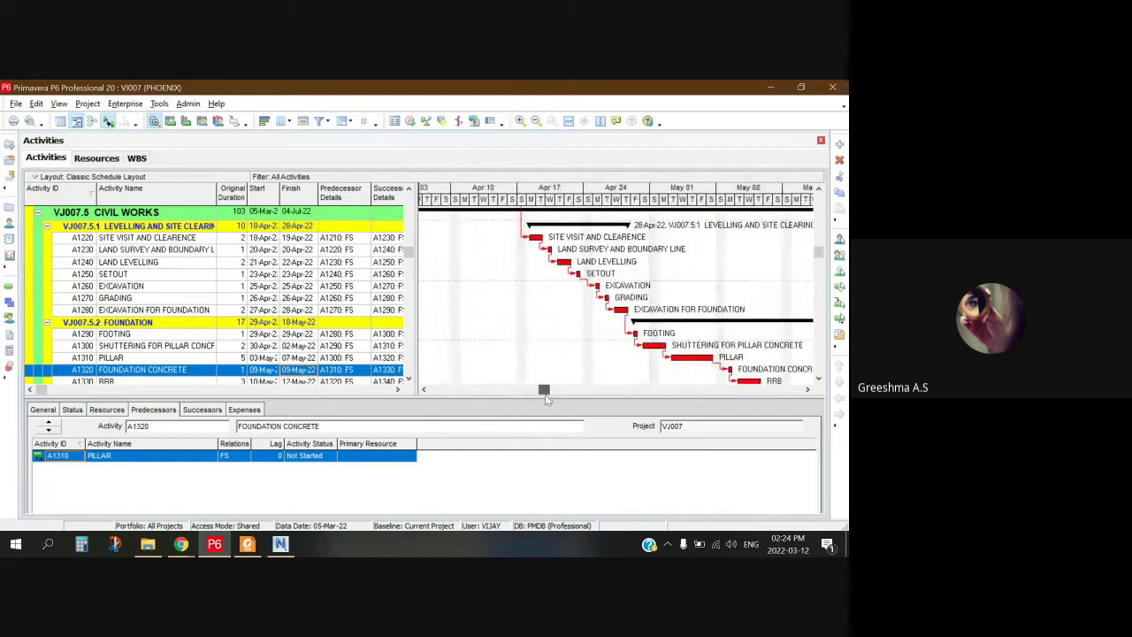
Step: Check the predecessors of LAND SURVEY AND BOUNDARY LINE, SETOUT and EXCAVATION FOR FOUNDATION
{"action": "right_click", "coordinate": [476, 335]}
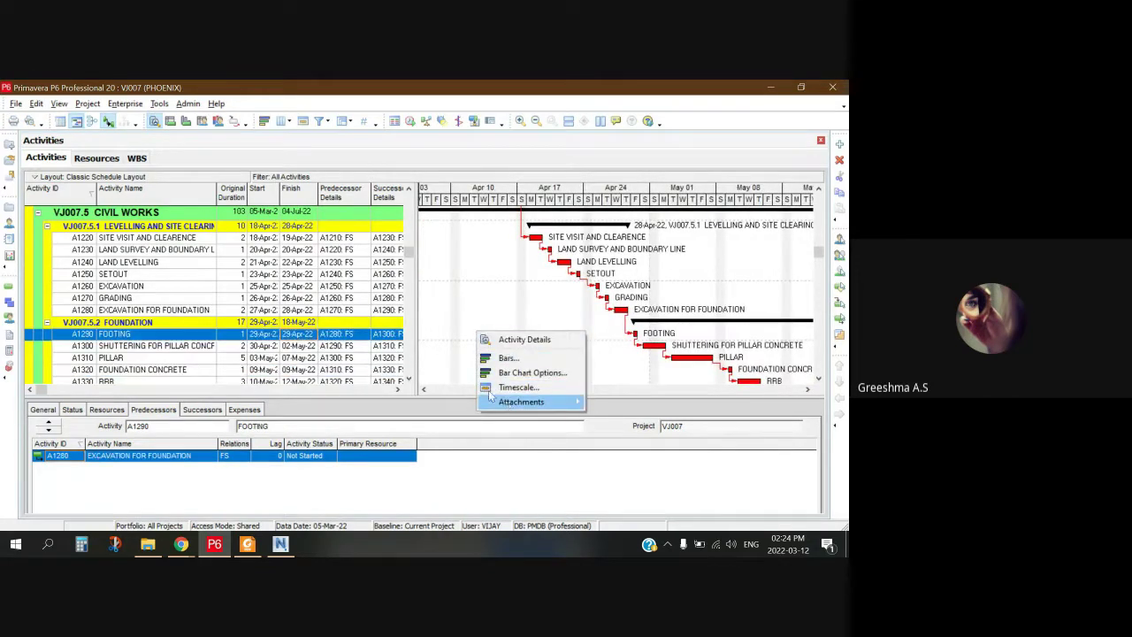
{"action": "right_click", "coordinate": [549, 226]}
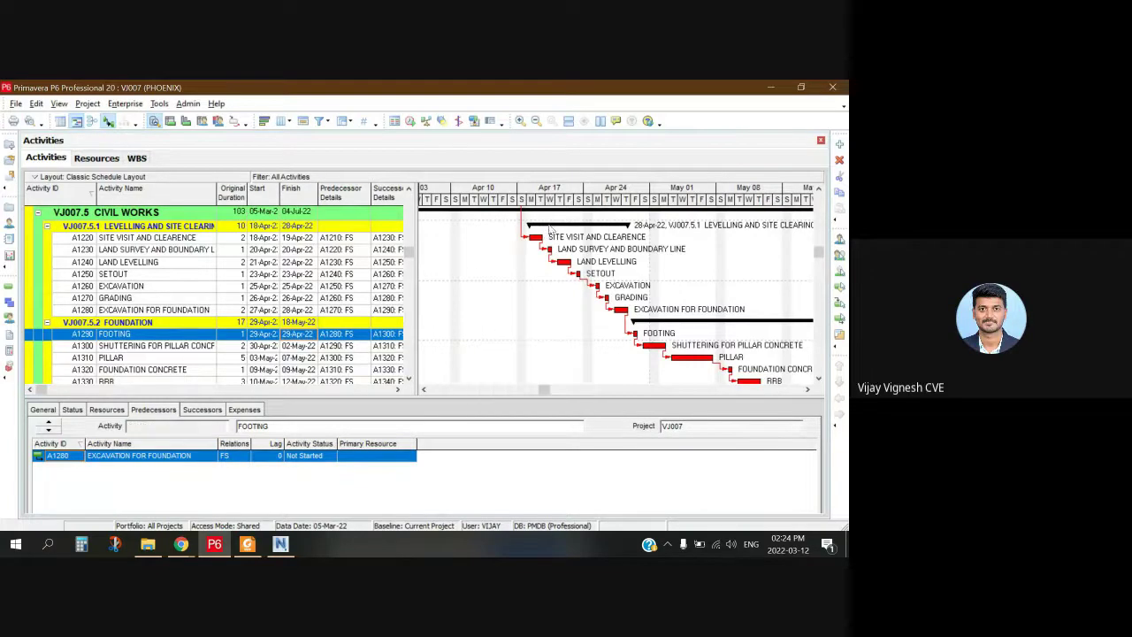
{"action": "left_click", "coordinate": [511, 251]}
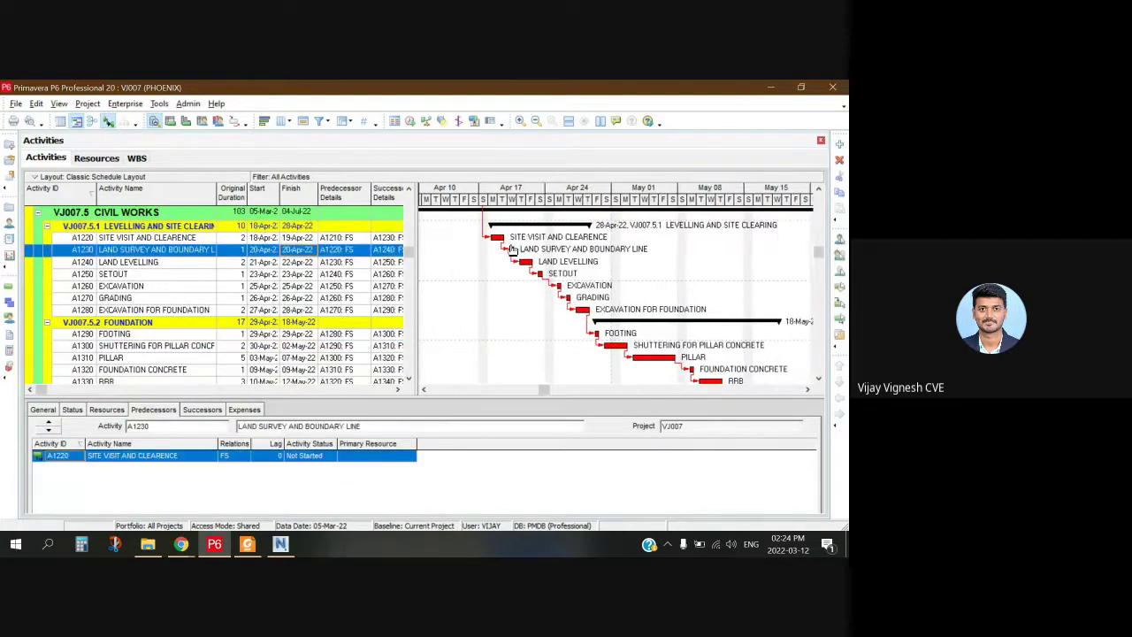
{"action": "left_click", "coordinate": [459, 279]}
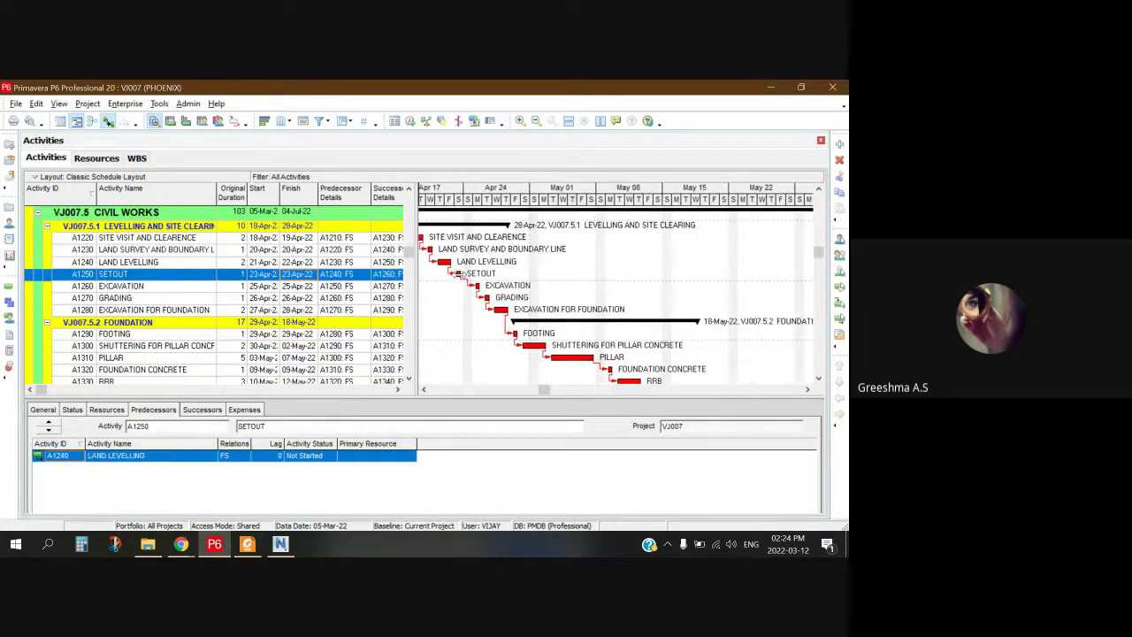
{"action": "left_click", "coordinate": [459, 311]}
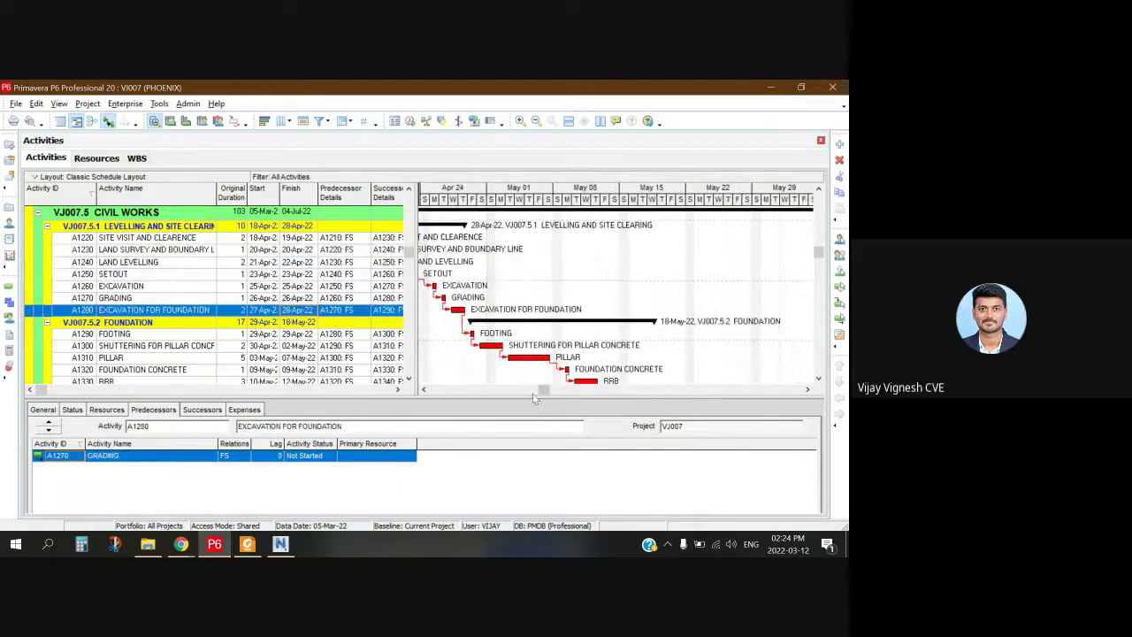
{"action": "left_click_drag", "start_coordinate": [541, 389], "coordinate": [527, 390]}
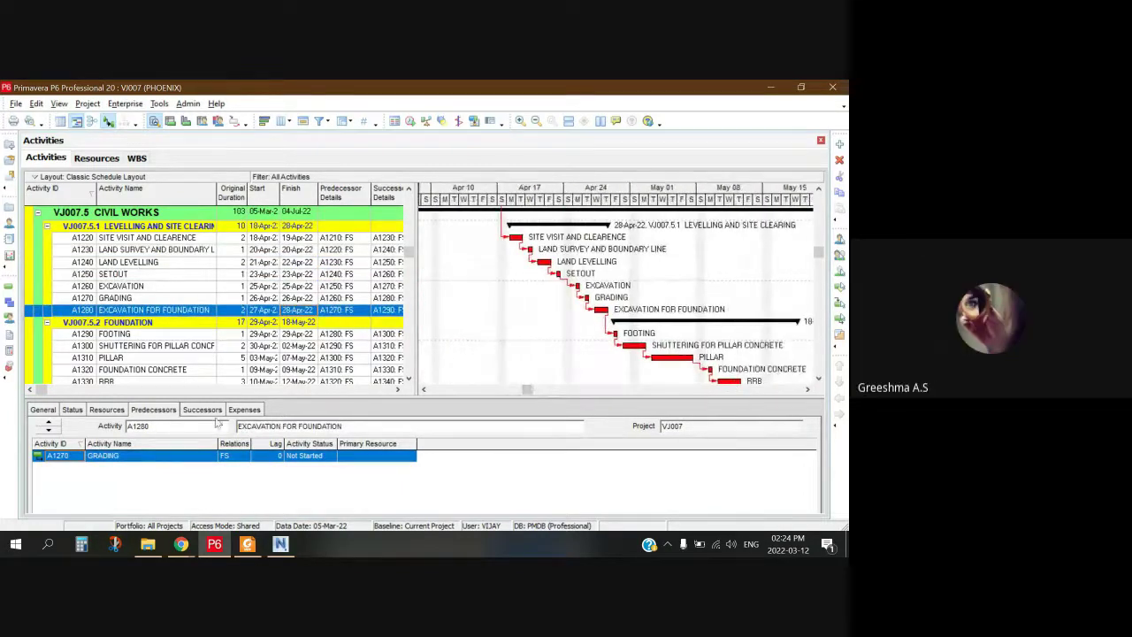
{"action": "left_click", "coordinate": [214, 544]}
Step: Switch to Foxit PhantomPDF showing page 10 of Primavera data.pdf with its resource rates
{"action": "left_click", "coordinate": [263, 478]}
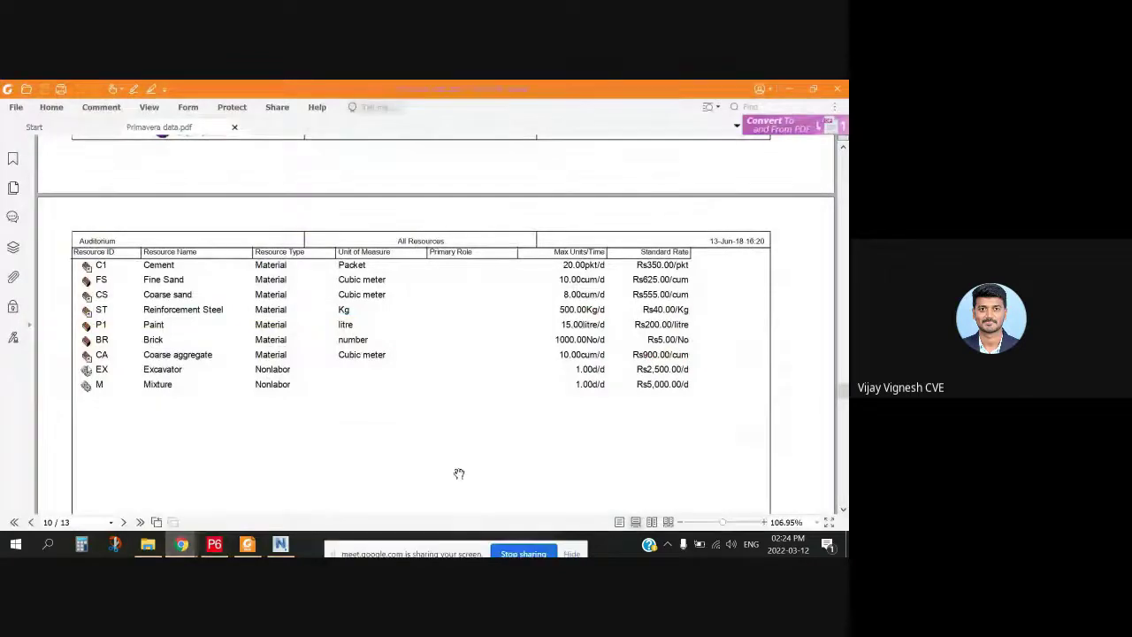
{"action": "left_click", "coordinate": [525, 551]}
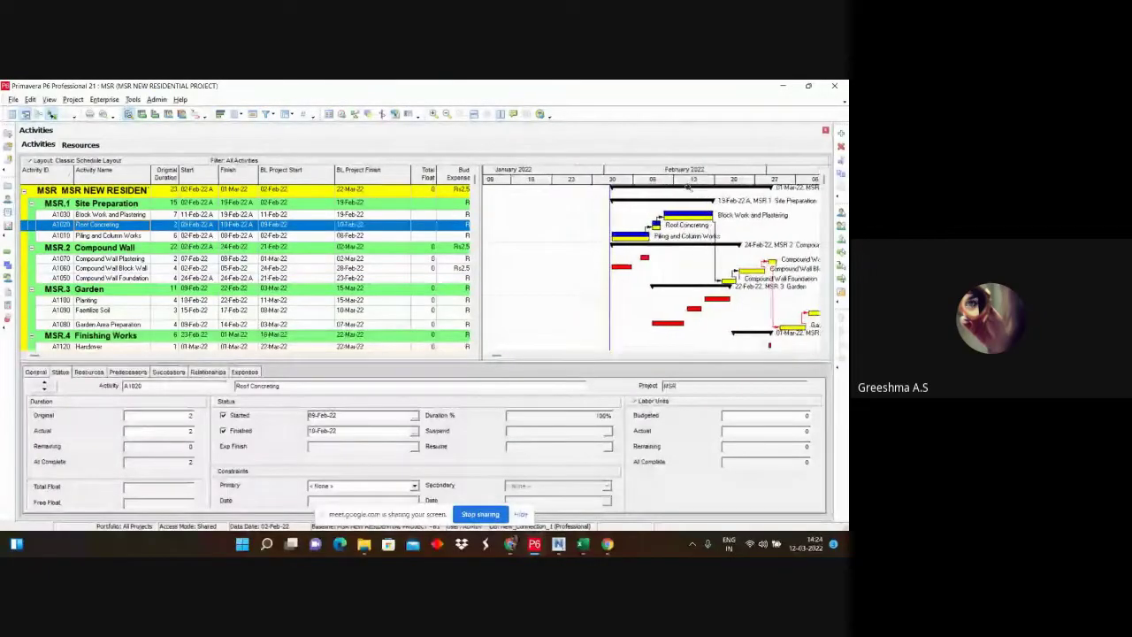
Step: Select Piling and Column Works, the MSR.2 Compound Wall summary and Compound Wall Plastering
{"action": "left_click", "coordinate": [677, 242]}
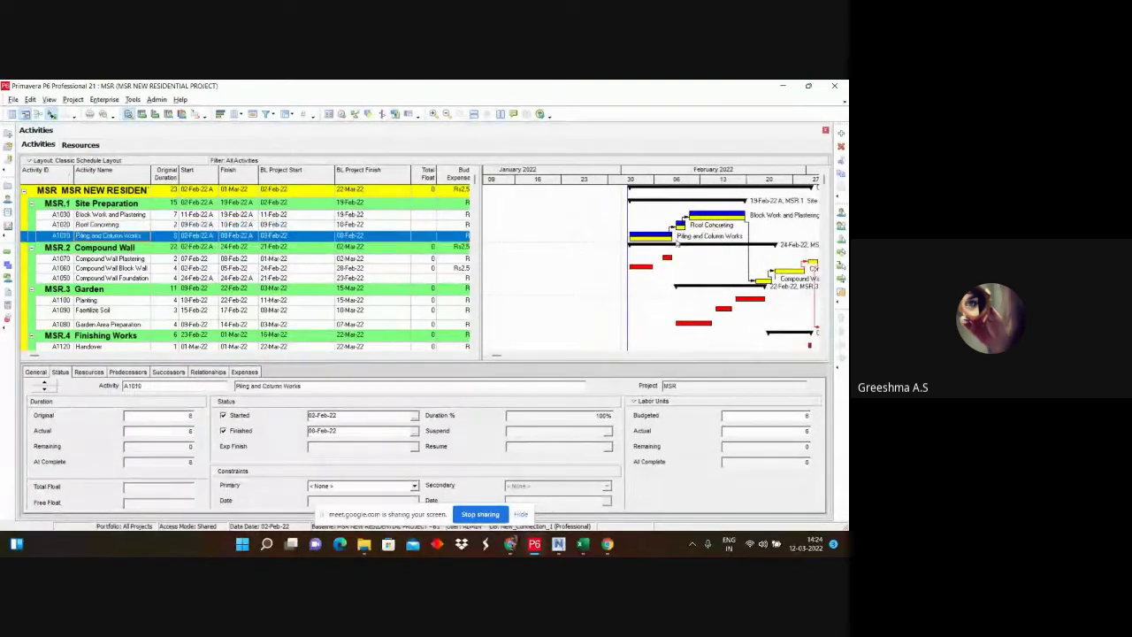
{"action": "left_click_drag", "start_coordinate": [497, 356], "coordinate": [538, 359]}
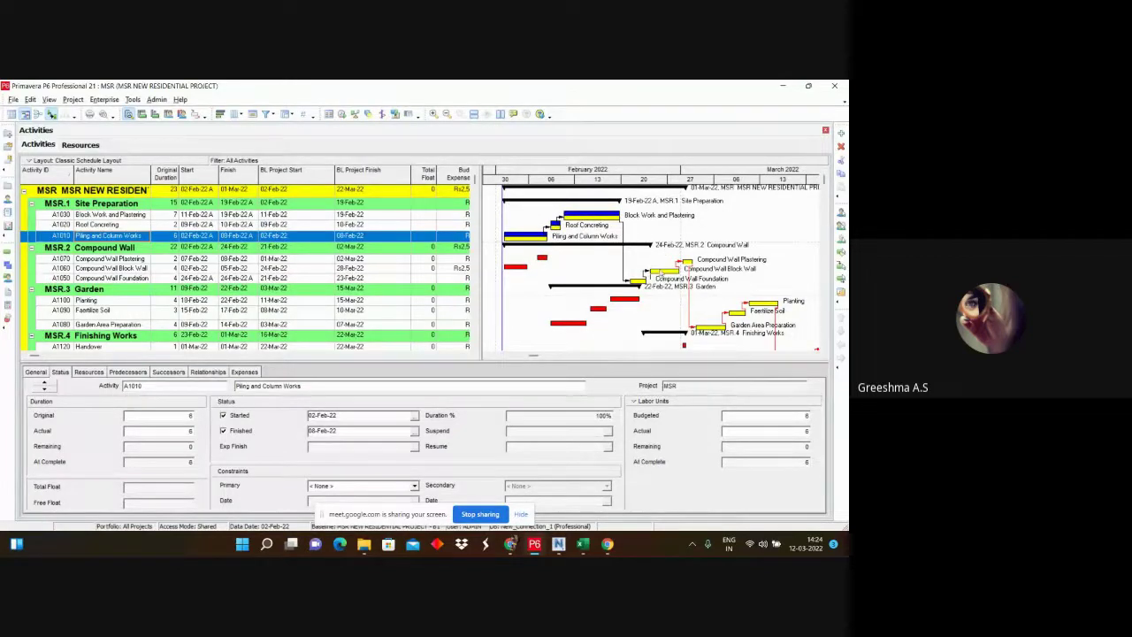
{"action": "left_click", "coordinate": [649, 250]}
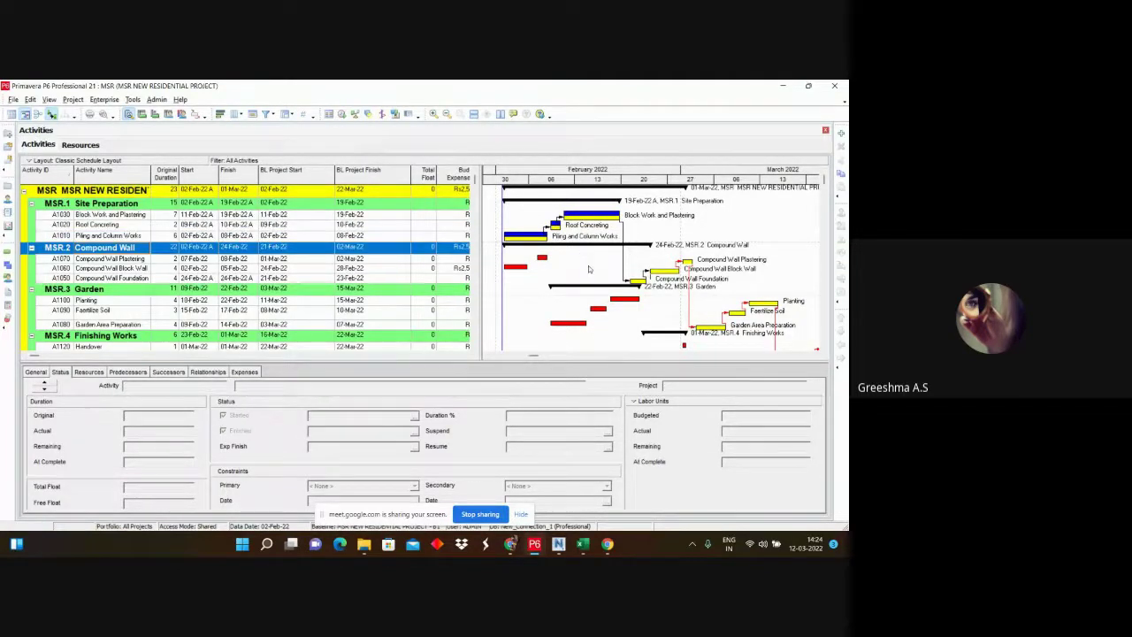
{"action": "mouse_move", "coordinate": [600, 181]}
{"action": "left_mouse_down"}
{"action": "mouse_move", "coordinate": [637, 181]}
{"action": "mouse_move", "coordinate": [611, 181]}
{"action": "left_mouse_up"}
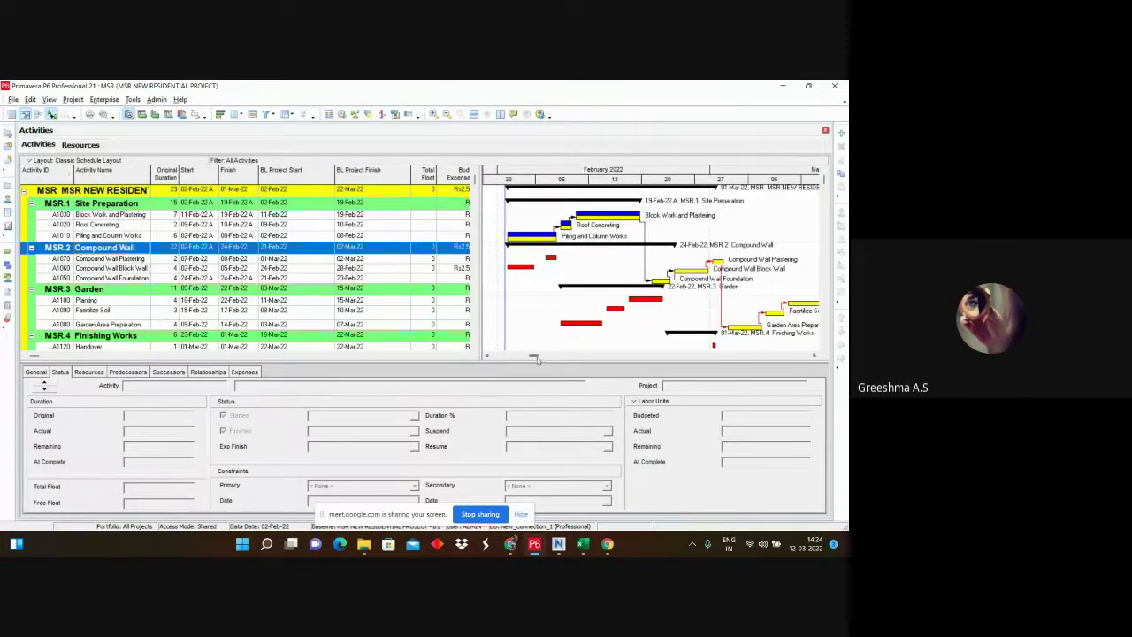
{"action": "left_click_drag", "start_coordinate": [533, 357], "coordinate": [804, 357]}
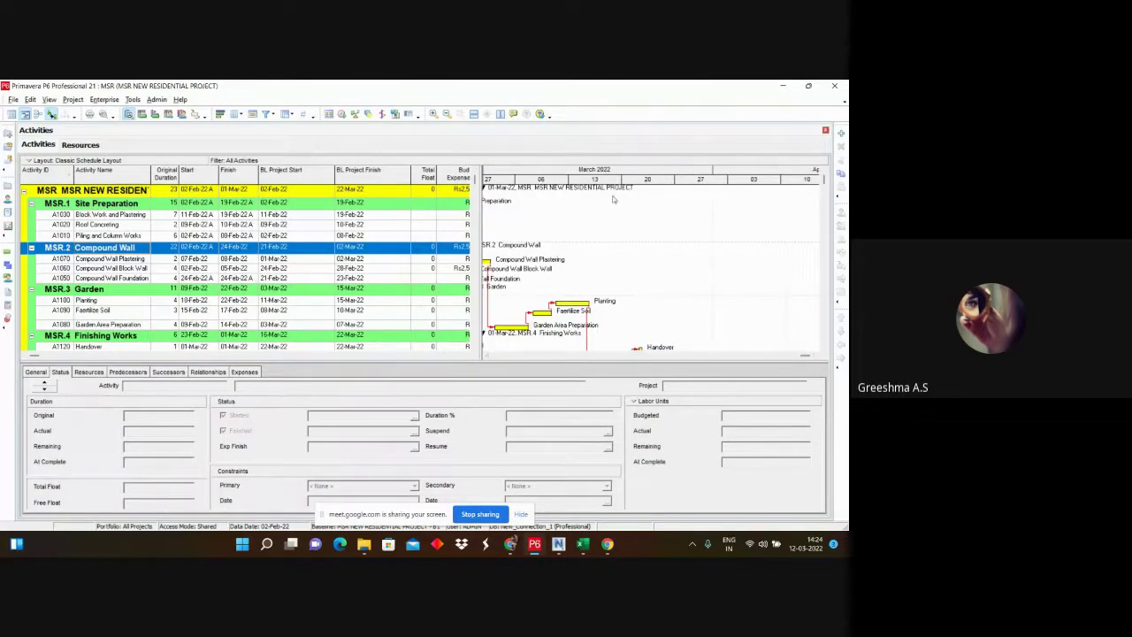
{"action": "left_click", "coordinate": [602, 264]}
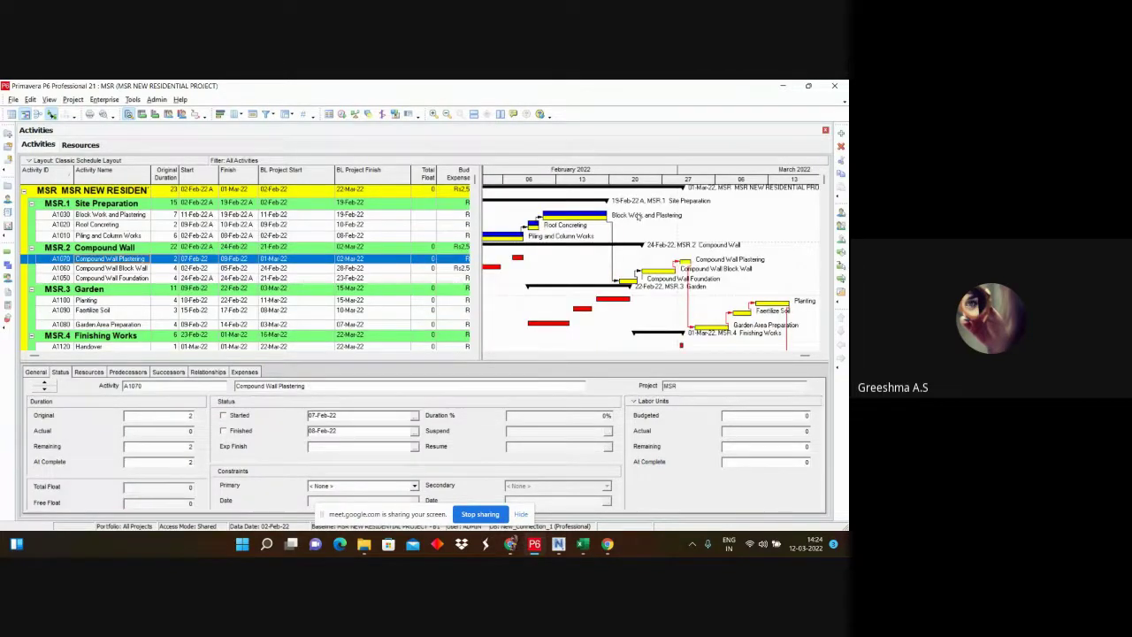
Step: Pan between January and March 2022, checking Compound Wall activities, ending on February–March
{"action": "left_click", "coordinate": [803, 356]}
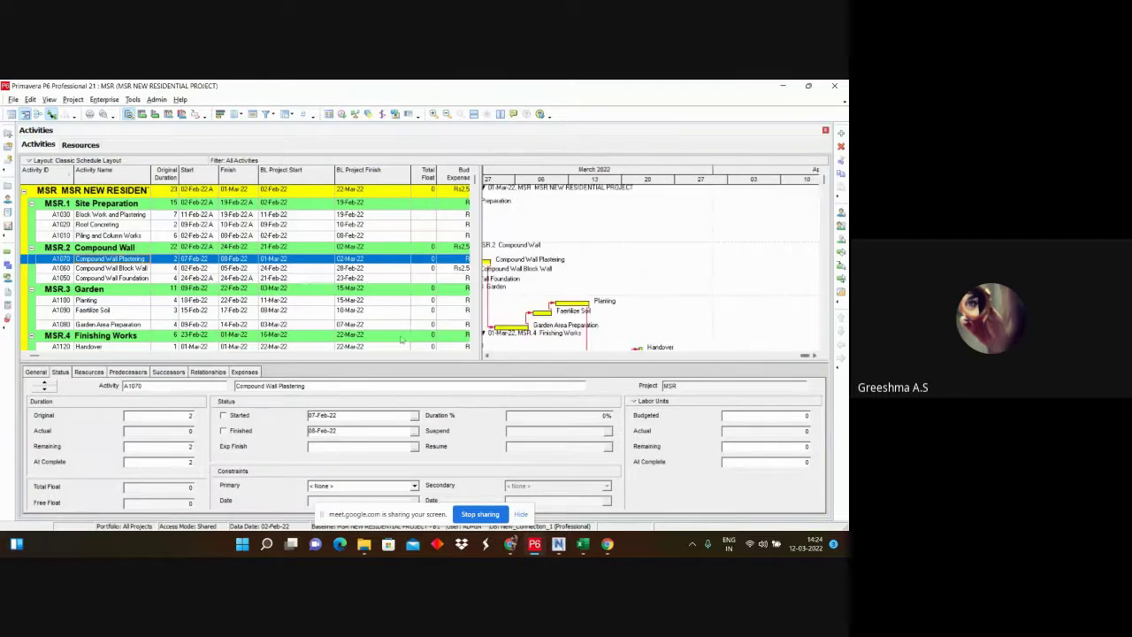
{"action": "left_click", "coordinate": [581, 237]}
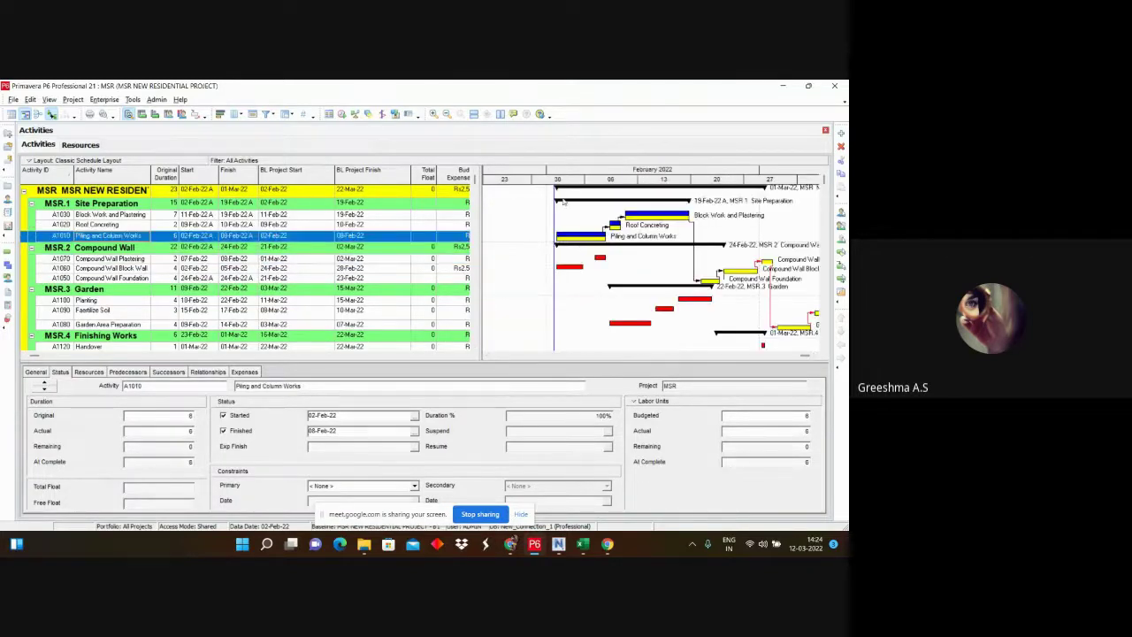
{"action": "left_click", "coordinate": [805, 357]}
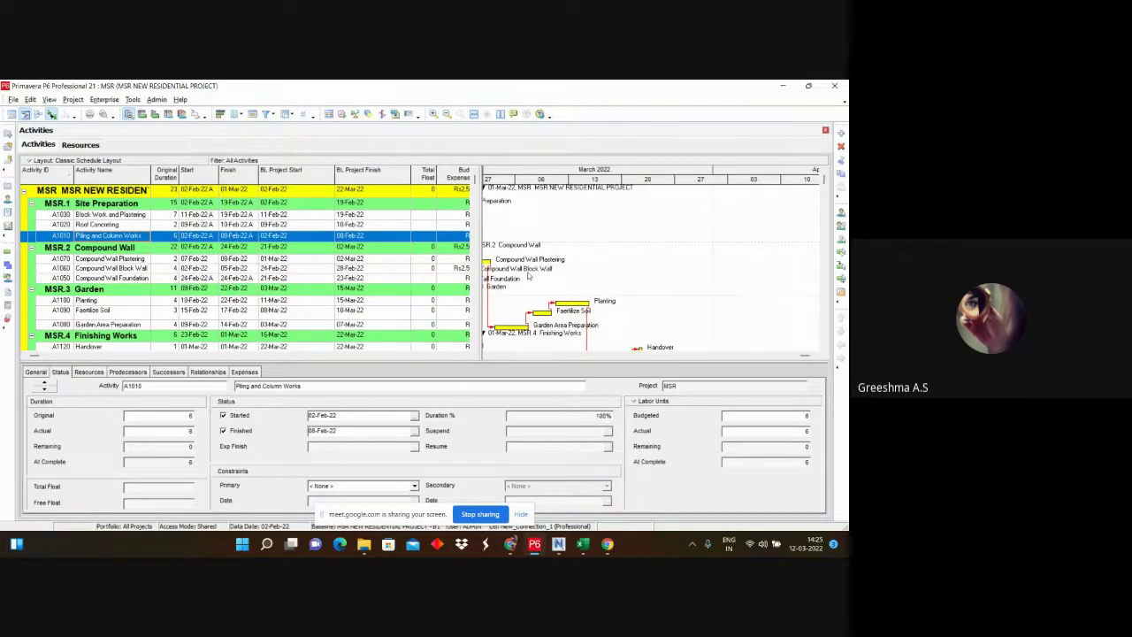
{"action": "left_click", "coordinate": [528, 274]}
{"action": "left_click", "coordinate": [537, 255]}
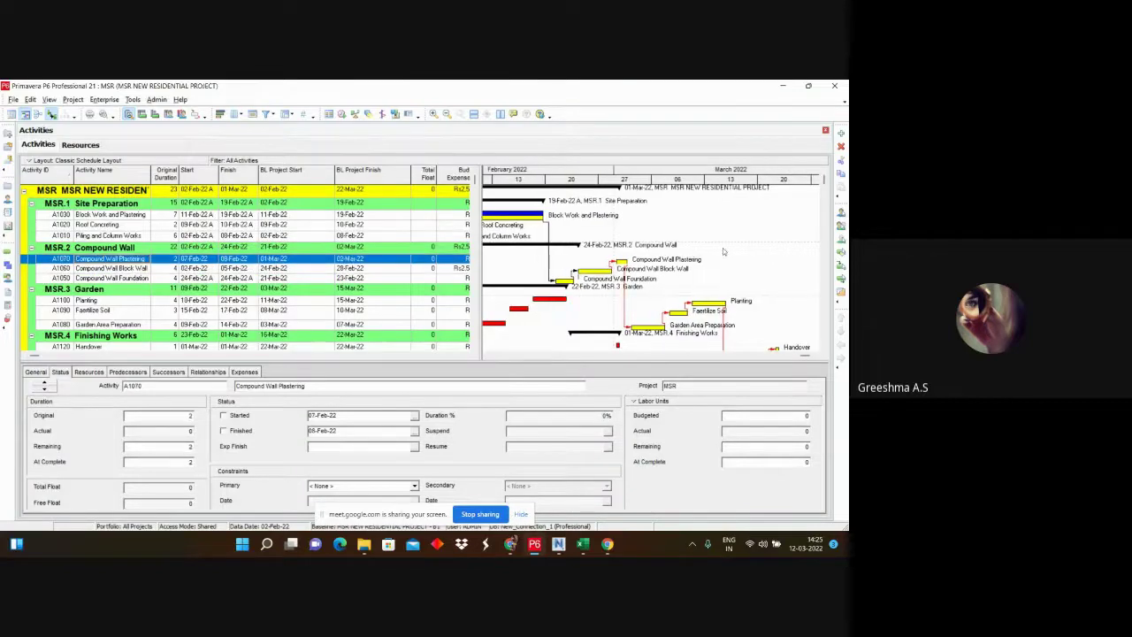
{"action": "left_click", "coordinate": [764, 248]}
{"action": "left_click", "coordinate": [528, 358]}
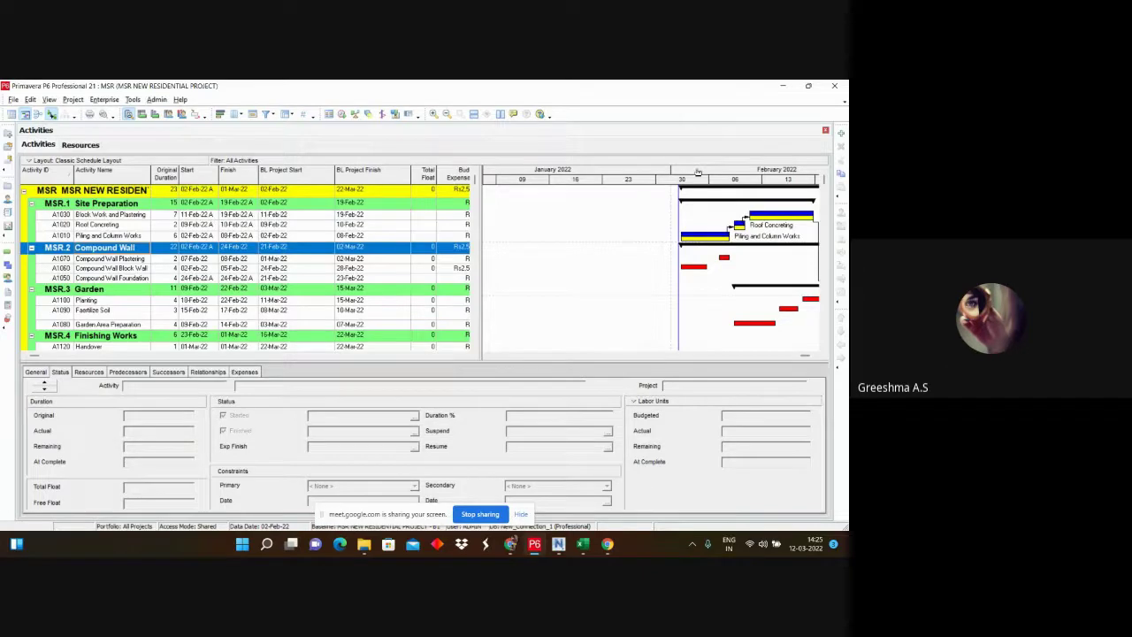
{"action": "left_click_drag", "start_coordinate": [697, 172], "coordinate": [536, 174]}
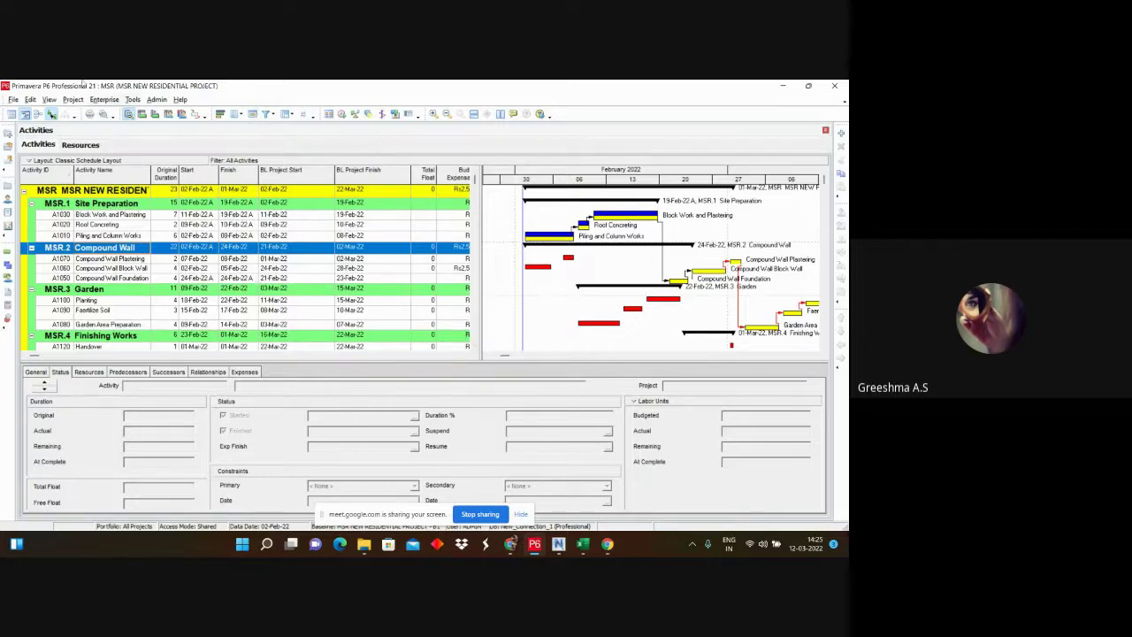
{"action": "right_click", "coordinate": [549, 217]}
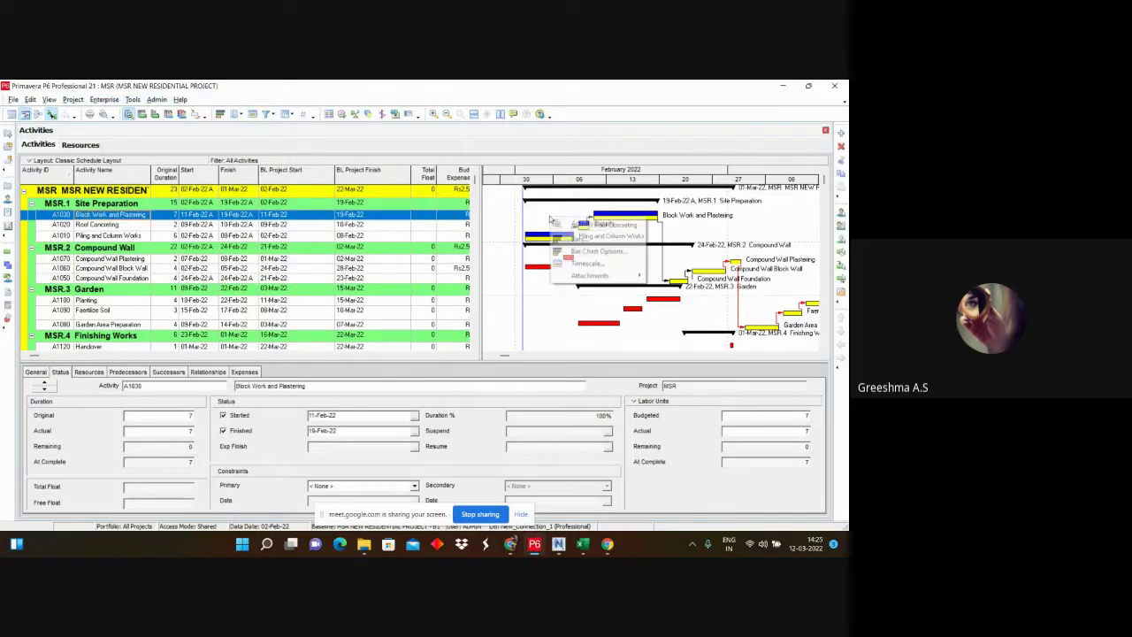
{"action": "left_click", "coordinate": [559, 315]}
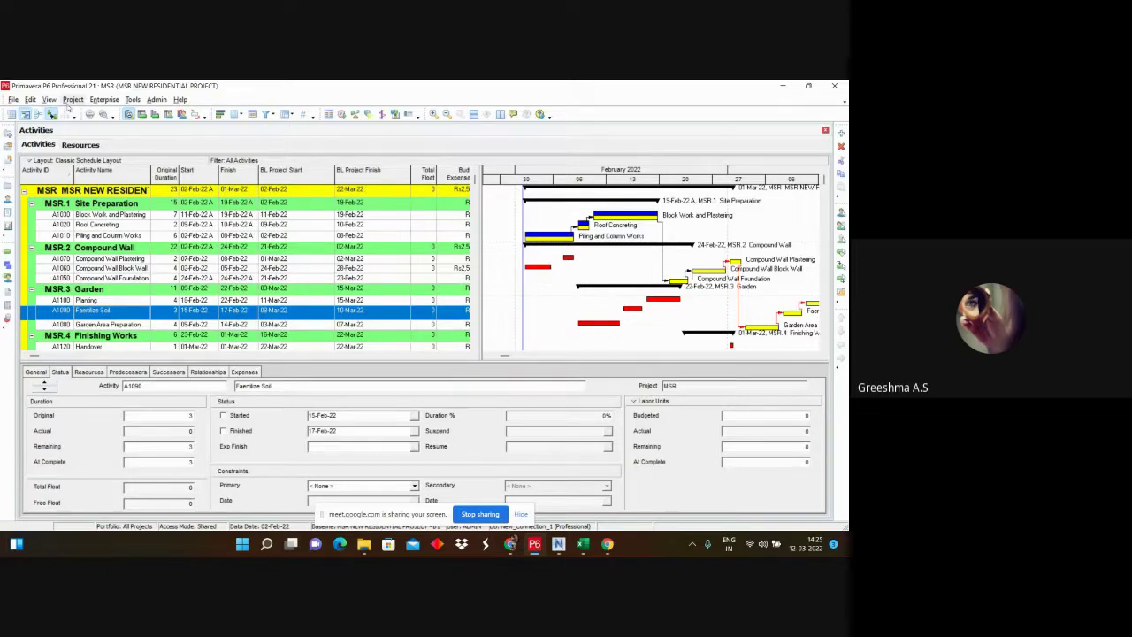
{"action": "left_click", "coordinate": [94, 101]}
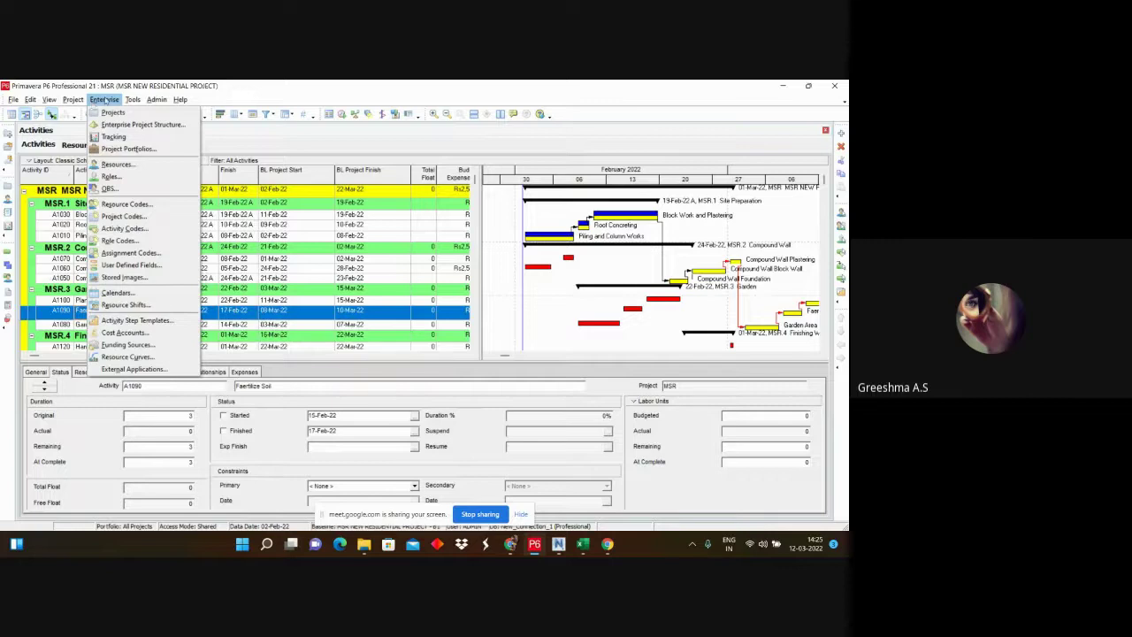
{"action": "left_click", "coordinate": [133, 99]}
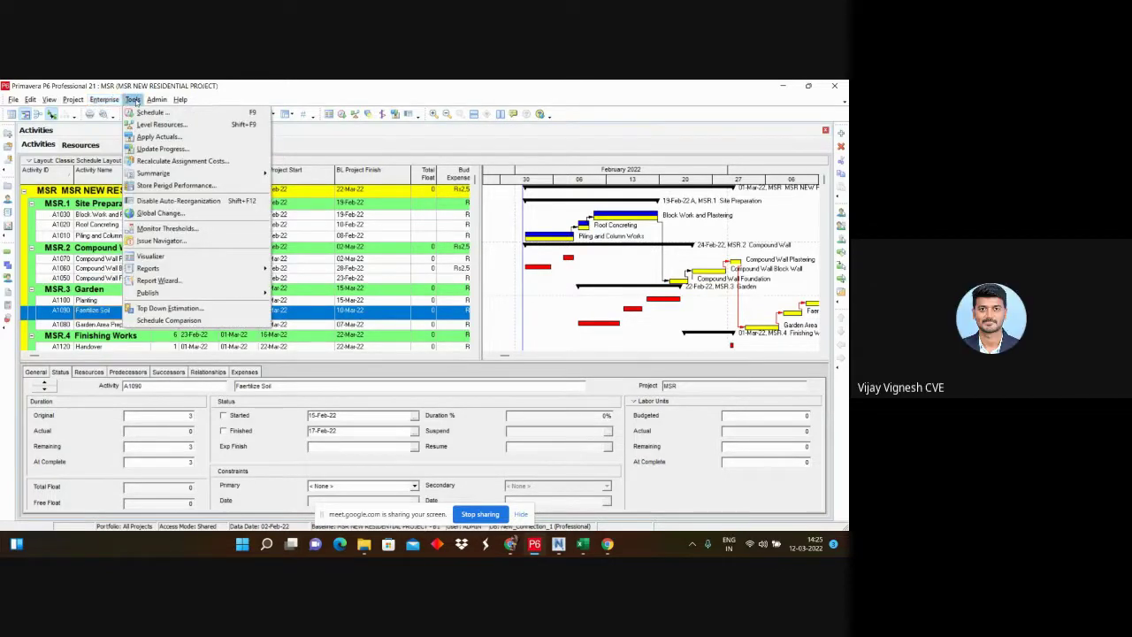
{"action": "left_click", "coordinate": [133, 100]}
{"action": "left_click", "coordinate": [132, 99]}
{"action": "mouse_move", "coordinate": [113, 100]}
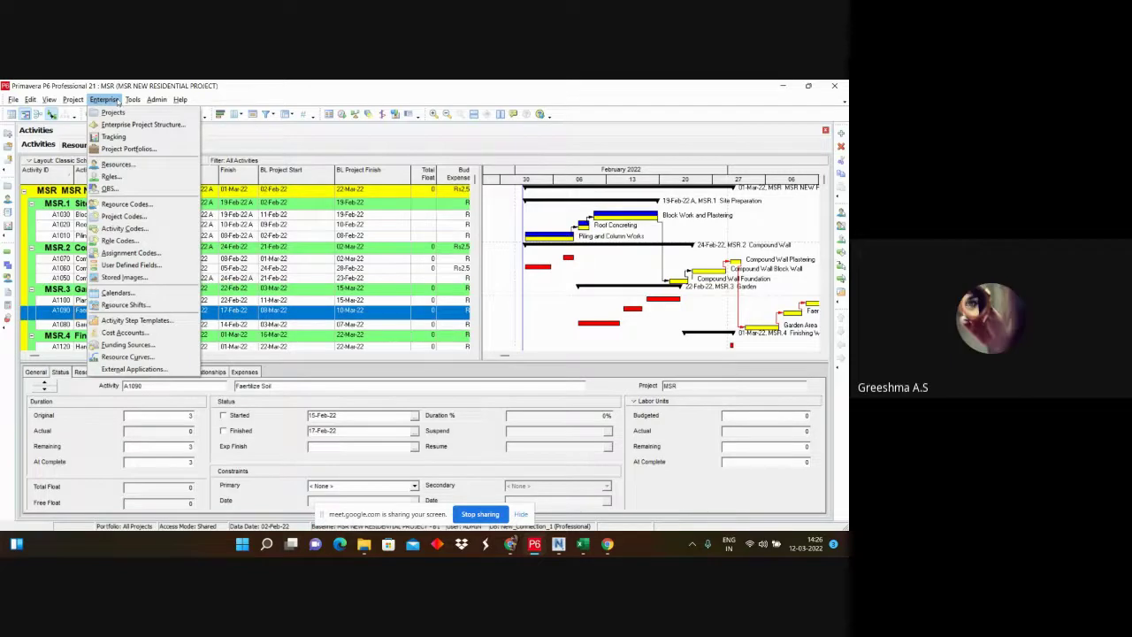
{"action": "left_click", "coordinate": [118, 103]}
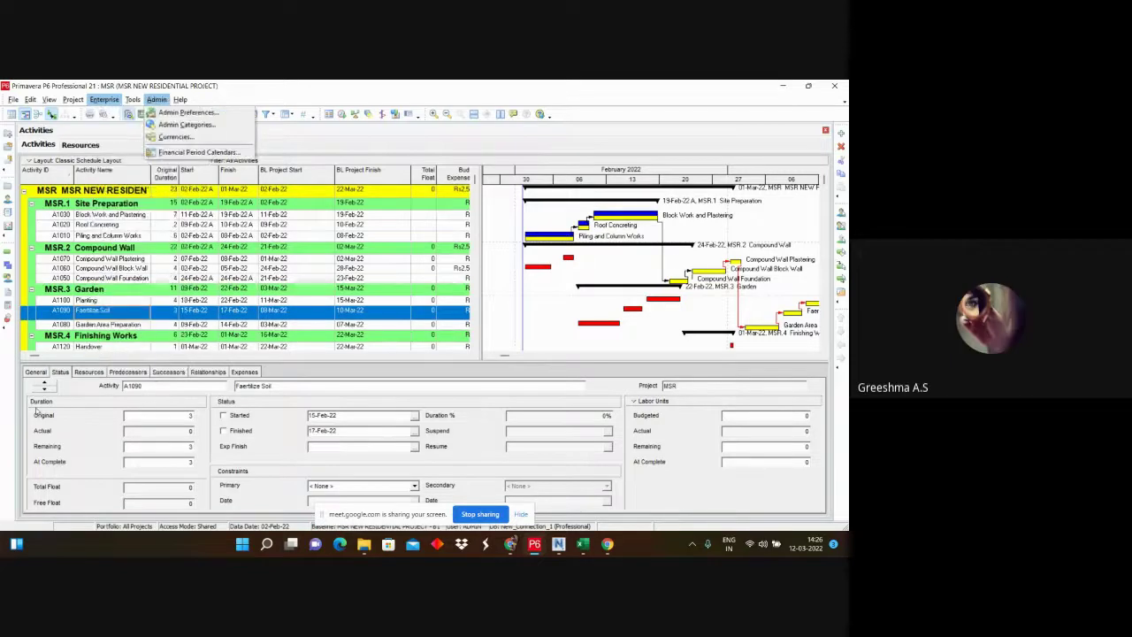
{"action": "left_click", "coordinate": [71, 103]}
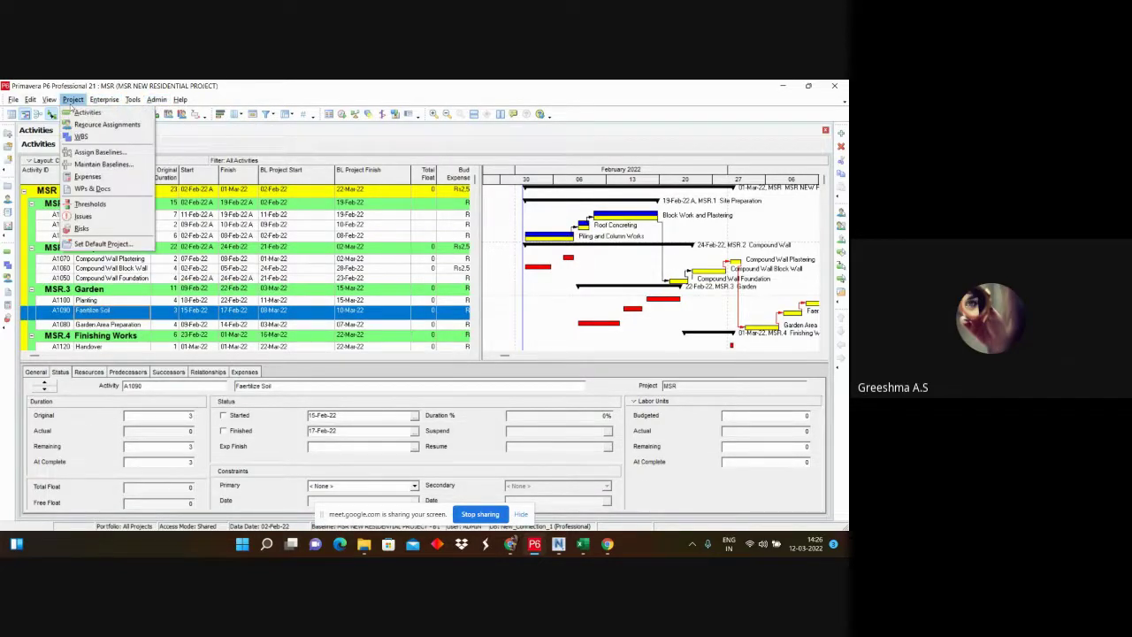
{"action": "left_click", "coordinate": [103, 166]}
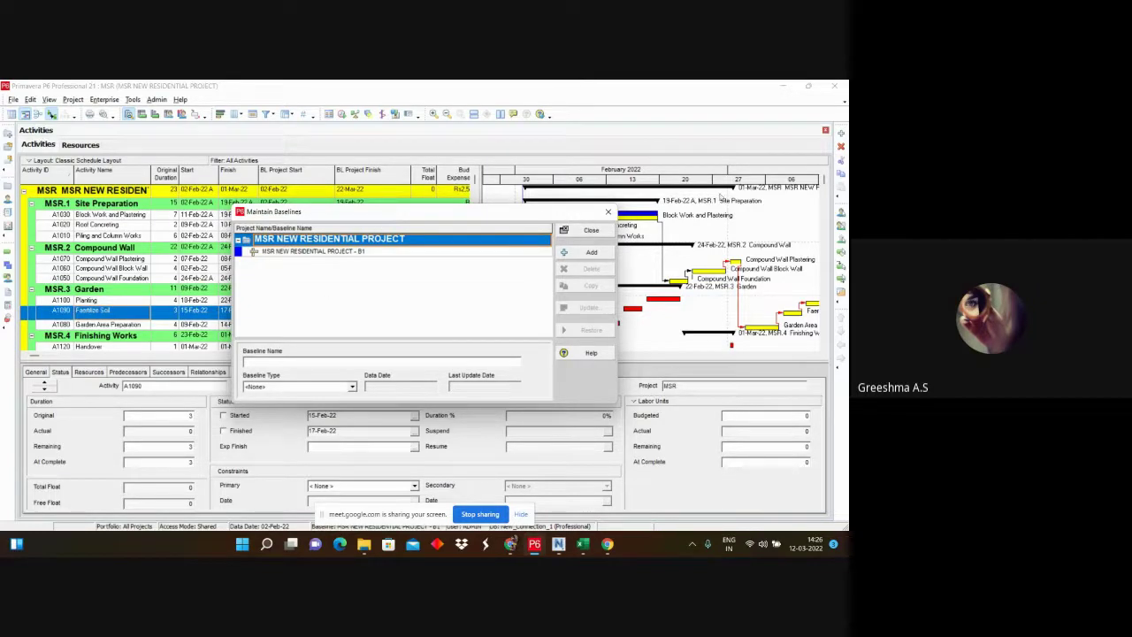
{"action": "left_click", "coordinate": [606, 254]}
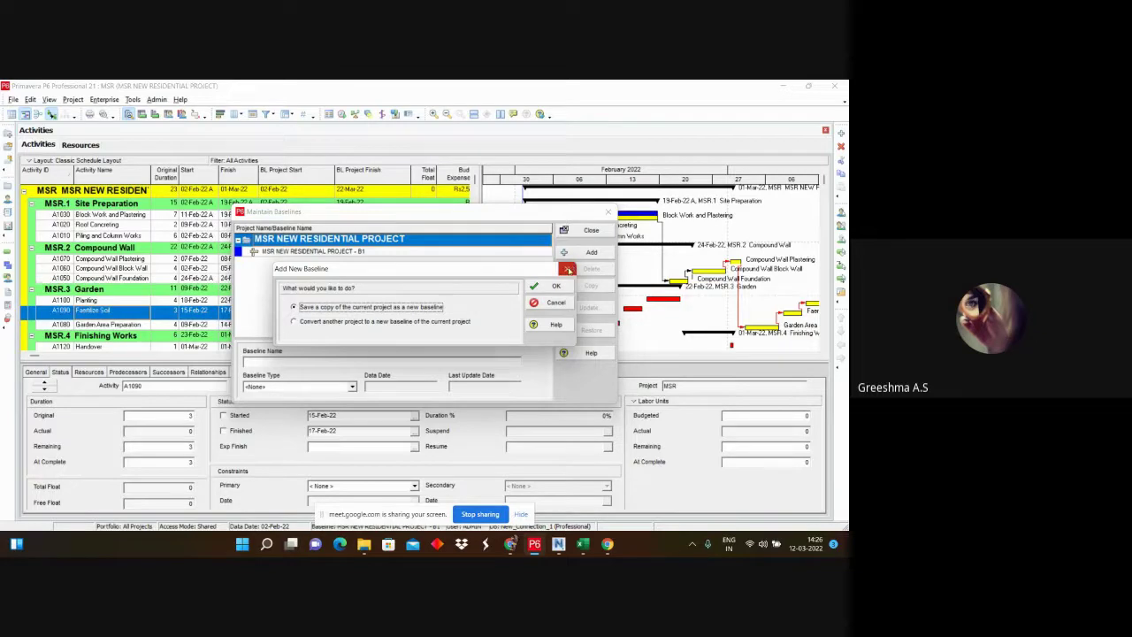
{"action": "left_click", "coordinate": [567, 268]}
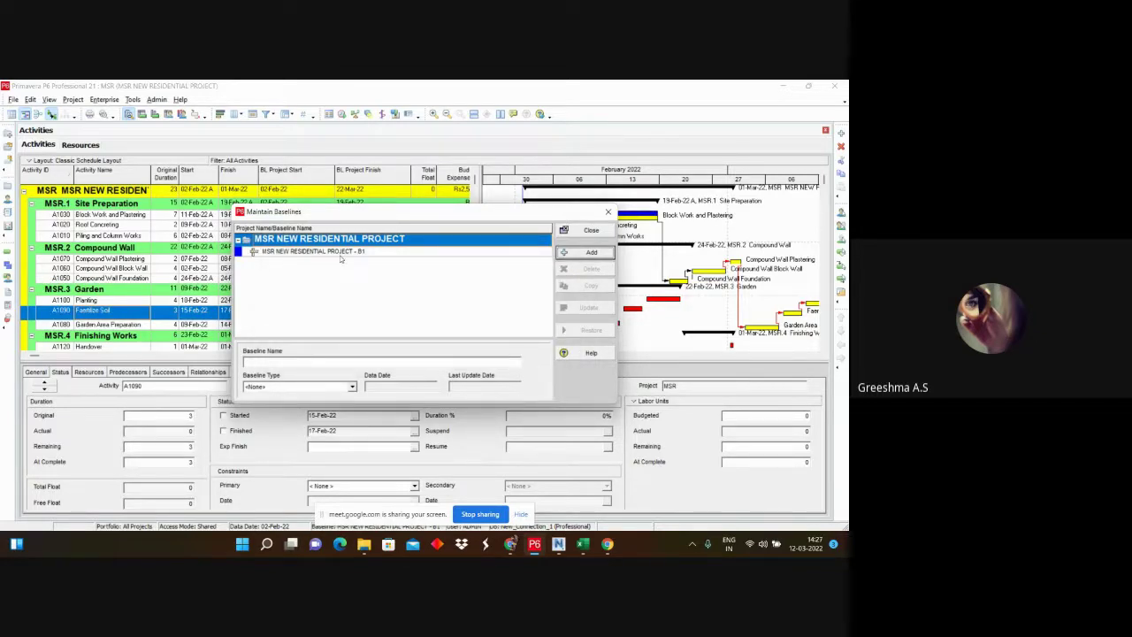
{"action": "left_click", "coordinate": [602, 230]}
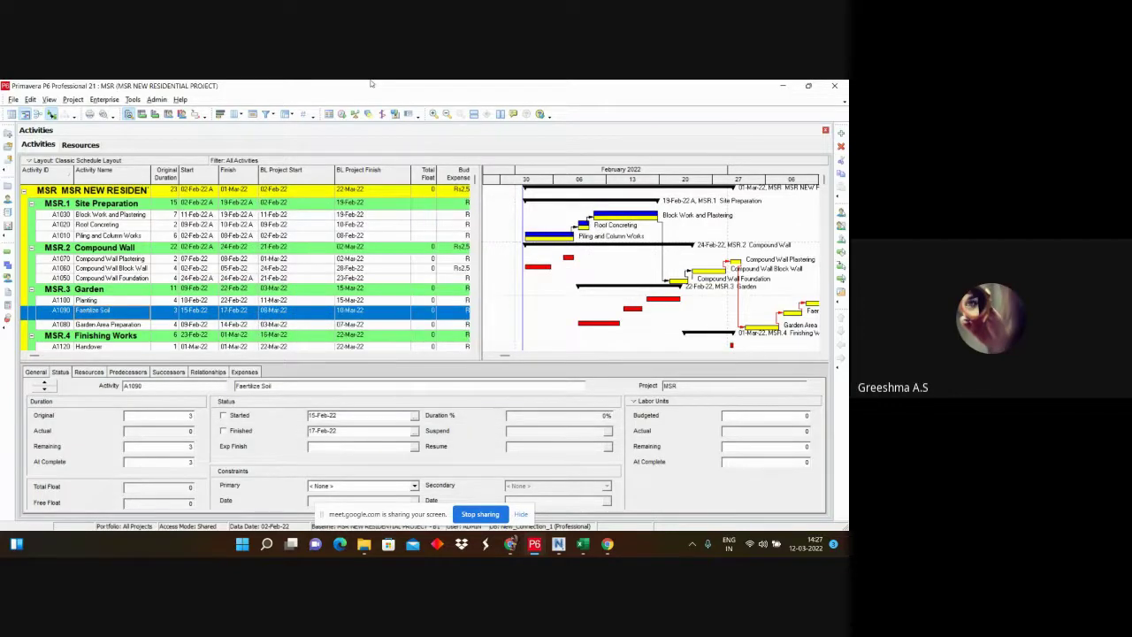
Step: Open Assign Baselines from the Project menu, close it, and stop sharing the MSR schedule
{"action": "left_click", "coordinate": [81, 101]}
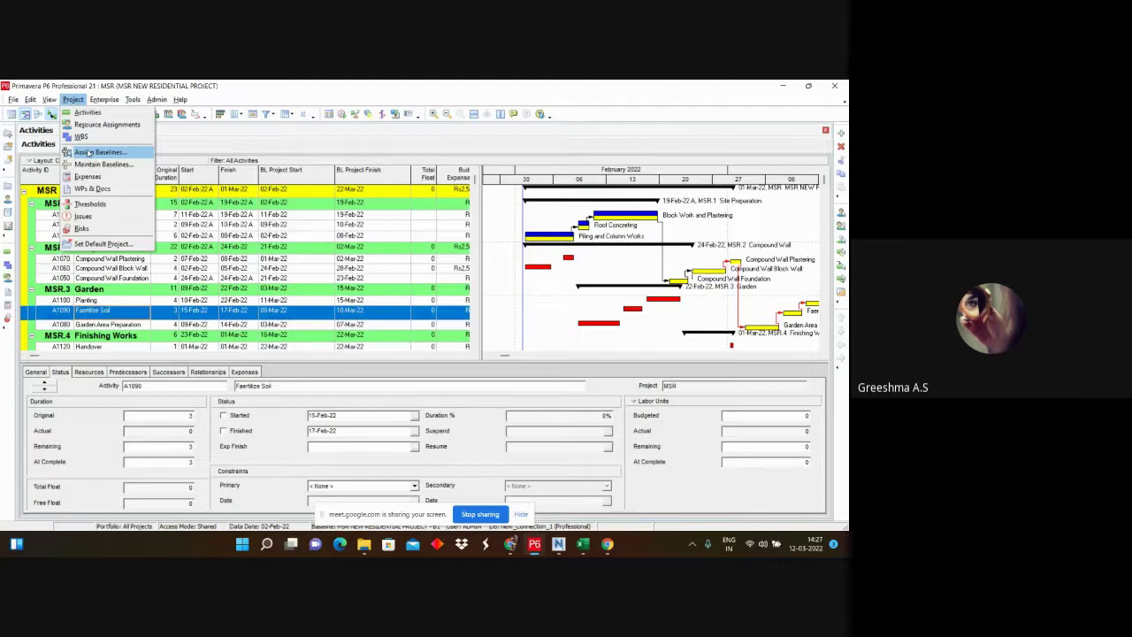
{"action": "left_click", "coordinate": [89, 153]}
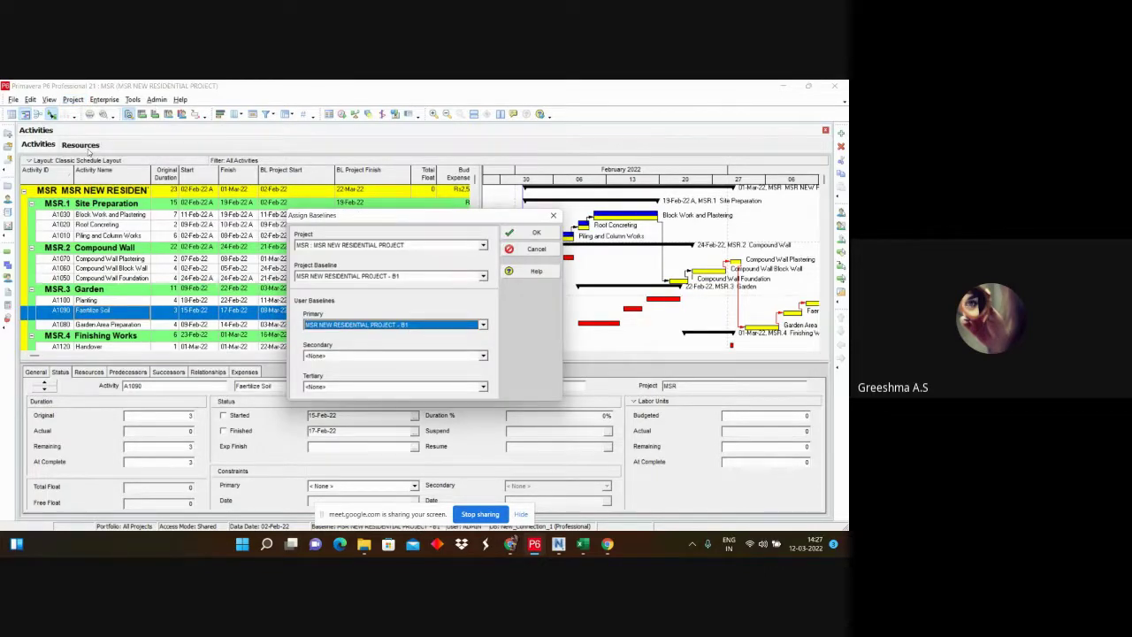
{"action": "left_click", "coordinate": [552, 215]}
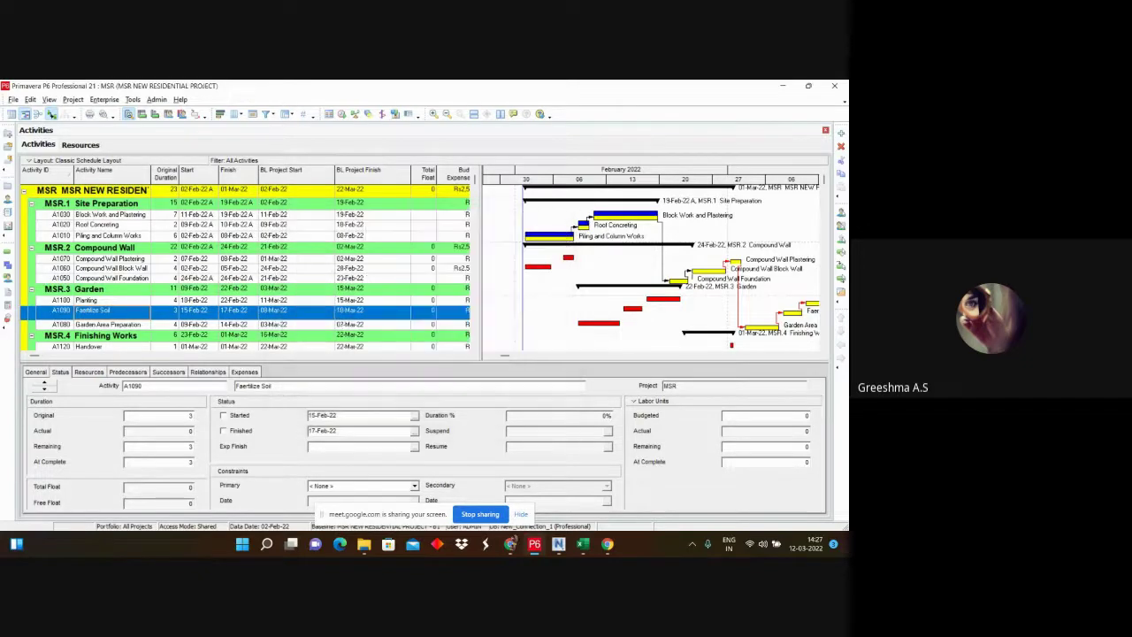
{"action": "left_click", "coordinate": [483, 516]}
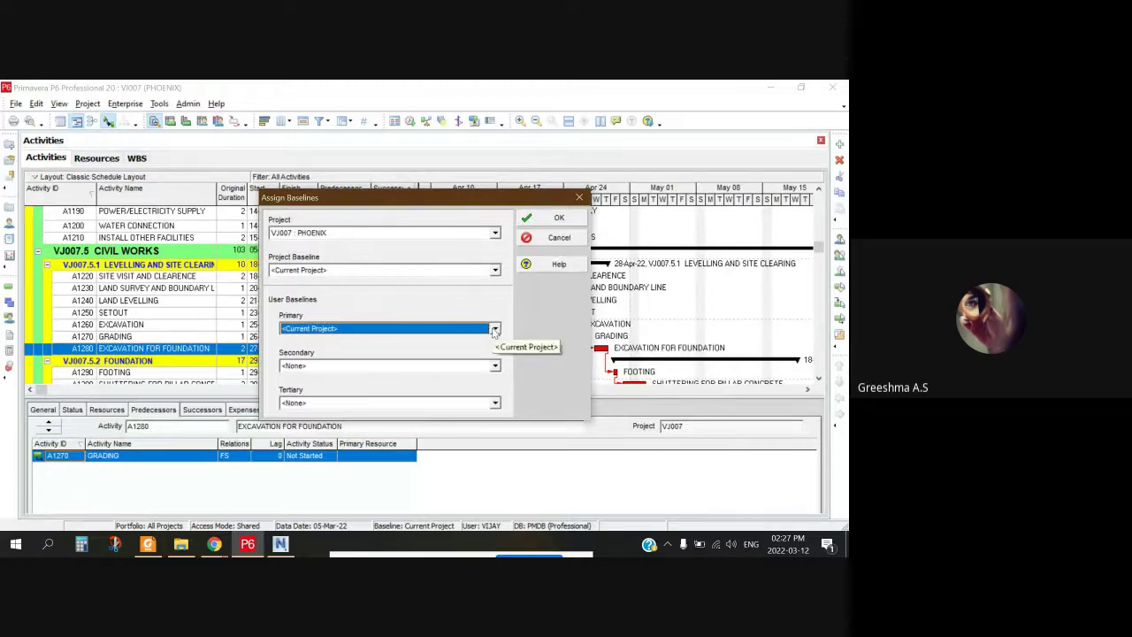
Step: Set both Project Baseline and Primary baseline to PHOENIX - B1 and confirm with OK
{"action": "left_click", "coordinate": [494, 270]}
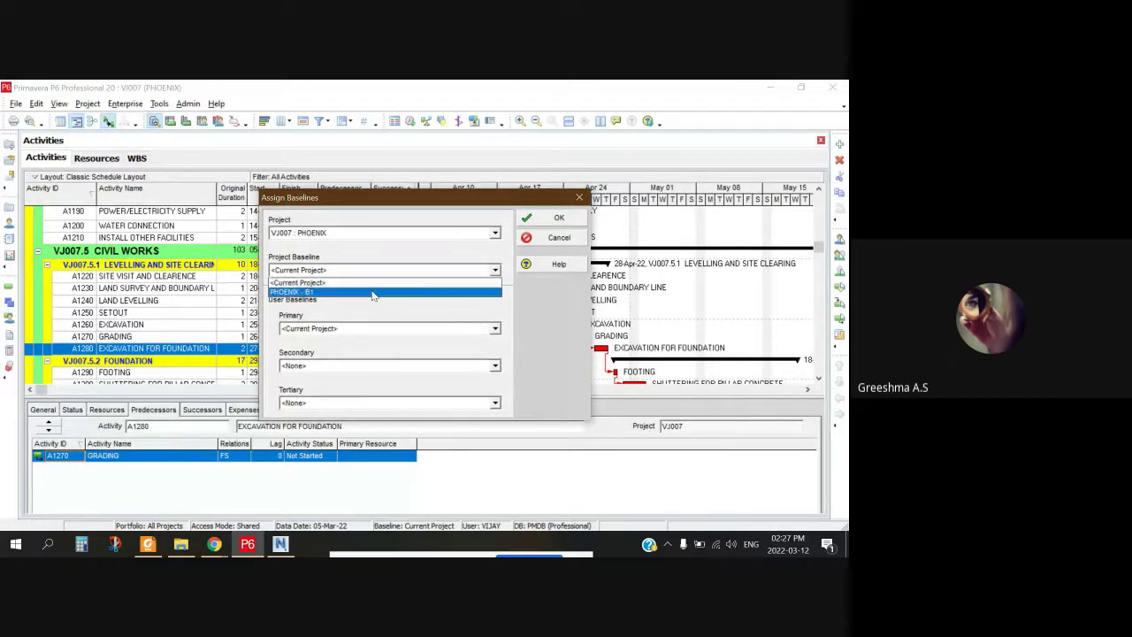
{"action": "left_click", "coordinate": [326, 292]}
{"action": "left_click", "coordinate": [469, 333]}
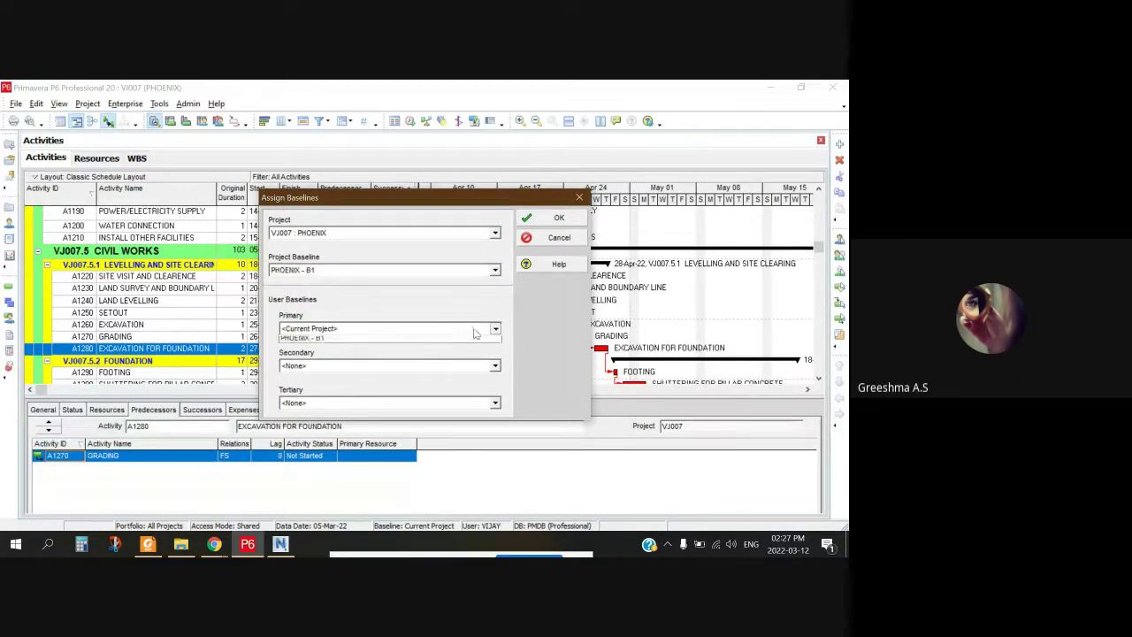
{"action": "left_click", "coordinate": [310, 350]}
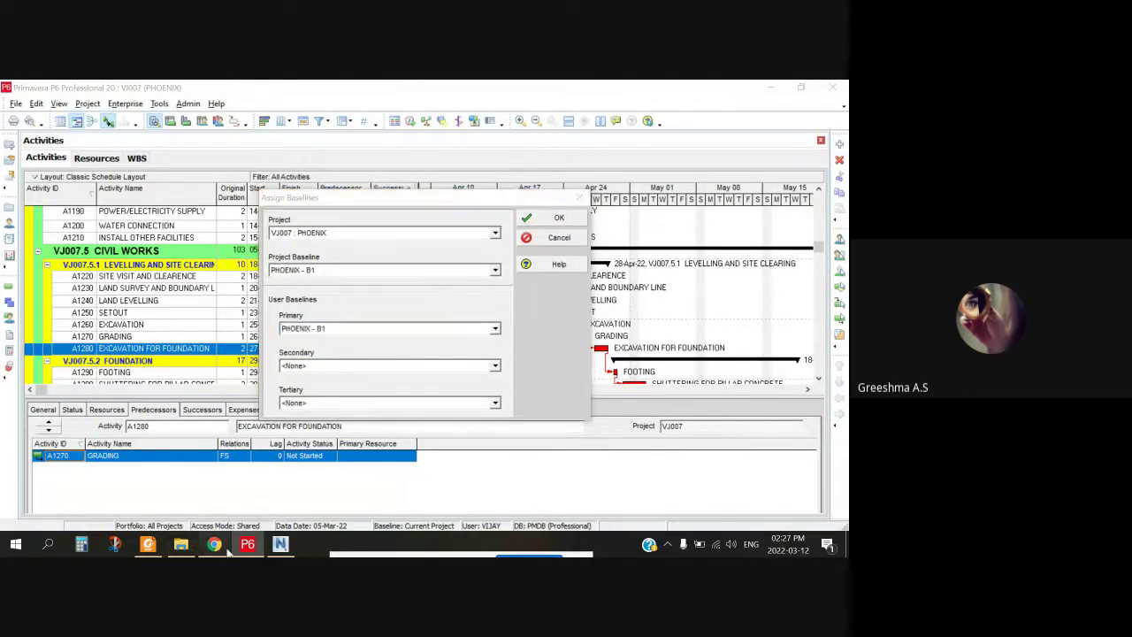
{"action": "mouse_move", "coordinate": [214, 544]}
{"action": "left_click", "coordinate": [303, 482]}
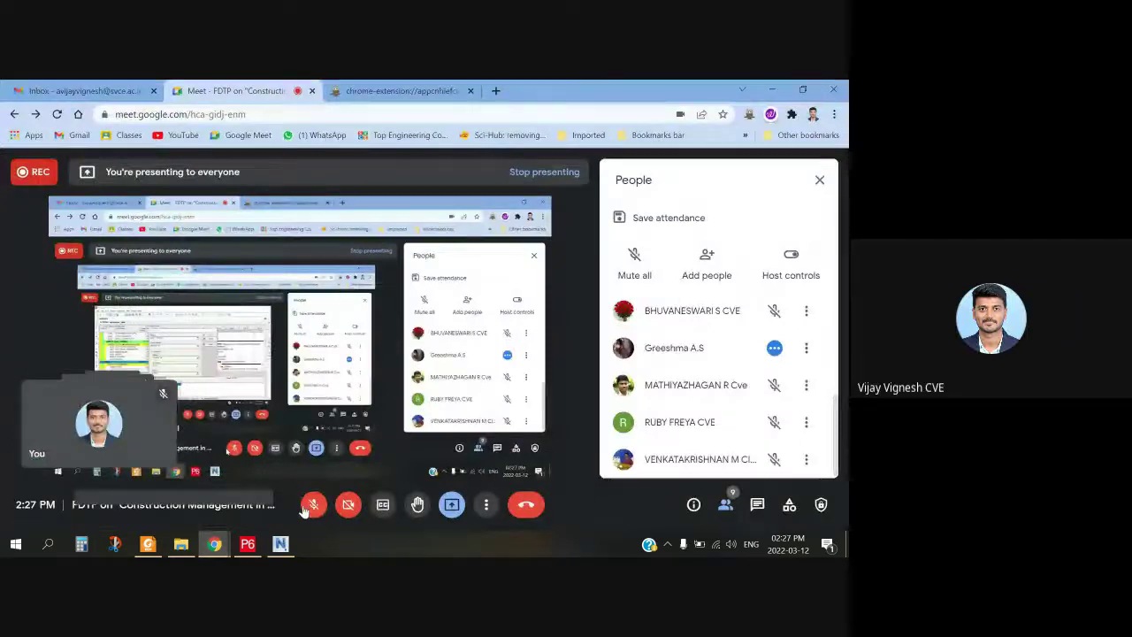
{"action": "key", "text": "alt+Tab"}
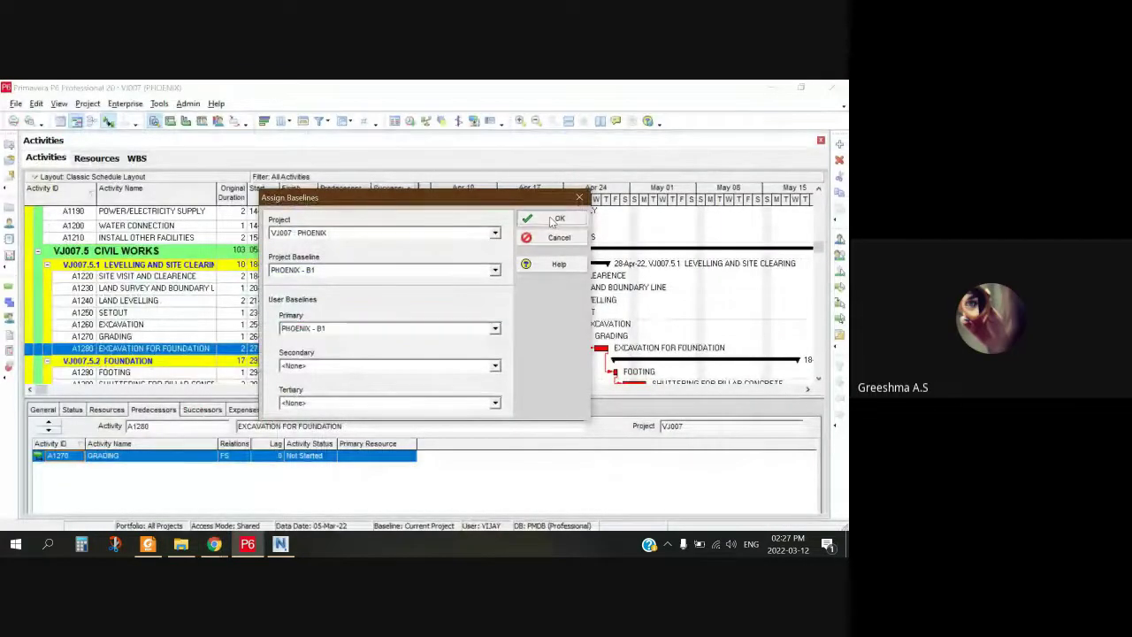
{"action": "left_click", "coordinate": [557, 219]}
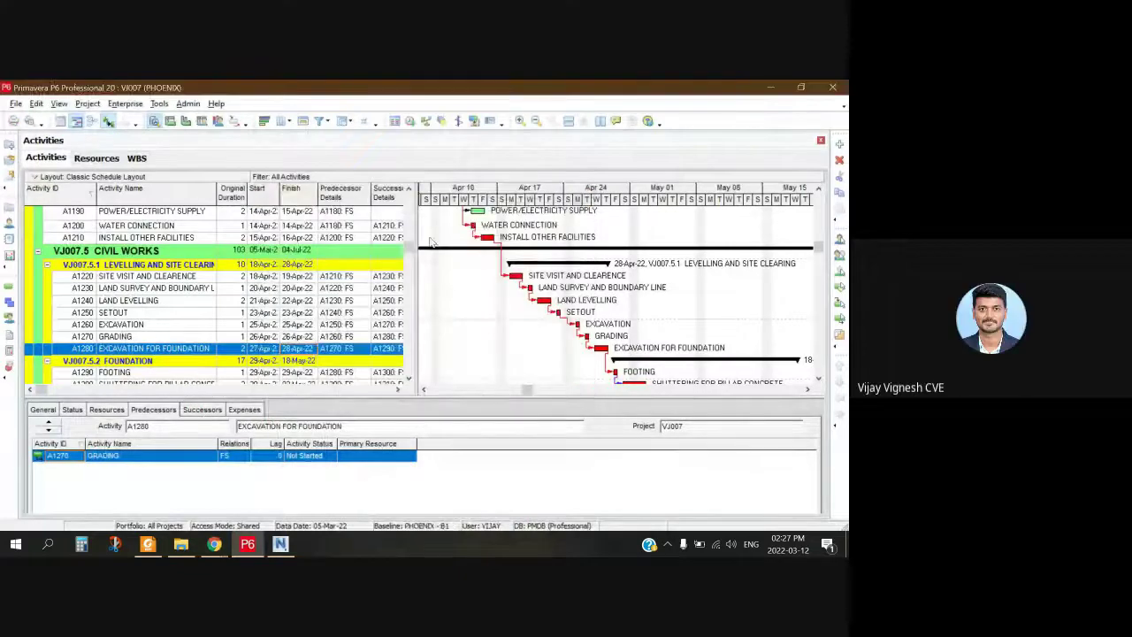
Step: Show the VJ007.4 WORKSITE FACILITIES rows from Apr 03 and open the Gantt shortcut menu
{"action": "scroll", "coordinate": [432, 241], "scroll_direction": "up", "scroll_amount": 2}
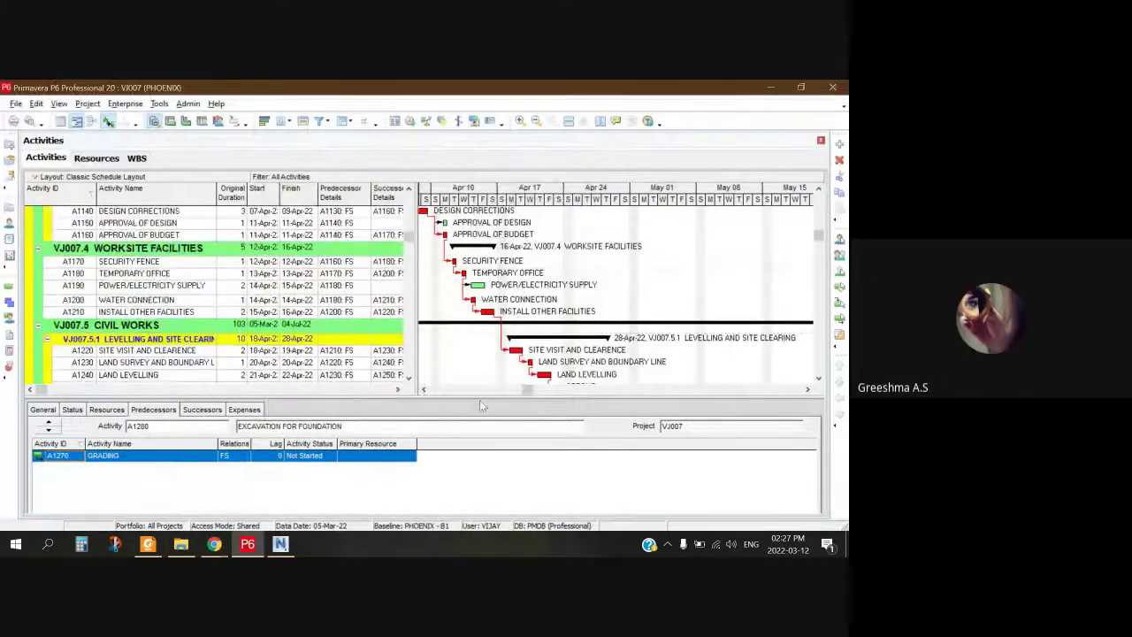
{"action": "mouse_move", "coordinate": [526, 389]}
{"action": "left_mouse_down"}
{"action": "mouse_move", "coordinate": [423, 395]}
{"action": "mouse_move", "coordinate": [547, 387]}
{"action": "mouse_move", "coordinate": [534, 388]}
{"action": "mouse_move", "coordinate": [546, 377]}
{"action": "mouse_move", "coordinate": [511, 386]}
{"action": "left_mouse_up"}
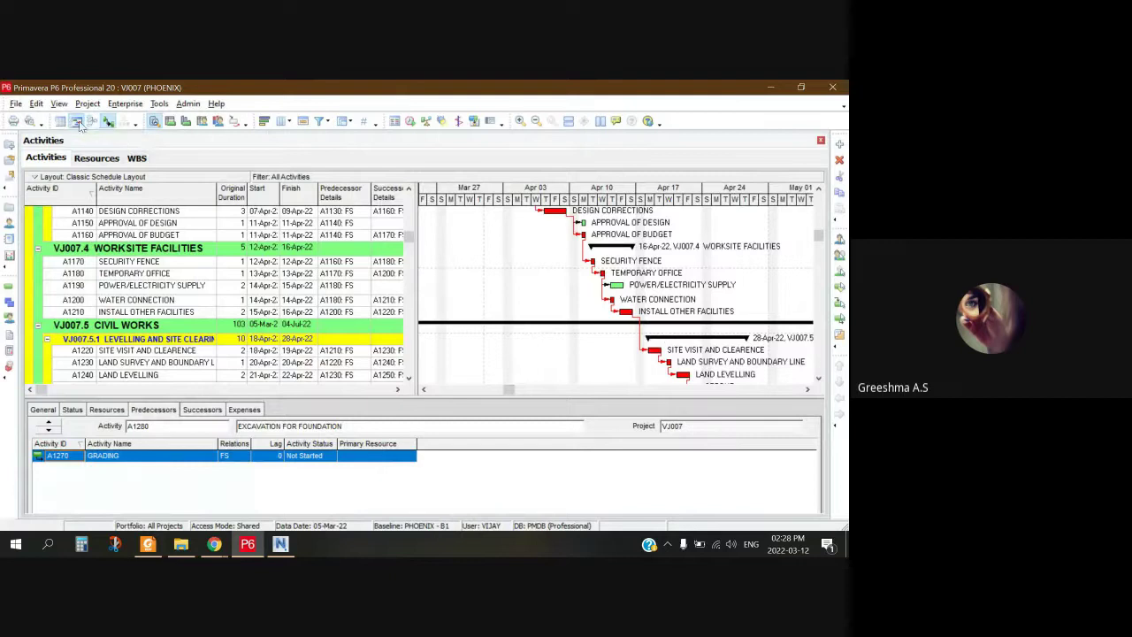
{"action": "left_click", "coordinate": [535, 276]}
{"action": "right_click", "coordinate": [544, 273]}
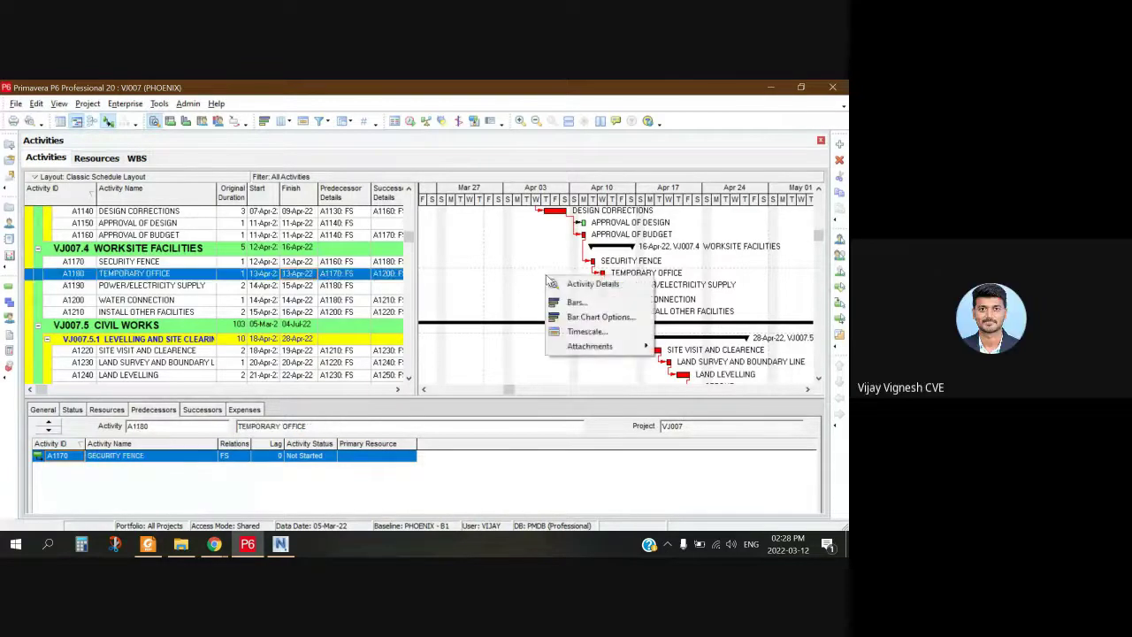
{"action": "left_click", "coordinate": [532, 278]}
{"action": "right_click", "coordinate": [482, 277]}
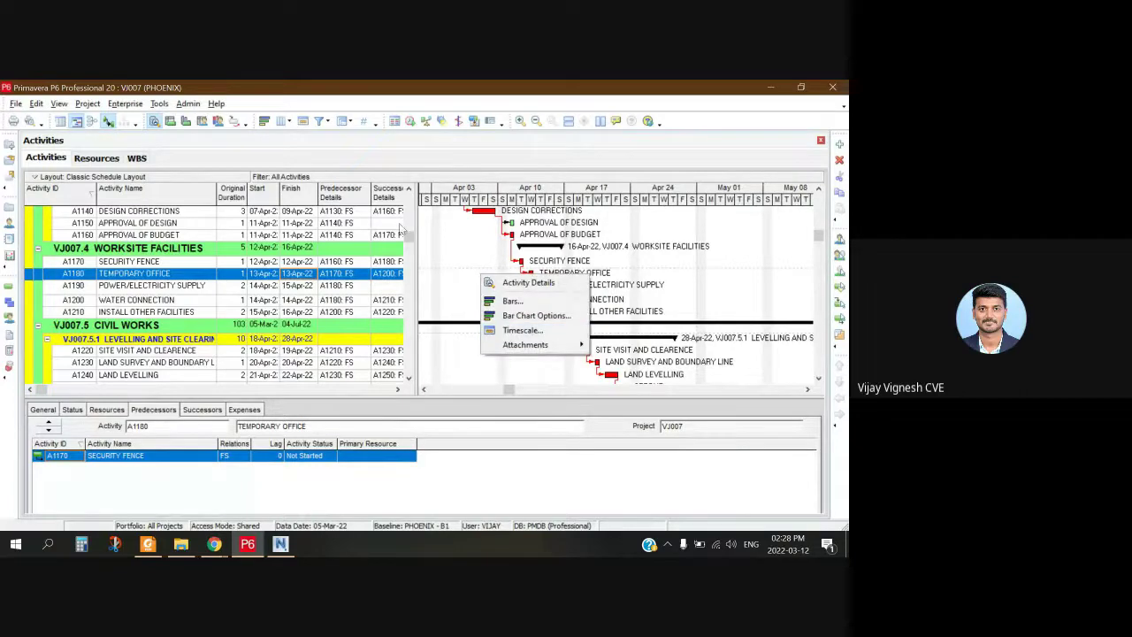
{"action": "left_click", "coordinate": [469, 248]}
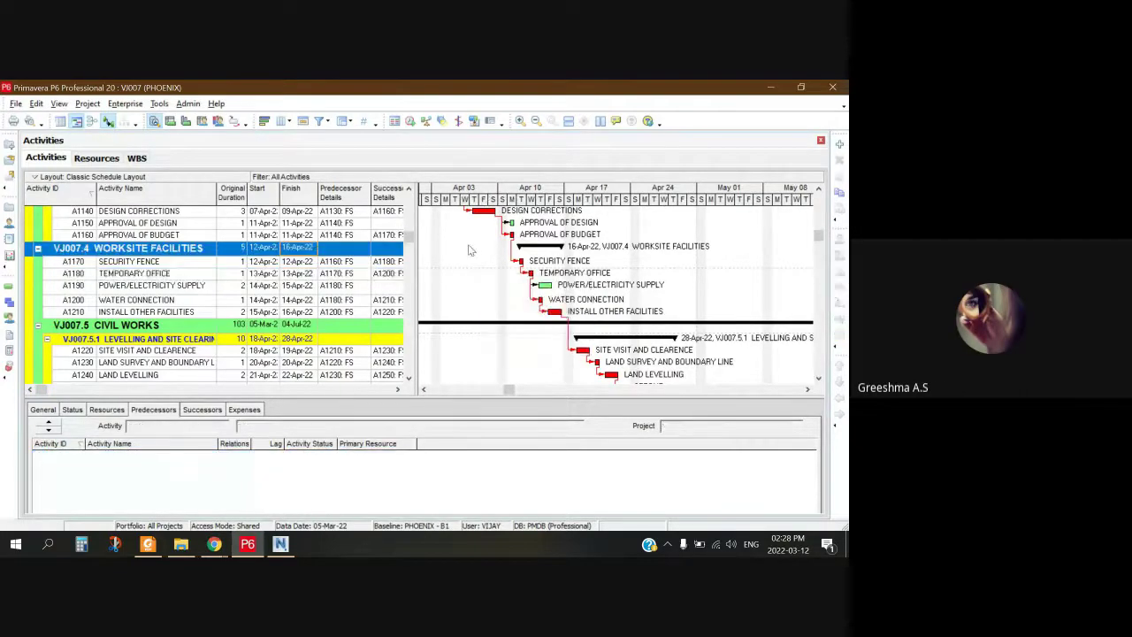
{"action": "right_click", "coordinate": [470, 248]}
Step: Open the Bars dialog and scroll through the bar list to find Primary Baseline
{"action": "left_click", "coordinate": [499, 276]}
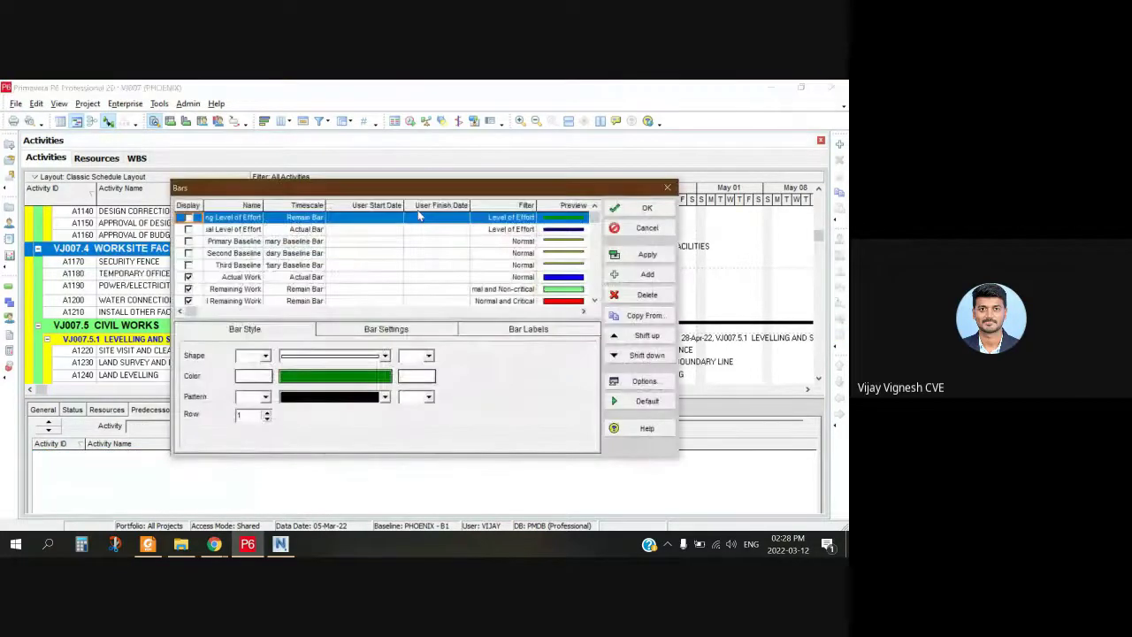
{"action": "scroll", "coordinate": [313, 268], "scroll_direction": "down", "scroll_amount": 1}
{"action": "scroll", "coordinate": [325, 276], "scroll_direction": "up", "scroll_amount": 1}
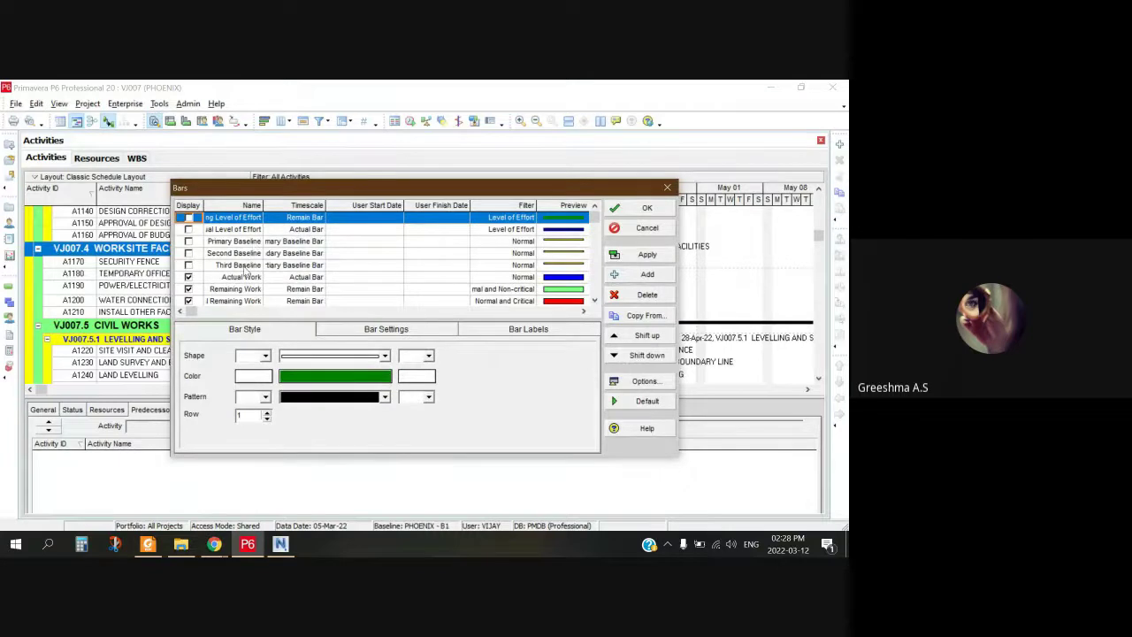
{"action": "scroll", "coordinate": [260, 285], "scroll_direction": "down", "scroll_amount": 1}
{"action": "scroll", "coordinate": [260, 286], "scroll_direction": "down", "scroll_amount": 2}
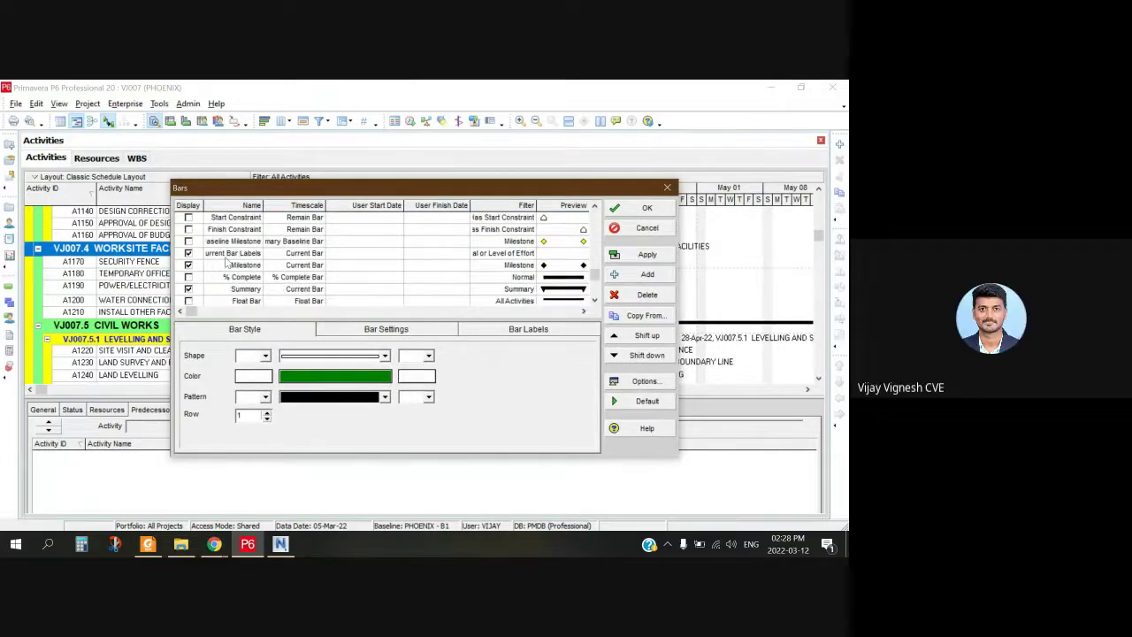
{"action": "scroll", "coordinate": [269, 232], "scroll_direction": "up", "scroll_amount": 2}
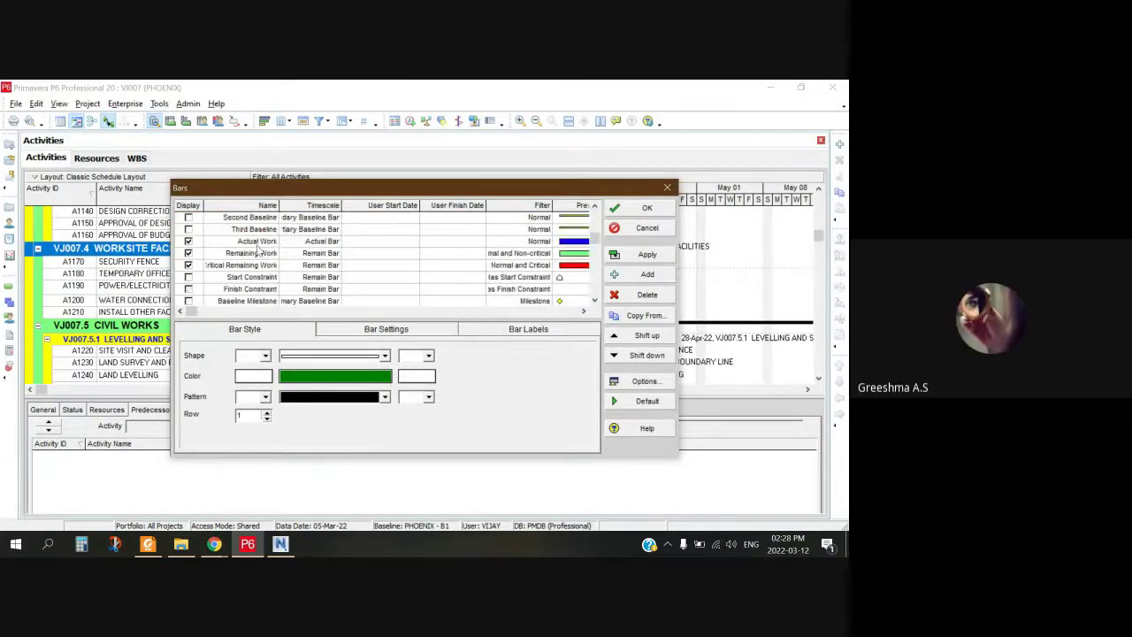
{"action": "scroll", "coordinate": [272, 265], "scroll_direction": "up", "scroll_amount": 2}
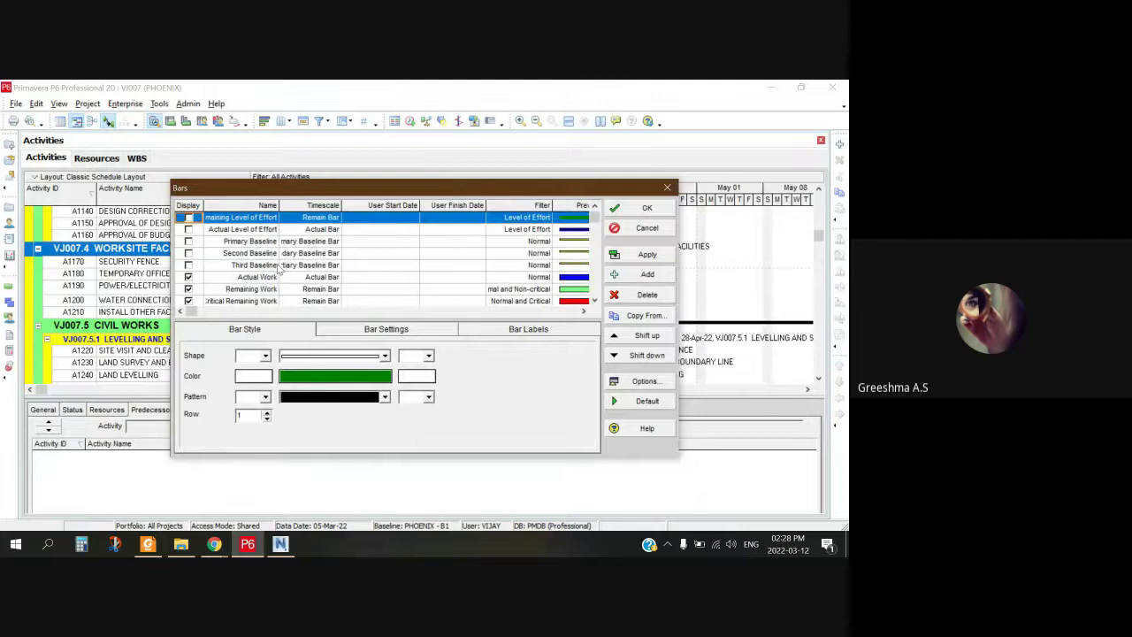
{"action": "scroll", "coordinate": [278, 273], "scroll_direction": "down", "scroll_amount": 4}
{"action": "scroll", "coordinate": [278, 277], "scroll_direction": "up", "scroll_amount": 4}
{"action": "scroll", "coordinate": [266, 256], "scroll_direction": "down", "scroll_amount": 1}
Step: Enable the Primary Baseline bar on primary baseline dates, apply it, and scroll back to March
{"action": "left_click", "coordinate": [189, 243]}
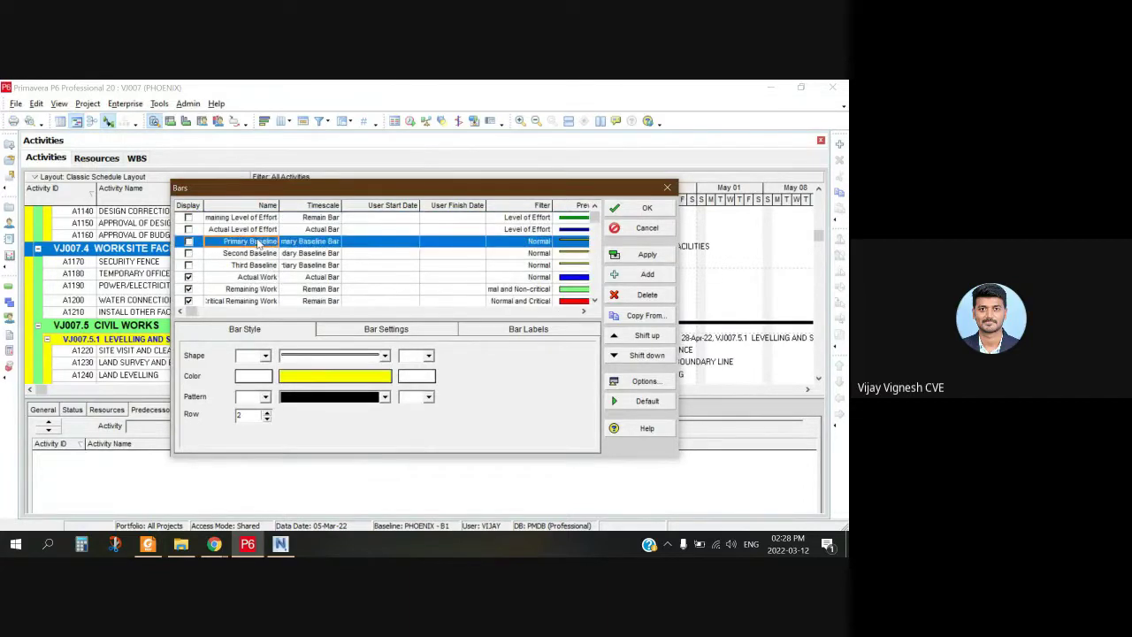
{"action": "left_click", "coordinate": [188, 243]}
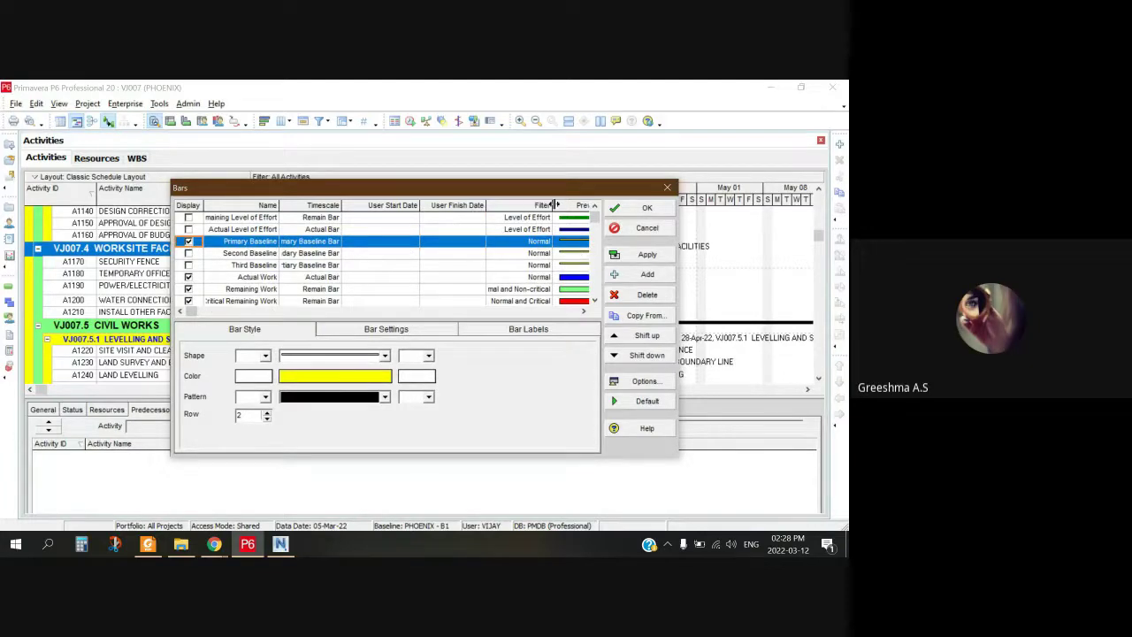
{"action": "left_click", "coordinate": [324, 243]}
{"action": "left_click", "coordinate": [324, 243]}
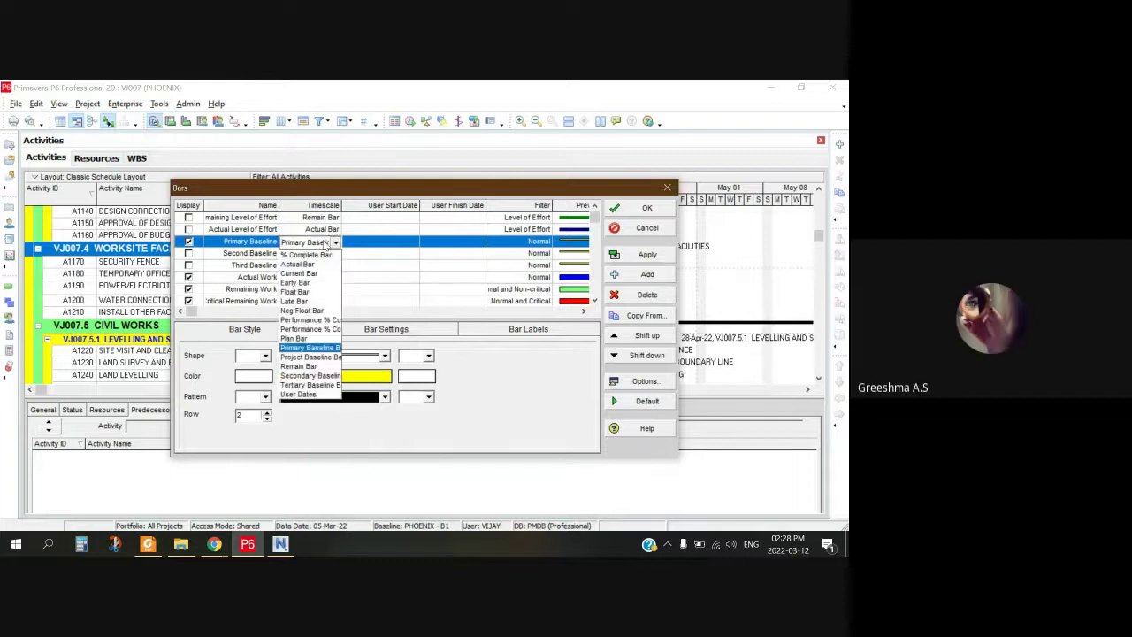
{"action": "left_click", "coordinate": [333, 243]}
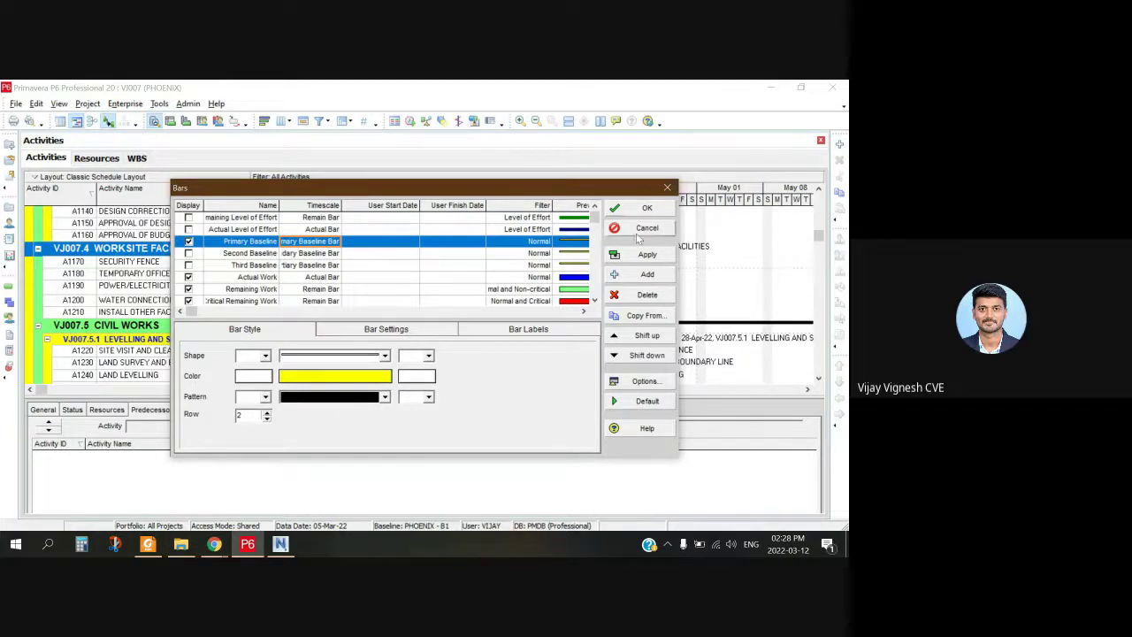
{"action": "left_click", "coordinate": [612, 254]}
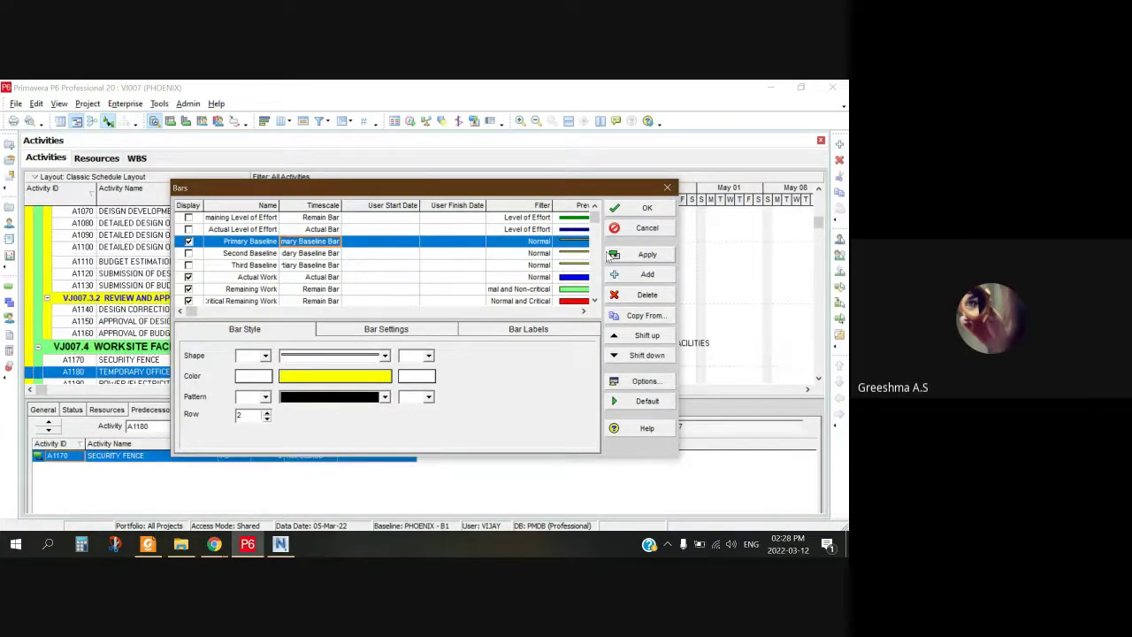
{"action": "left_click", "coordinate": [645, 210]}
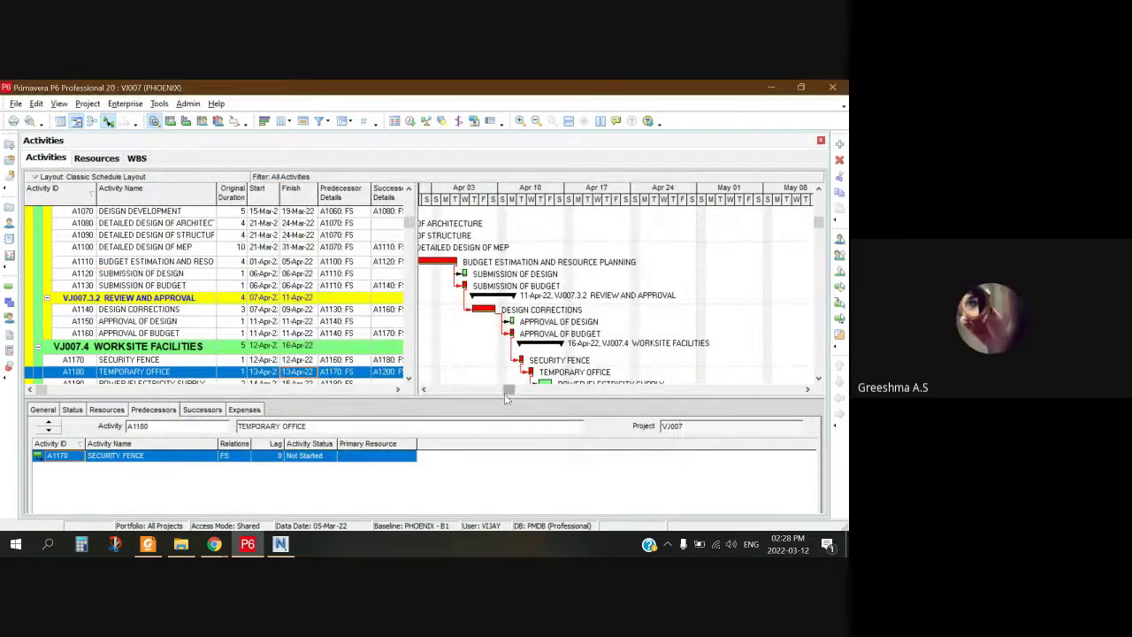
{"action": "left_click_drag", "start_coordinate": [510, 390], "coordinate": [439, 390]}
{"action": "scroll", "coordinate": [464, 394], "scroll_direction": "up", "scroll_amount": 2}
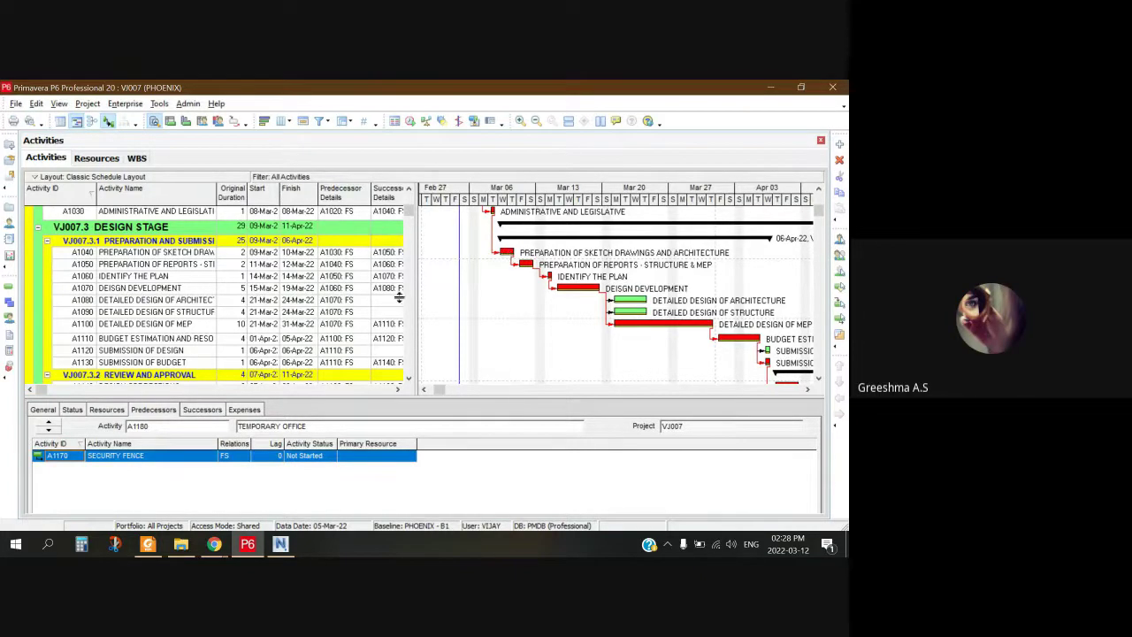
Step: Reopen Bars, change the Primary Baseline bar's shape, and apply it in yellow
{"action": "mouse_move", "coordinate": [215, 547]}
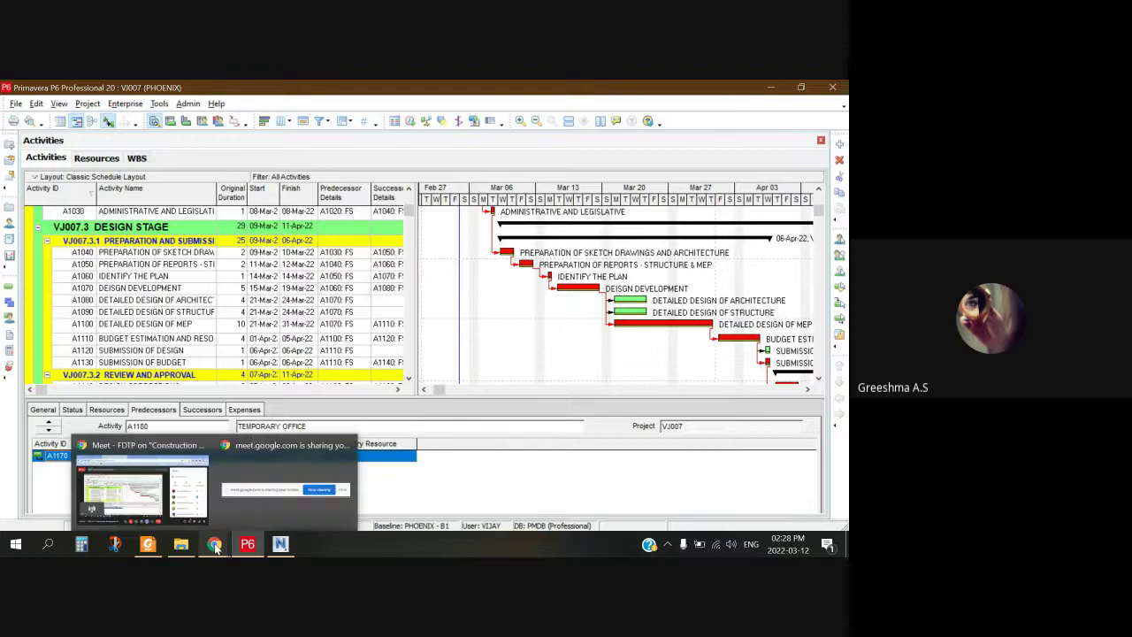
{"action": "right_click", "coordinate": [568, 289]}
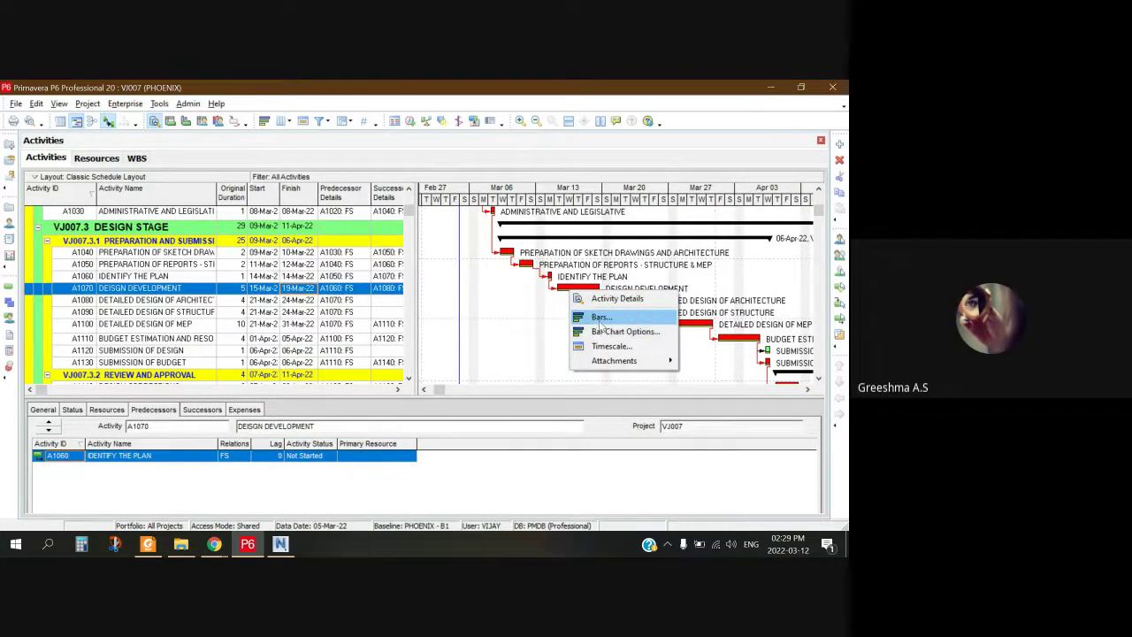
{"action": "left_click", "coordinate": [598, 318]}
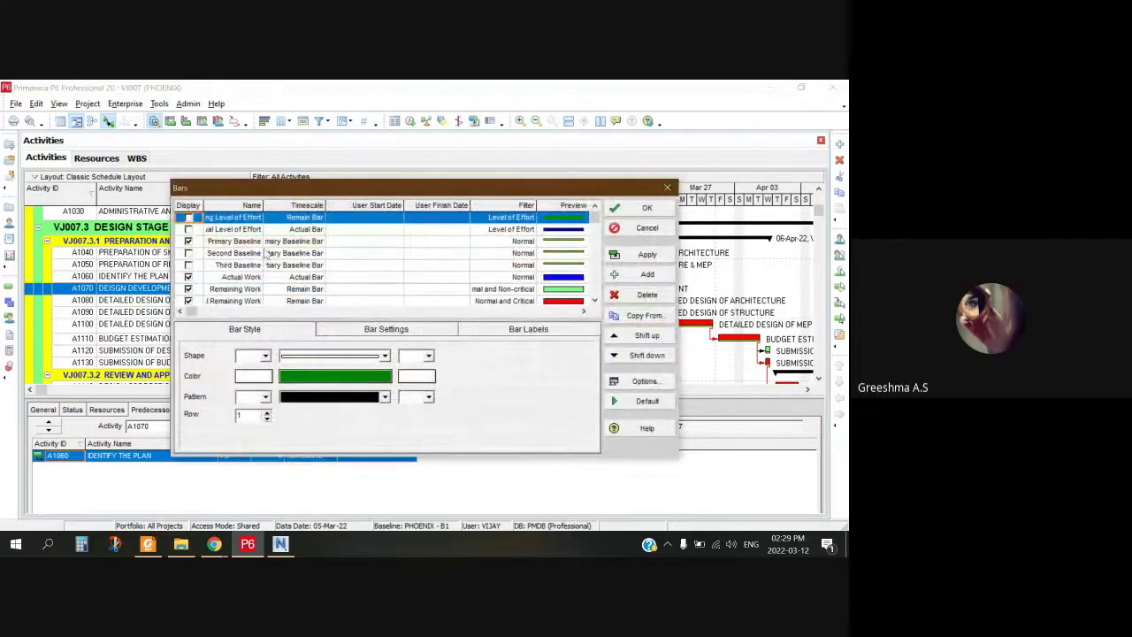
{"action": "left_click", "coordinate": [256, 240]}
{"action": "left_click", "coordinate": [332, 356]}
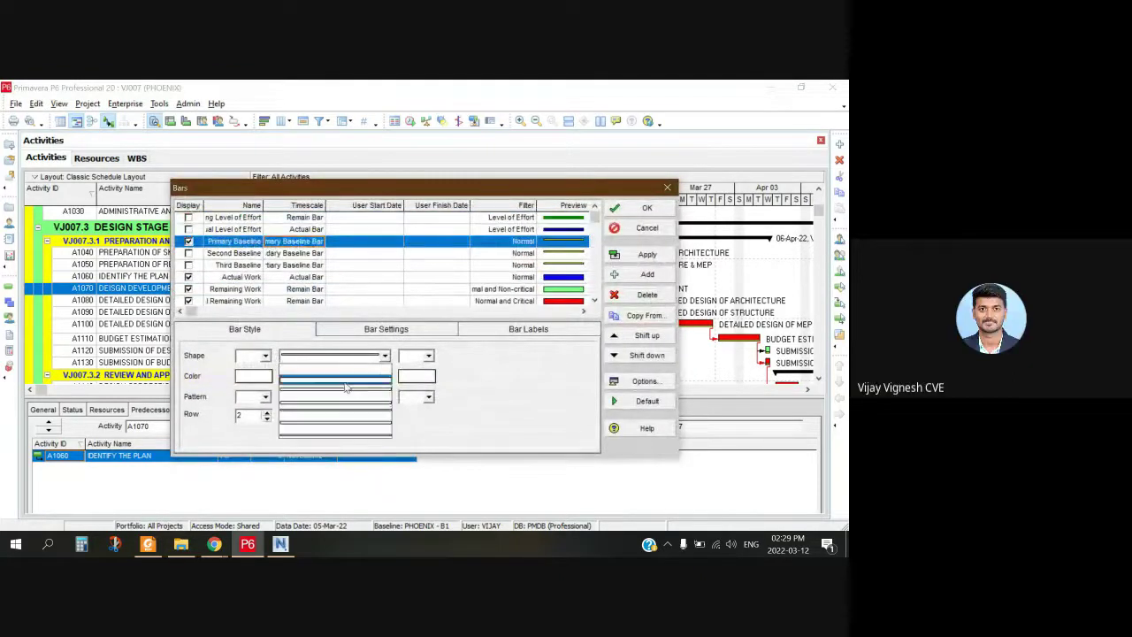
{"action": "left_click", "coordinate": [345, 386]}
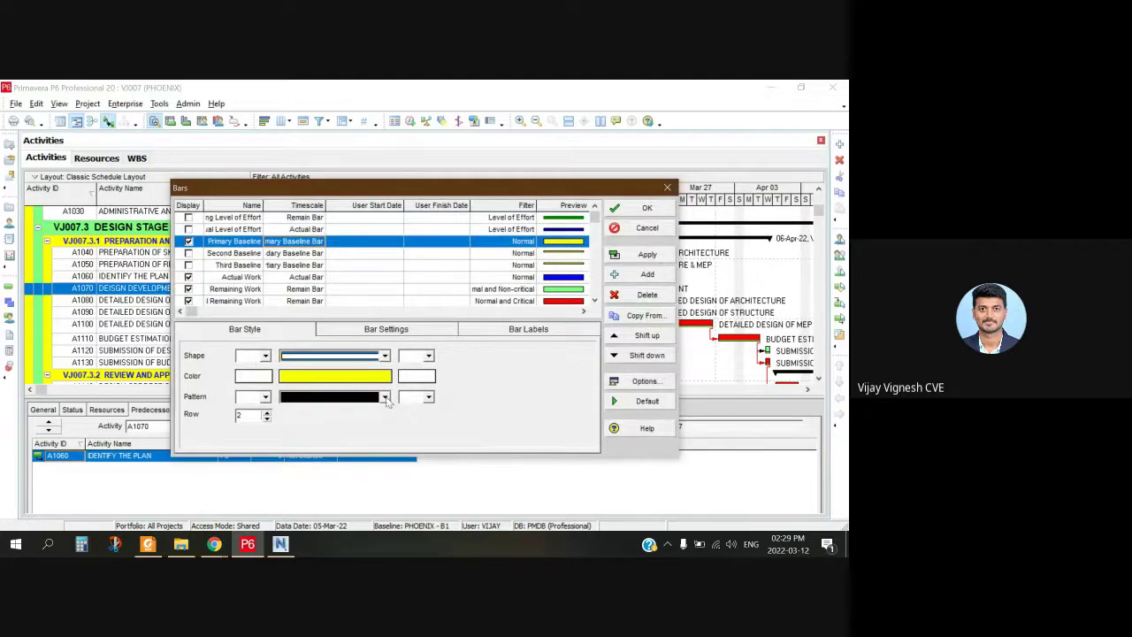
{"action": "left_click", "coordinate": [644, 255]}
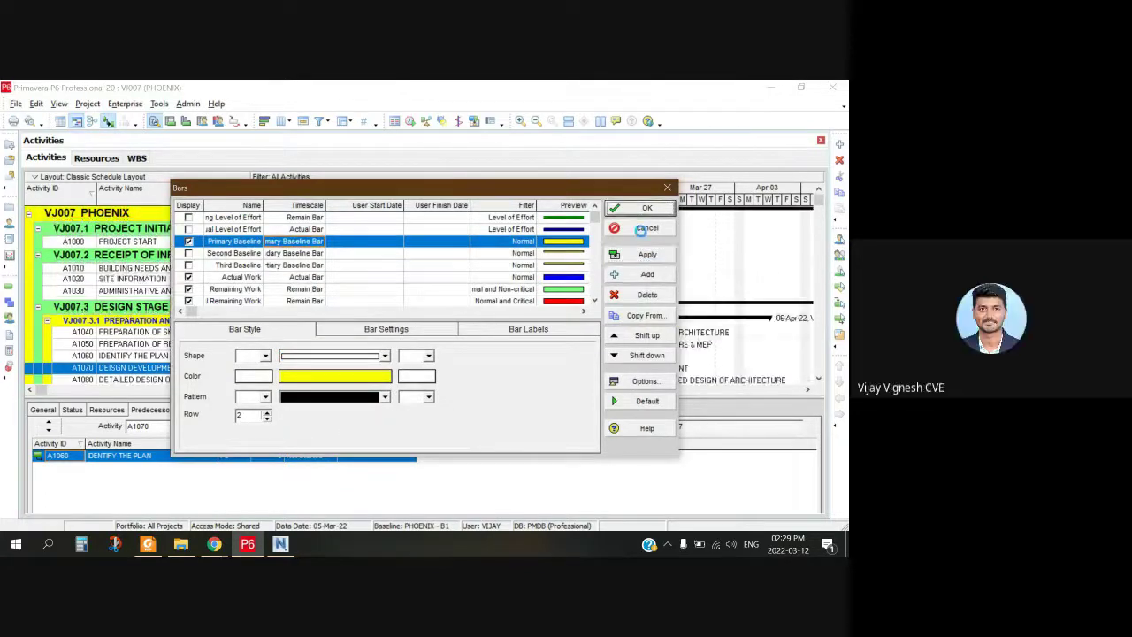
{"action": "left_click", "coordinate": [644, 228]}
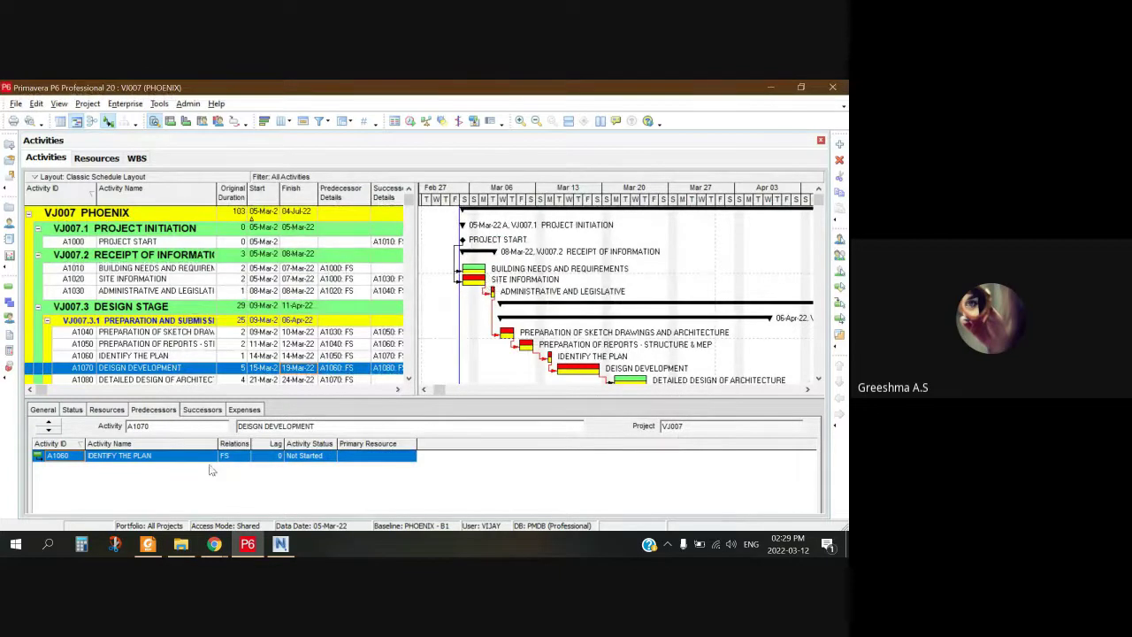
Step: Narrow the Activity ID column and widen the activity table to show Successor Details
{"action": "left_click", "coordinate": [214, 543]}
{"action": "left_click", "coordinate": [174, 493]}
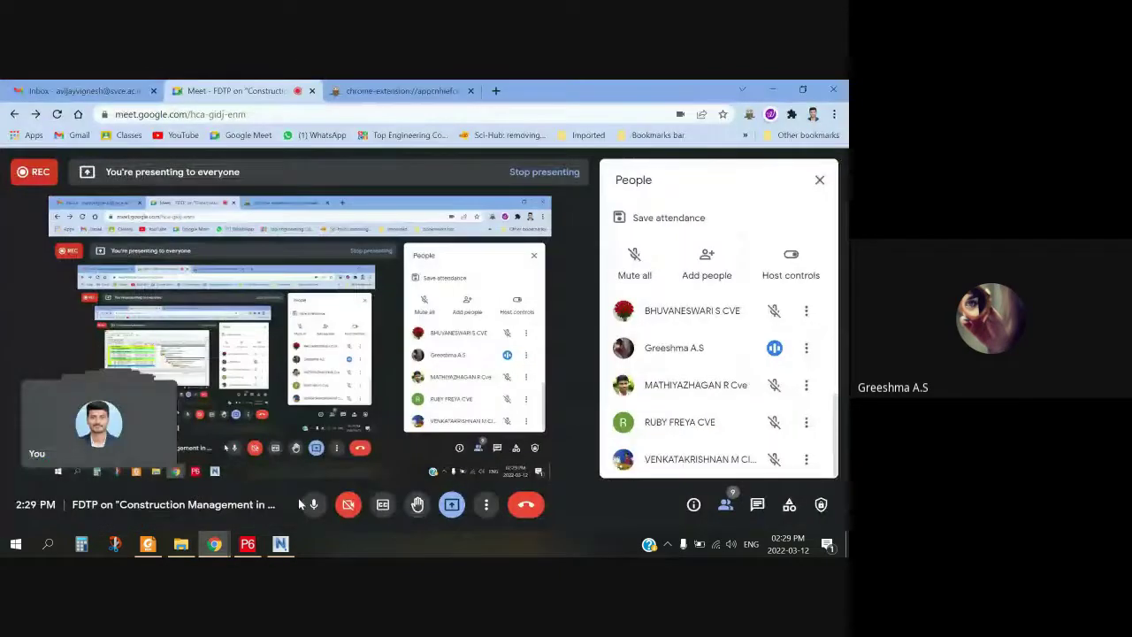
{"action": "left_click", "coordinate": [240, 546]}
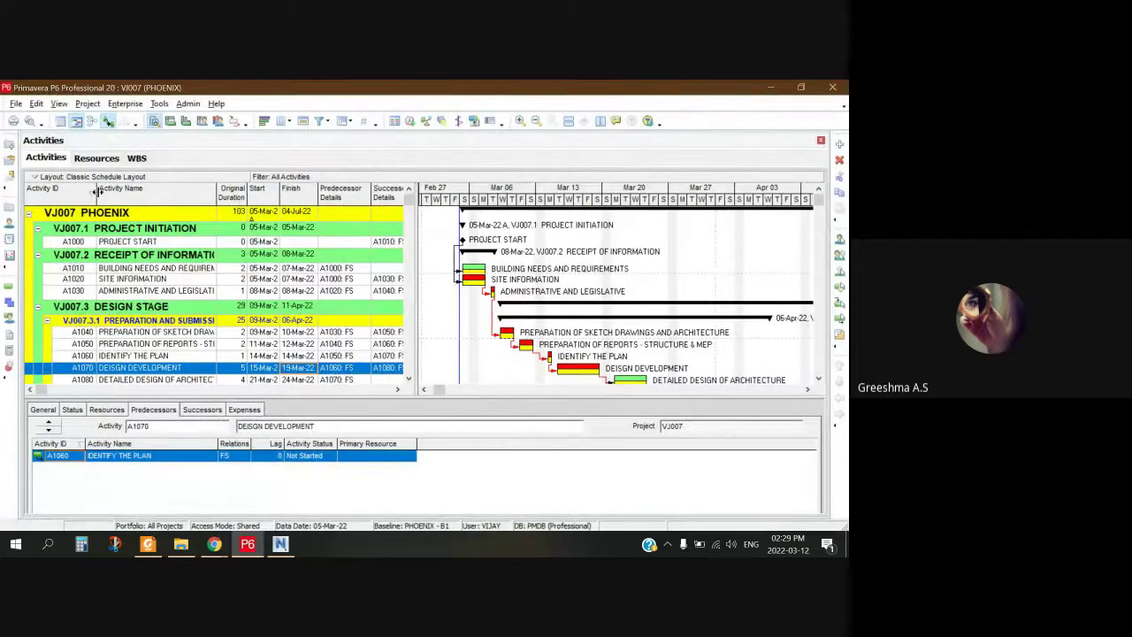
{"action": "left_click_drag", "start_coordinate": [94, 191], "coordinate": [101, 191]}
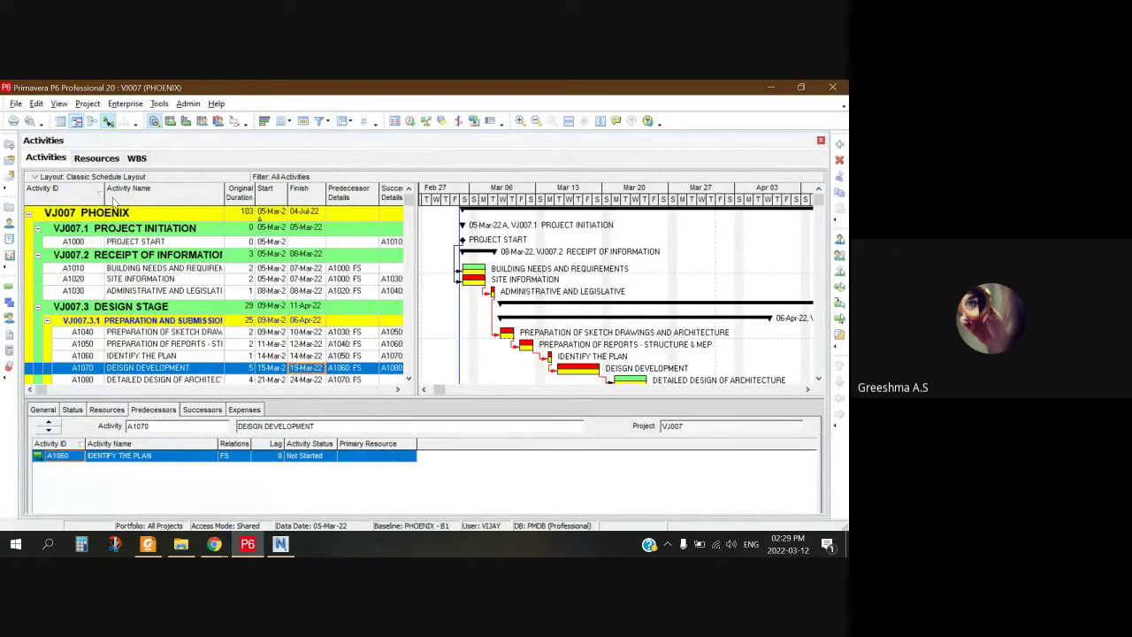
{"action": "left_click_drag", "start_coordinate": [418, 391], "coordinate": [437, 407]}
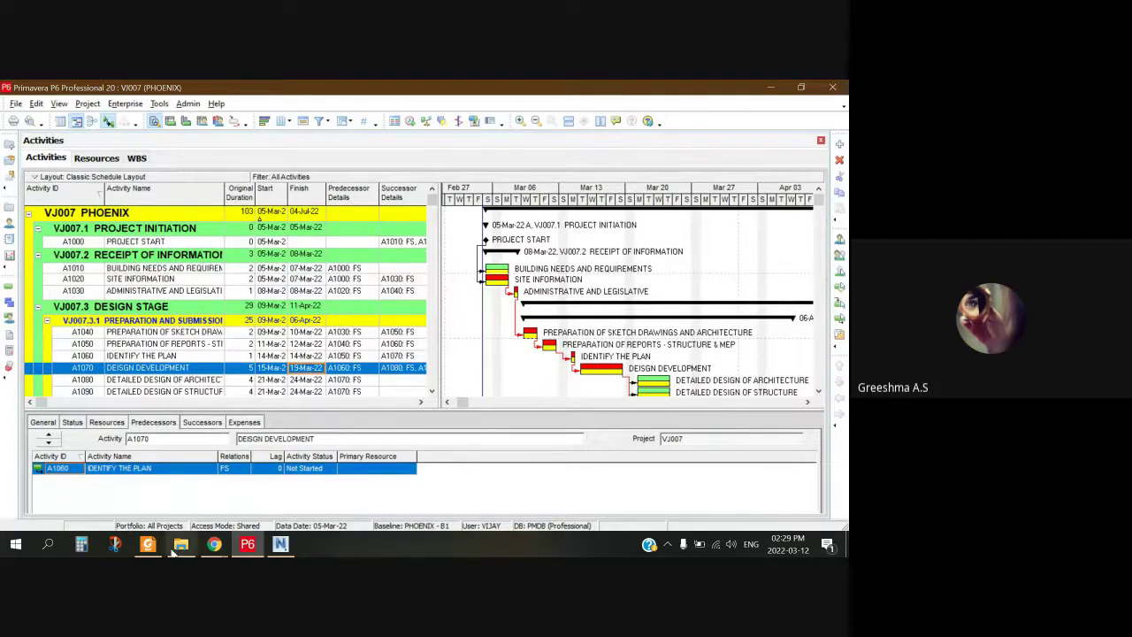
Step: Stop sharing the screen from the Meet bar so the MSR project comes back into view
{"action": "left_click", "coordinate": [214, 544]}
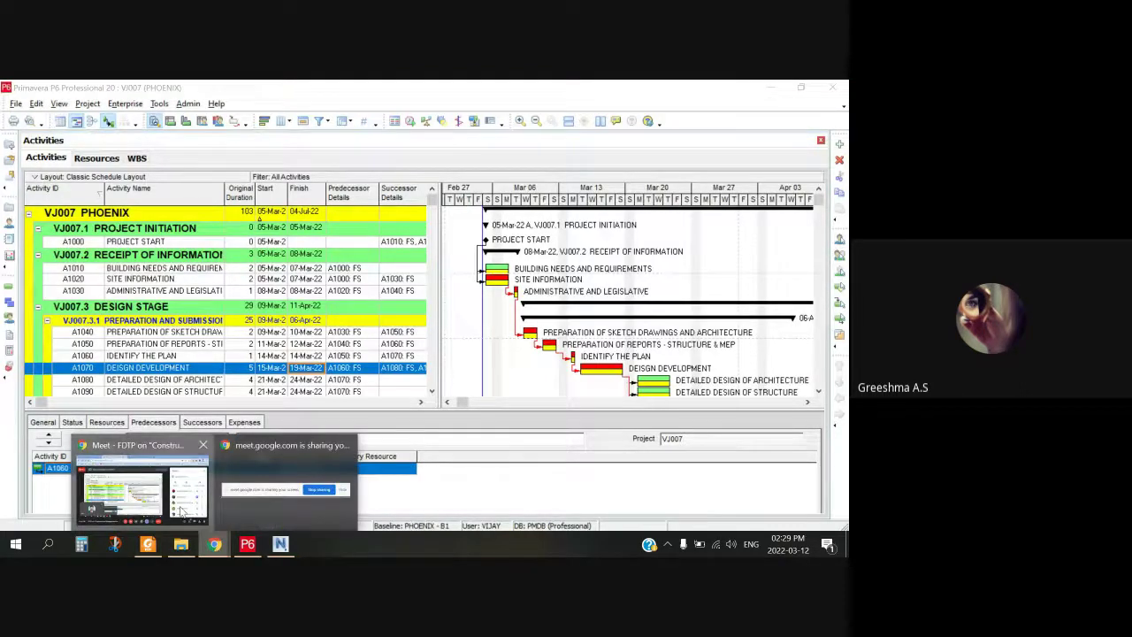
{"action": "left_click", "coordinate": [141, 489]}
{"action": "left_click", "coordinate": [247, 544]}
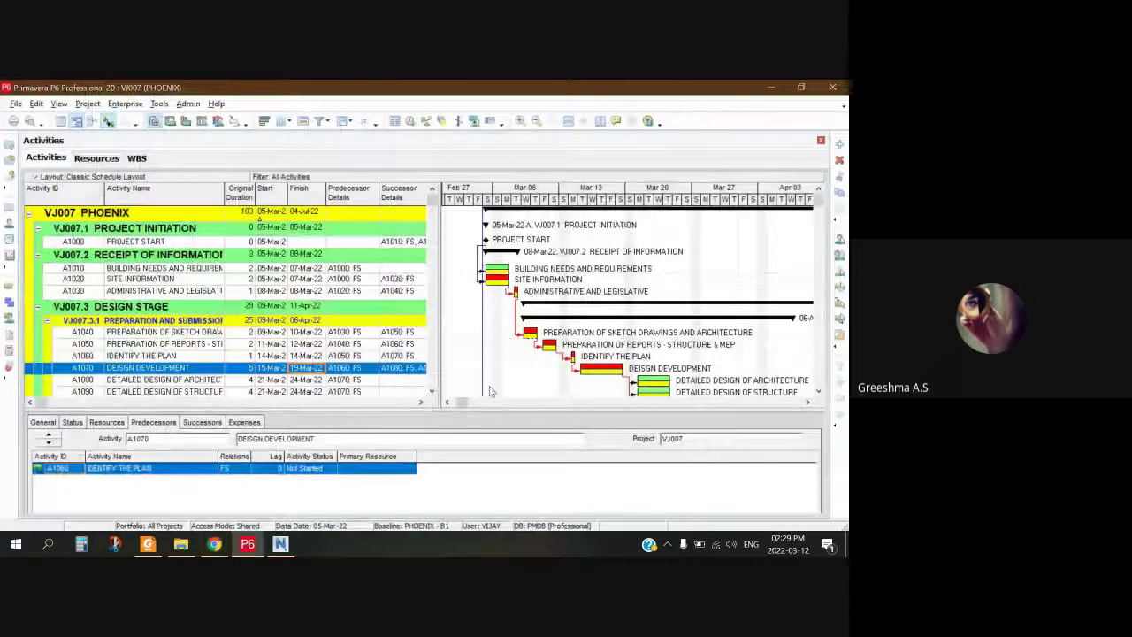
{"action": "left_click", "coordinate": [215, 546]}
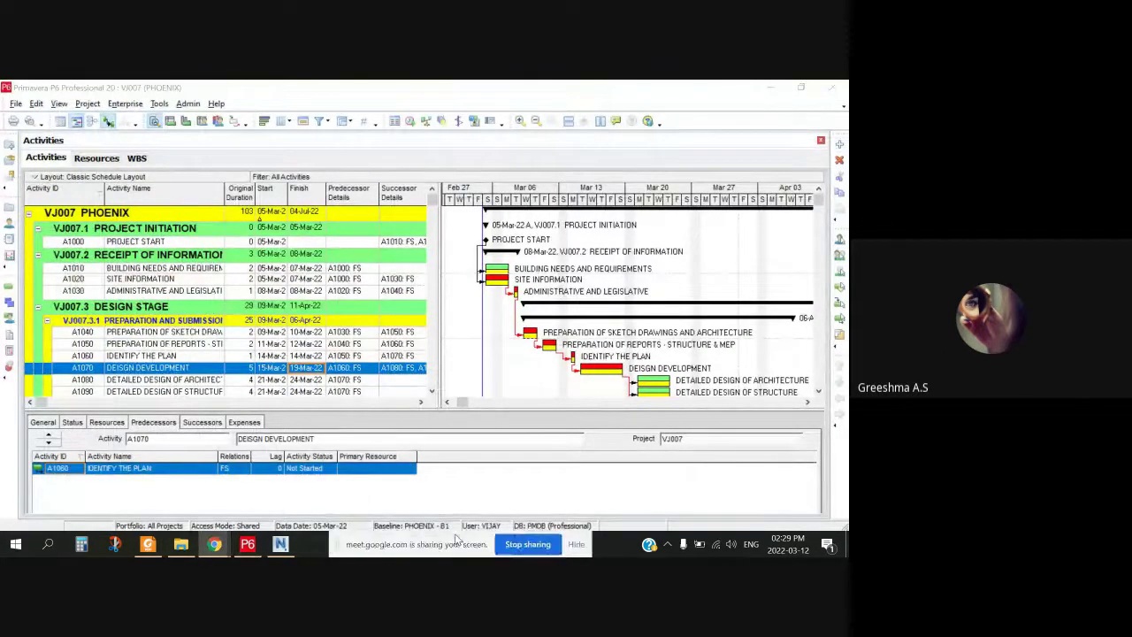
{"action": "left_click", "coordinate": [525, 541]}
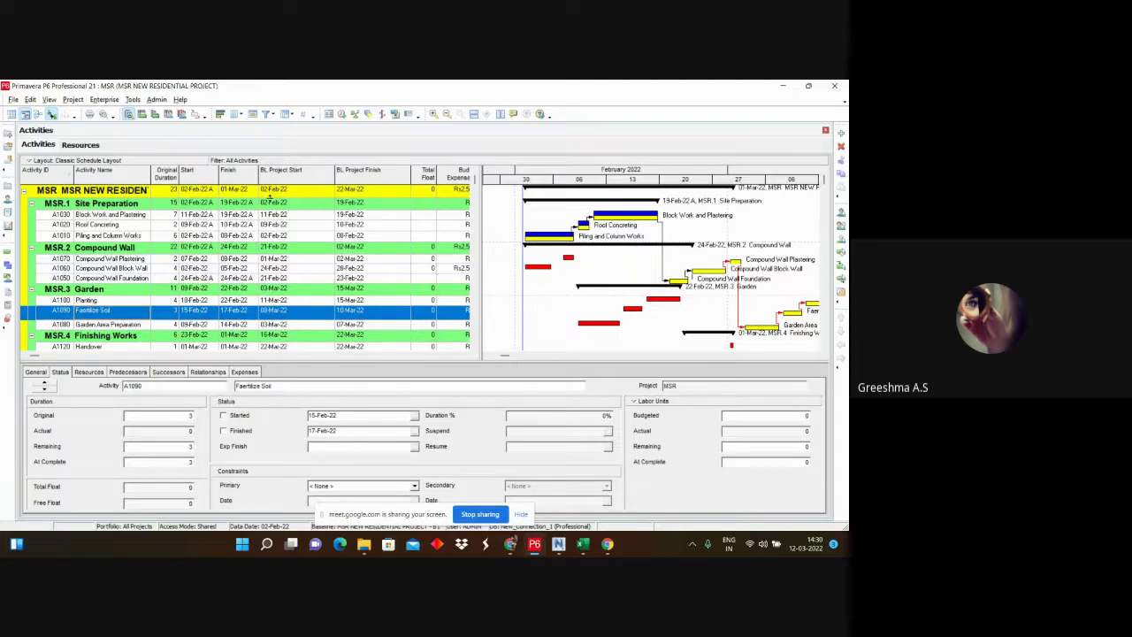
{"action": "left_click", "coordinate": [271, 202]}
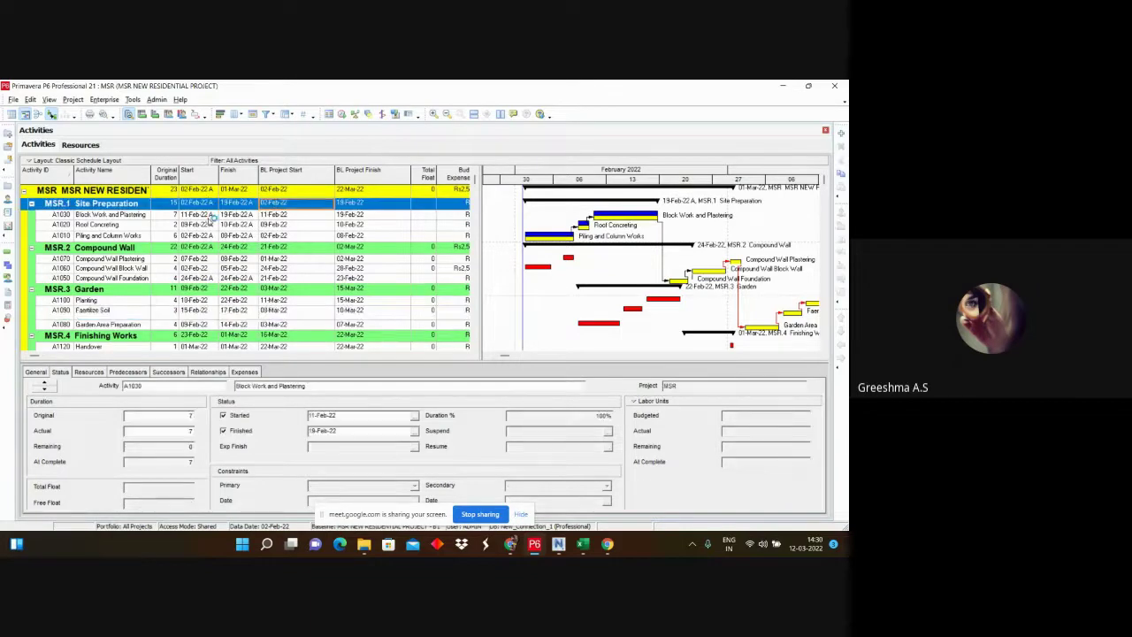
{"action": "left_click", "coordinate": [209, 215]}
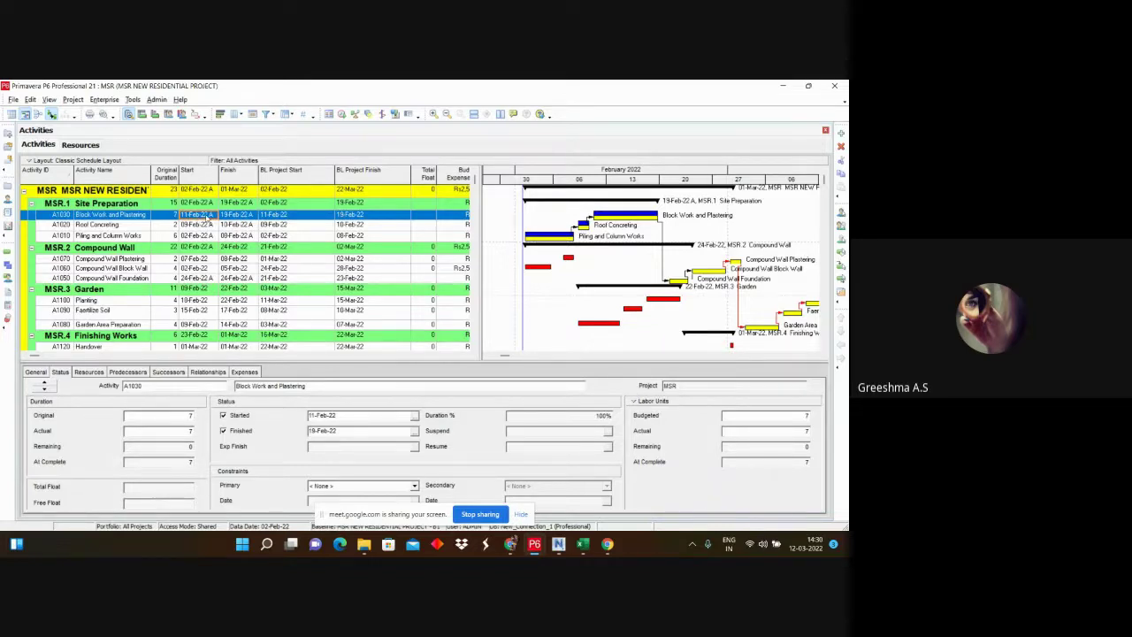
{"action": "left_click", "coordinate": [211, 217]}
{"action": "left_click", "coordinate": [212, 225]}
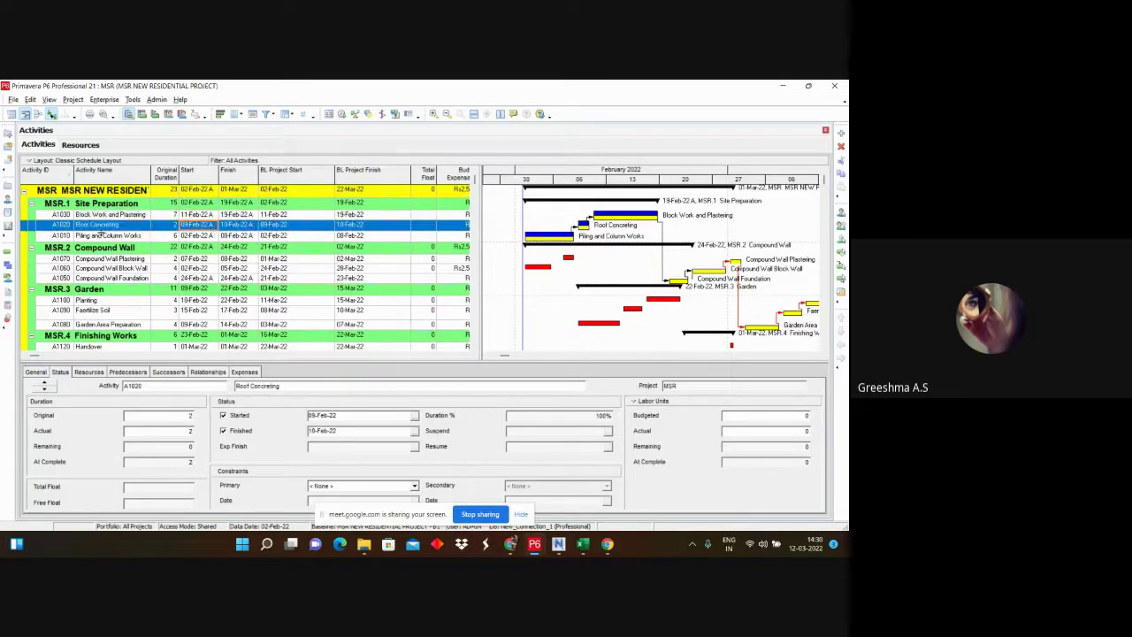
{"action": "left_click", "coordinate": [212, 227]}
{"action": "left_click", "coordinate": [214, 226]}
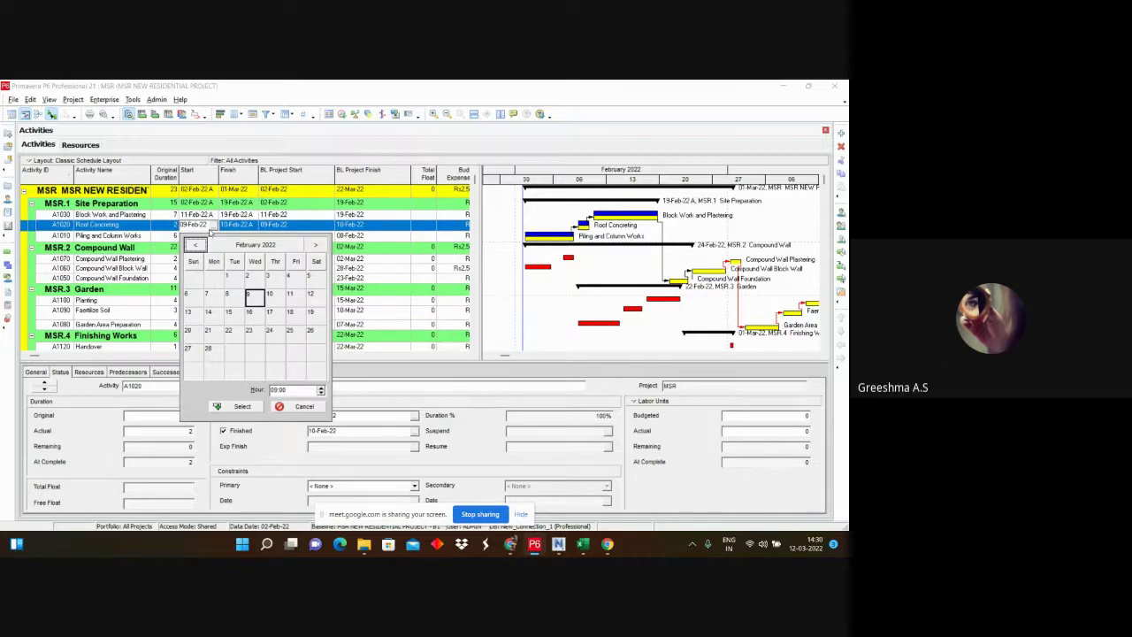
{"action": "left_click", "coordinate": [299, 302]}
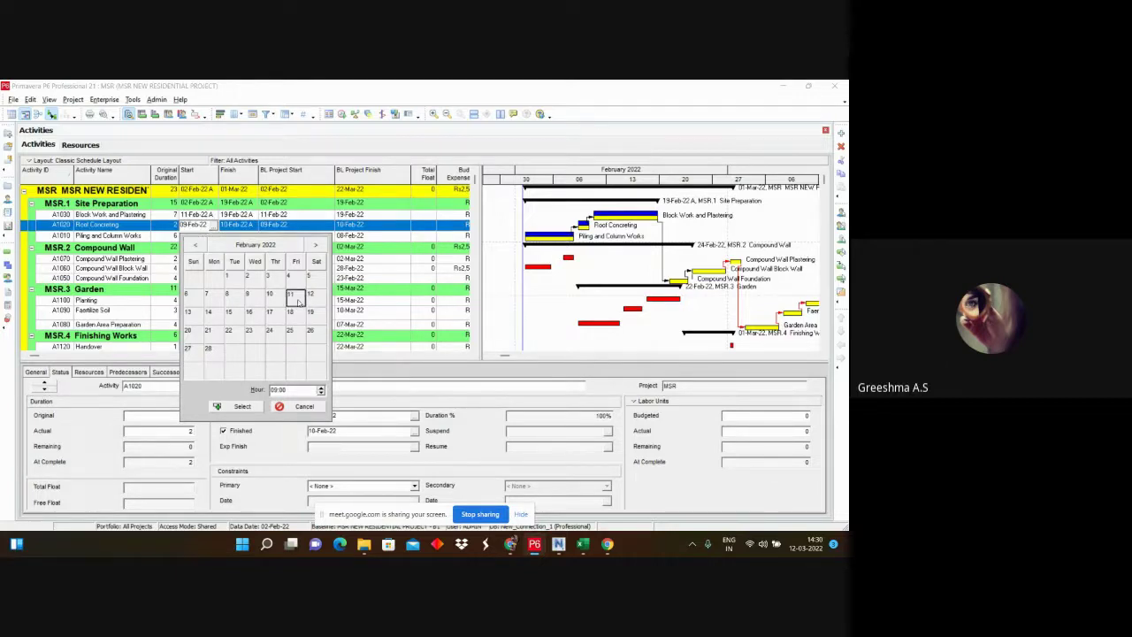
{"action": "double_click", "coordinate": [292, 298]}
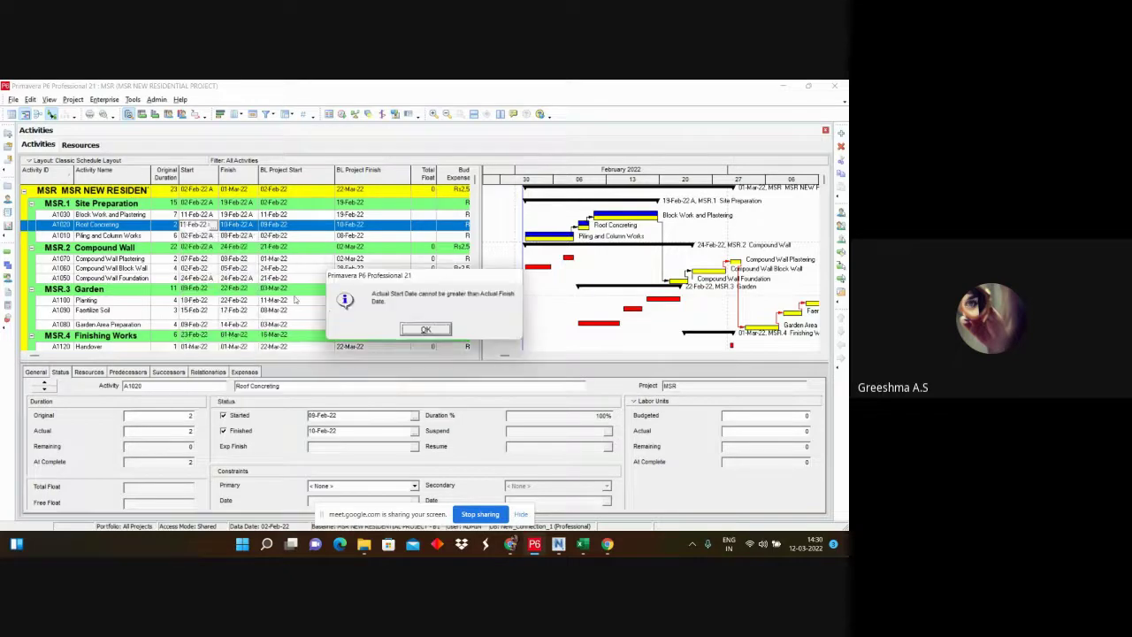
{"action": "left_click", "coordinate": [433, 327]}
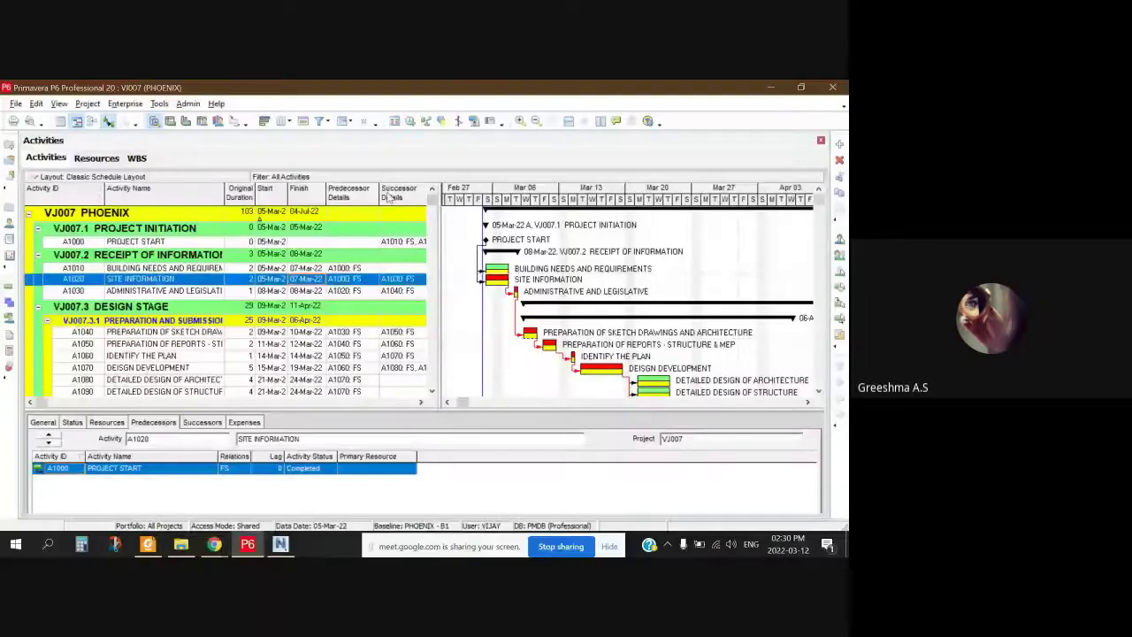
Step: Select the ADMINISTRATIVE AND LEGISLATIVE activity, A1030, in the activity table
{"action": "right_click", "coordinate": [389, 193]}
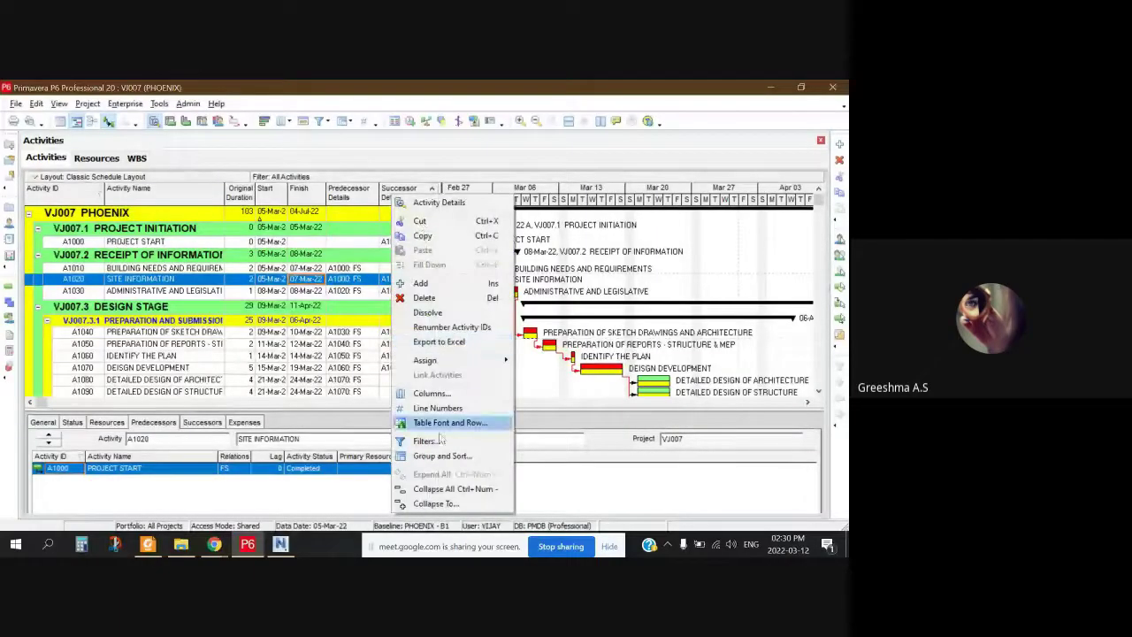
{"action": "left_click", "coordinate": [310, 375]}
{"action": "left_click", "coordinate": [305, 291]}
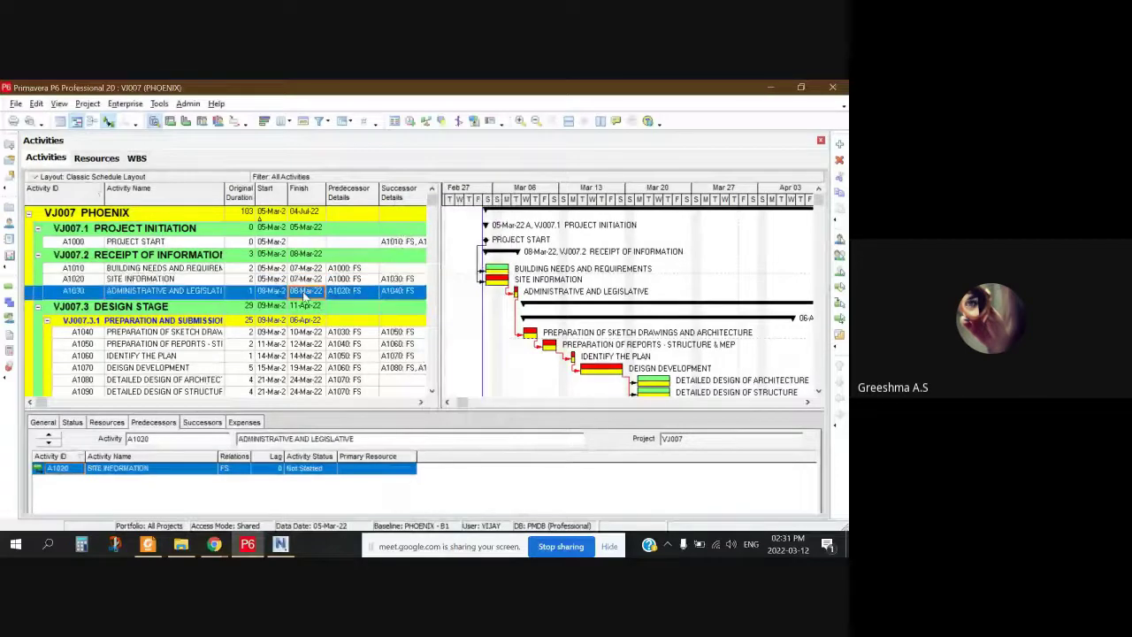
{"action": "right_click", "coordinate": [400, 195]}
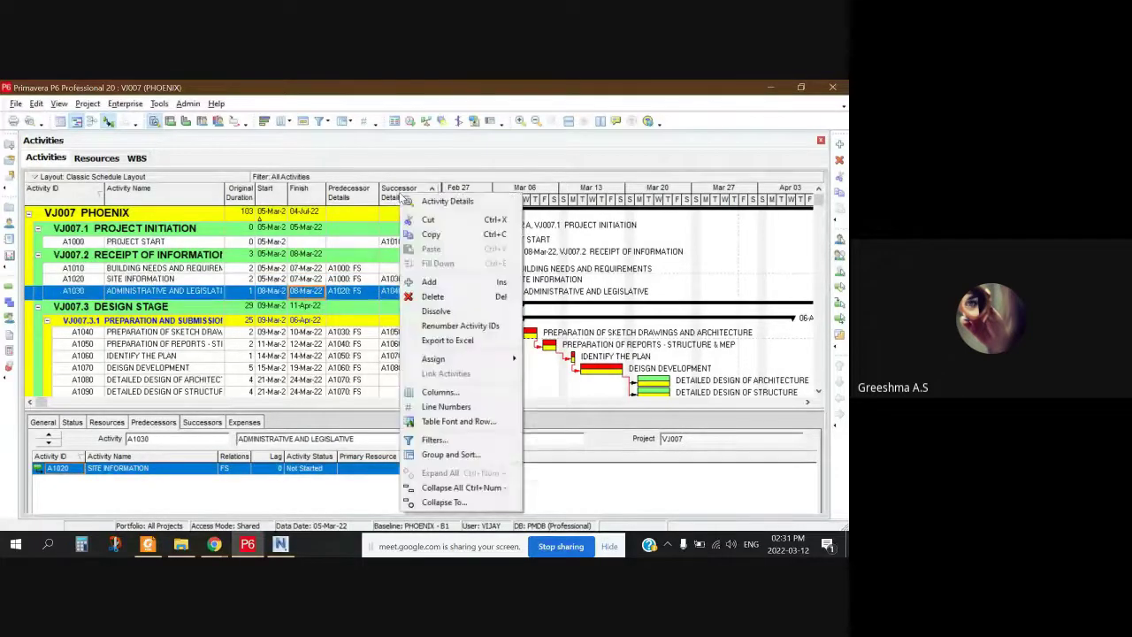
{"action": "left_click", "coordinate": [278, 350]}
{"action": "left_click", "coordinate": [279, 345]}
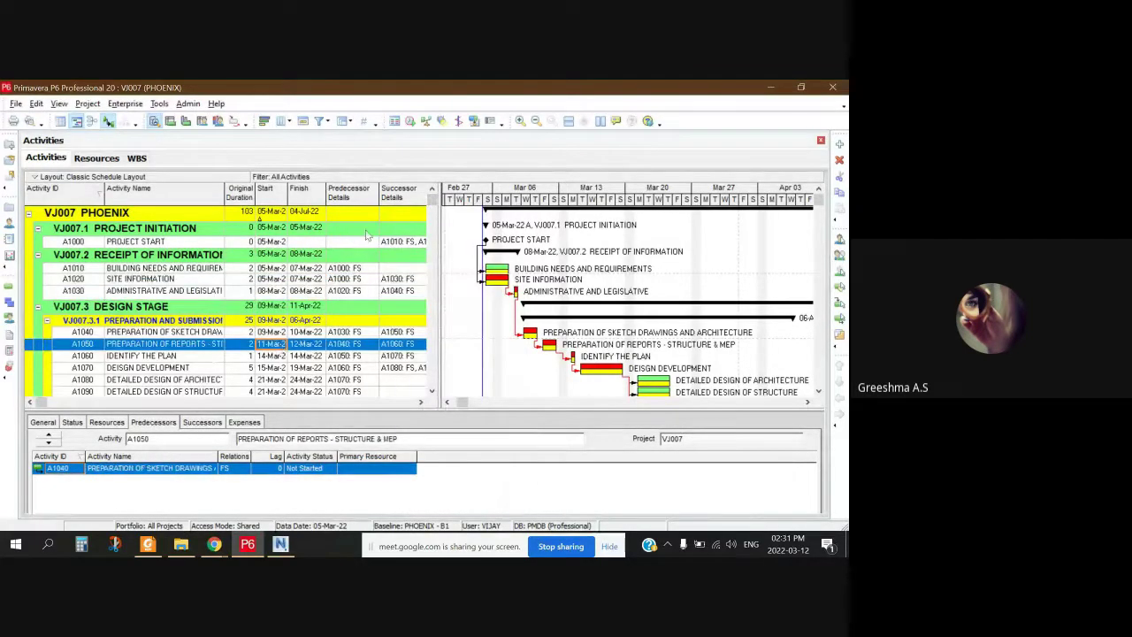
{"action": "left_click", "coordinate": [212, 292]}
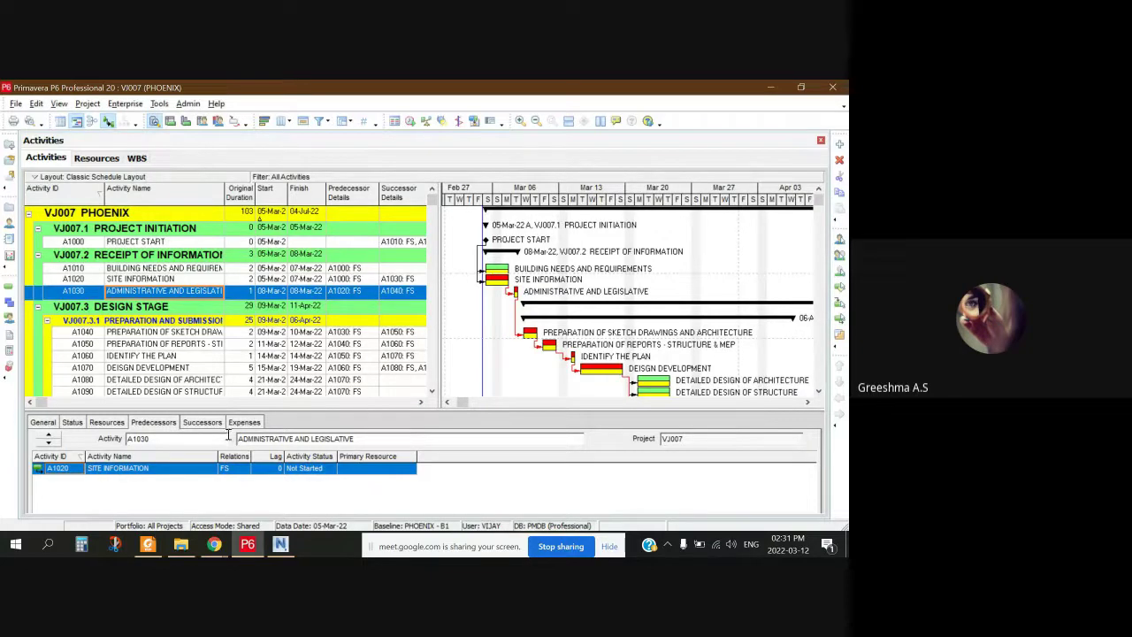
Step: Set A1030 to start 10-Mar-22 with a Start On or After constraint, then open Schedule
{"action": "left_click", "coordinate": [276, 292]}
{"action": "left_click", "coordinate": [281, 294]}
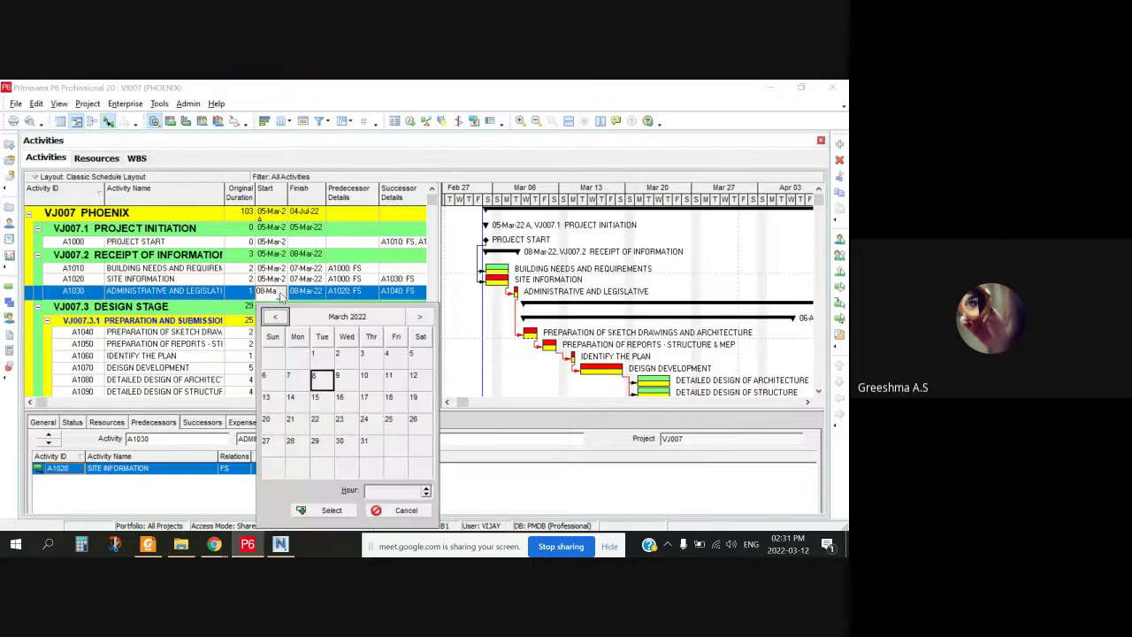
{"action": "left_click", "coordinate": [331, 510]}
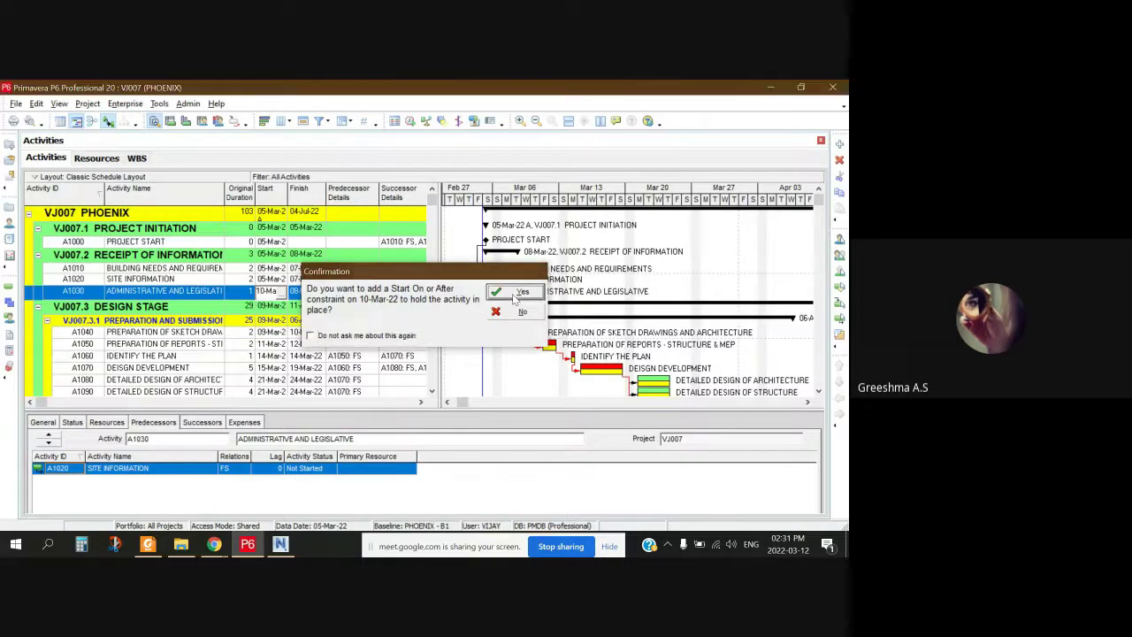
{"action": "left_click", "coordinate": [518, 293]}
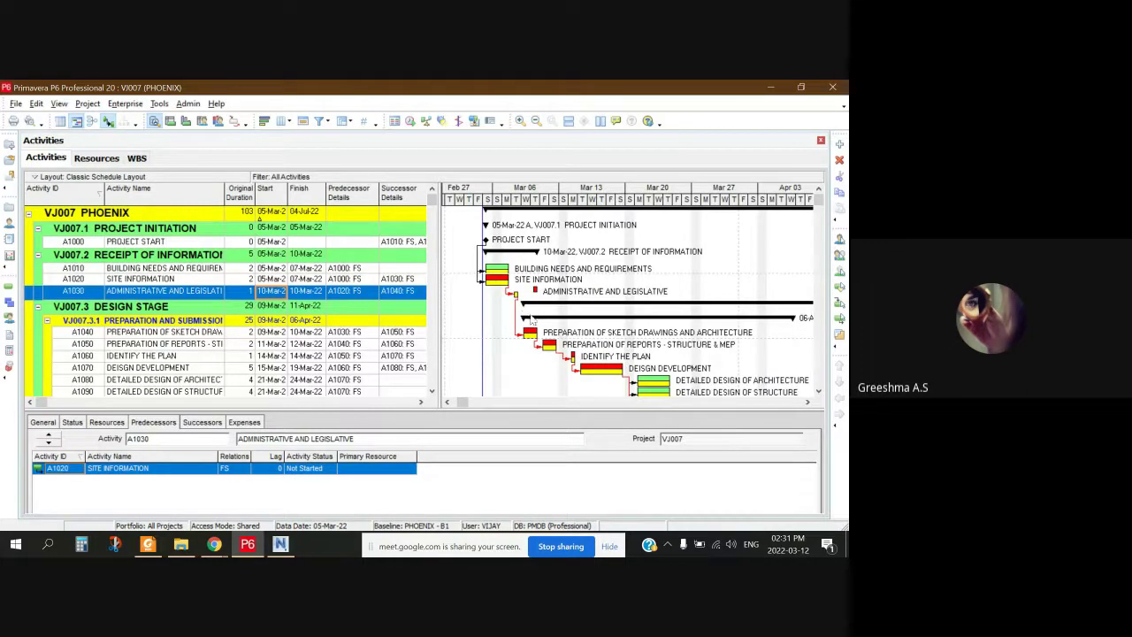
{"action": "left_click", "coordinate": [411, 123]}
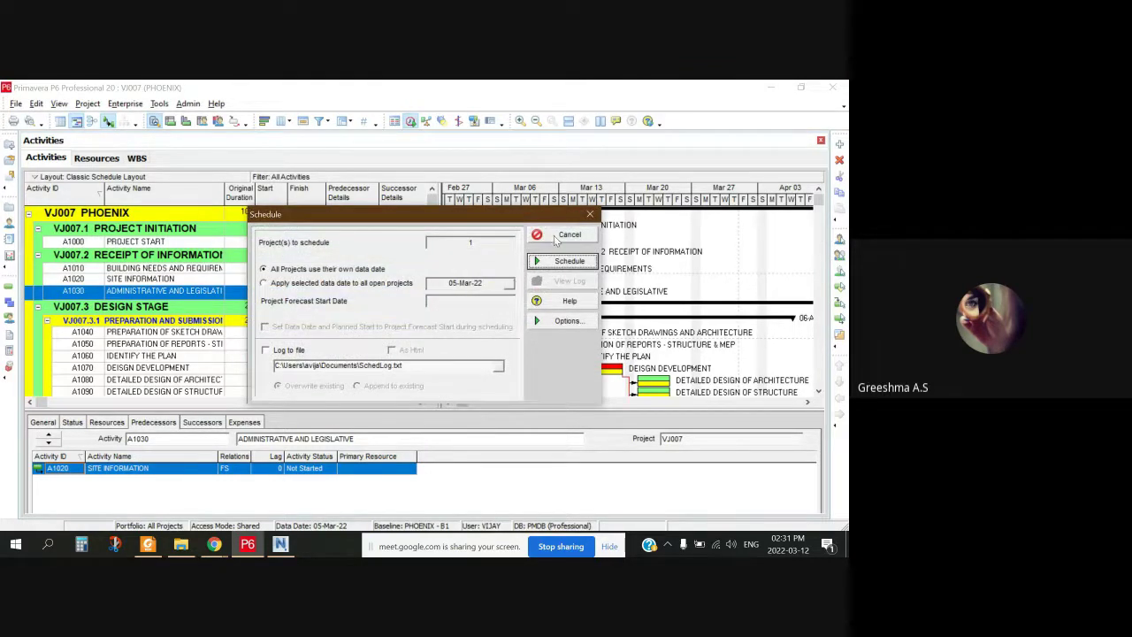
Step: Reschedule the project from the A1030 change, then return to Google Meet and unmute
{"action": "left_click", "coordinate": [540, 261]}
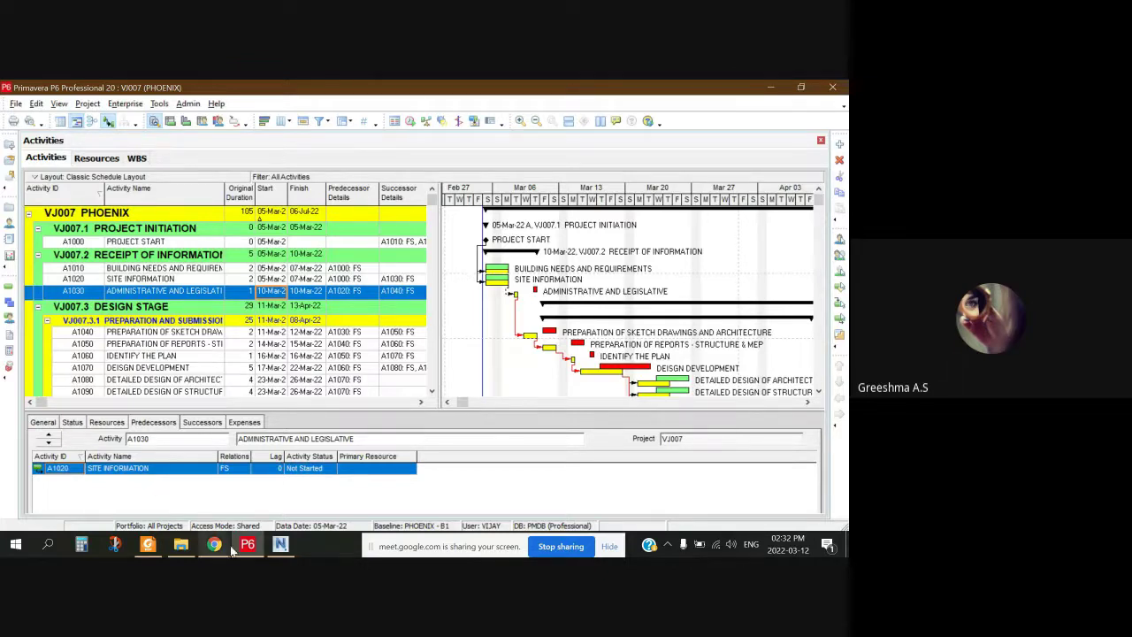
{"action": "mouse_move", "coordinate": [214, 544]}
{"action": "left_click", "coordinate": [187, 478]}
{"action": "left_click", "coordinate": [314, 504]}
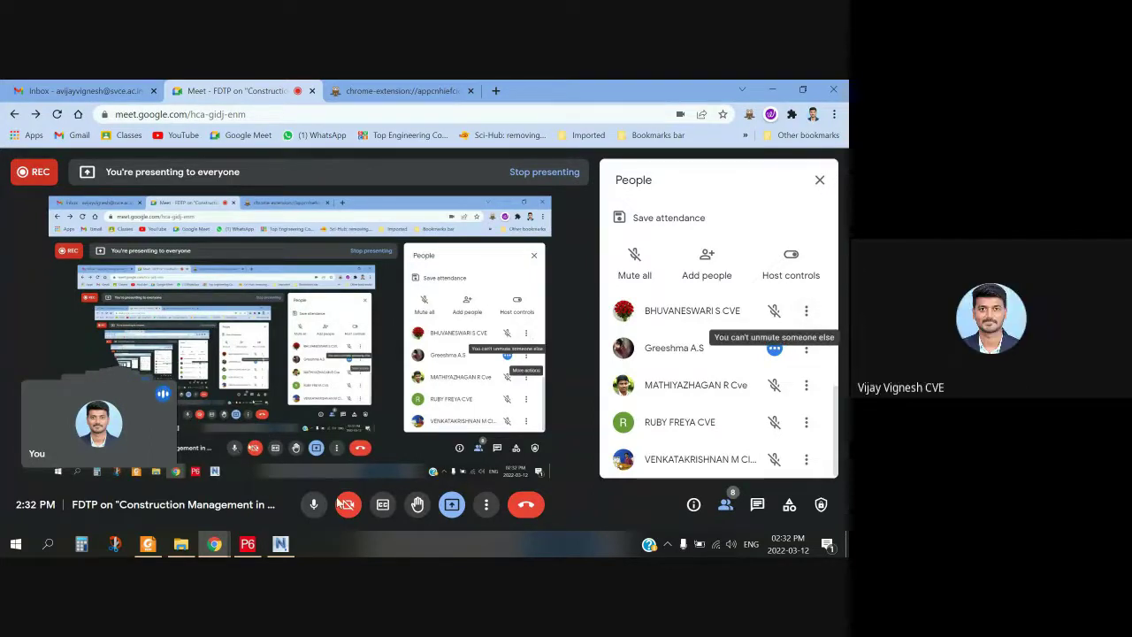
Step: Toggle the Google Meet microphone off and on several times
{"action": "left_click", "coordinate": [315, 505]}
{"action": "left_click", "coordinate": [317, 506]}
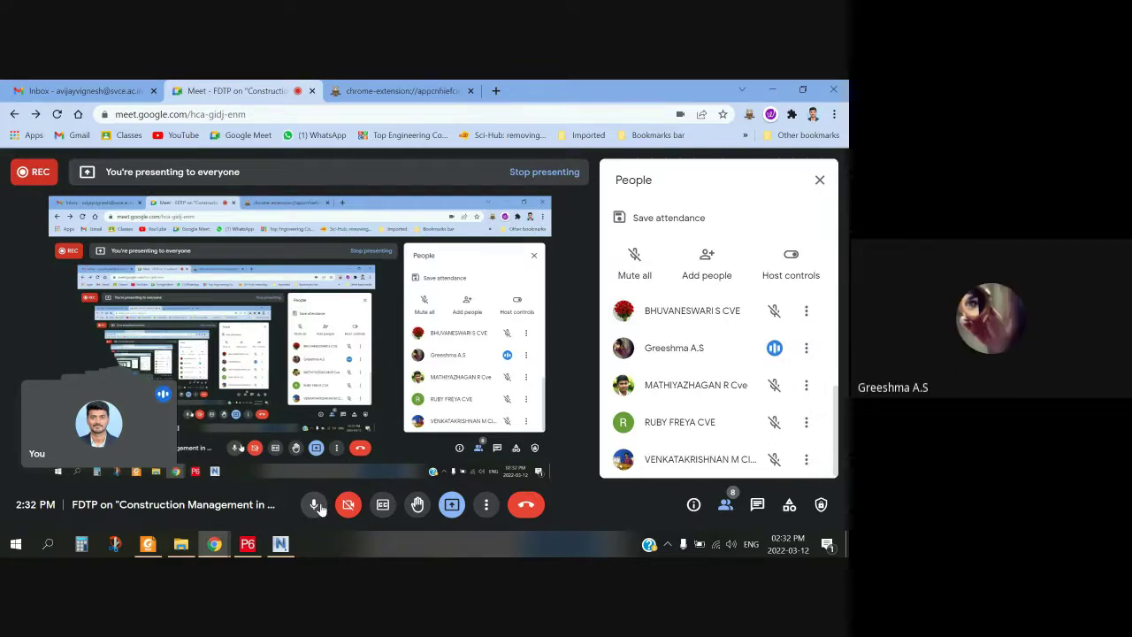
{"action": "left_click", "coordinate": [315, 505]}
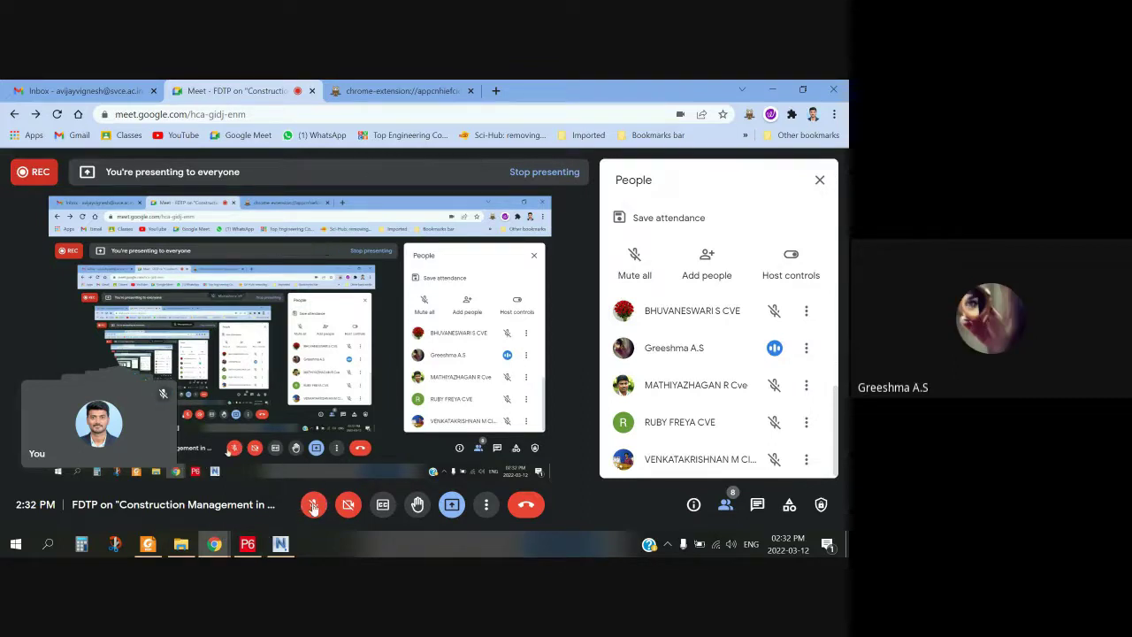
{"action": "left_click", "coordinate": [313, 505]}
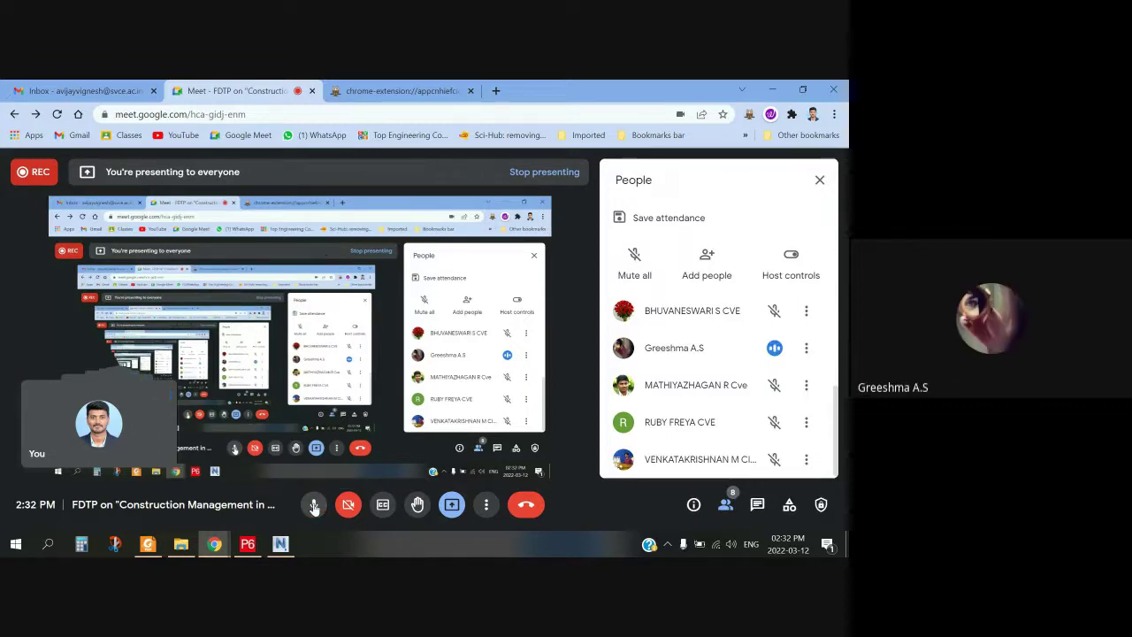
{"action": "left_click", "coordinate": [314, 506]}
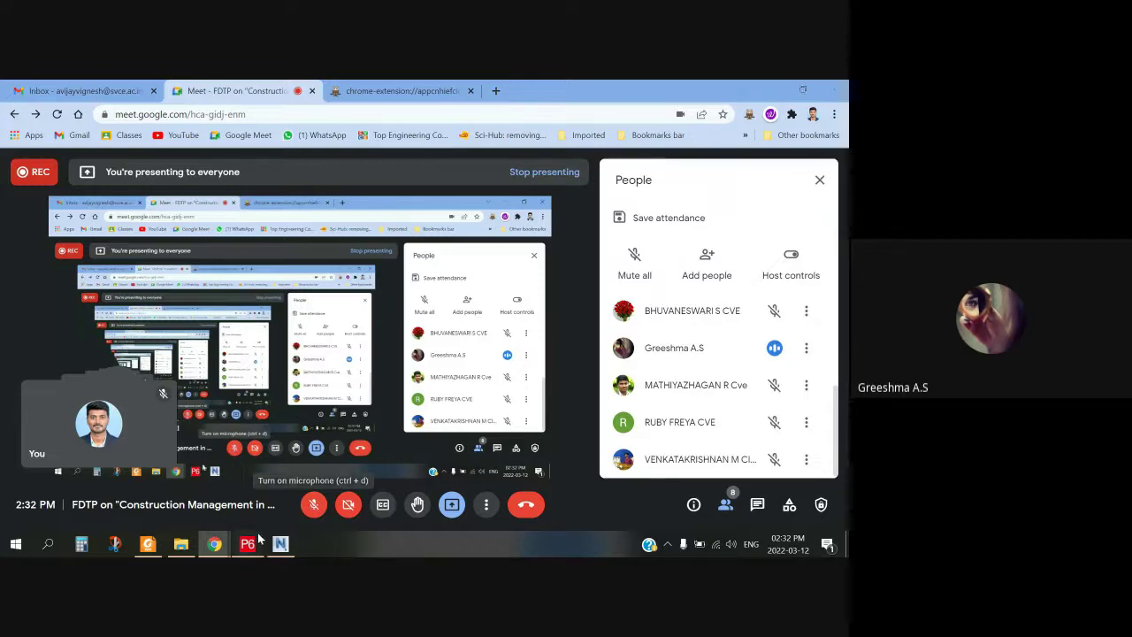
Step: Switch between the P6 schedule and the Google Meet window, minimizing and restoring P6
{"action": "left_click", "coordinate": [253, 542]}
{"action": "left_click", "coordinate": [214, 544]}
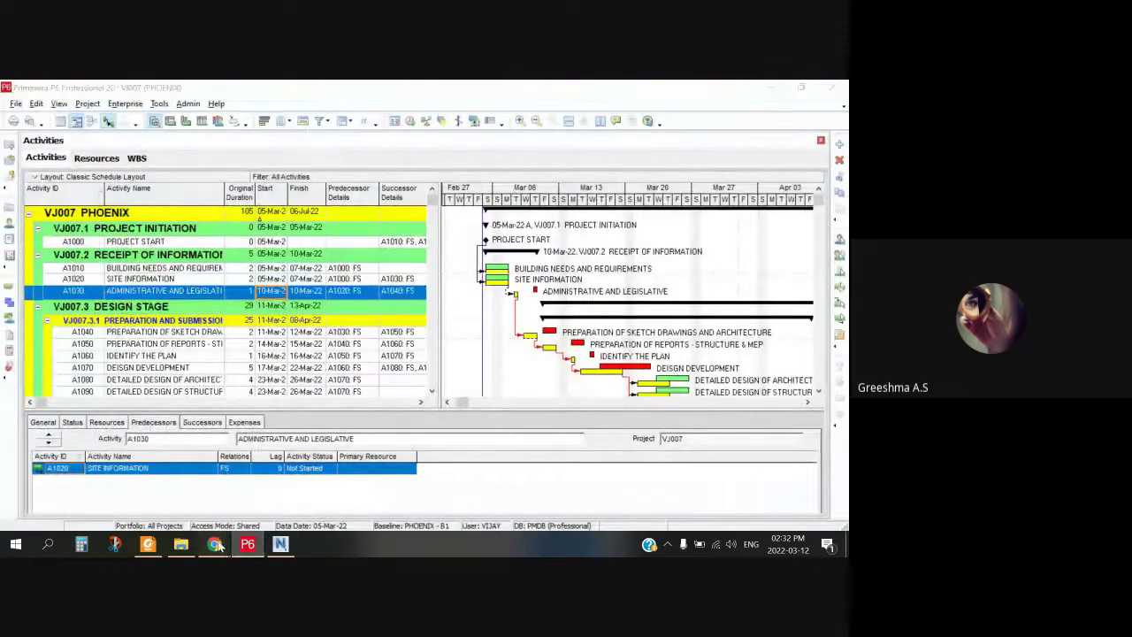
{"action": "left_click", "coordinate": [295, 487]}
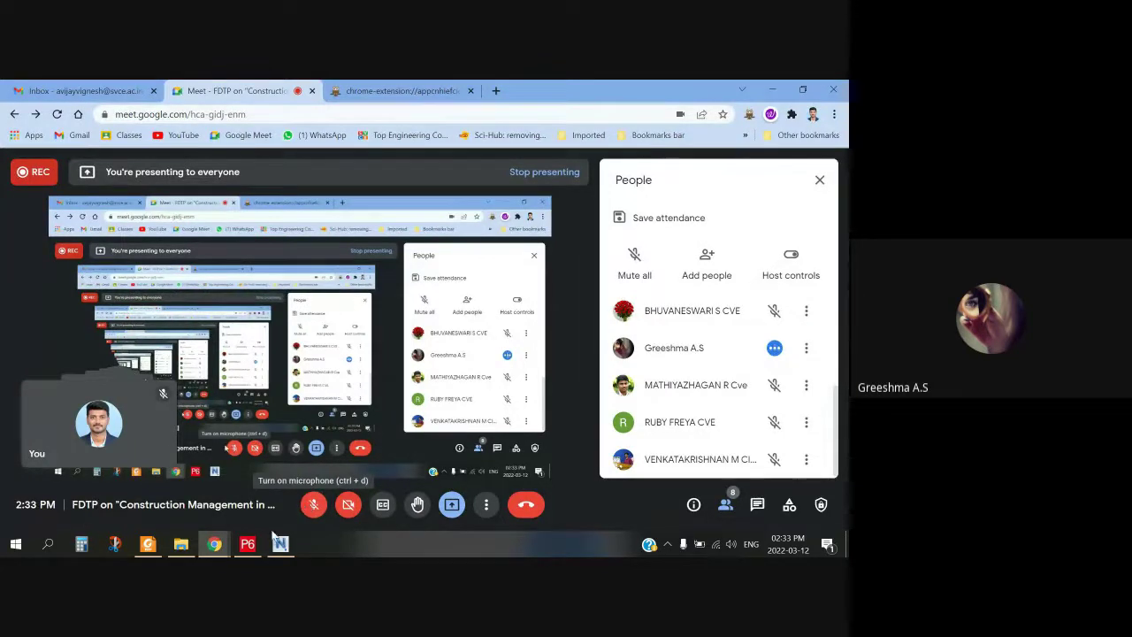
{"action": "left_click", "coordinate": [249, 545]}
{"action": "left_click", "coordinate": [252, 550]}
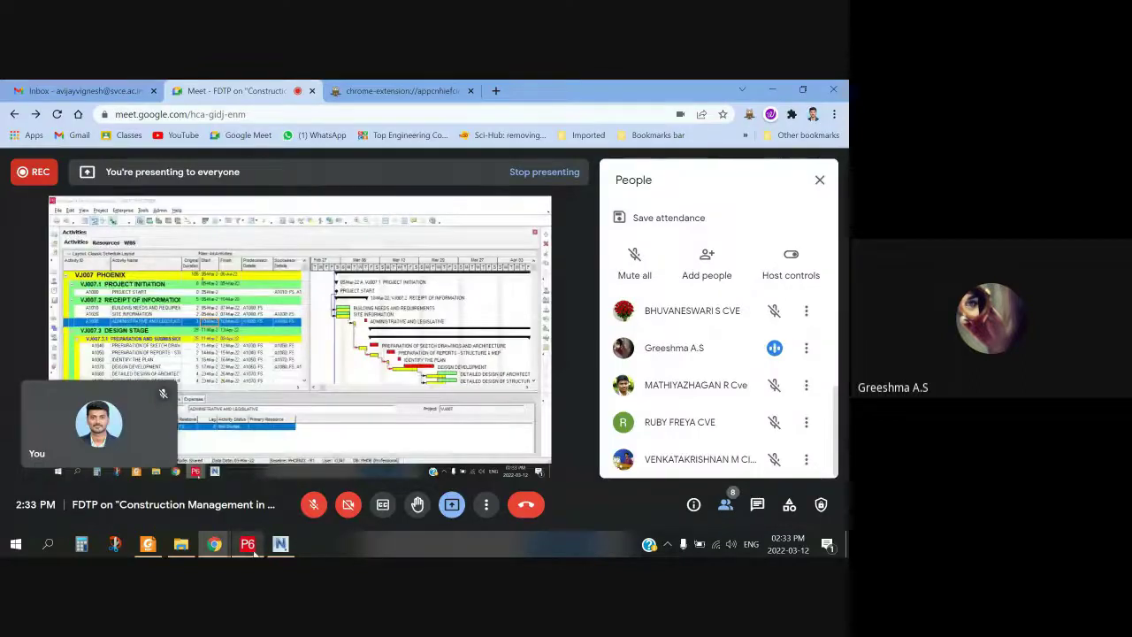
{"action": "left_click", "coordinate": [256, 551]}
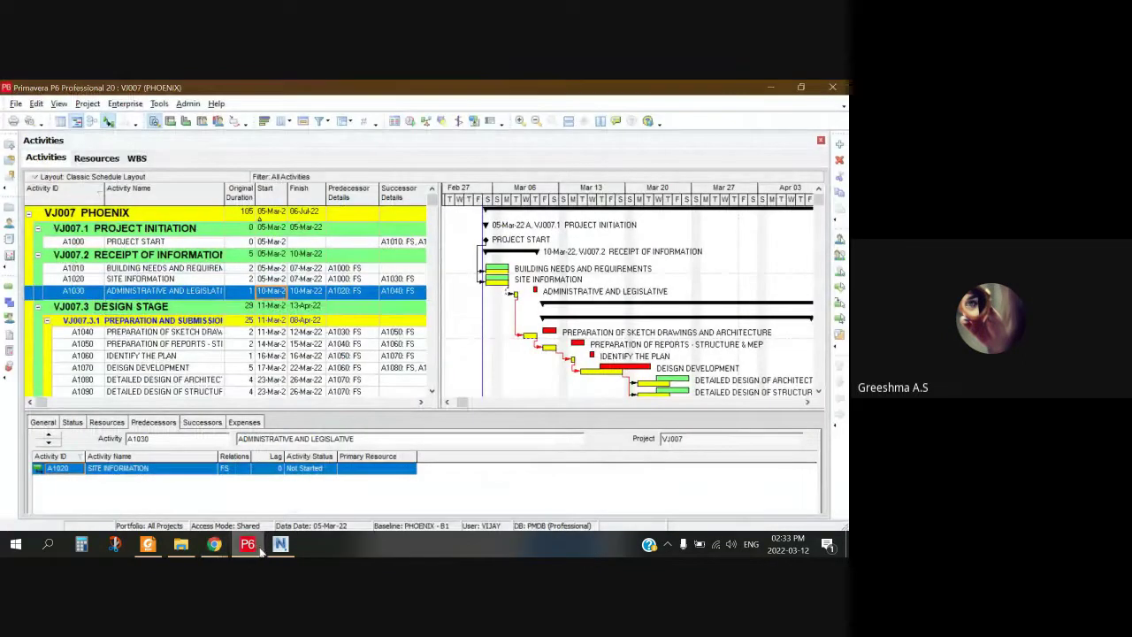
{"action": "left_click", "coordinate": [213, 545]}
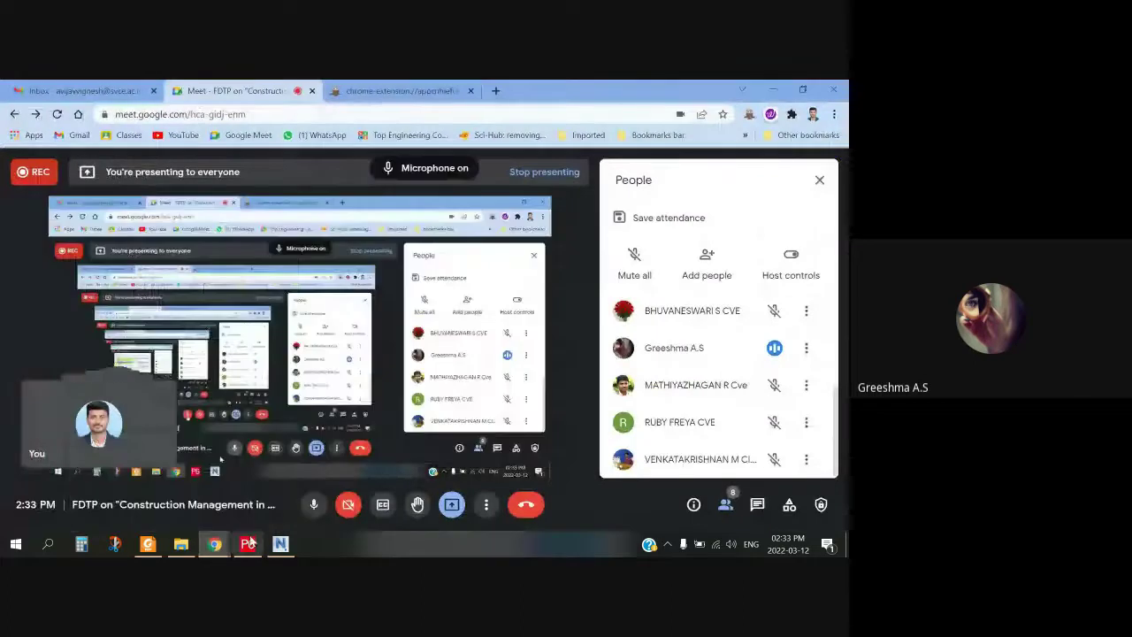
{"action": "left_click", "coordinate": [251, 543]}
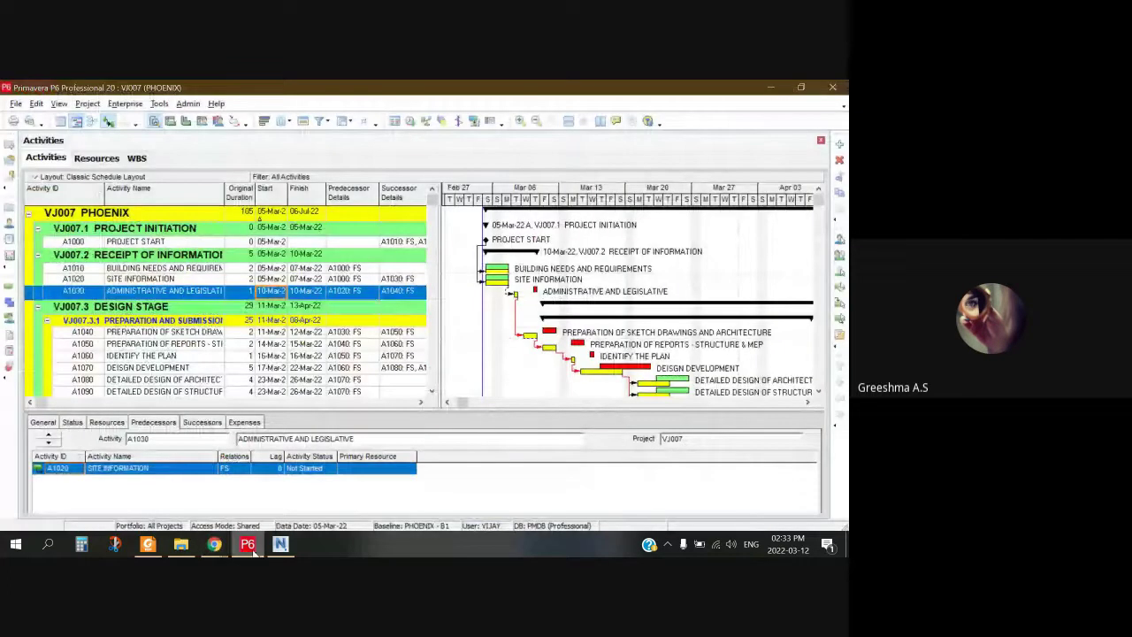
Step: Browse P6's Enterprise and Tools menus
{"action": "left_click", "coordinate": [125, 103]}
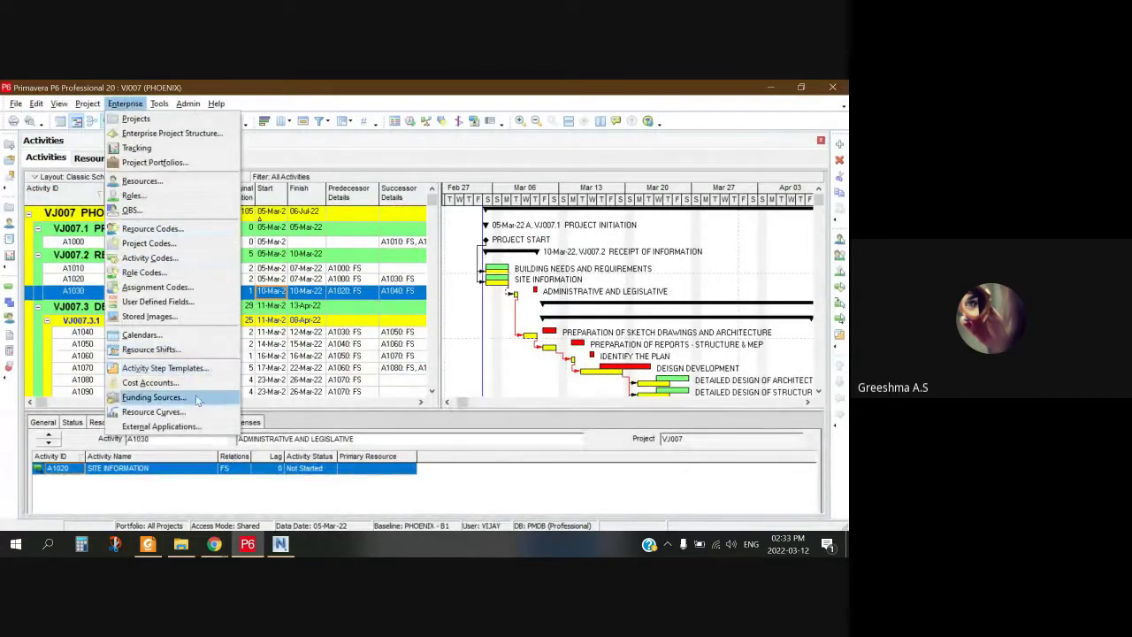
{"action": "left_click", "coordinate": [141, 104]}
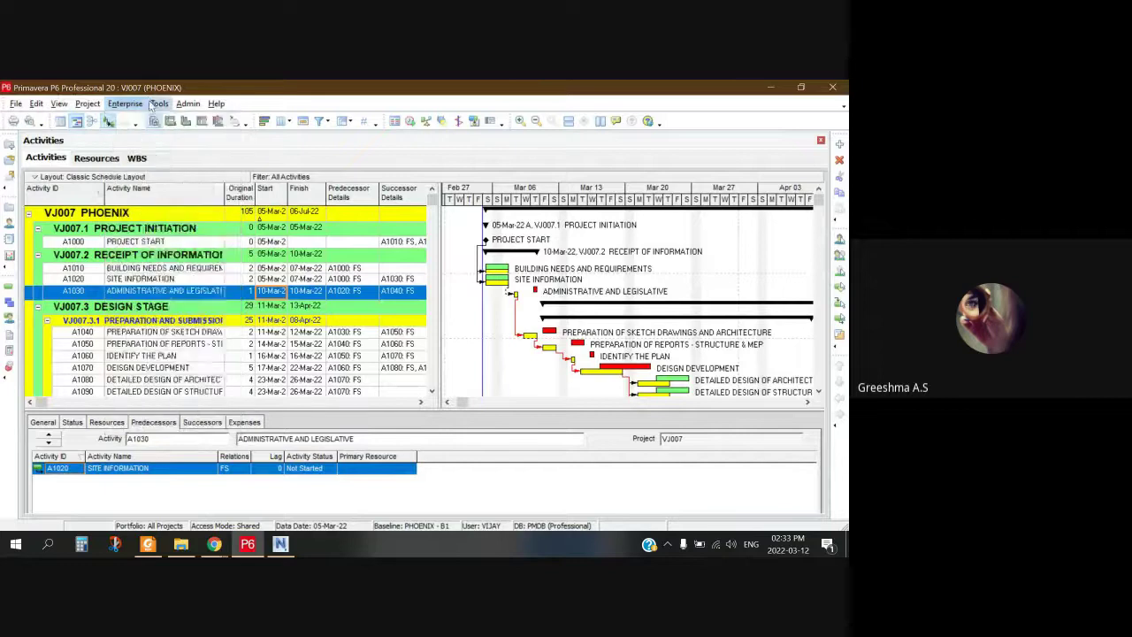
{"action": "left_click", "coordinate": [159, 103]}
{"action": "mouse_move", "coordinate": [206, 193]}
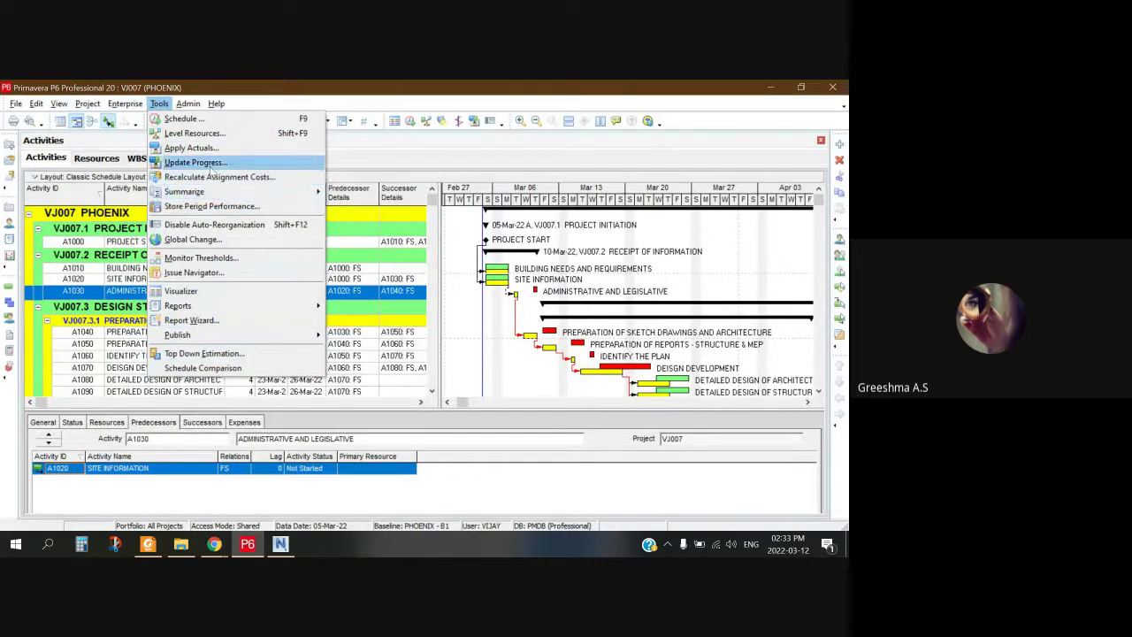
{"action": "left_click", "coordinate": [159, 104]}
{"action": "left_click", "coordinate": [159, 103]}
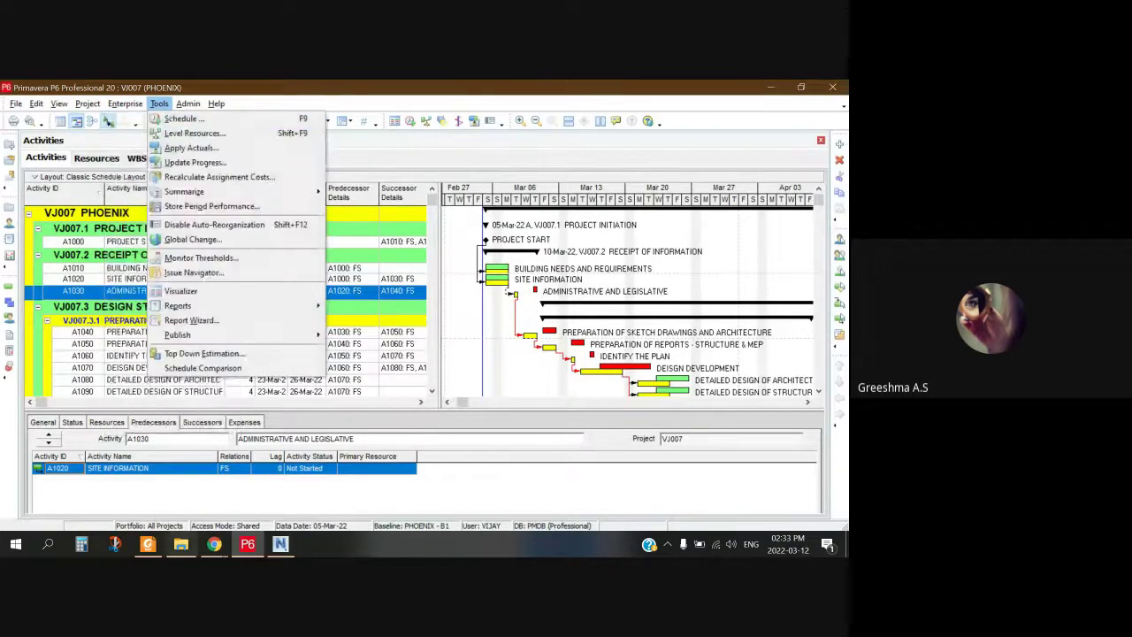
Step: Bring up the Navisworks window with the ARCHITECTURAL model and its TimeLiner
{"action": "left_click", "coordinate": [214, 543]}
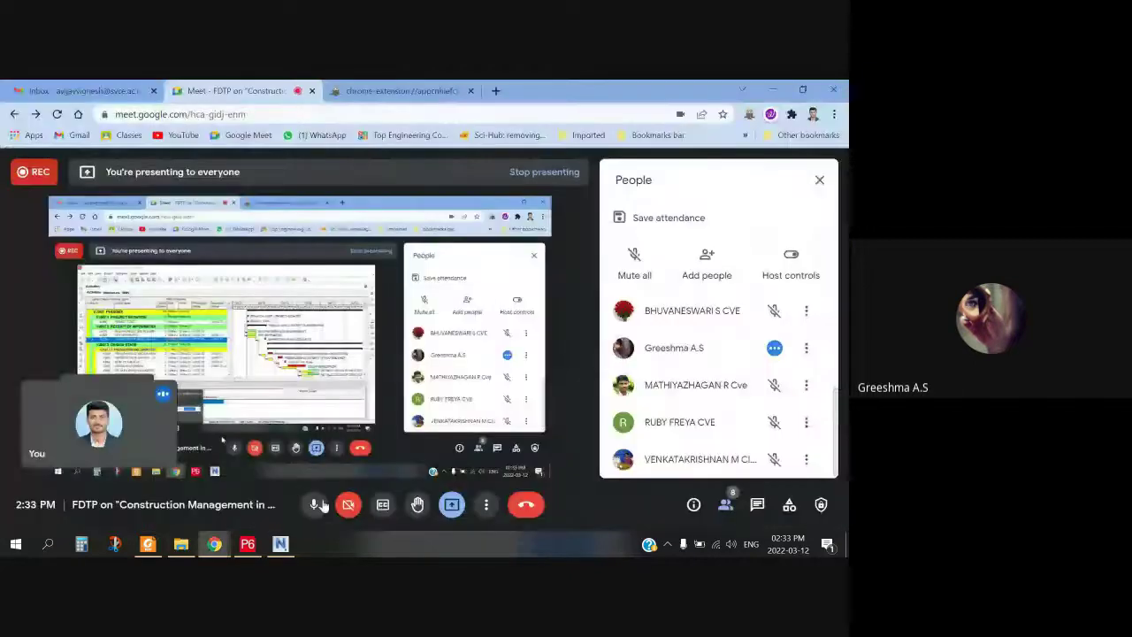
{"action": "left_click", "coordinate": [247, 544]}
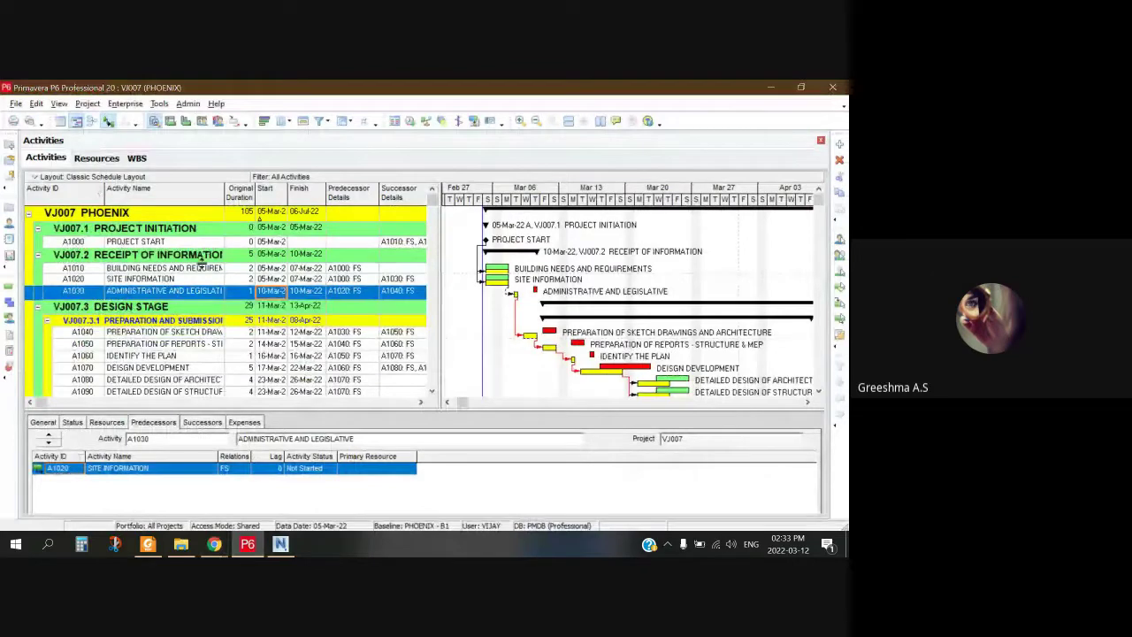
{"action": "left_click", "coordinate": [214, 544]}
{"action": "left_click", "coordinate": [142, 486]}
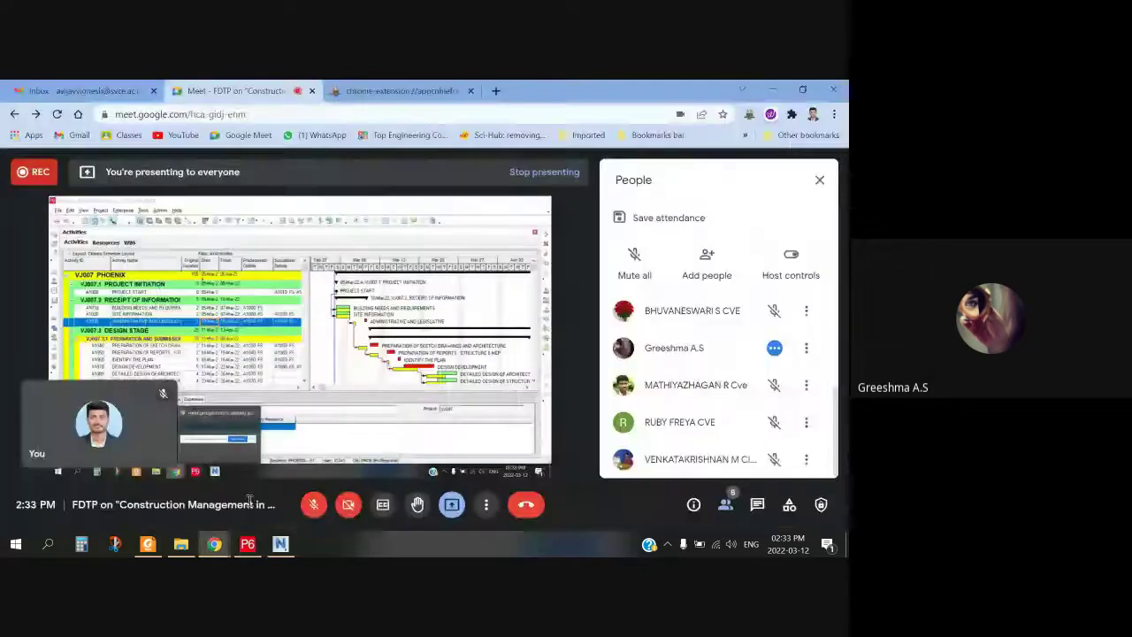
{"action": "left_click", "coordinate": [281, 545]}
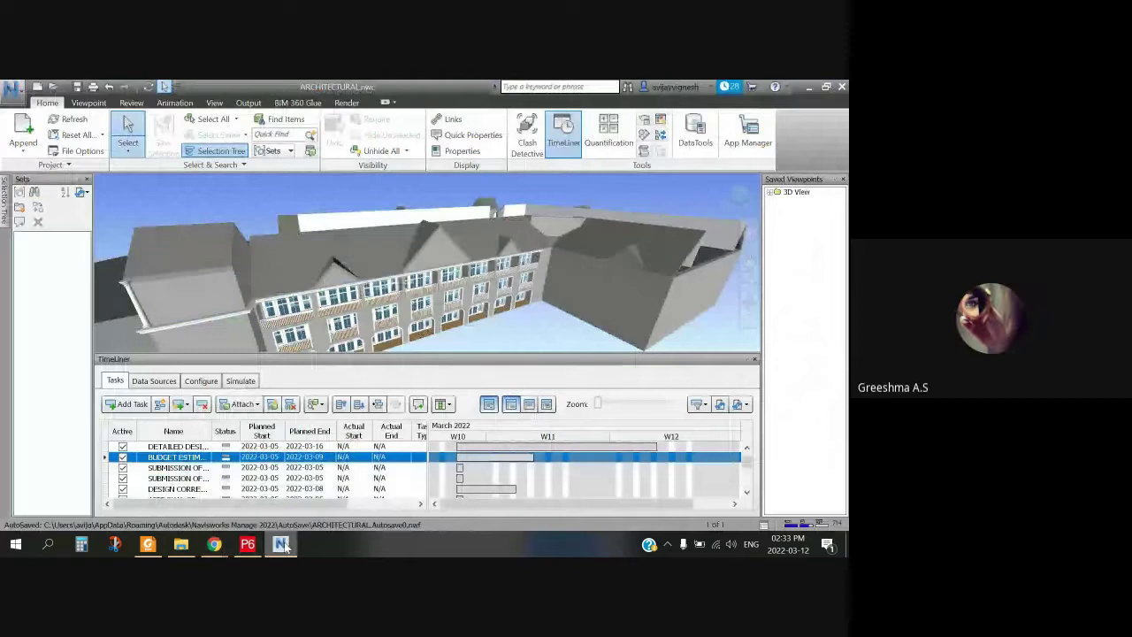
Step: Close Navisworks without saving ARCHITECTURAL.nwc and return to the P6 schedule
{"action": "left_click", "coordinate": [842, 86]}
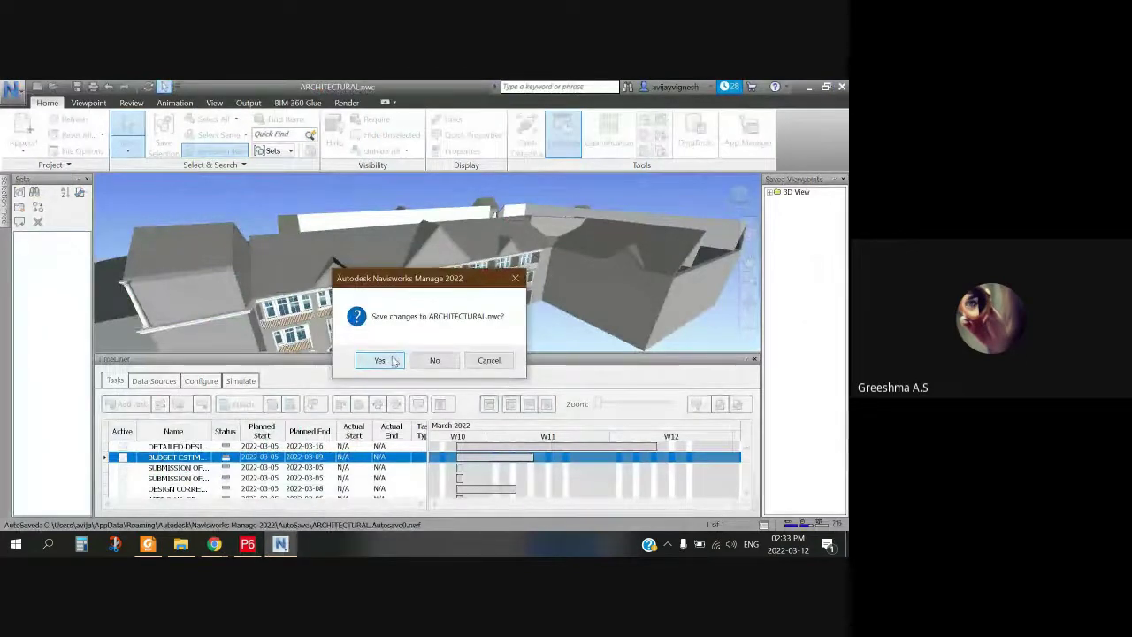
{"action": "left_click", "coordinate": [433, 361]}
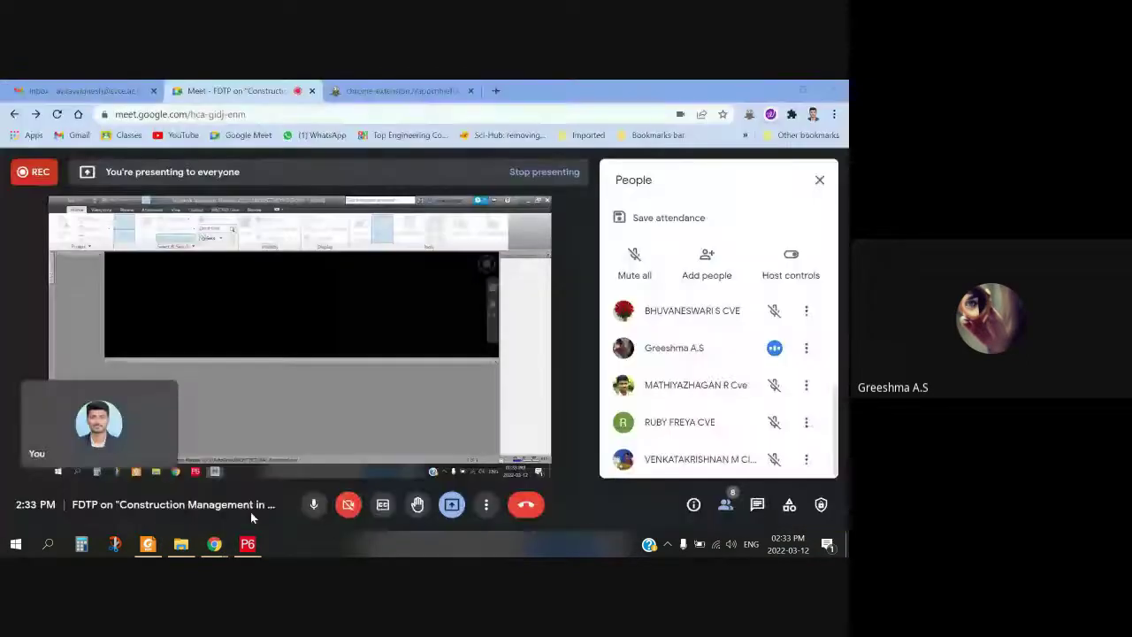
{"action": "left_click", "coordinate": [248, 544]}
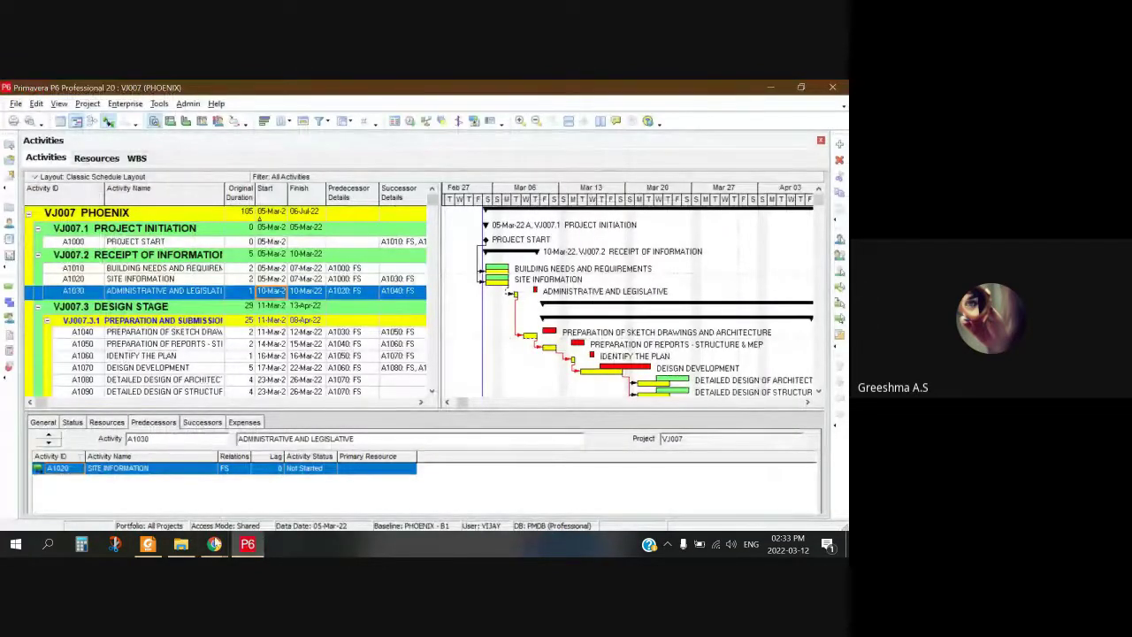
Step: Switch between P6 and Google Meet, unmute the mic, and finish with the Meet call in front
{"action": "left_click", "coordinate": [214, 543]}
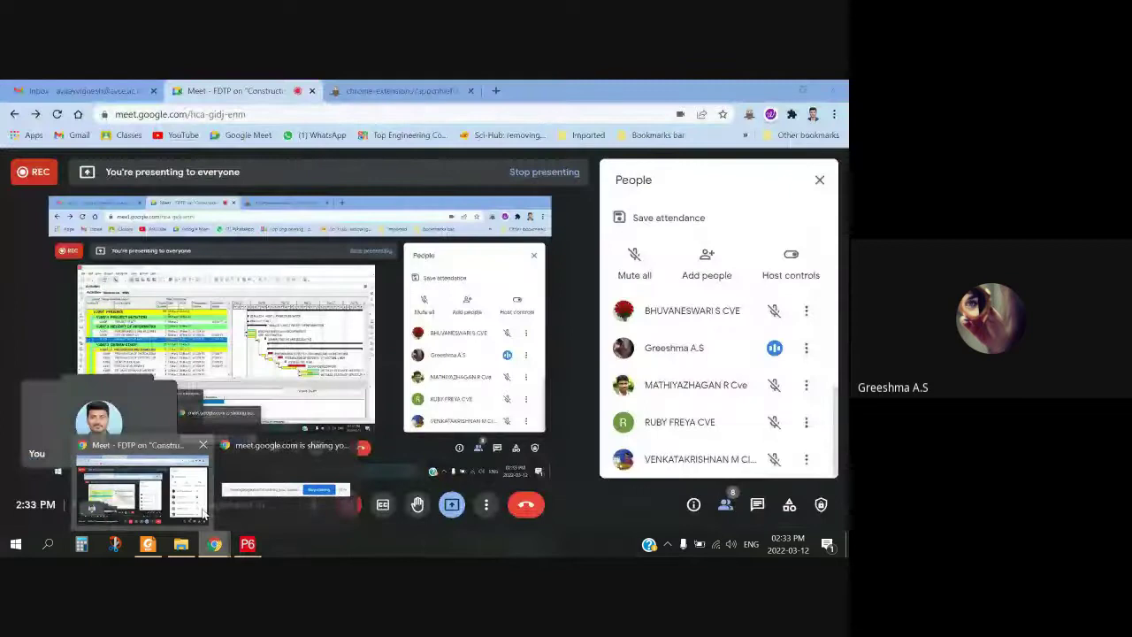
{"action": "left_click", "coordinate": [248, 543]}
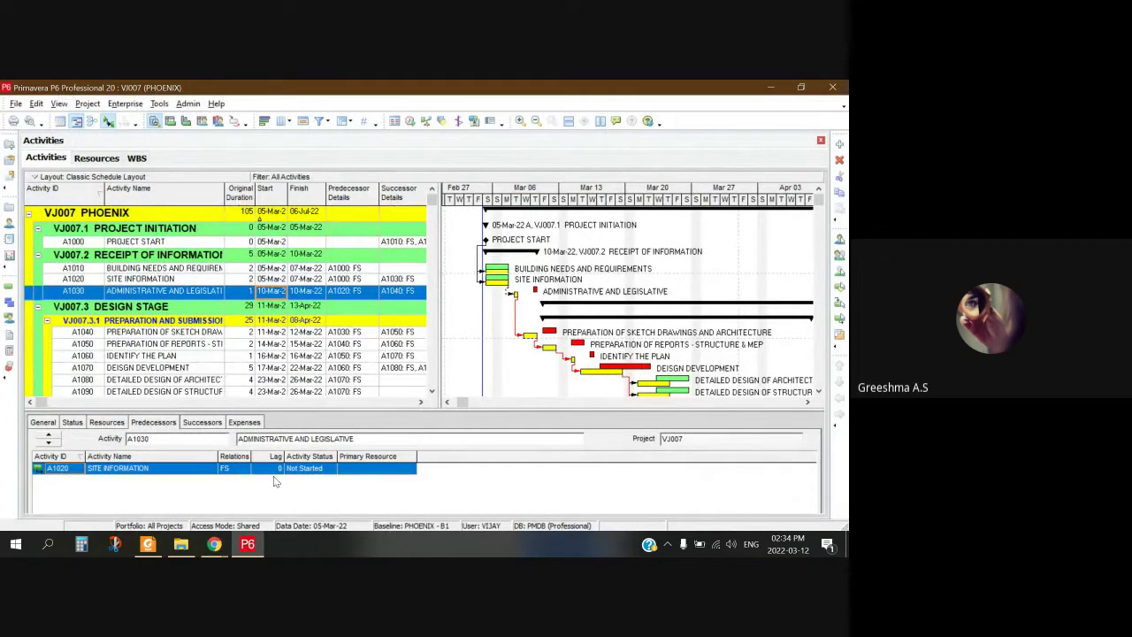
{"action": "key", "text": "XF86MonBrightnessDown"}
{"action": "key", "text": "XF86MonBrightnessDown"}
{"action": "left_click", "coordinate": [214, 544]}
{"action": "left_click", "coordinate": [254, 482]}
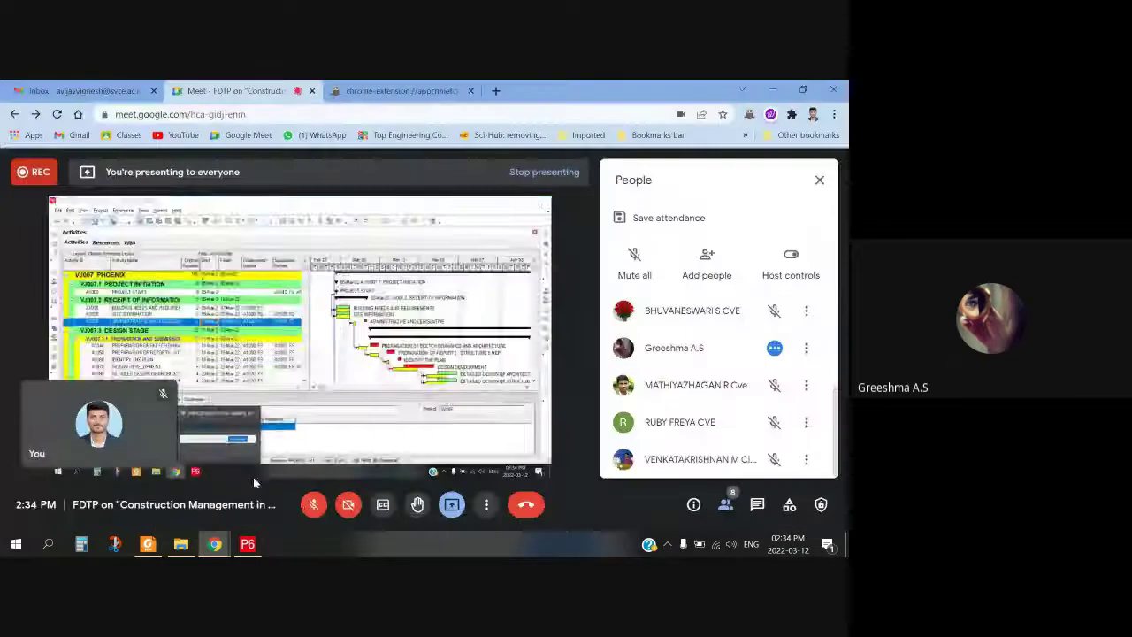
{"action": "left_click", "coordinate": [304, 512]}
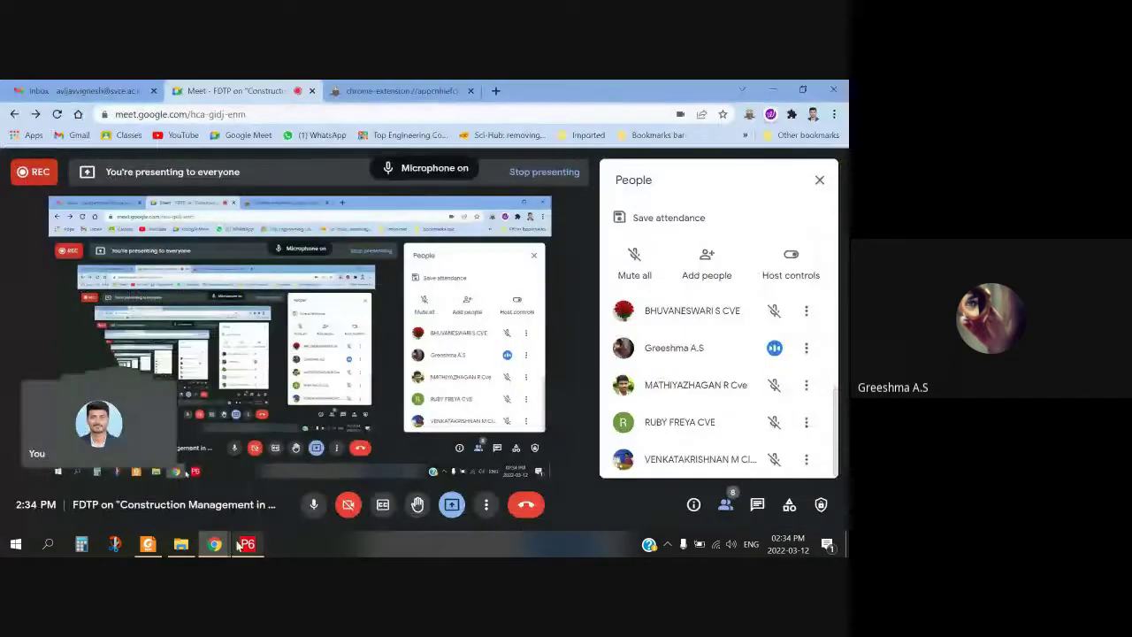
{"action": "mouse_move", "coordinate": [248, 544]}
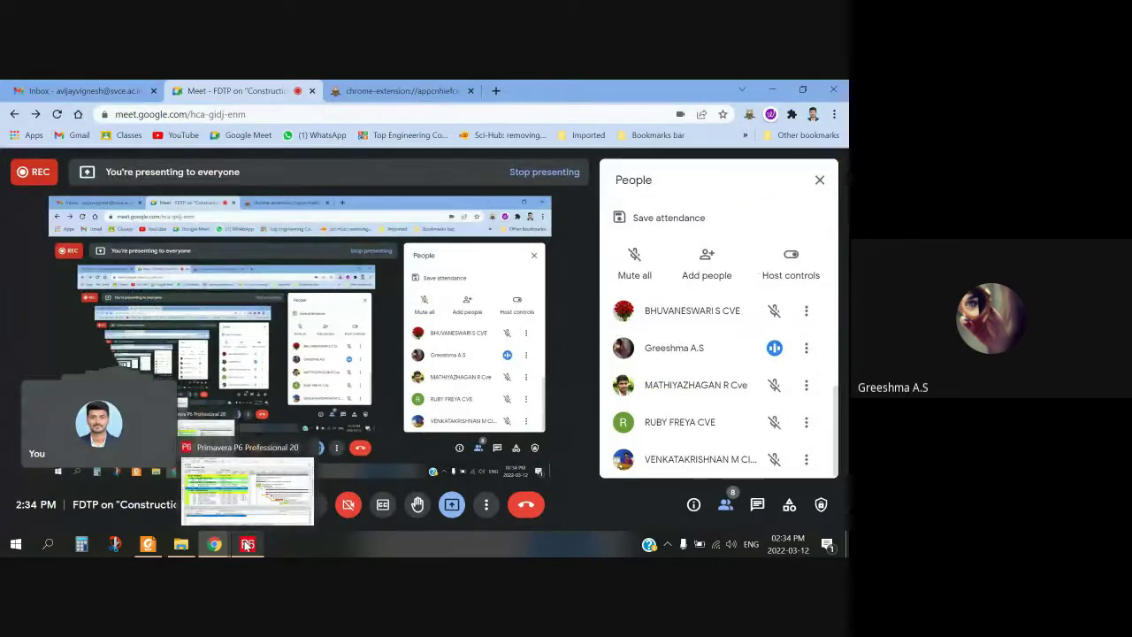
{"action": "left_click", "coordinate": [248, 544]}
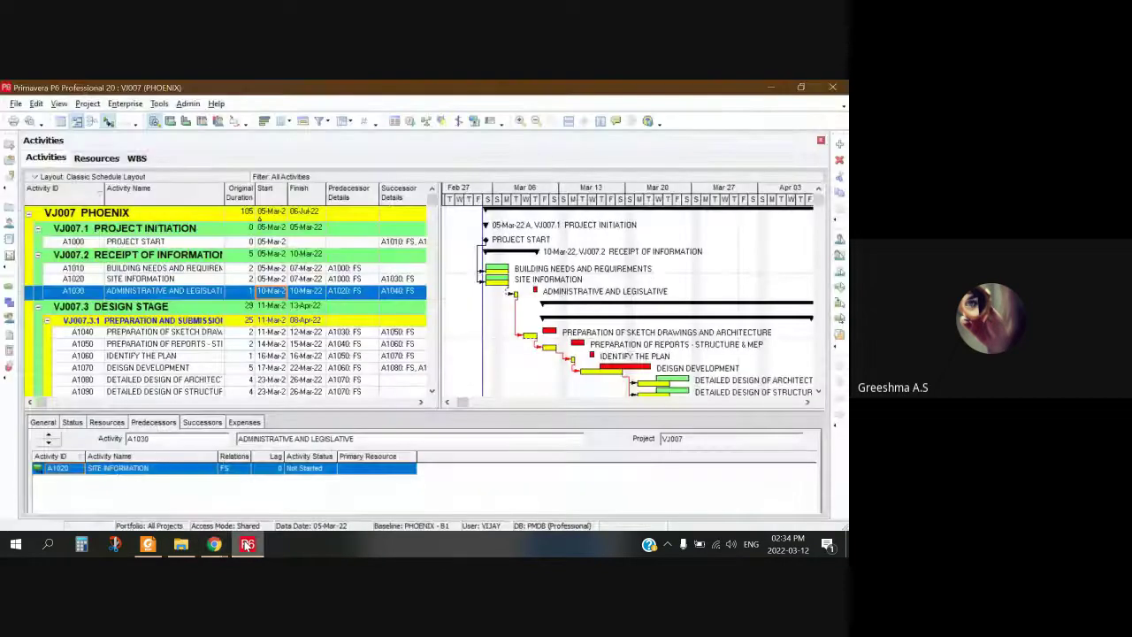
{"action": "mouse_move", "coordinate": [219, 546]}
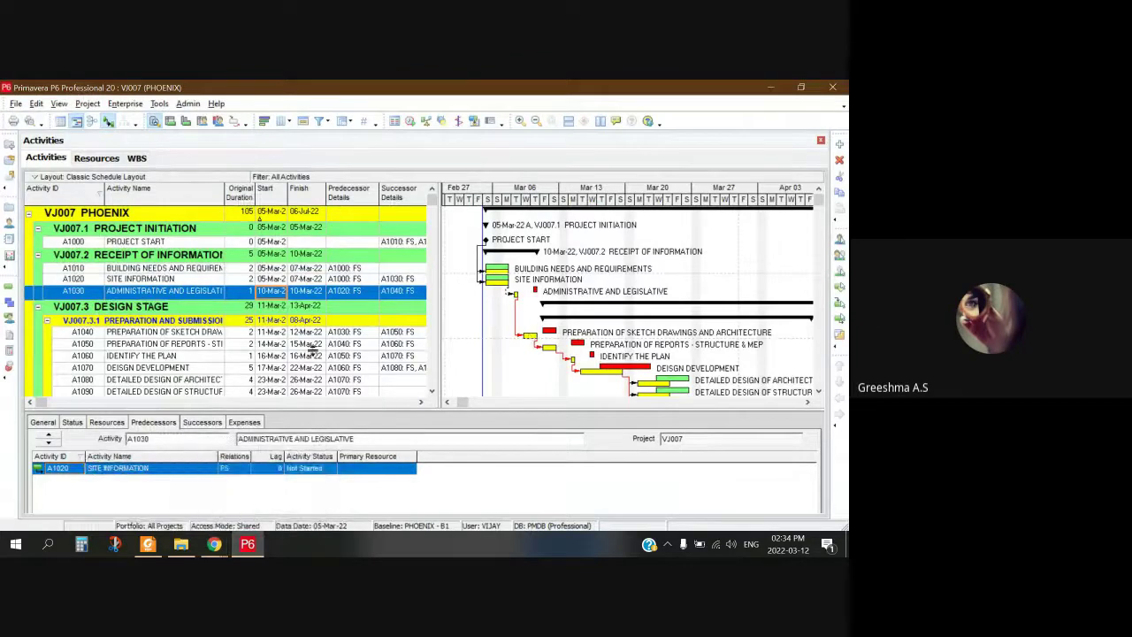
{"action": "left_click", "coordinate": [212, 487]}
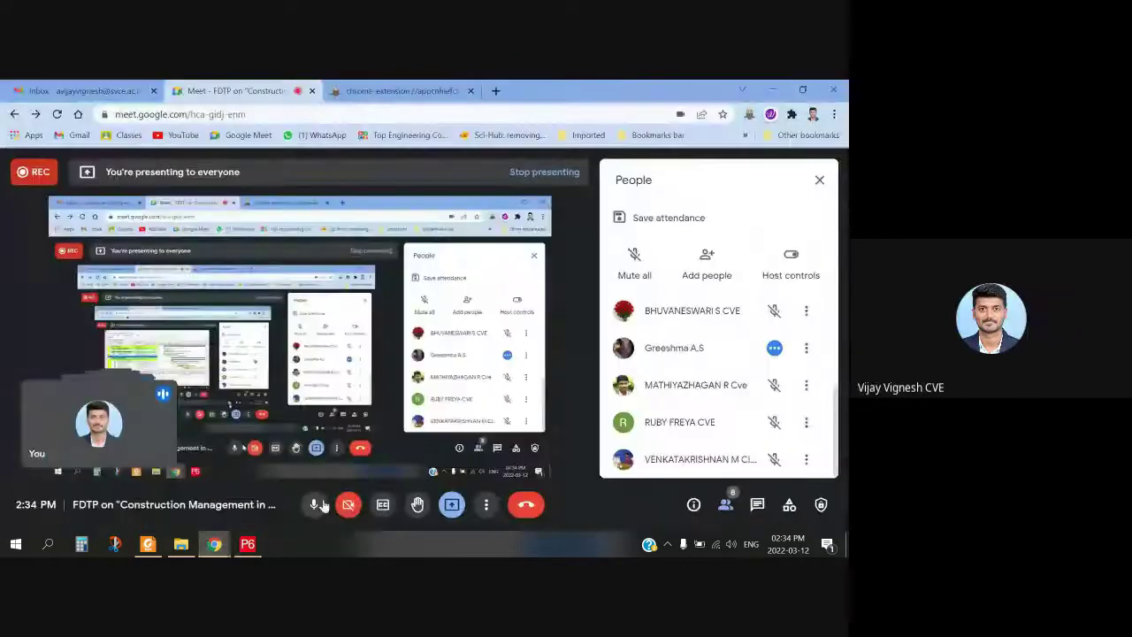
Step: Toggle the microphone, then bring the P6 schedule forward and scroll it
{"action": "left_click", "coordinate": [314, 505]}
{"action": "left_click", "coordinate": [315, 505]}
{"action": "left_click", "coordinate": [315, 505]}
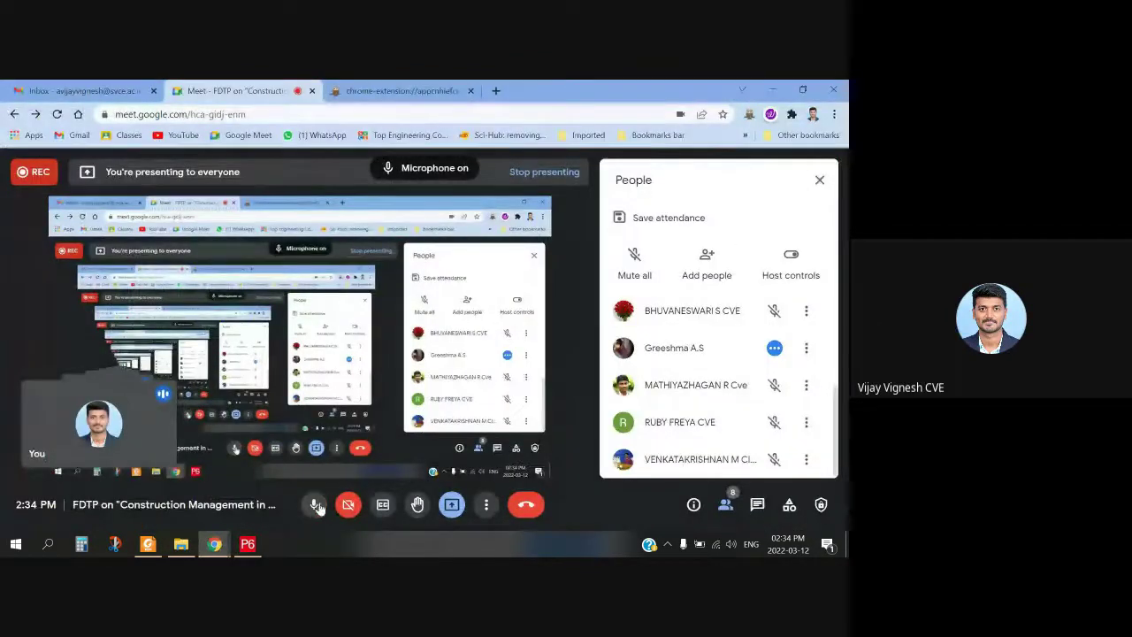
{"action": "left_click", "coordinate": [247, 544]}
{"action": "scroll", "coordinate": [533, 362], "scroll_direction": "down", "scroll_amount": 3}
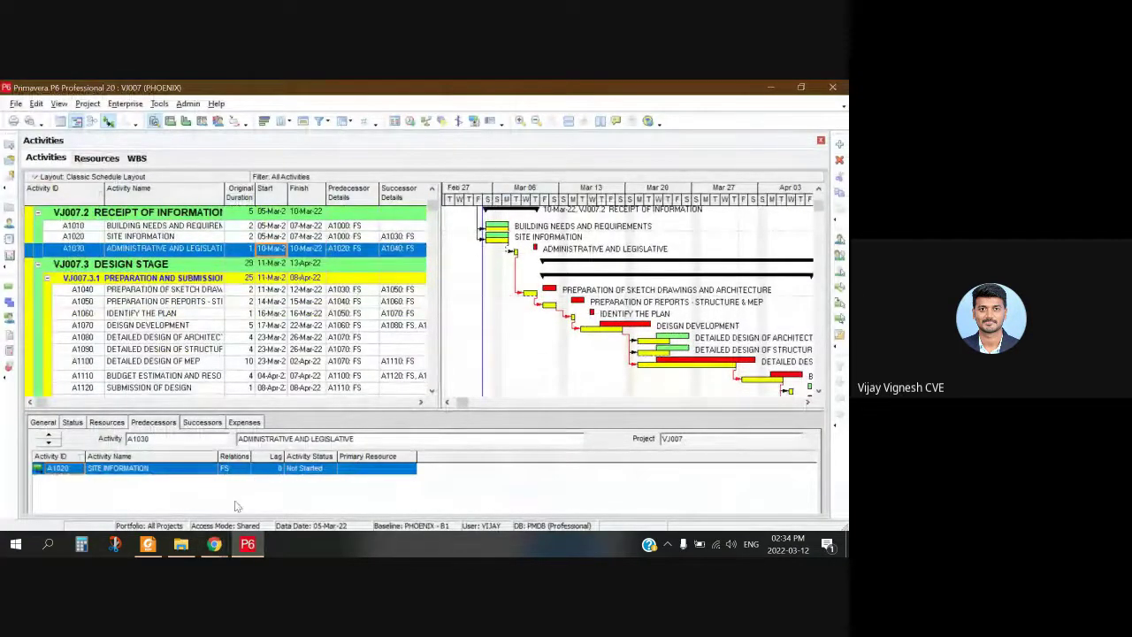
Step: Return to Google Meet and open the in-call chat to read the latest reply
{"action": "mouse_move", "coordinate": [214, 544]}
{"action": "left_click", "coordinate": [151, 493]}
{"action": "left_click", "coordinate": [410, 452]}
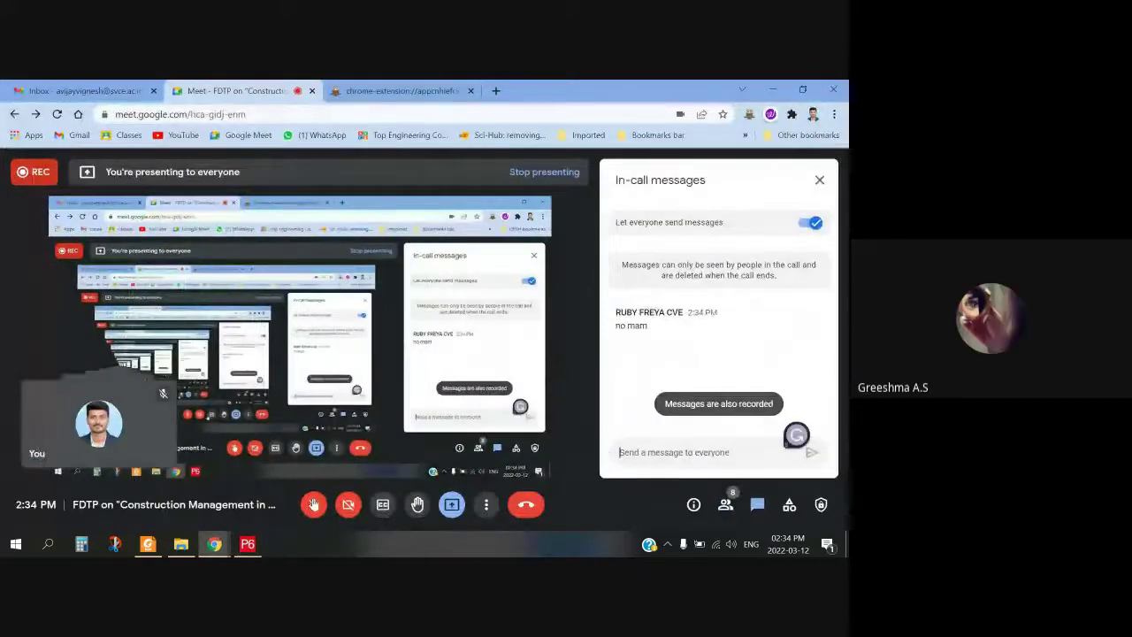
{"action": "left_click", "coordinate": [313, 504]}
{"action": "left_click", "coordinate": [312, 504]}
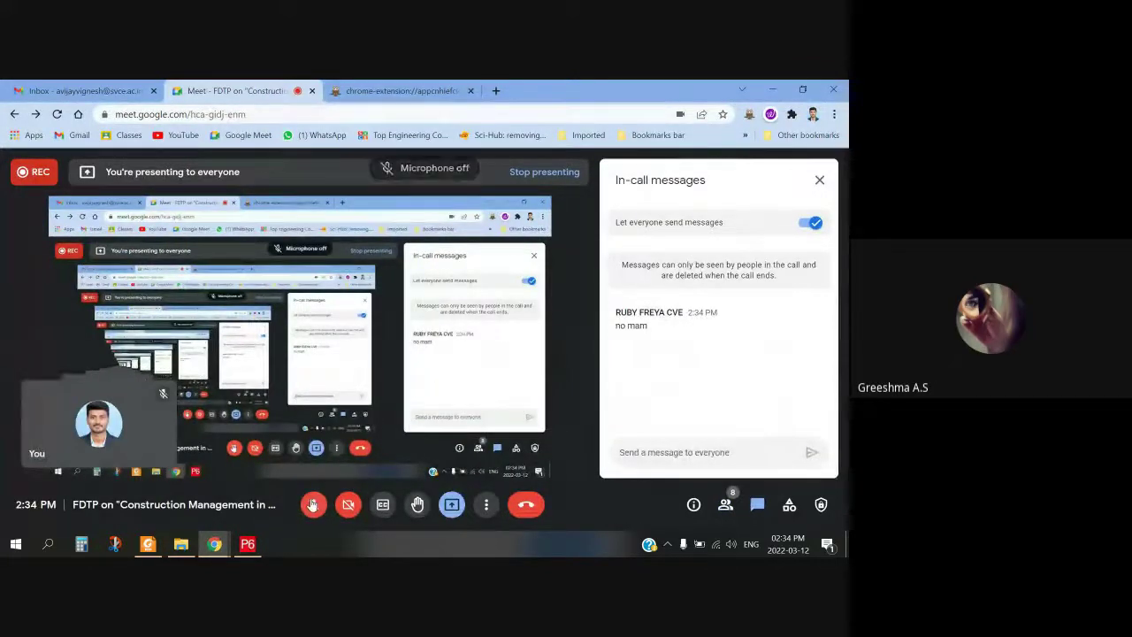
{"action": "left_click", "coordinate": [248, 544]}
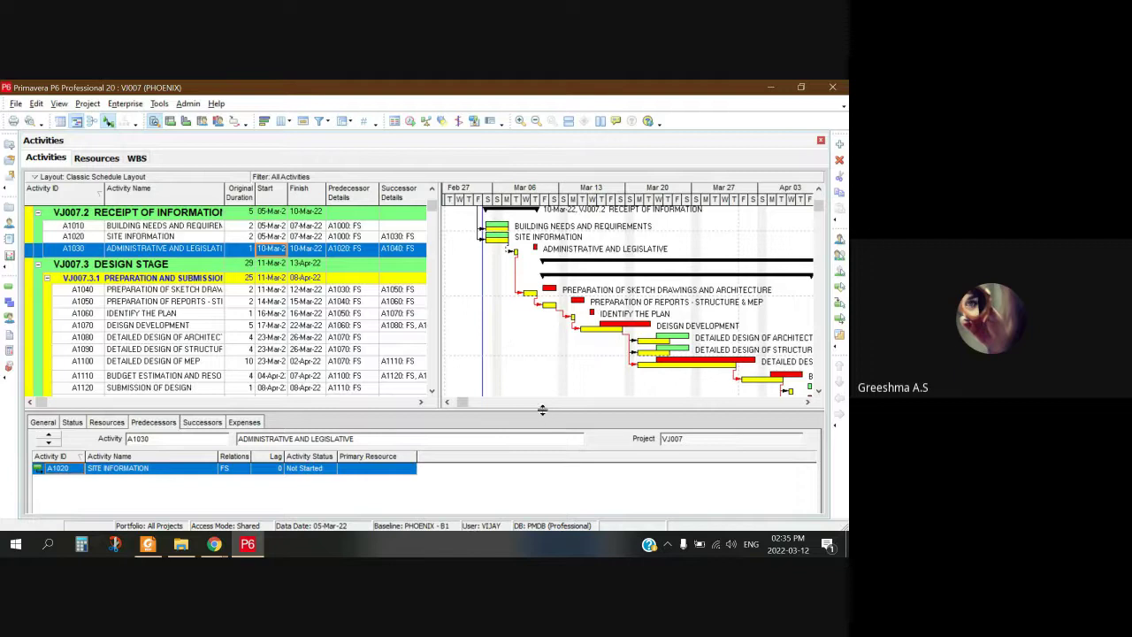
Step: Make the P6 activity details panel slightly taller, check Meet, then return to P6
{"action": "left_click_drag", "start_coordinate": [547, 402], "coordinate": [548, 396]}
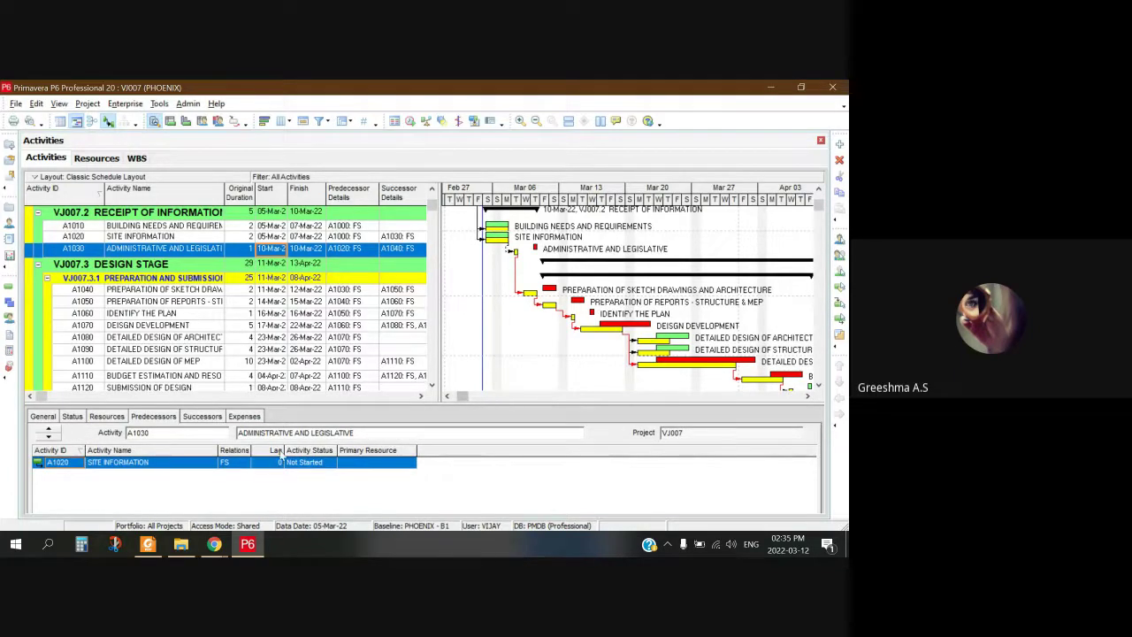
{"action": "mouse_move", "coordinate": [214, 544]}
{"action": "left_click", "coordinate": [189, 509]}
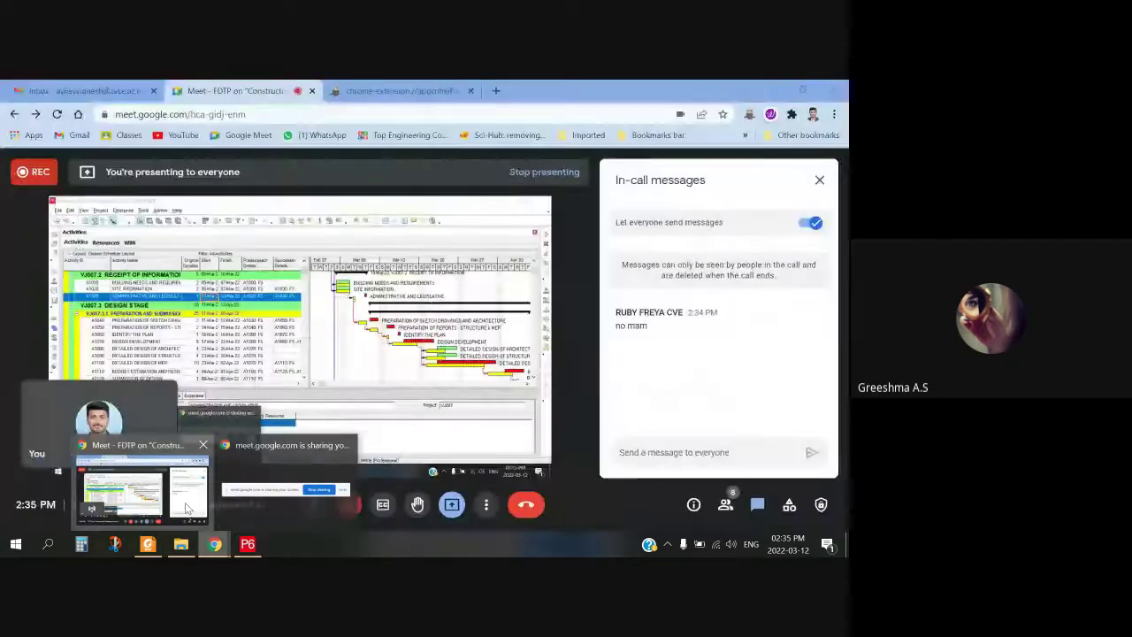
{"action": "left_click", "coordinate": [313, 504]}
{"action": "left_click", "coordinate": [313, 504]}
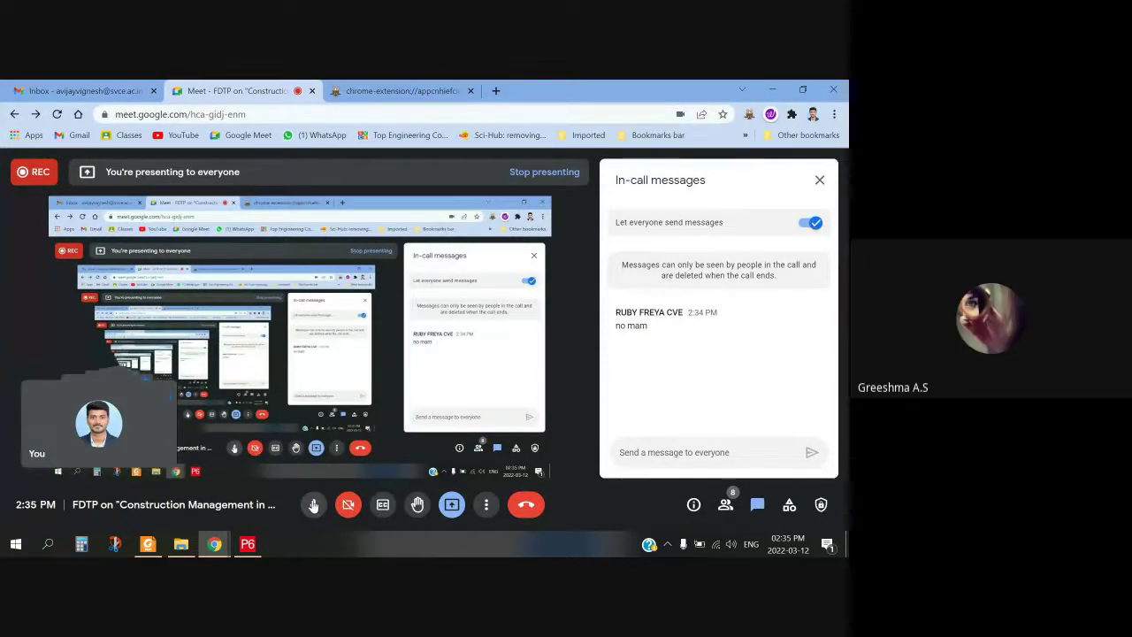
{"action": "left_click", "coordinate": [313, 505]}
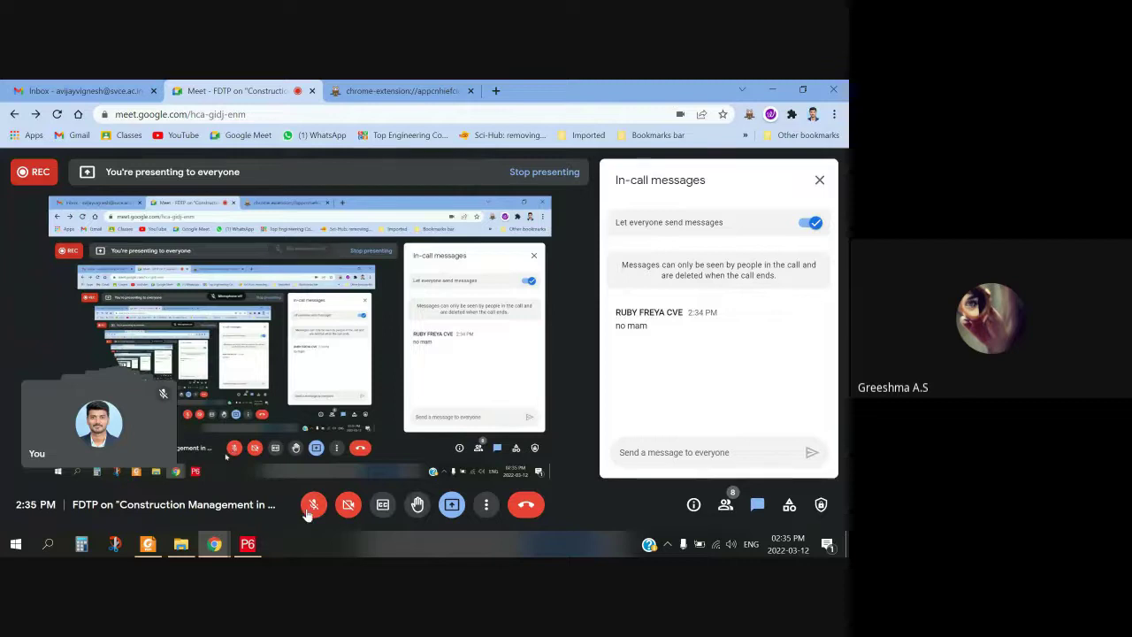
{"action": "left_click", "coordinate": [312, 509]}
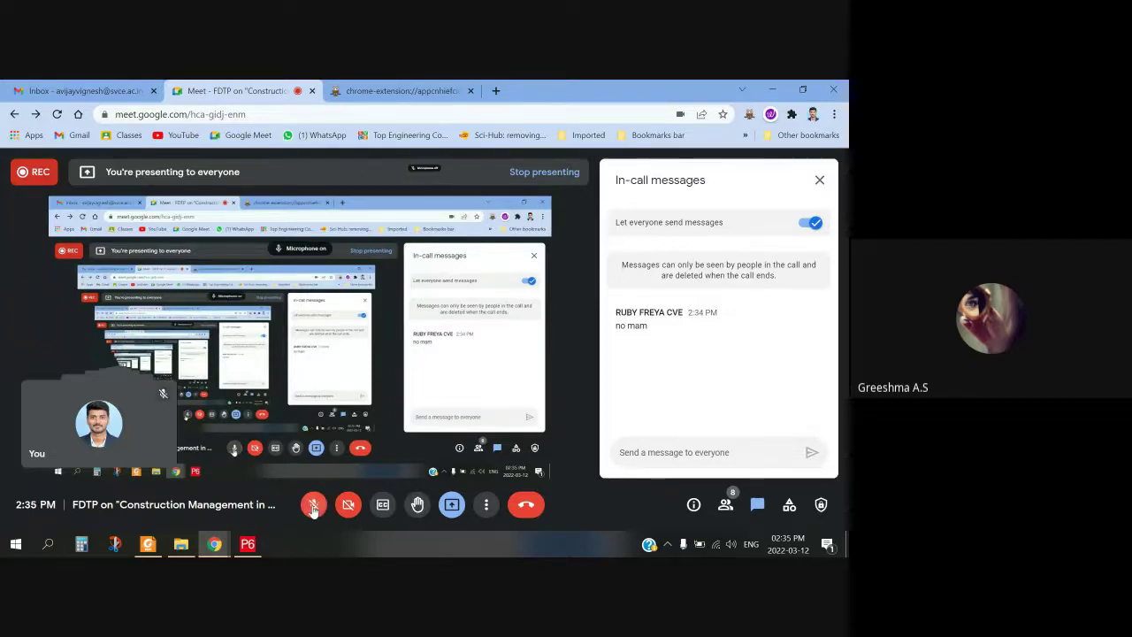
{"action": "left_click", "coordinate": [248, 544]}
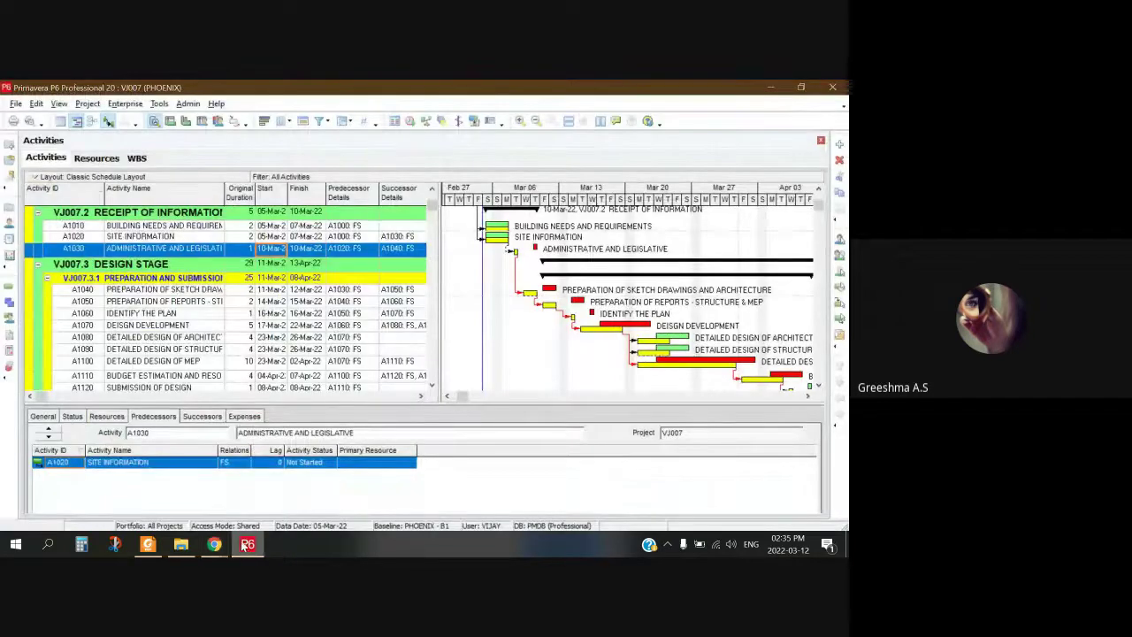
Step: Scroll through the design and civil works activities to compare them against baseline bars
{"action": "scroll", "coordinate": [542, 361], "scroll_direction": "down", "scroll_amount": 2}
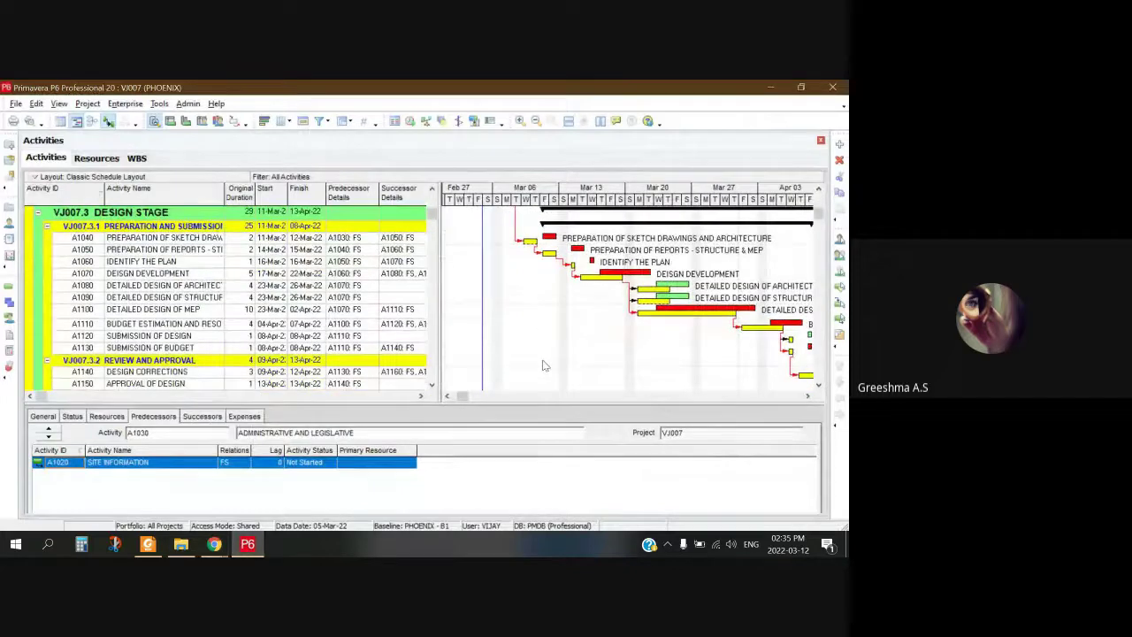
{"action": "scroll", "coordinate": [545, 365], "scroll_direction": "up", "scroll_amount": 1}
{"action": "scroll", "coordinate": [545, 366], "scroll_direction": "down", "scroll_amount": 4}
{"action": "scroll", "coordinate": [545, 365], "scroll_direction": "up", "scroll_amount": 4}
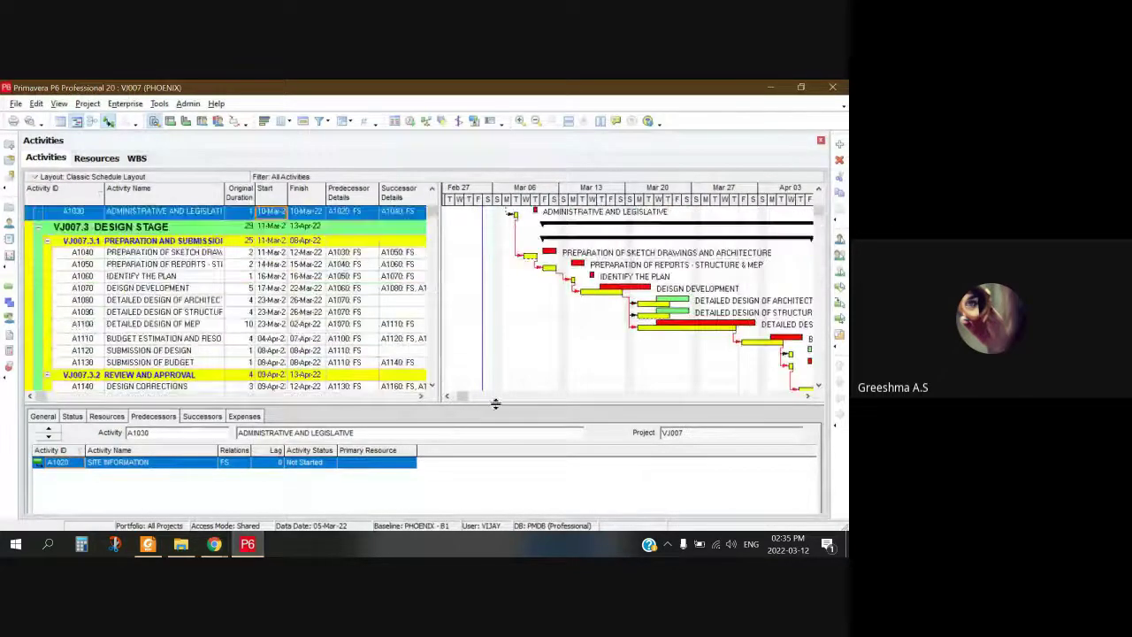
{"action": "scroll", "coordinate": [489, 397], "scroll_direction": "right", "scroll_amount": 4}
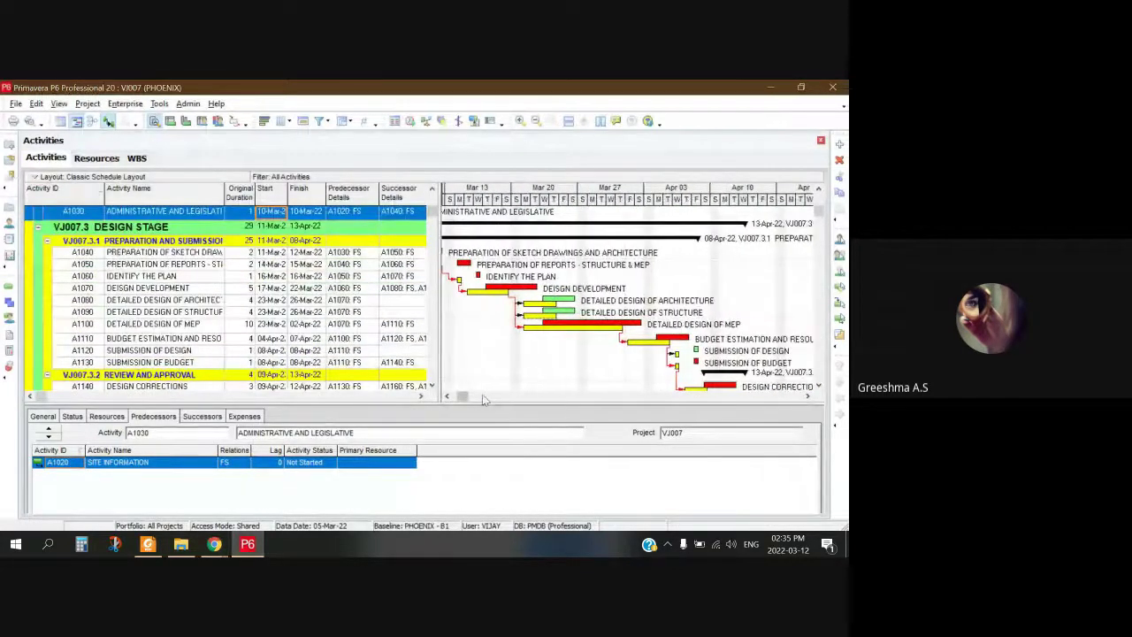
{"action": "scroll", "coordinate": [623, 298], "scroll_direction": "down", "scroll_amount": 3}
{"action": "scroll", "coordinate": [660, 327], "scroll_direction": "down", "scroll_amount": 4}
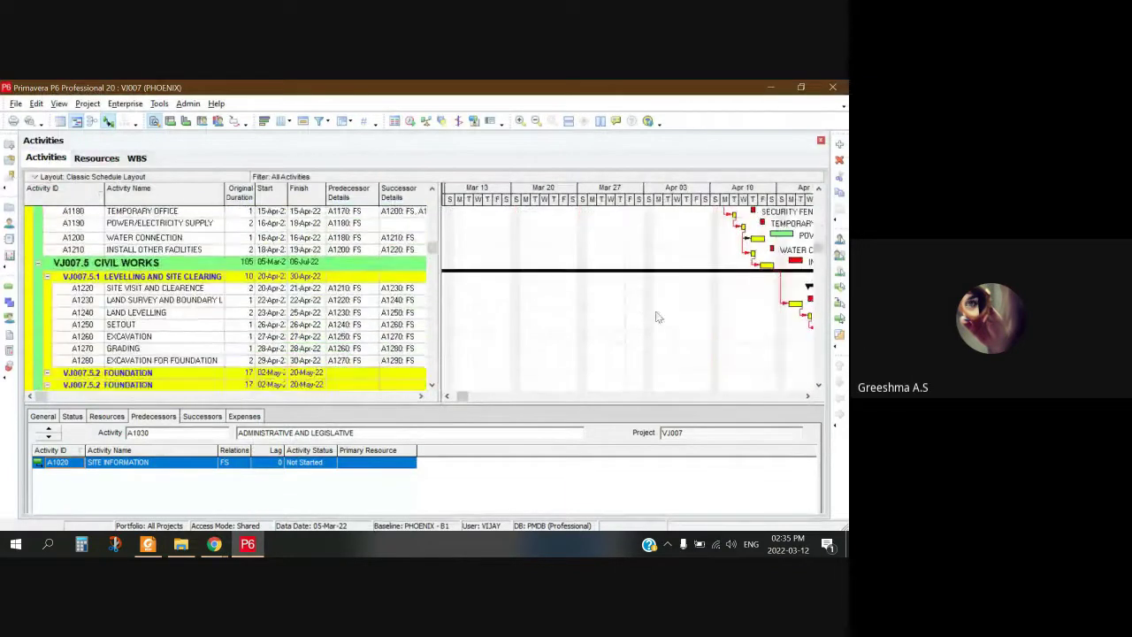
{"action": "scroll", "coordinate": [656, 311], "scroll_direction": "up", "scroll_amount": 2}
Step: Pan the Gantt chart timeline with its scrollbar, then return to Google Meet
{"action": "left_click_drag", "start_coordinate": [460, 401], "coordinate": [549, 398]}
{"action": "scroll", "coordinate": [646, 313], "scroll_direction": "down", "scroll_amount": 4}
{"action": "scroll", "coordinate": [645, 313], "scroll_direction": "up", "scroll_amount": 4}
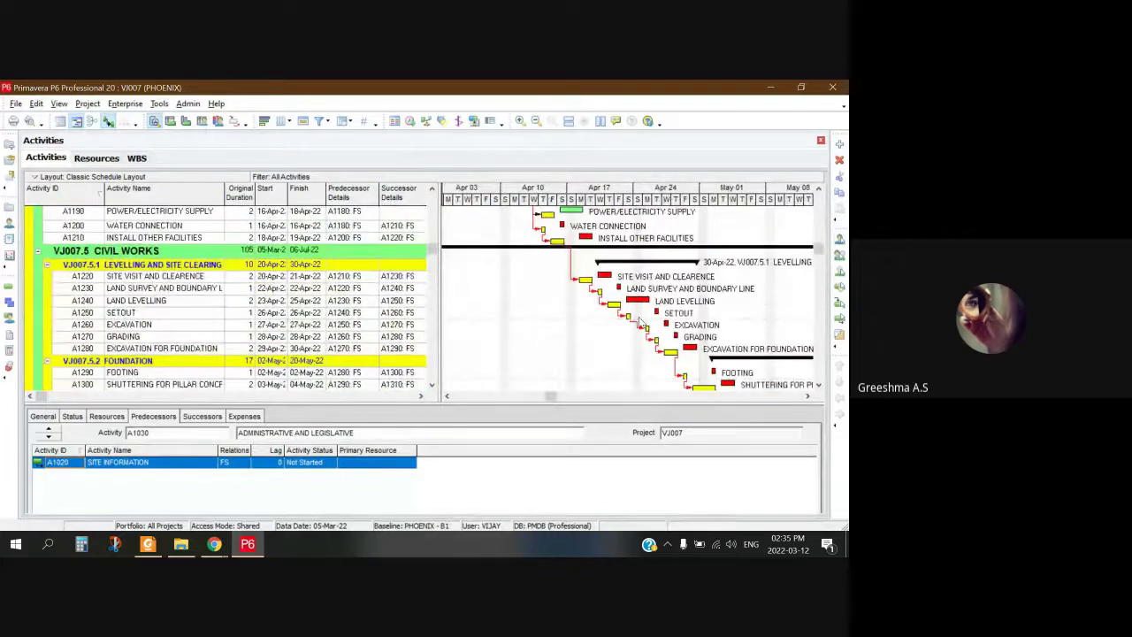
{"action": "scroll", "coordinate": [567, 320], "scroll_direction": "up", "scroll_amount": 2}
{"action": "scroll", "coordinate": [567, 320], "scroll_direction": "up", "scroll_amount": 2}
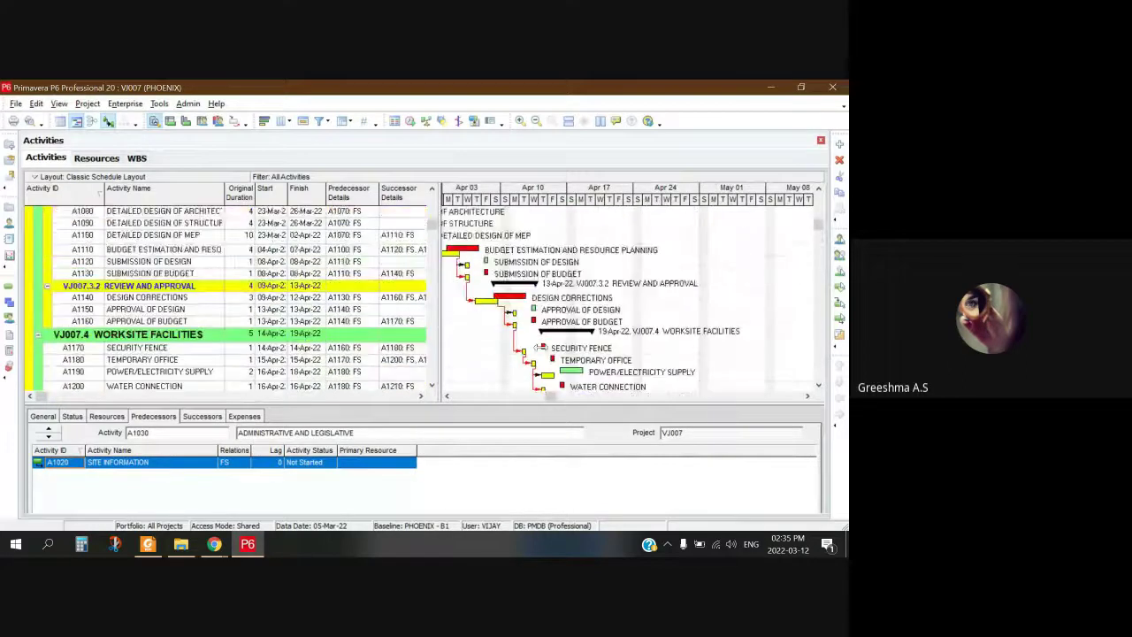
{"action": "left_click_drag", "start_coordinate": [566, 399], "coordinate": [517, 397]}
{"action": "left_click", "coordinate": [214, 544]}
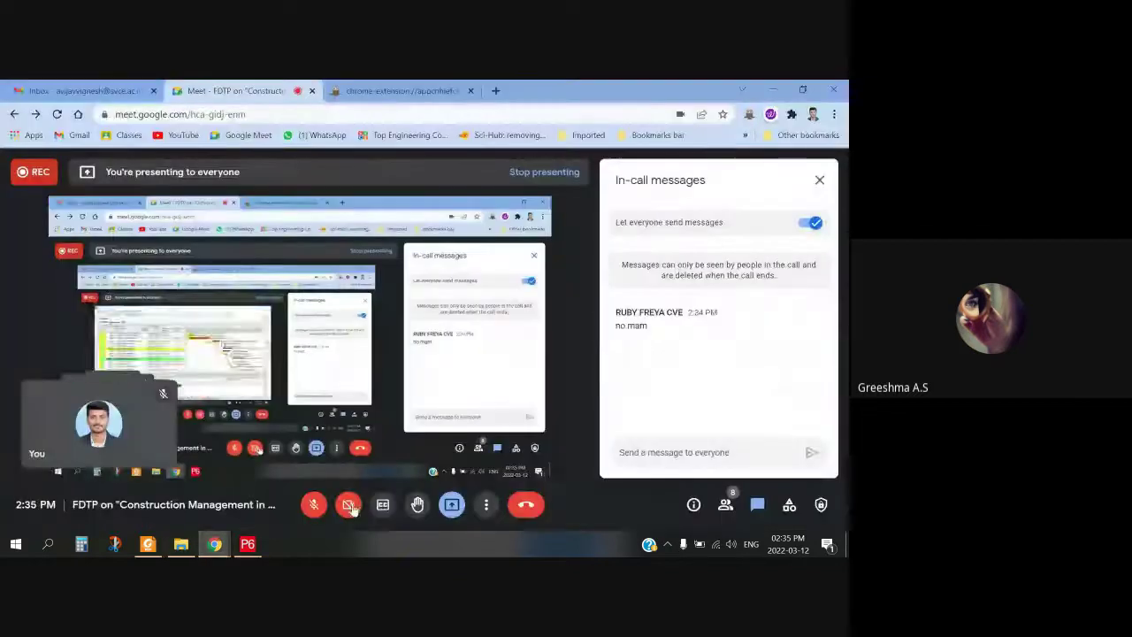
Step: Unmute the microphone and briefly check the P6 schedule before returning to Meet
{"action": "left_click", "coordinate": [314, 506]}
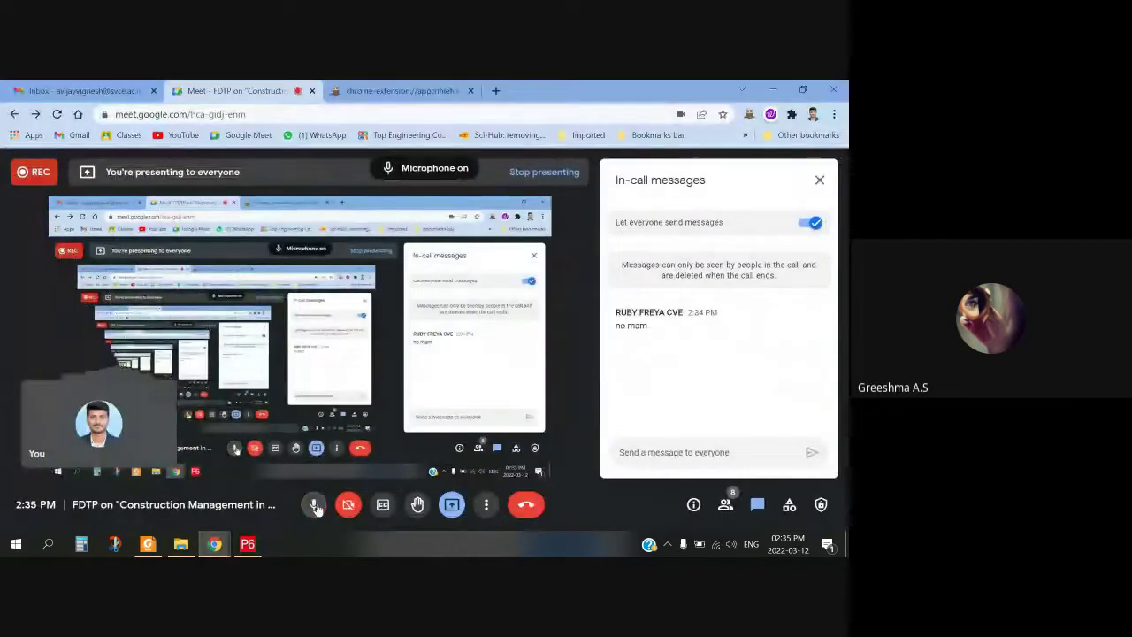
{"action": "left_click", "coordinate": [248, 544]}
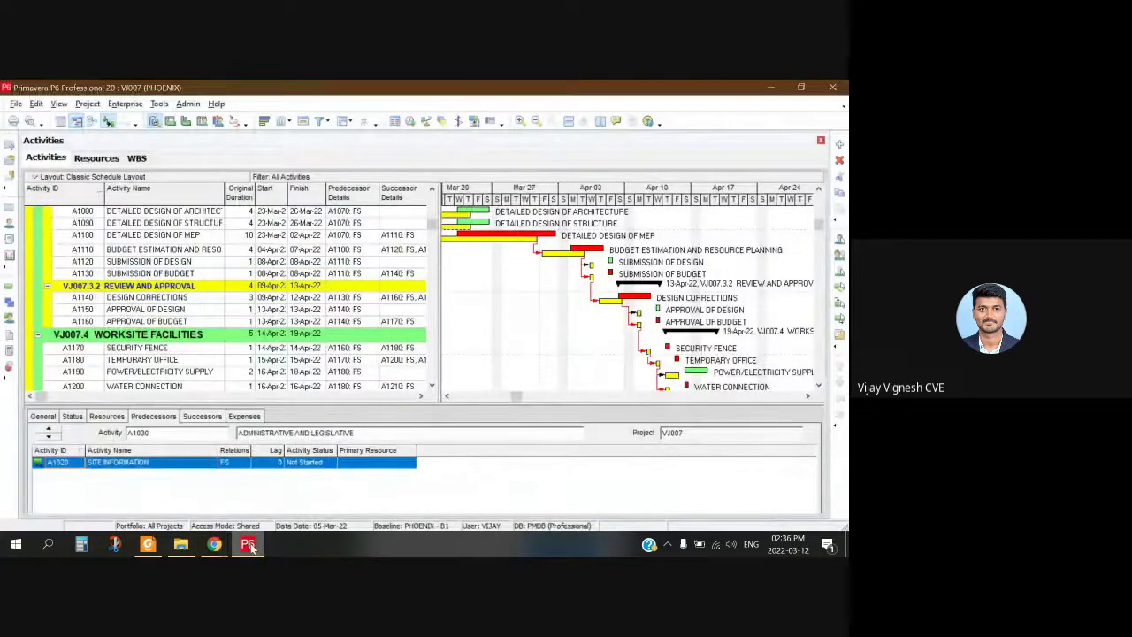
{"action": "left_click", "coordinate": [216, 545]}
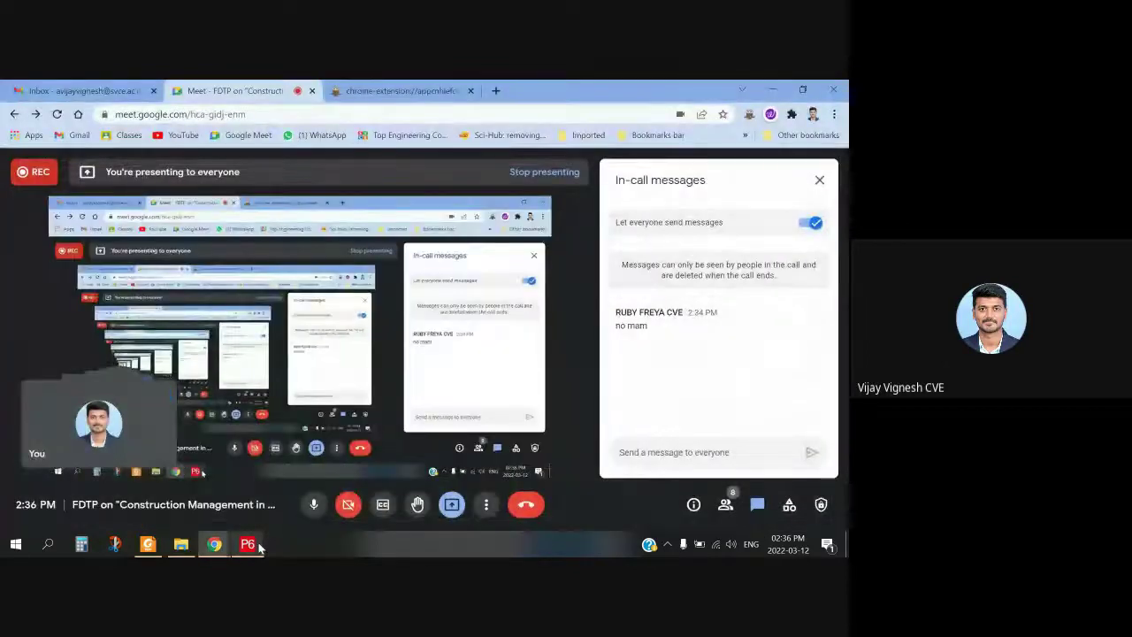
Step: Cancel Stop recording so the meeting recording keeps running, then stop presenting
{"action": "mouse_move", "coordinate": [305, 376]}
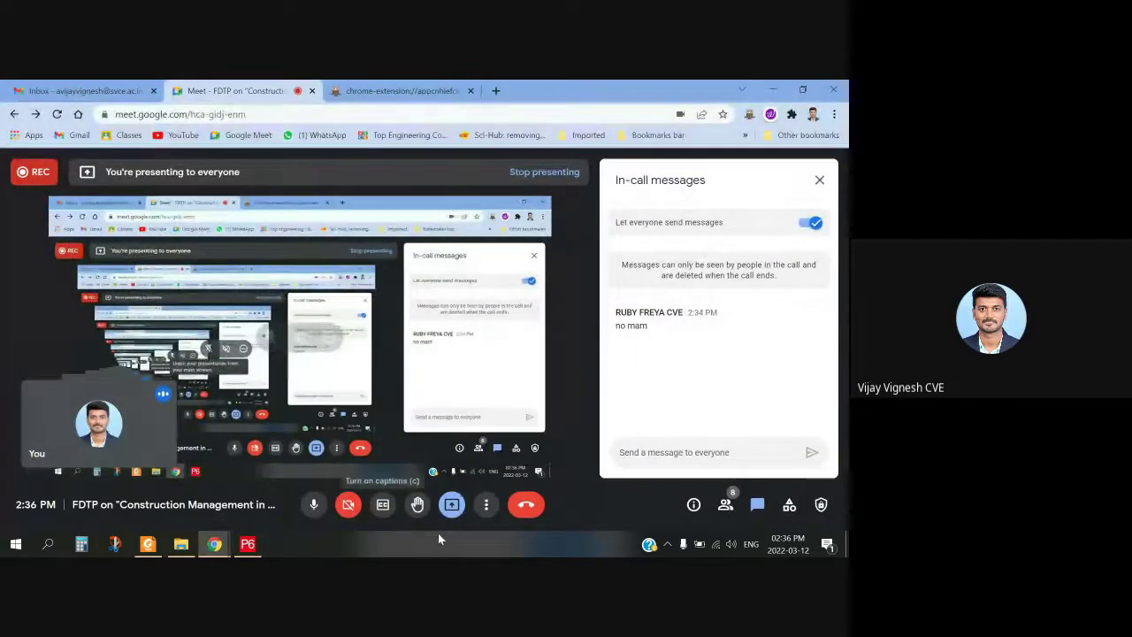
{"action": "left_click", "coordinate": [486, 506]}
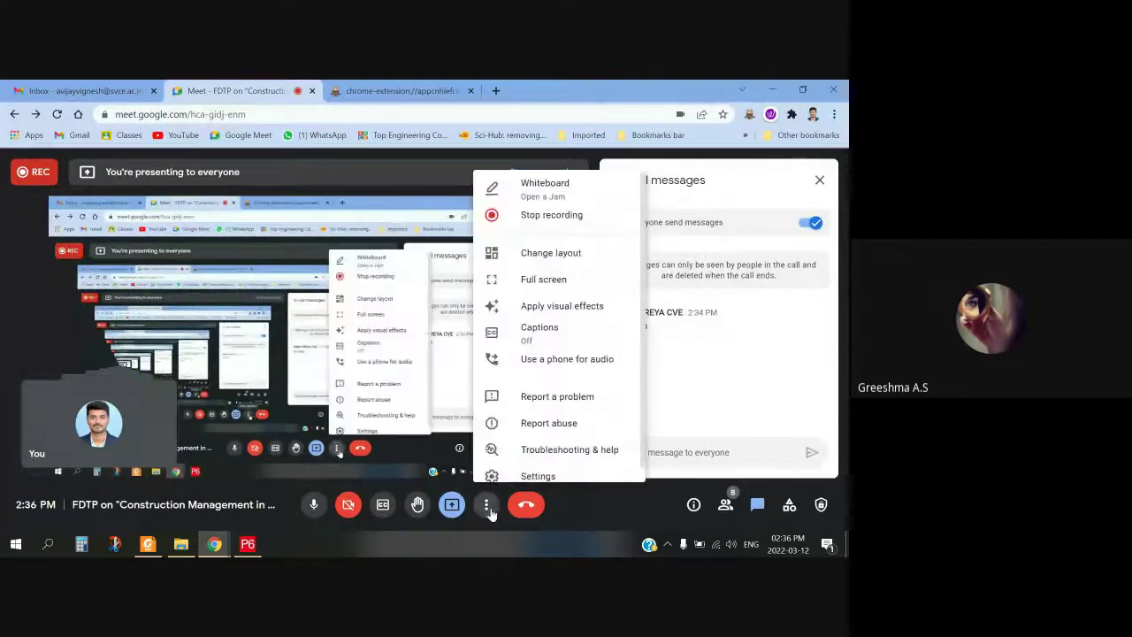
{"action": "left_click", "coordinate": [568, 214]}
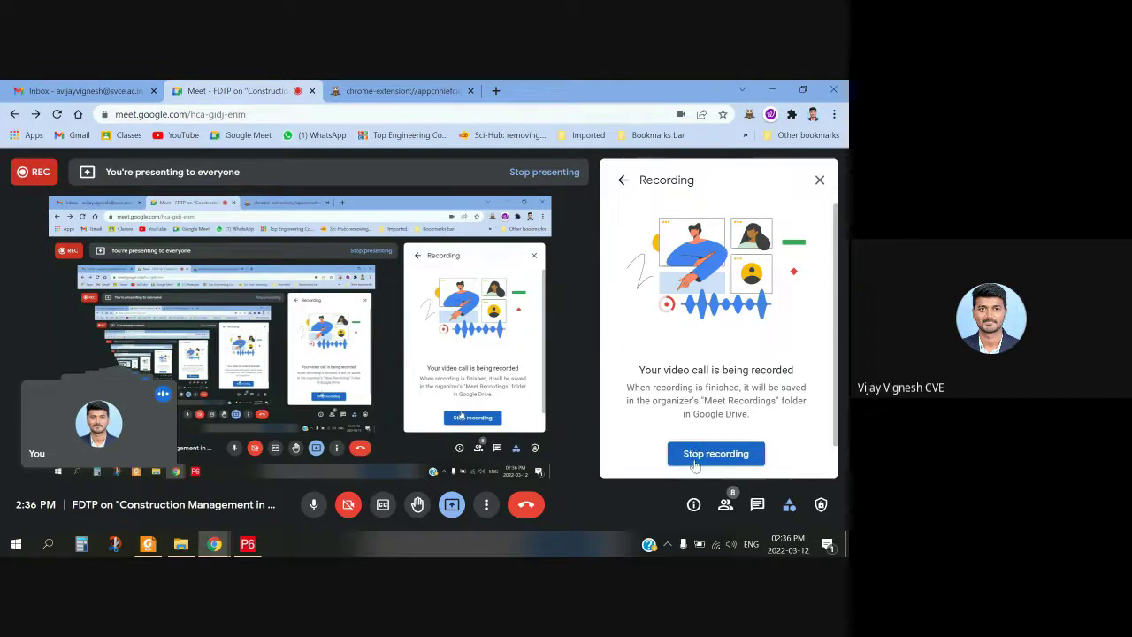
{"action": "left_click", "coordinate": [699, 455]}
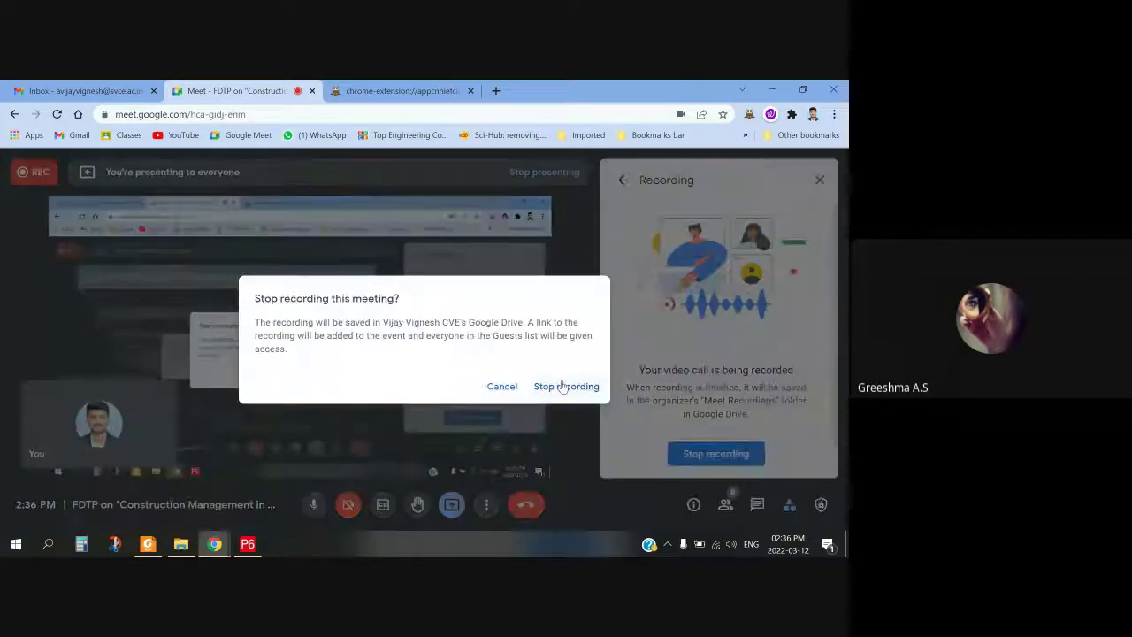
{"action": "left_click", "coordinate": [502, 387]}
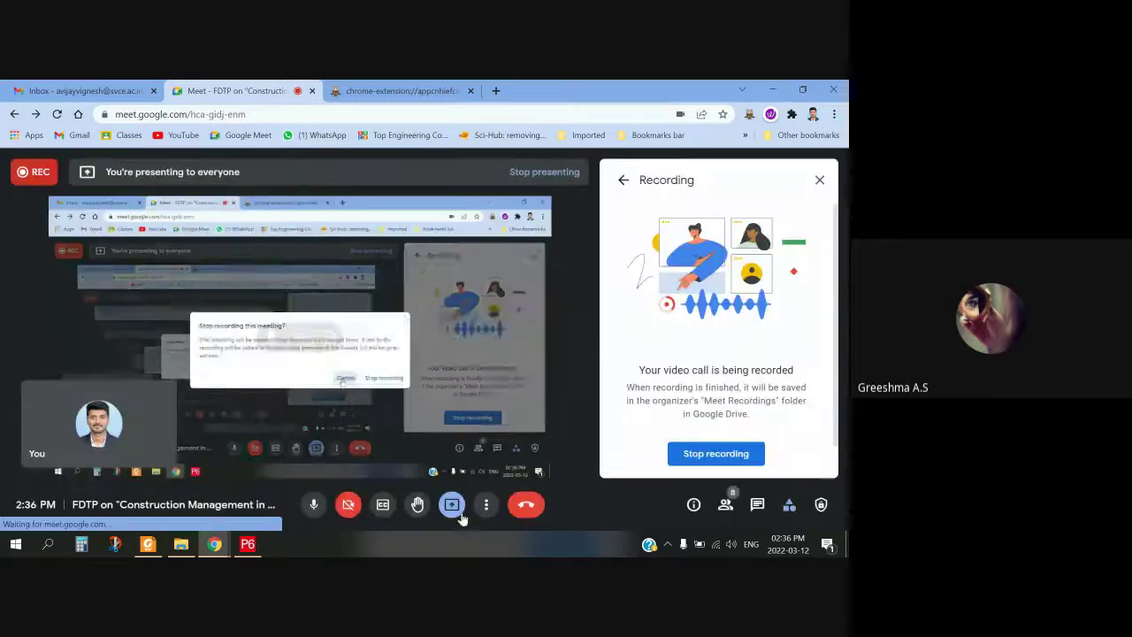
{"action": "left_click", "coordinate": [451, 504]}
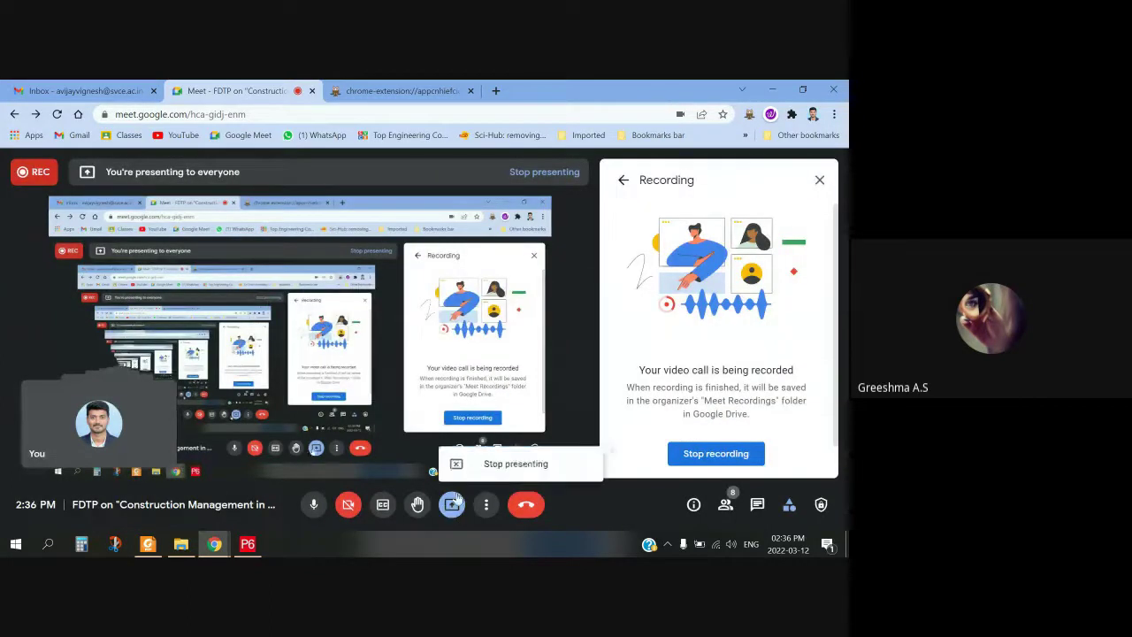
{"action": "left_click", "coordinate": [515, 463]}
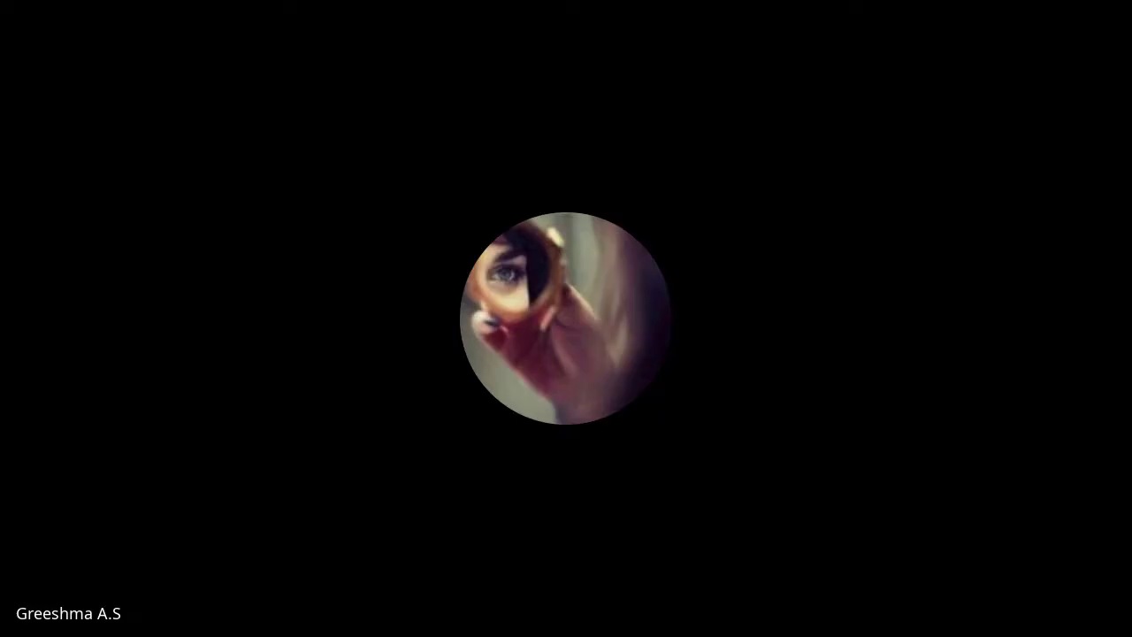